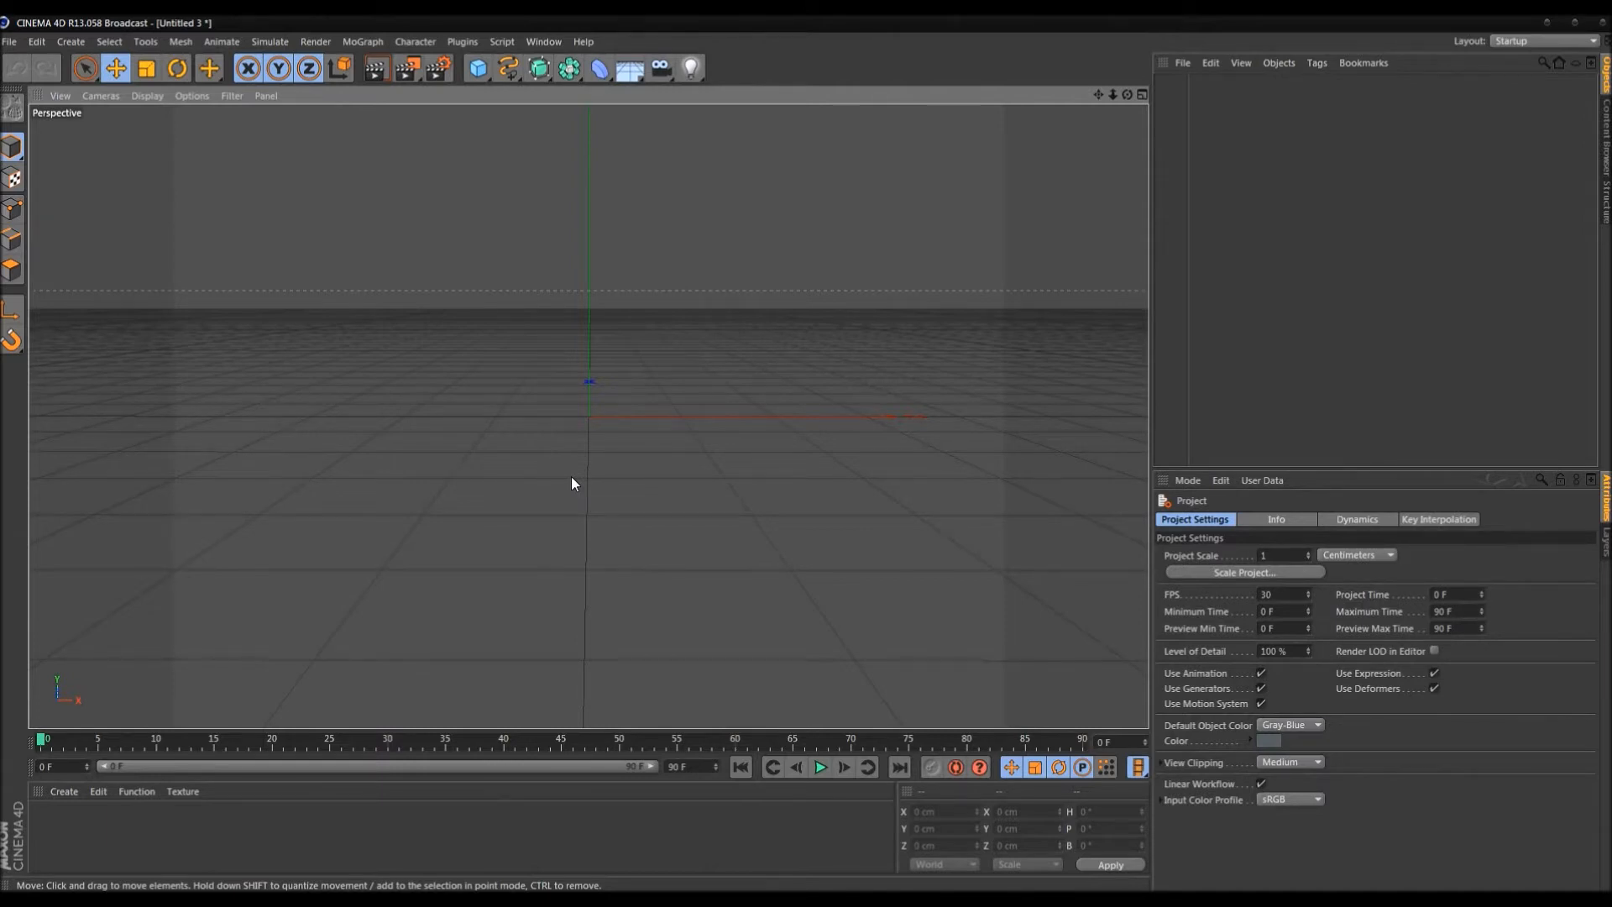
# Examine the empty scene from several perspective angles and in the four-view layout
pyautogui.keyDown('alt'); pyautogui.moveTo(744, 396); pyautogui.dragTo(681, 502); pyautogui.keyUp('alt')
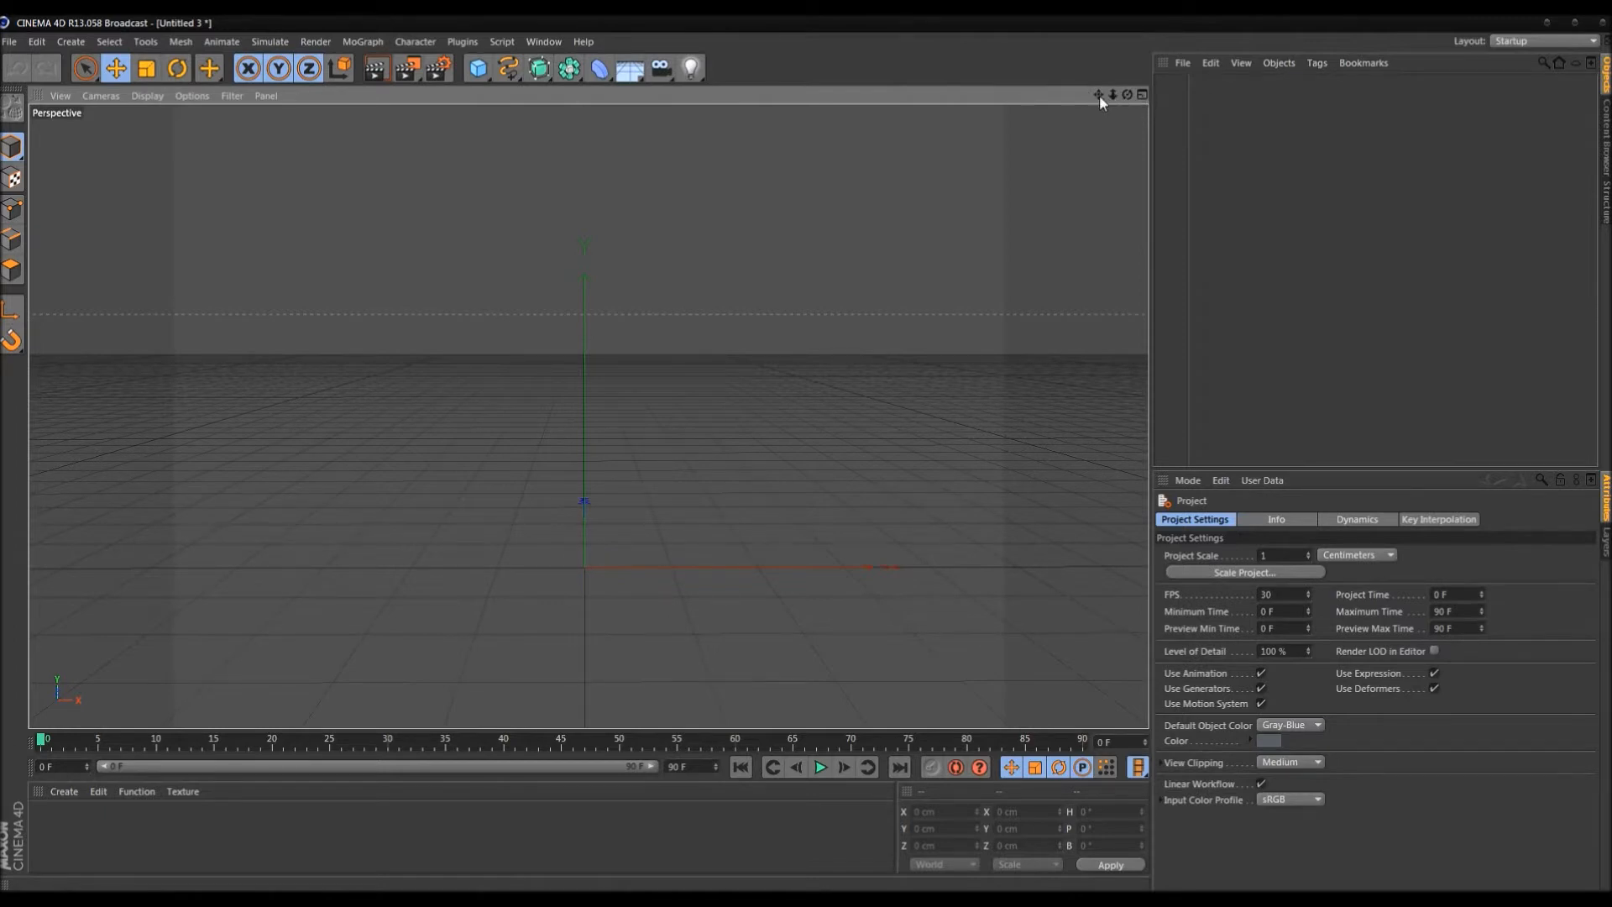
pyautogui.moveTo(1101, 94); pyautogui.dragTo(1143, 96)
pyautogui.keyDown('alt'); pyautogui.moveTo(898, 195); pyautogui.dragTo(732, 374); pyautogui.keyUp('alt')
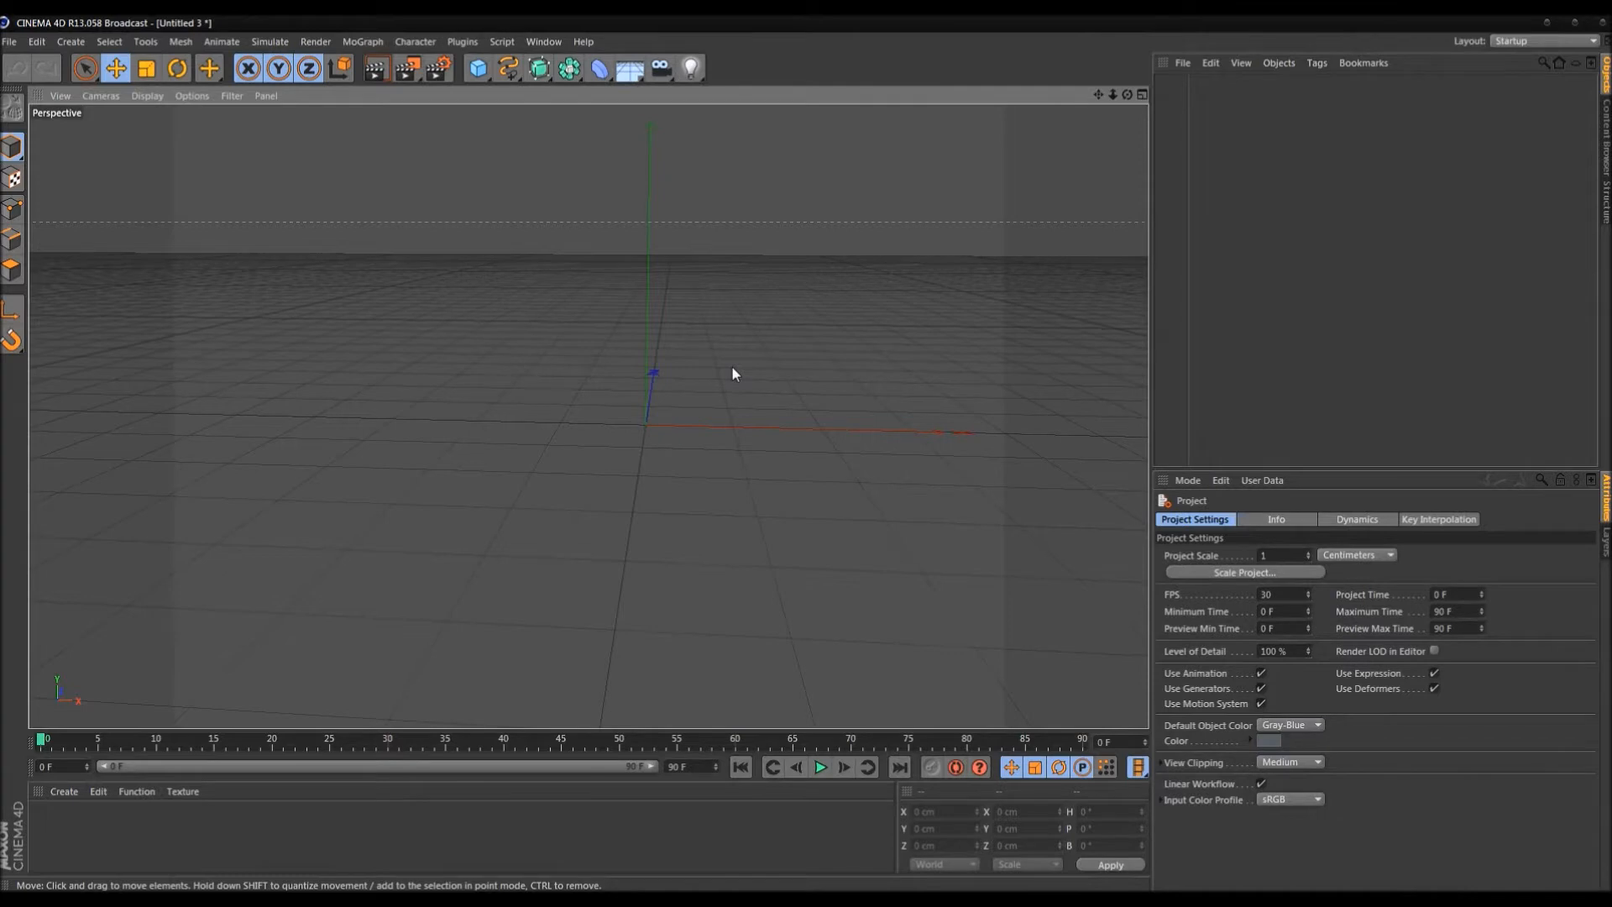
pyautogui.keyDown('alt'); pyautogui.moveTo(809, 324); pyautogui.dragTo(724, 387); pyautogui.keyUp('alt')
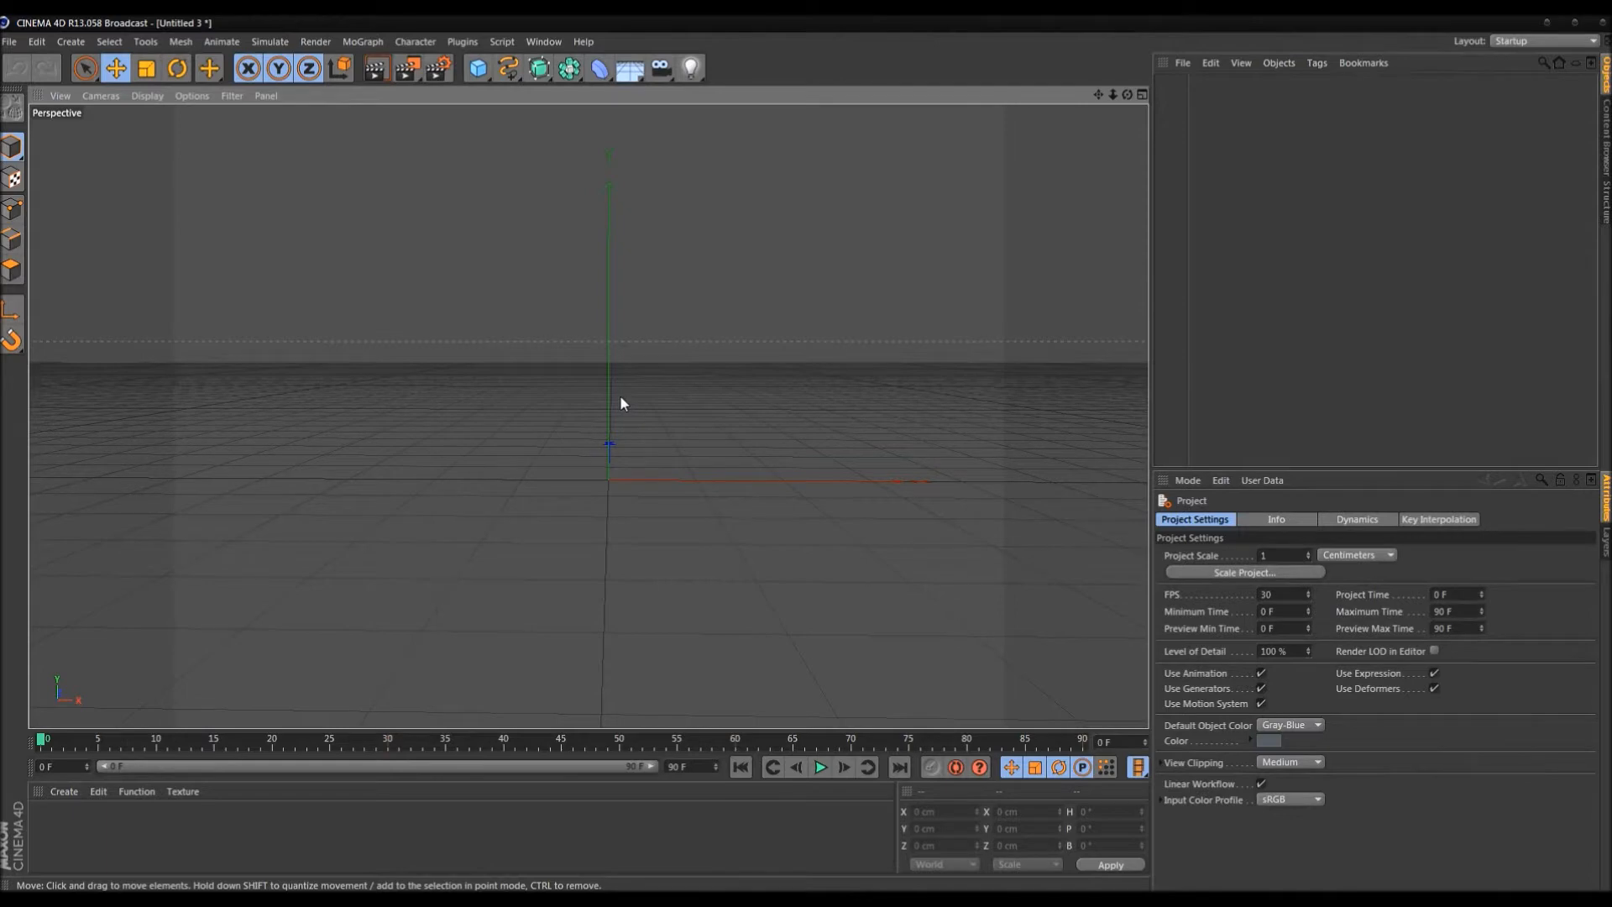
pyautogui.keyDown('alt'); pyautogui.moveTo(583, 418); pyautogui.dragTo(235, 394); pyautogui.keyUp('alt')
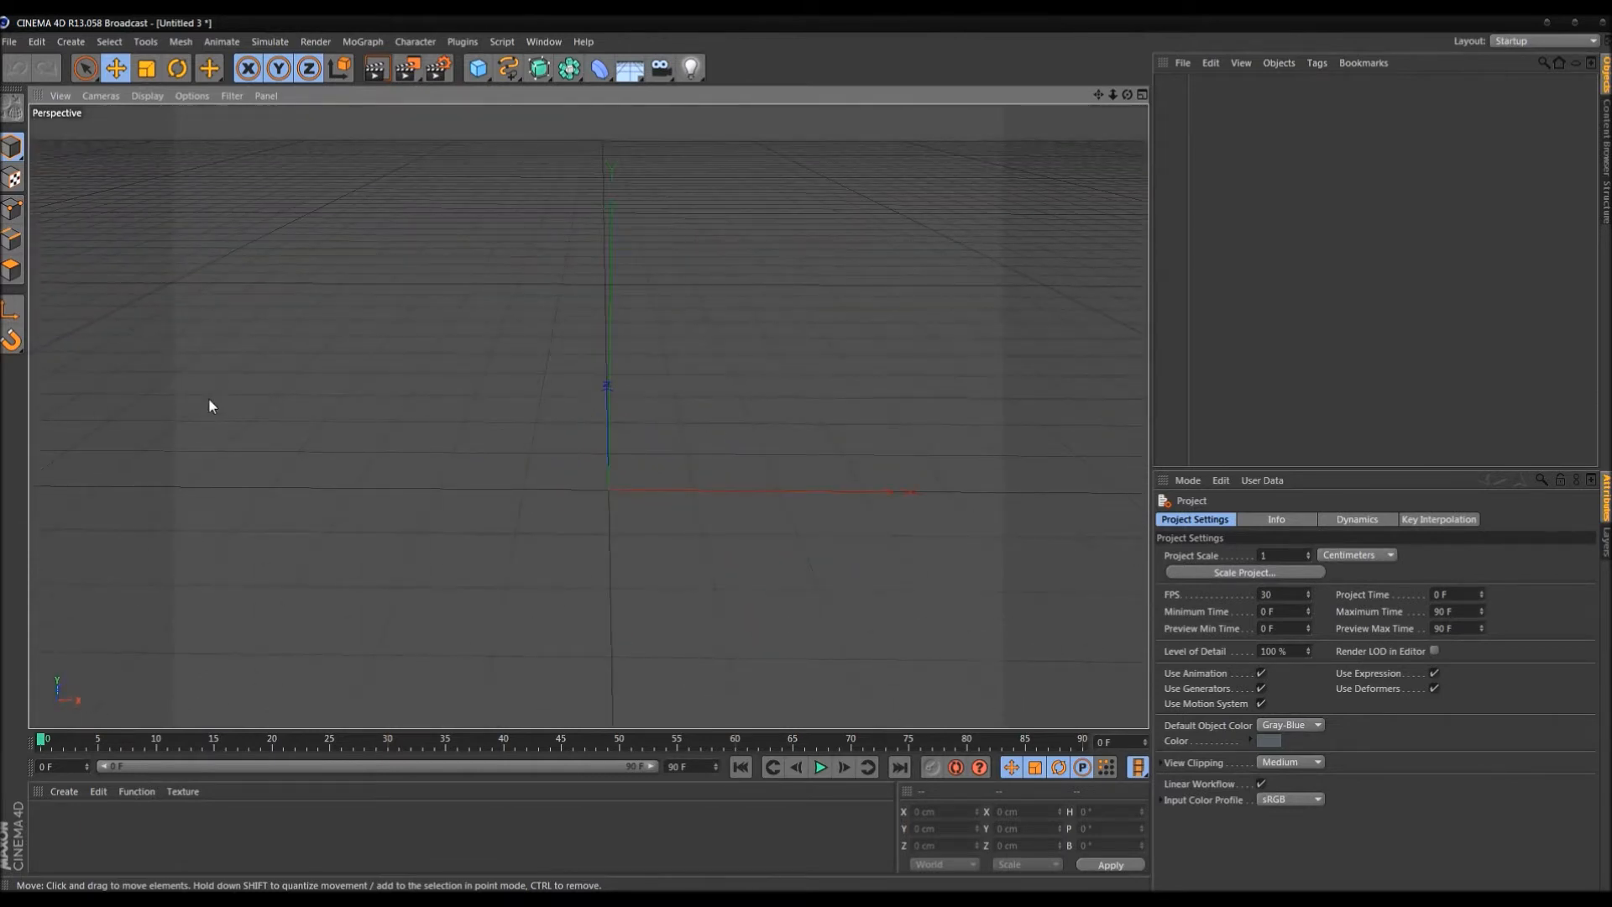
pyautogui.keyDown('alt'); pyautogui.moveTo(212, 399); pyautogui.dragTo(702, 428); pyautogui.keyUp('alt')
pyautogui.keyDown('alt'); pyautogui.moveTo(630, 126); pyautogui.dragTo(522, 478); pyautogui.keyUp('alt')
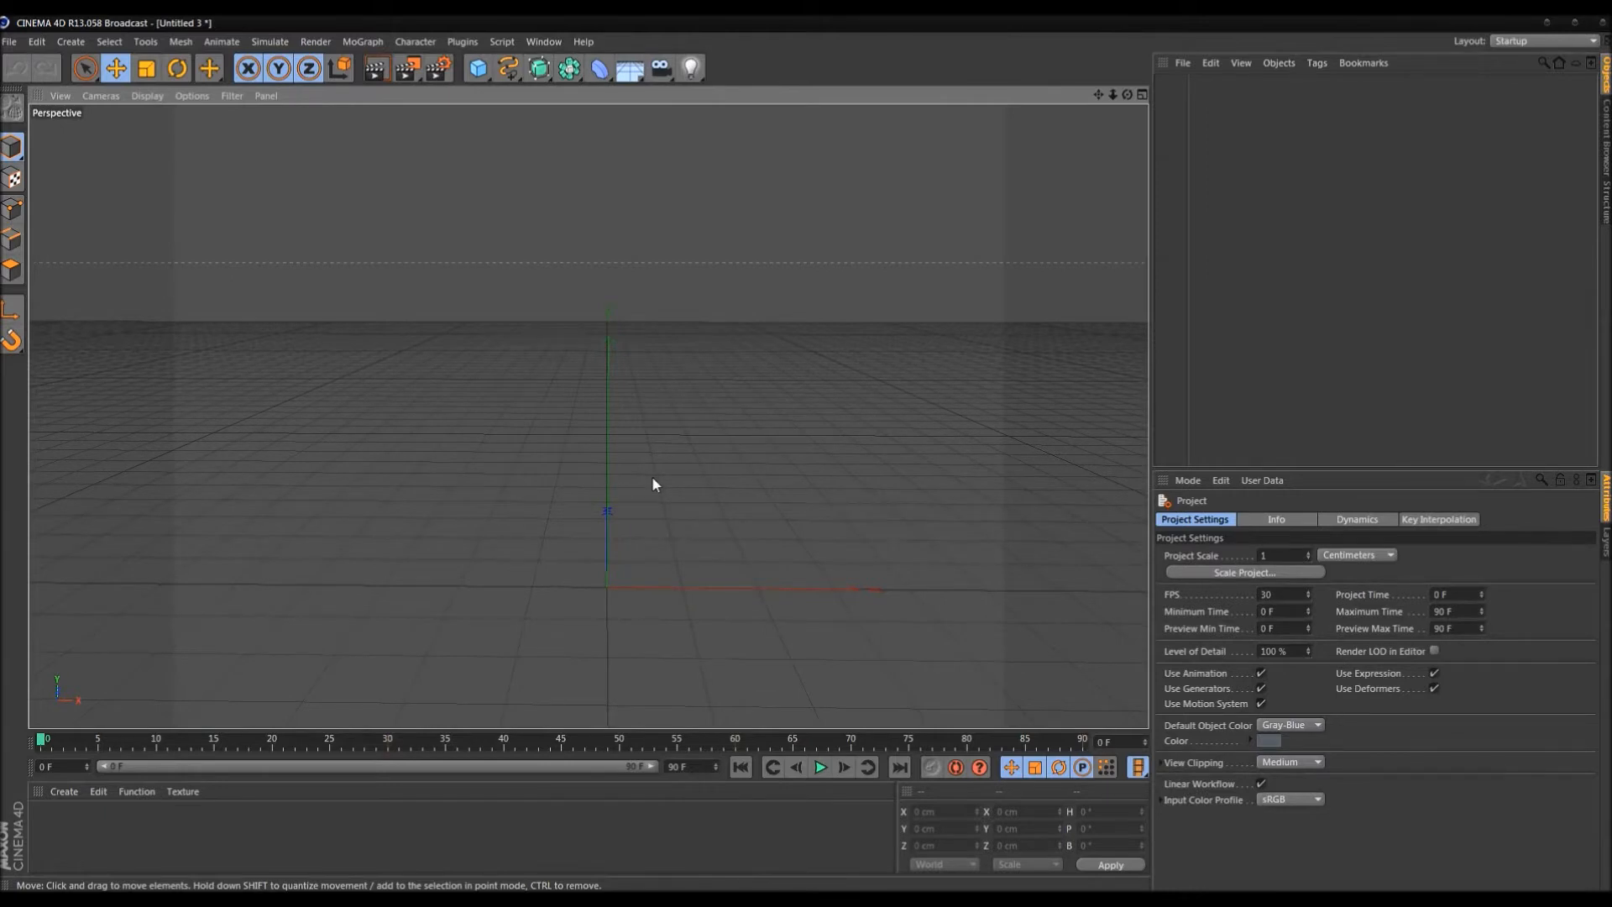
pyautogui.middleClick(597, 459)
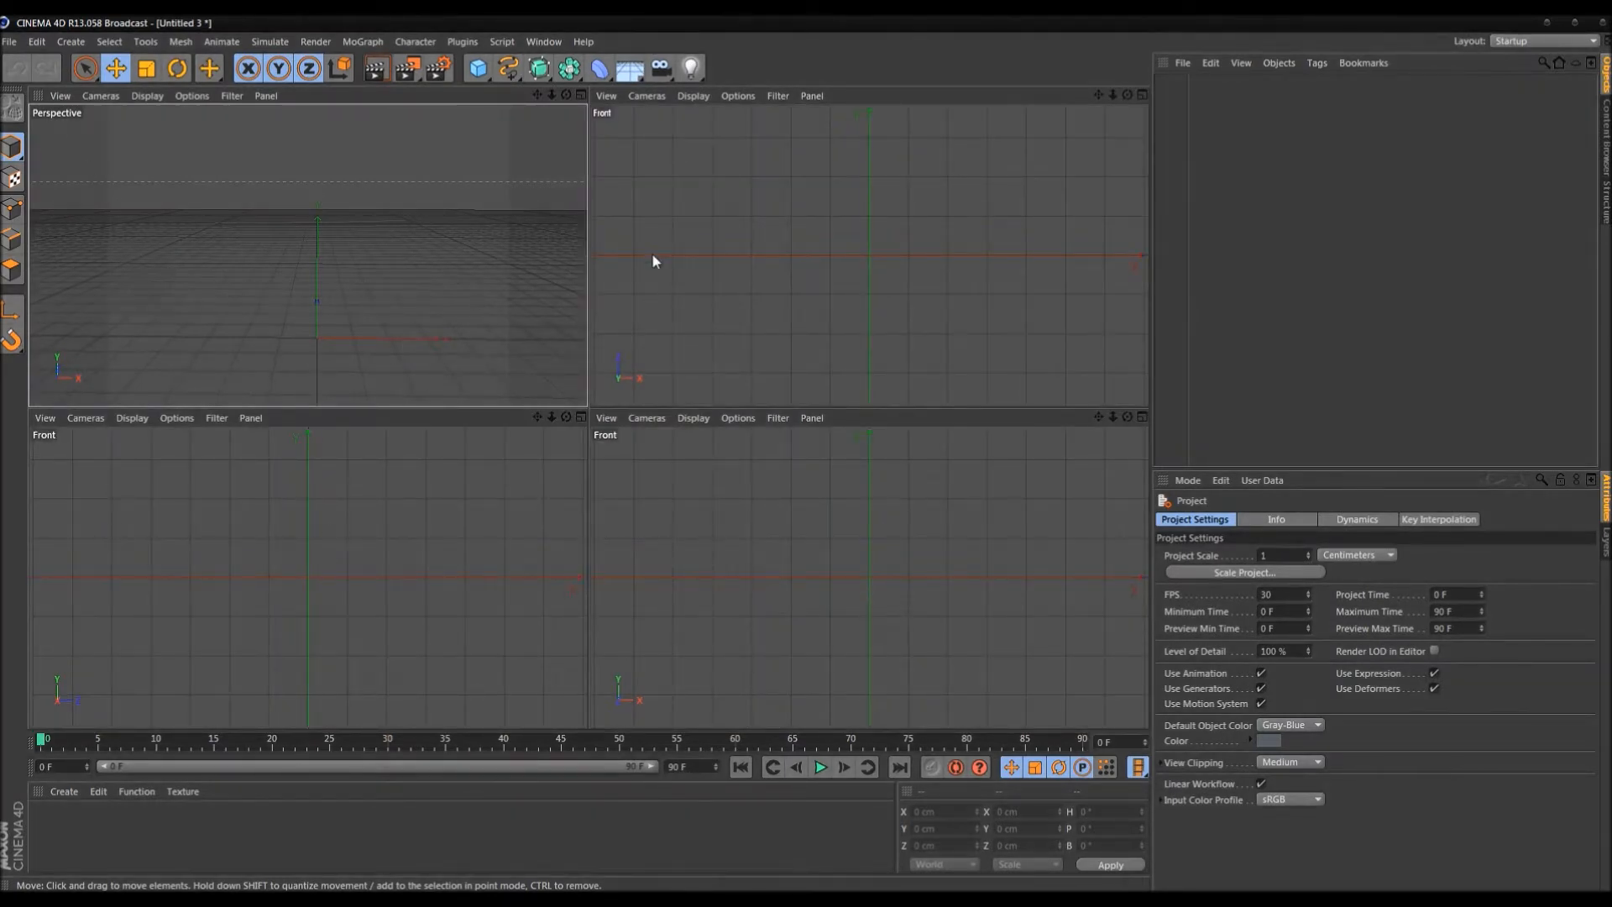
pyautogui.middleClick(371, 554)
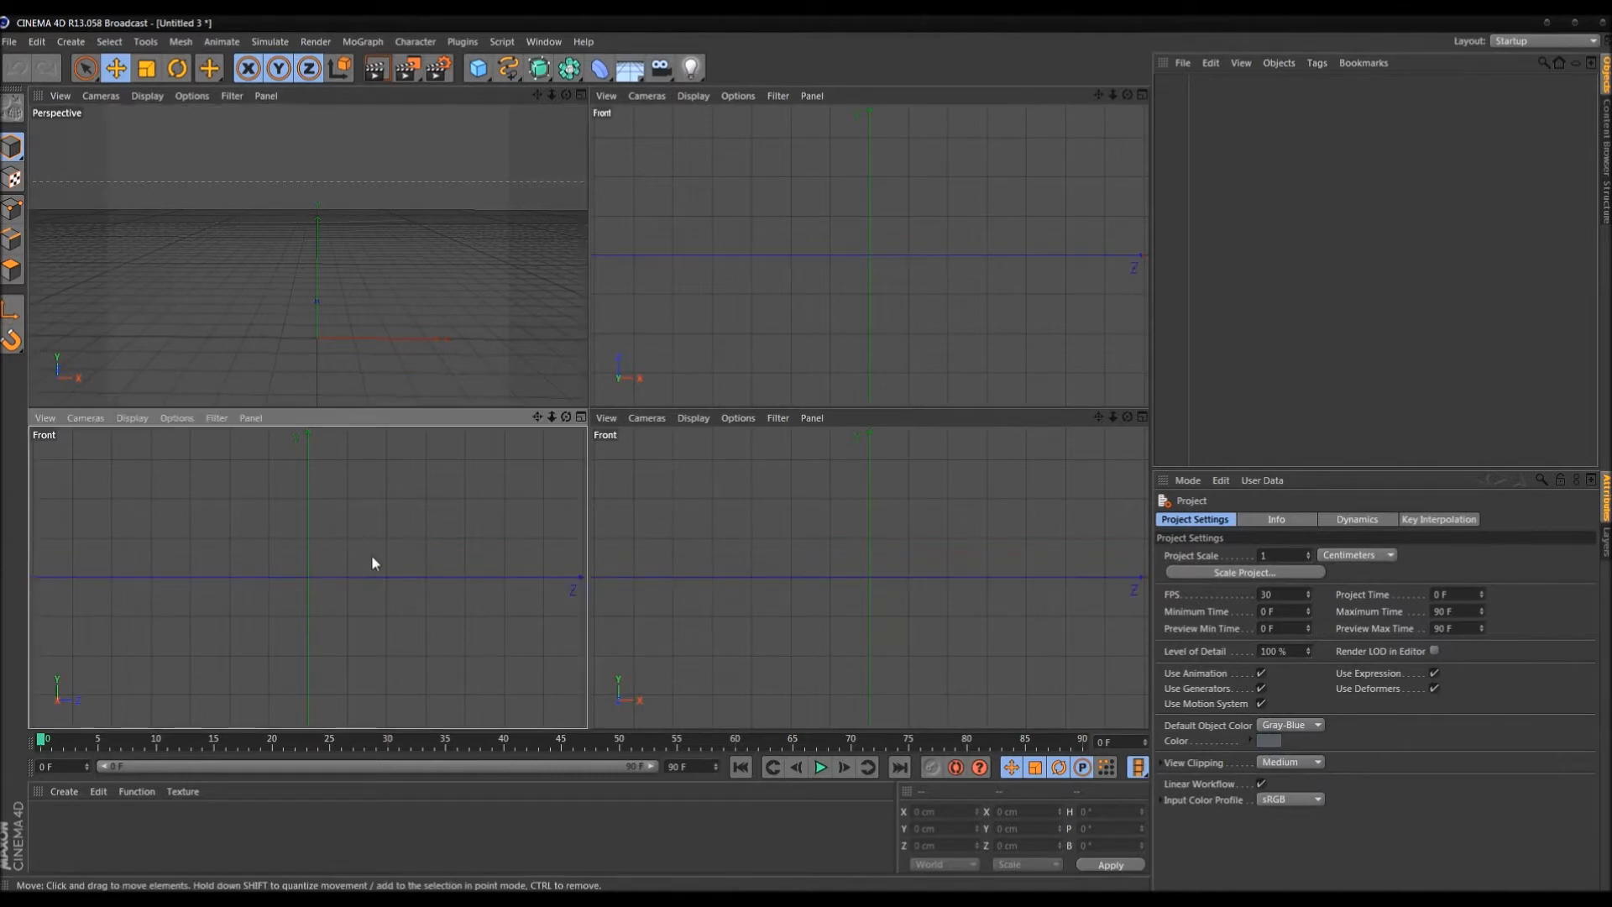
pyautogui.middleClick(372, 554)
pyautogui.middleClick(324, 255)
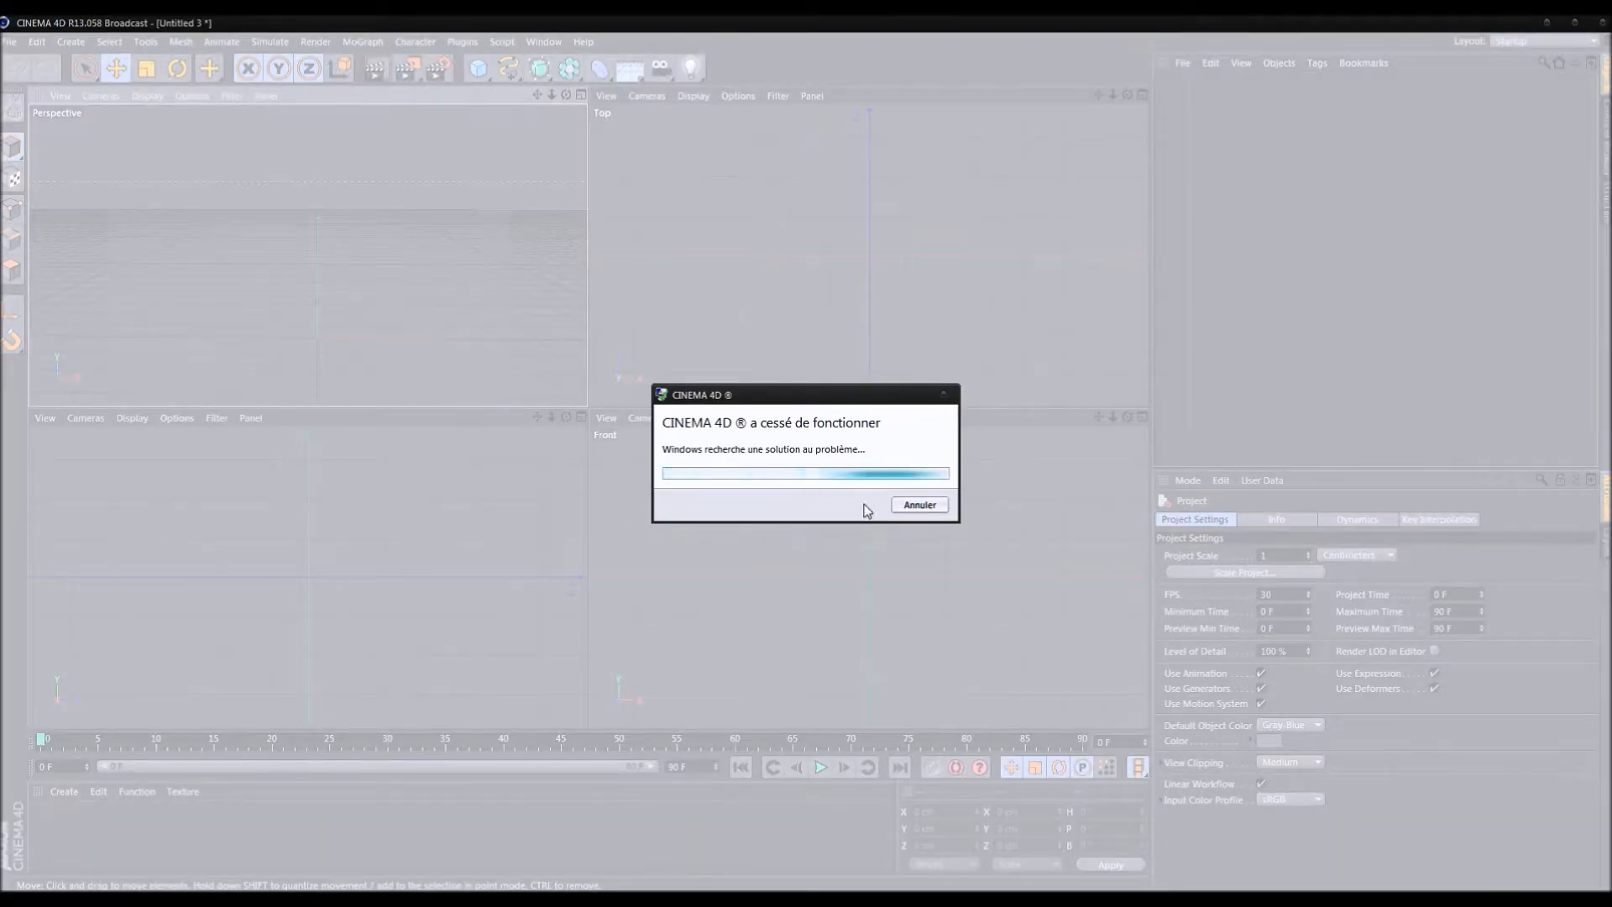
# Dismiss the crash report and relaunch CINEMA 4D 64 Bit
pyautogui.click(919, 505)
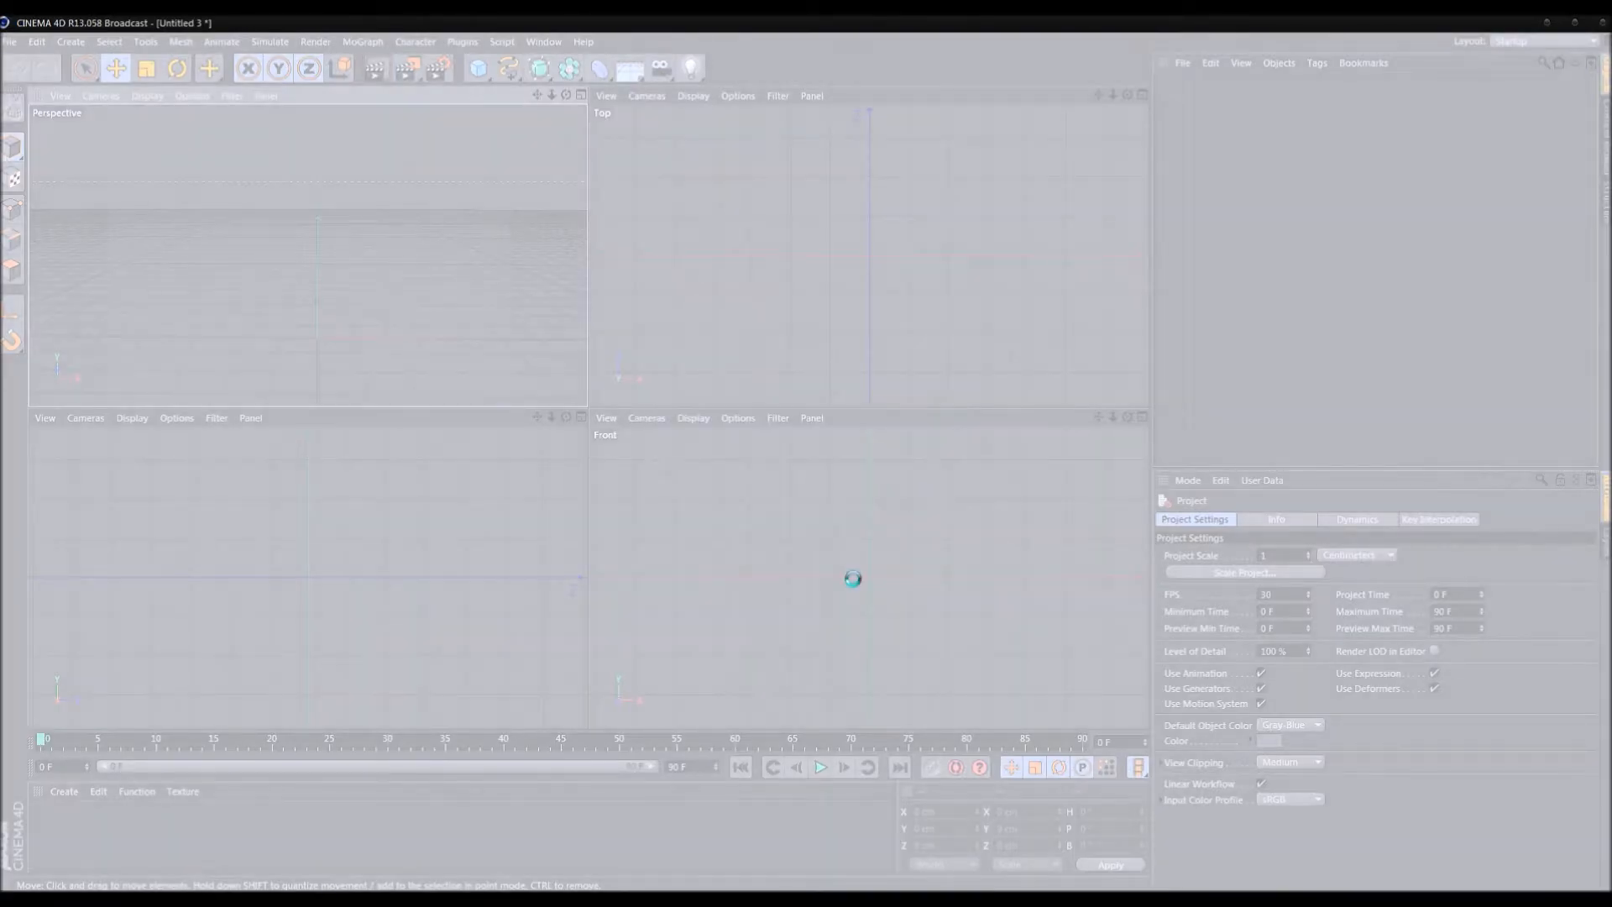
pyautogui.click(1548, 22)
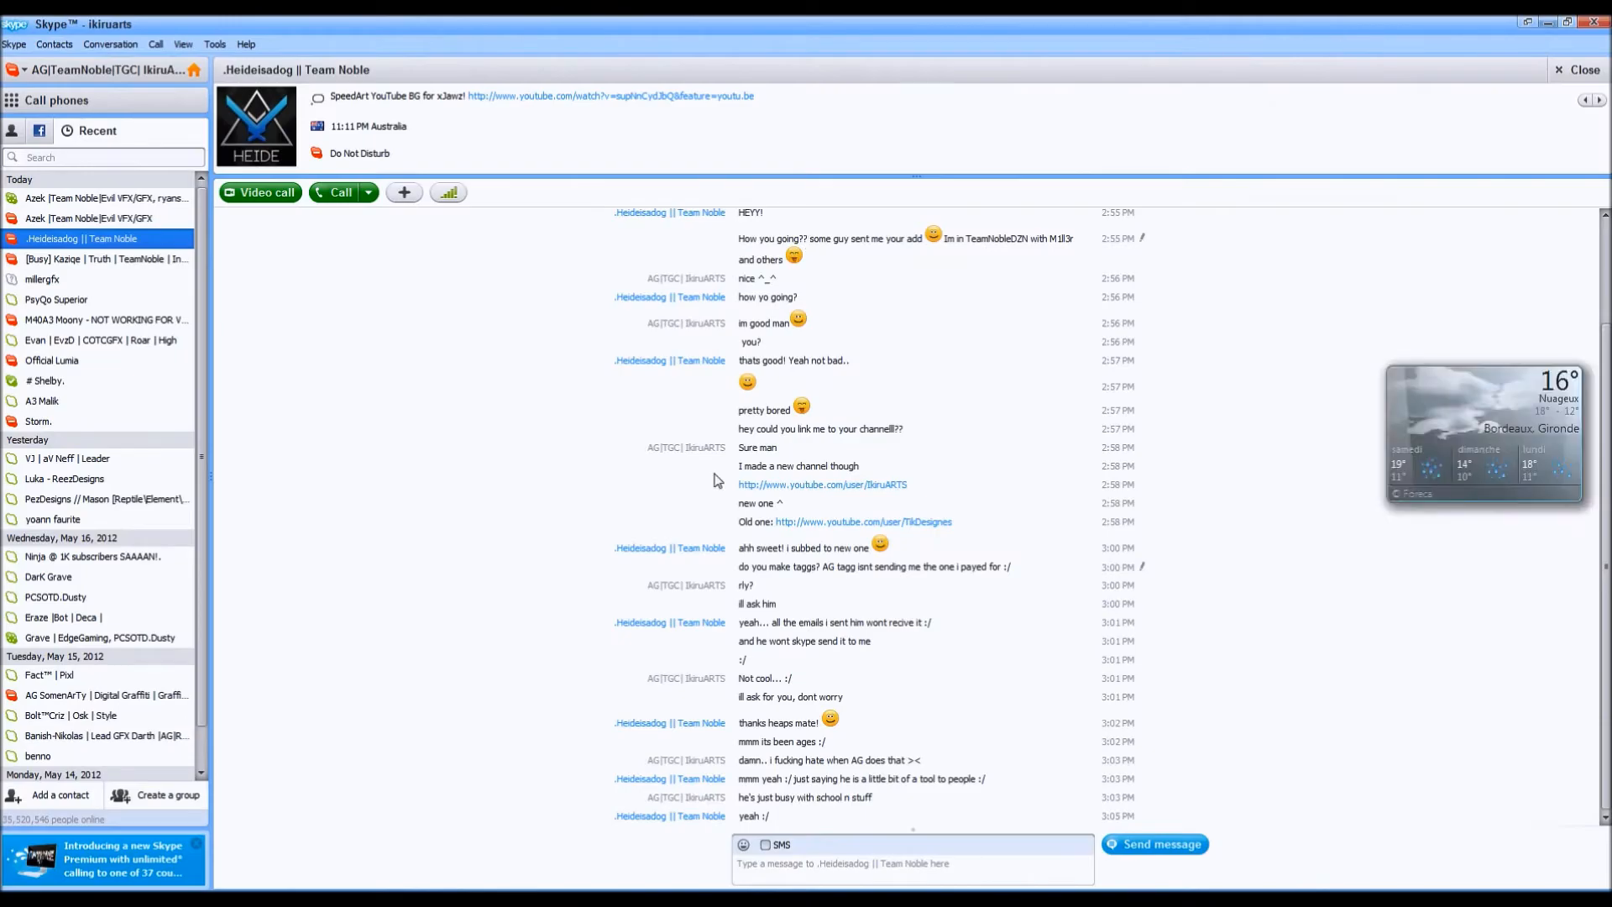
pyautogui.press('super')
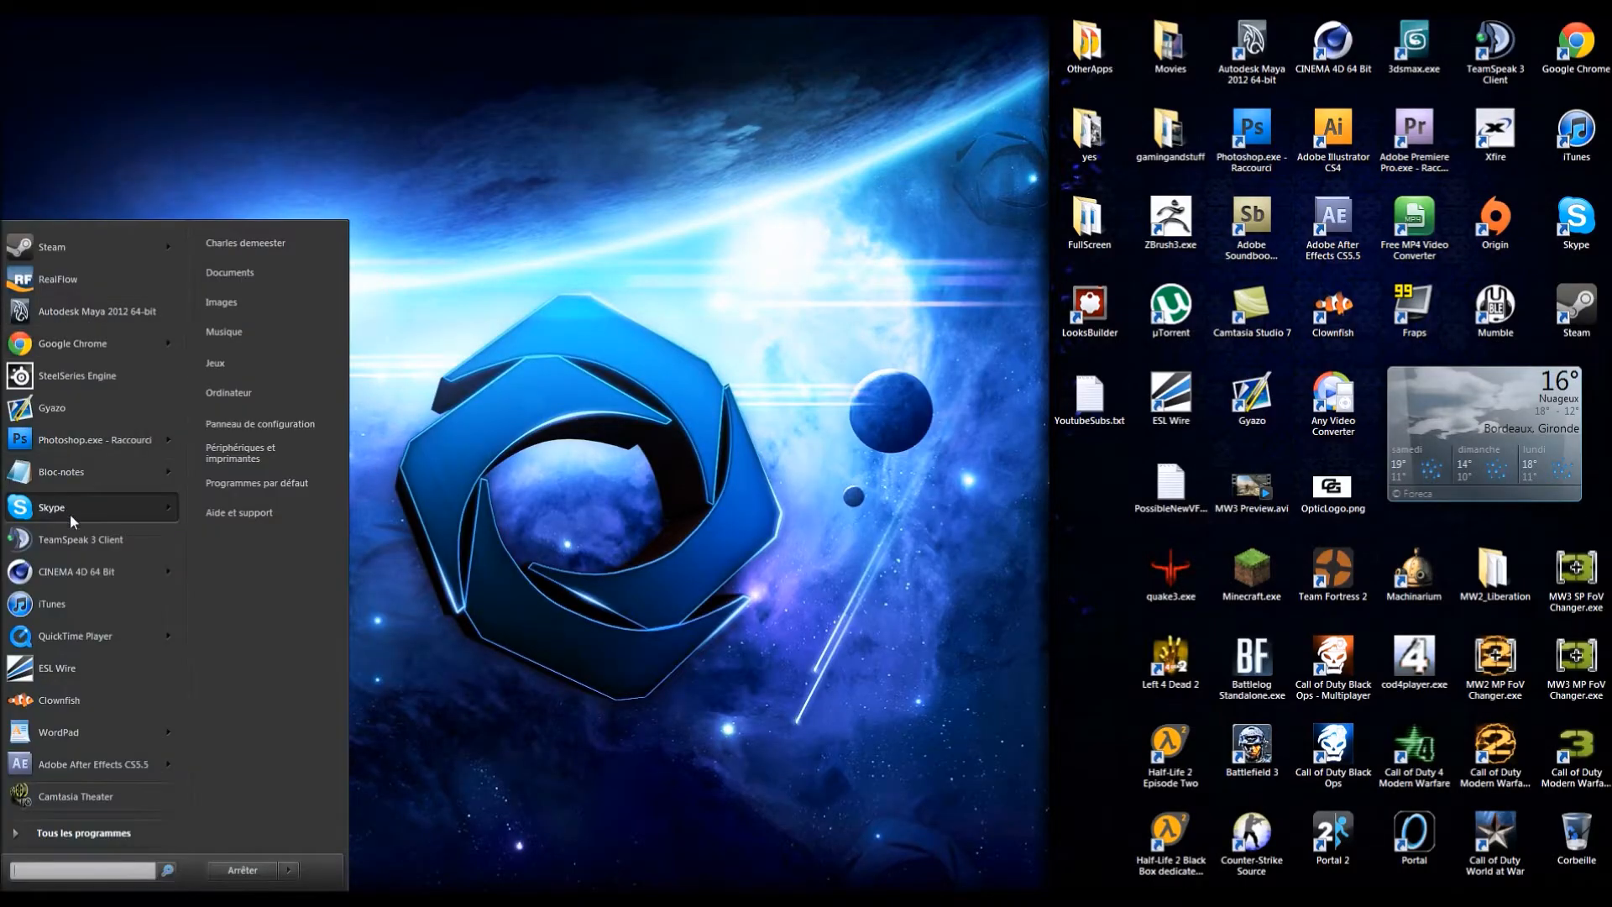
pyautogui.click(72, 571)
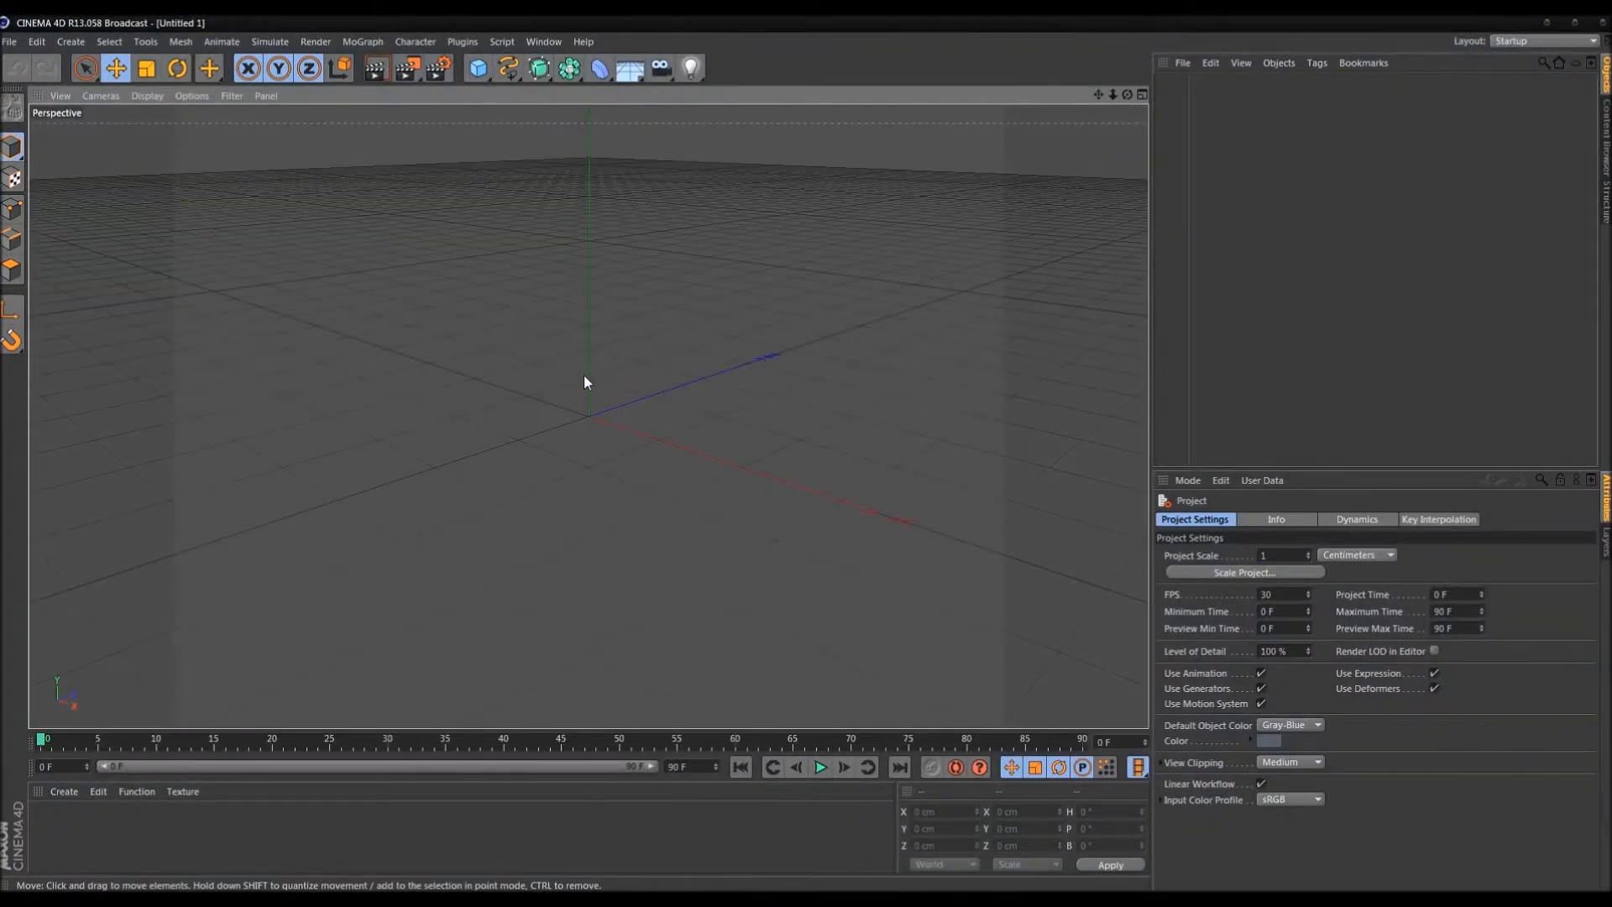
# Add a MoGraph MoText object to the new empty scene
pyautogui.keyDown('alt'); pyautogui.moveTo(711, 332); pyautogui.dragTo(641, 348); pyautogui.keyUp('alt')
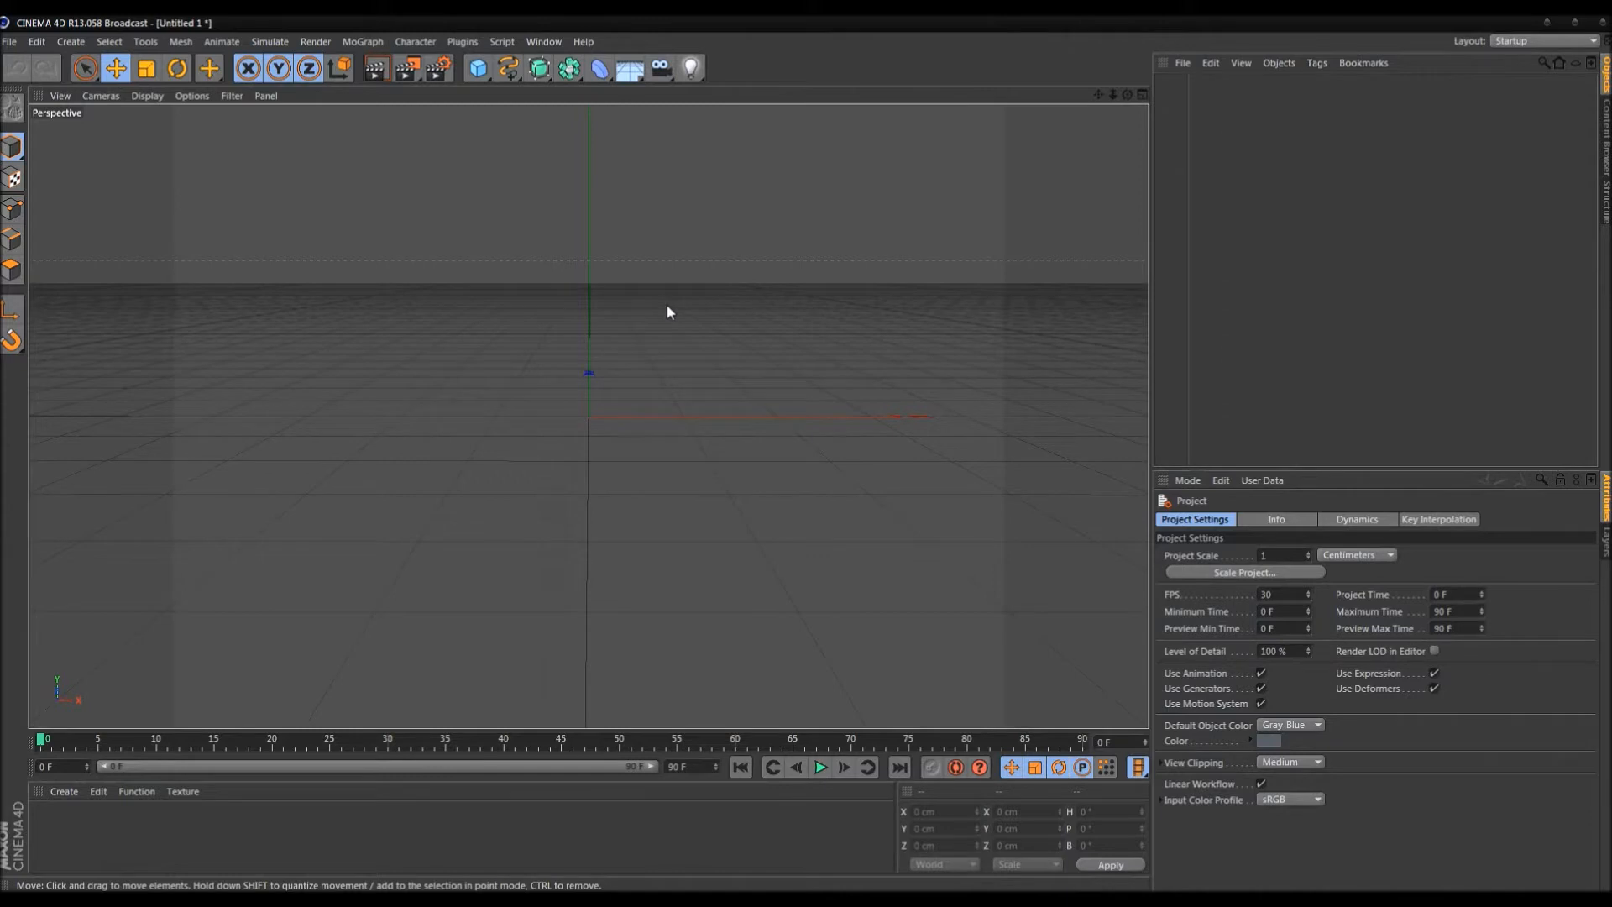
pyautogui.click(415, 41)
pyautogui.moveTo(363, 41)
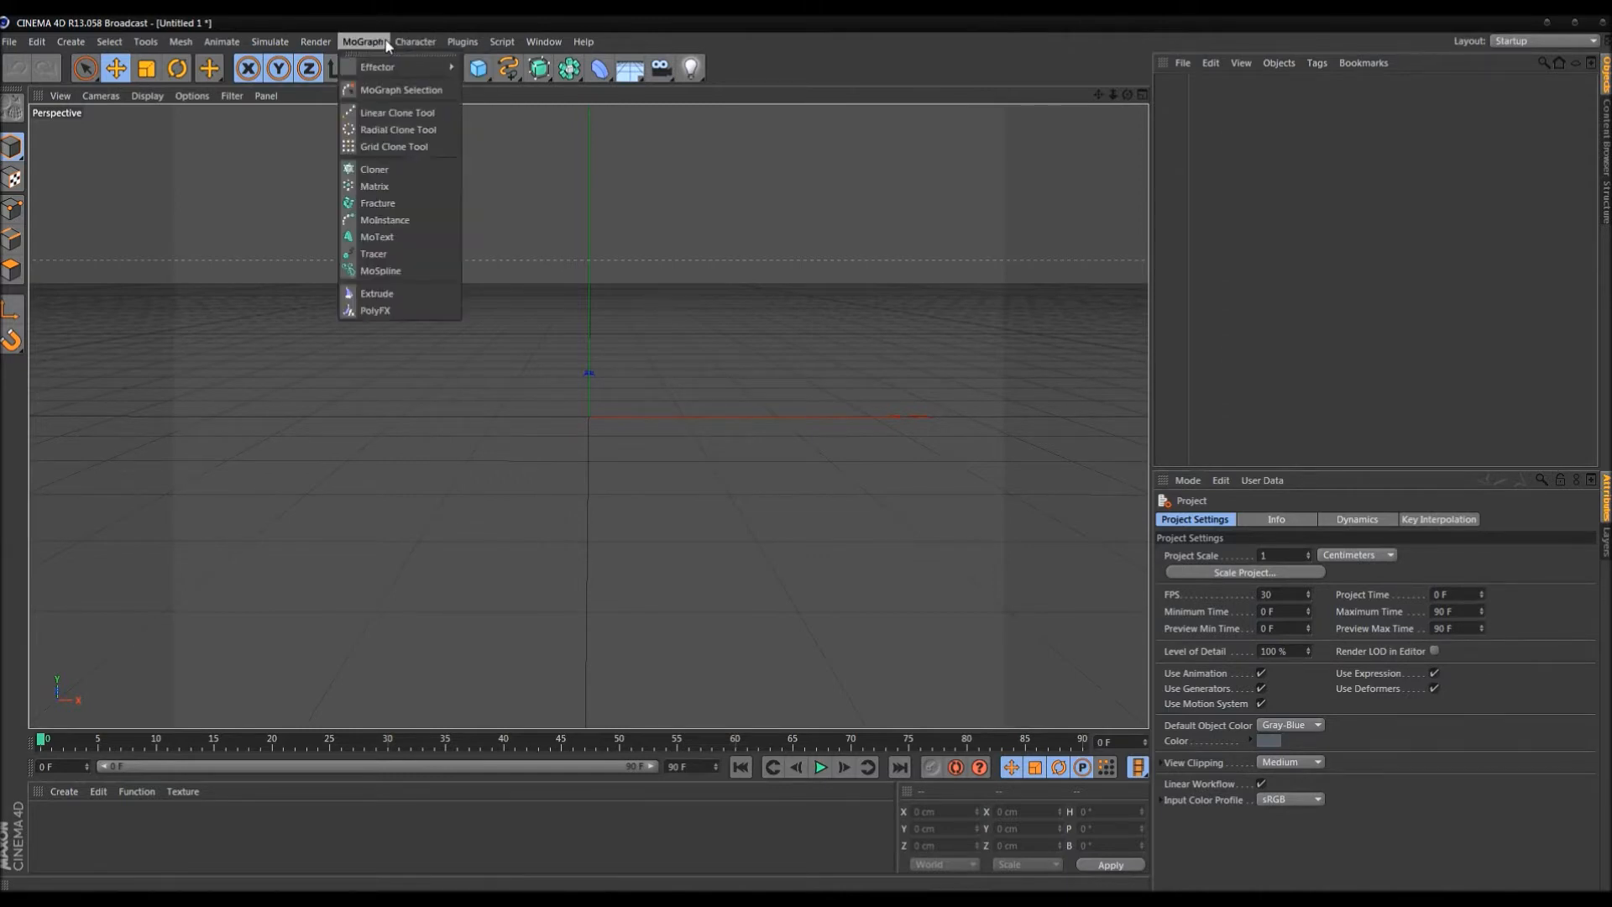
pyautogui.click(395, 237)
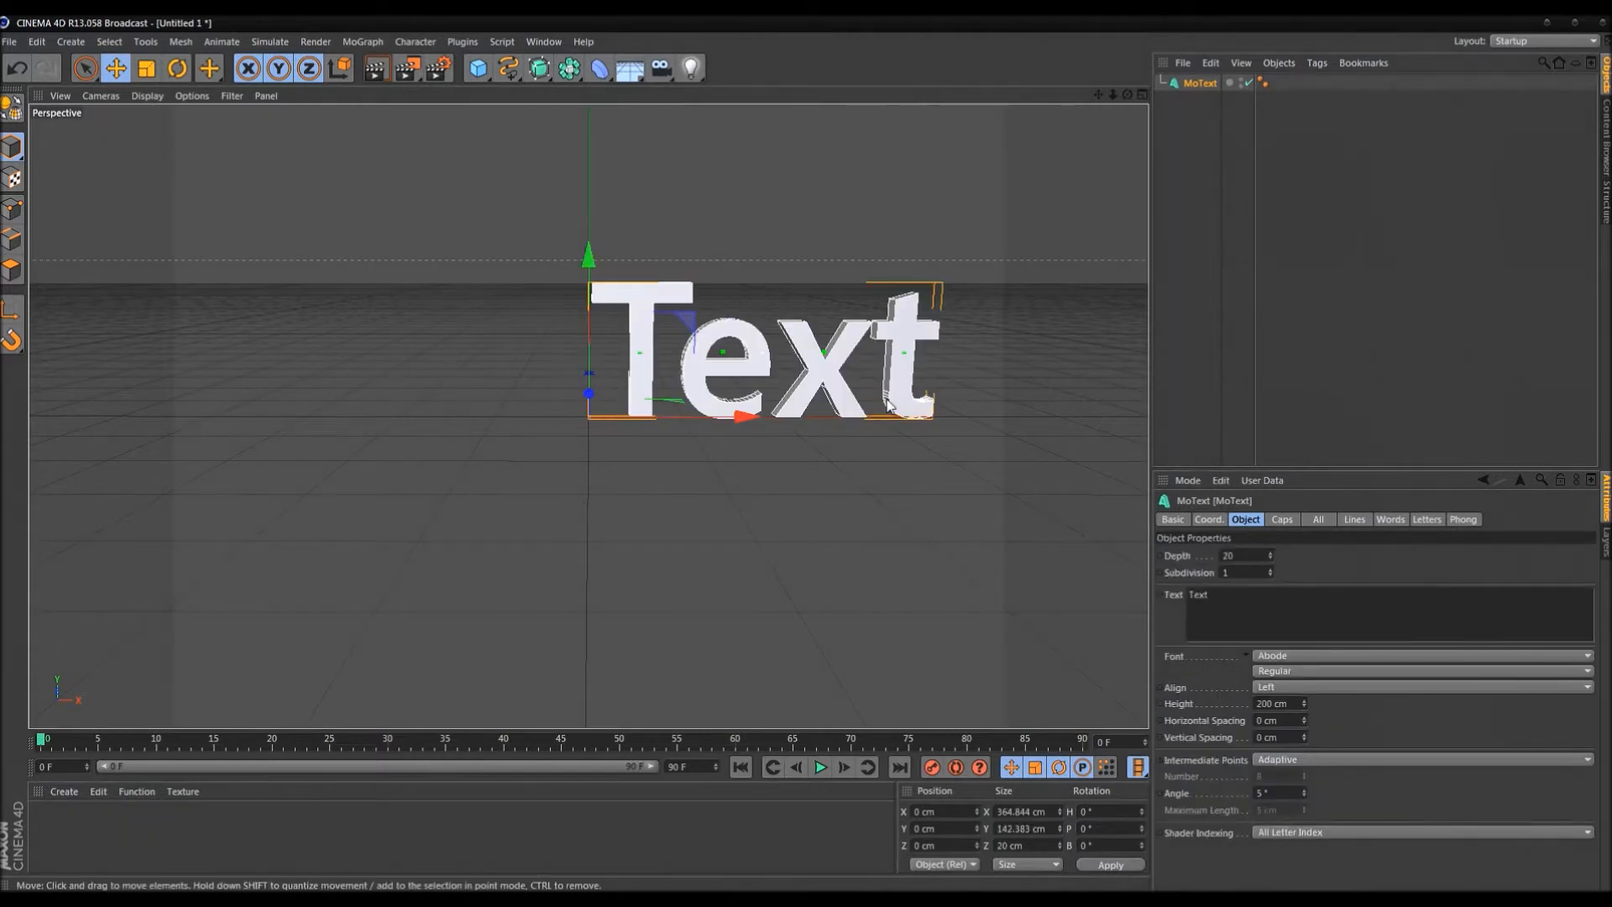
pyautogui.keyDown('alt'); pyautogui.moveTo(889, 405); pyautogui.dragTo(823, 341, button='middle'); pyautogui.keyUp('alt')
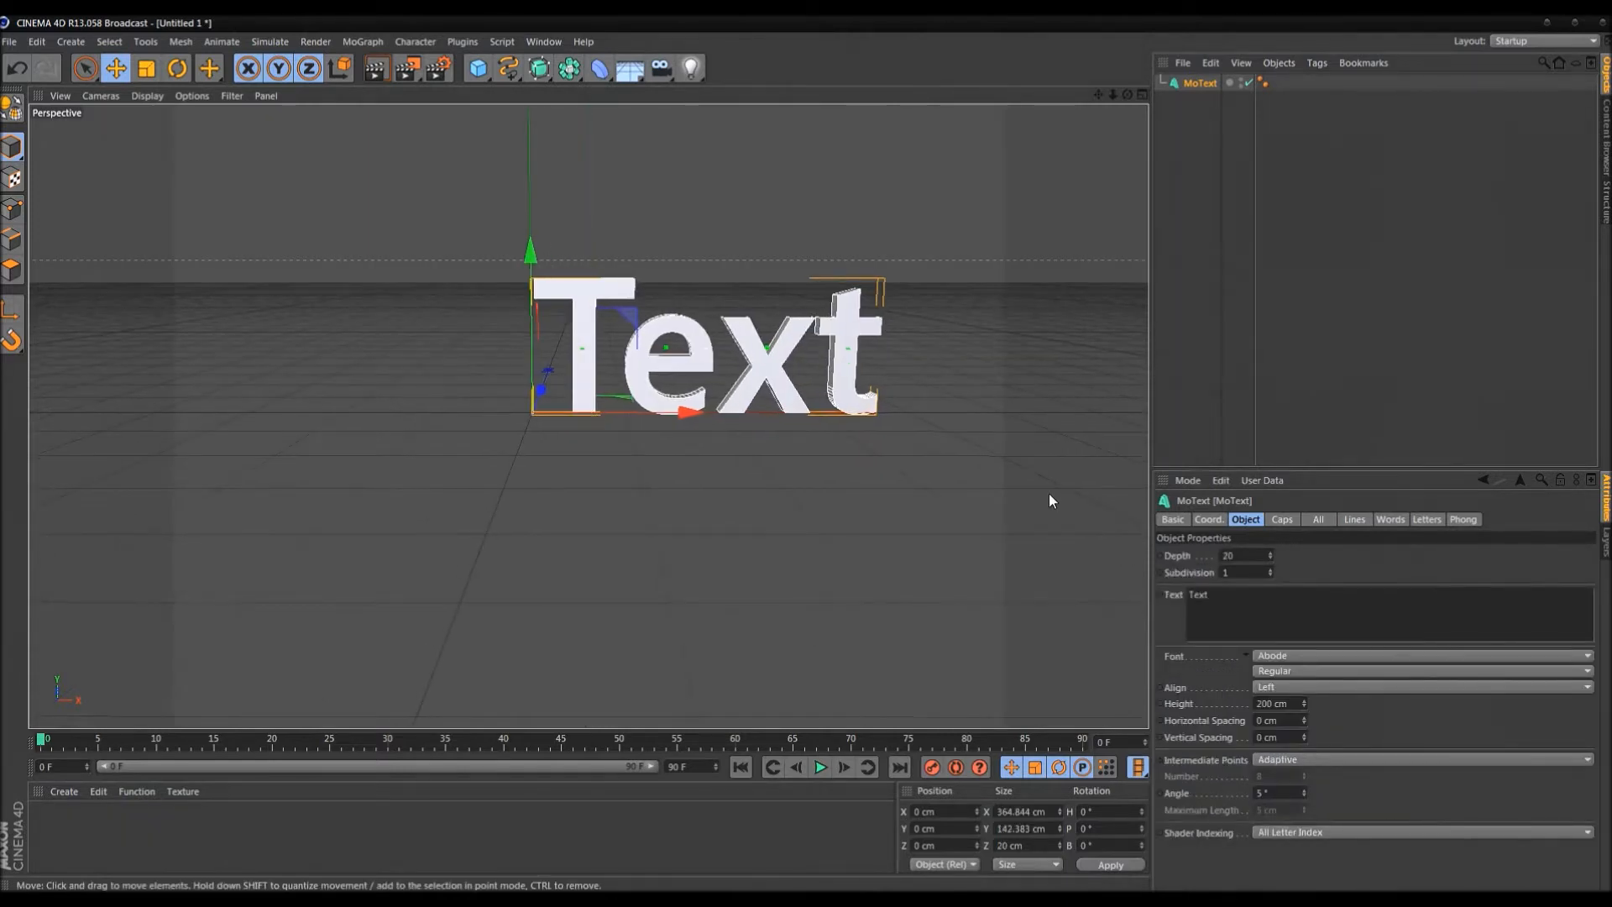
# Set the MoText object's font to BankGothic Md BT
pyautogui.click(1271, 659)
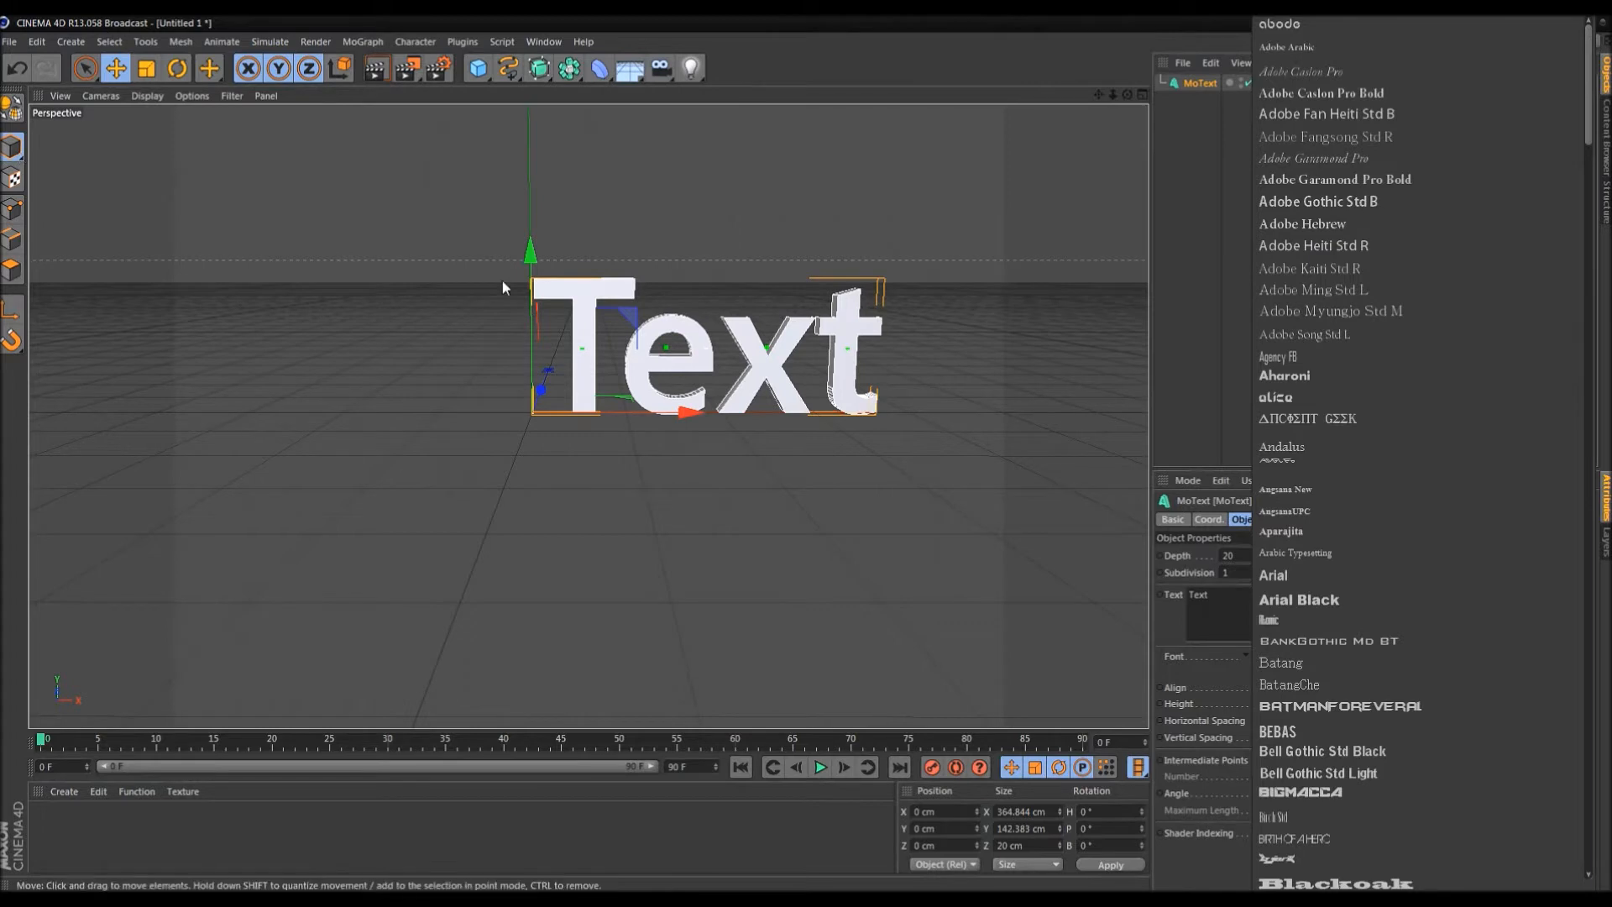
pyautogui.scroll(-3, 1328, 380)
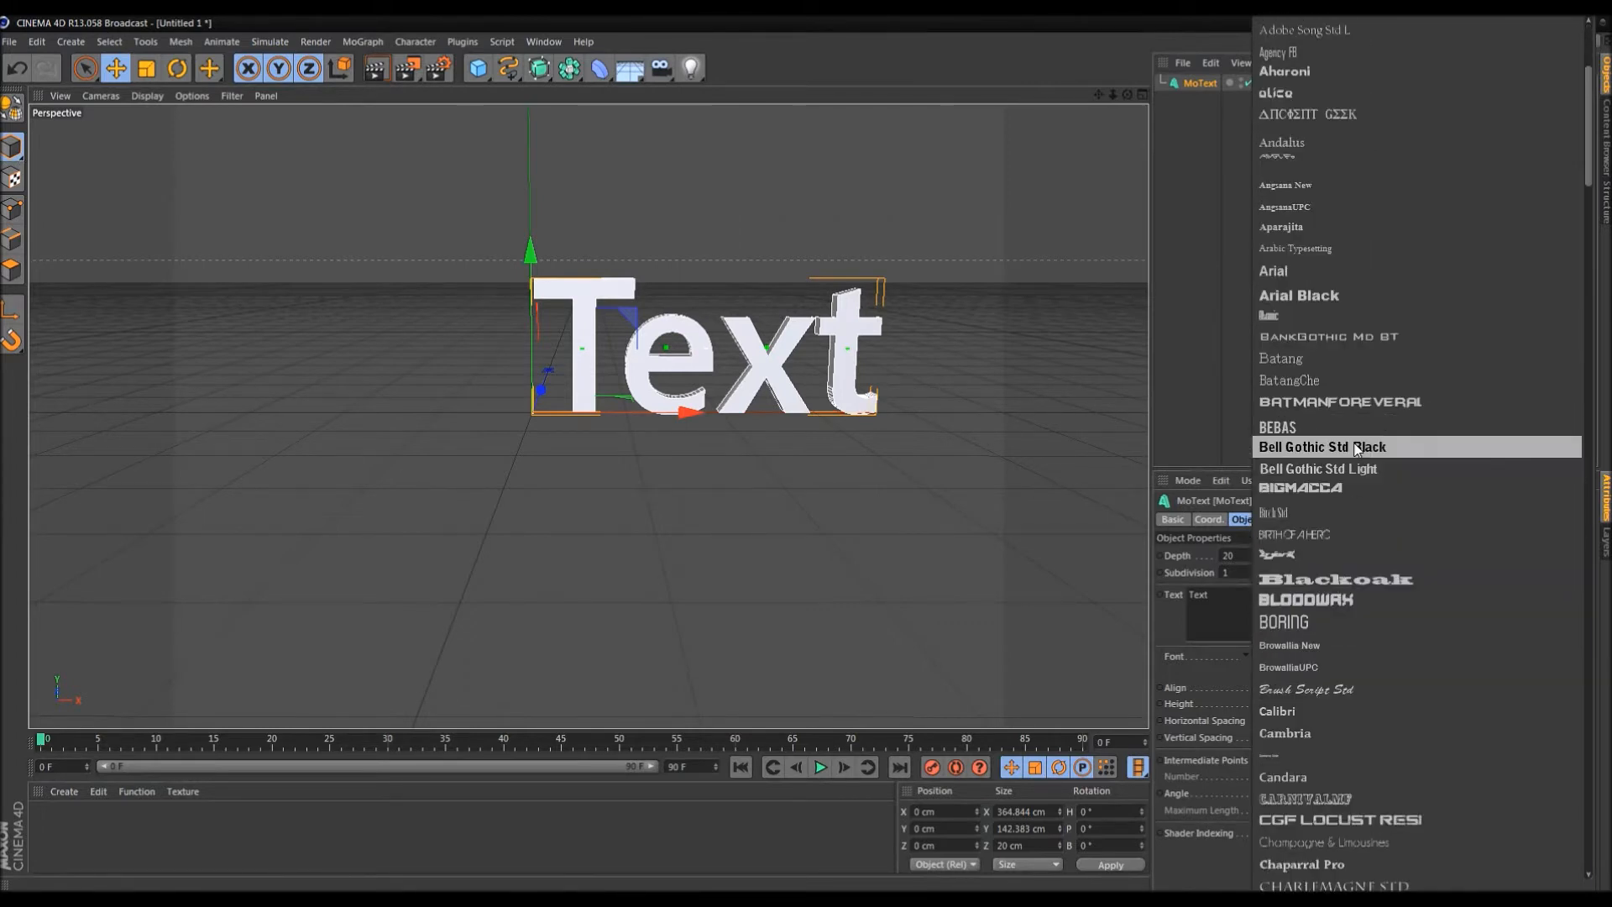
pyautogui.click(1356, 339)
pyautogui.moveTo(693, 411)
pyautogui.mouseDown()
pyautogui.moveTo(544, 417)
pyautogui.moveTo(692, 426)
pyautogui.mouseUp()
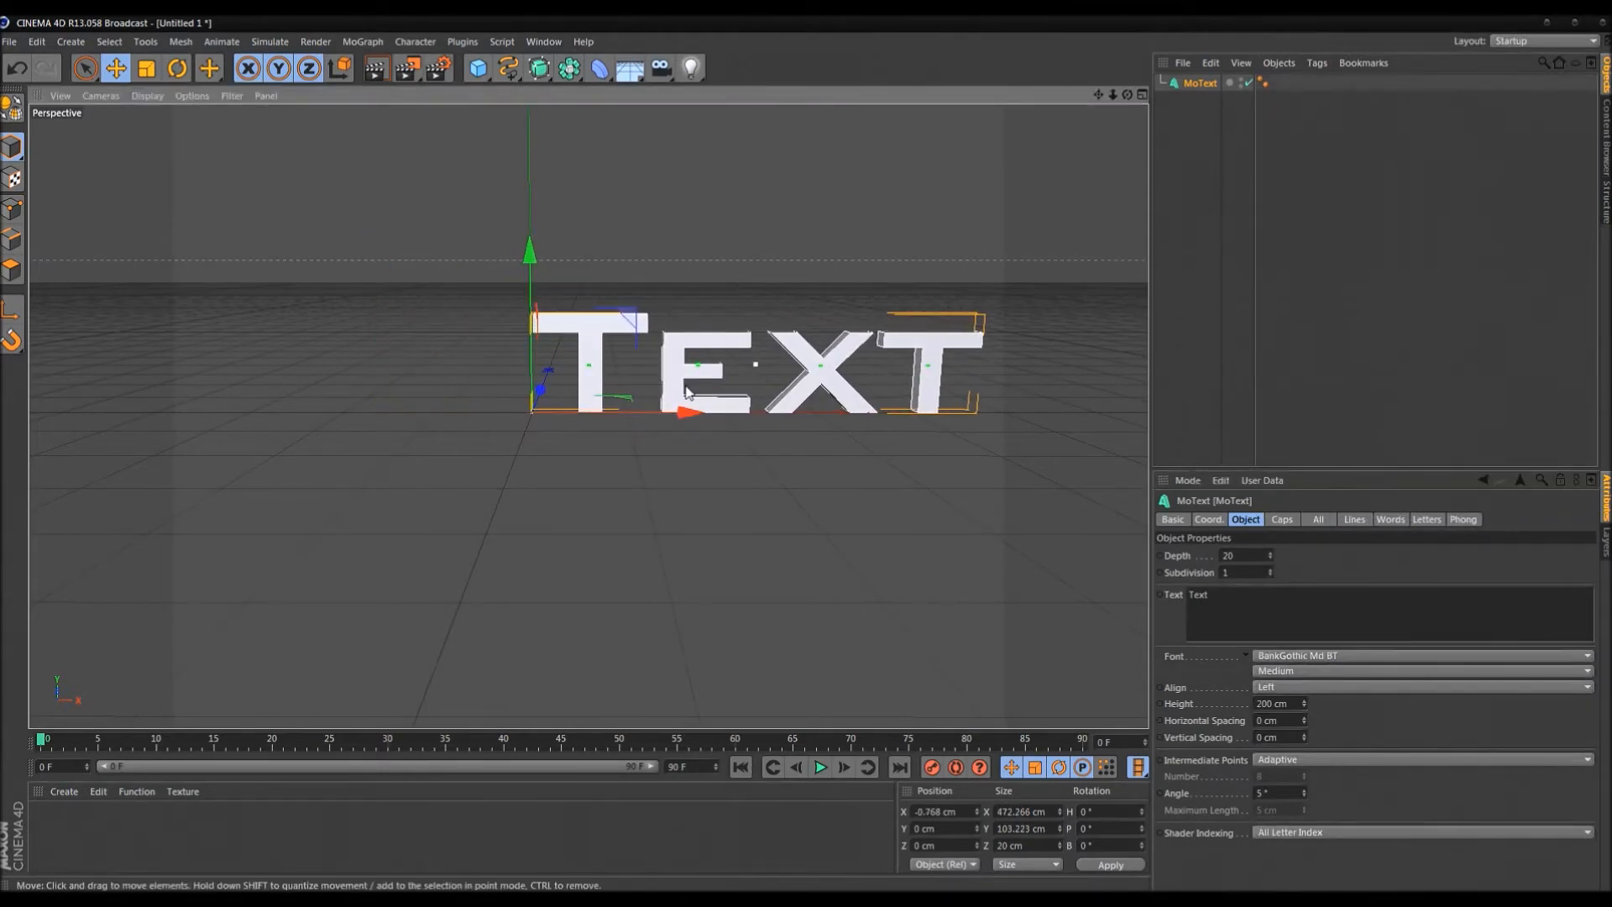
pyautogui.scroll(-2, 720, 418)
pyautogui.scroll(1, 721, 417)
pyautogui.keyDown('alt'); pyautogui.moveTo(724, 413); pyautogui.dragTo(725, 424); pyautogui.keyUp('alt')
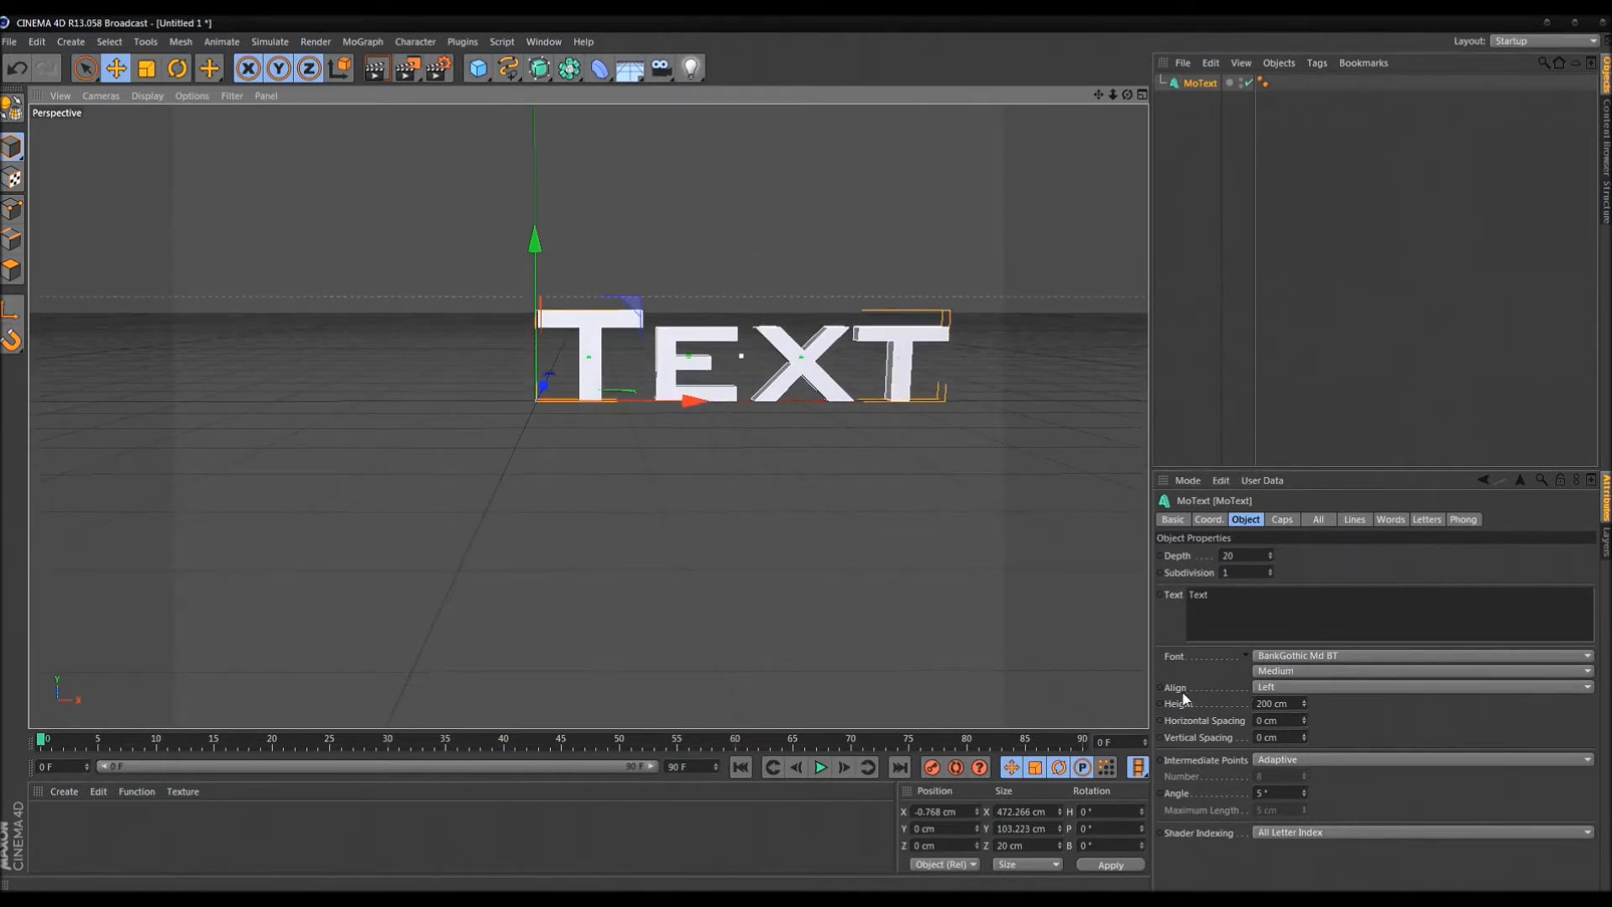
# Set the MoText object's alignment to Middle
pyautogui.click(1278, 688)
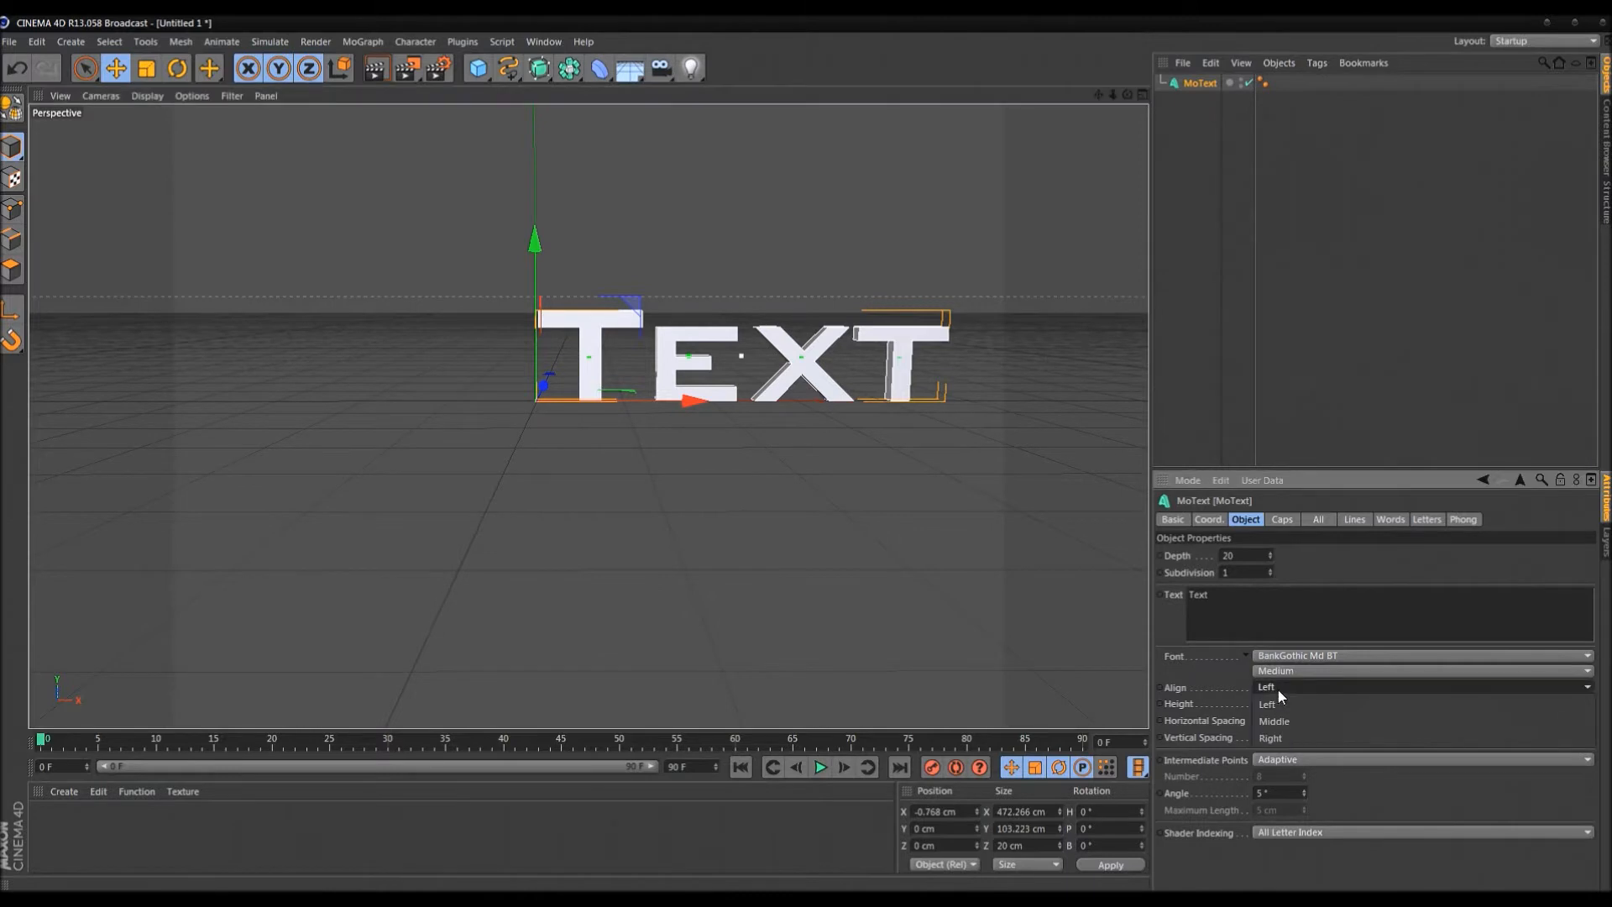
pyautogui.click(1344, 719)
pyautogui.keyDown('alt'); pyautogui.moveTo(682, 353); pyautogui.dragTo(732, 381); pyautogui.keyUp('alt')
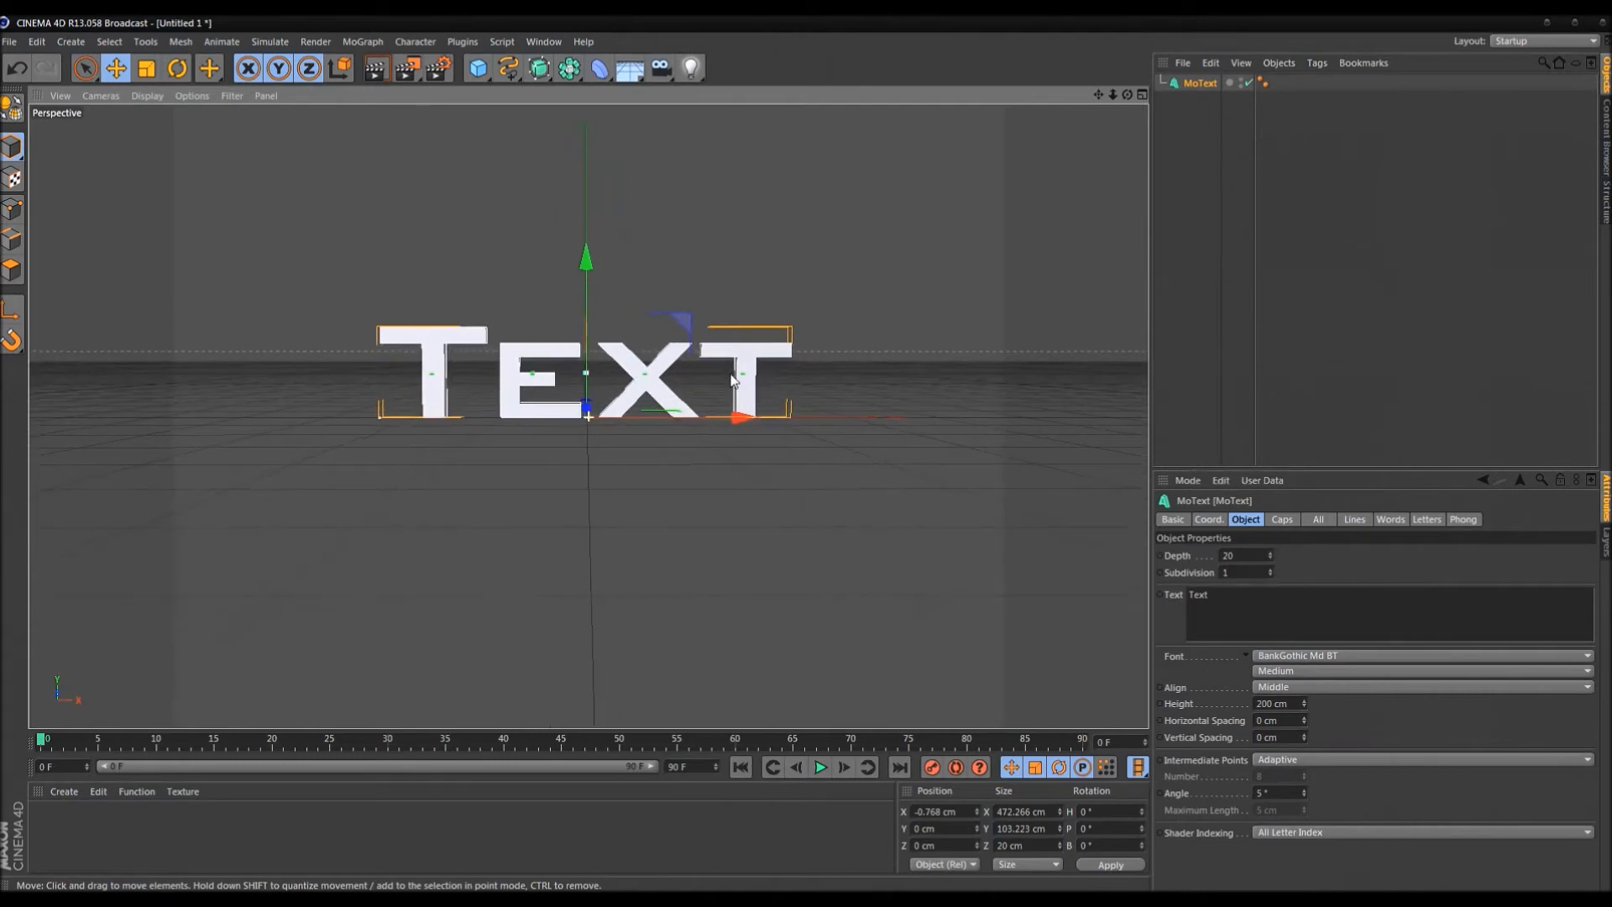
# Replace the MoText object's default wording with "Ikiru"
pyautogui.doubleClick(1198, 595)
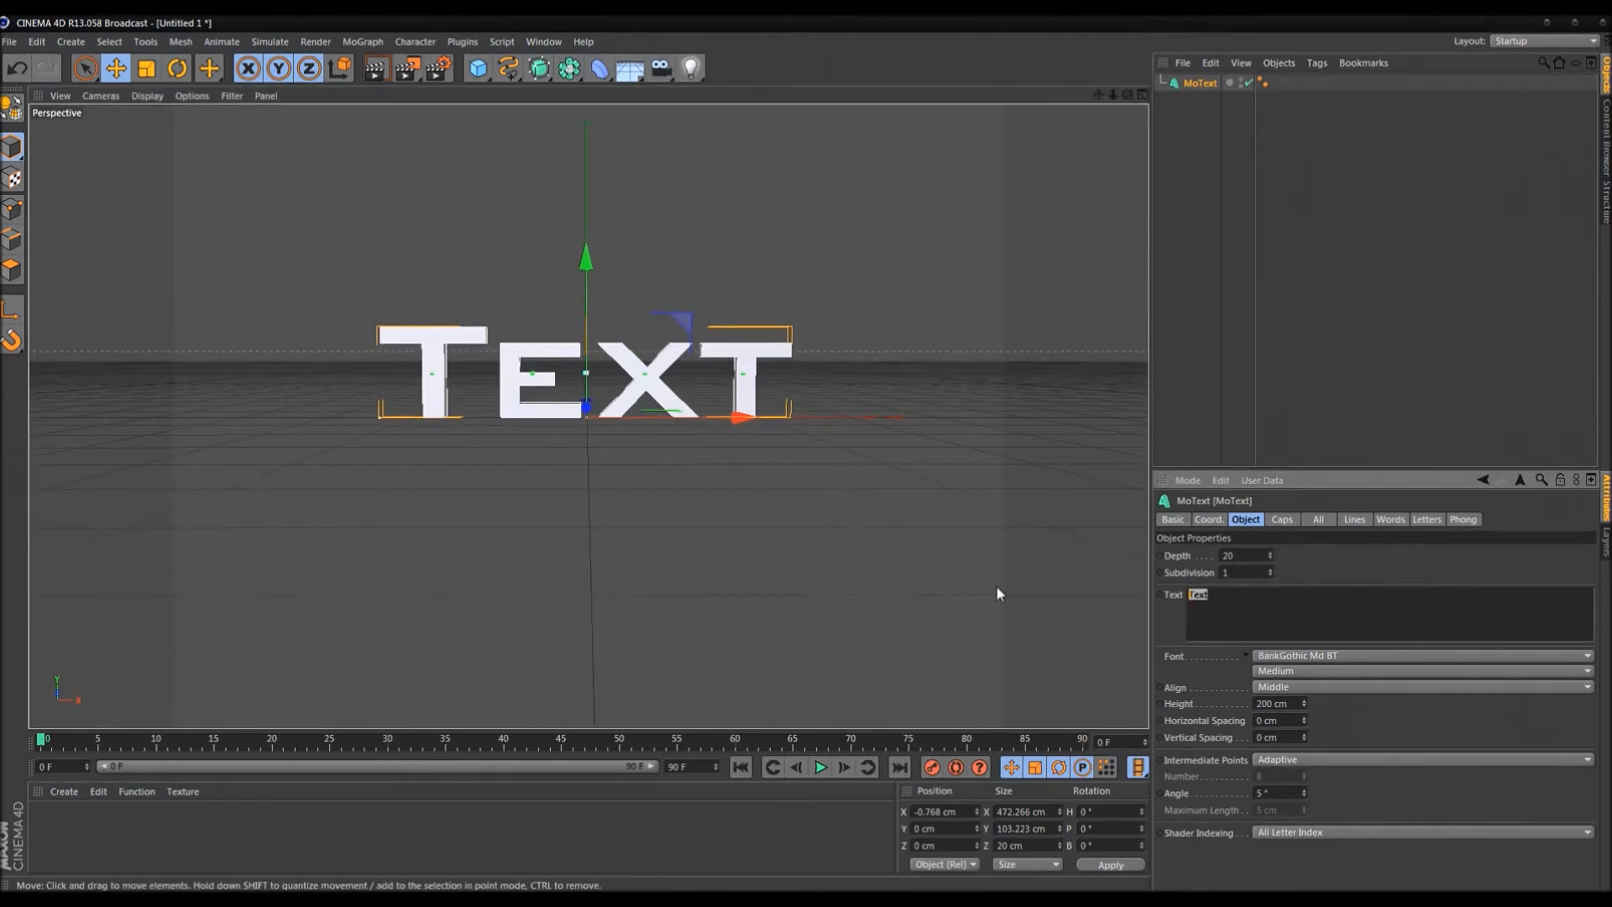
pyautogui.press('BackSpace')
pyautogui.write('Ikiru')
pyautogui.click(1382, 577)
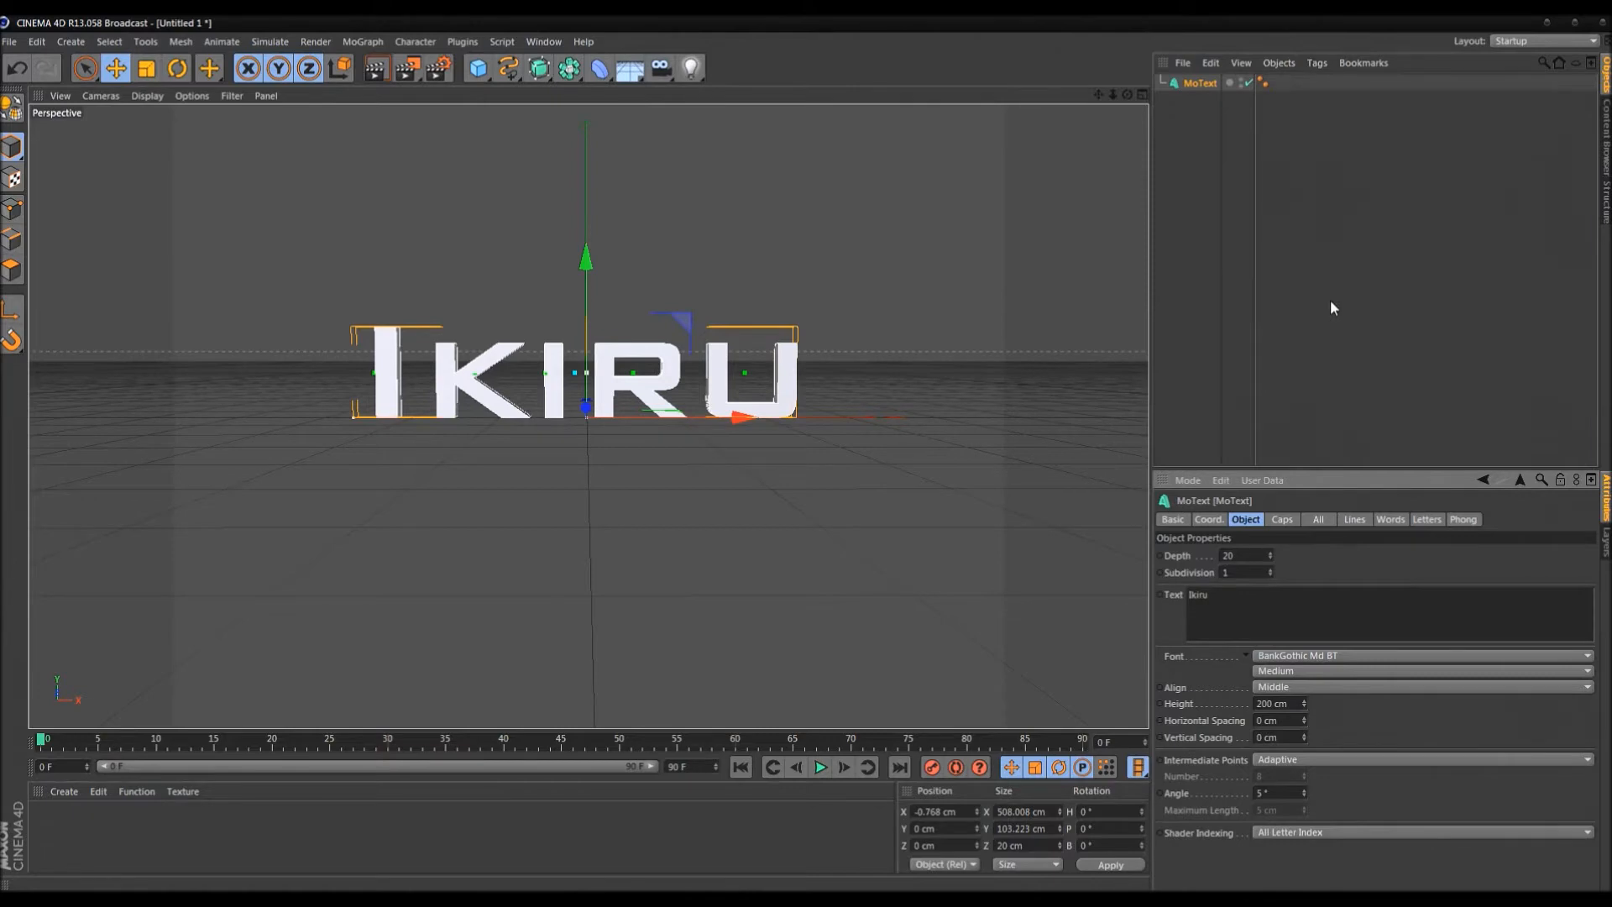
# Set the extrusion depth of the Ikiru text to 70
pyautogui.scroll(3, 831, 360)
pyautogui.keyDown('alt'); pyautogui.moveTo(670, 378); pyautogui.dragTo(819, 251); pyautogui.keyUp('alt')
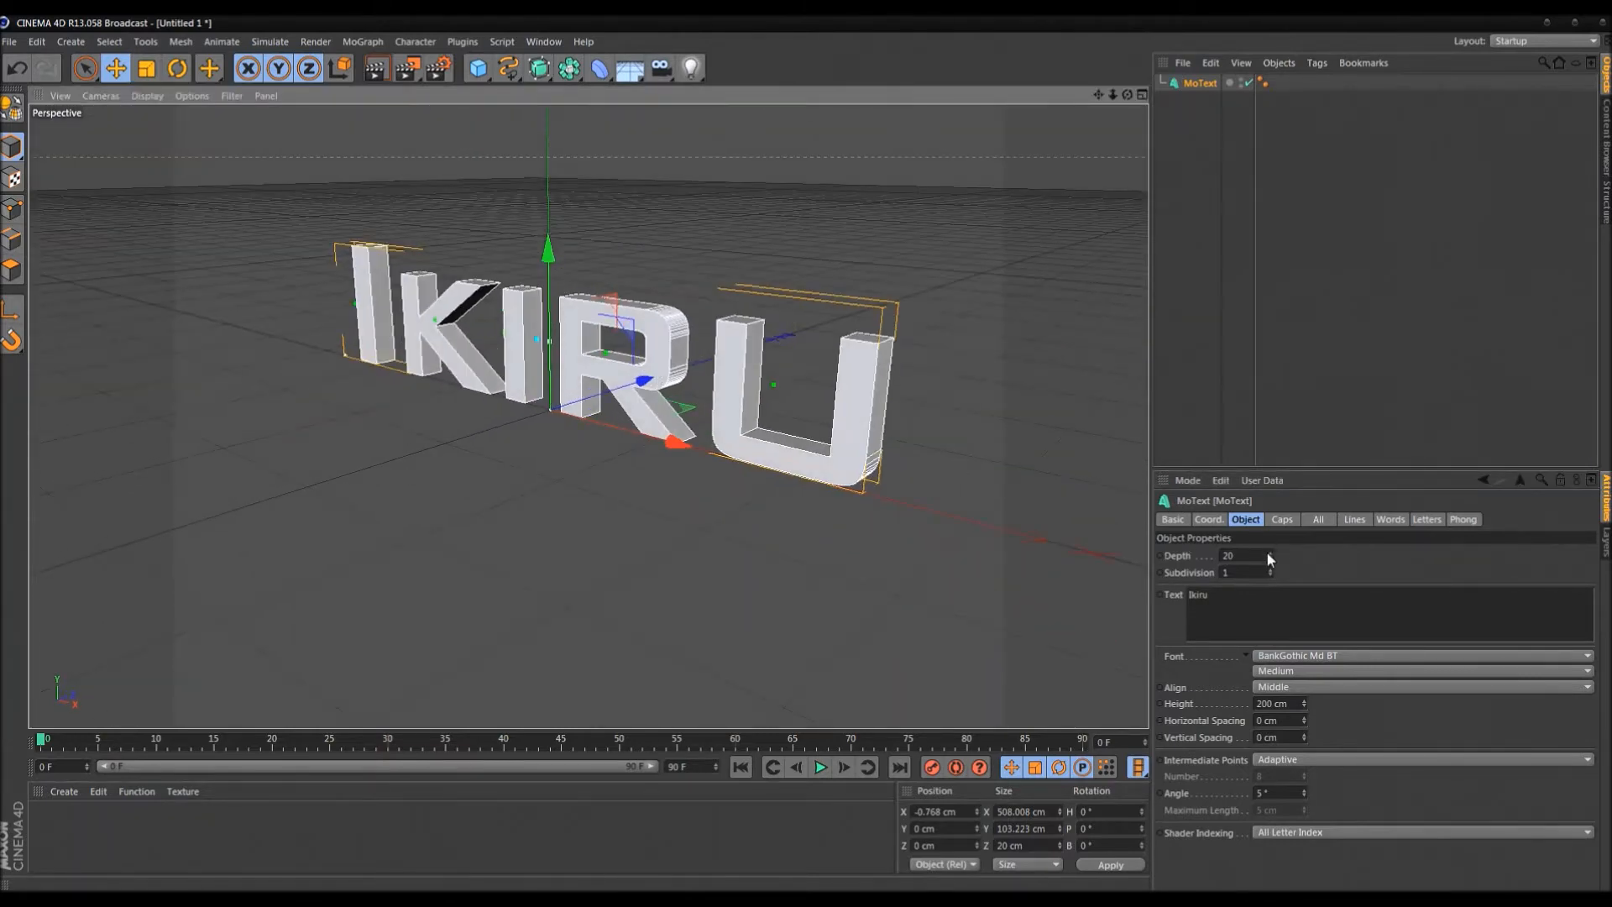
pyautogui.moveTo(1270, 555); pyautogui.dragTo(1238, 573)
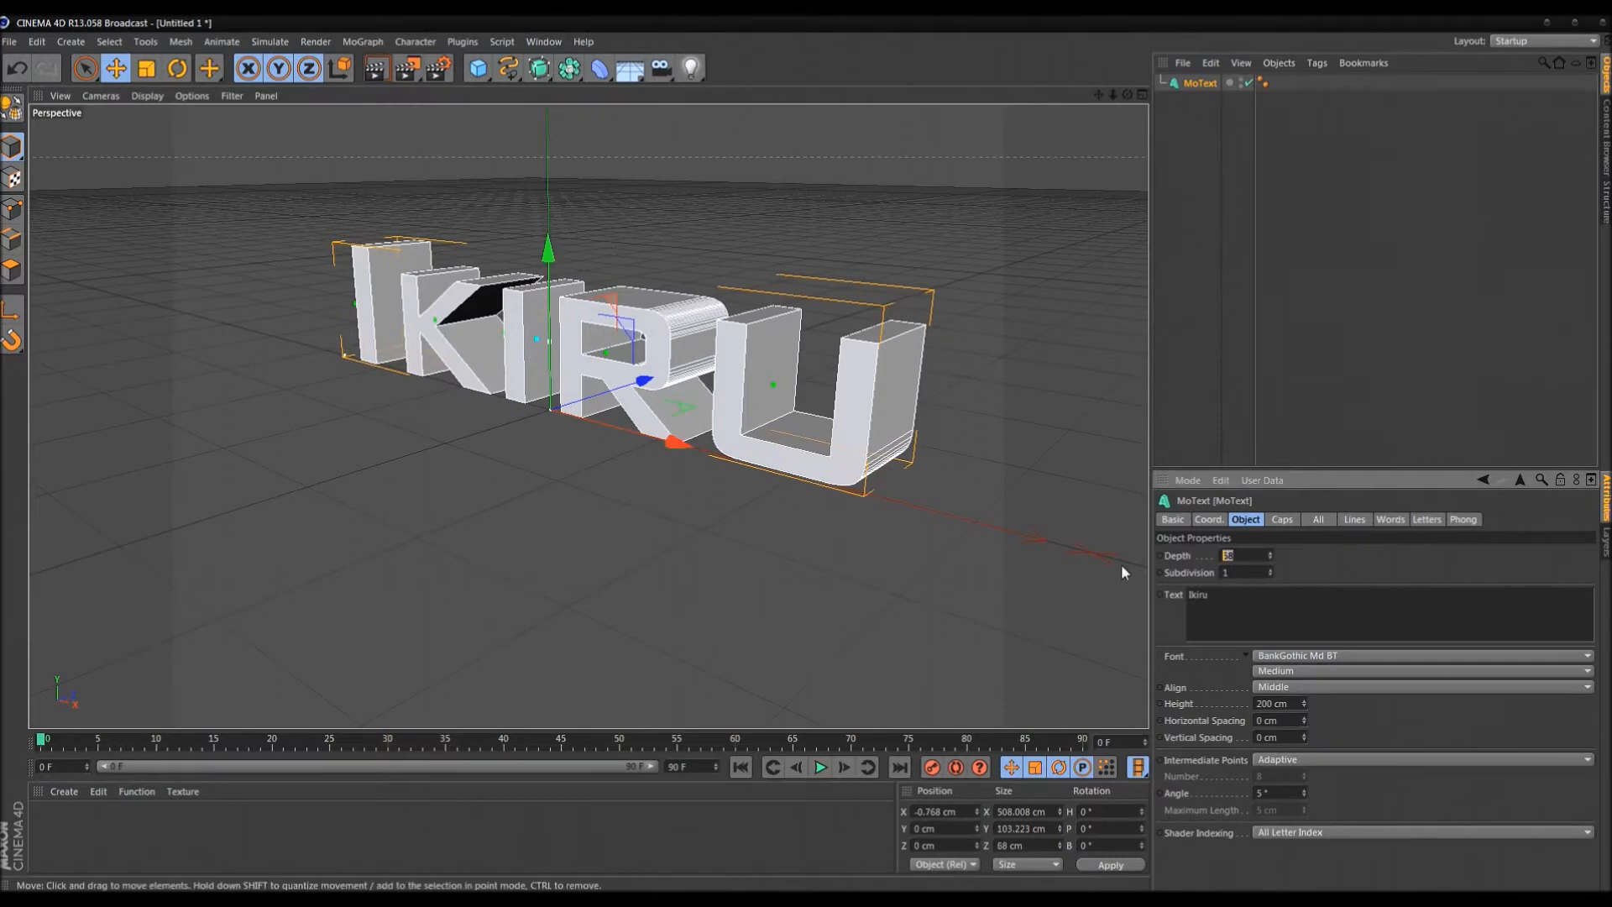
pyautogui.write('70')
pyautogui.press('Return')
# Change both the start and end caps of the Ikiru text to Fillet Cap
pyautogui.click(1283, 519)
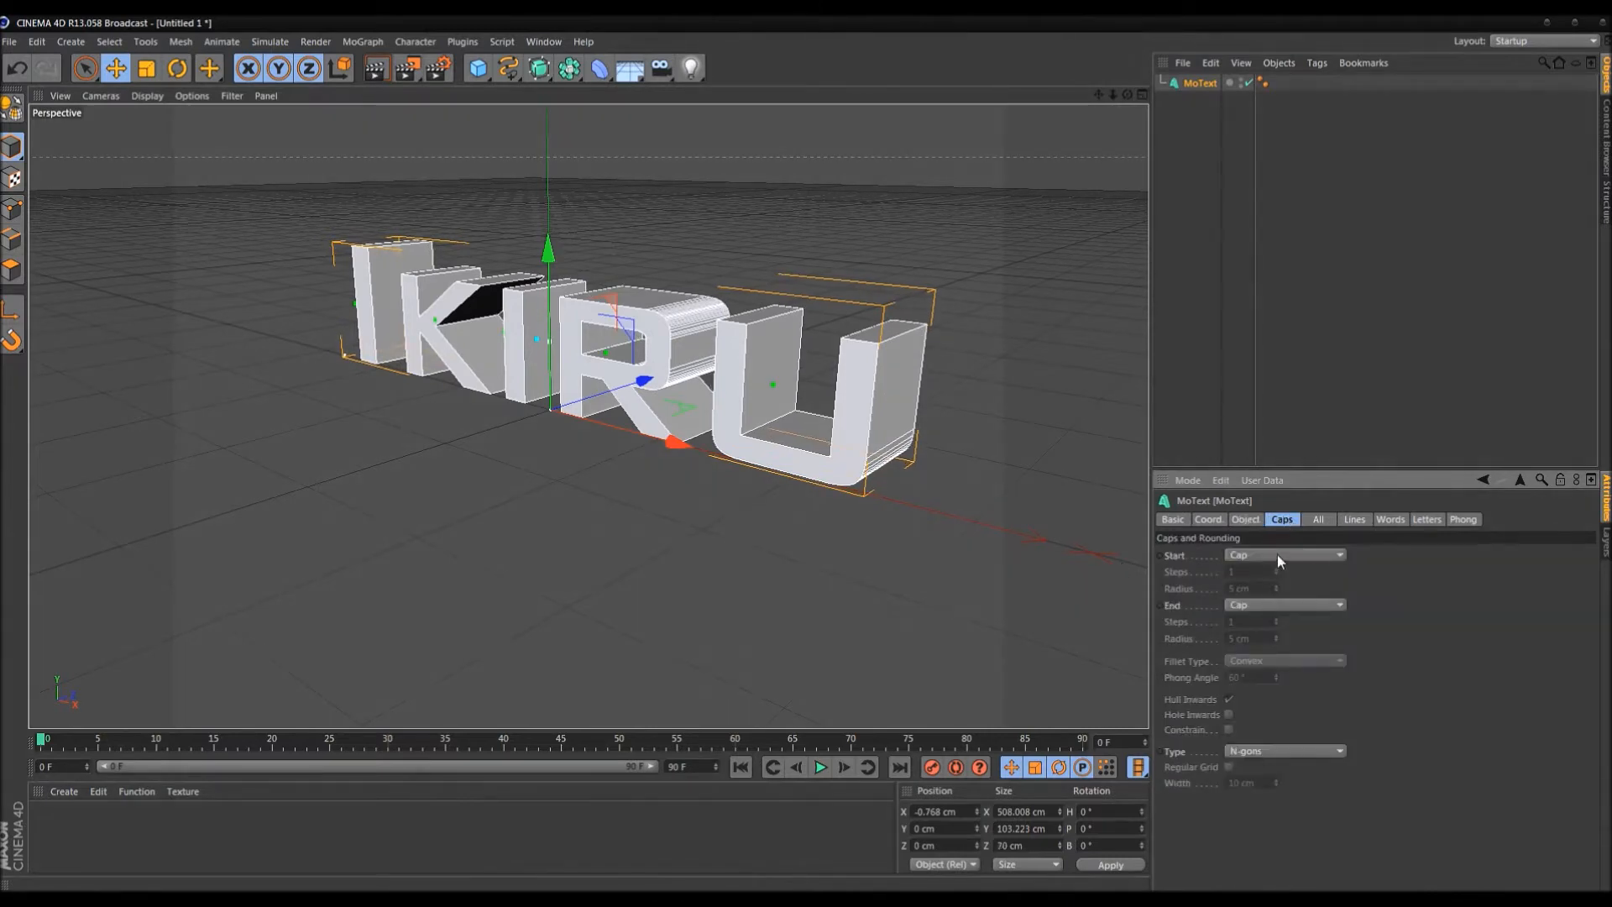
pyautogui.moveTo(1276, 630); pyautogui.dragTo(1282, 615)
pyautogui.click(1254, 521)
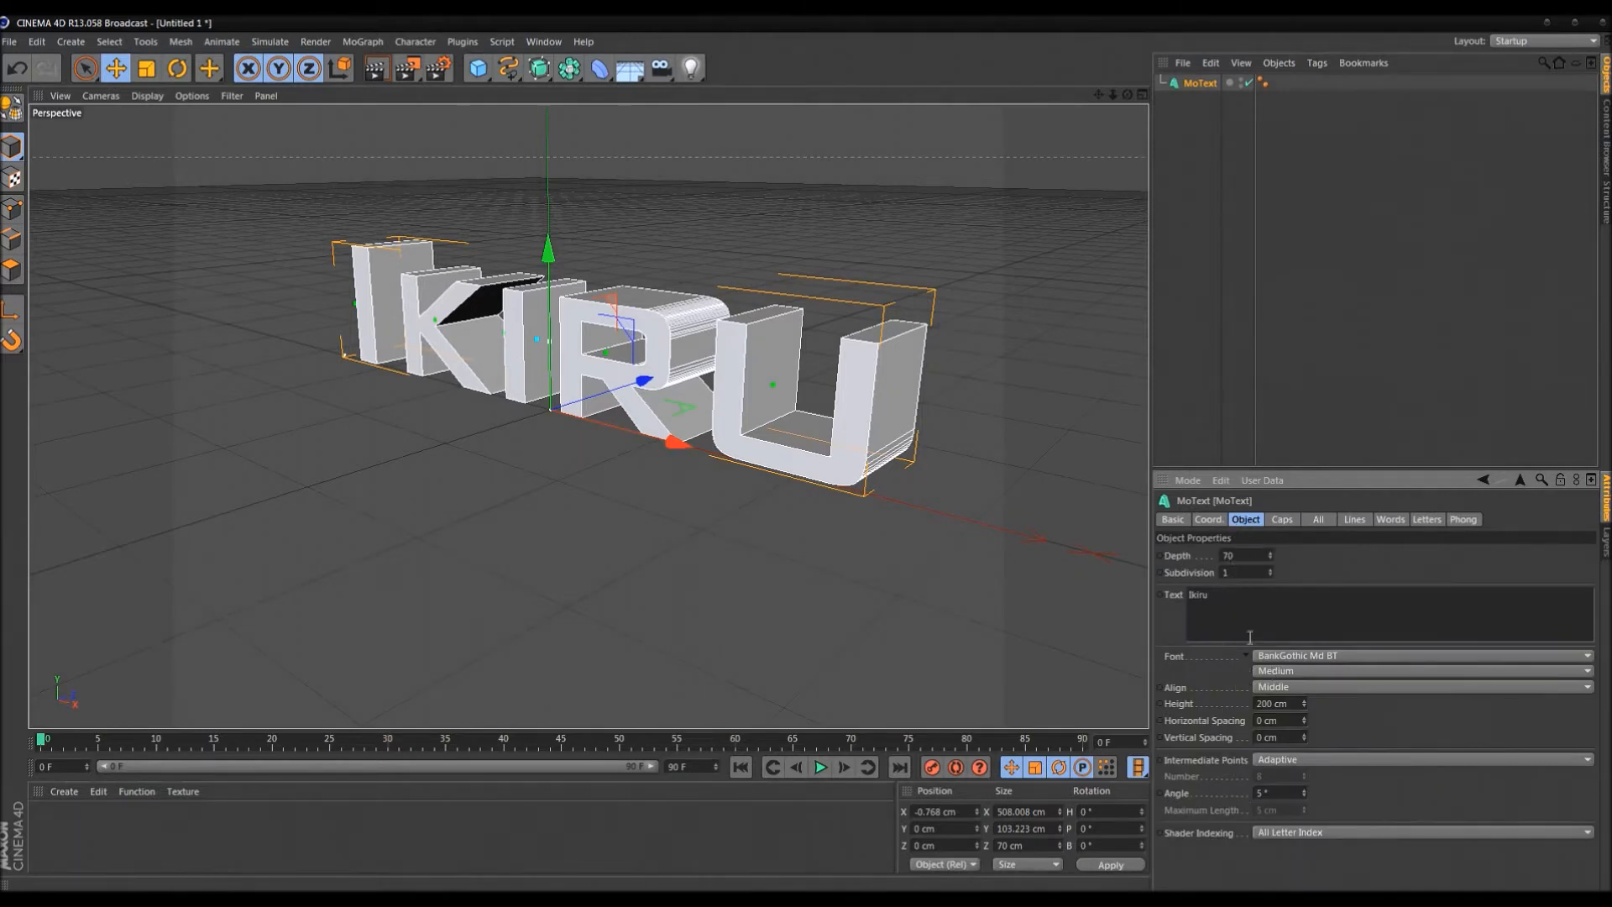
pyautogui.click(1285, 520)
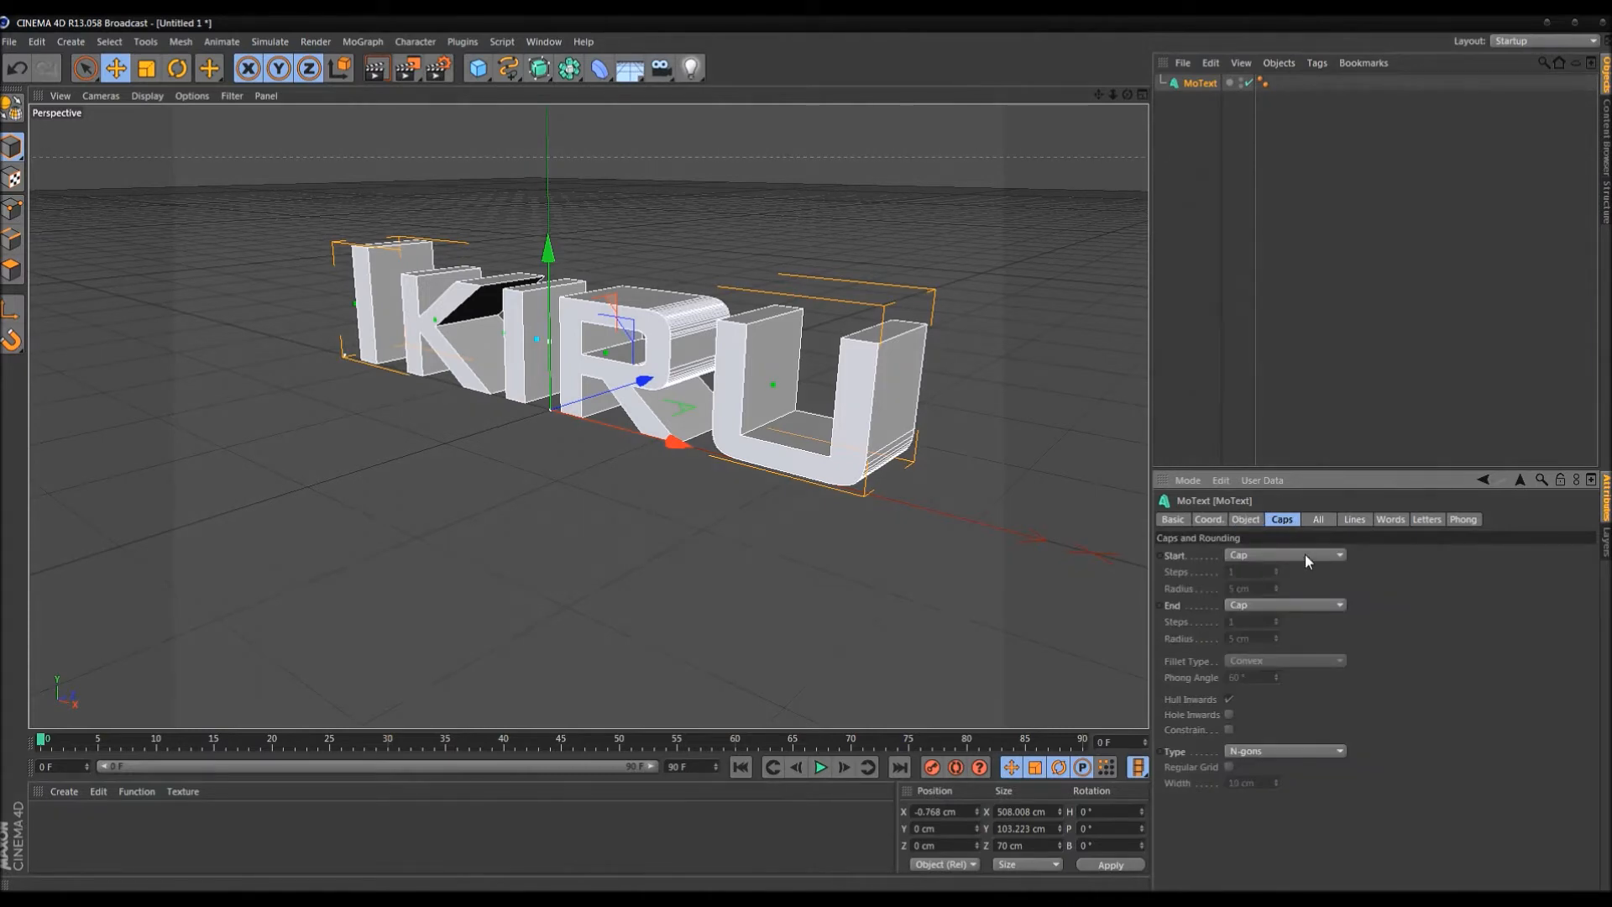
pyautogui.click(1305, 555)
pyautogui.click(1289, 627)
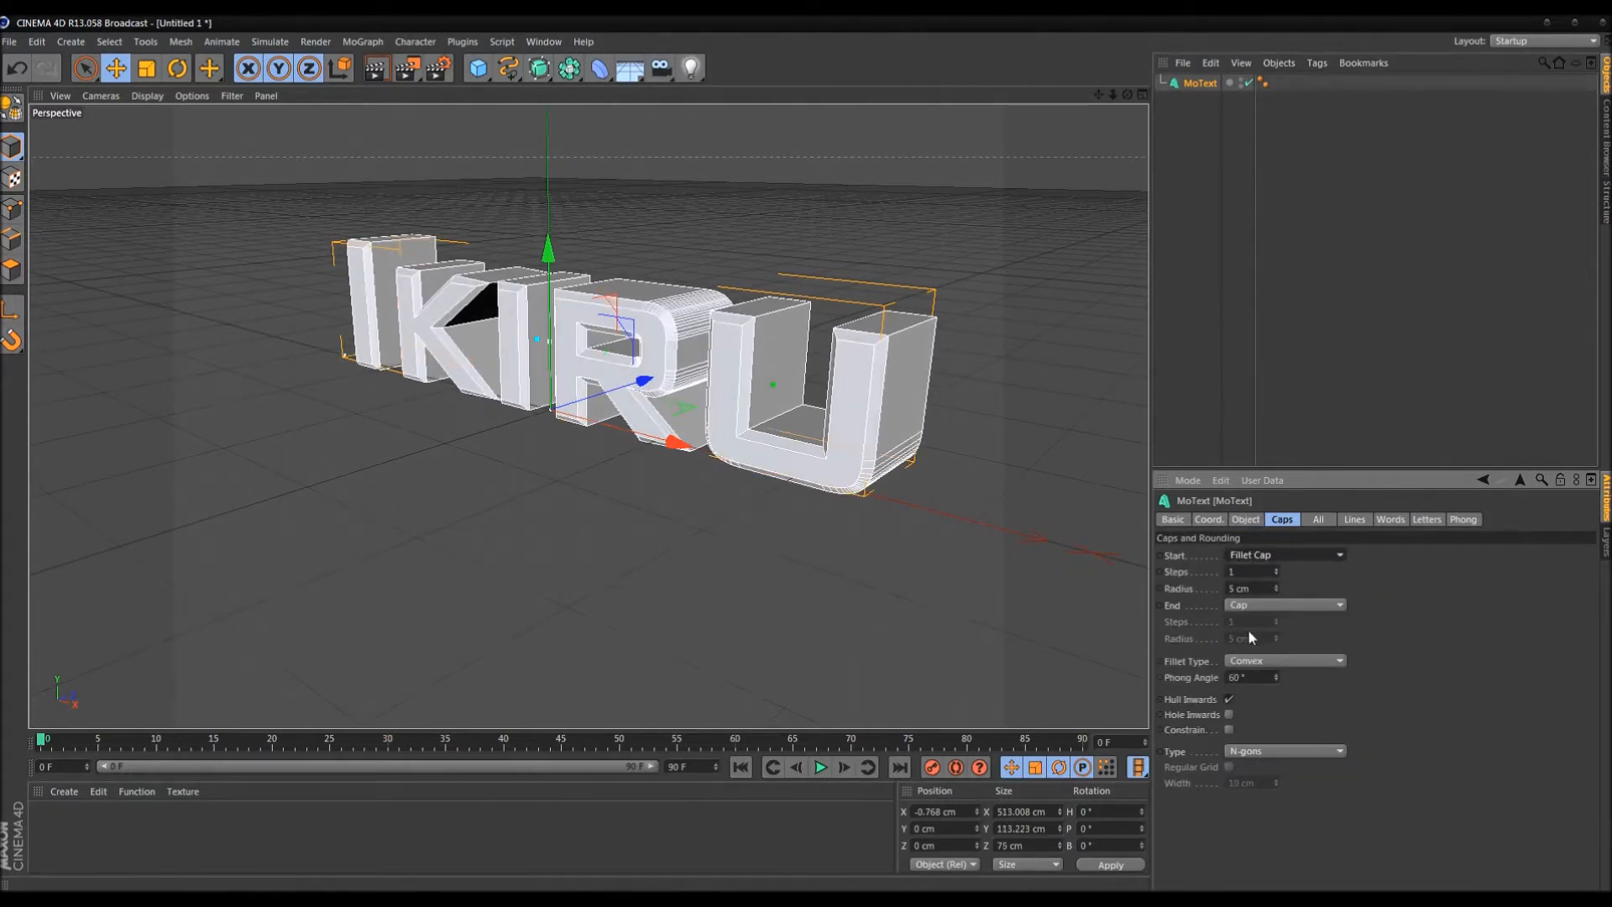
pyautogui.click(1324, 604)
pyautogui.click(1307, 679)
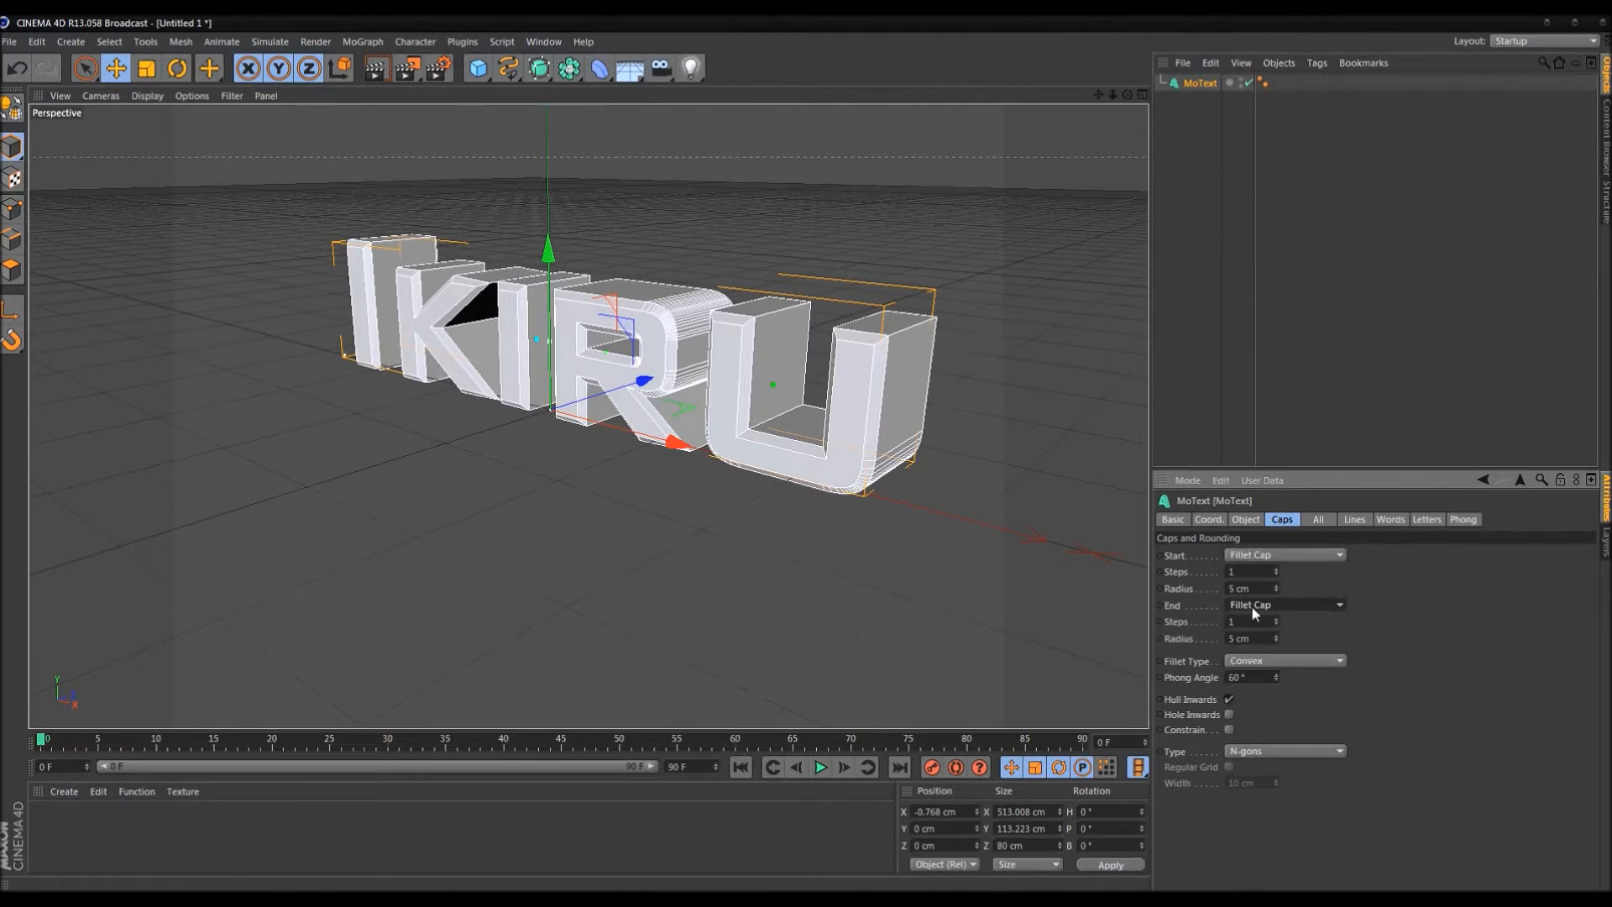
# Set the text's start fillet cap to a 2 cm radius with 5 steps
pyautogui.click(1276, 592)
pyautogui.click(1276, 592)
pyautogui.click(1276, 592)
pyautogui.click(1277, 569)
pyautogui.click(1276, 570)
pyautogui.click(1276, 570)
pyautogui.click(1277, 569)
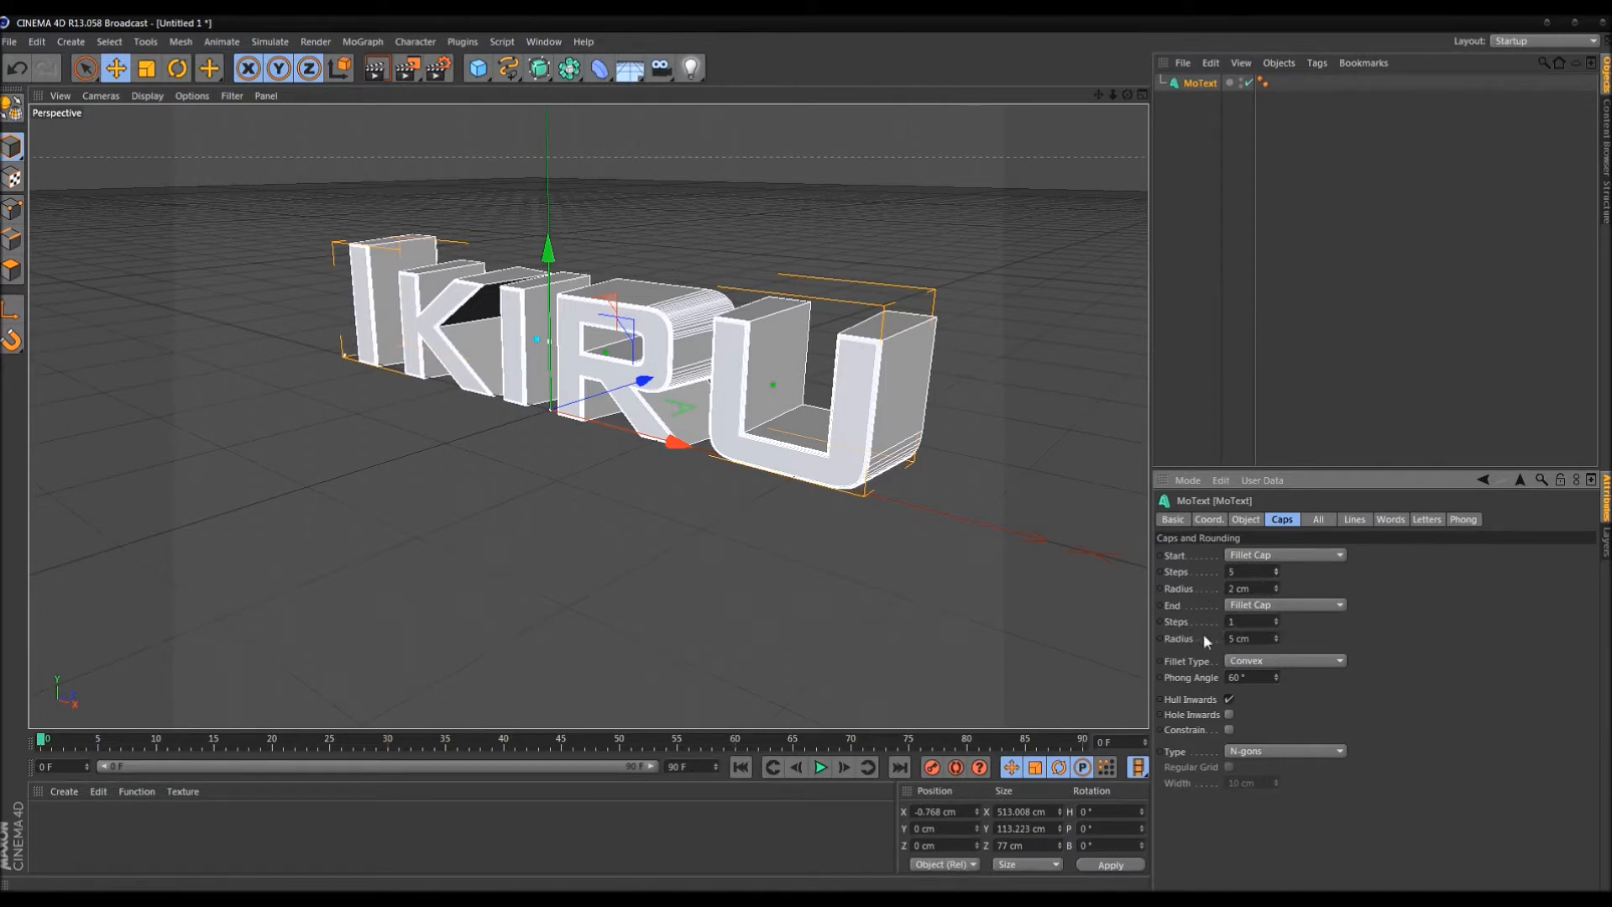
# Set the radius of the text's end fillet cap to 2 cm
pyautogui.click(1277, 641)
pyautogui.click(1277, 642)
pyautogui.click(1276, 642)
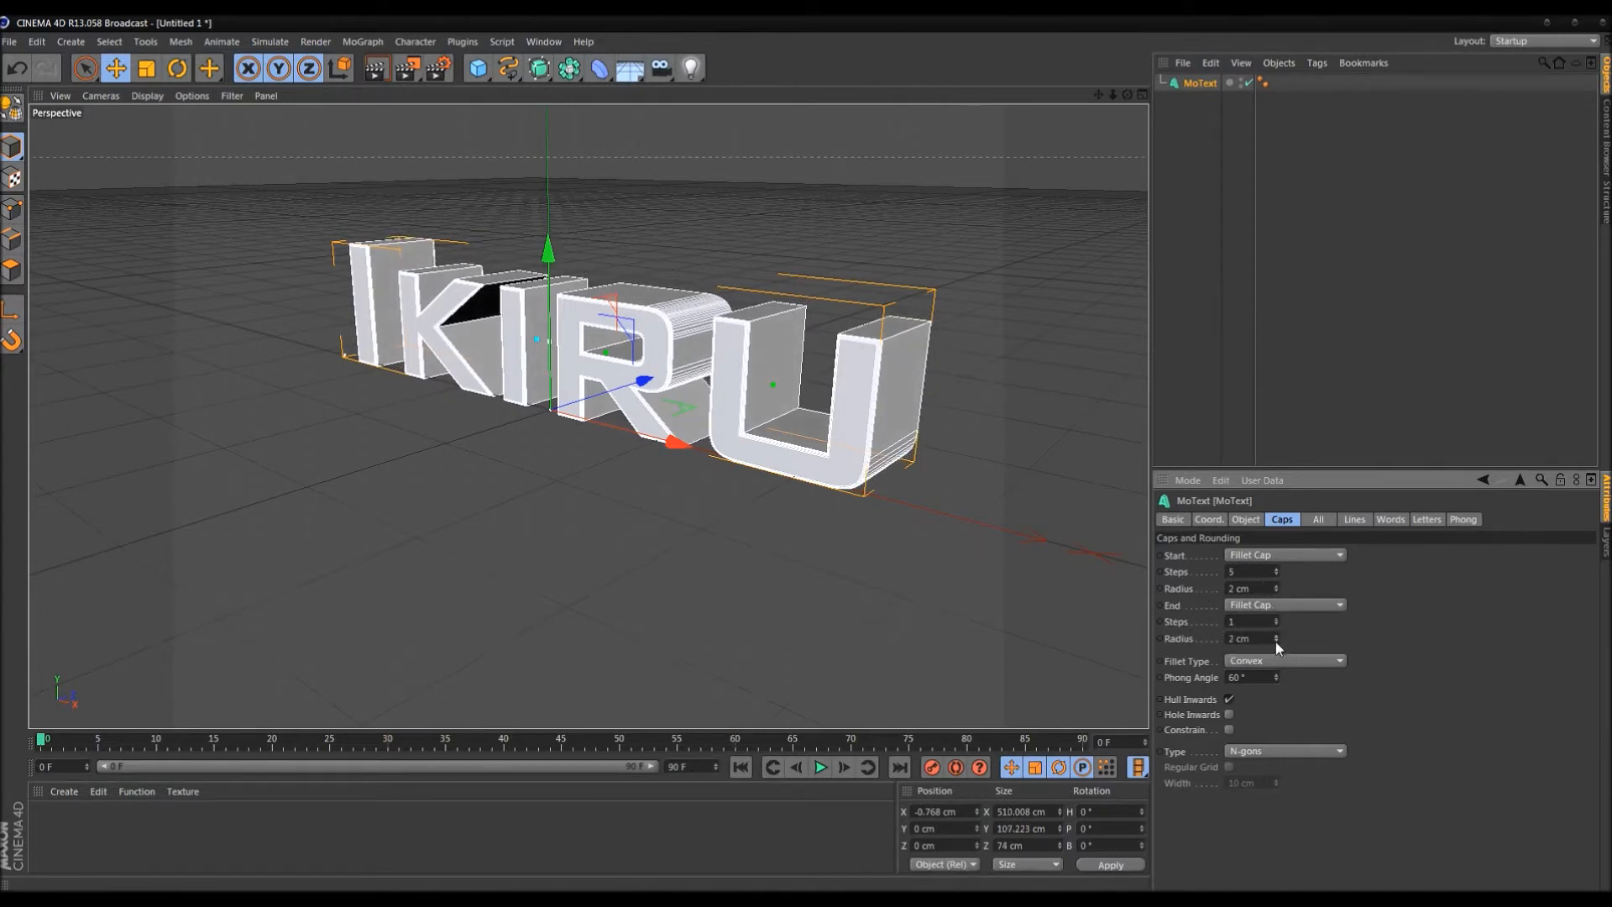
# Deselect the text and inspect the rounded front edges of the R and U up close
pyautogui.click(943, 398)
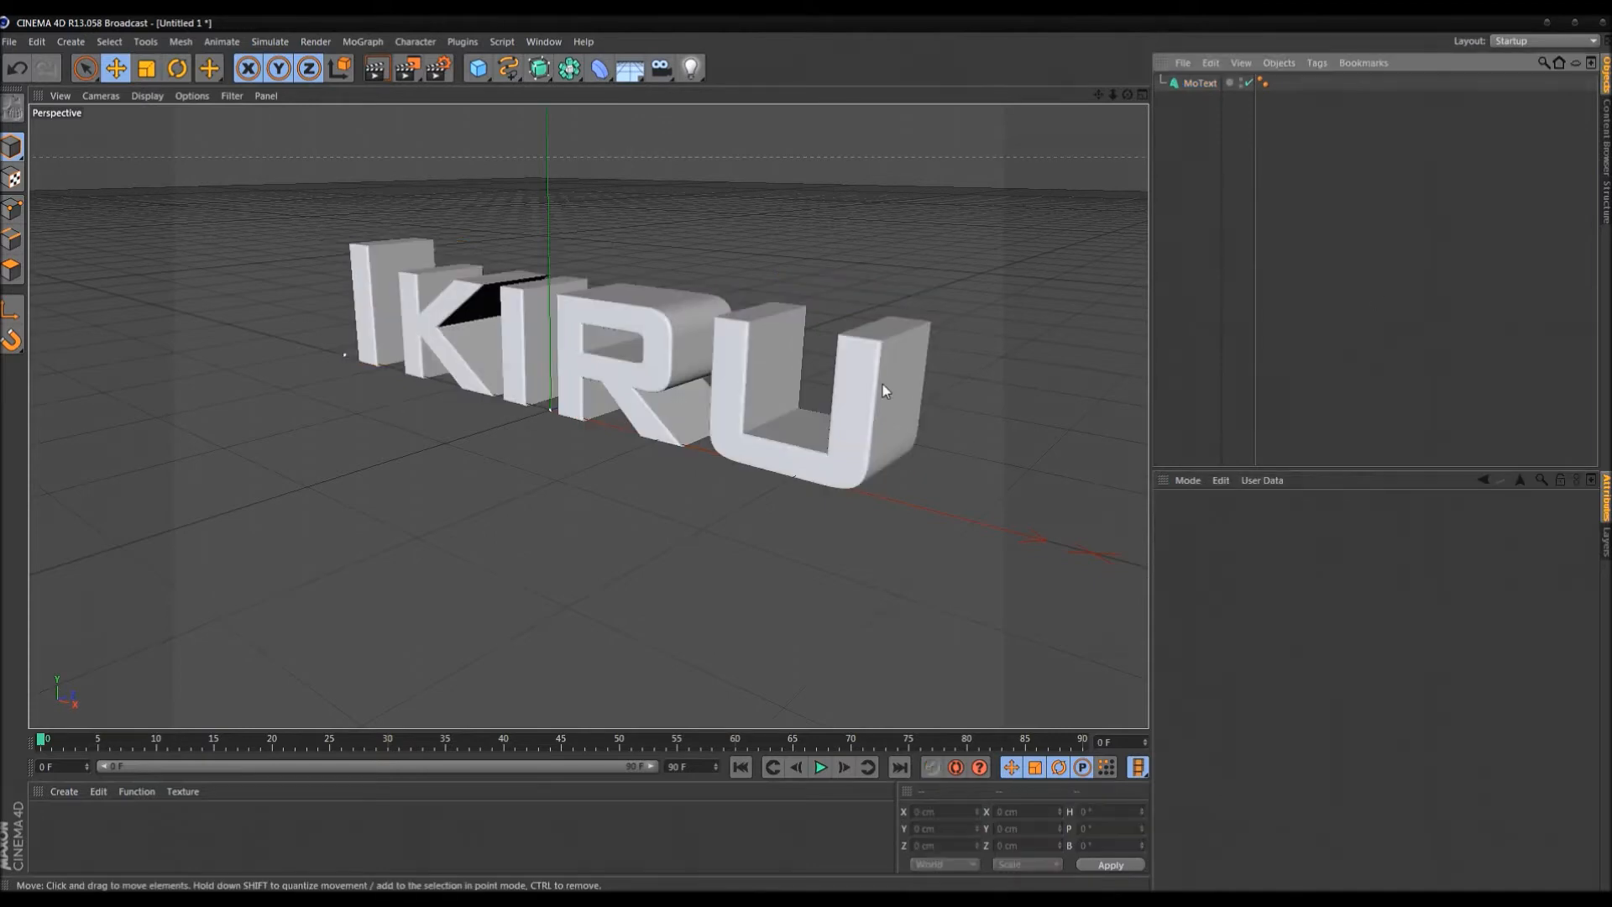
pyautogui.keyDown('alt'); pyautogui.moveTo(890, 390); pyautogui.dragTo(929, 375); pyautogui.keyUp('alt')
pyautogui.keyDown('alt'); pyautogui.moveTo(929, 375); pyautogui.dragTo(893, 291, button='right'); pyautogui.keyUp('alt')
pyautogui.keyDown('alt'); pyautogui.moveTo(893, 289); pyautogui.dragTo(551, 420, button='middle'); pyautogui.keyUp('alt')
pyautogui.keyDown('alt'); pyautogui.moveTo(551, 420); pyautogui.dragTo(540, 365, button='right'); pyautogui.keyUp('alt')
pyautogui.keyDown('alt'); pyautogui.moveTo(541, 365); pyautogui.dragTo(622, 381, button='middle'); pyautogui.keyUp('alt')
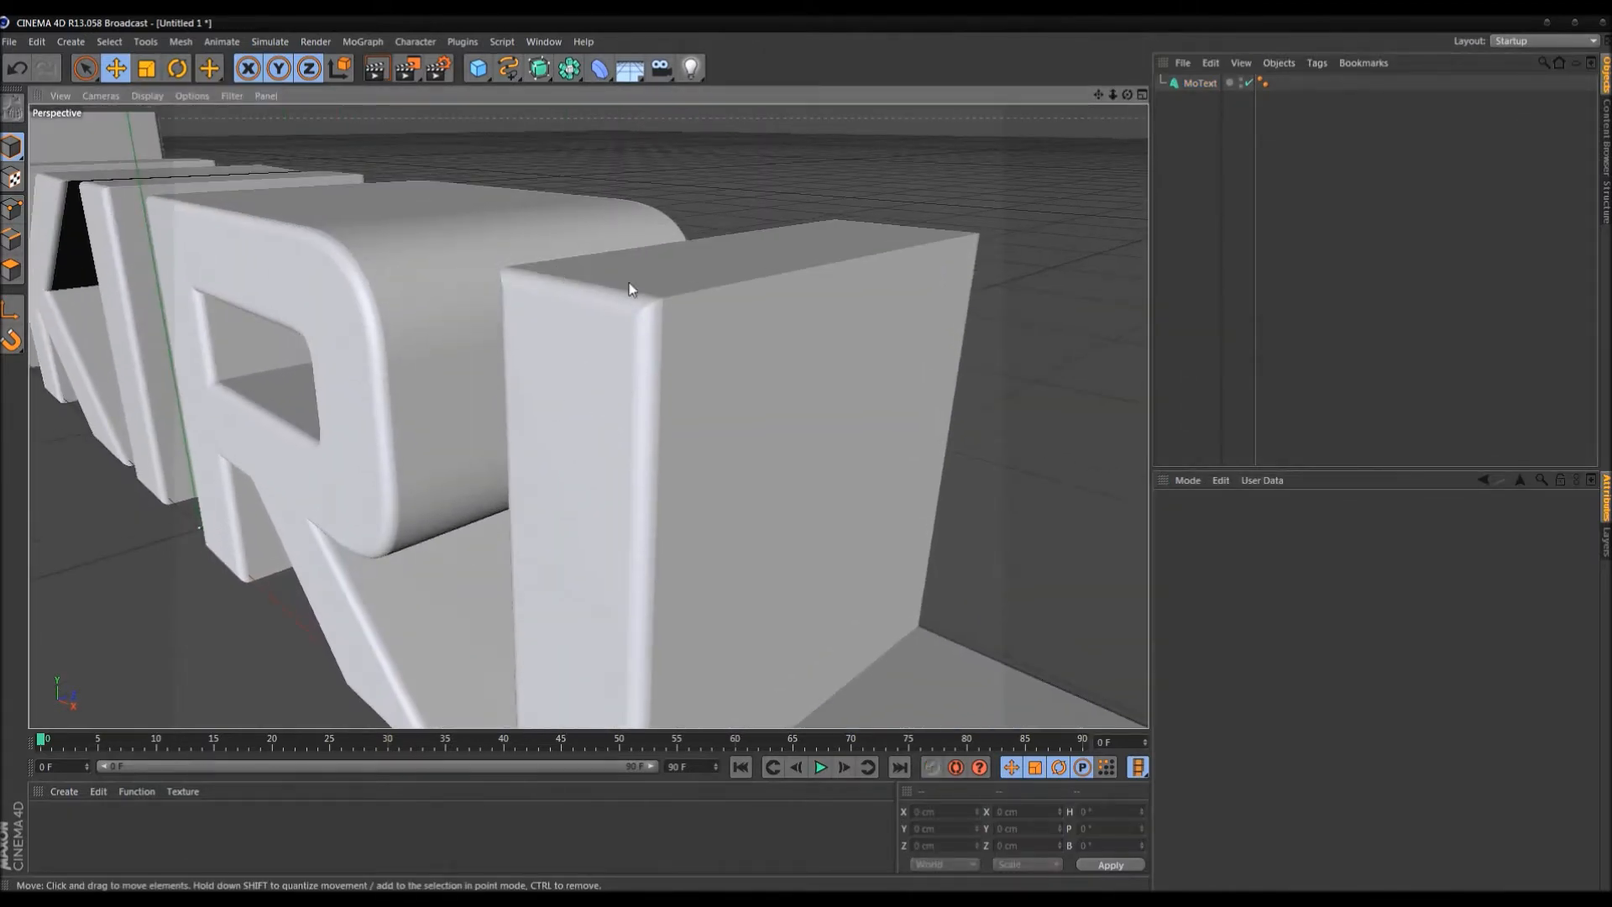
# Examine the full Ikiru text and its rounded edges from the front and from oblique angles
pyautogui.keyDown('alt'); pyautogui.moveTo(595, 346); pyautogui.dragTo(619, 331, button='right'); pyautogui.keyUp('alt')
pyautogui.keyDown('alt'); pyautogui.moveTo(619, 331); pyautogui.dragTo(752, 369); pyautogui.keyUp('alt')
pyautogui.keyDown('alt'); pyautogui.moveTo(752, 369); pyautogui.dragTo(657, 361, button='middle'); pyautogui.keyUp('alt')
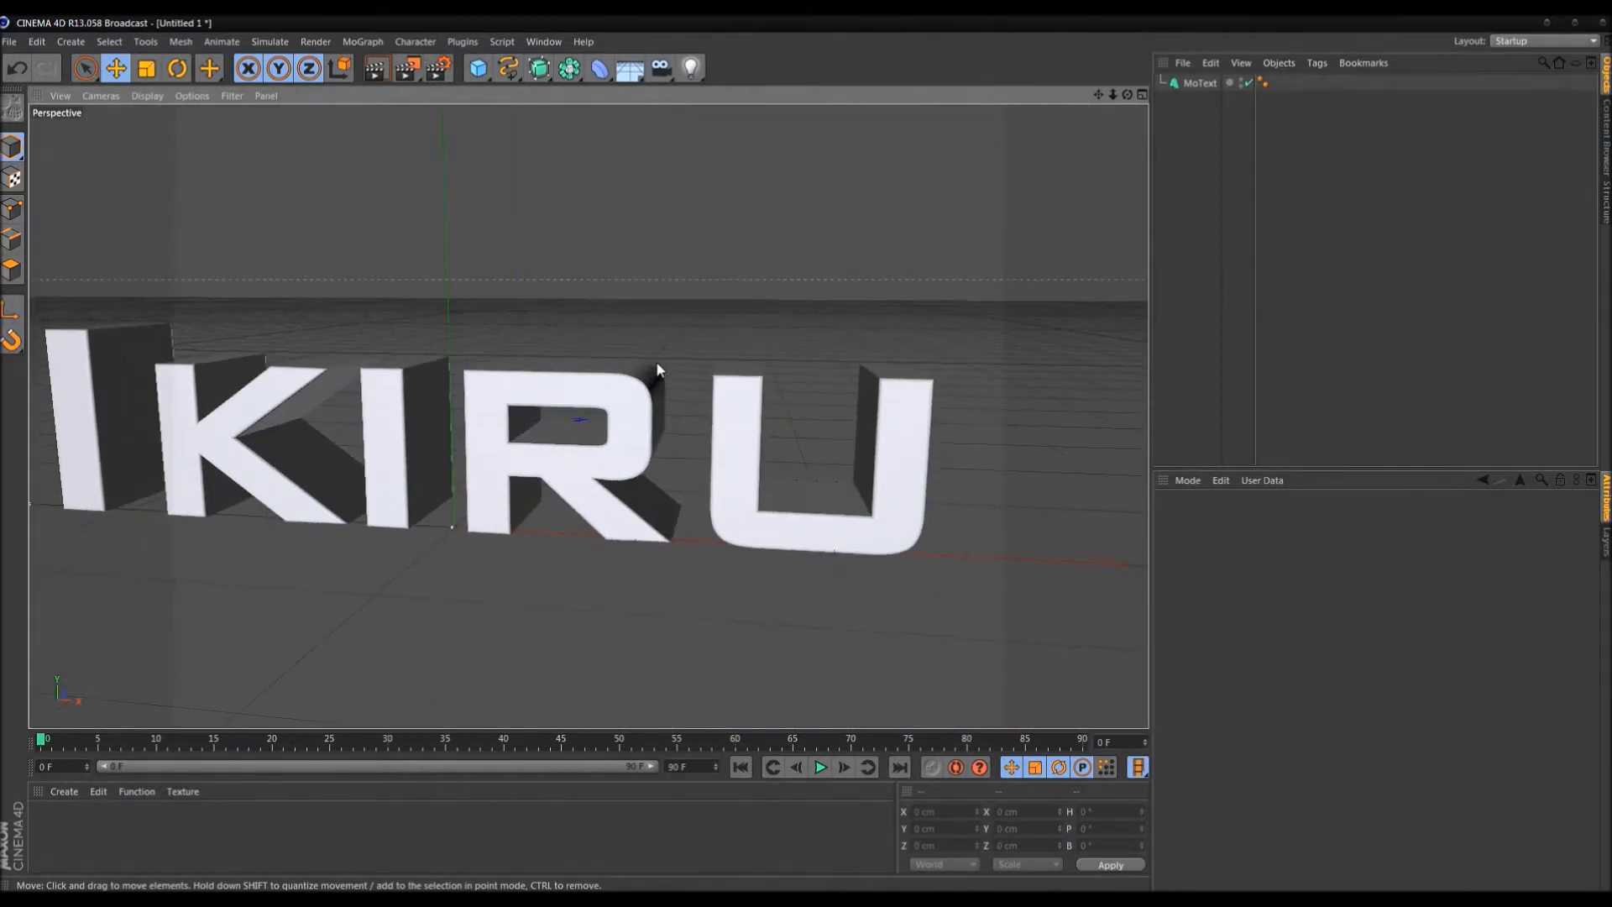
pyautogui.keyDown('alt'); pyautogui.moveTo(657, 361); pyautogui.dragTo(692, 369, button='right'); pyautogui.keyUp('alt')
pyautogui.keyDown('alt'); pyautogui.moveTo(692, 370); pyautogui.dragTo(800, 396); pyautogui.keyUp('alt')
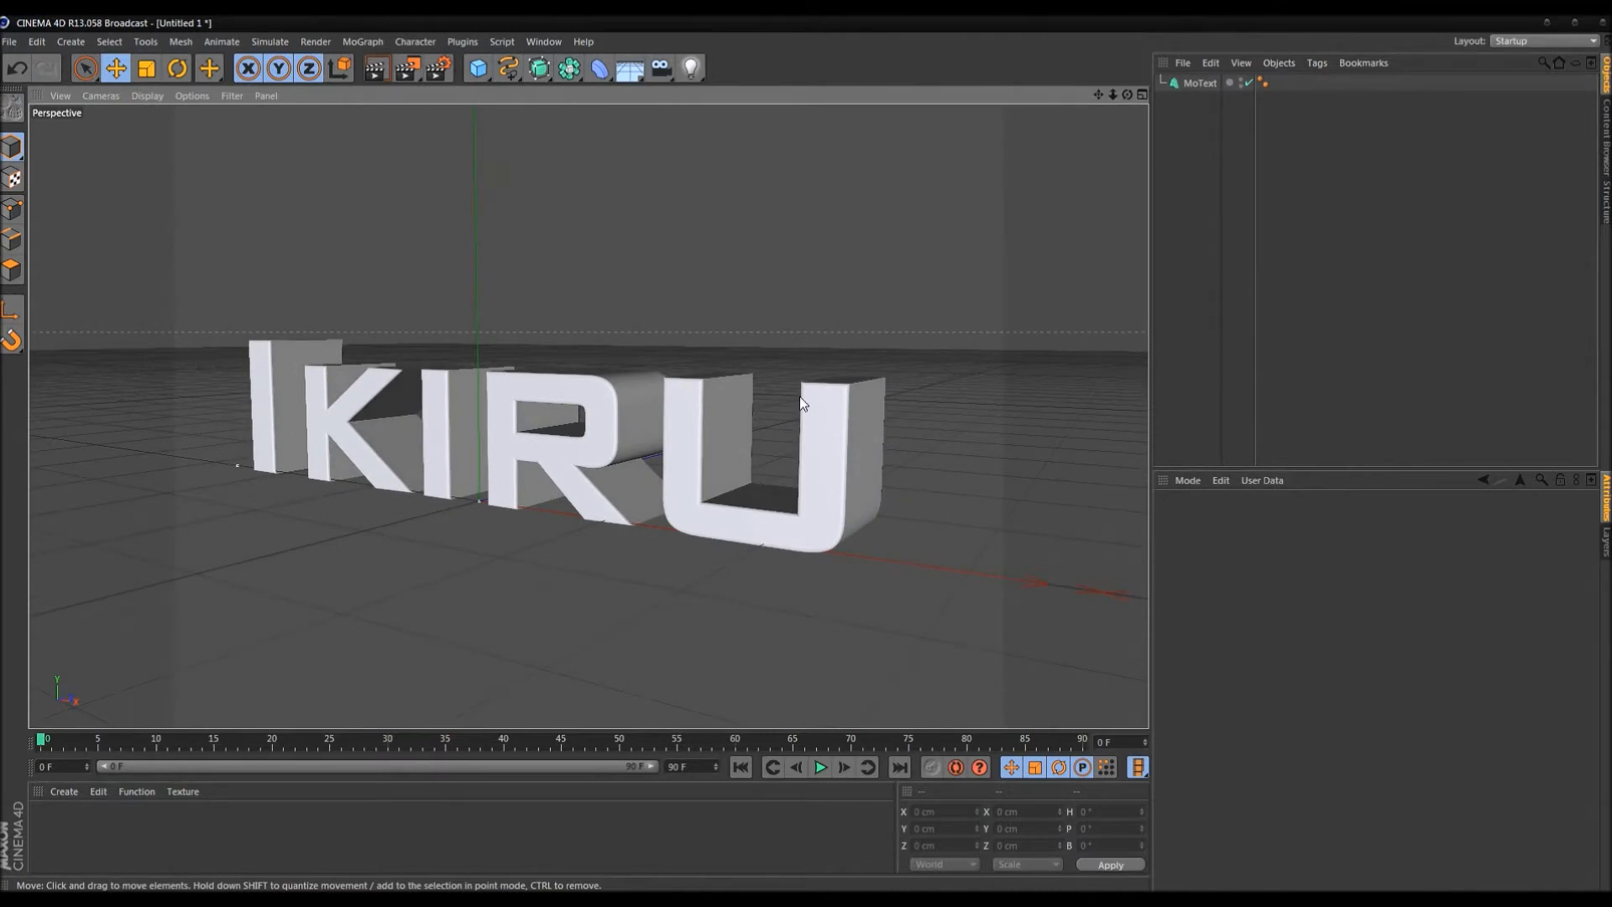
pyautogui.click(1198, 84)
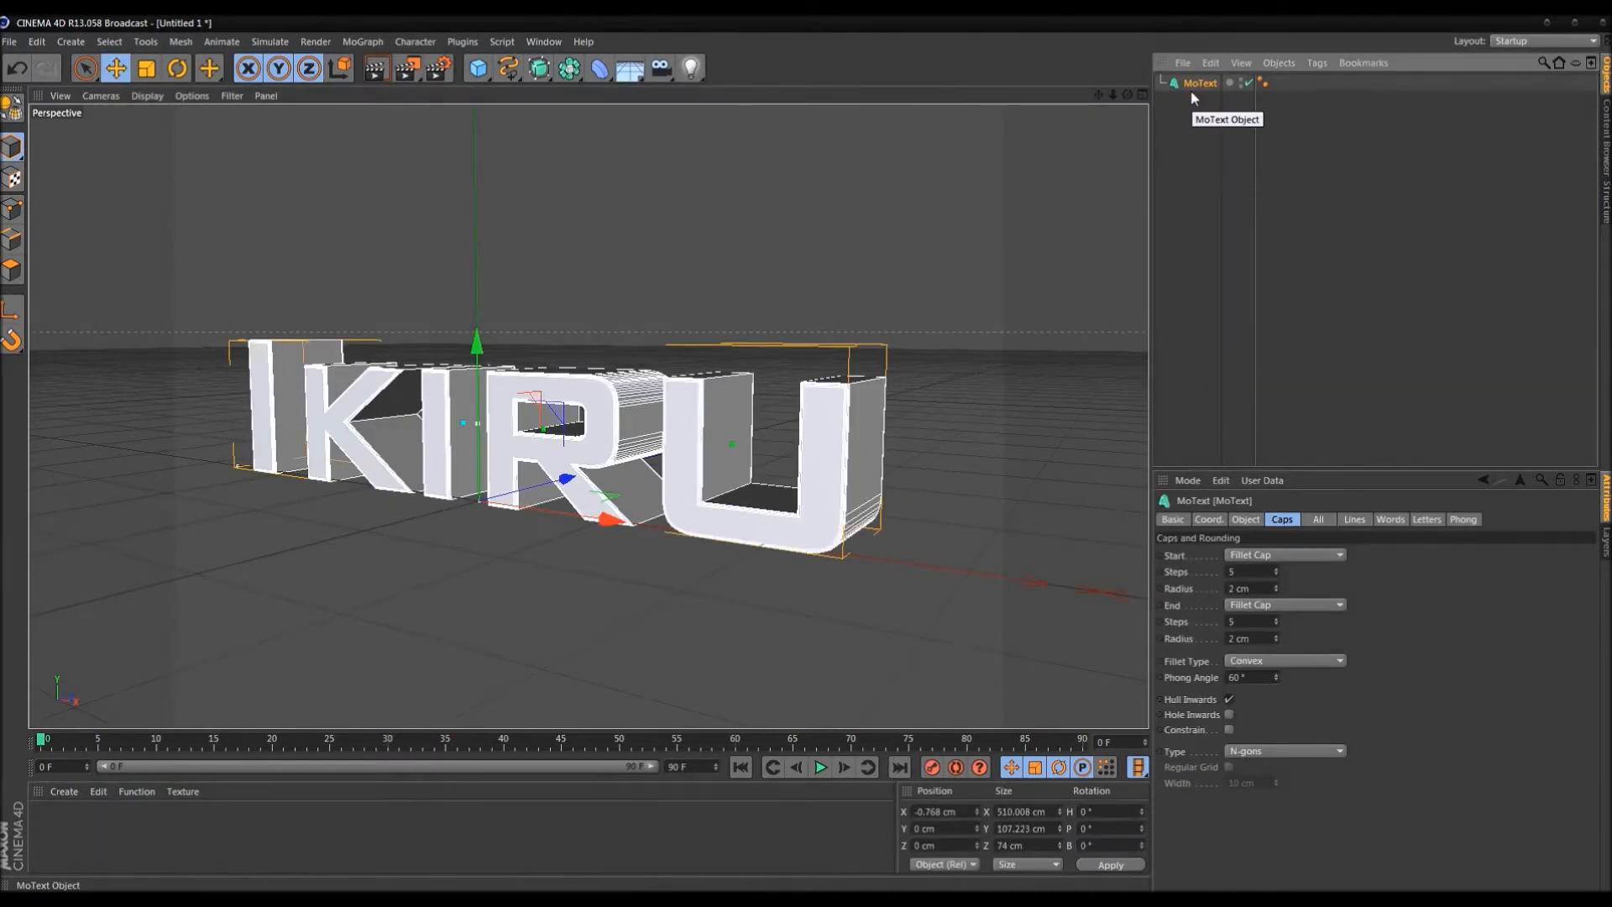
pyautogui.click(1413, 362)
pyautogui.keyDown('alt'); pyautogui.moveTo(895, 412); pyautogui.dragTo(1033, 313); pyautogui.keyUp('alt')
# Duplicate the Ikiru text object and move the copy along the Z axis to about 2.46 cm
pyautogui.click(1199, 84)
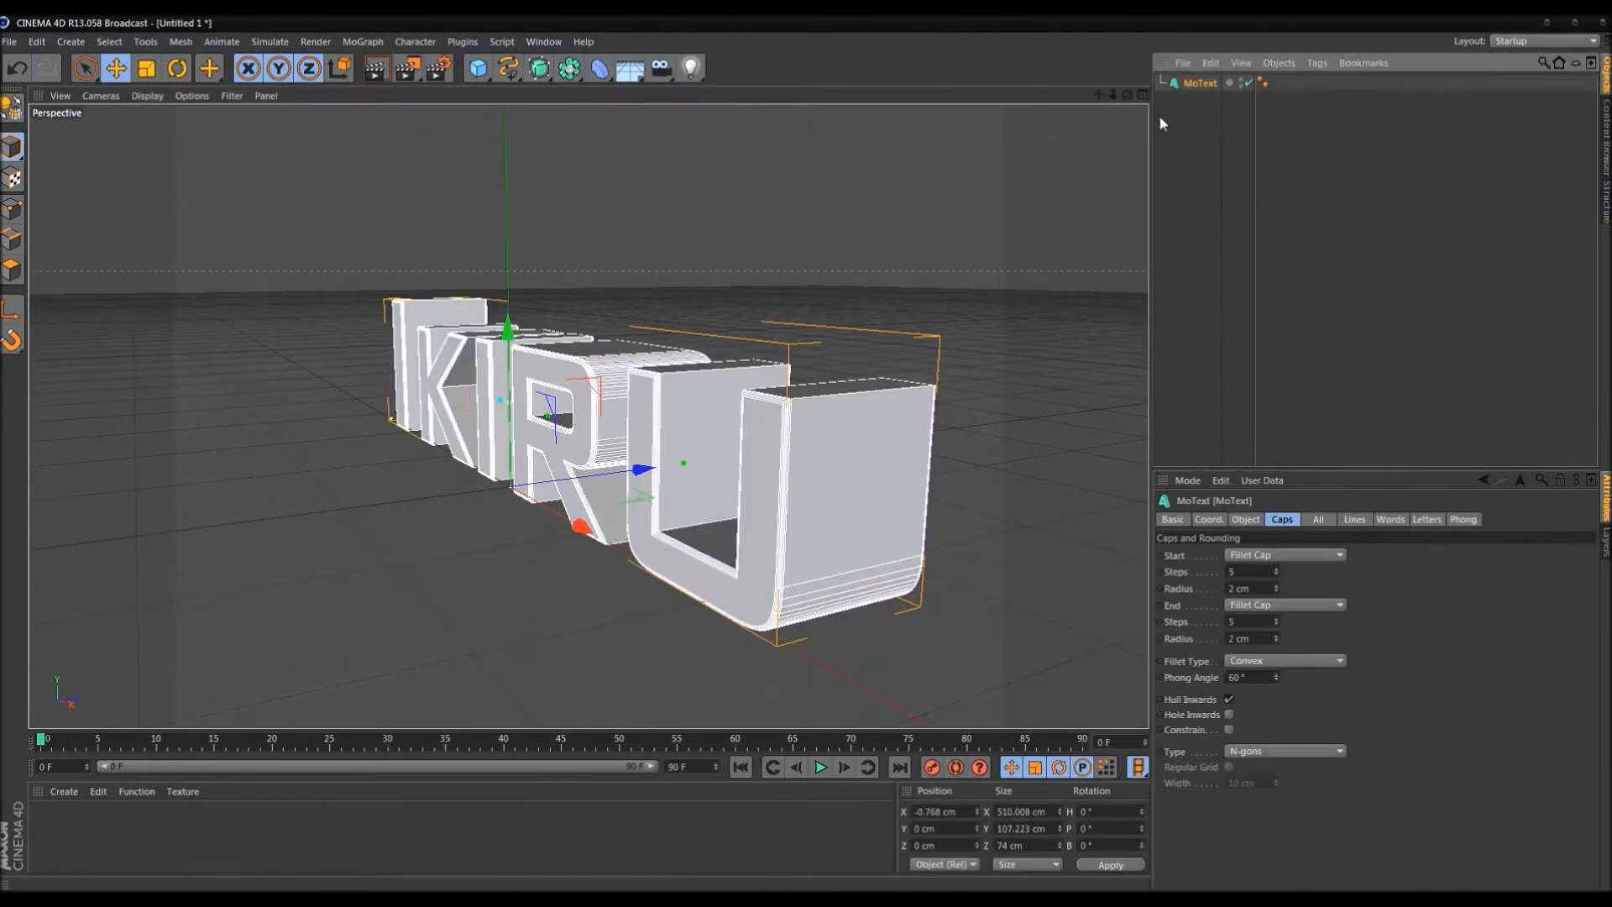
pyautogui.hotkey('ctrl', 'c')
pyautogui.hotkey('ctrl', 'v')
pyautogui.moveTo(631, 472)
pyautogui.mouseDown()
pyautogui.moveTo(649, 475)
pyautogui.moveTo(588, 464)
pyautogui.moveTo(616, 476)
pyautogui.mouseUp()
pyautogui.hotkey('ctrl', 'z')
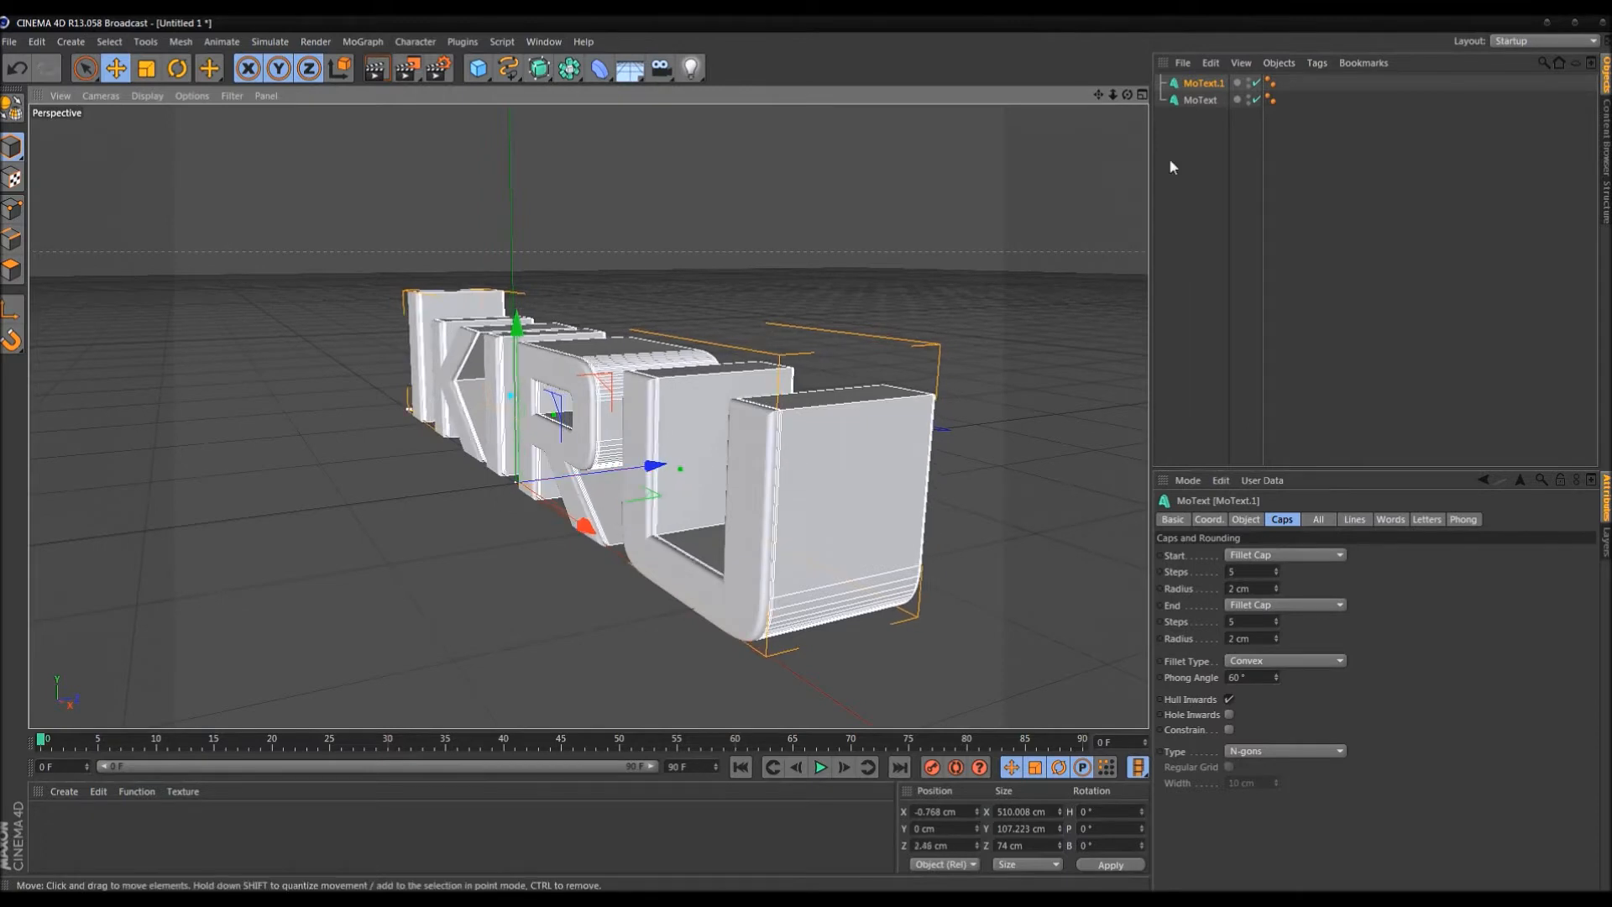
# Set the start and end fillet radii of the duplicated text to 3 cm, and deselect it
pyautogui.click(1277, 585)
pyautogui.click(1277, 636)
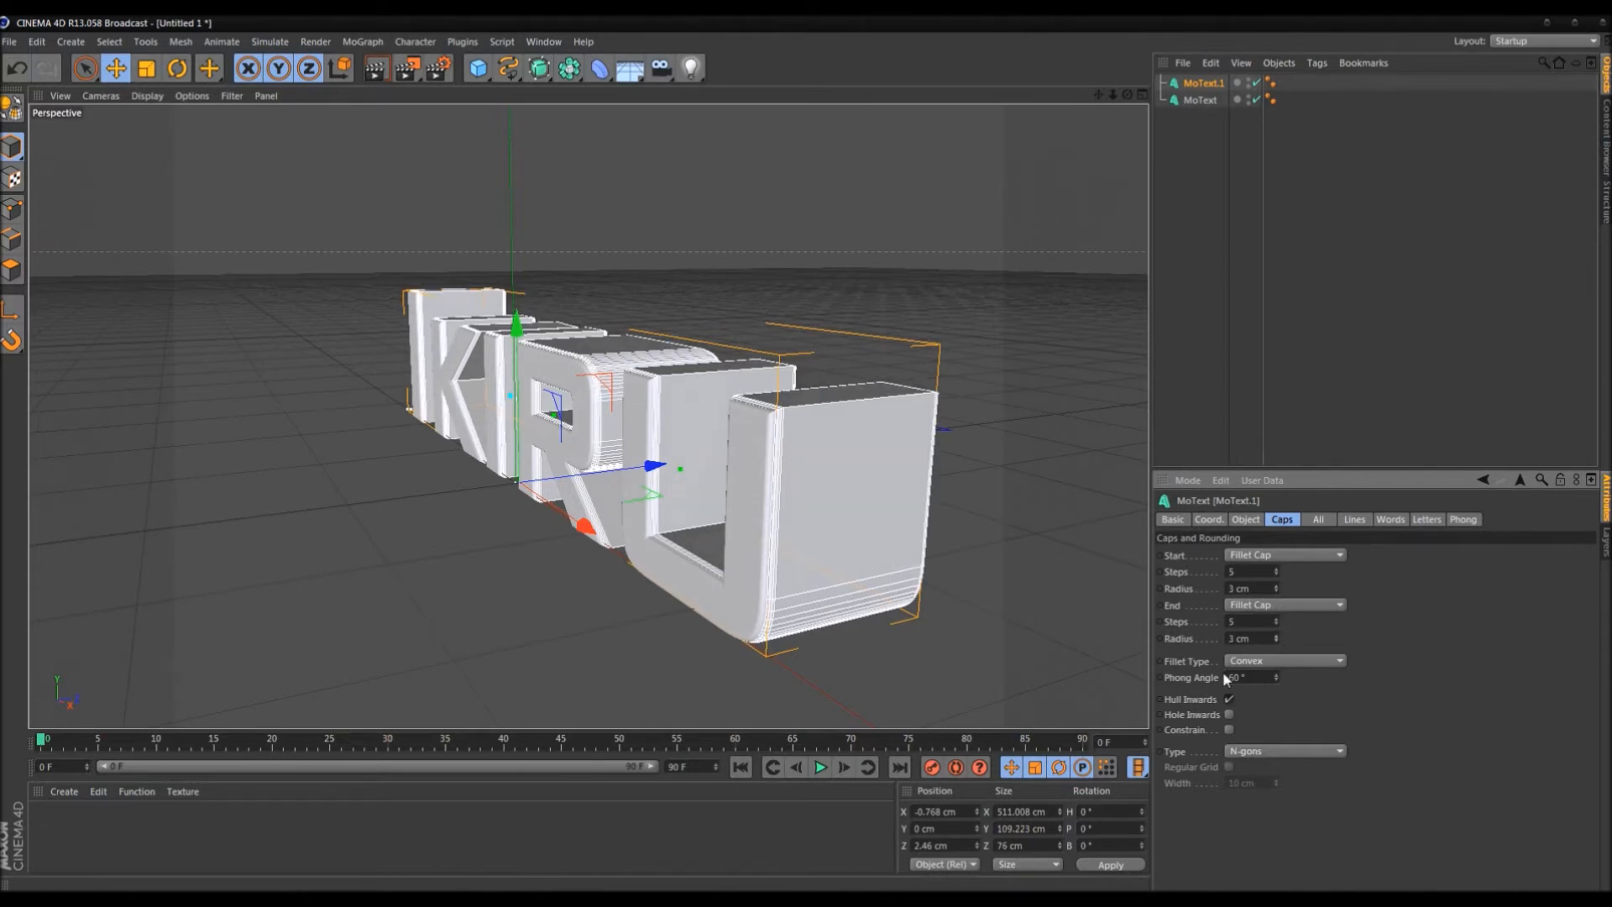
pyautogui.click(1332, 256)
pyautogui.keyDown('alt'); pyautogui.moveTo(746, 507); pyautogui.dragTo(513, 393); pyautogui.keyUp('alt')
pyautogui.scroll(-4, 286, 648)
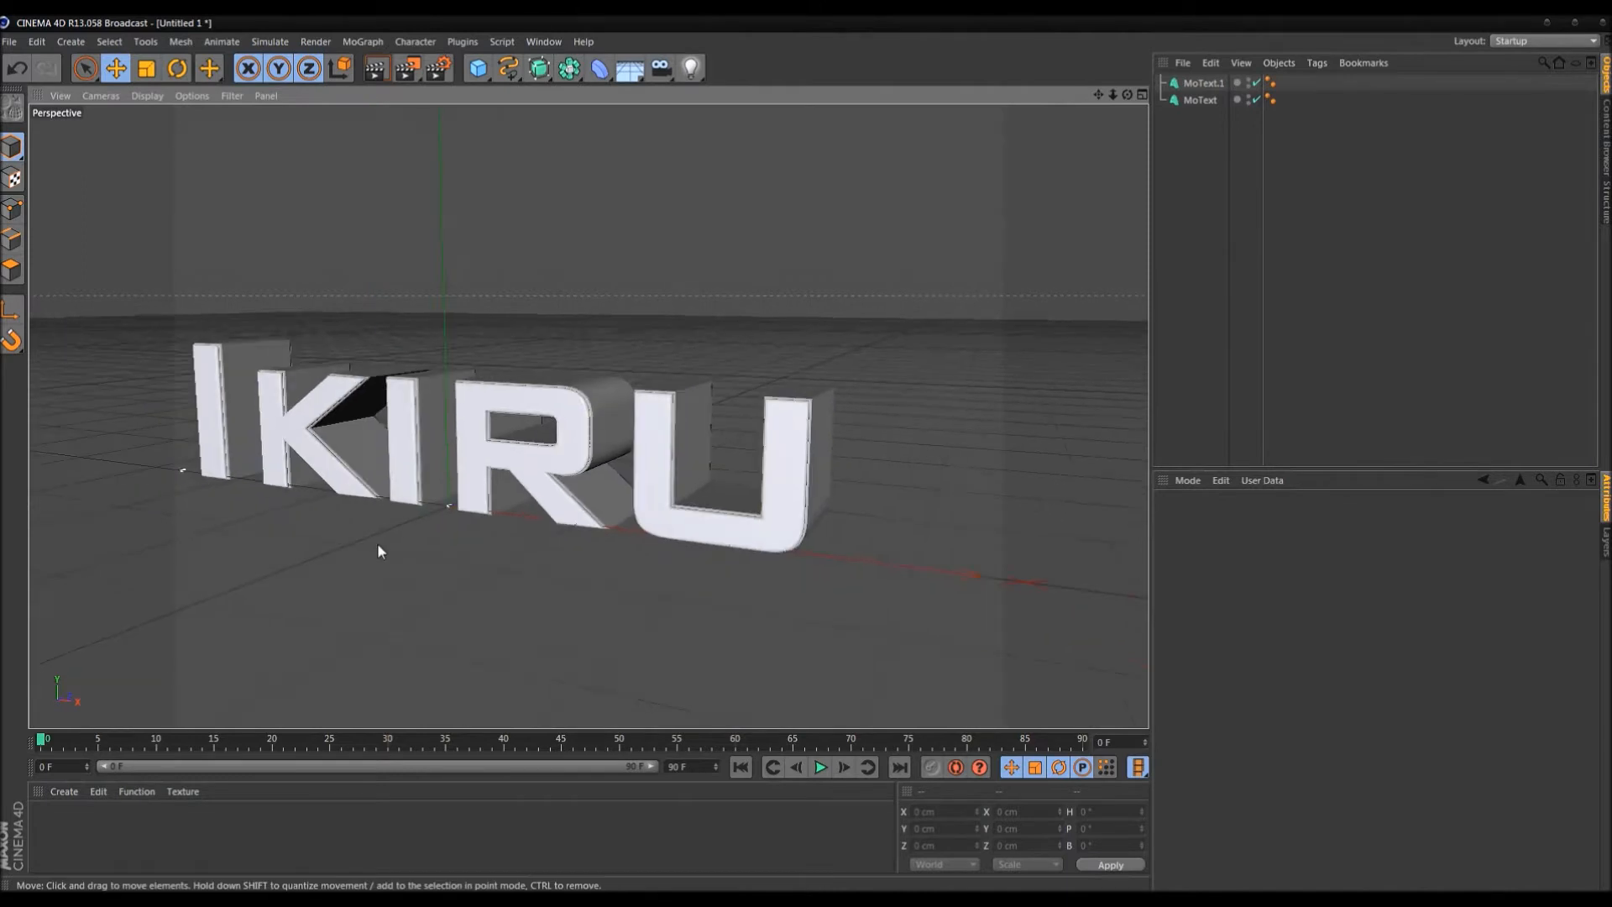
pyautogui.keyDown('alt'); pyautogui.moveTo(383, 566); pyautogui.dragTo(447, 503, button='middle'); pyautogui.keyUp('alt')
pyautogui.keyDown('alt'); pyautogui.moveTo(446, 503); pyautogui.dragTo(473, 457); pyautogui.keyUp('alt')
pyautogui.scroll(-4, 461, 455)
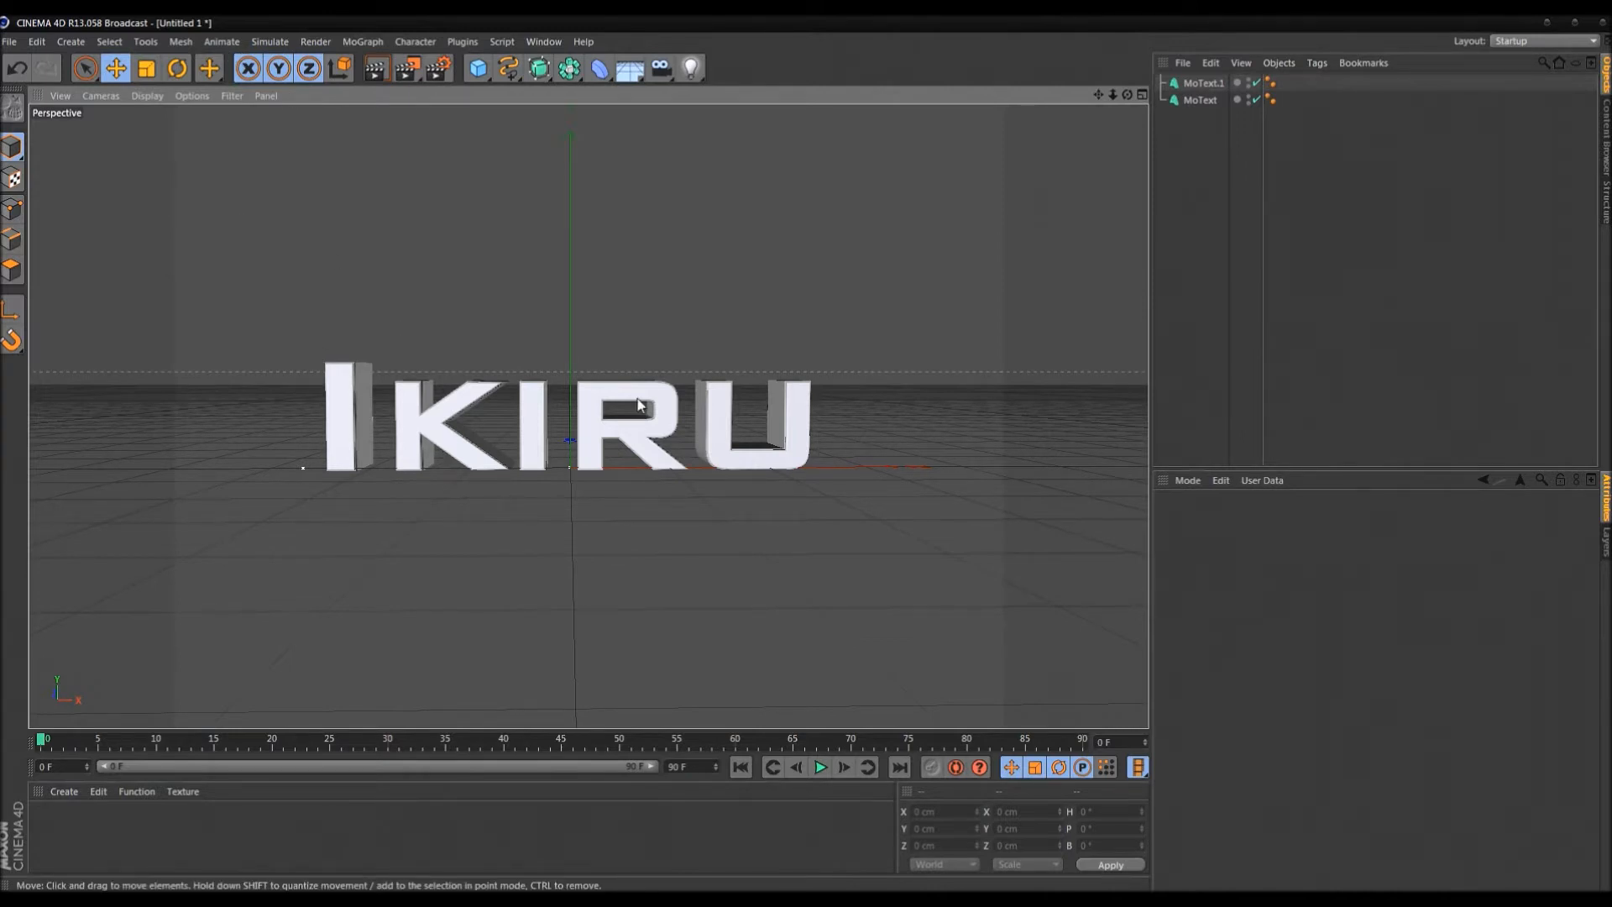
# Try moving the original text away from its duplicate, and undo the moves
pyautogui.keyDown('alt'); pyautogui.moveTo(639, 401); pyautogui.dragTo(1025, 300); pyautogui.keyUp('alt')
pyautogui.click(1199, 101)
pyautogui.keyDown('alt'); pyautogui.moveTo(578, 399); pyautogui.dragTo(697, 508); pyautogui.keyUp('alt')
pyautogui.moveTo(724, 441); pyautogui.dragTo(791, 430)
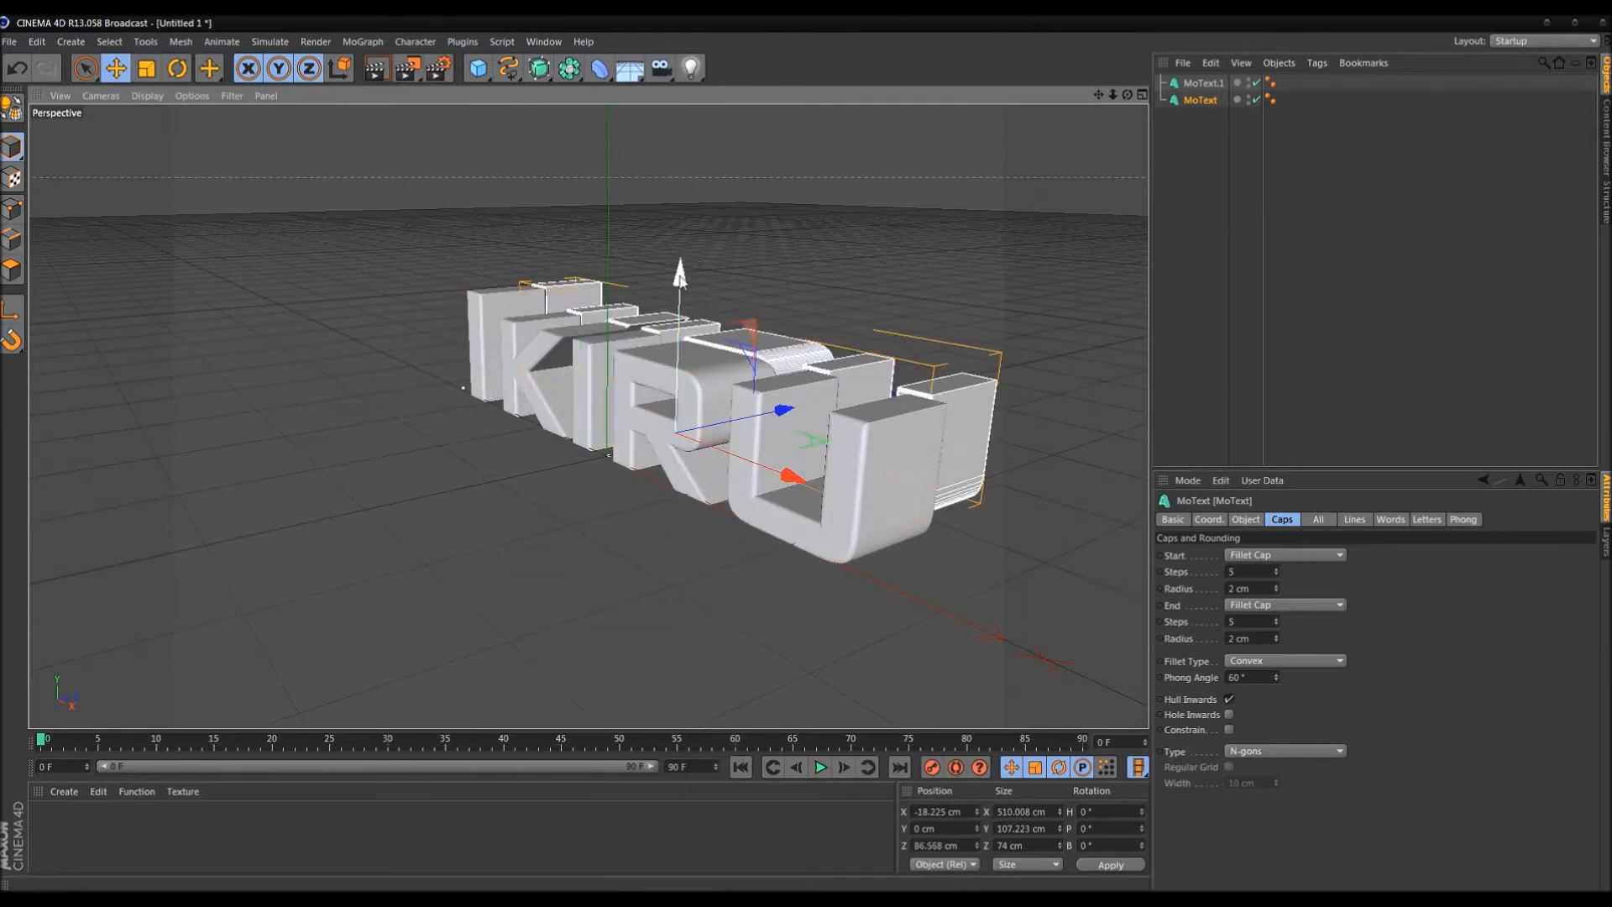
pyautogui.moveTo(680, 269); pyautogui.dragTo(659, 296)
pyautogui.hotkey('ctrl', 'z')
pyautogui.hotkey('ctrl', 'z')
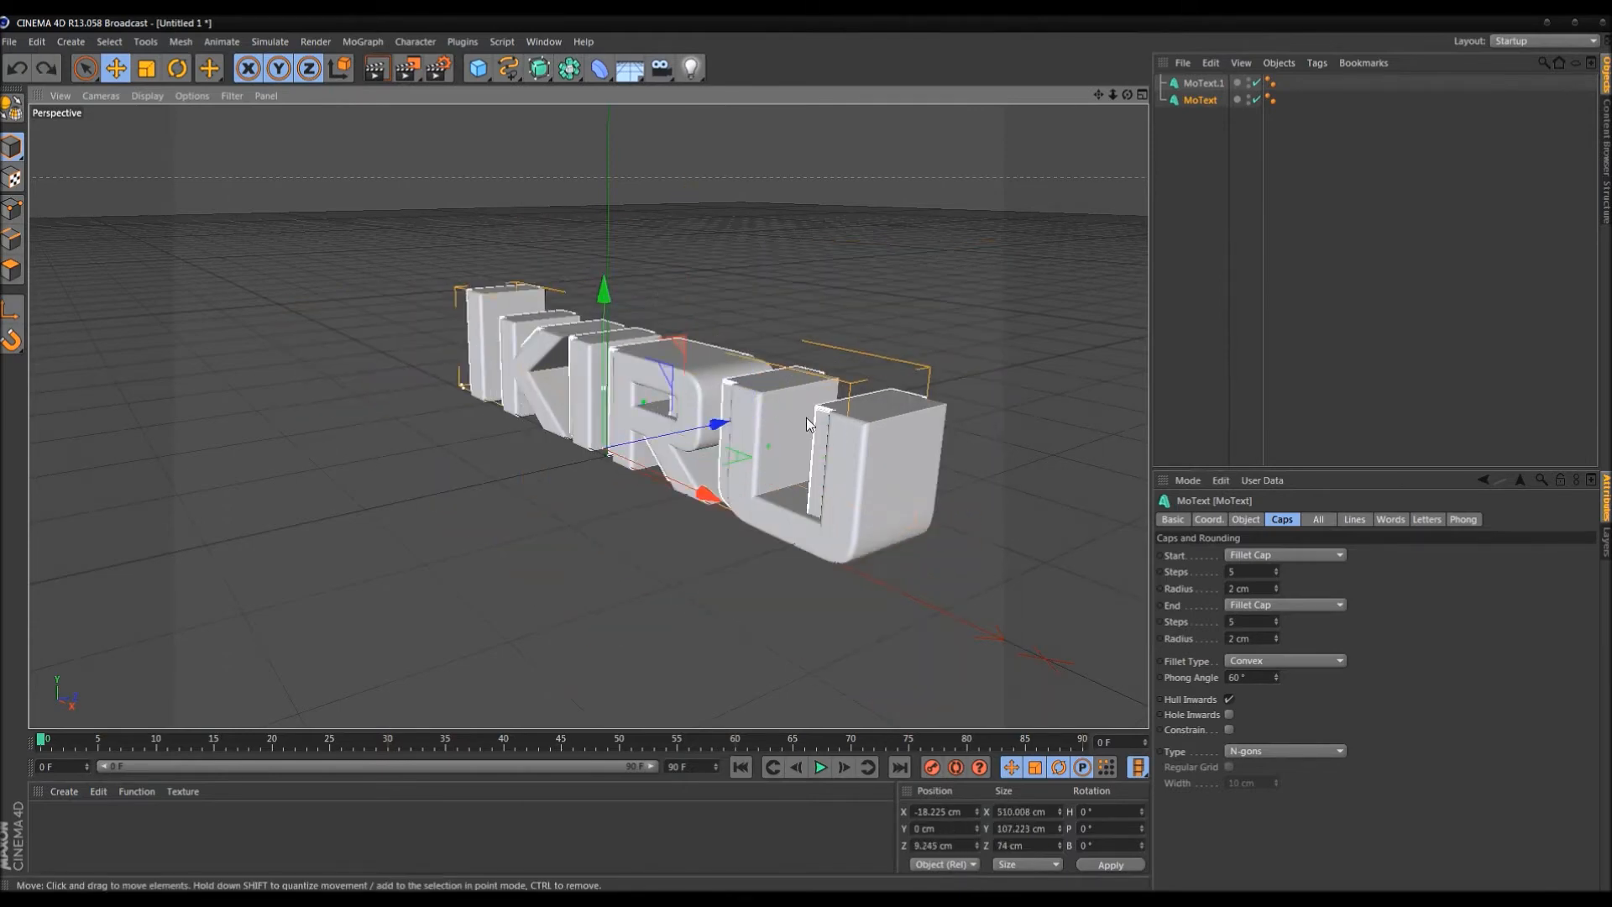
pyautogui.hotkey('ctrl', 'z')
pyautogui.hotkey('ctrl', 'z')
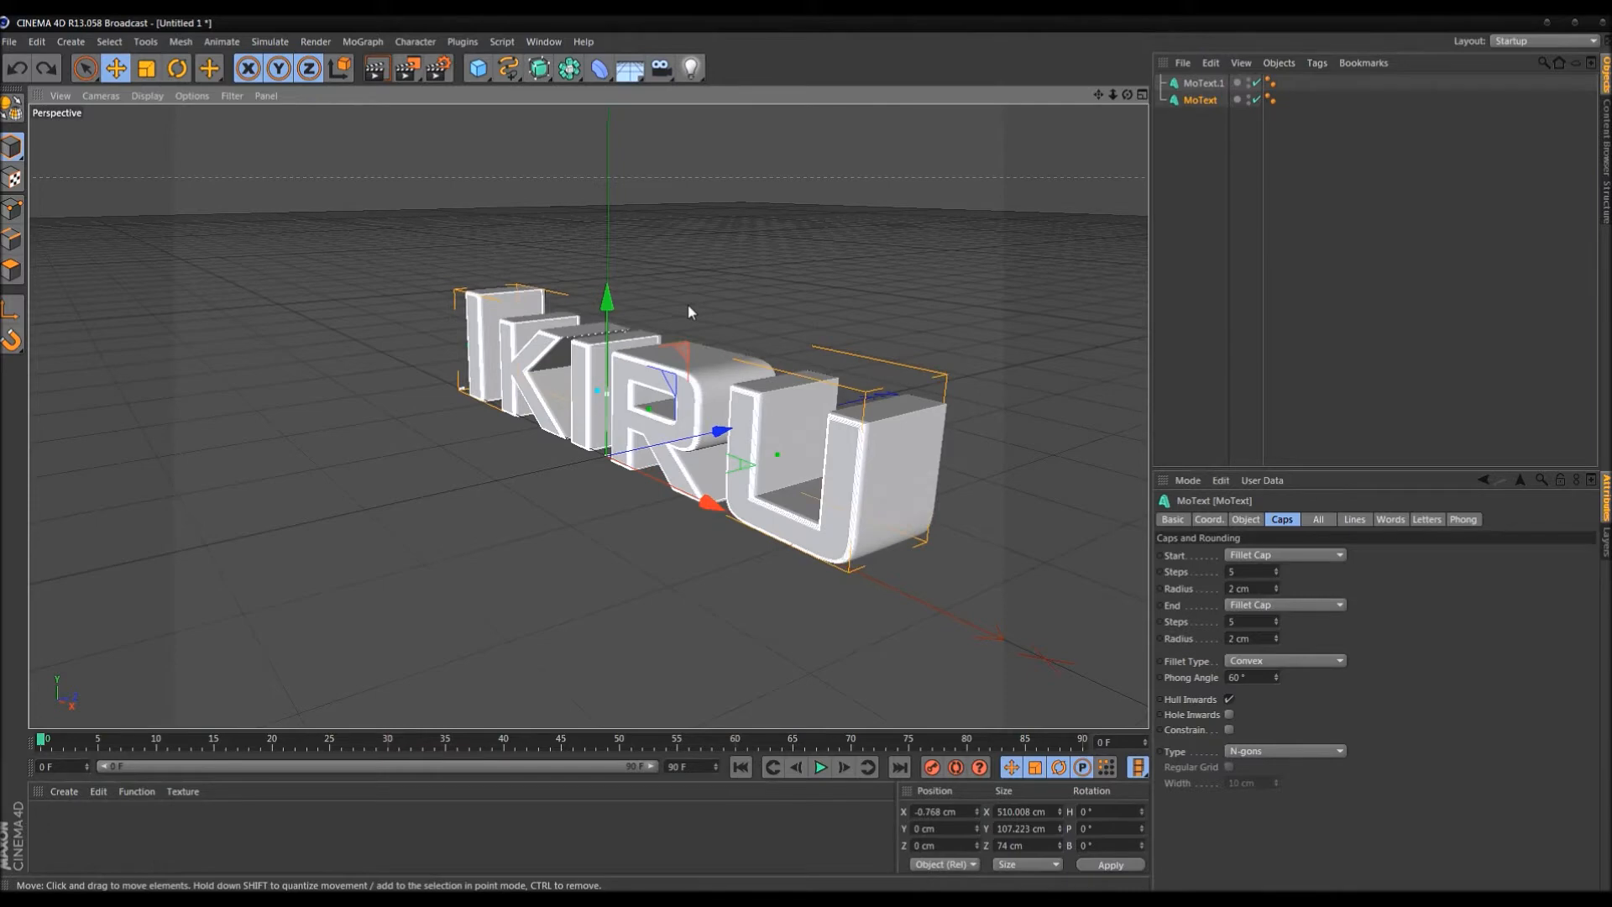
# Select the original text and try turning it with the Rotate tool
pyautogui.click(1403, 328)
pyautogui.keyDown('alt'); pyautogui.moveTo(859, 353); pyautogui.dragTo(691, 409); pyautogui.keyUp('alt')
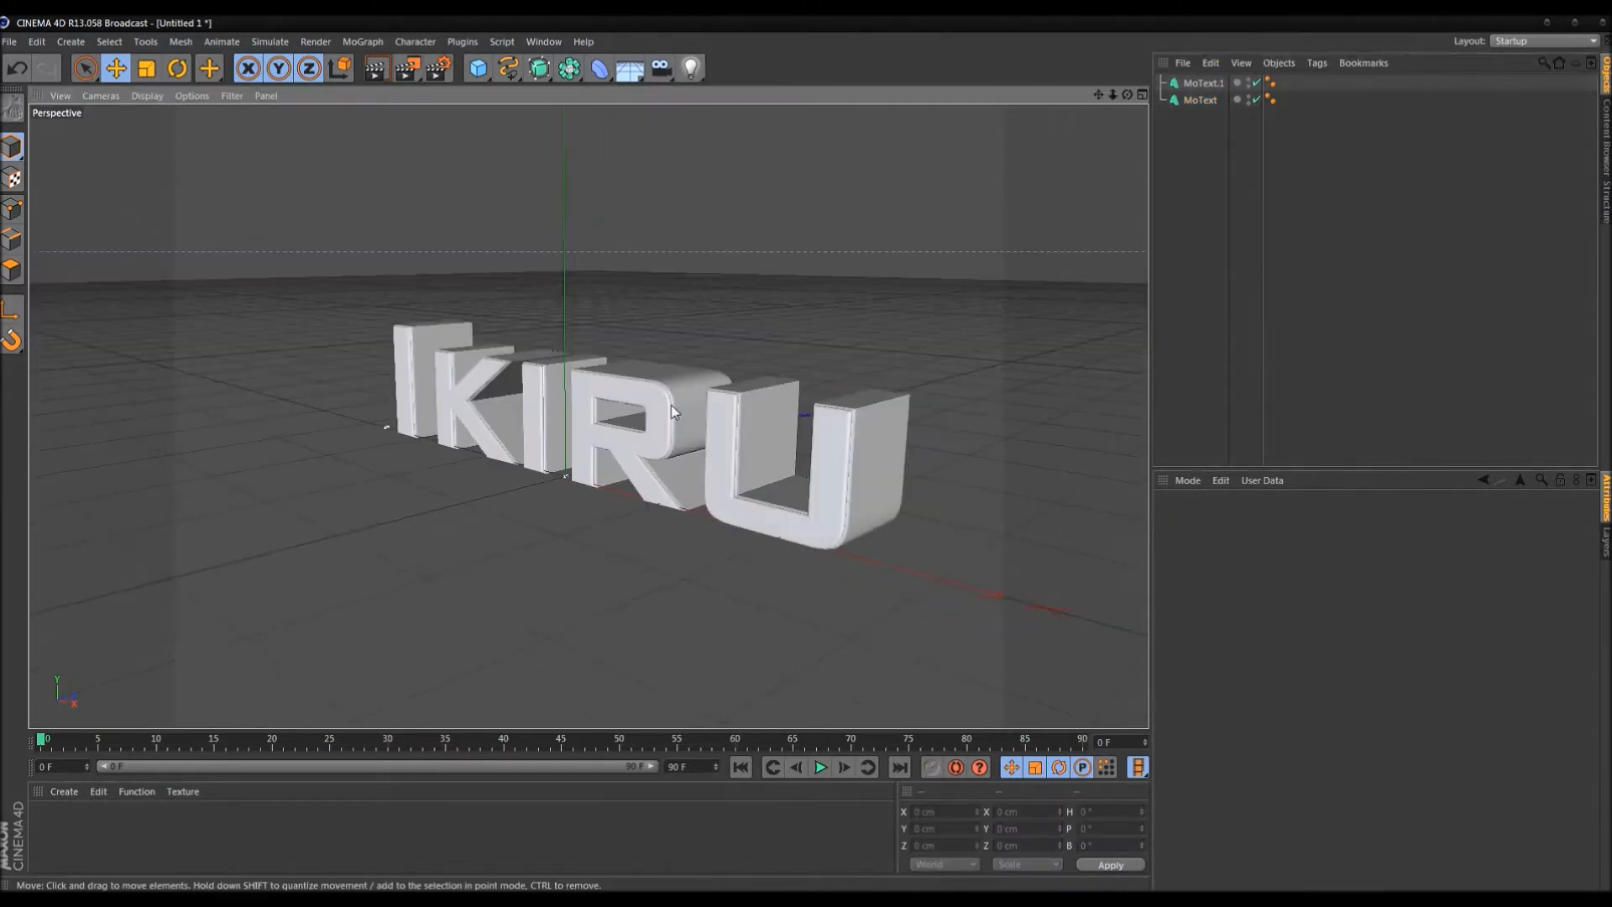
pyautogui.click(661, 406)
pyautogui.click(83, 71)
pyautogui.click(181, 69)
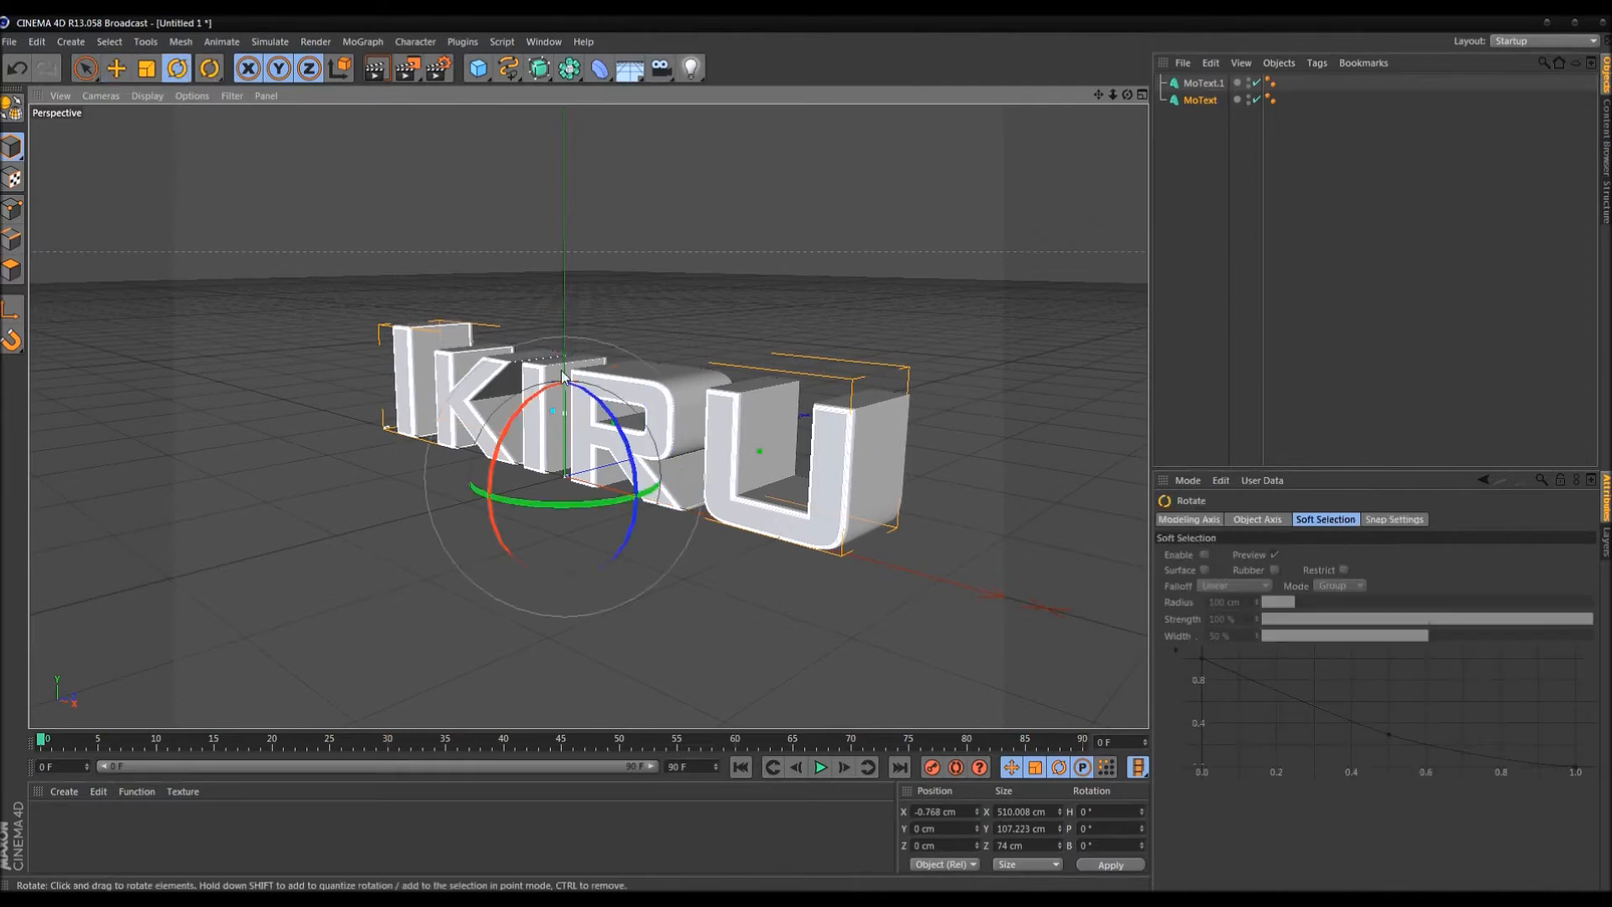
pyautogui.moveTo(550, 386); pyautogui.dragTo(459, 550)
# Try scaling and moving the original text, and undo all the trial transformations
pyautogui.click(148, 70)
pyautogui.moveTo(810, 323); pyautogui.dragTo(619, 457)
pyautogui.press('e')
pyautogui.moveTo(693, 326); pyautogui.dragTo(543, 364)
pyautogui.hotkey('ctrl', 'z')
pyautogui.hotkey('ctrl', 'z')
pyautogui.hotkey('ctrl', 'z')
pyautogui.hotkey('ctrl', 'z')
pyautogui.hotkey('ctrl', 'z')
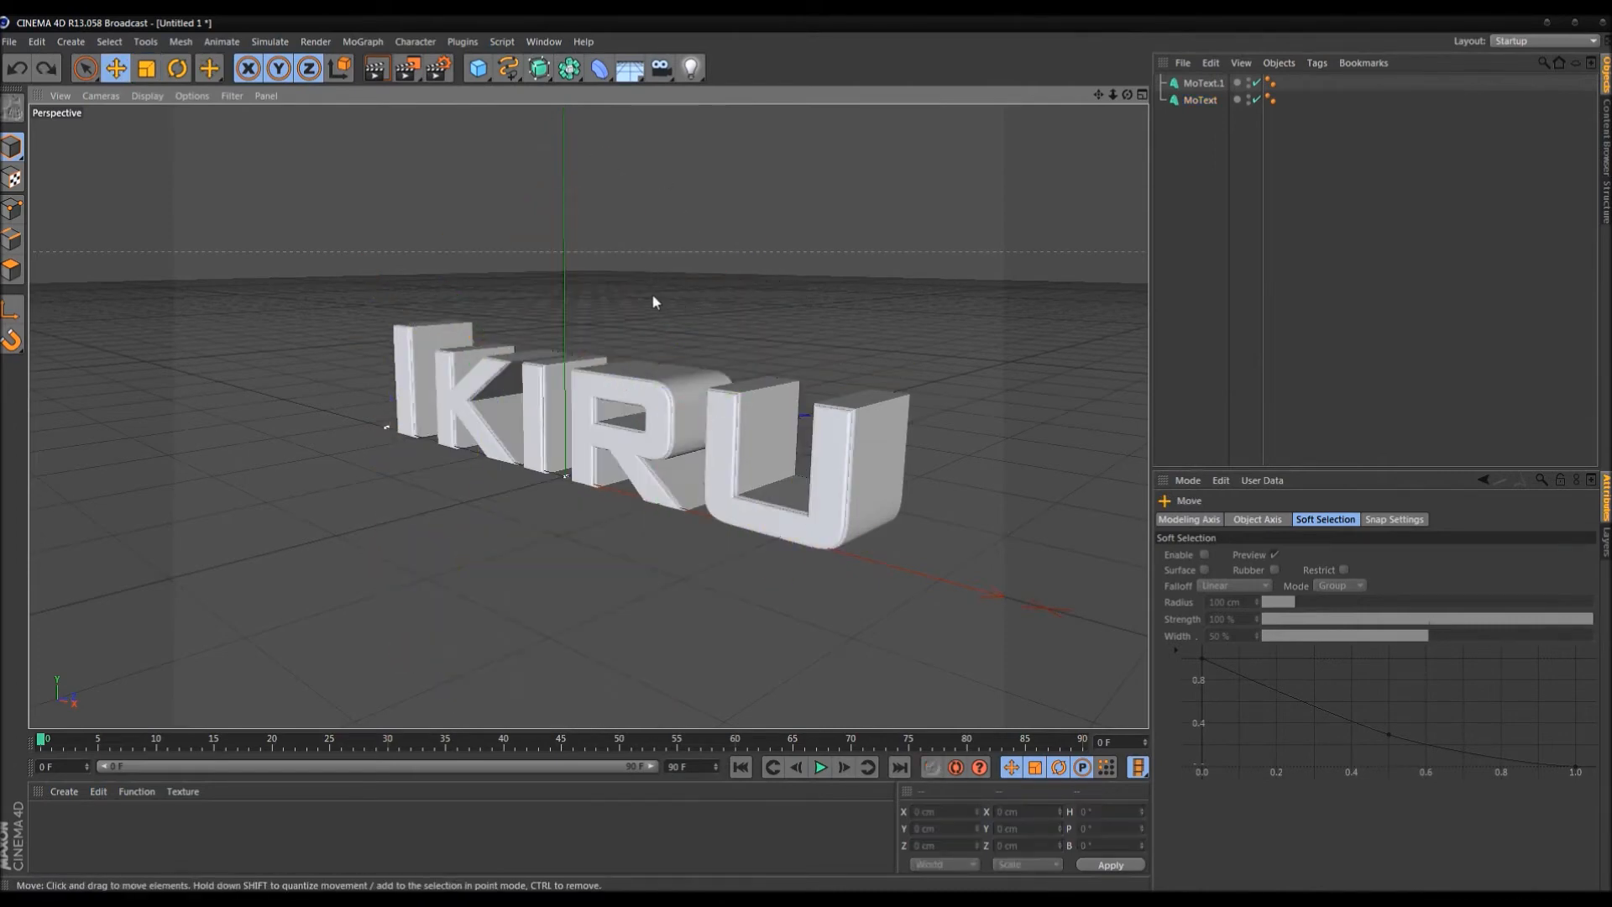
# Try rotating the reselected original text again, and undo the rotation
pyautogui.click(682, 430)
pyautogui.press('r')
pyautogui.moveTo(573, 490); pyautogui.dragTo(684, 356)
pyautogui.press('t')
pyautogui.hotkey('ctrl', 'z')
# Disable the Z and Y axes for transformations, deselect the text, and leave the Scale tool active
pyautogui.press('z')
pyautogui.hotkey('ctrl', 'z')
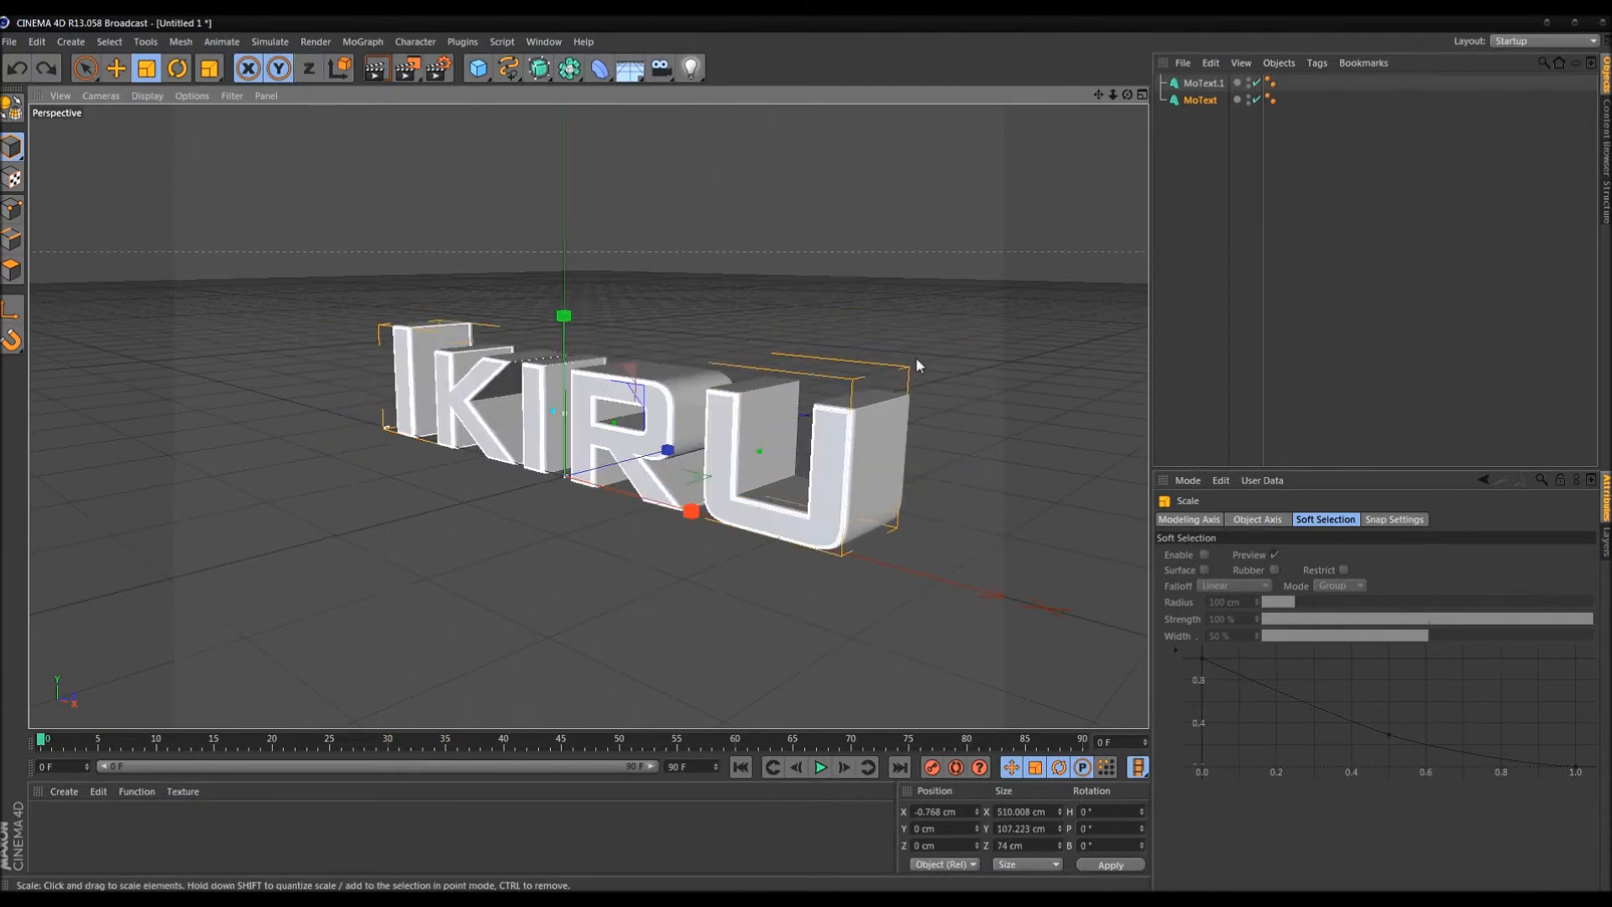
pyautogui.click(1406, 330)
pyautogui.moveTo(787, 315)
pyautogui.keyDown('alt'); pyautogui.mouseDown()
pyautogui.moveTo(604, 341)
pyautogui.moveTo(856, 344)
pyautogui.moveTo(738, 335)
pyautogui.moveTo(770, 318)
pyautogui.mouseUp(); pyautogui.keyUp('alt')
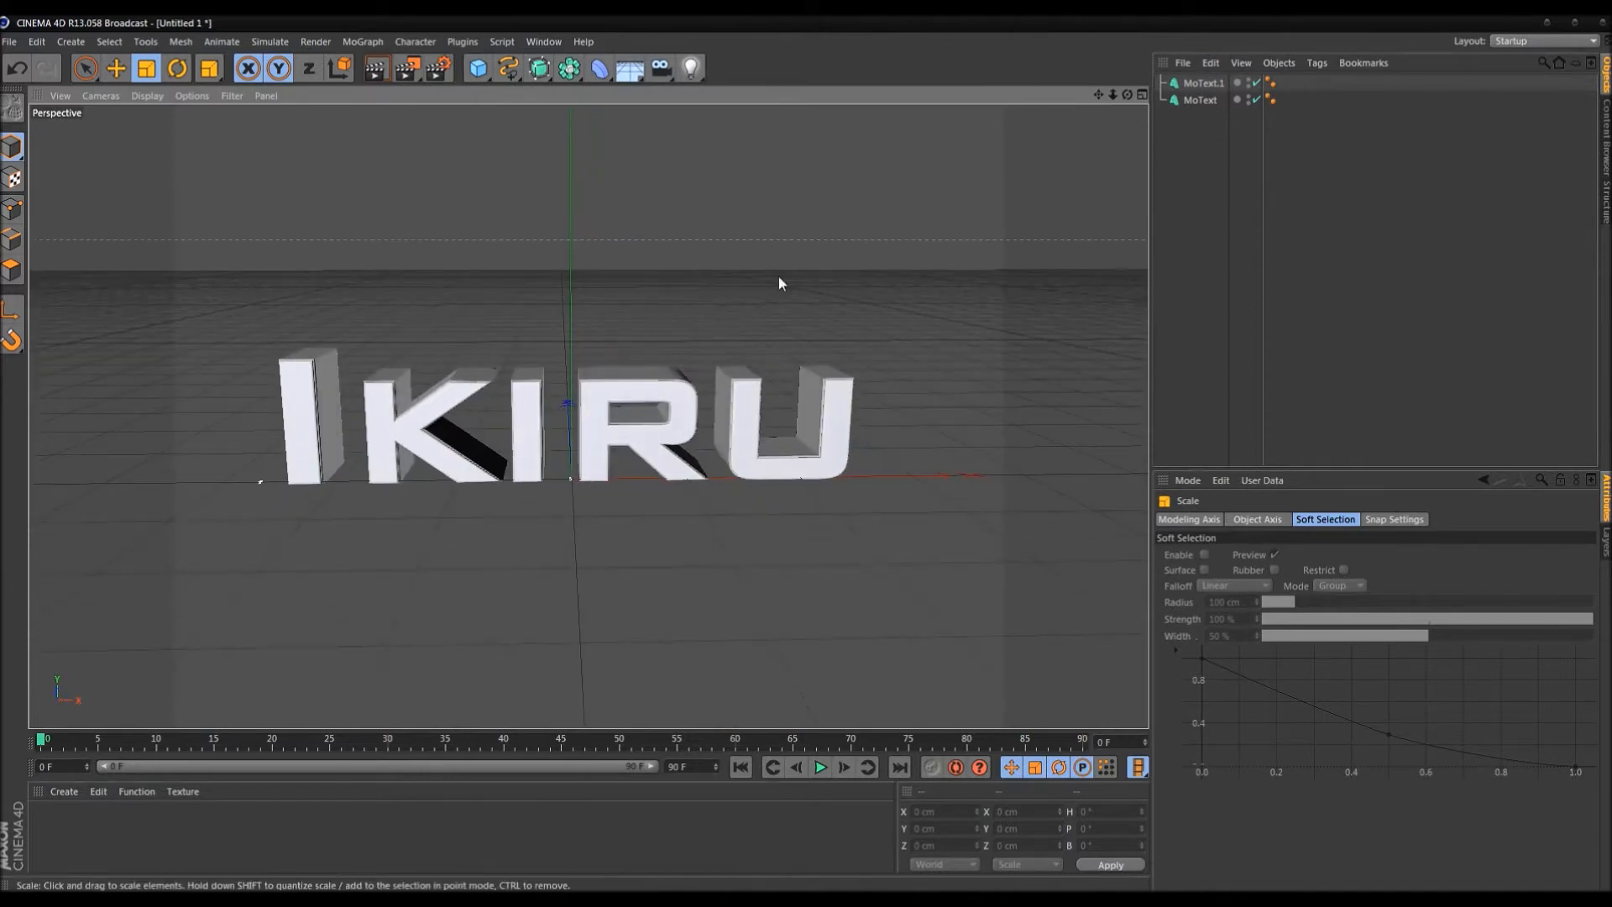
pyautogui.keyDown('alt'); pyautogui.moveTo(787, 275); pyautogui.dragTo(806, 309); pyautogui.keyUp('alt')
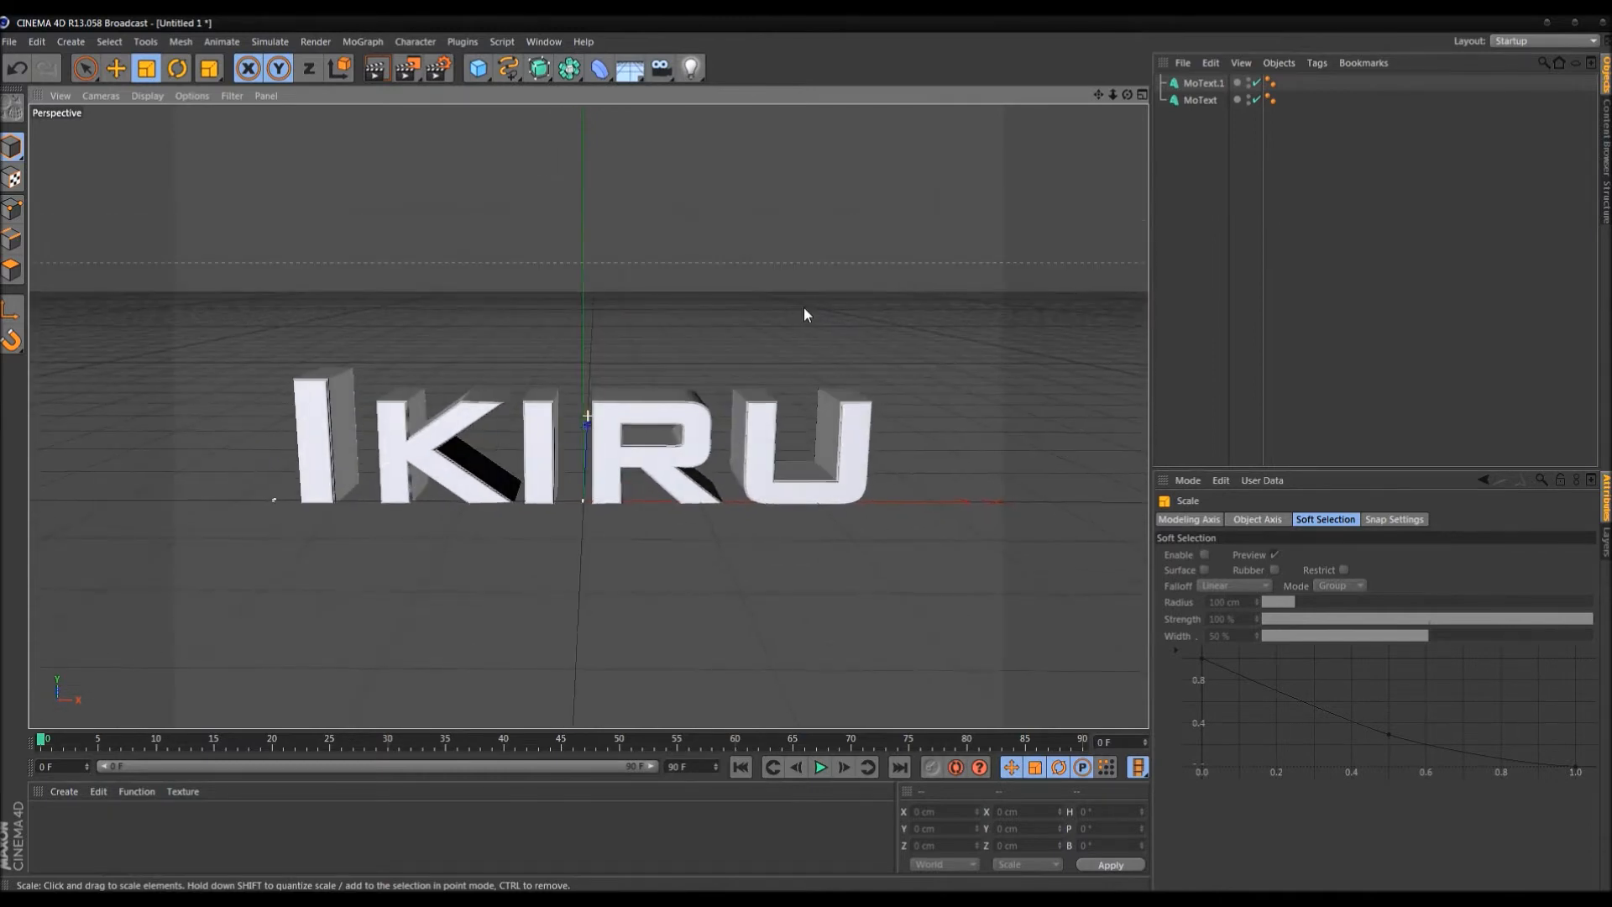
pyautogui.press('r')
pyautogui.press('e')
pyautogui.press('r')
pyautogui.press('e')
pyautogui.press('r')
pyautogui.press('t')
pyautogui.press('z')
pyautogui.press('y')
# Frame the whole Ikiru text from the front at a low viewing angle
pyautogui.scroll(-6, 457, 321)
pyautogui.scroll(4, 467, 326)
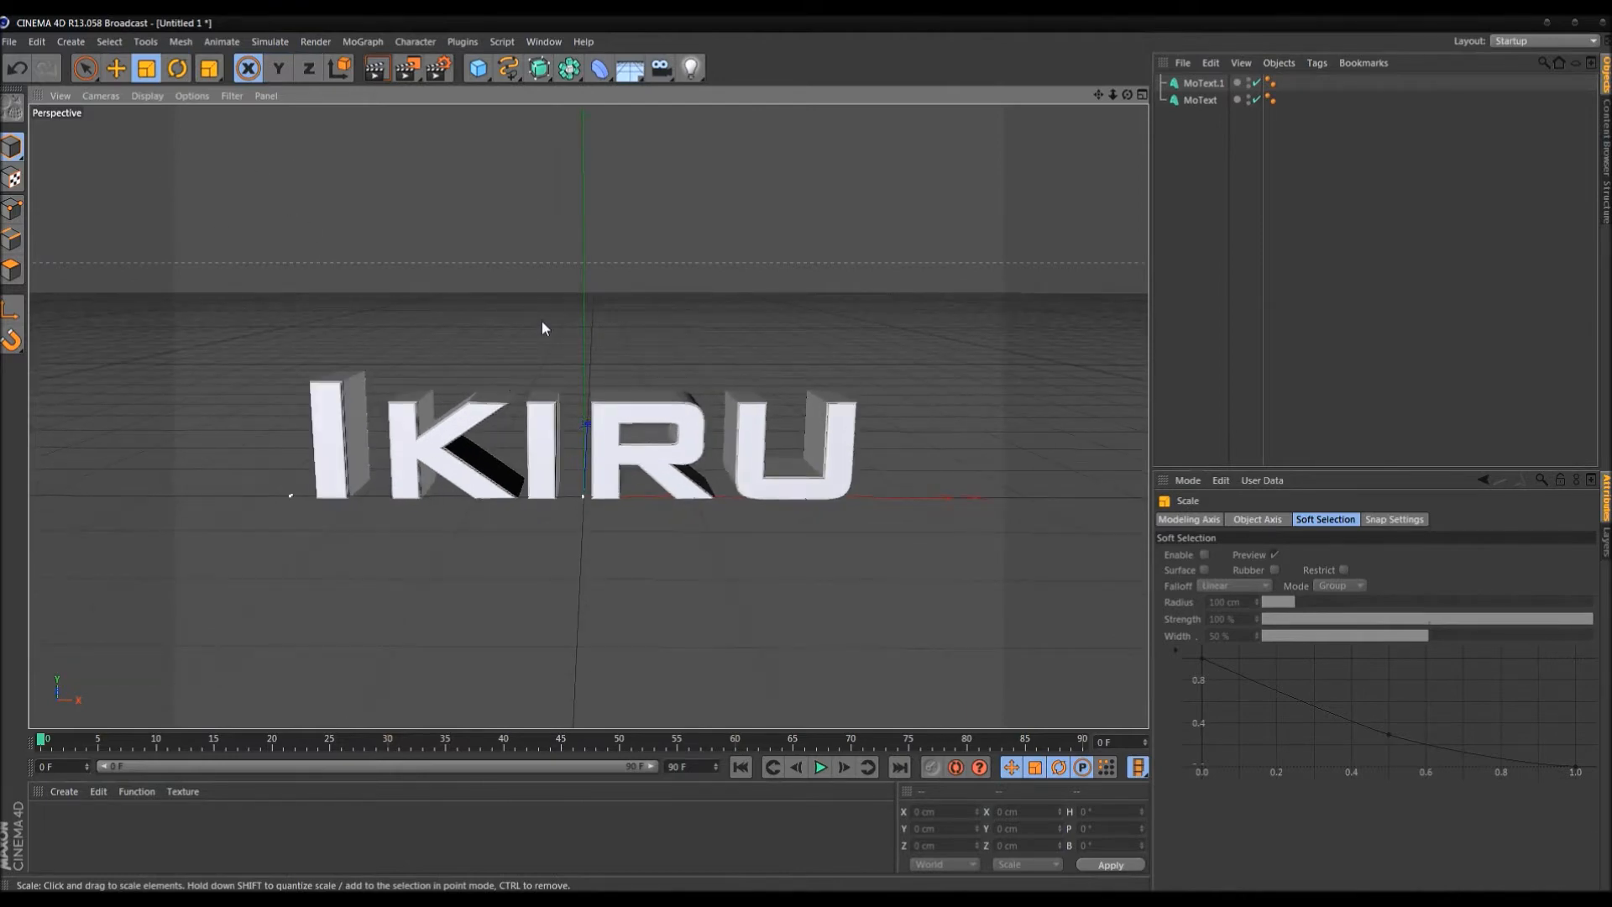
pyautogui.keyDown('alt'); pyautogui.moveTo(540, 324); pyautogui.dragTo(553, 343); pyautogui.keyUp('alt')
pyautogui.scroll(-1, 631, 326)
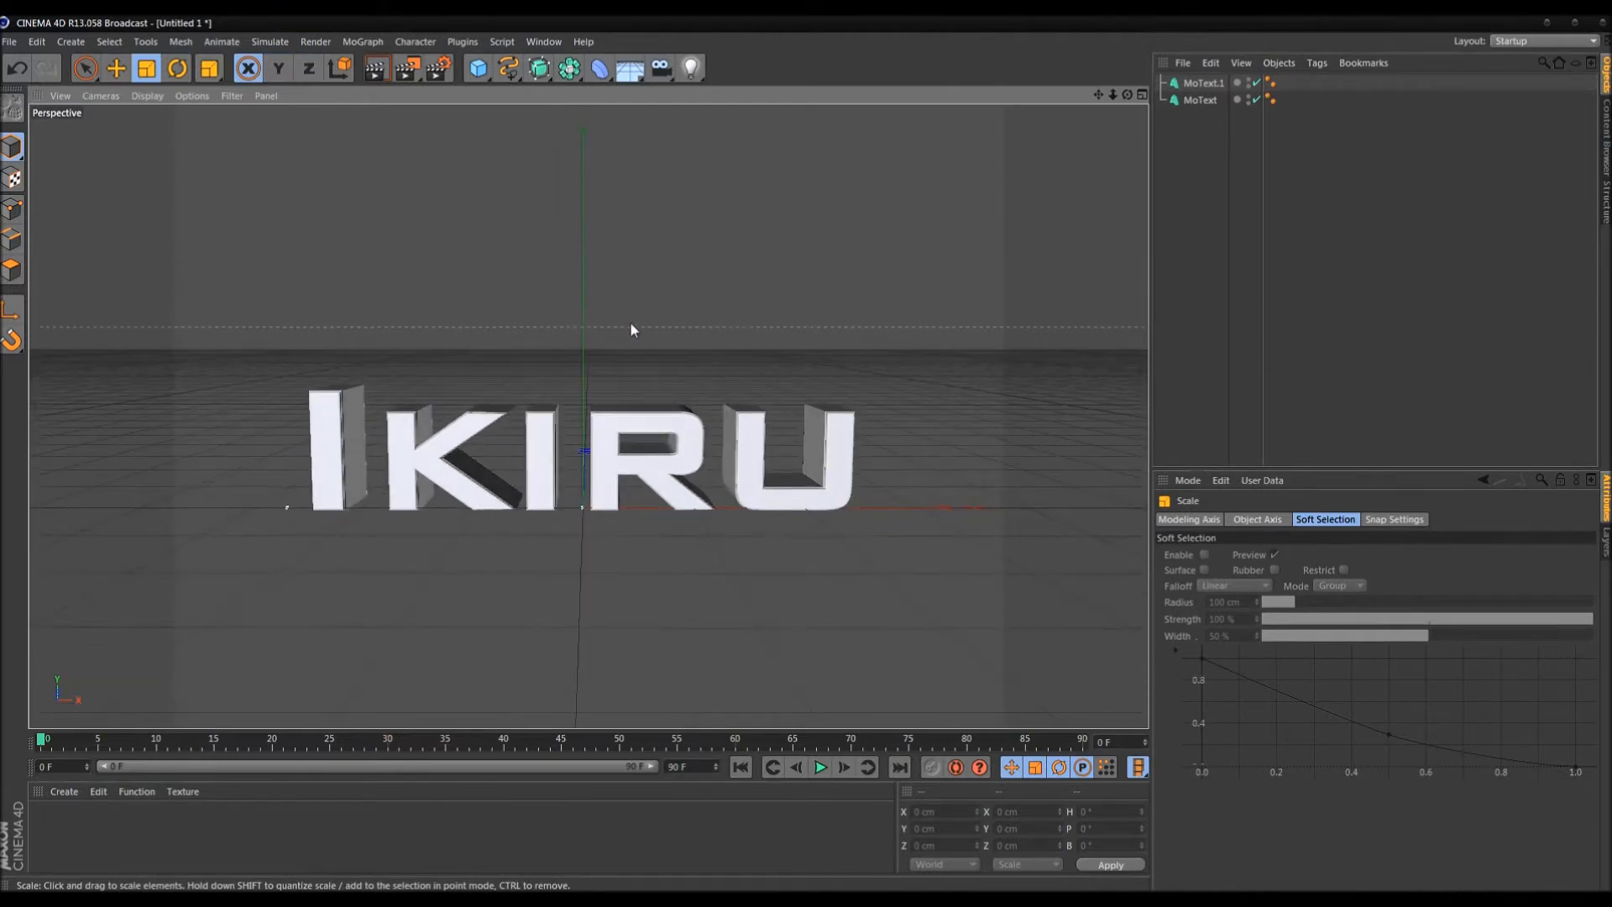
pyautogui.scroll(-1, 636, 324)
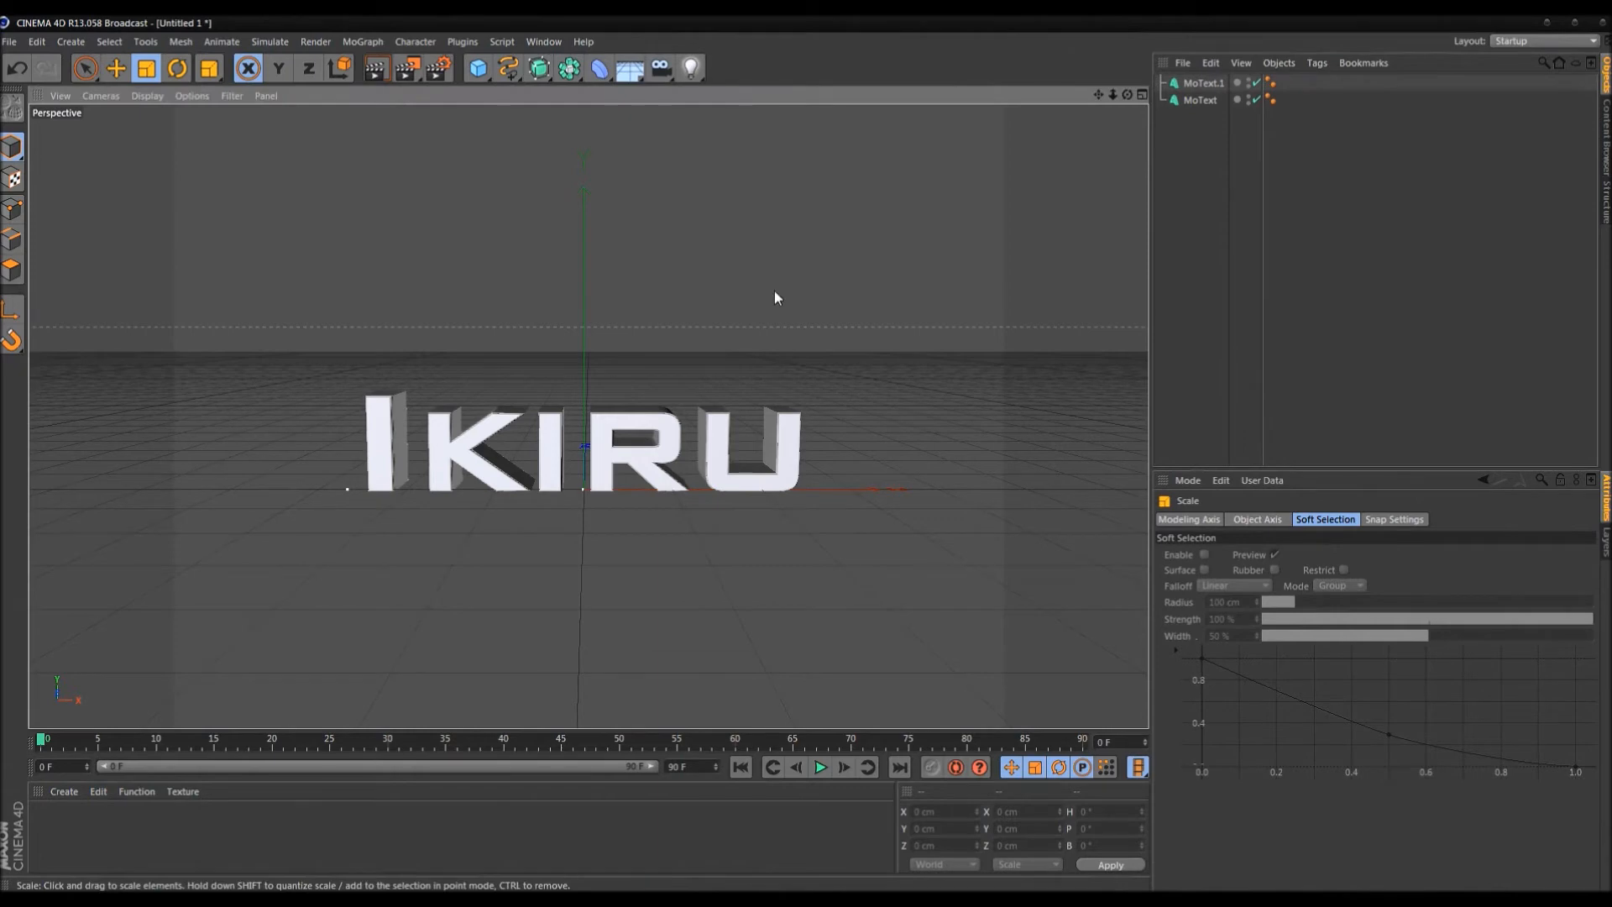
pyautogui.keyDown('alt'); pyautogui.moveTo(774, 292); pyautogui.dragTo(773, 304); pyautogui.keyUp('alt')
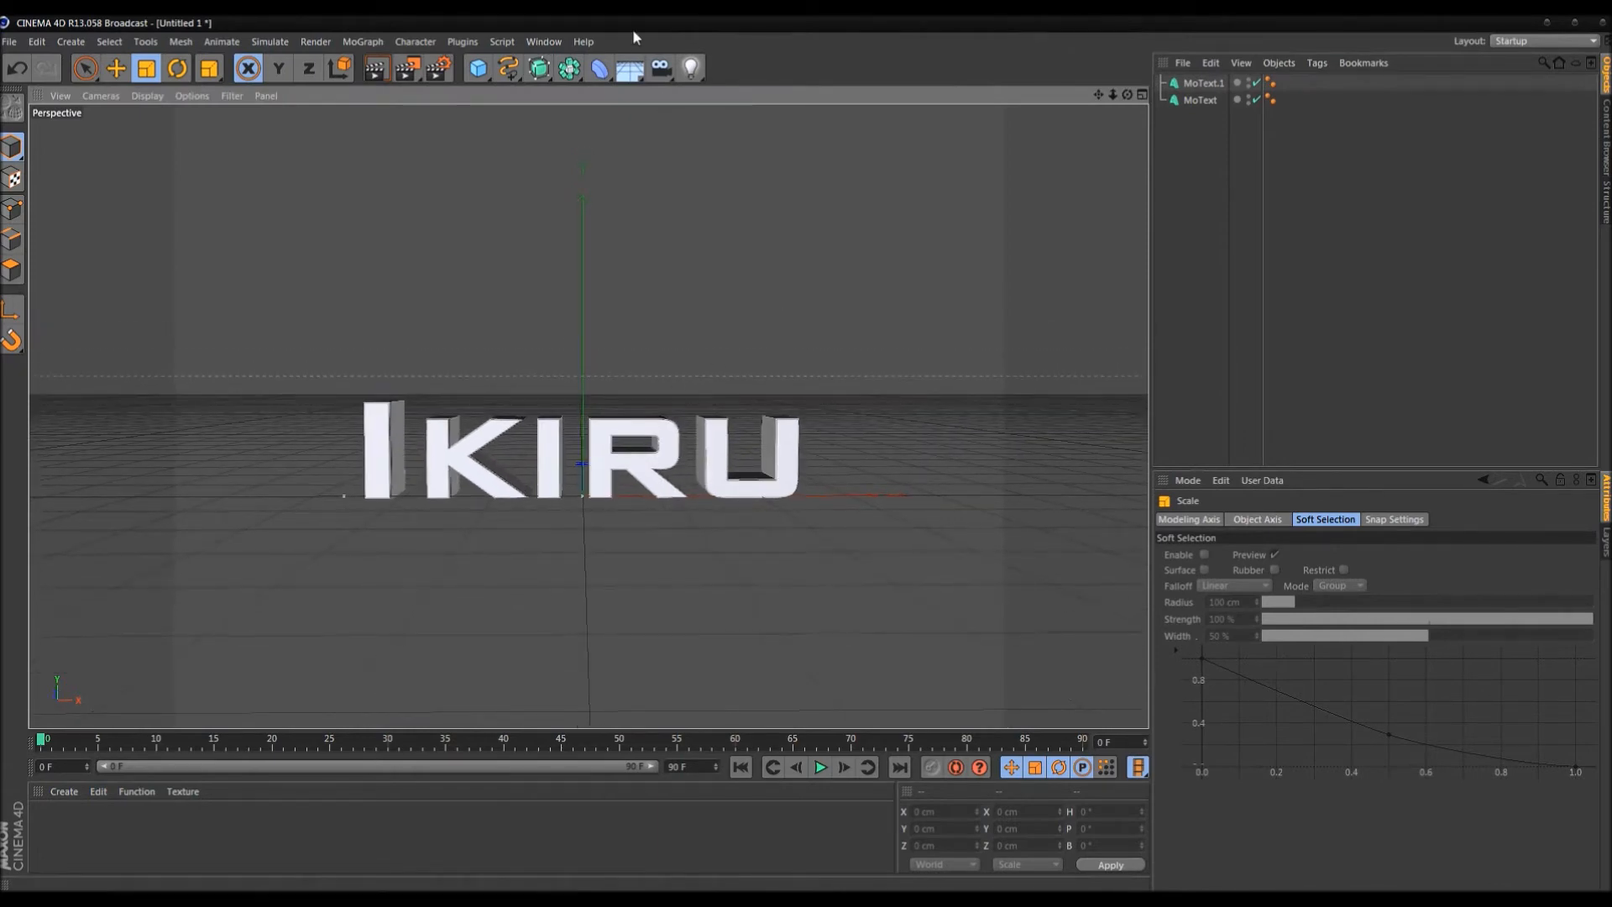
pyautogui.keyDown('alt'); pyautogui.moveTo(816, 295); pyautogui.dragTo(786, 297); pyautogui.keyUp('alt')
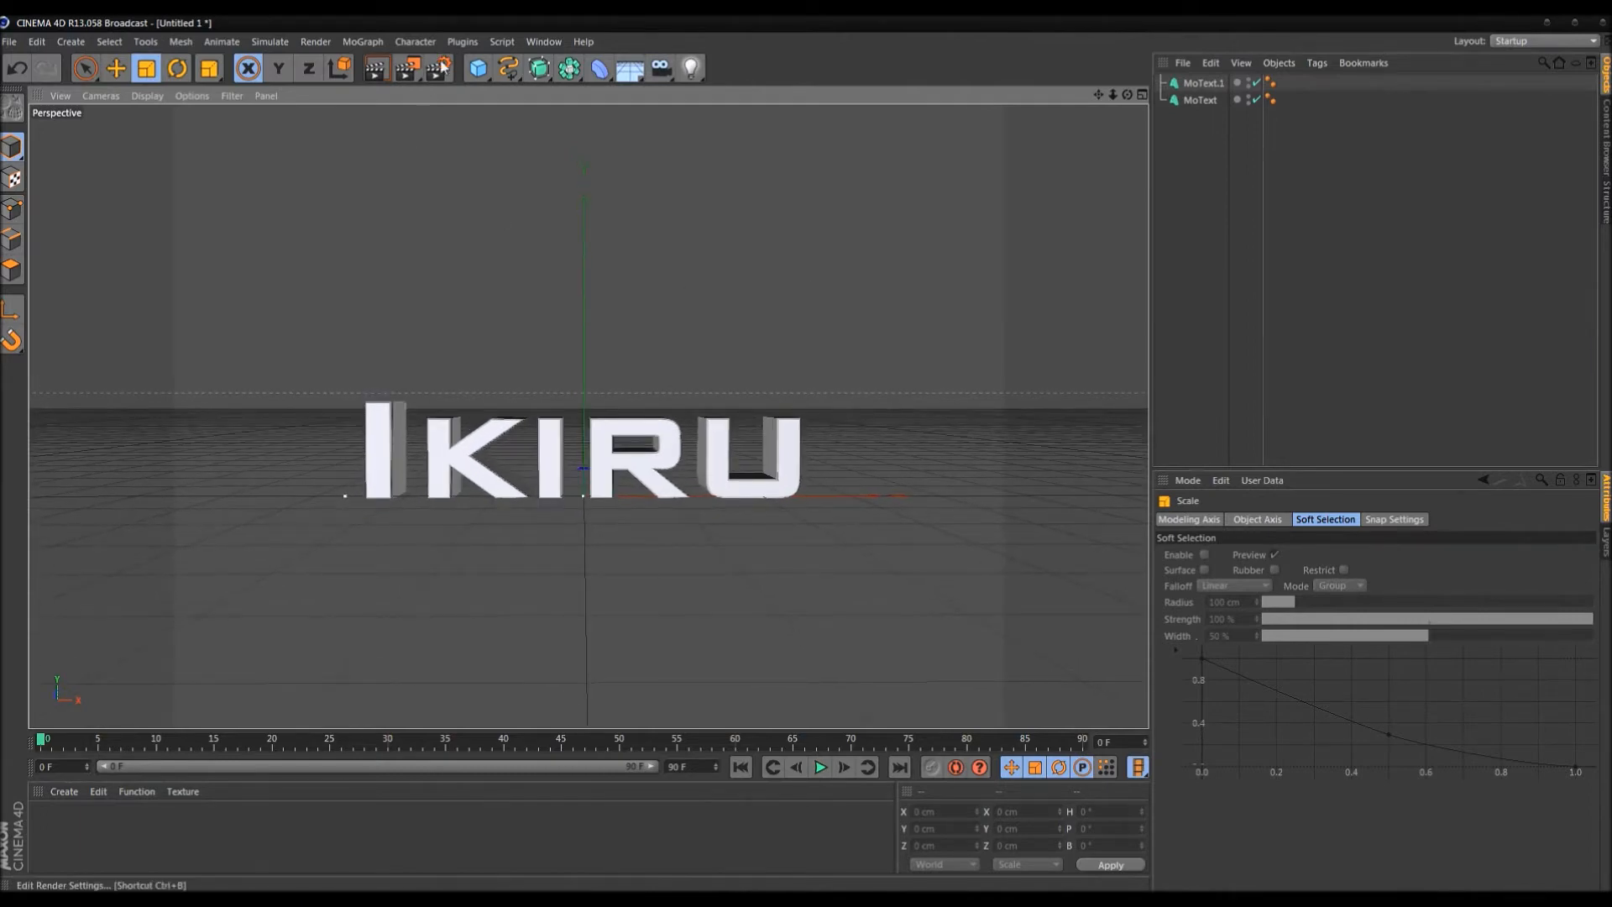
# Open the render settings and look through the saved presets available for loading
pyautogui.click(438, 67)
pyautogui.click(201, 467)
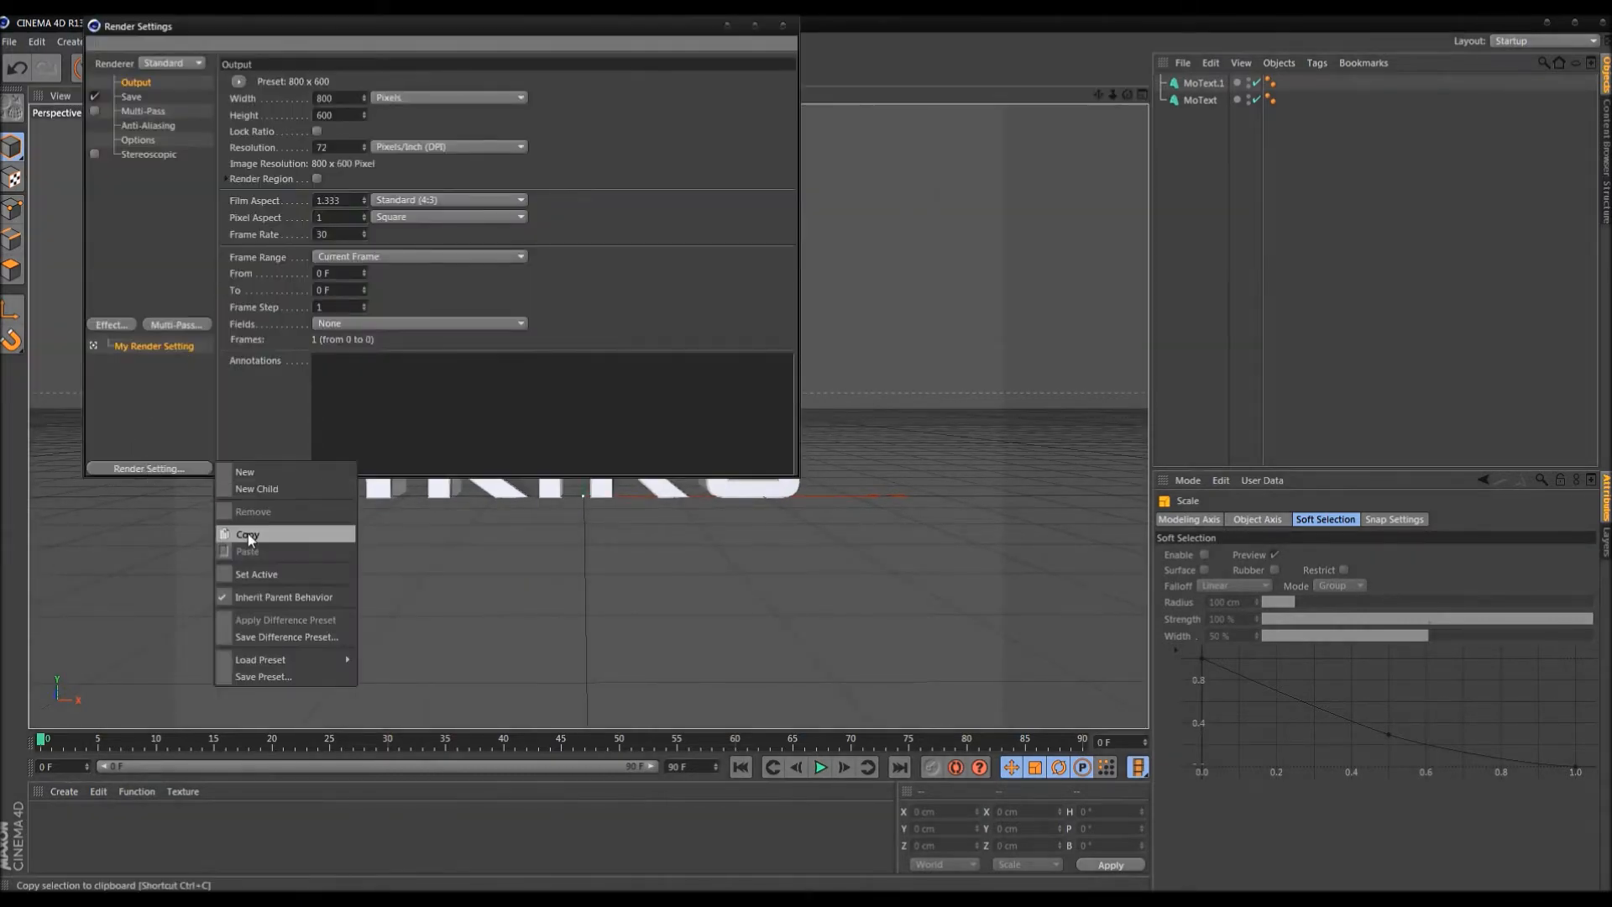
pyautogui.moveTo(307, 661)
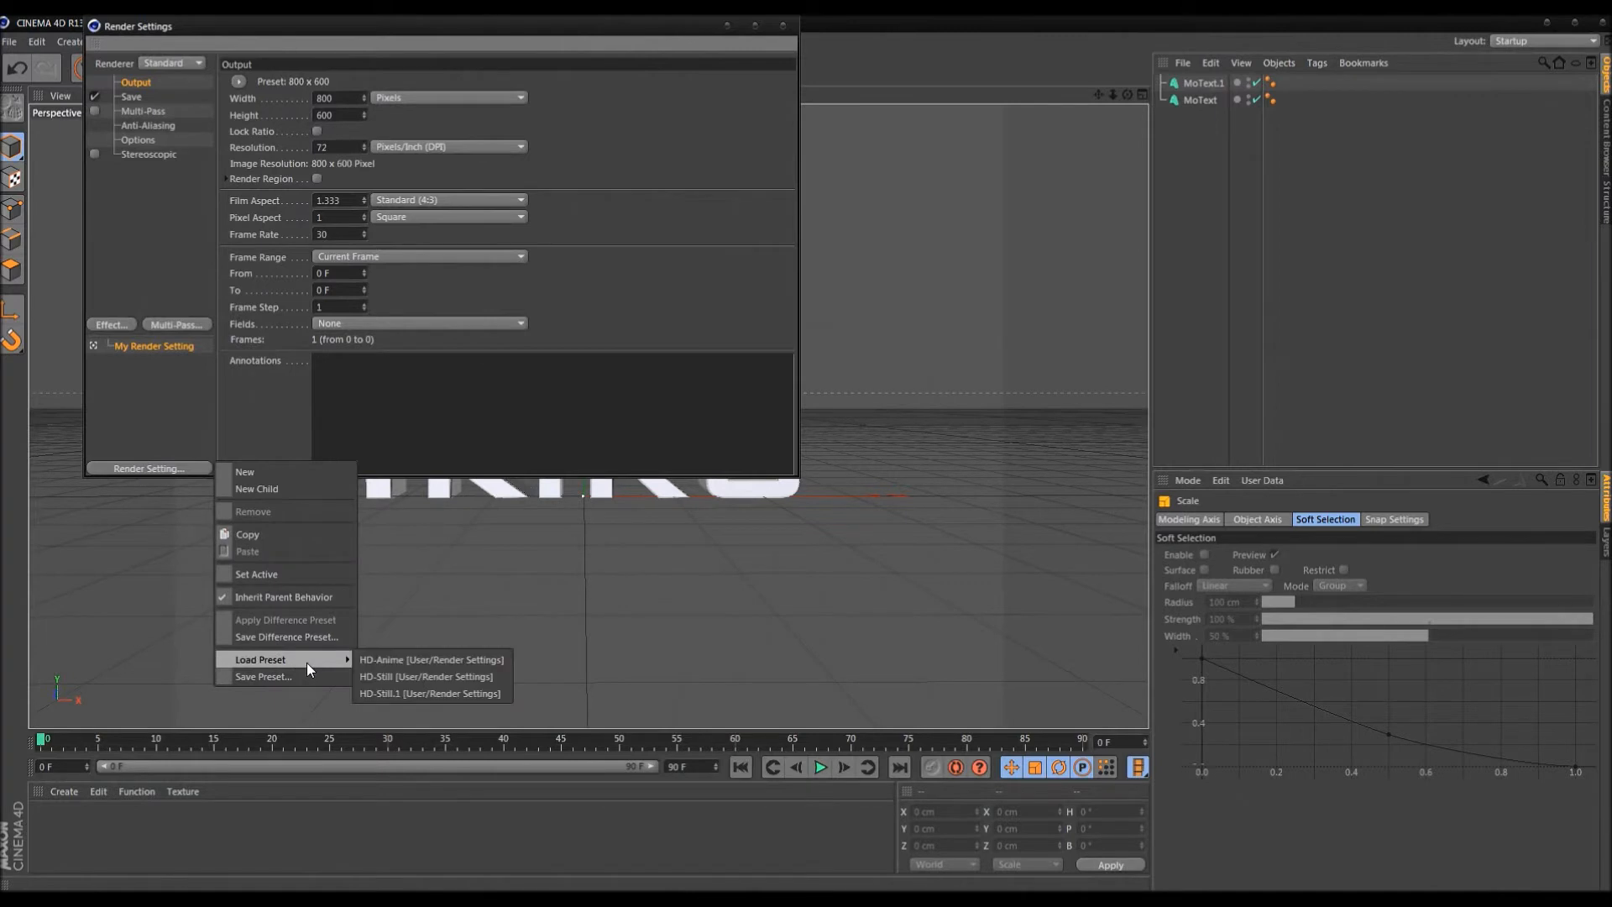
pyautogui.click(405, 656)
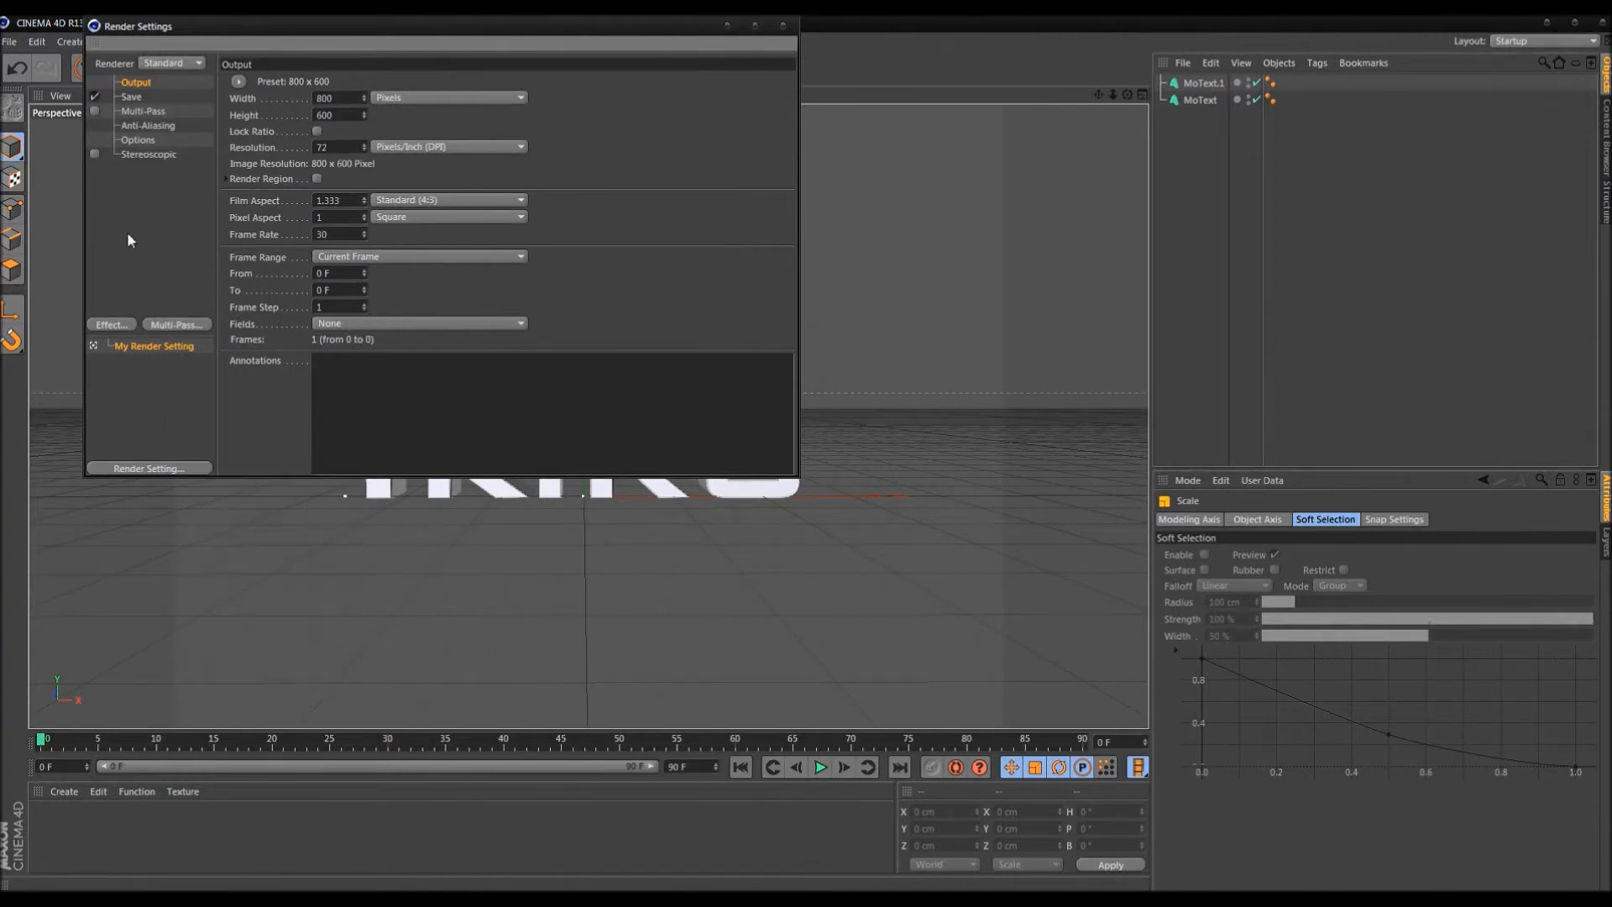
# Set the render output resolution to 1920 × 1080 pixels
pyautogui.click(131, 82)
pyautogui.doubleClick(323, 97)
pyautogui.write('1920')
pyautogui.press('Tab')
pyautogui.write('1080')
pyautogui.press('Return')
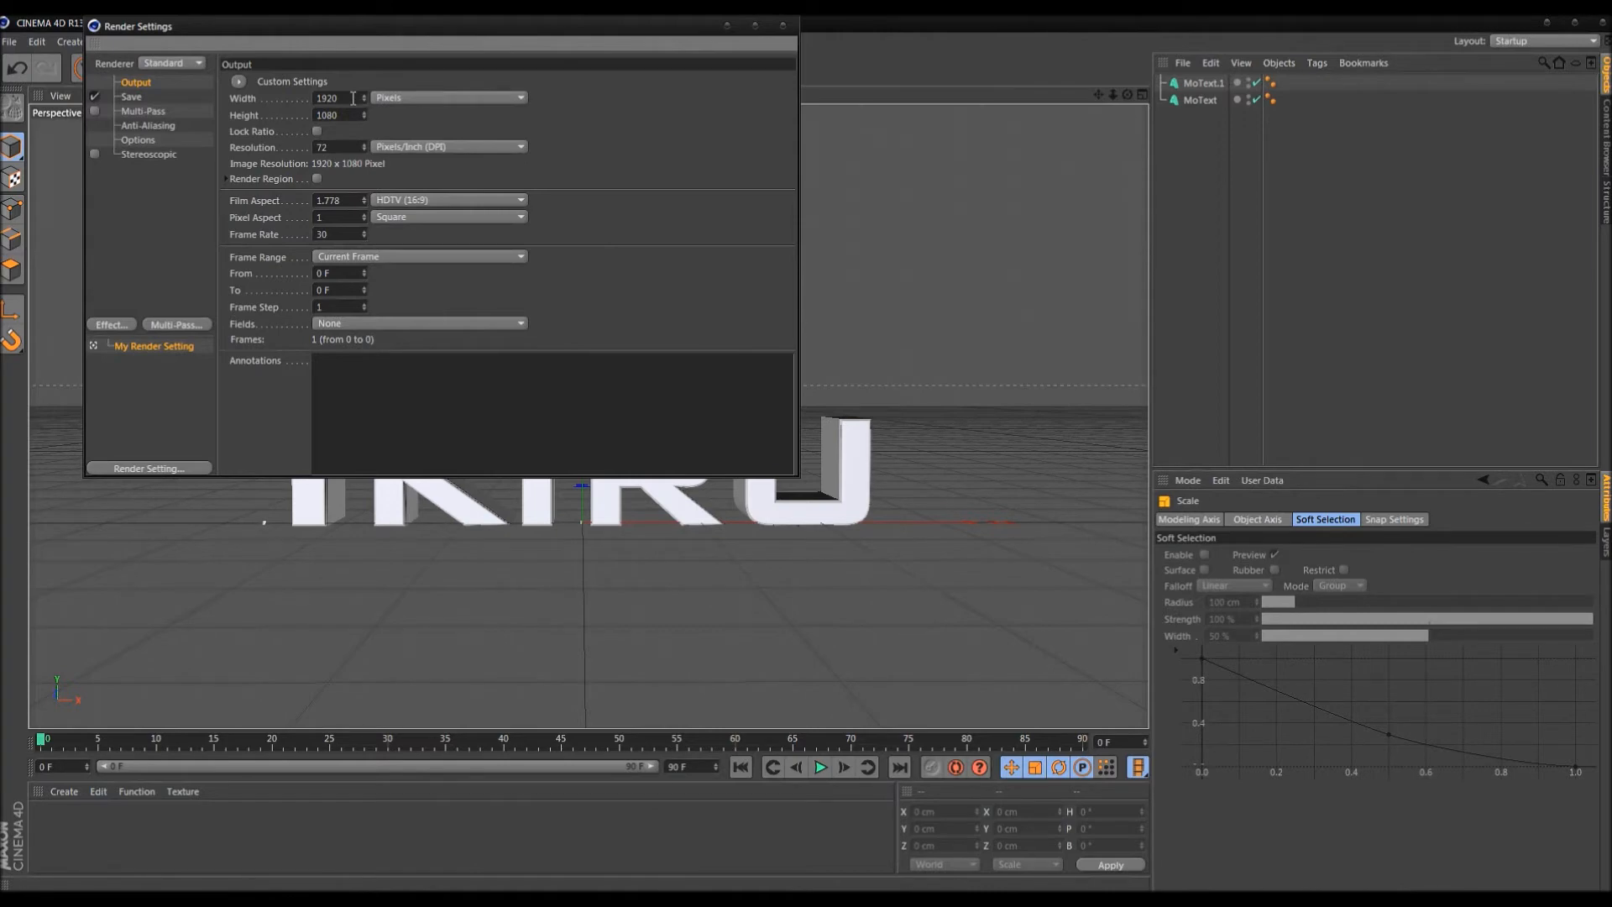
# Set the render output size to 1280 pixels wide by 720 pixels high
pyautogui.doubleClick(353, 98)
pyautogui.write('1280')
pyautogui.doubleClick(322, 115)
pyautogui.write('720')
pyautogui.press('Return')
pyautogui.click(968, 363)
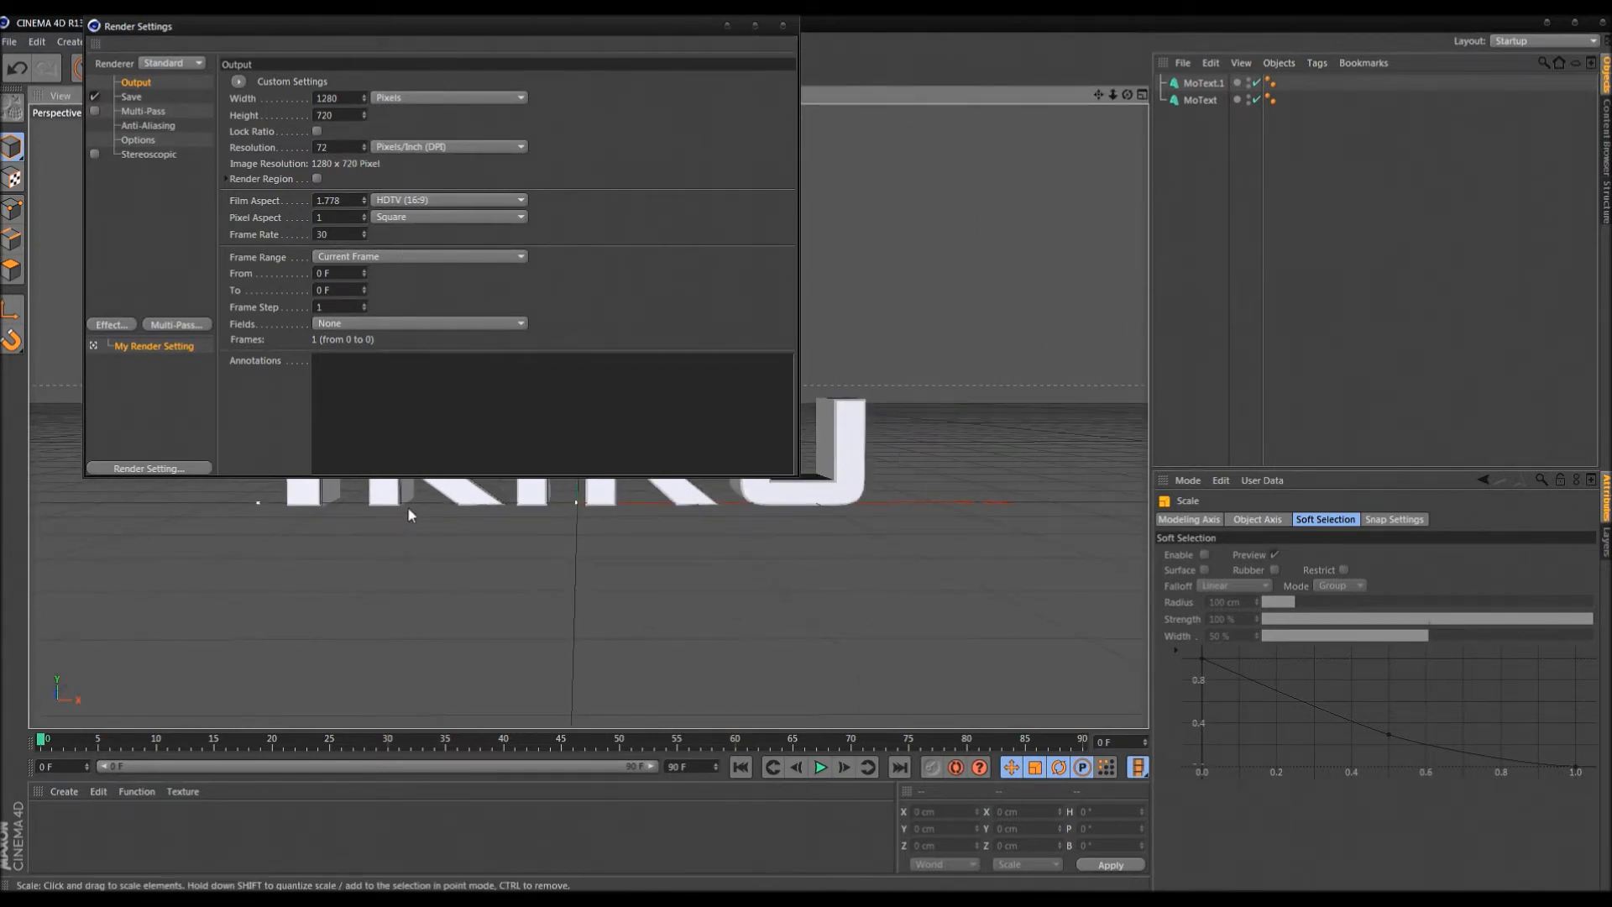
pyautogui.click(668, 274)
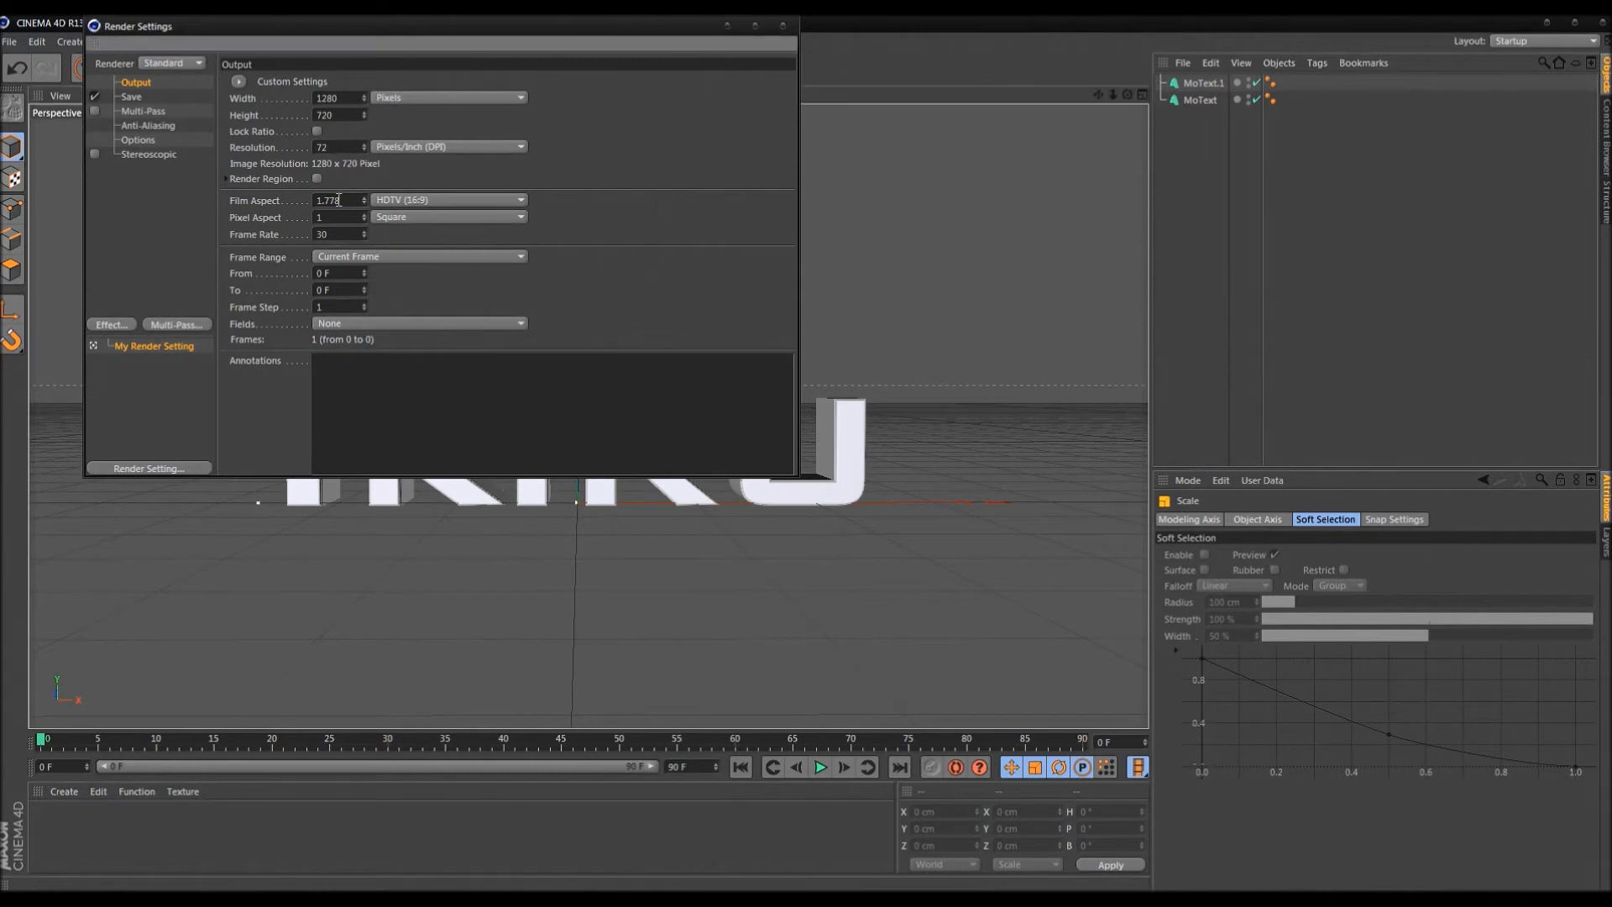
pyautogui.click(133, 97)
pyautogui.click(135, 83)
pyautogui.moveTo(630, 33); pyautogui.dragTo(751, 215)
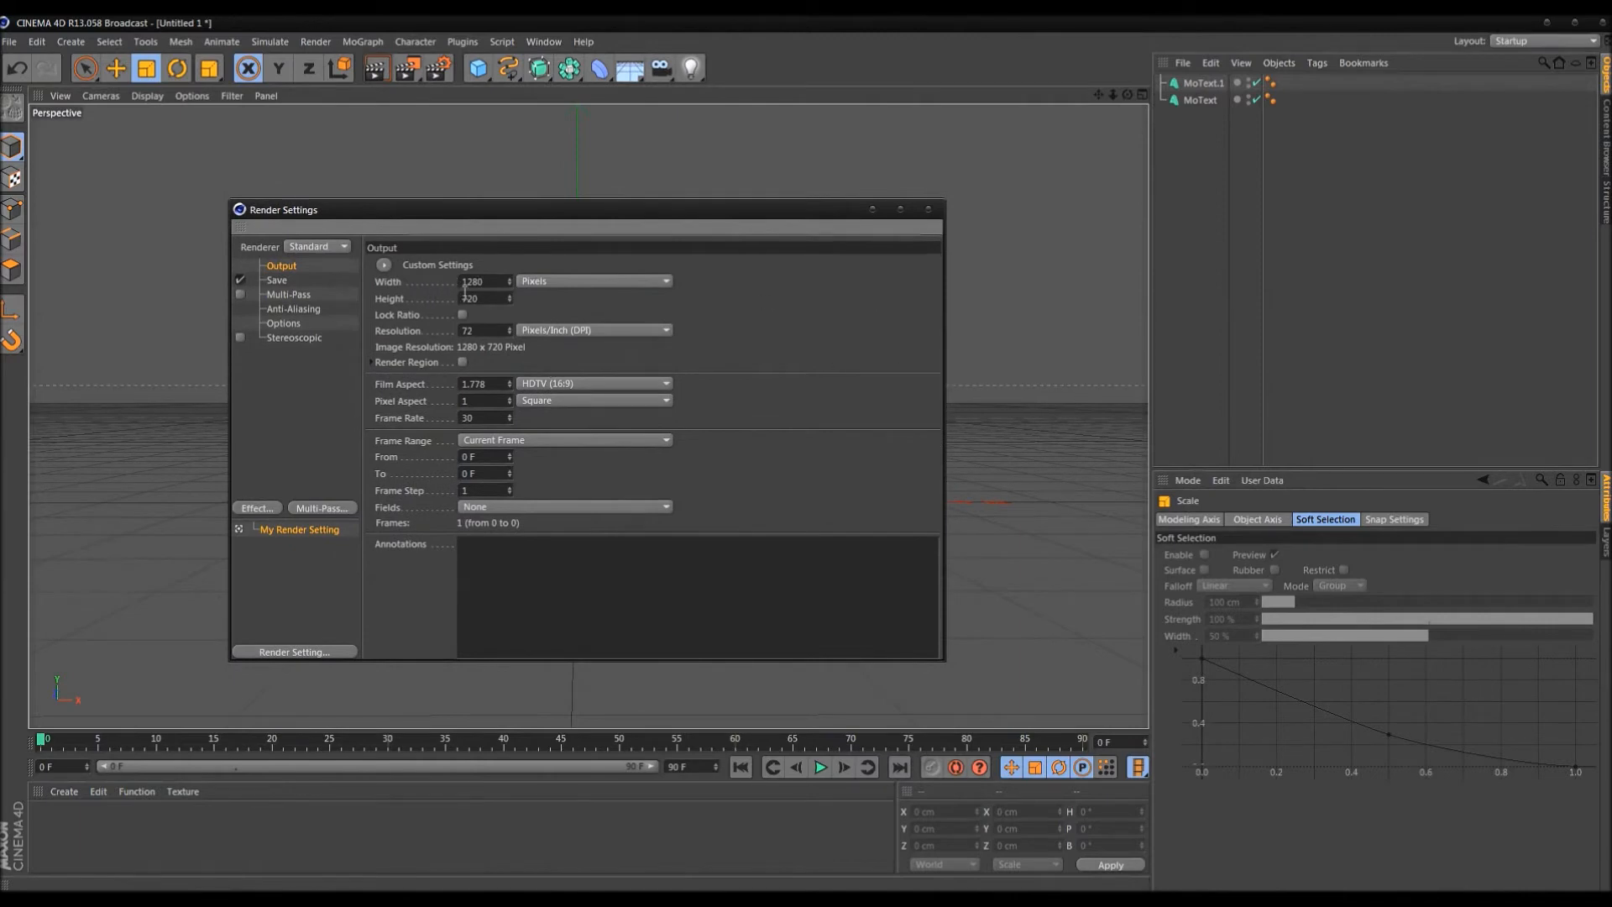
# Set the saved render's file format to PNG and enable its alpha channel
pyautogui.click(286, 281)
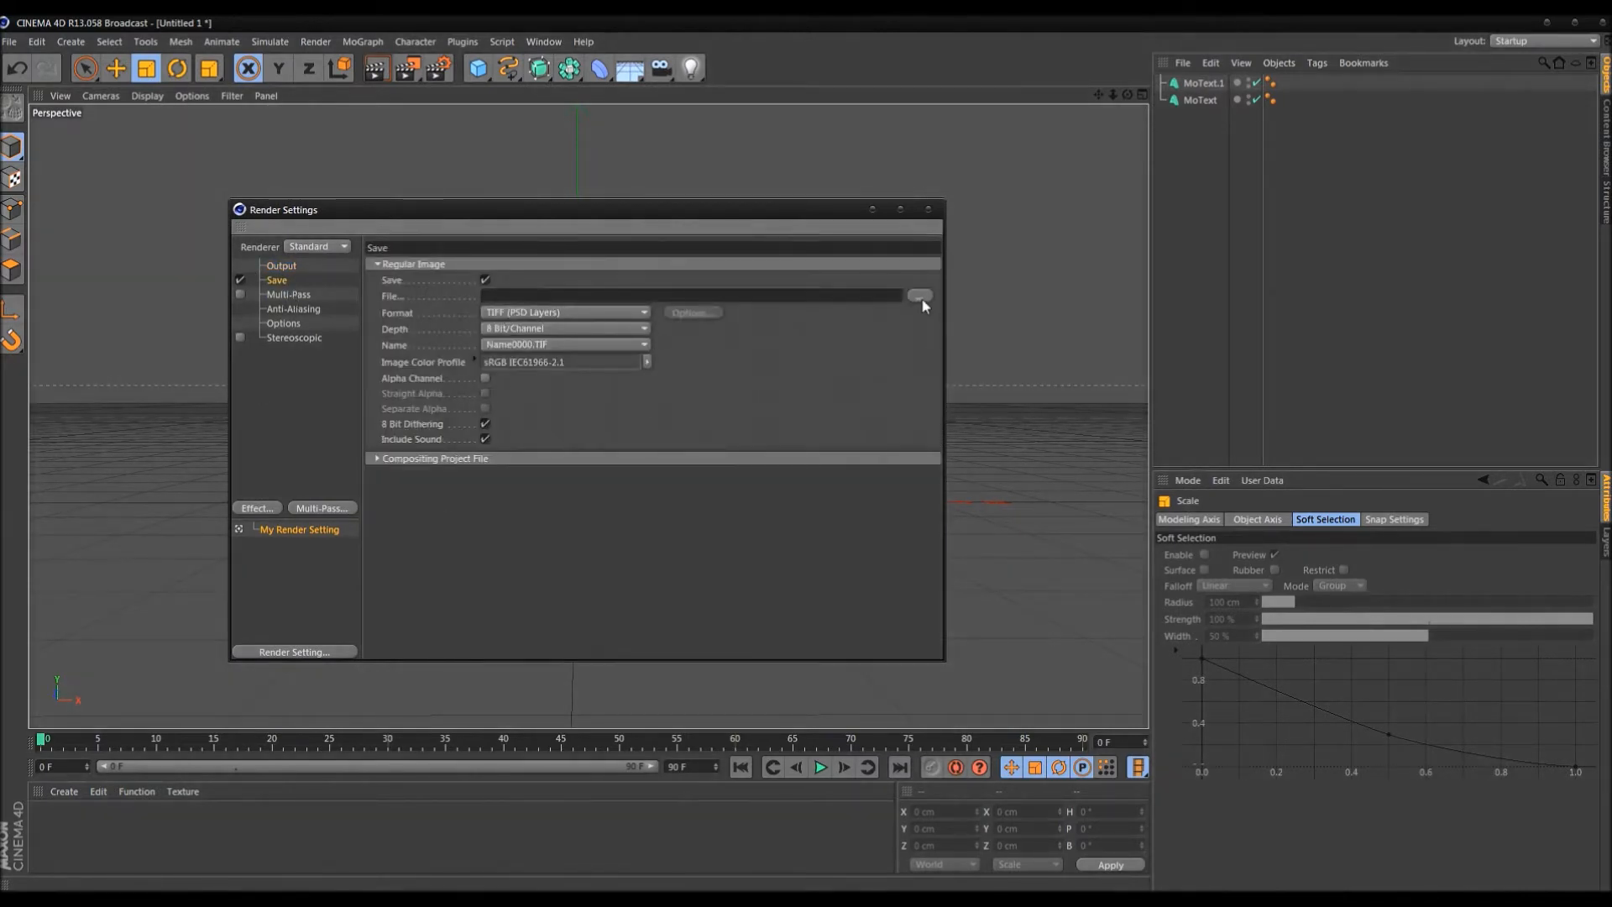
pyautogui.click(546, 313)
pyautogui.click(545, 314)
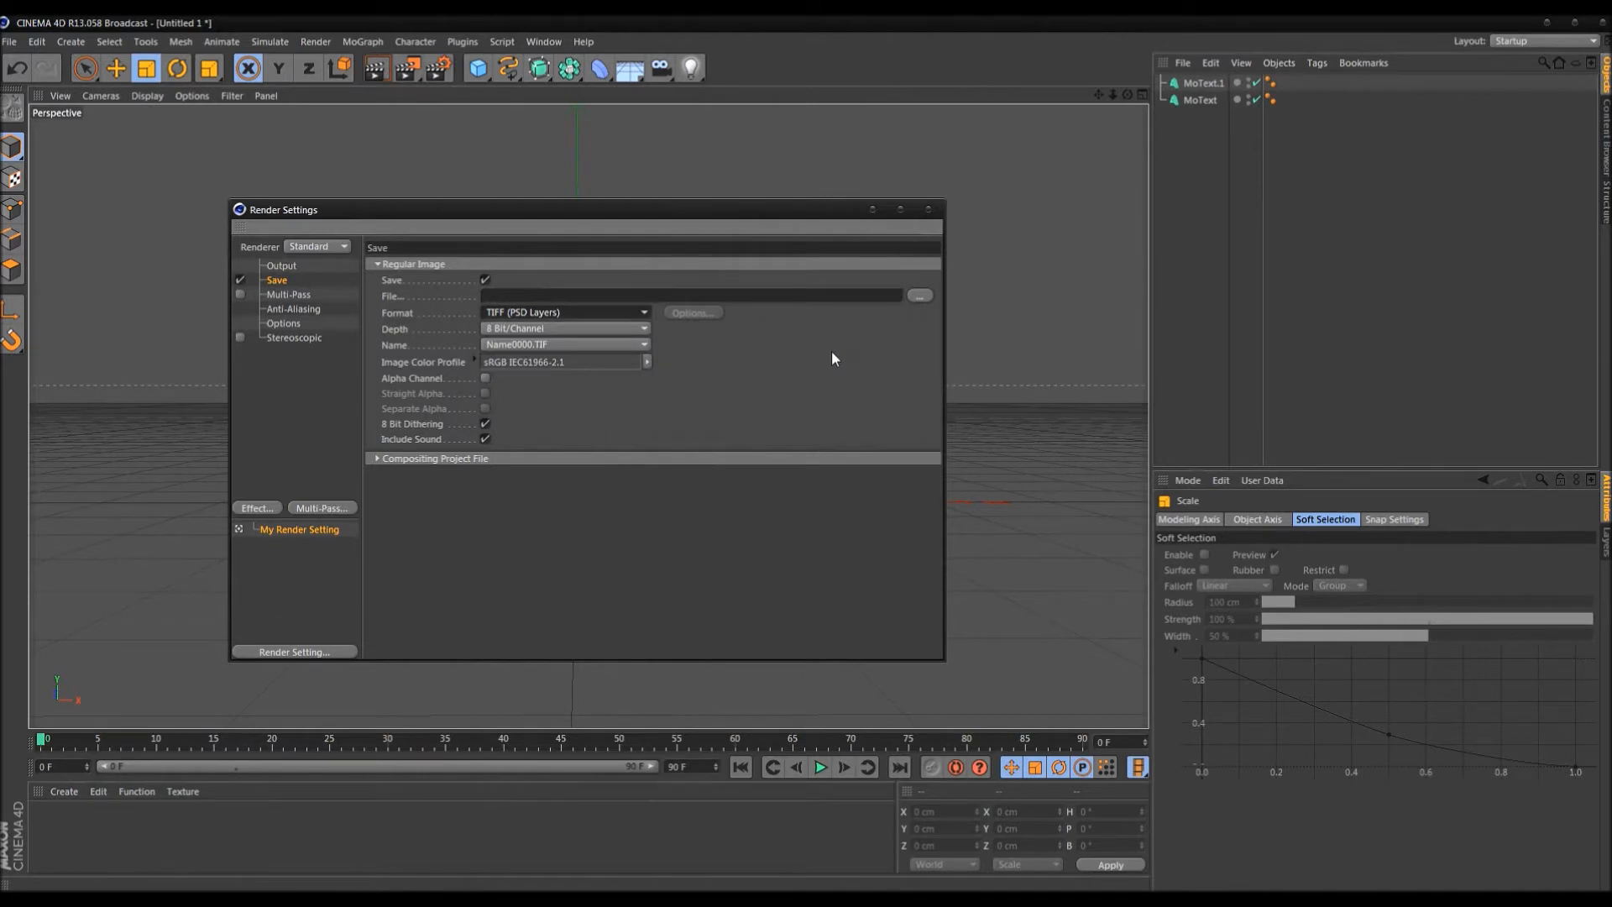
pyautogui.click(644, 312)
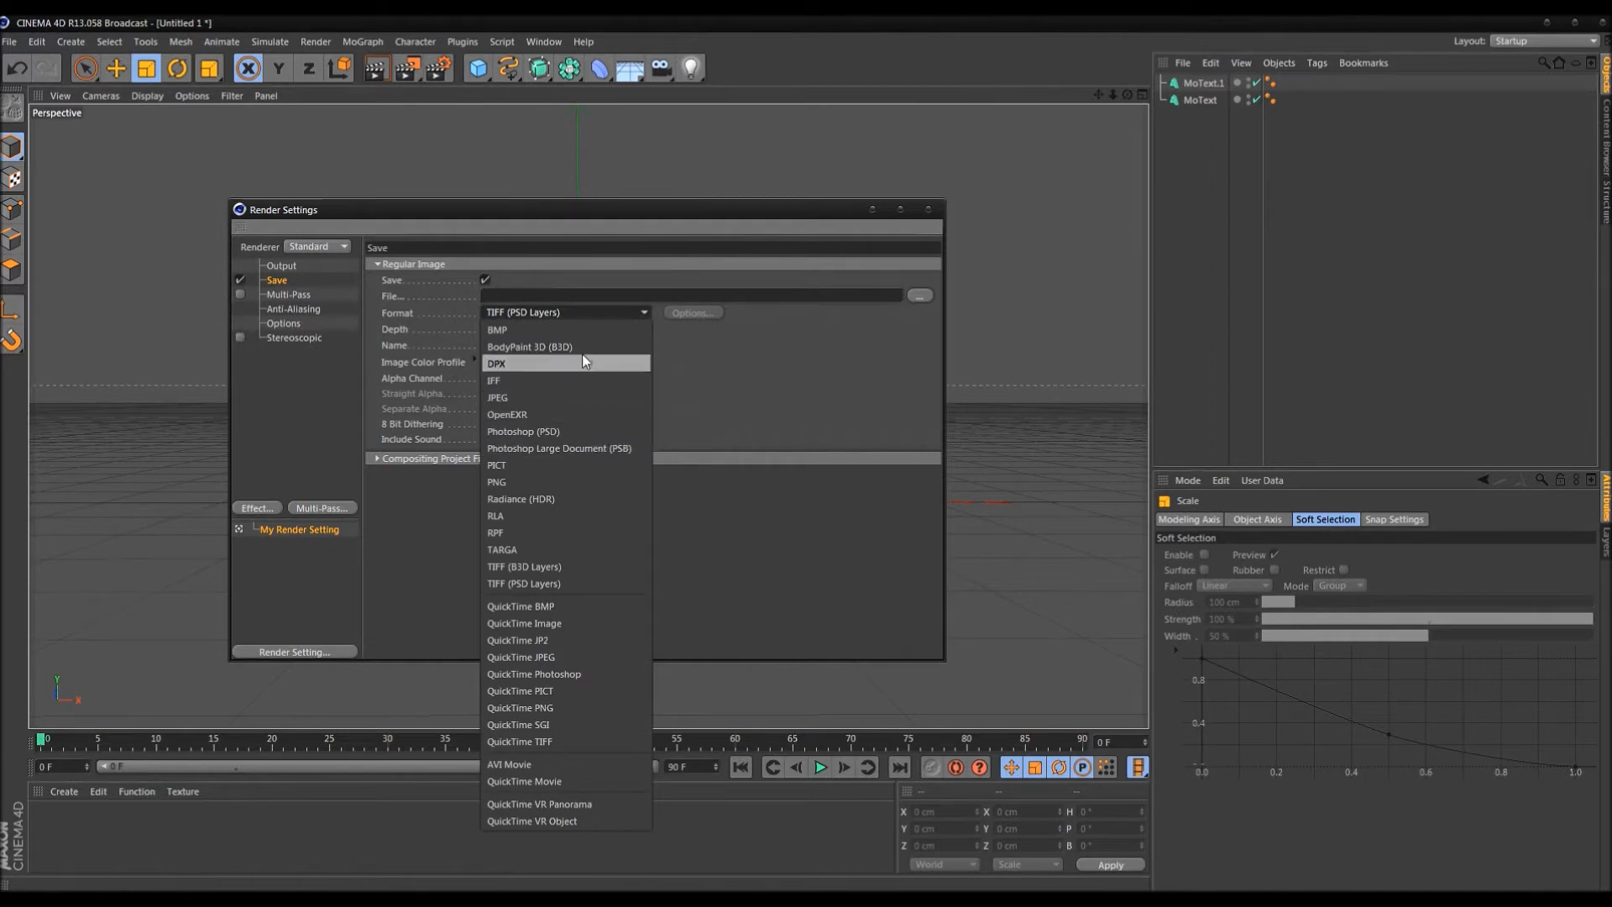
pyautogui.click(562, 481)
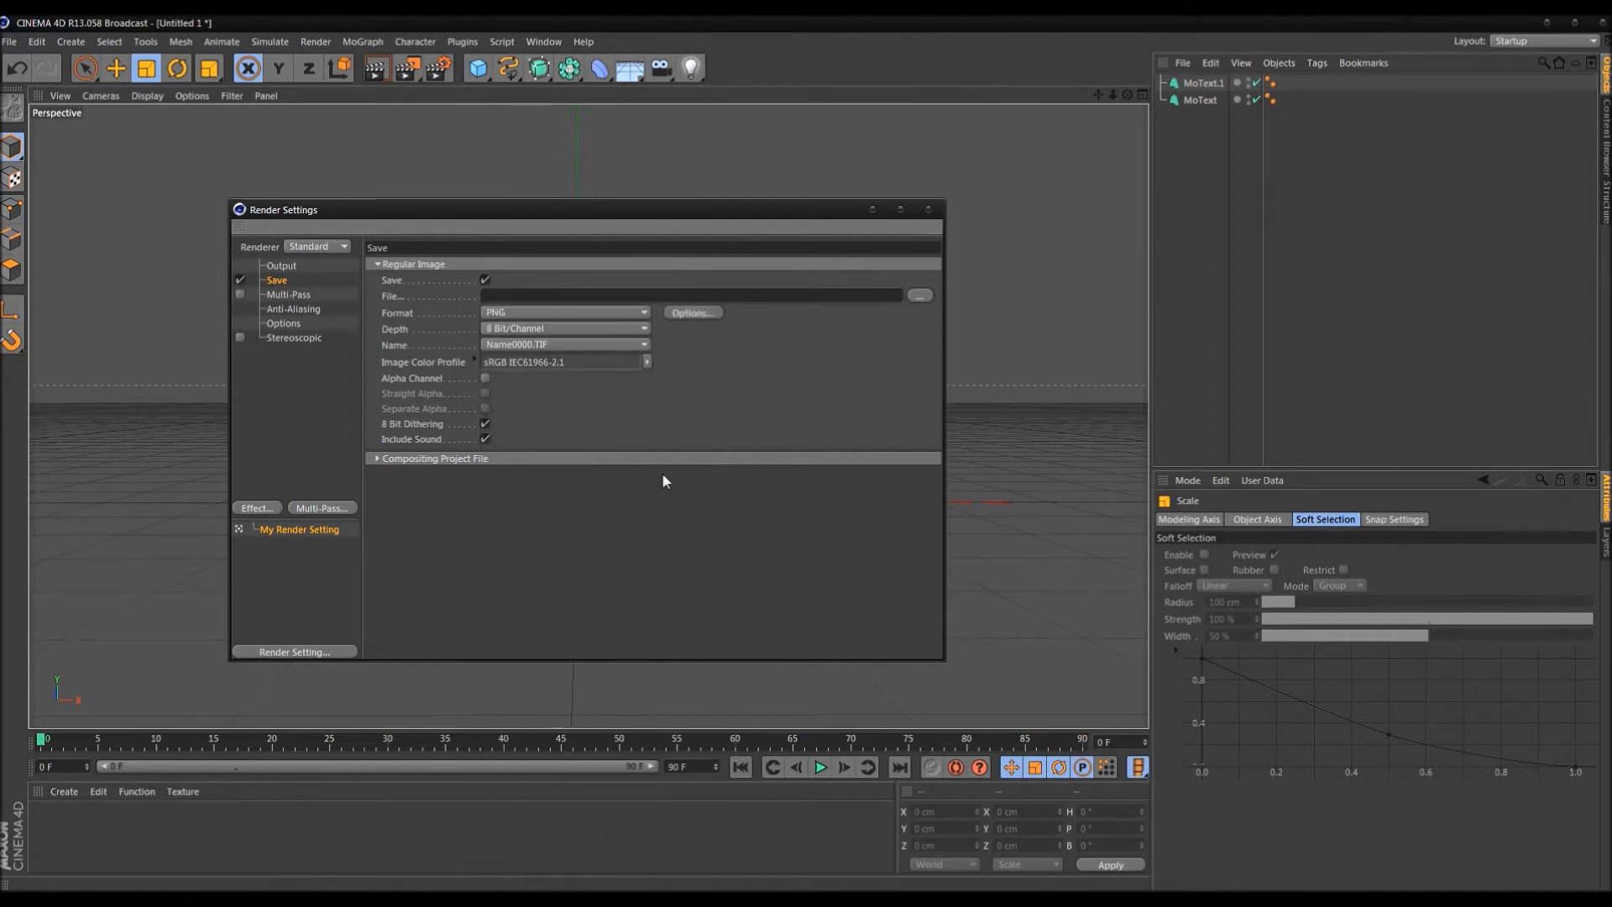
pyautogui.click(486, 379)
pyautogui.moveTo(806, 221); pyautogui.dragTo(754, 528)
pyautogui.moveTo(647, 525); pyautogui.dragTo(713, 263)
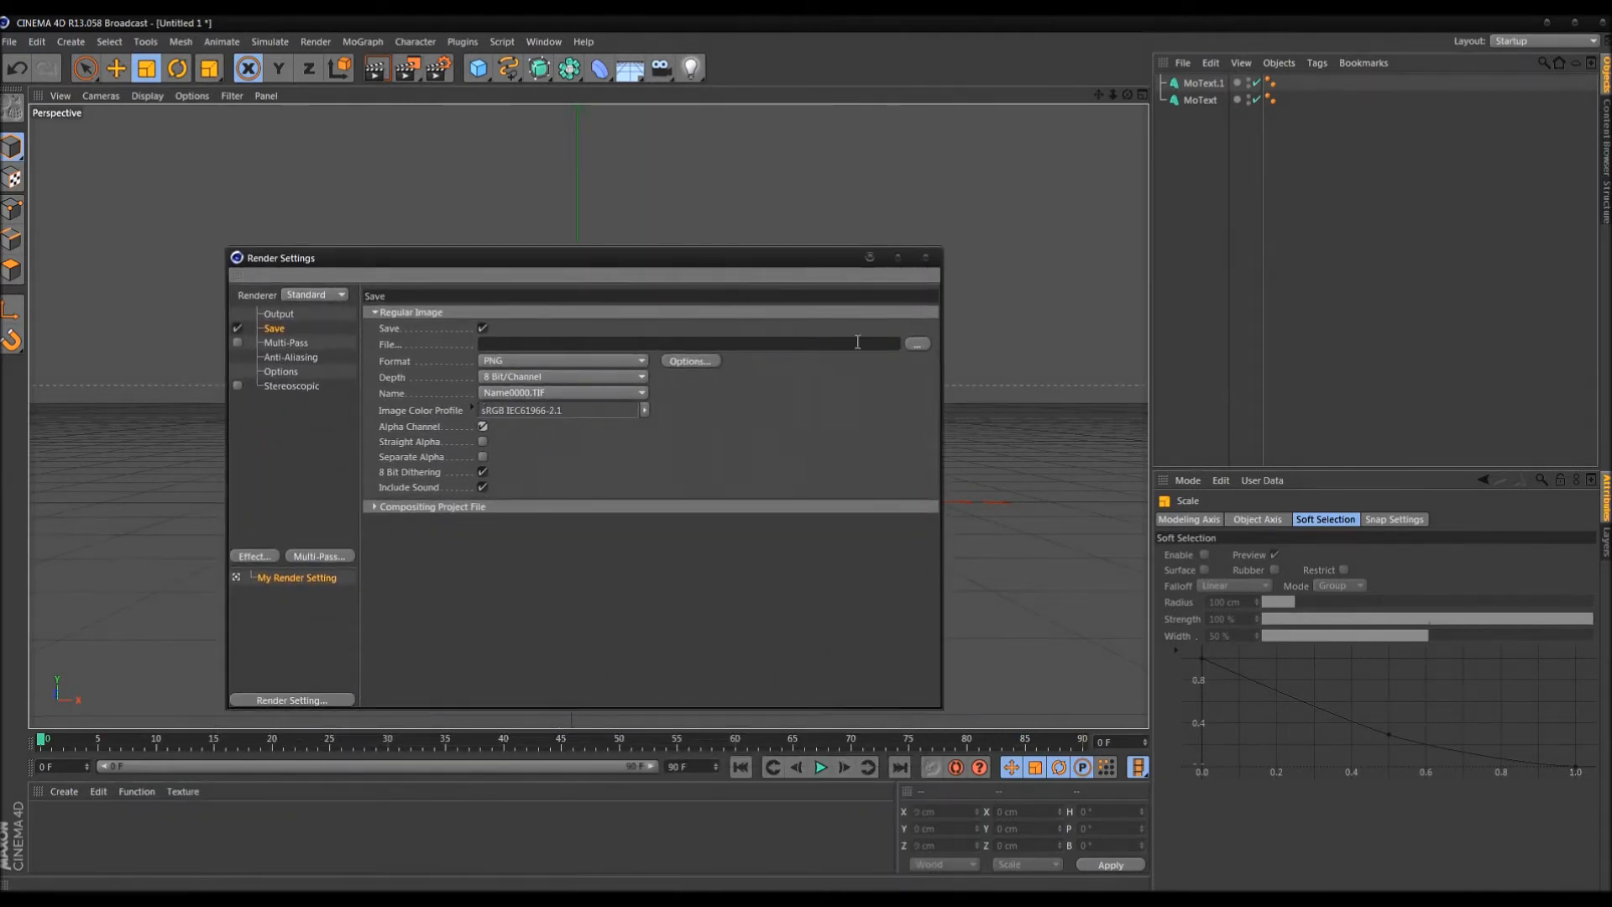
# Set the render's anti-aliasing to Best
pyautogui.click(284, 343)
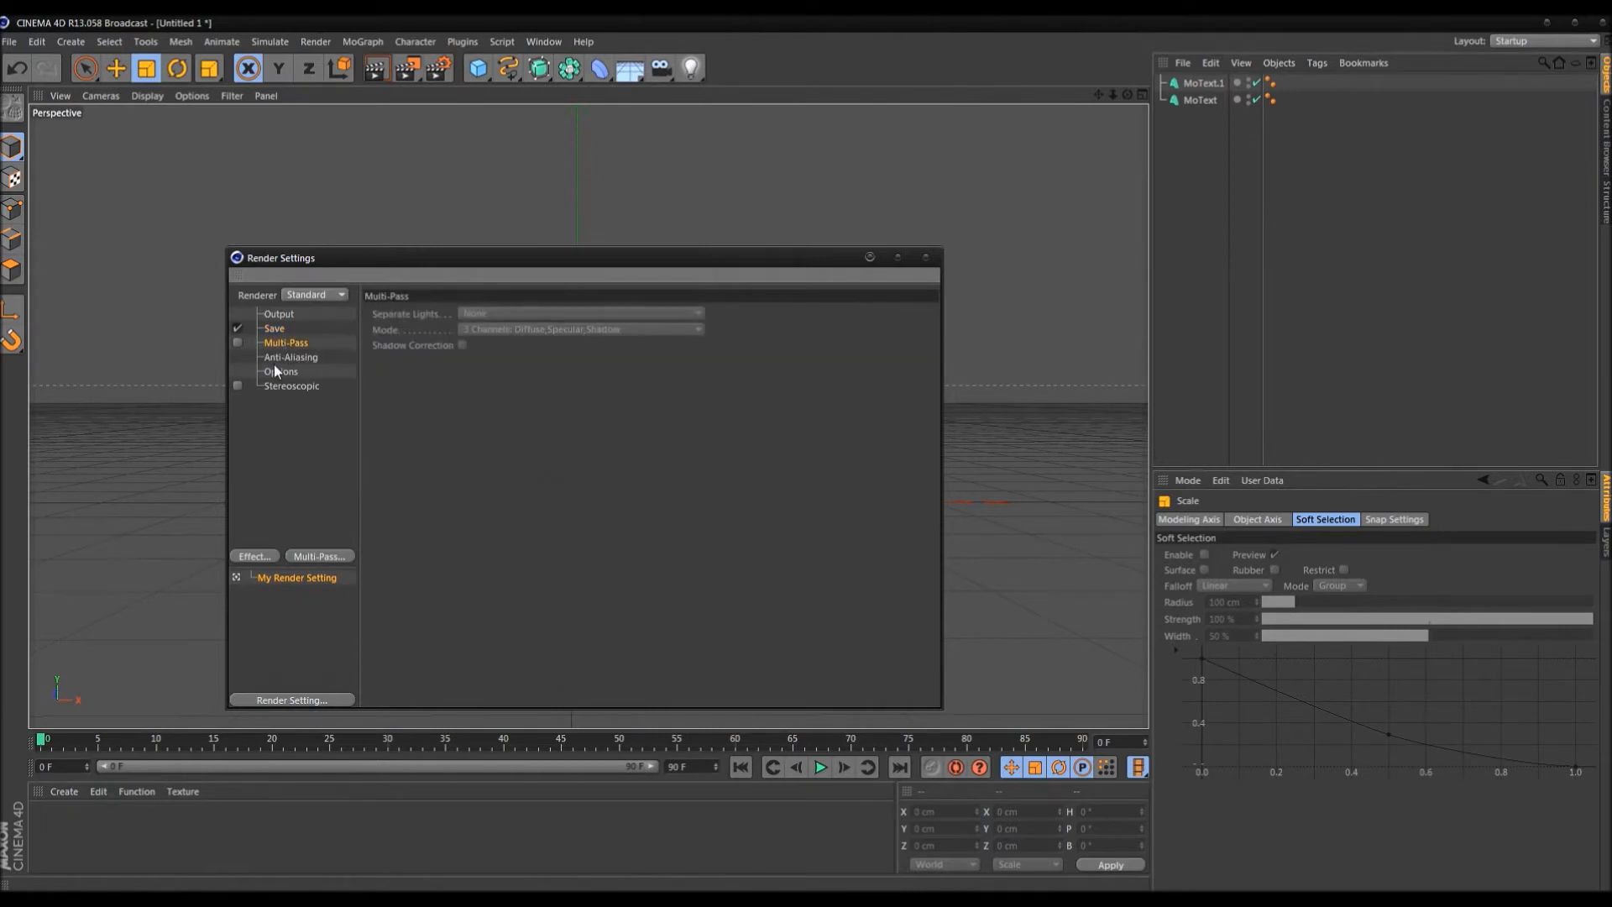
pyautogui.click(294, 357)
pyautogui.click(541, 313)
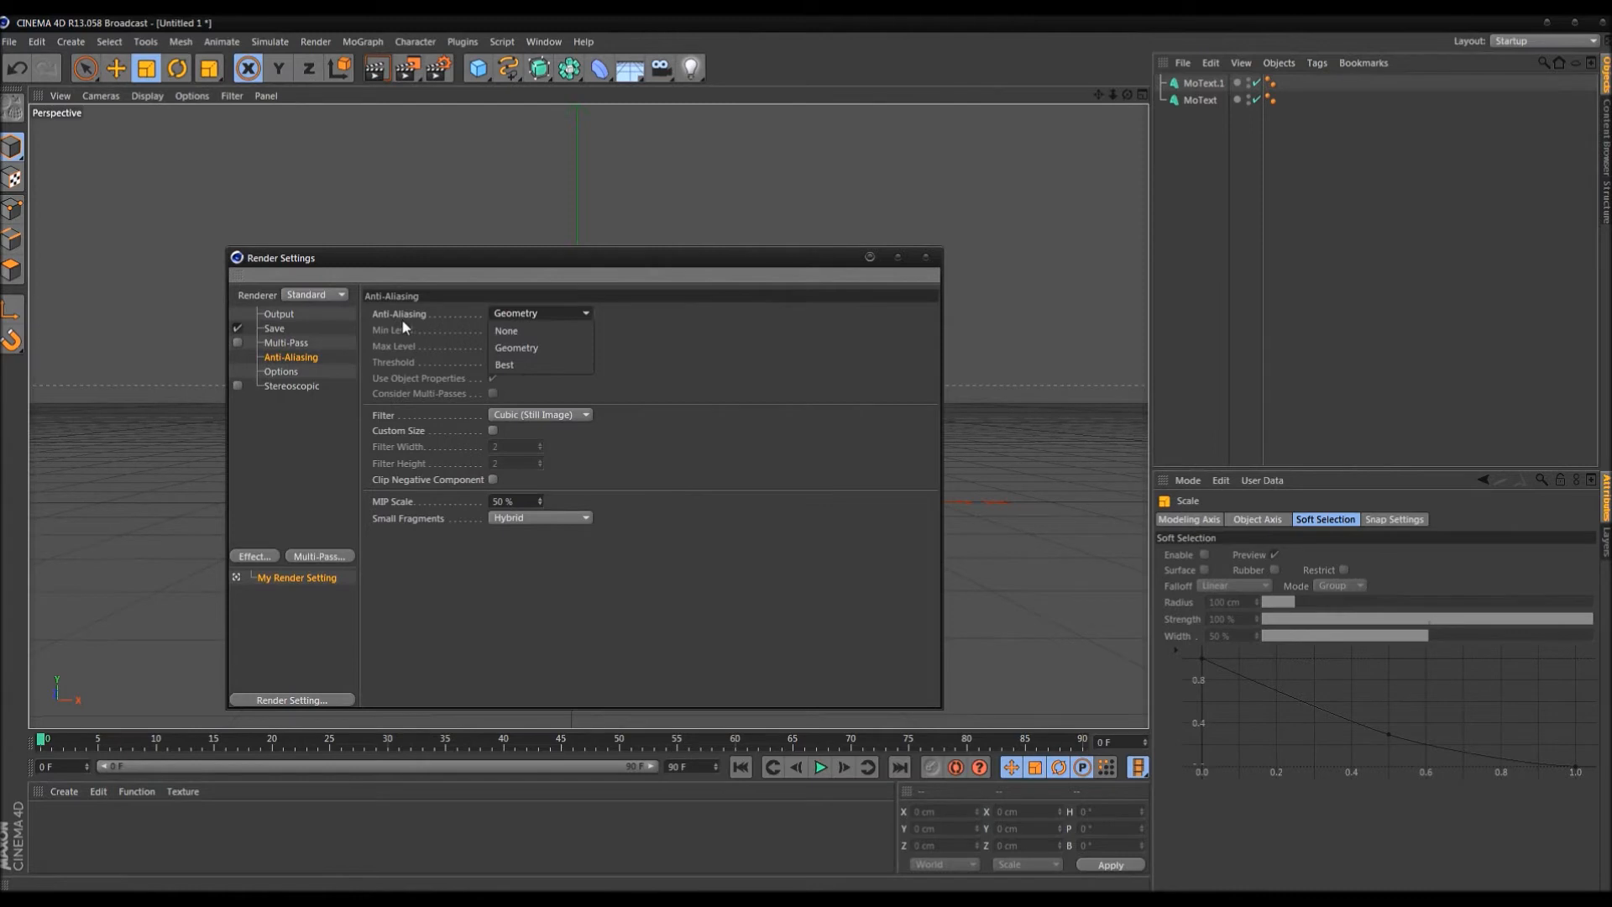
pyautogui.click(514, 365)
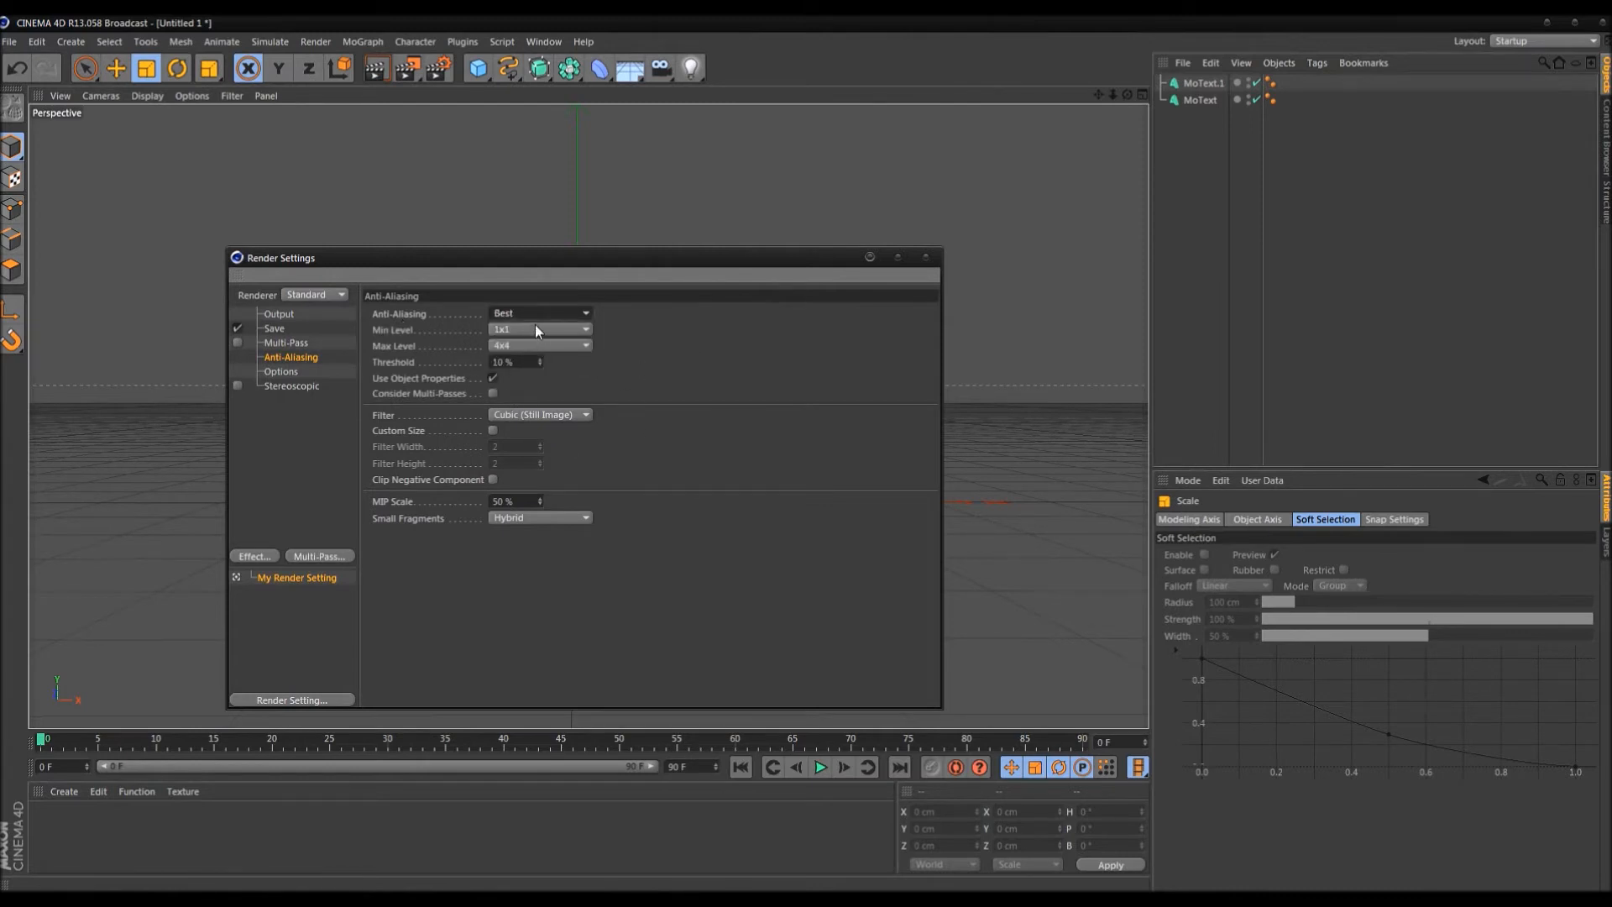
# Look through the Options and Stereoscopic render settings, and examine all the setting sections together
pyautogui.click(279, 372)
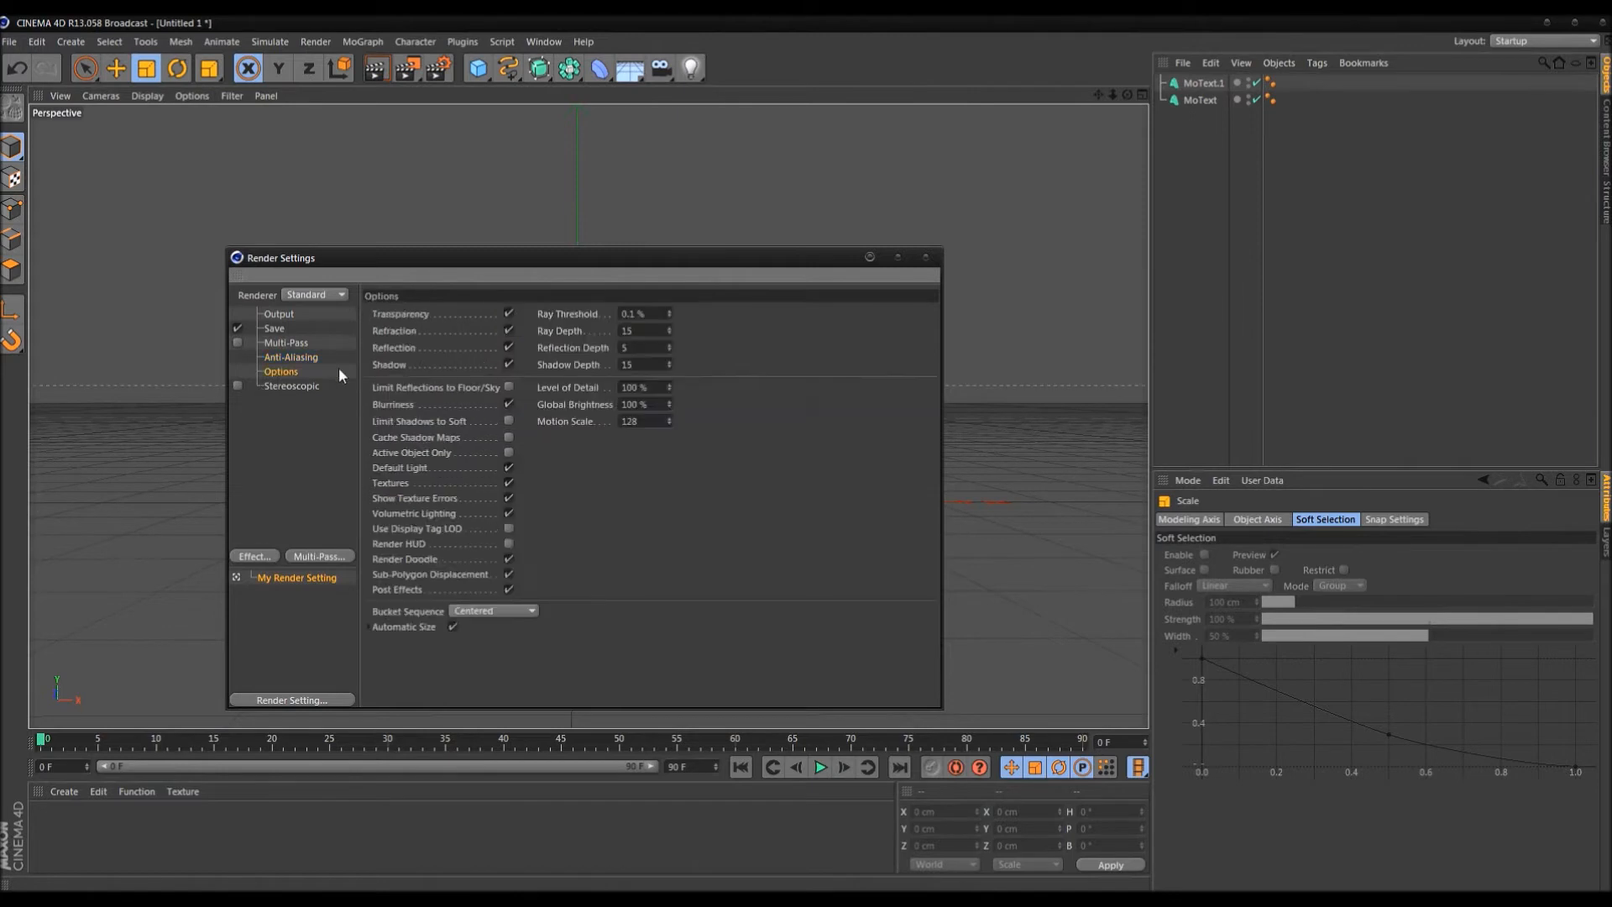
pyautogui.click(305, 388)
pyautogui.click(261, 492)
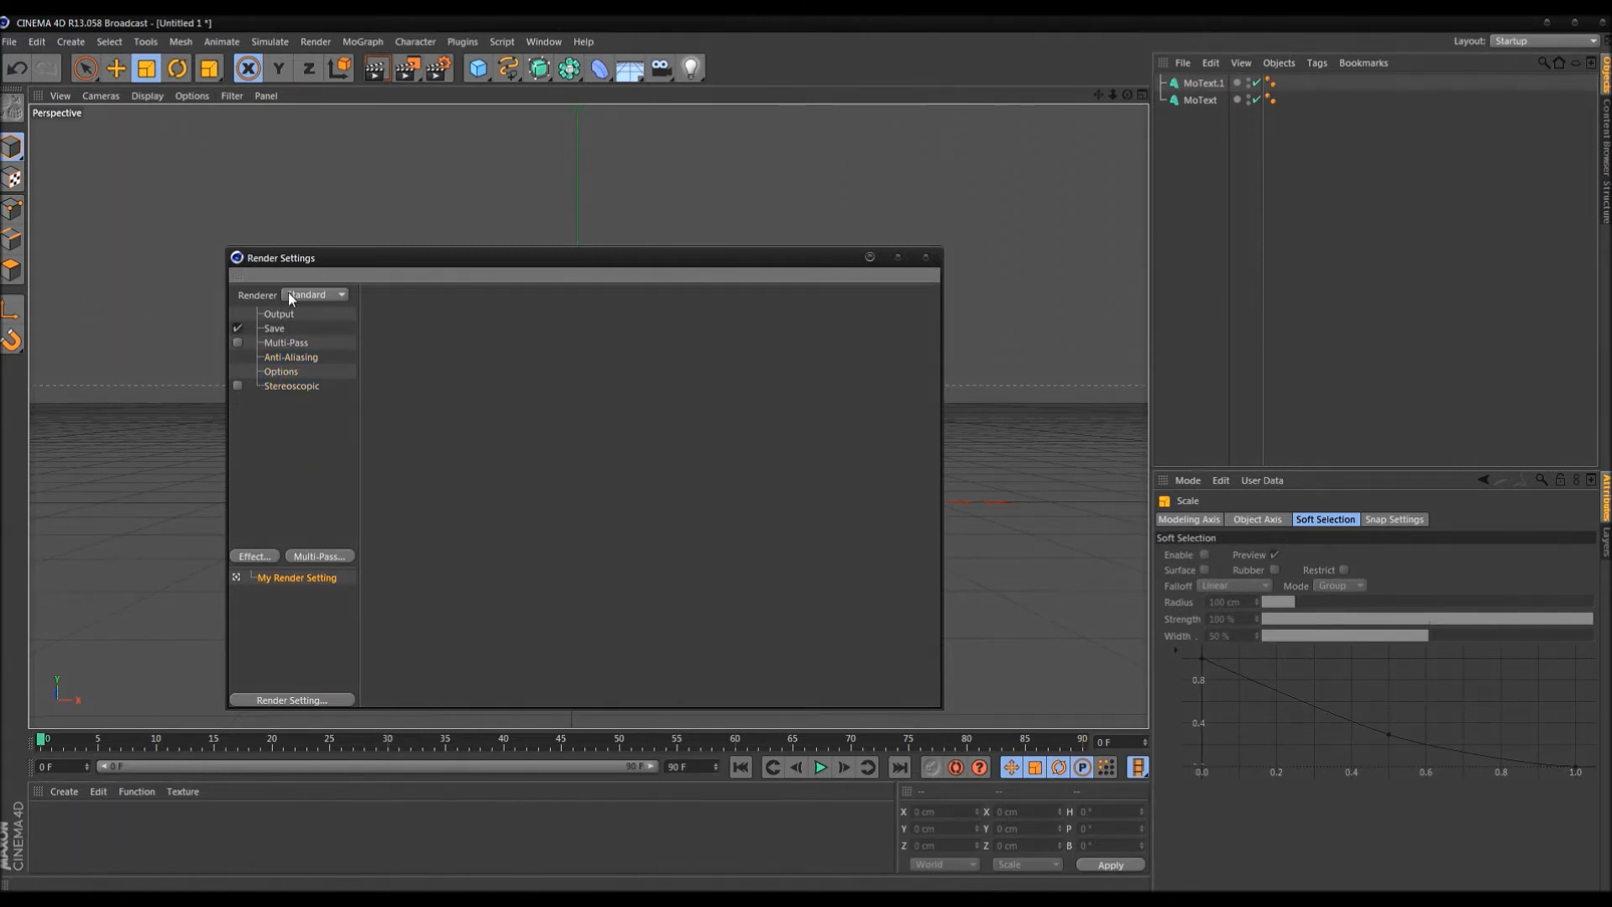
pyautogui.moveTo(282, 453); pyautogui.dragTo(285, 309)
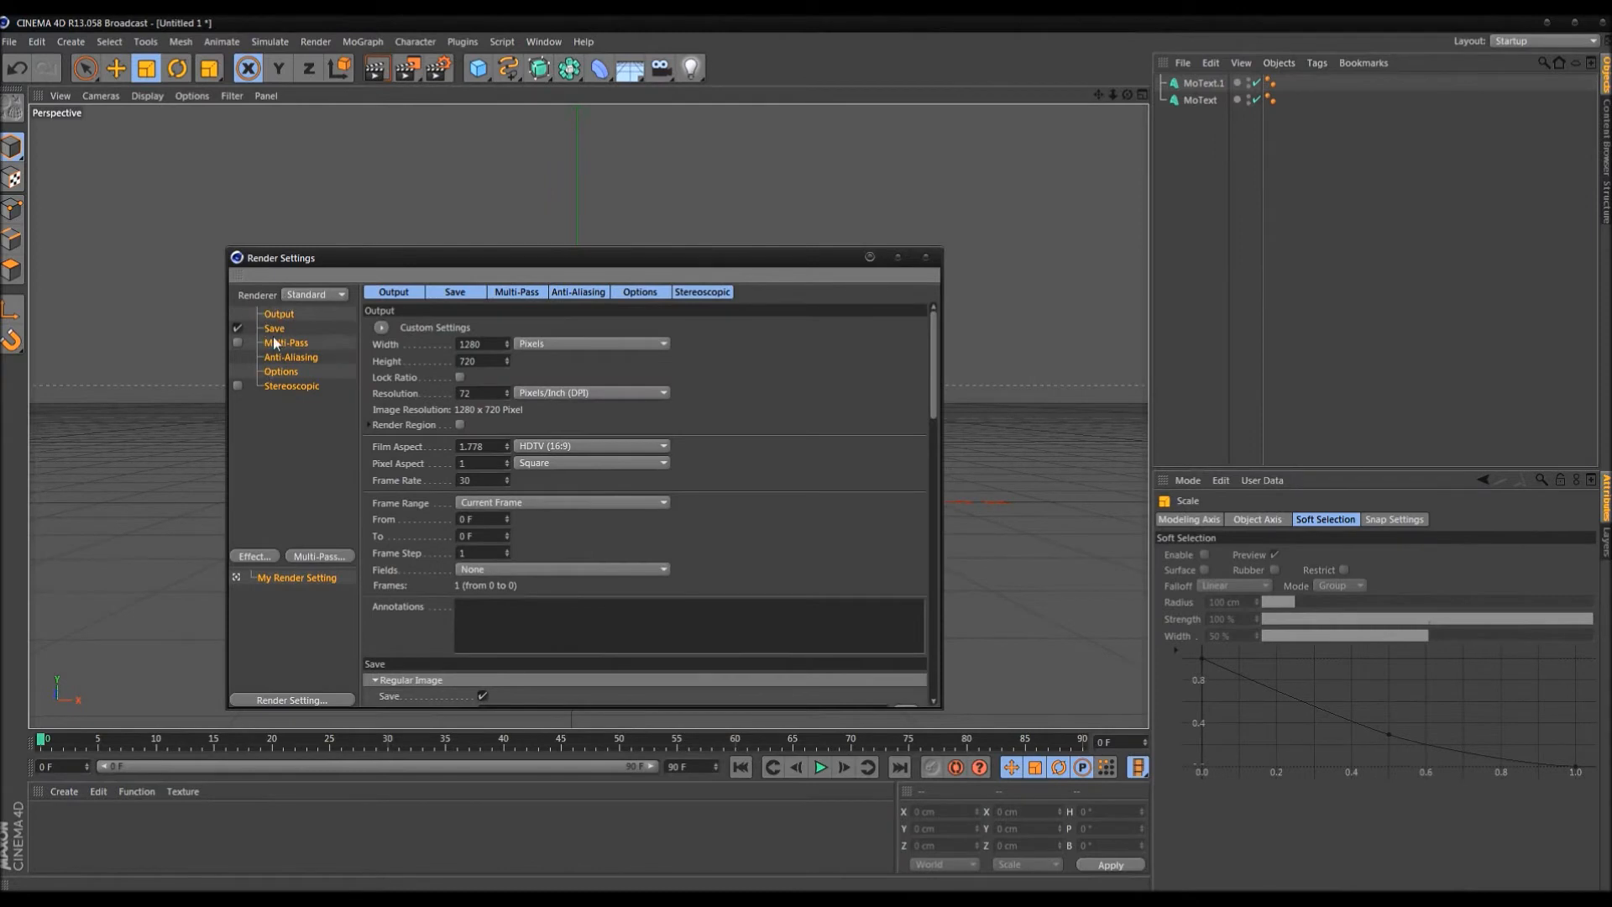
pyautogui.click(275, 402)
pyautogui.click(289, 312)
pyautogui.click(284, 454)
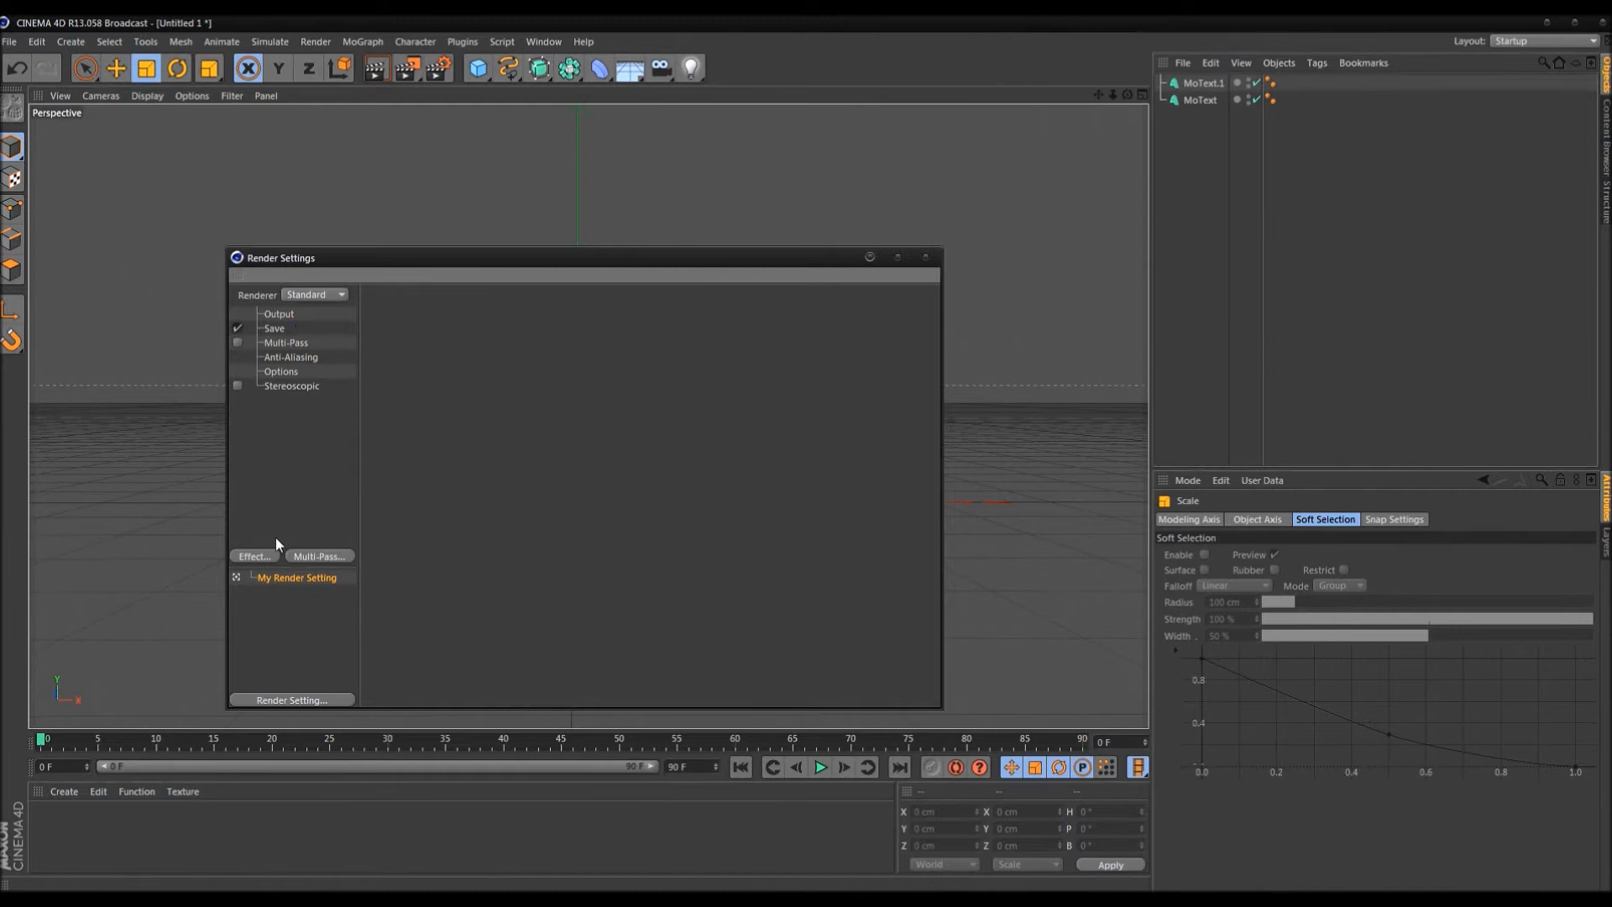
# Add the Ambient Occlusion and Global Illumination effects to the render settings
pyautogui.click(255, 556)
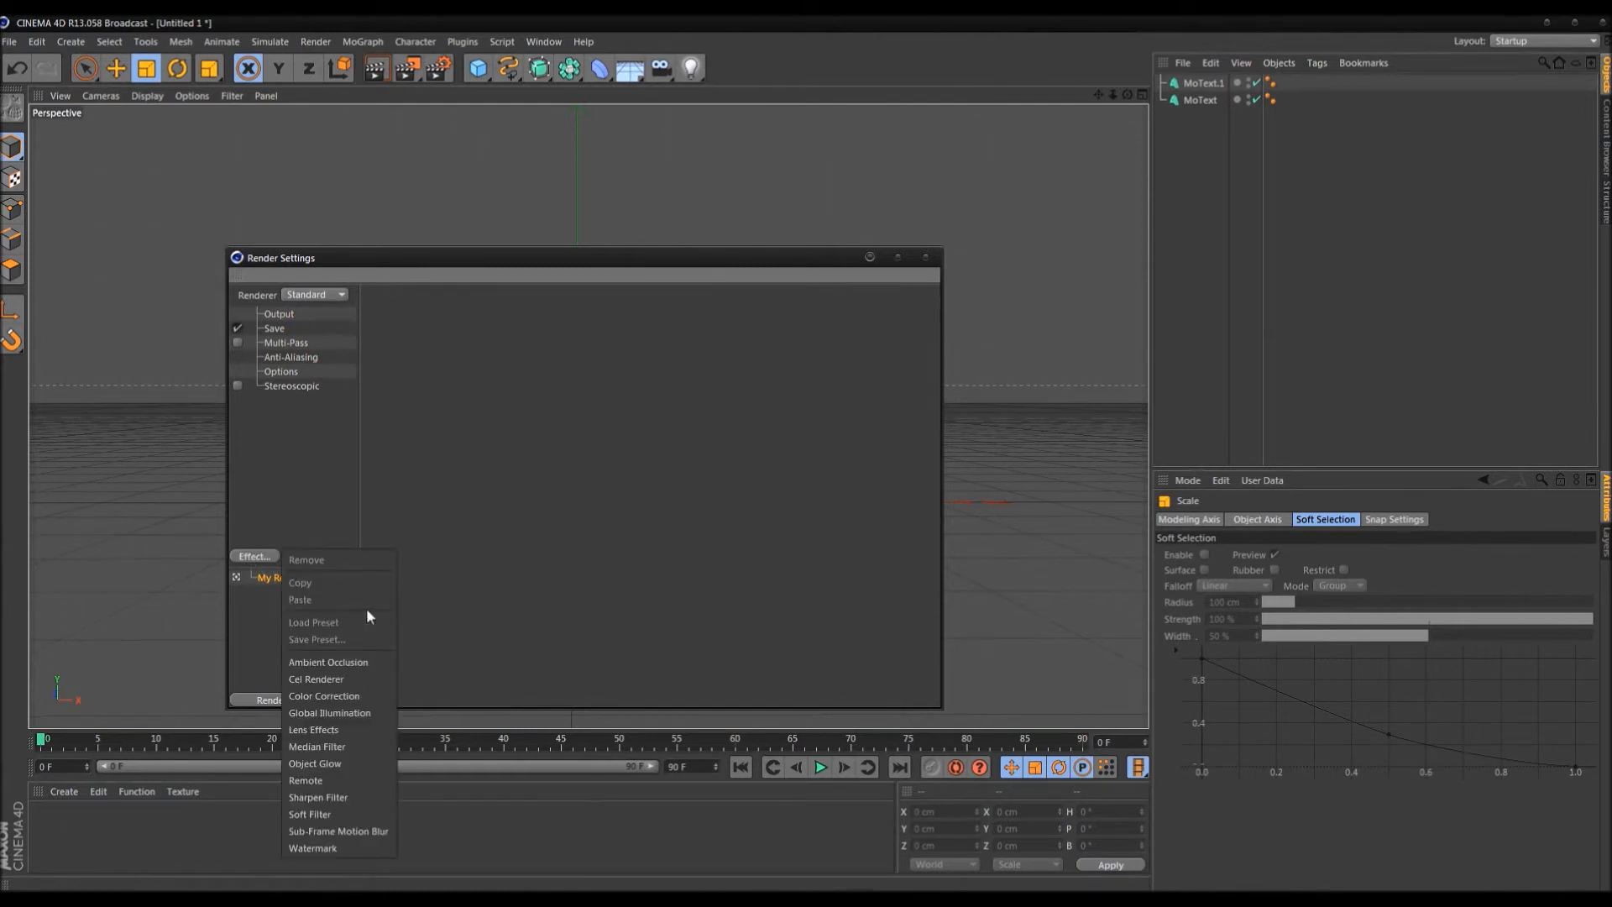
pyautogui.click(327, 662)
pyautogui.click(237, 521)
pyautogui.click(255, 556)
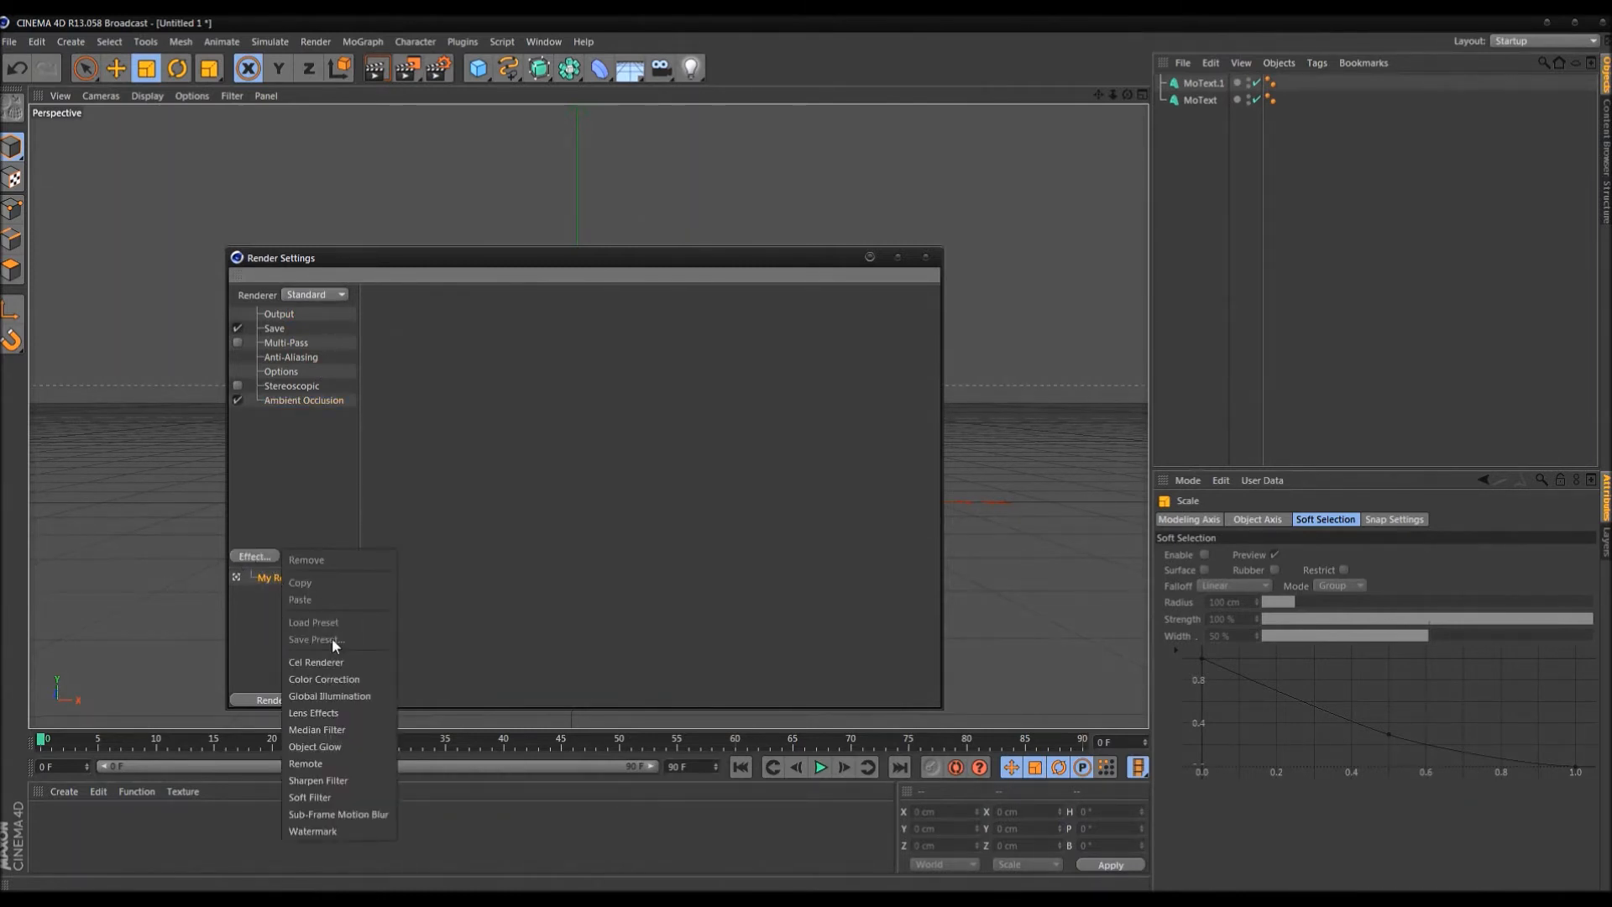
pyautogui.click(330, 696)
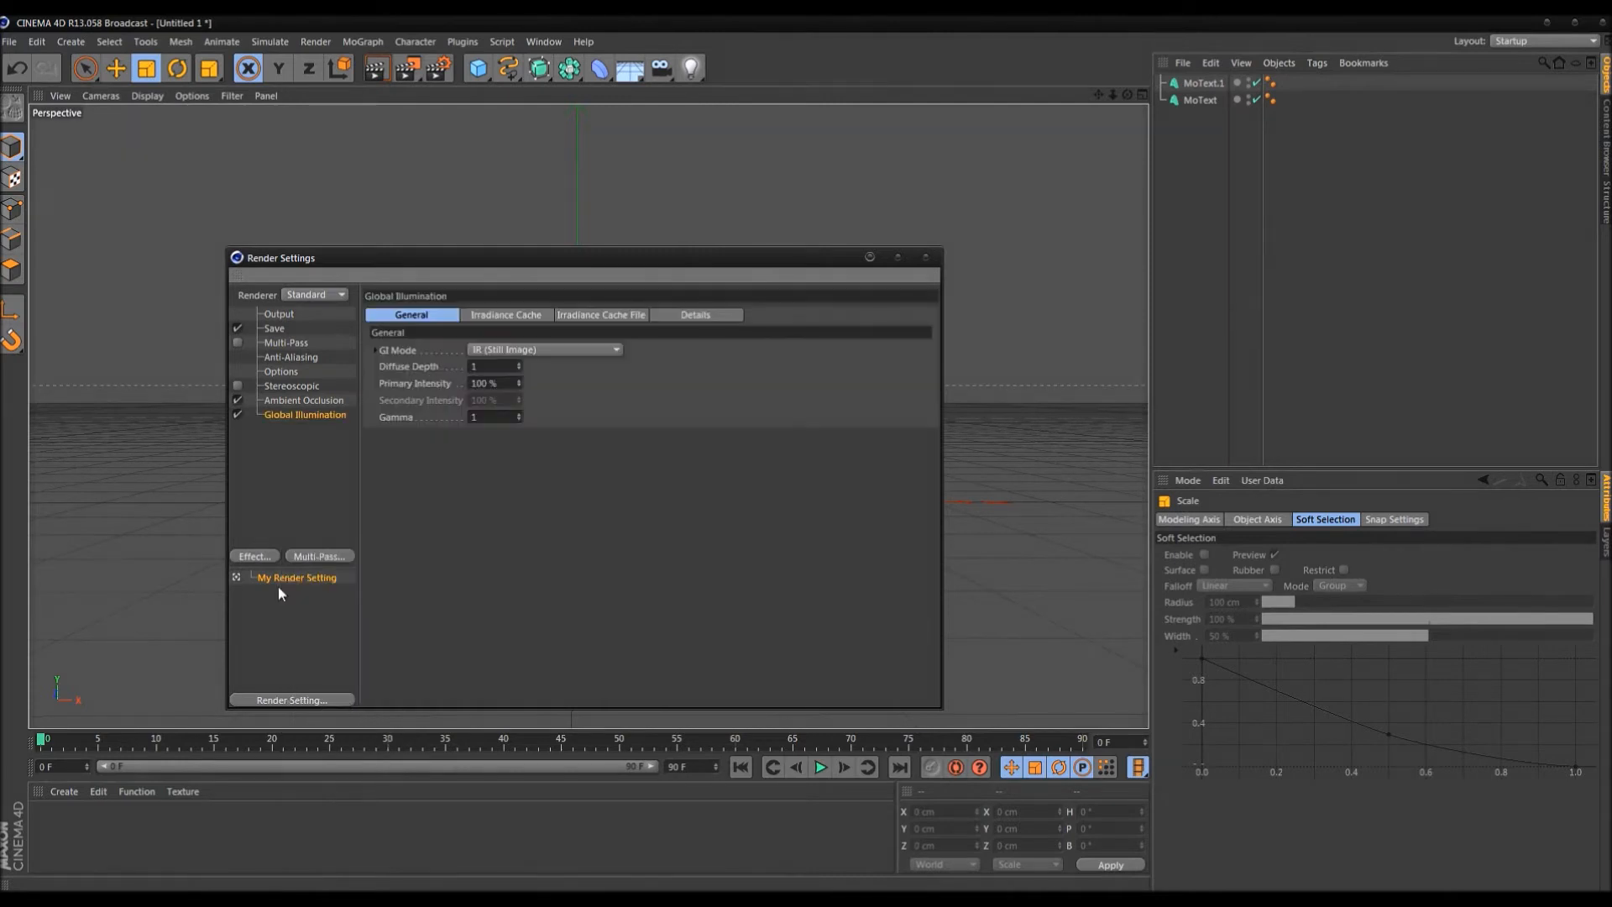
pyautogui.click(265, 457)
# Set the white end of the ambient occlusion colour gradient to red
pyautogui.click(289, 399)
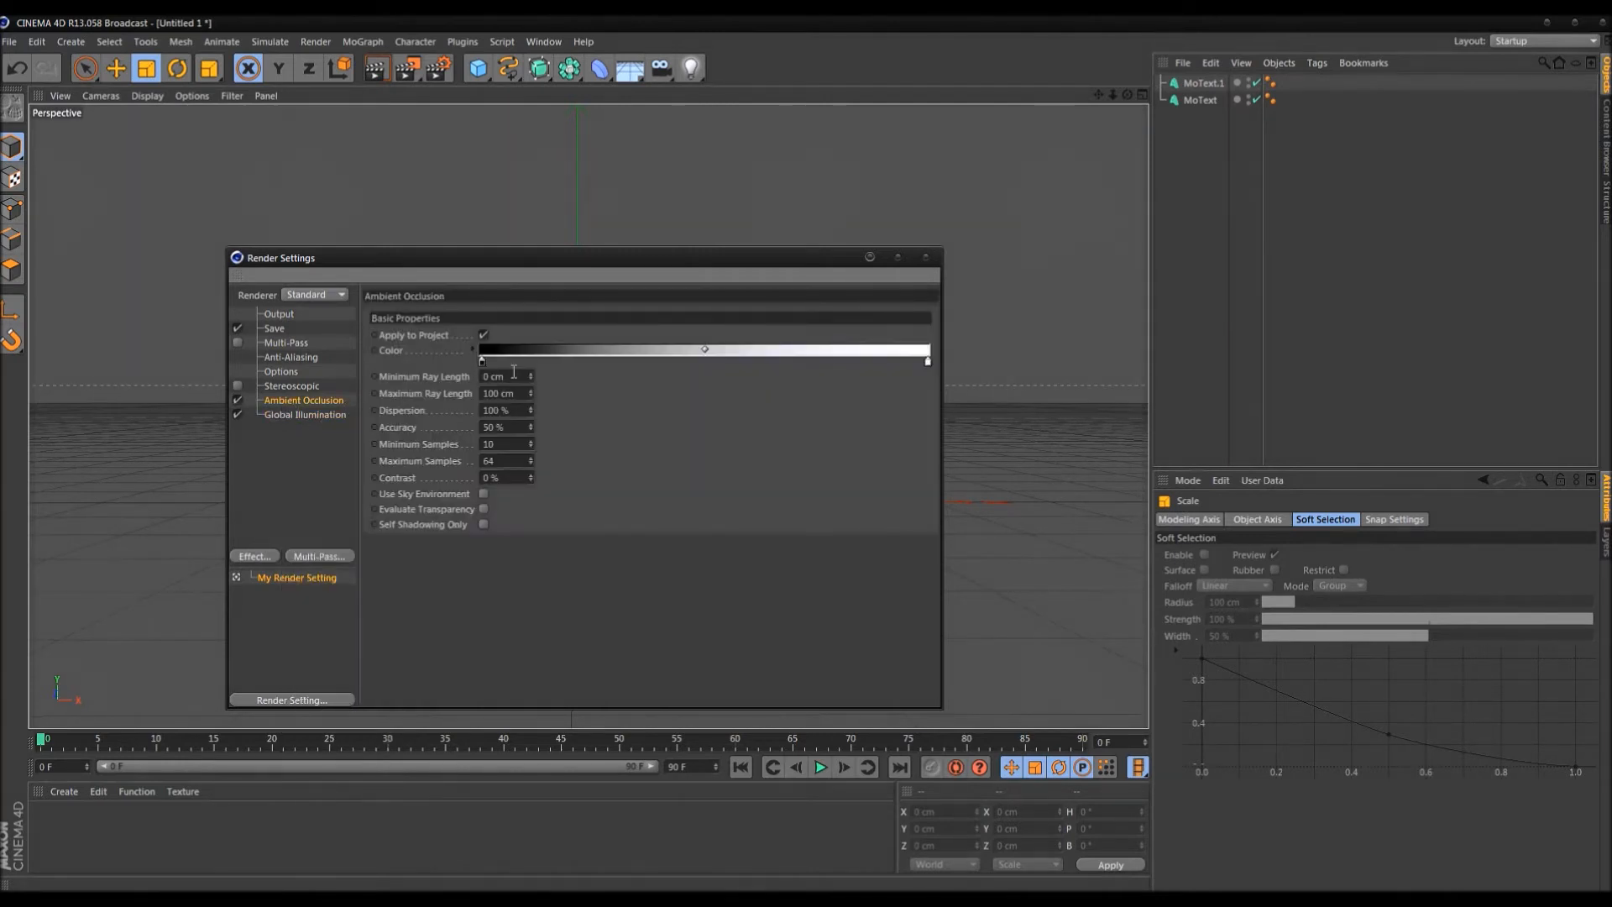
pyautogui.doubleClick(928, 362)
pyautogui.click(885, 343)
pyautogui.click(901, 444)
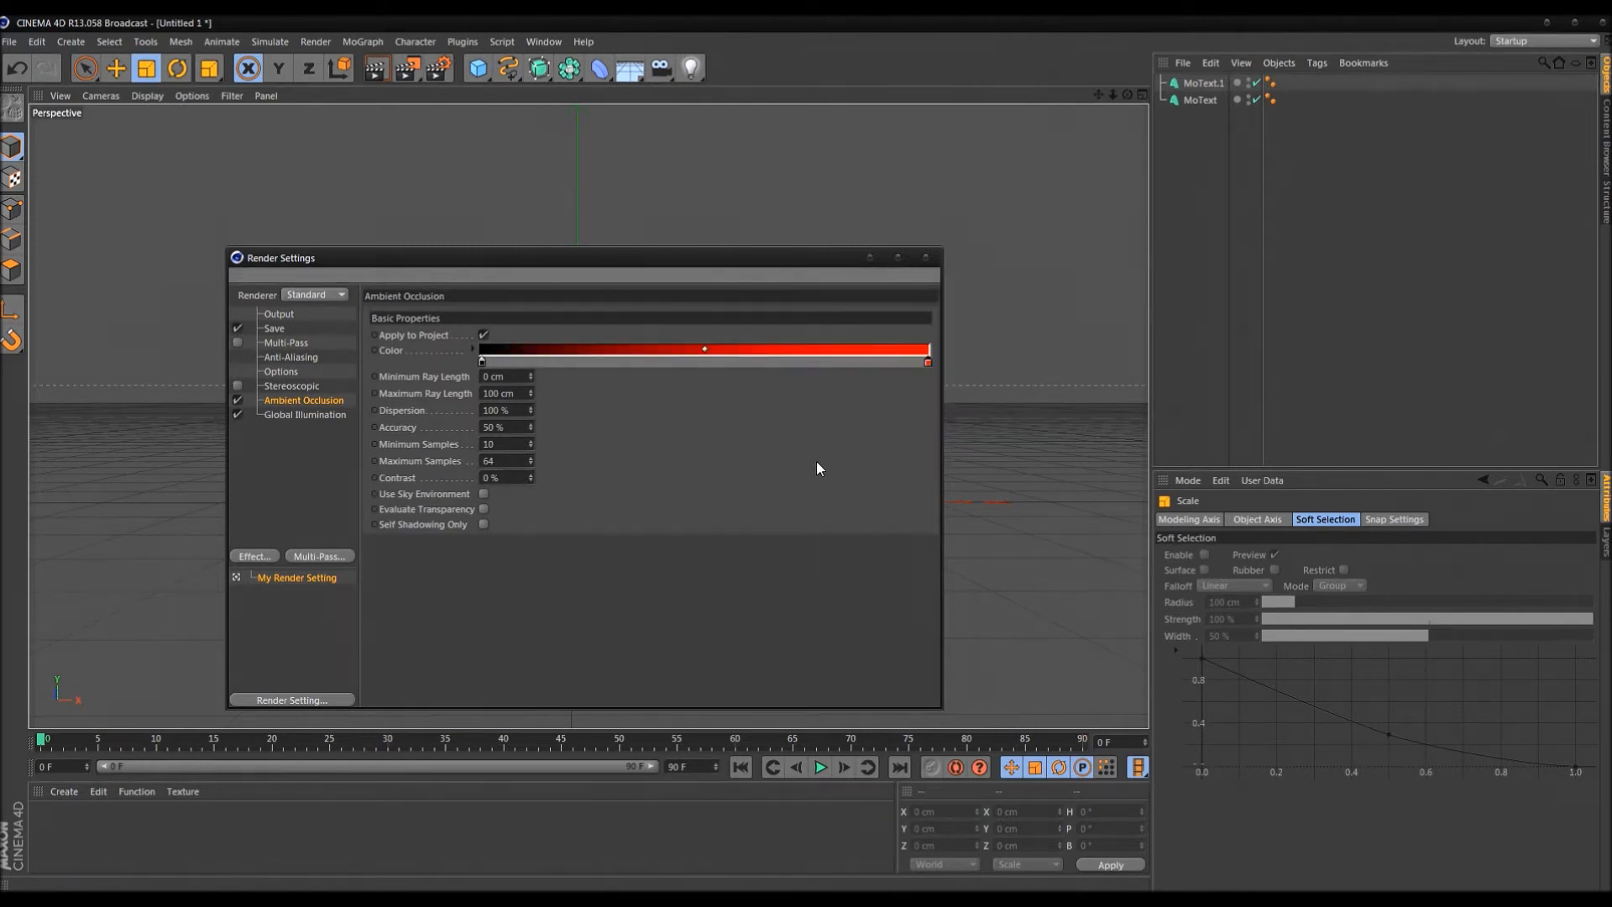
# Close the render settings and start a preview render of the unlit text in the viewport
pyautogui.click(924, 257)
pyautogui.hotkey('ctrl', 'r')
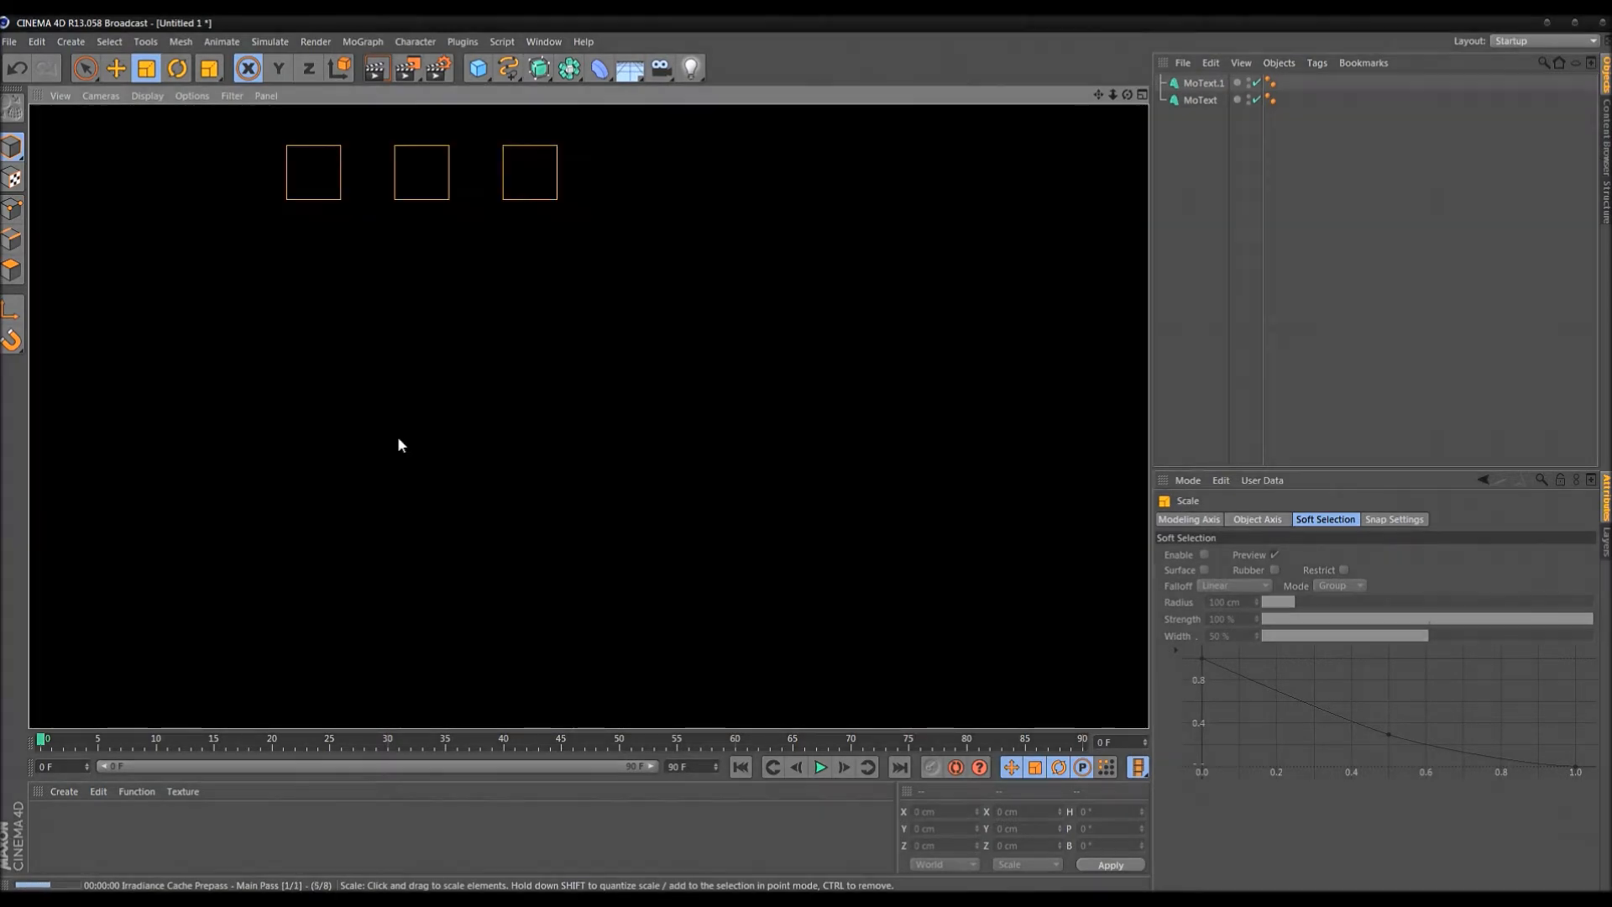
pyautogui.click(396, 436)
# Add an Omni light to the scene
pyautogui.click(690, 68)
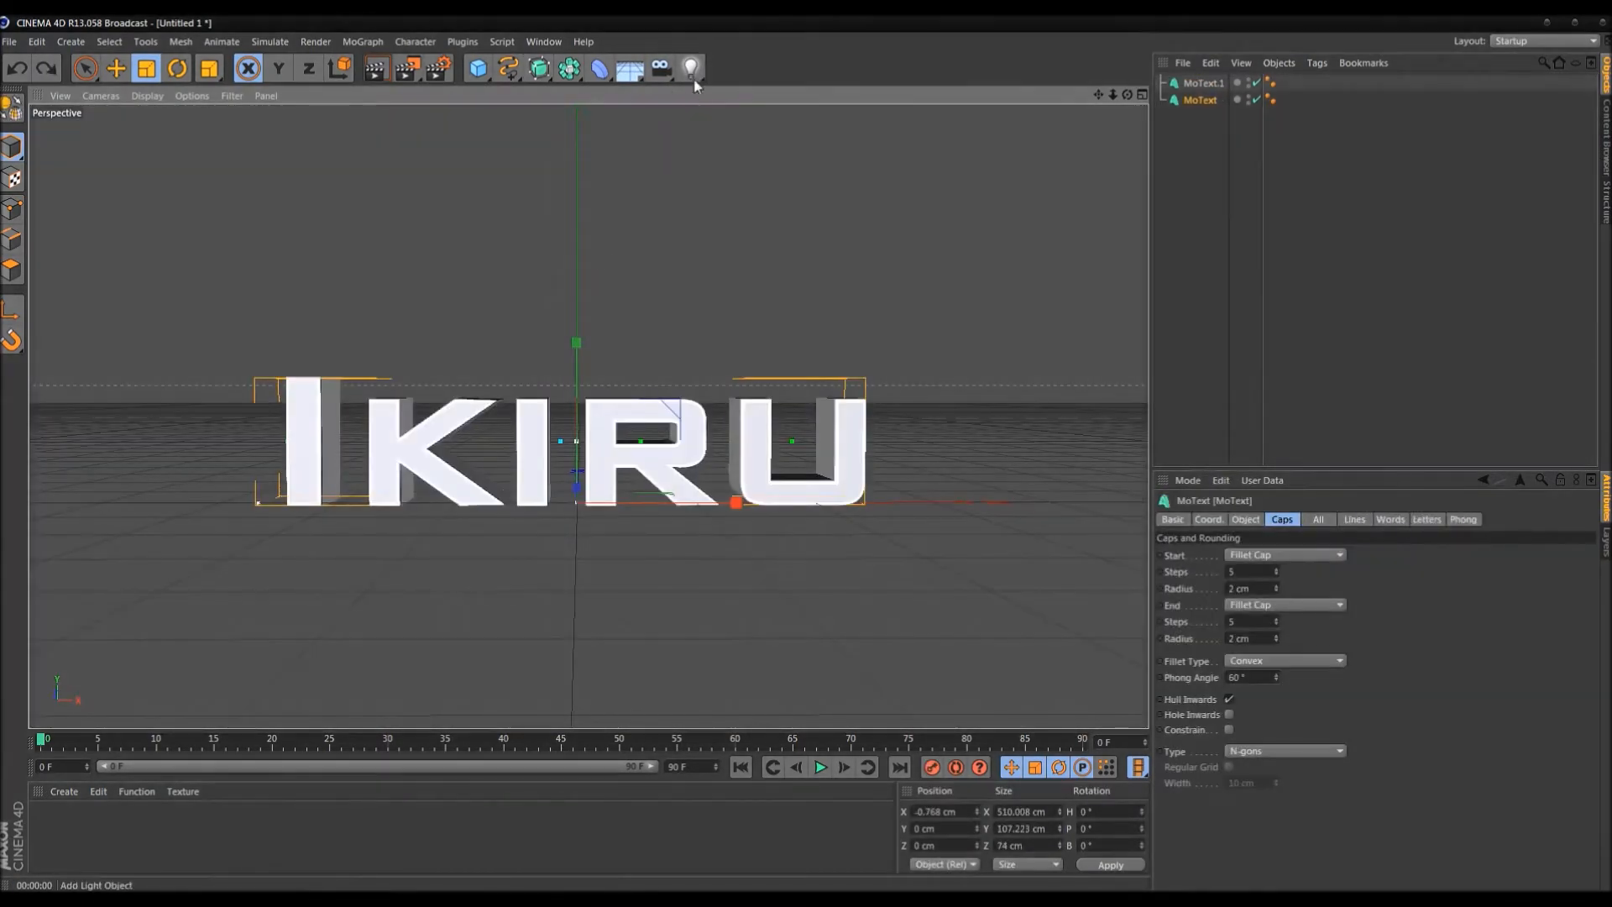
pyautogui.click(690, 68)
pyautogui.click(756, 95)
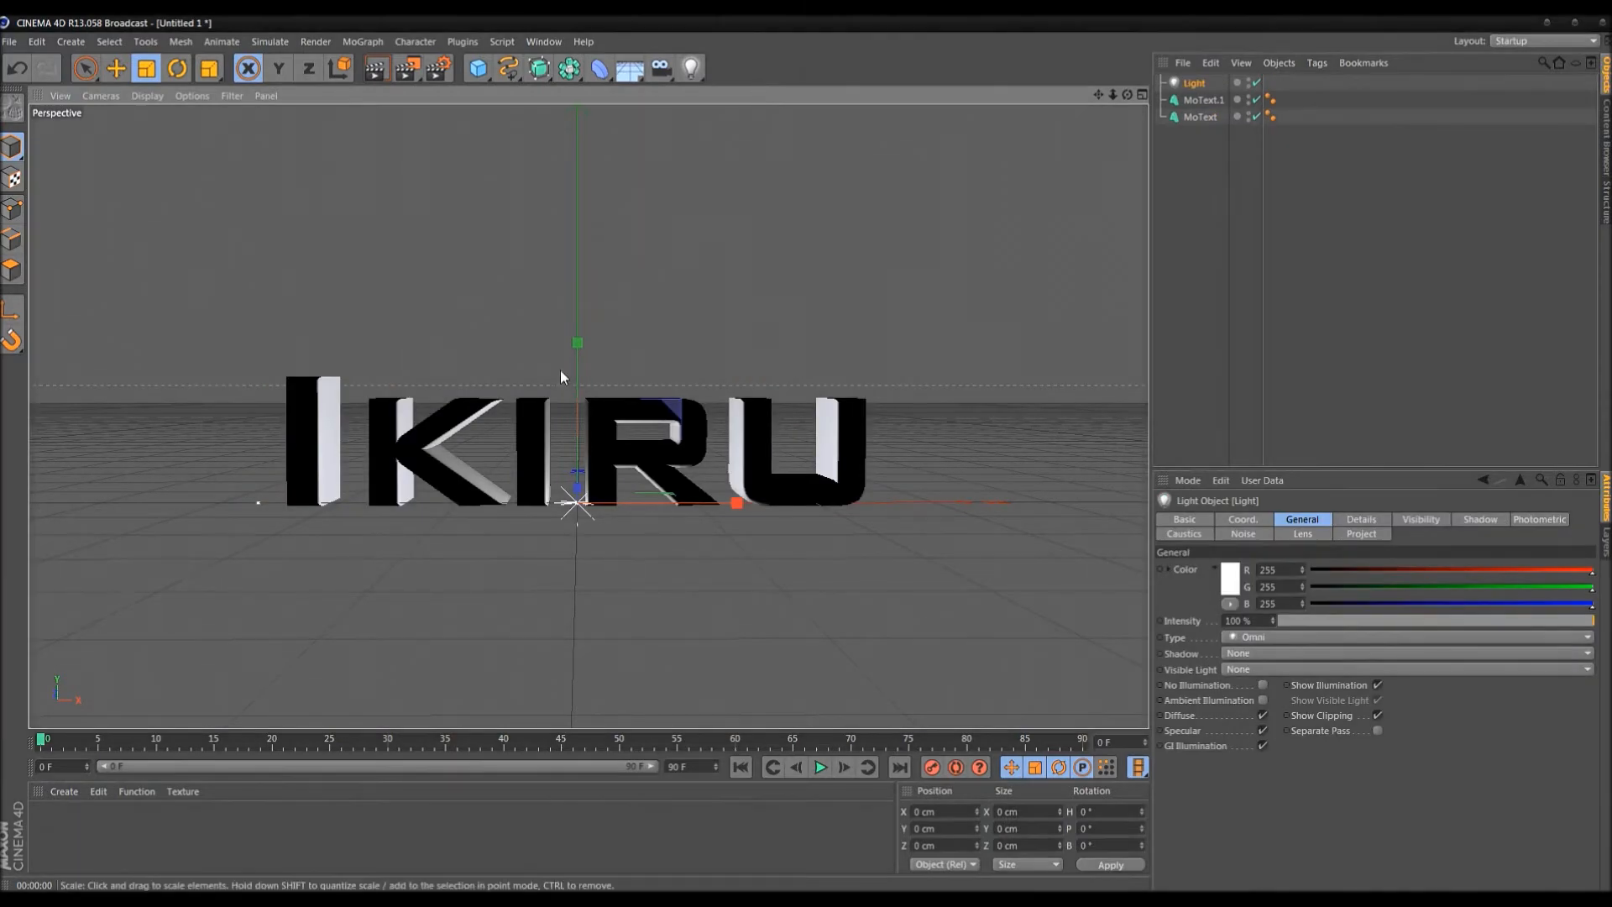
# Move the light above and in front of the text, to about Y 198 cm and Z -122 cm
pyautogui.press('e')
pyautogui.moveTo(579, 348); pyautogui.dragTo(588, 173)
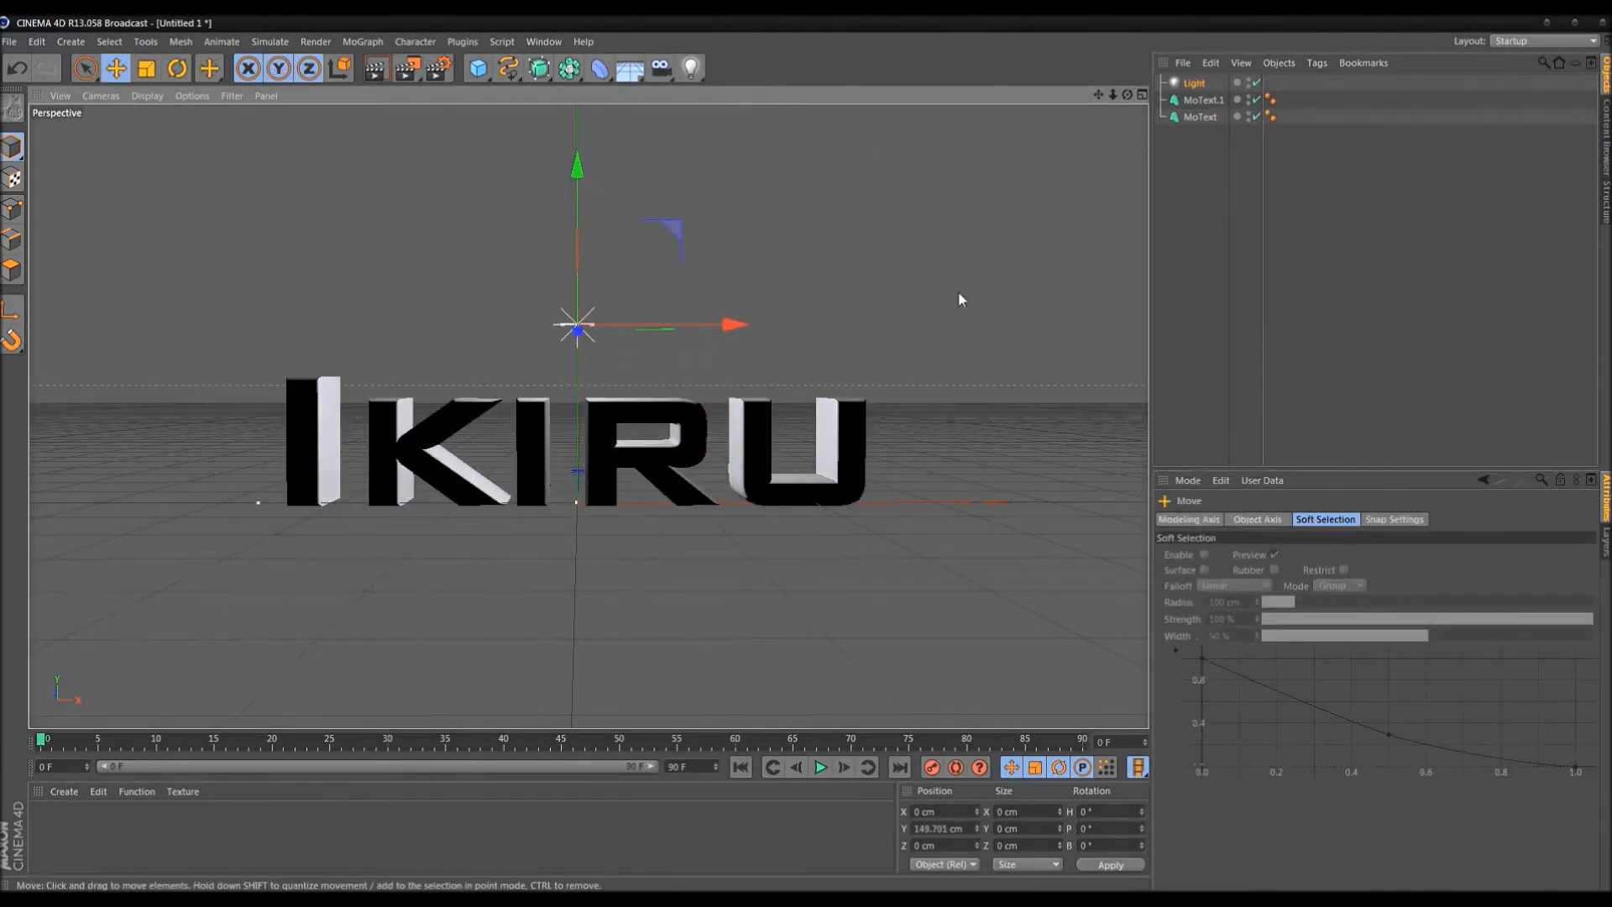
pyautogui.keyDown('alt'); pyautogui.moveTo(960, 303); pyautogui.dragTo(912, 228); pyautogui.keyUp('alt')
pyautogui.moveTo(750, 264); pyautogui.dragTo(650, 294)
pyautogui.moveTo(573, 172); pyautogui.dragTo(578, 111)
pyautogui.keyDown('alt'); pyautogui.moveTo(846, 218); pyautogui.dragTo(714, 259); pyautogui.keyUp('alt')
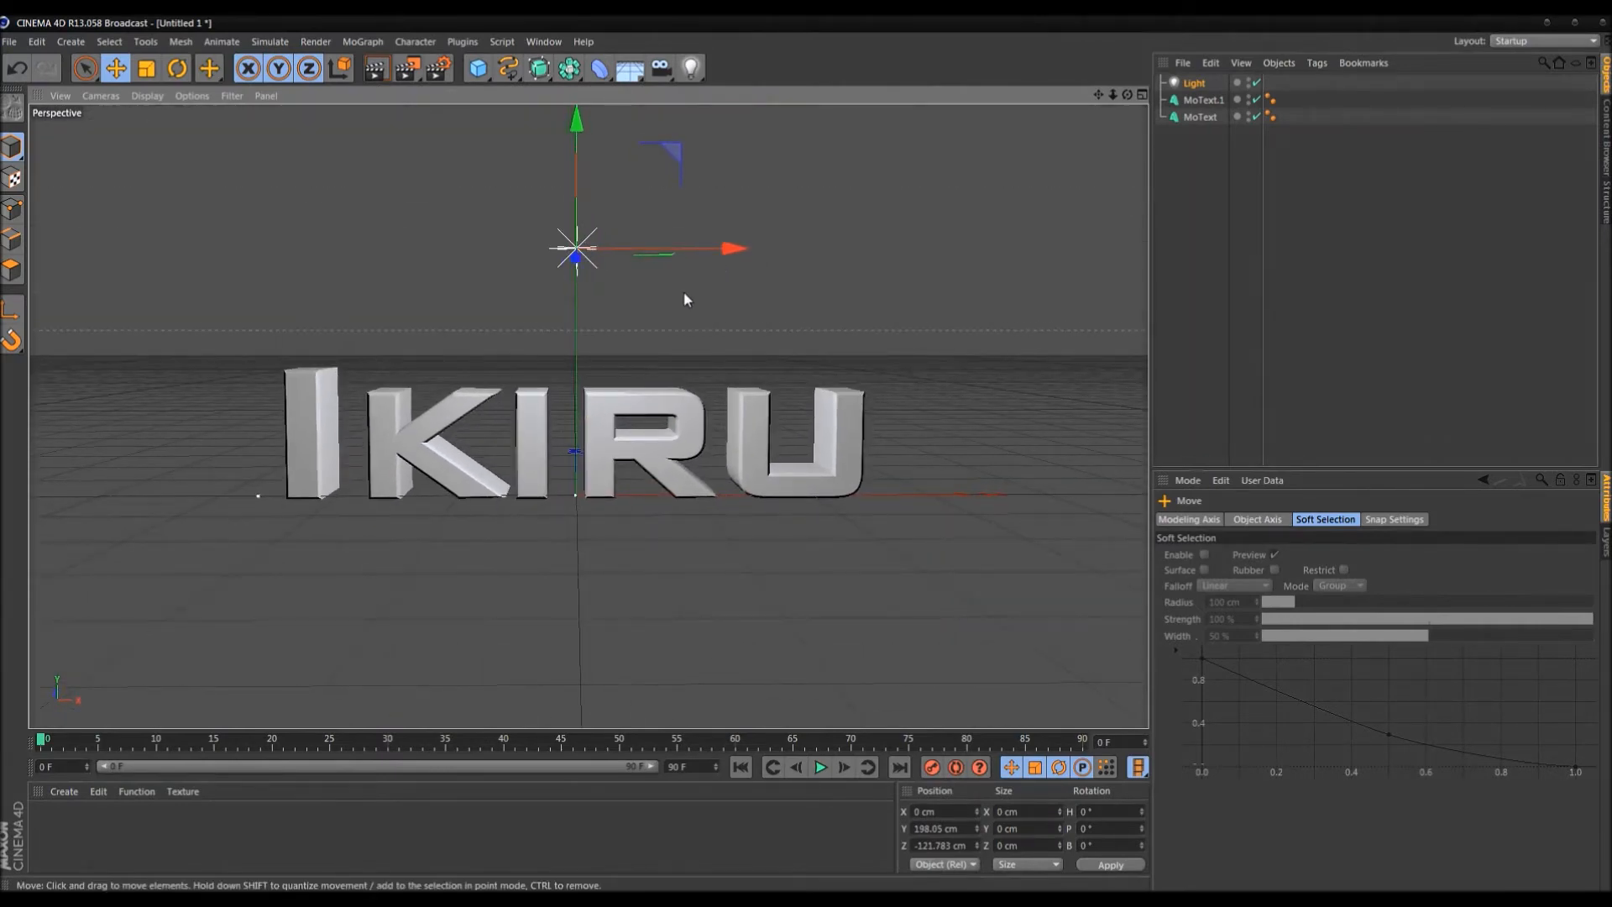
pyautogui.keyDown('alt'); pyautogui.moveTo(754, 333); pyautogui.dragTo(753, 350); pyautogui.keyUp('alt')
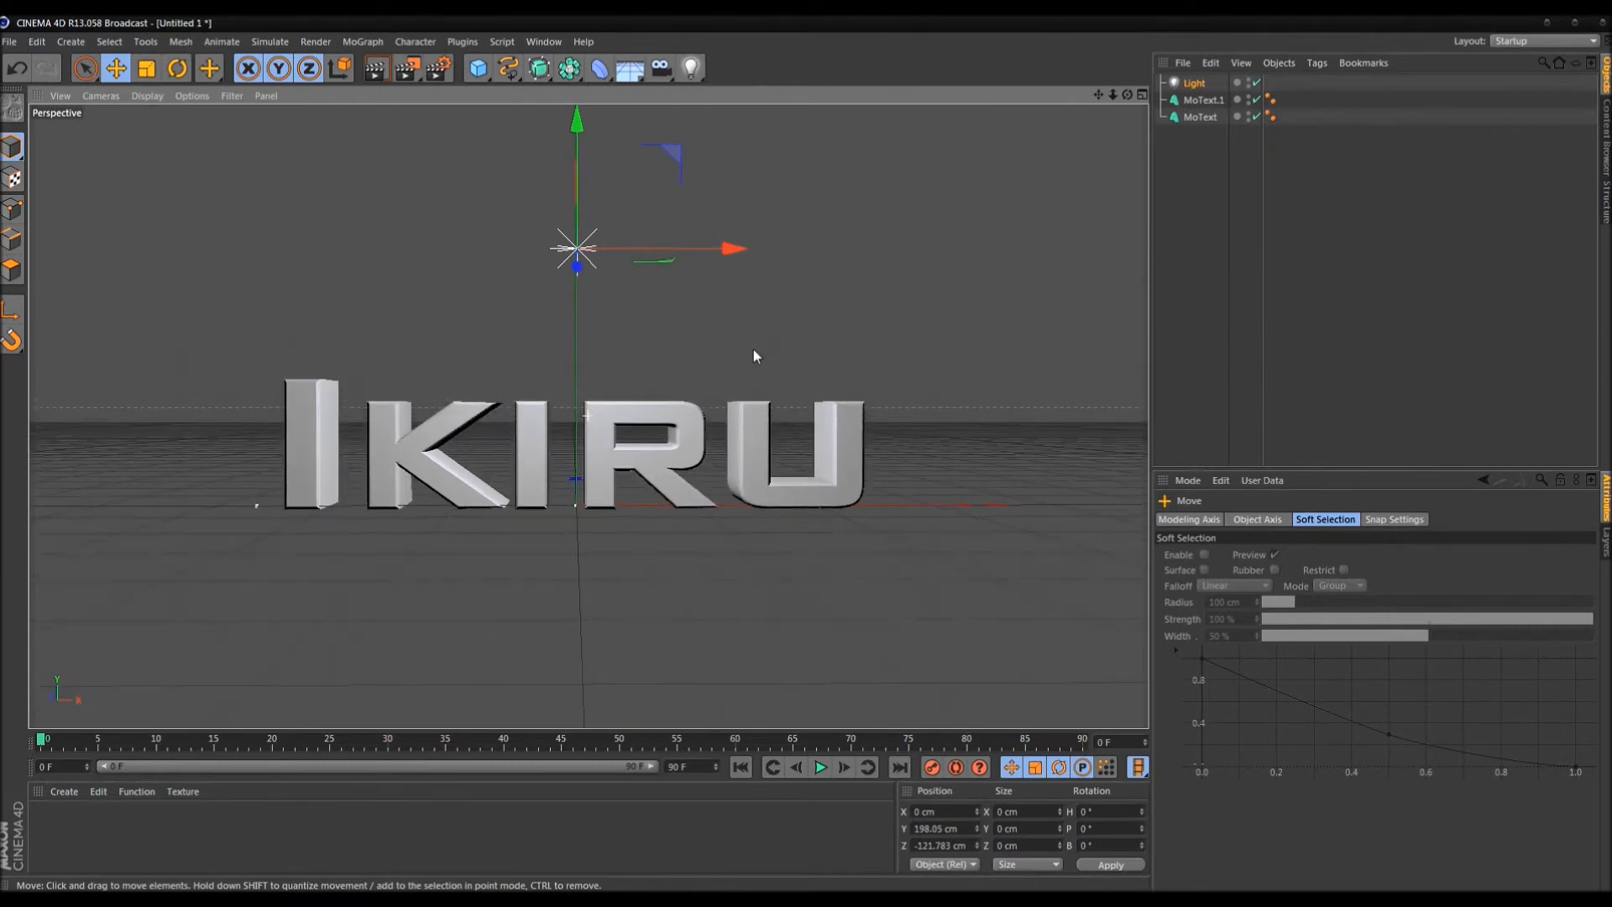
# Deselect the light and preview the lit text with a viewport render
pyautogui.click(1206, 345)
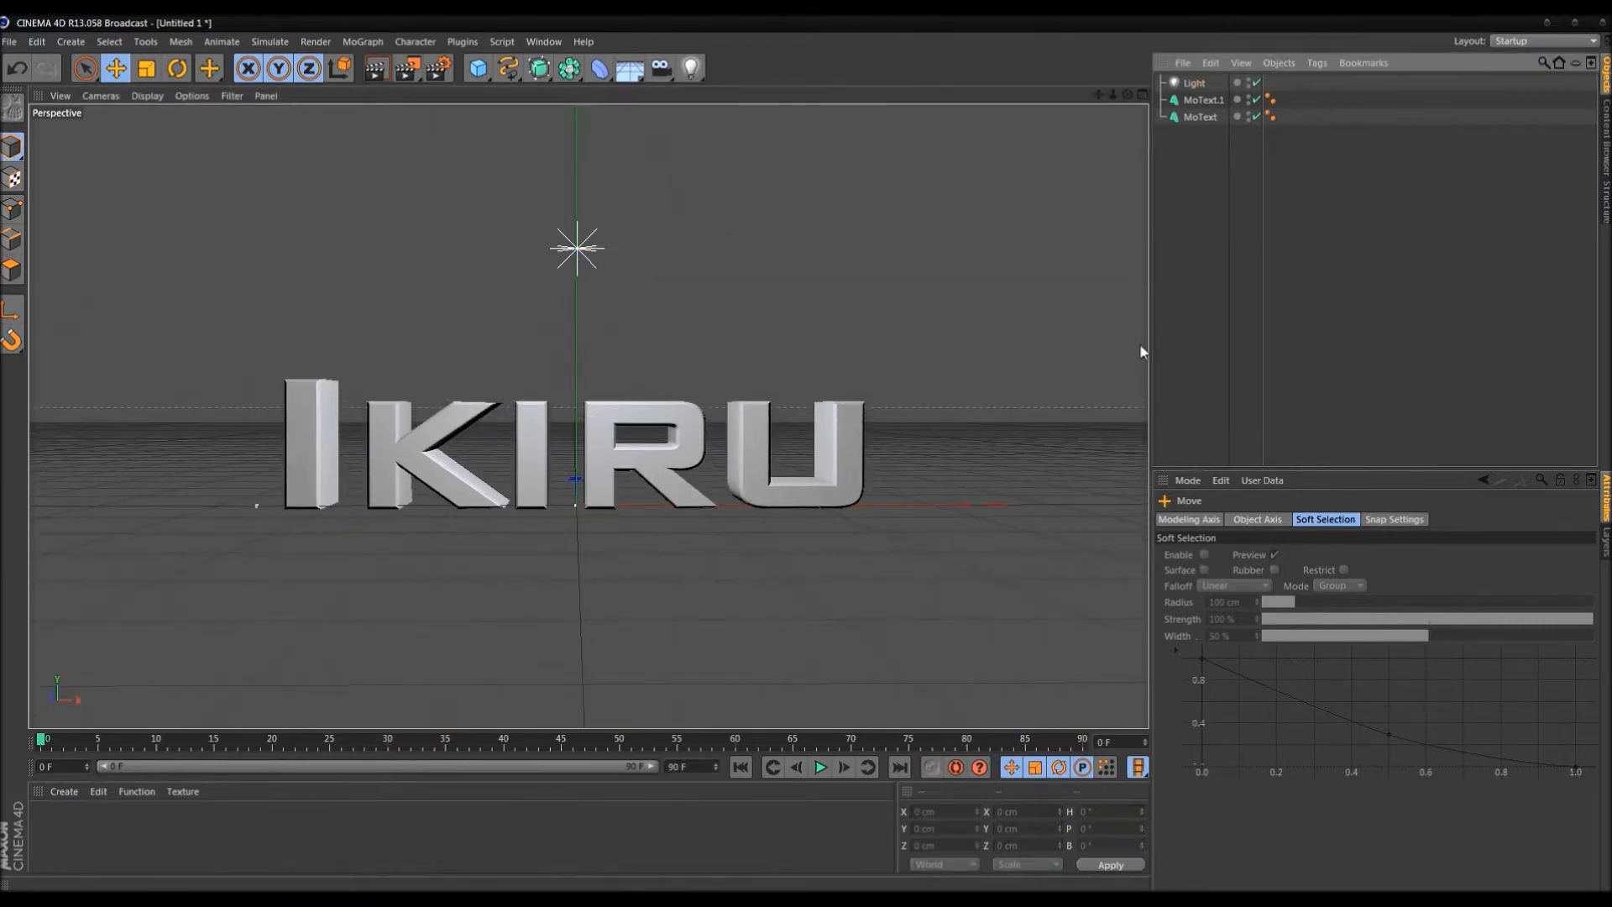
pyautogui.click(380, 69)
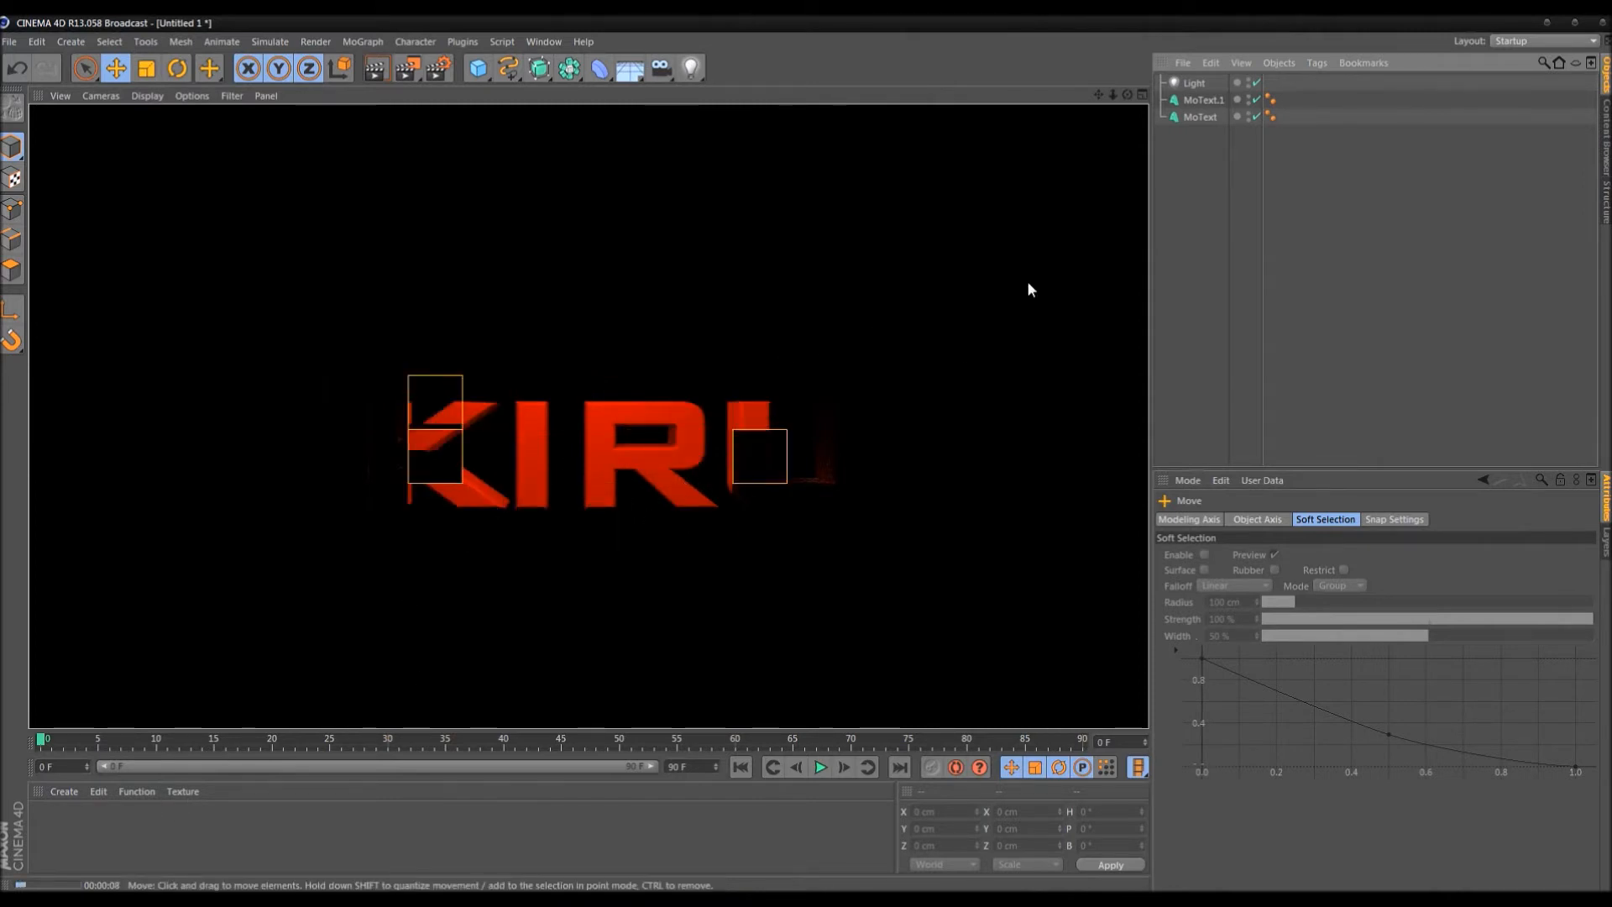
pyautogui.click(536, 472)
# Change the red end of the ambient occlusion colour gradient to near white
pyautogui.click(438, 67)
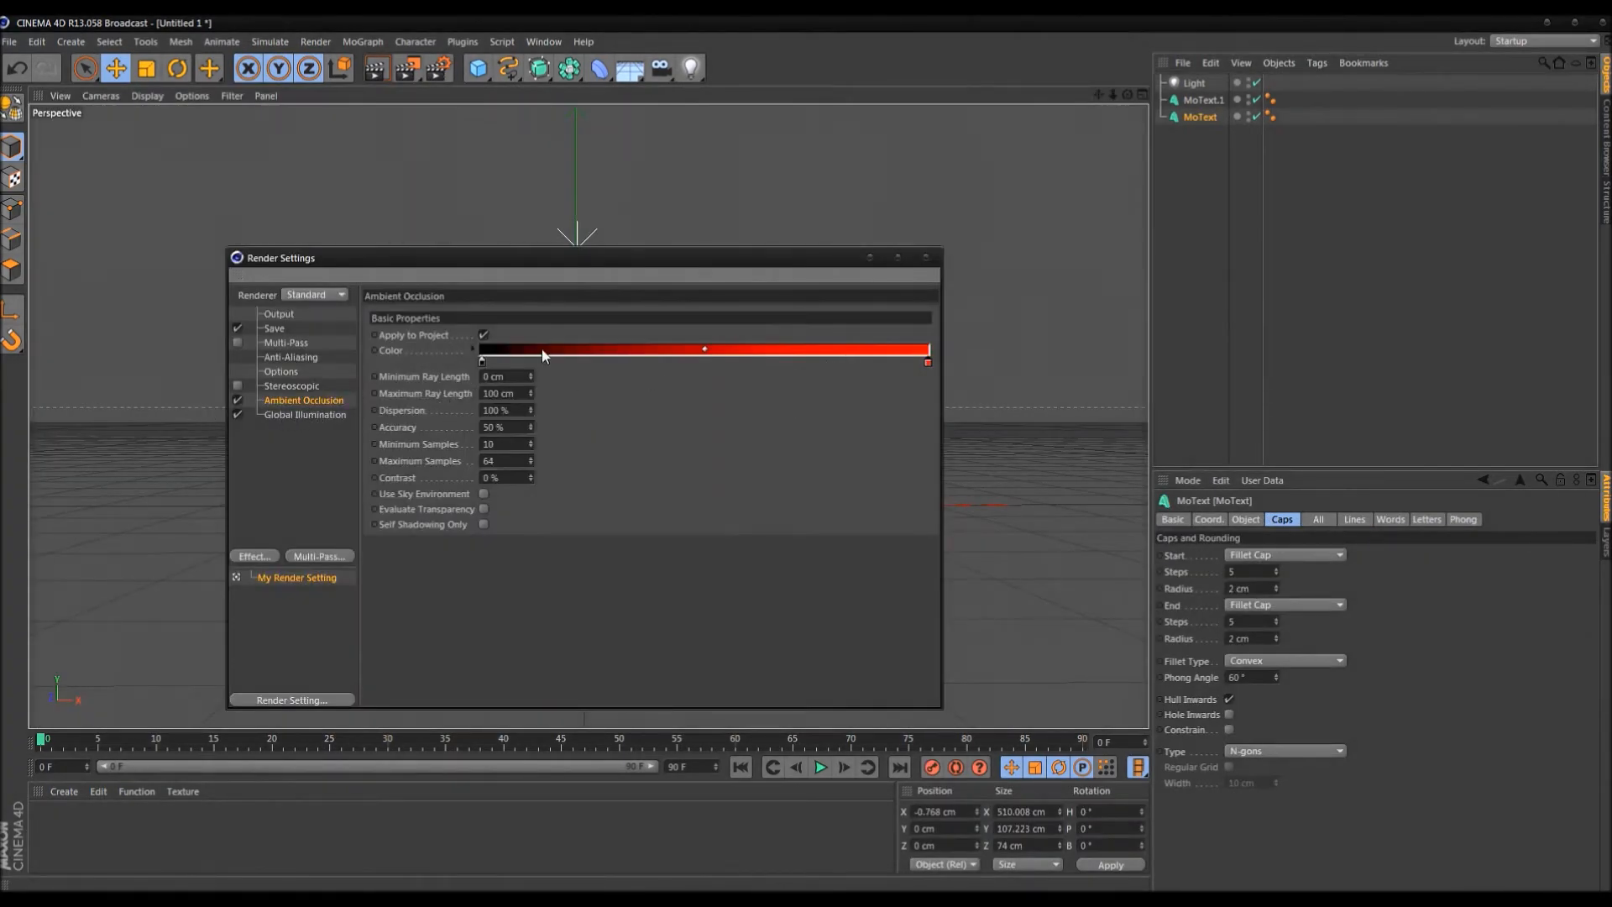
pyautogui.doubleClick(928, 362)
pyautogui.moveTo(880, 329); pyautogui.dragTo(833, 308)
pyautogui.click(894, 440)
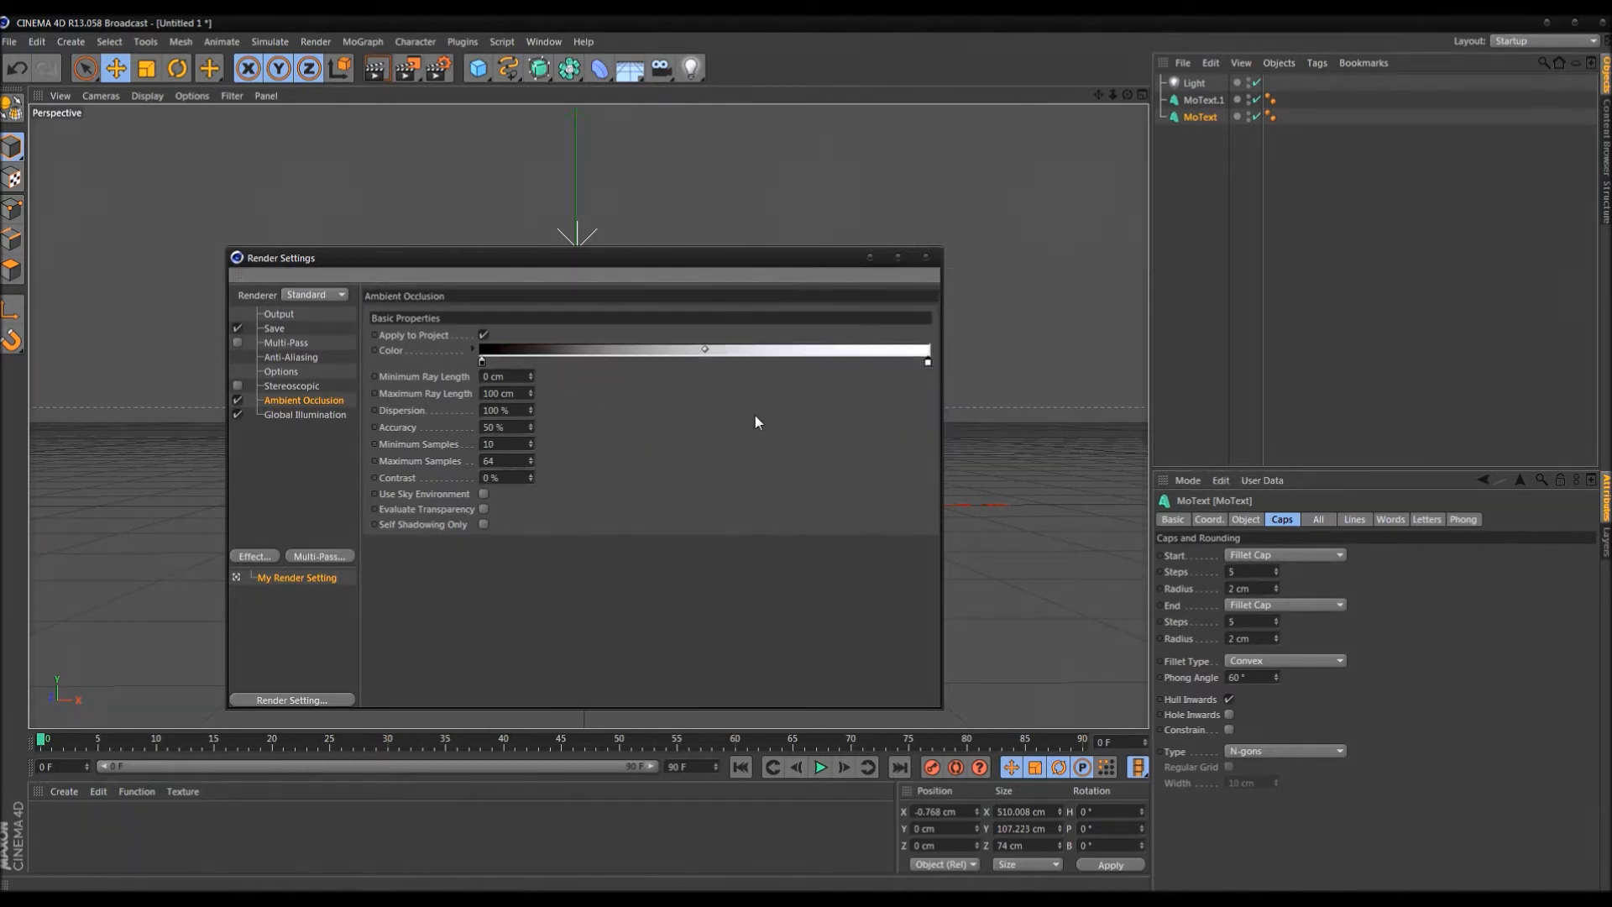
# Close the render settings and preview the text with the whitened ambient occlusion in the viewport
pyautogui.click(926, 256)
pyautogui.click(376, 67)
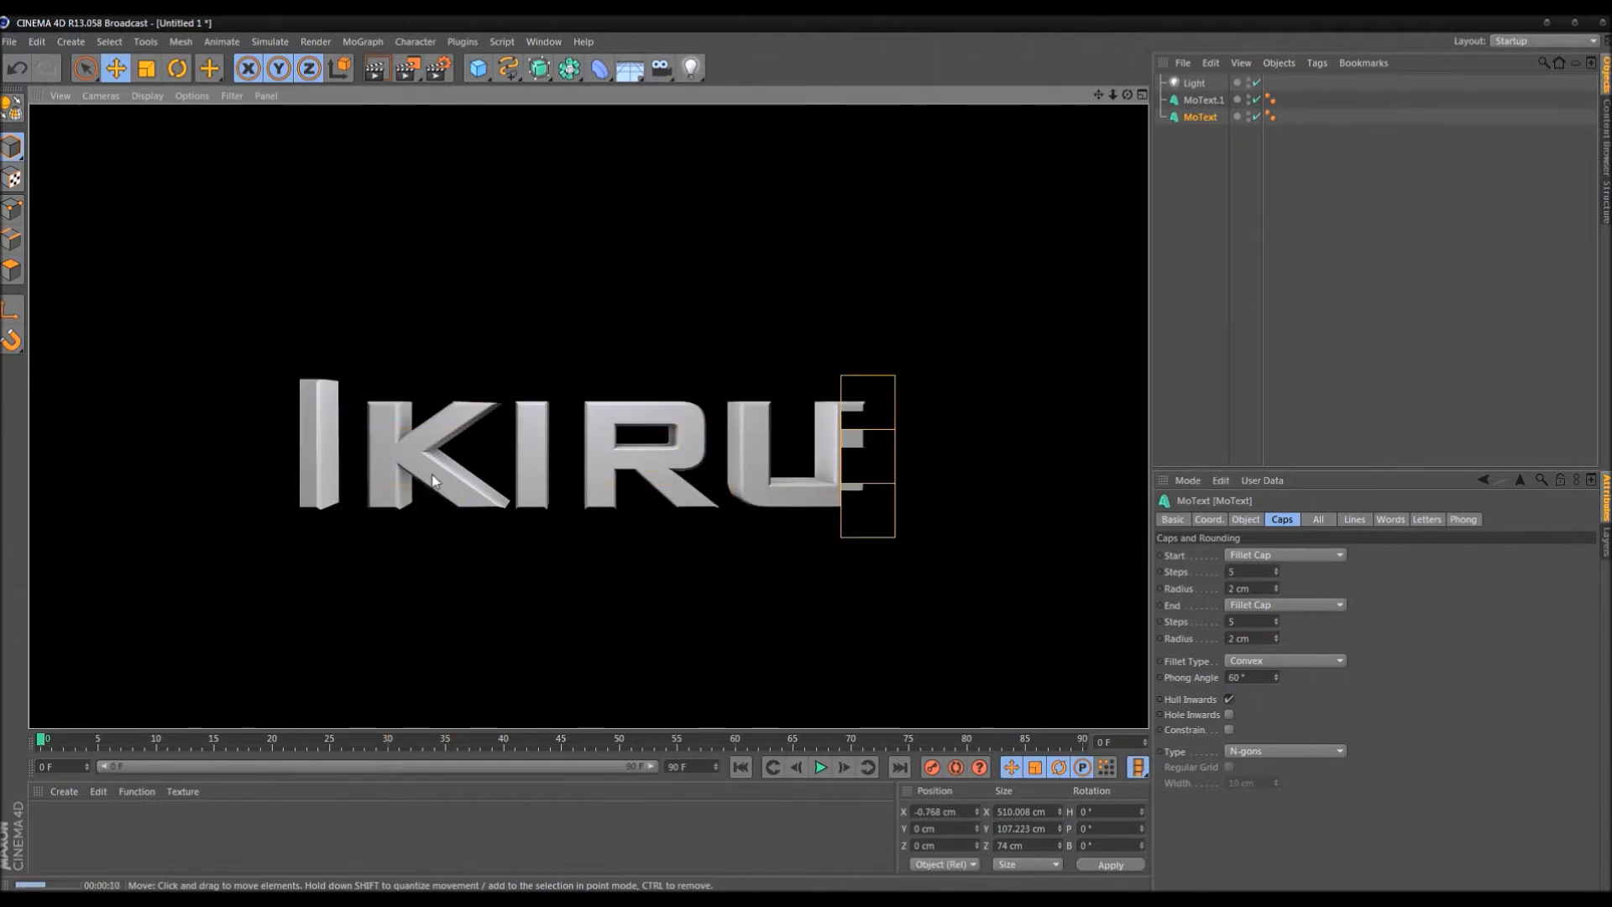
pyautogui.click(460, 346)
pyautogui.click(686, 264)
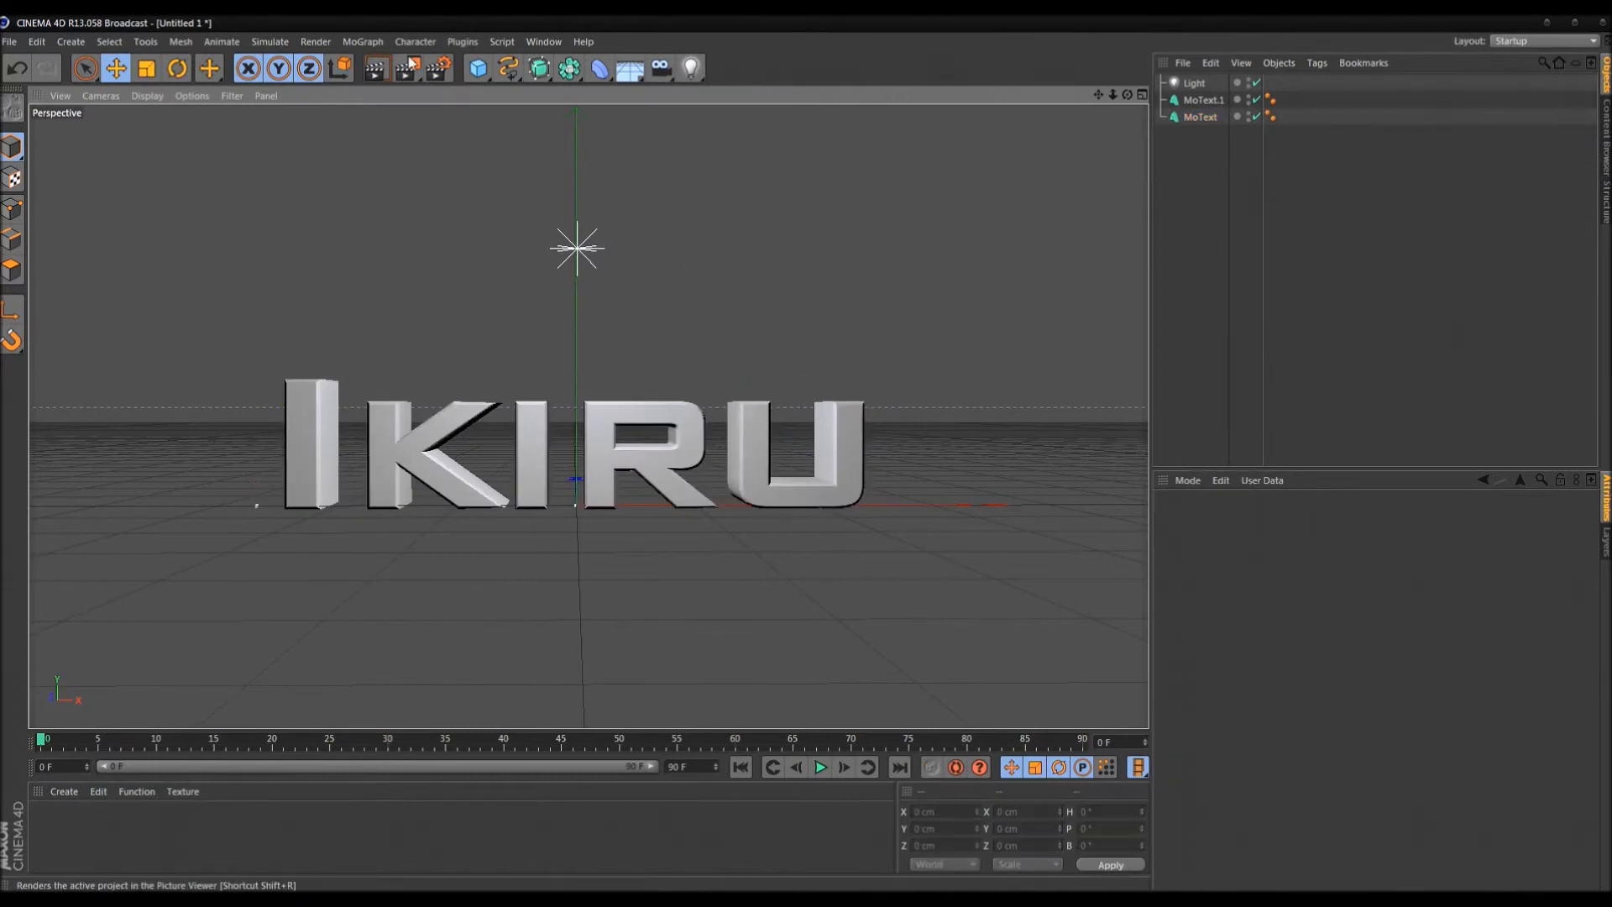
# Give the light end of the ambient occlusion gradient a very pale warm tint with a hue of 40°
pyautogui.click(439, 69)
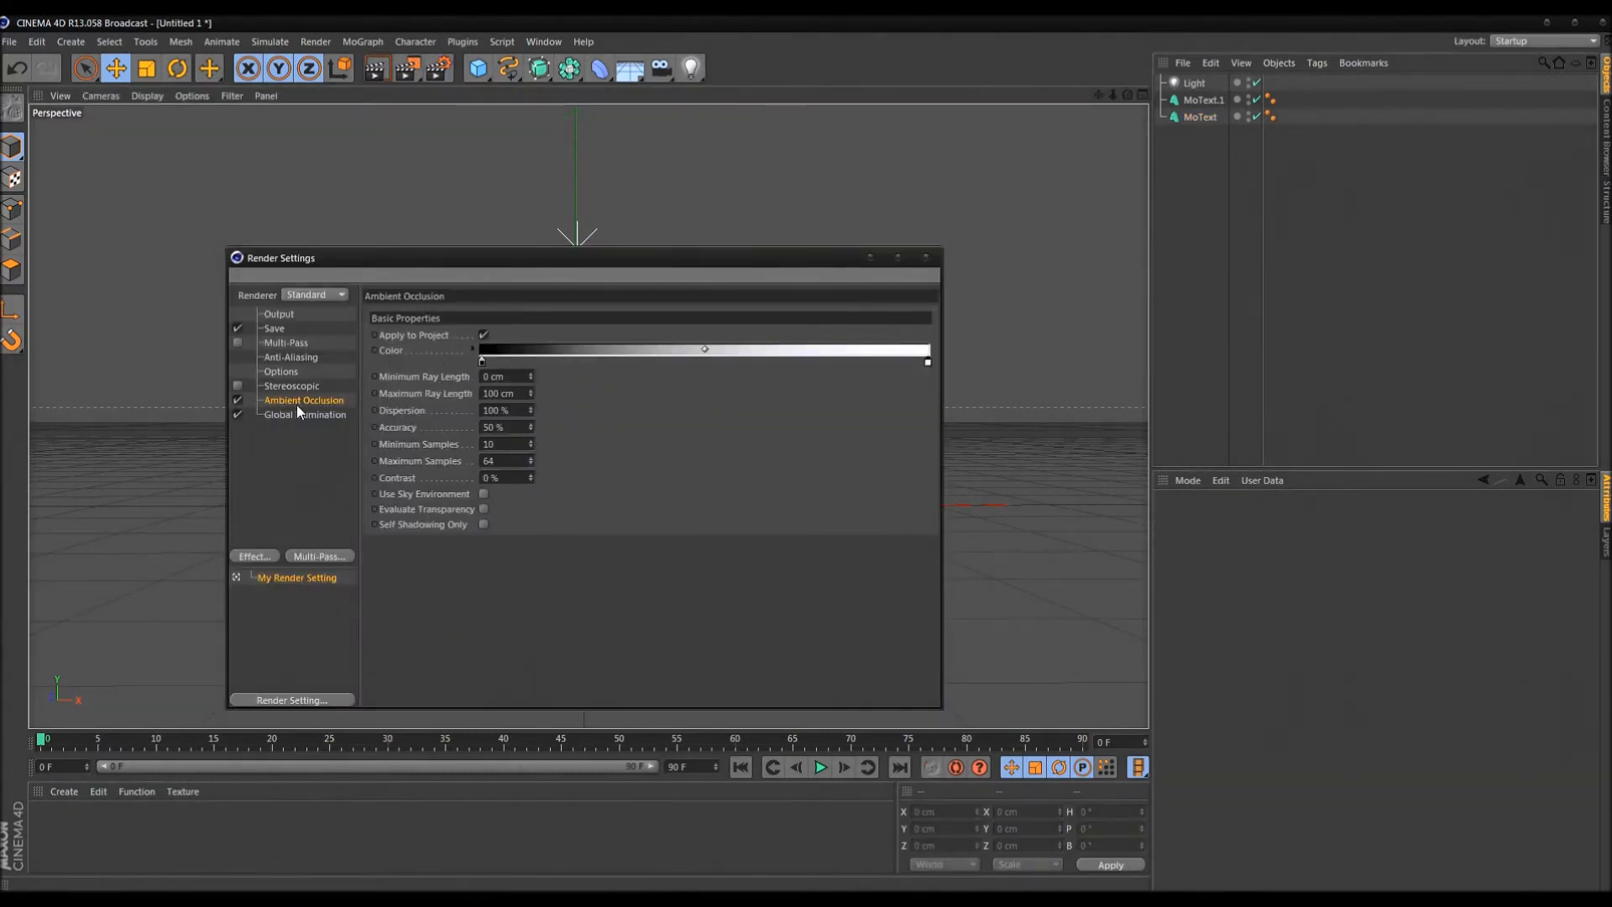
pyautogui.doubleClick(927, 362)
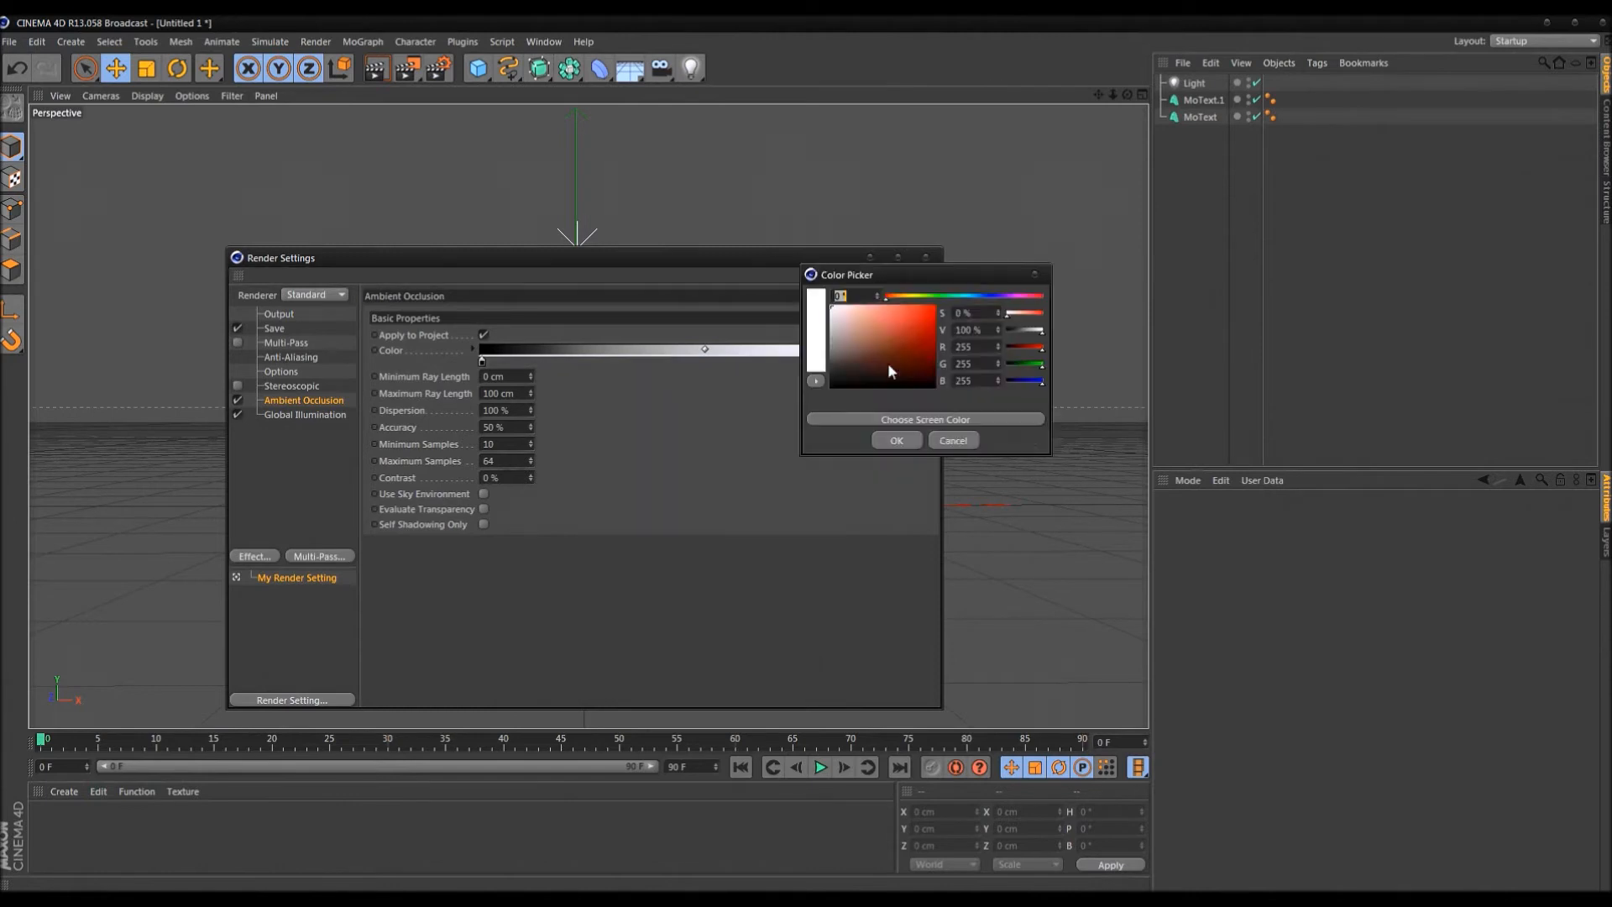
pyautogui.click(890, 296)
pyautogui.moveTo(895, 300); pyautogui.dragTo(907, 307)
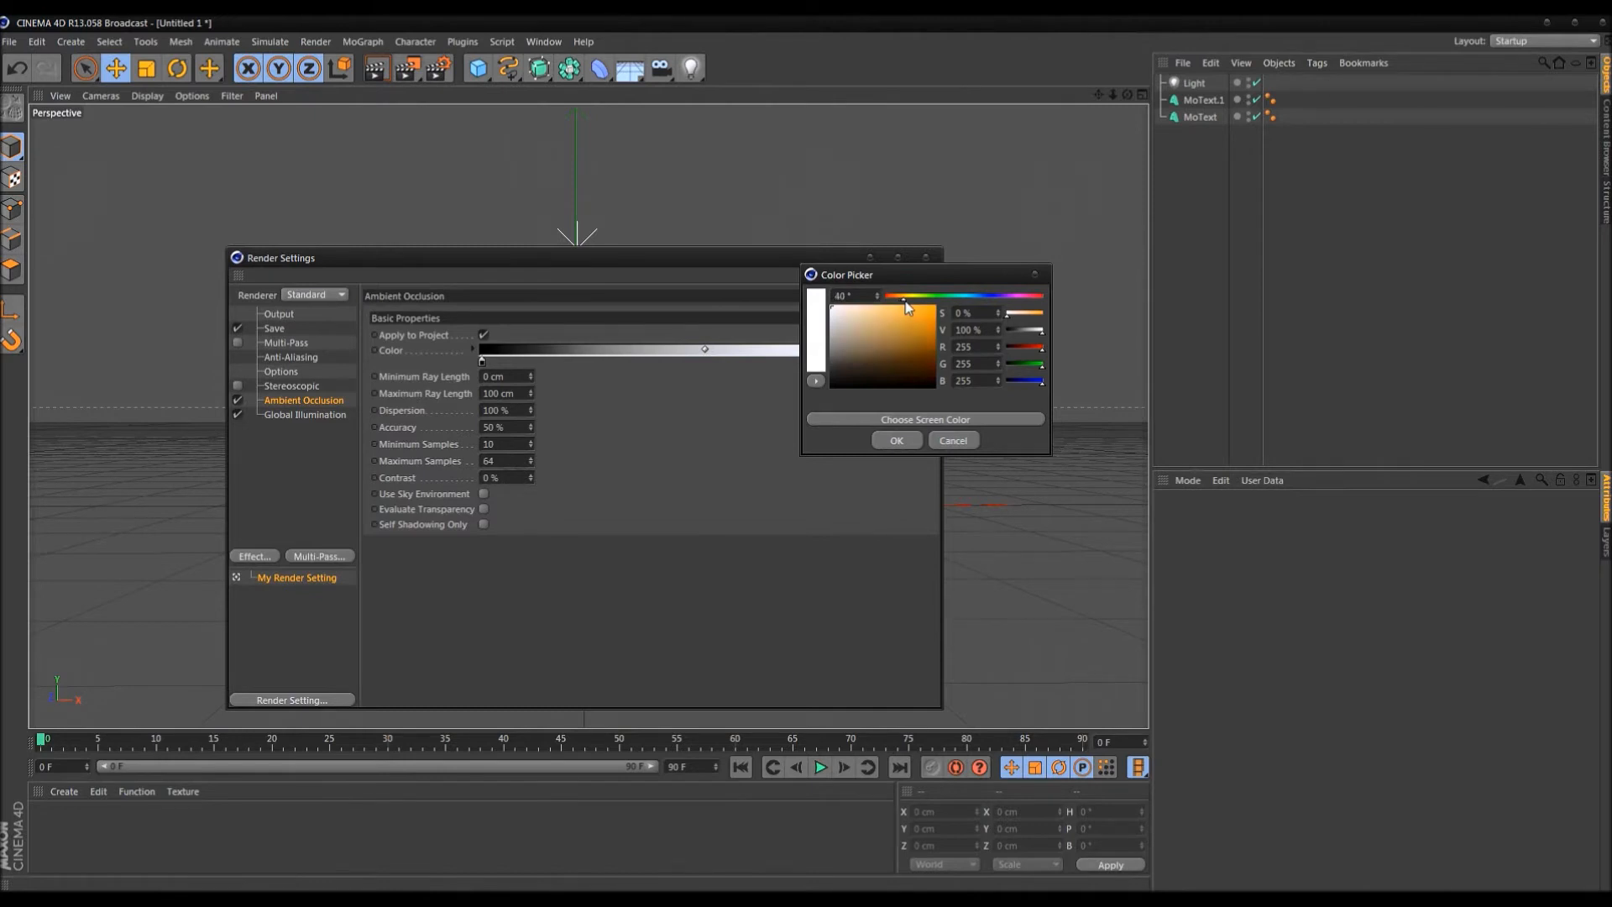
pyautogui.click(838, 308)
pyautogui.click(897, 440)
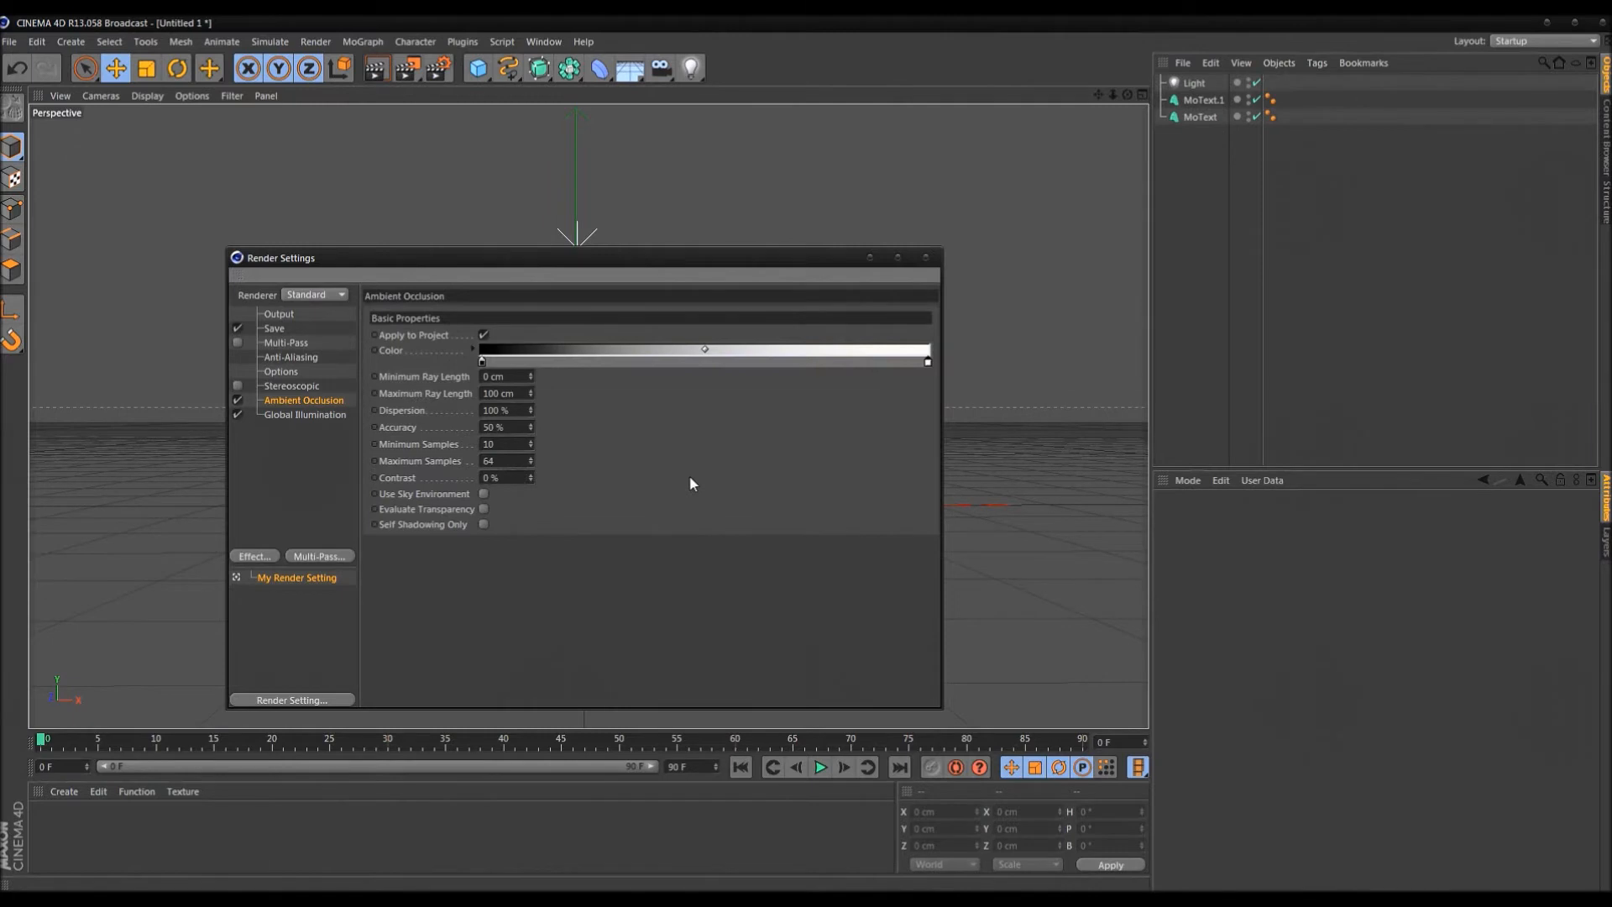
# Close the render settings and preview the text with the warm ambient occlusion tint in the viewport
pyautogui.click(925, 257)
pyautogui.click(375, 68)
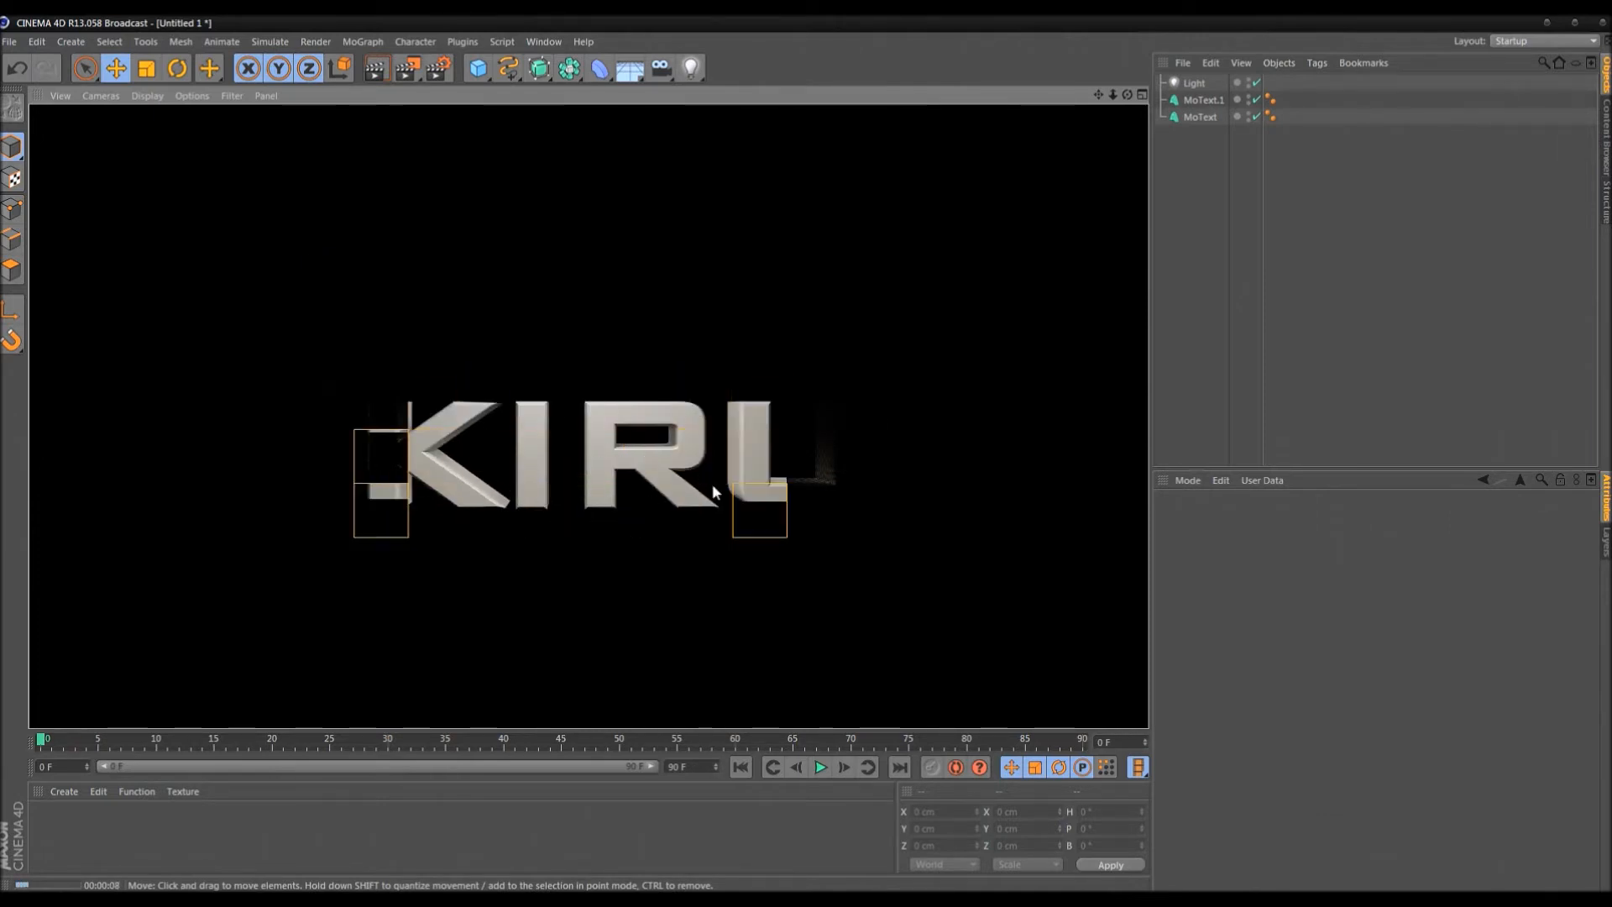
pyautogui.click(484, 315)
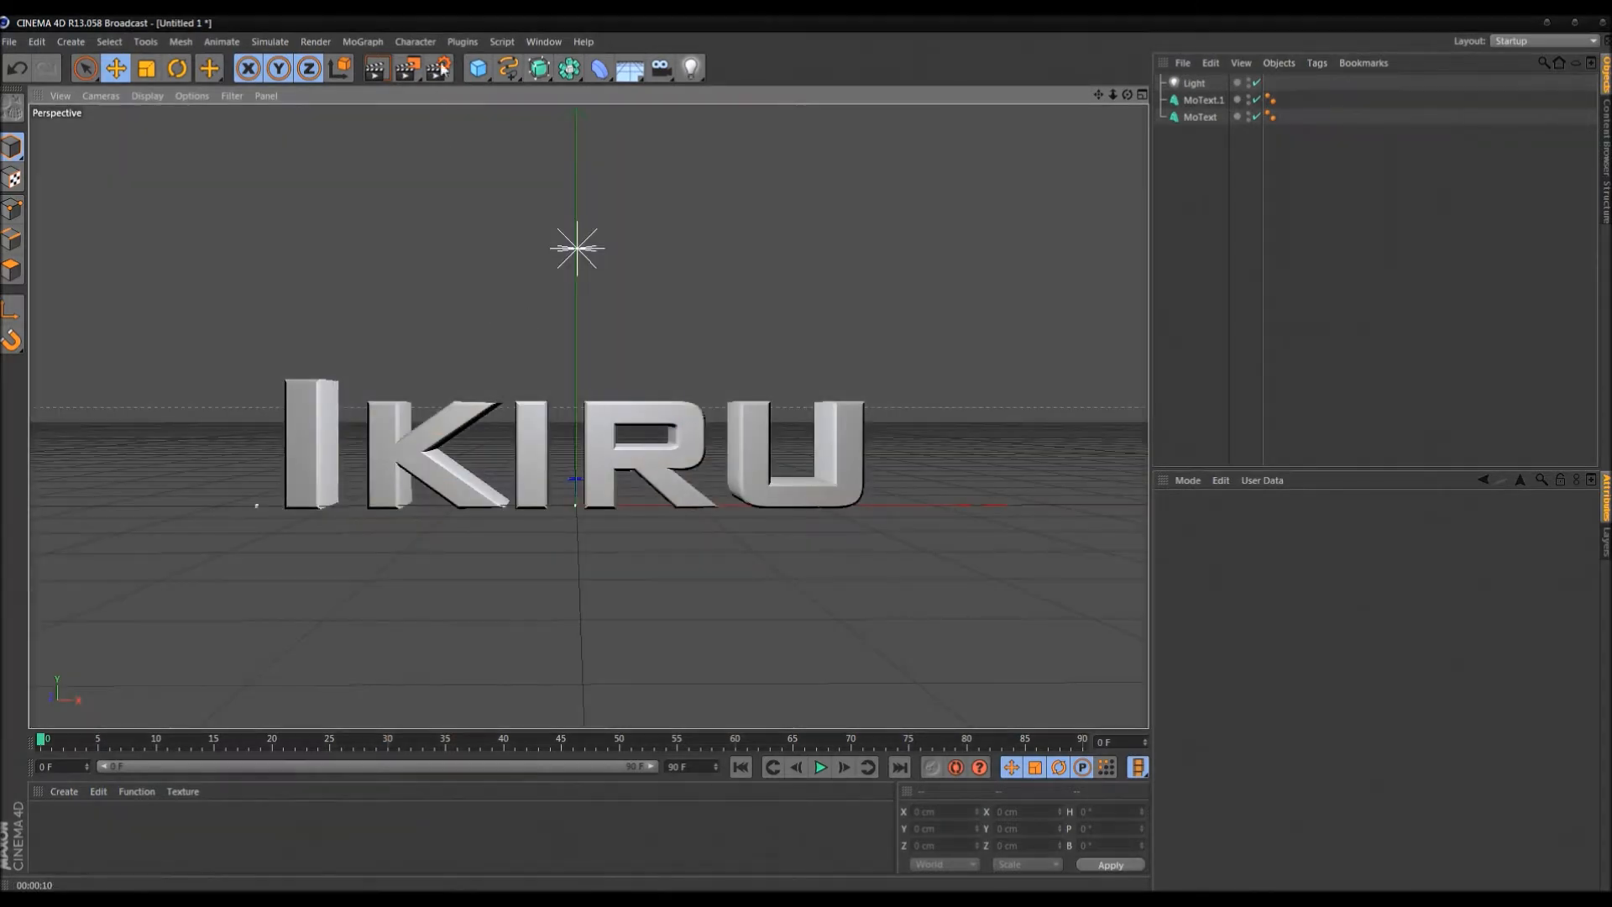
# Reopen the render settings and choose IR (Still Image) as the Global Illumination mode
pyautogui.click(438, 70)
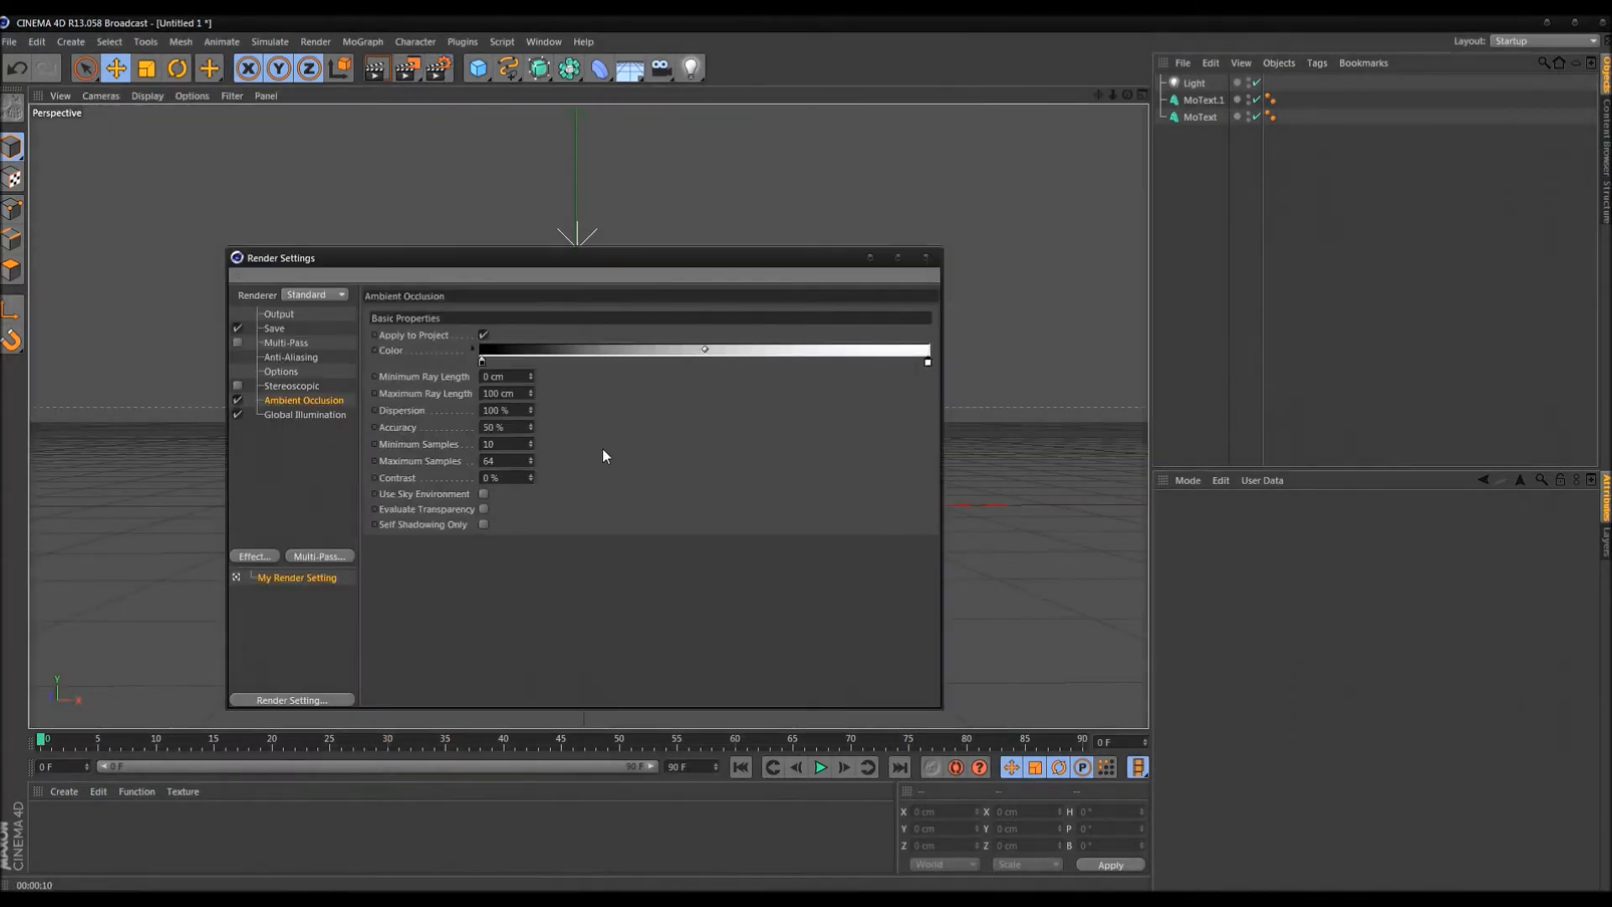
pyautogui.click(330, 414)
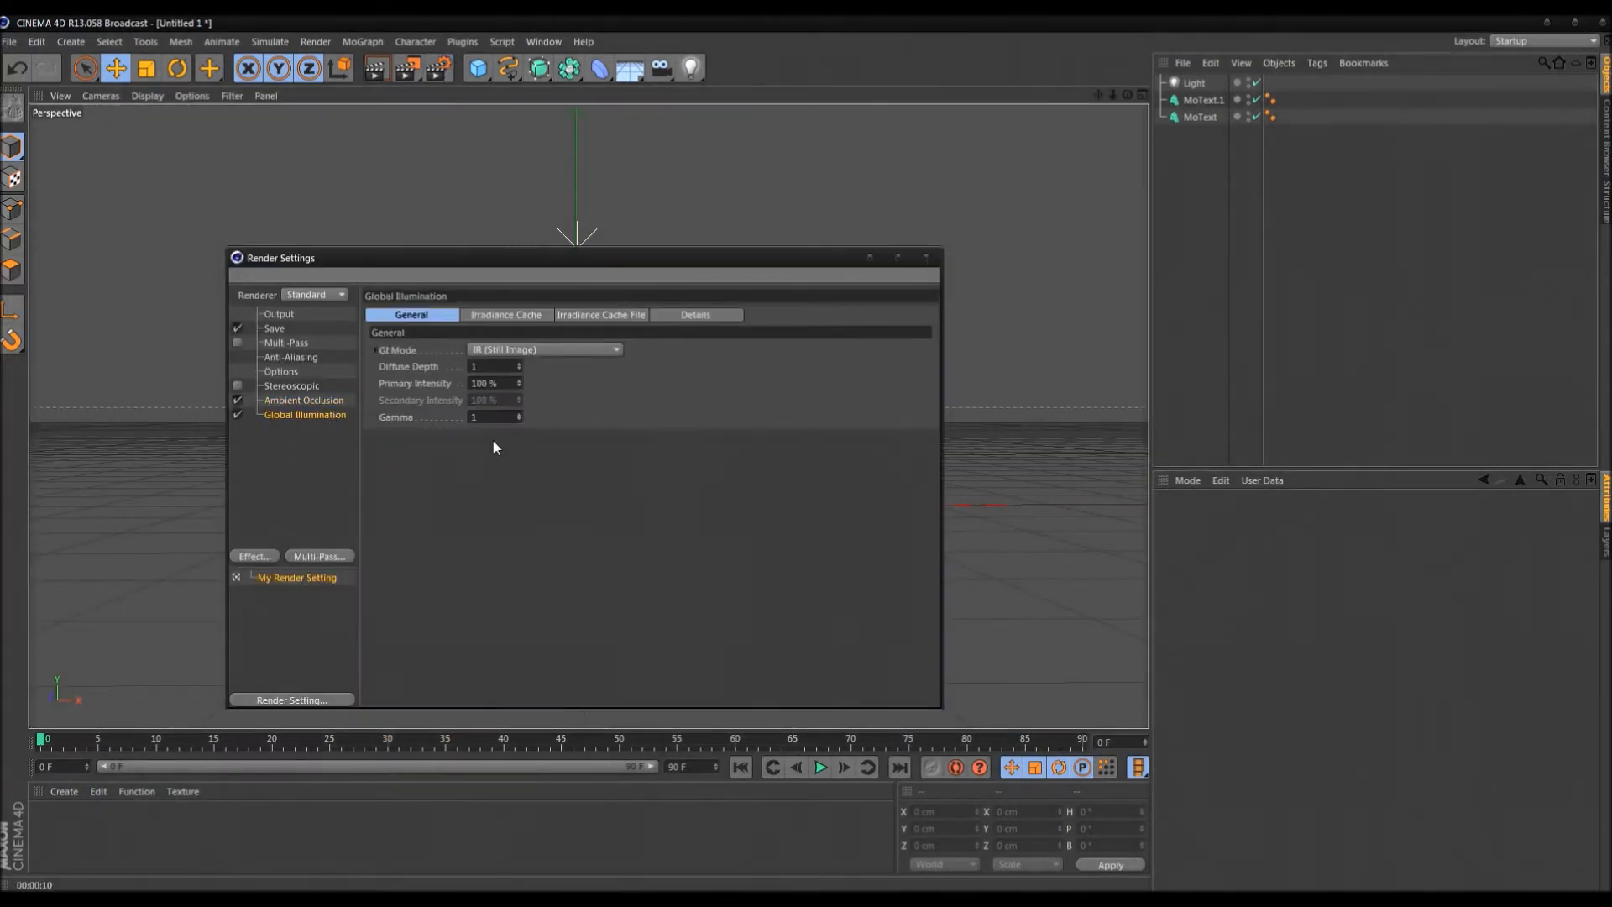
pyautogui.click(511, 348)
pyautogui.click(514, 349)
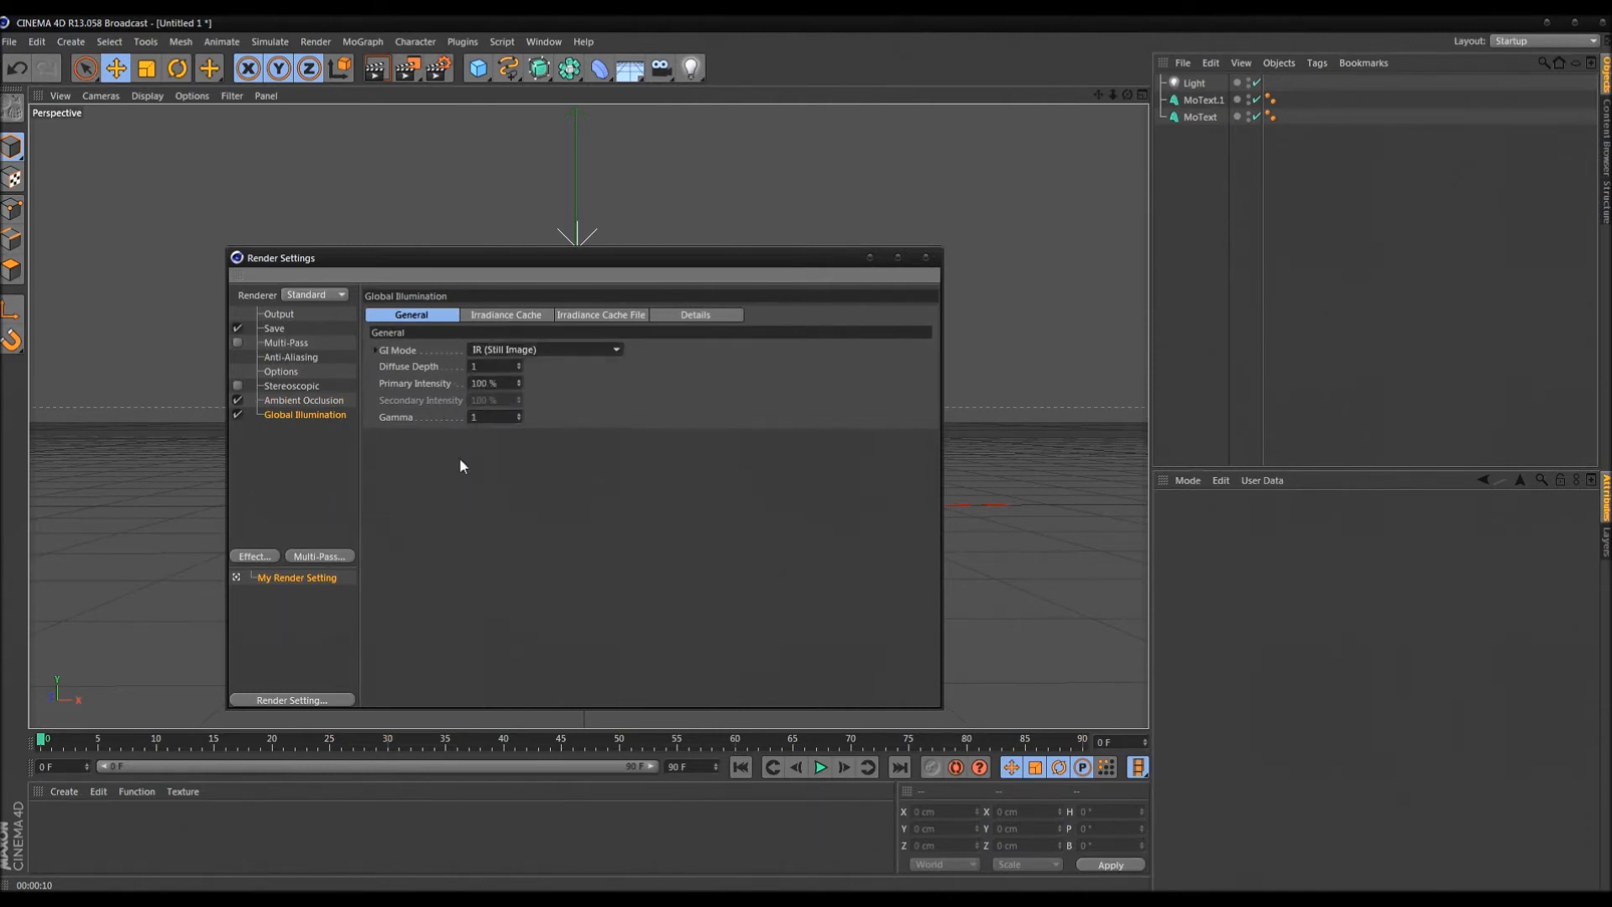
# Set the Global Illumination irradiance cache's stochastic samples to Low
pyautogui.click(502, 316)
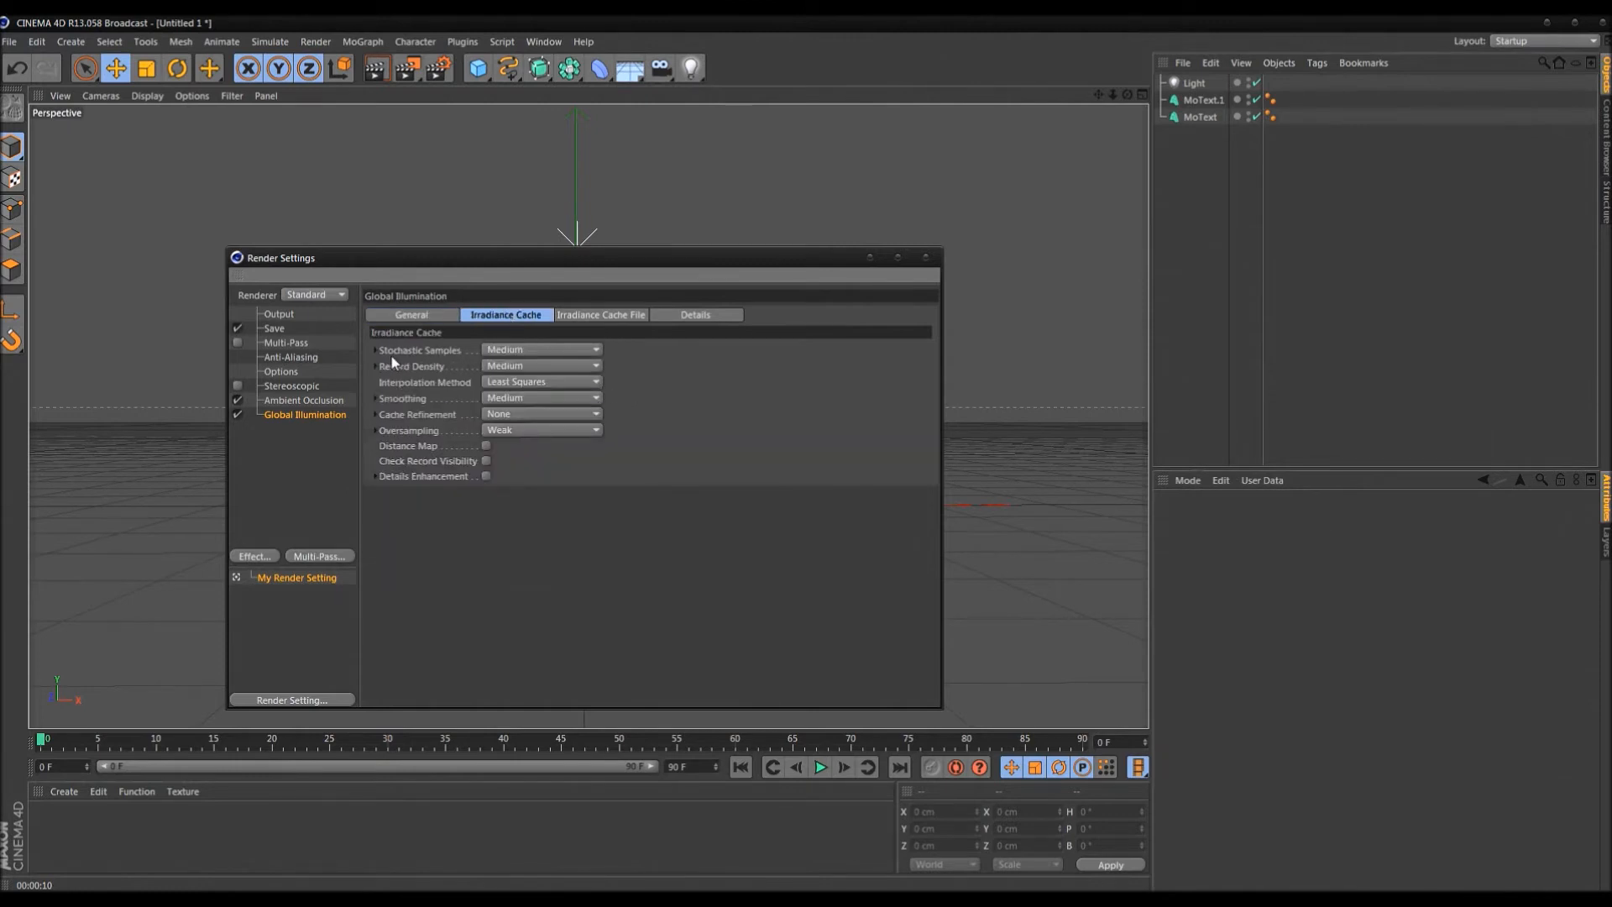
pyautogui.click(504, 349)
pyautogui.click(521, 400)
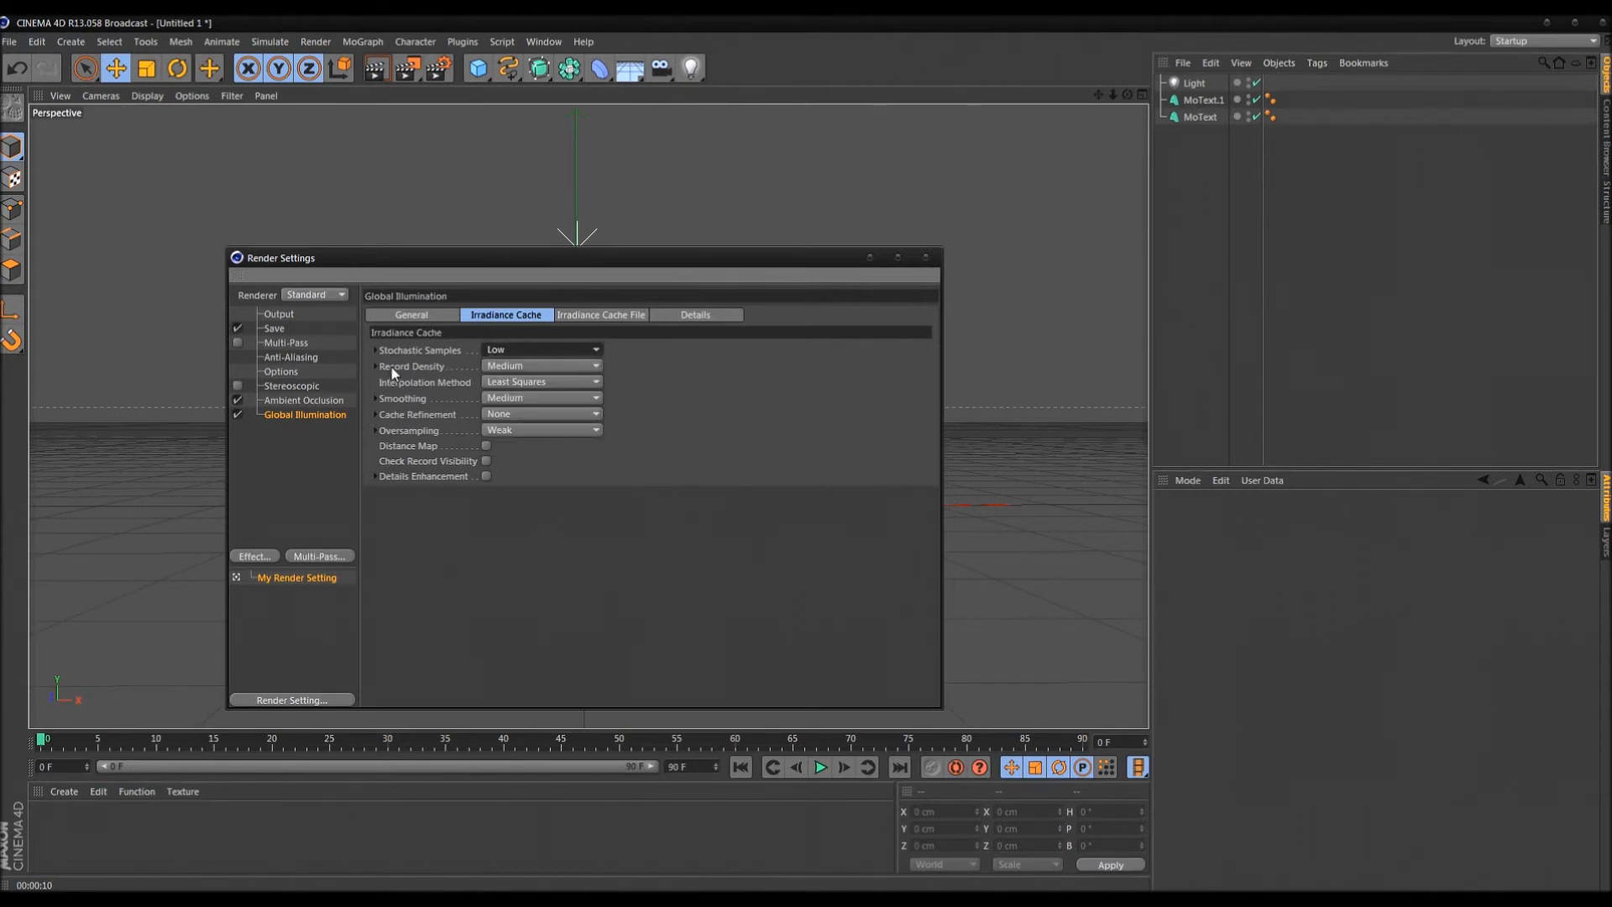
# Set the Global Illumination irradiance cache's record density to Preview
pyautogui.click(538, 367)
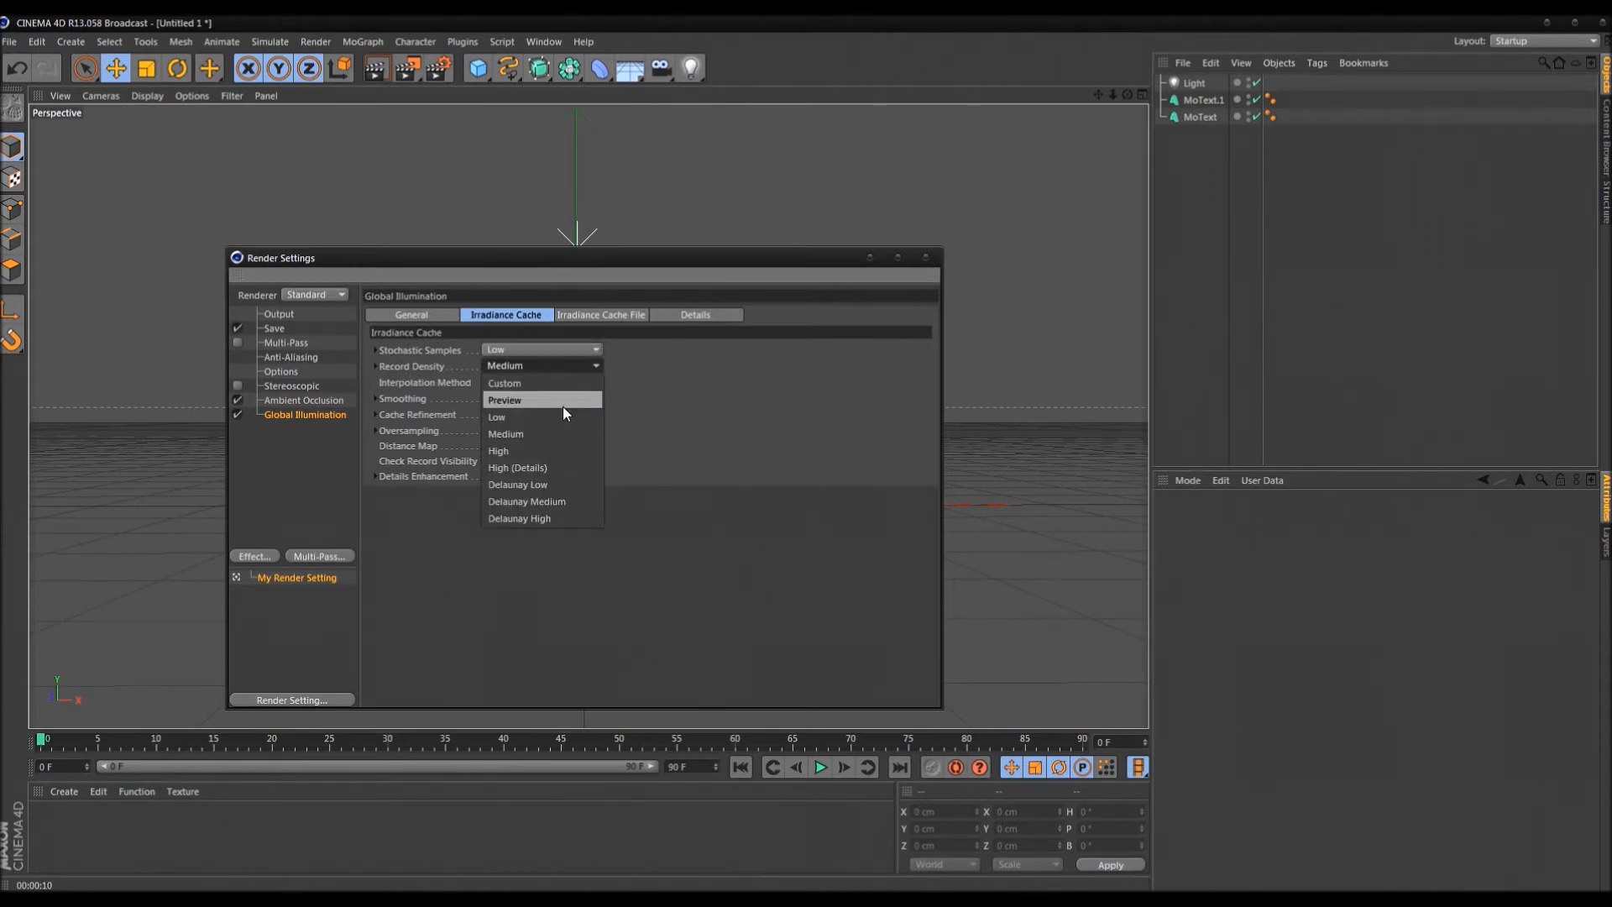
pyautogui.click(562, 407)
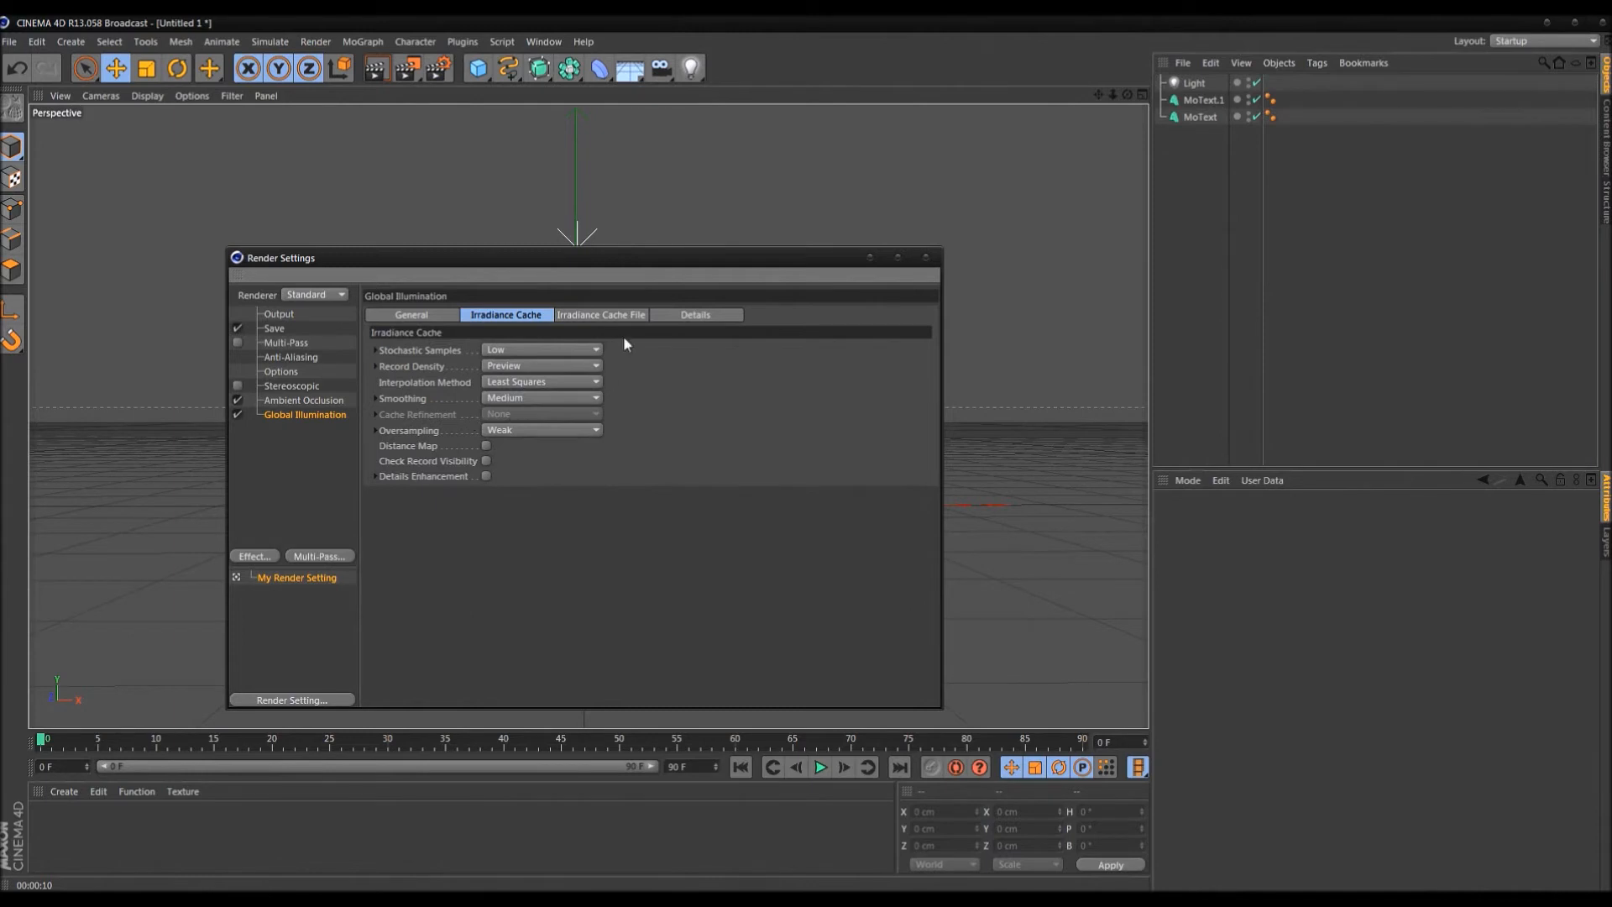
pyautogui.click(299, 502)
pyautogui.click(269, 330)
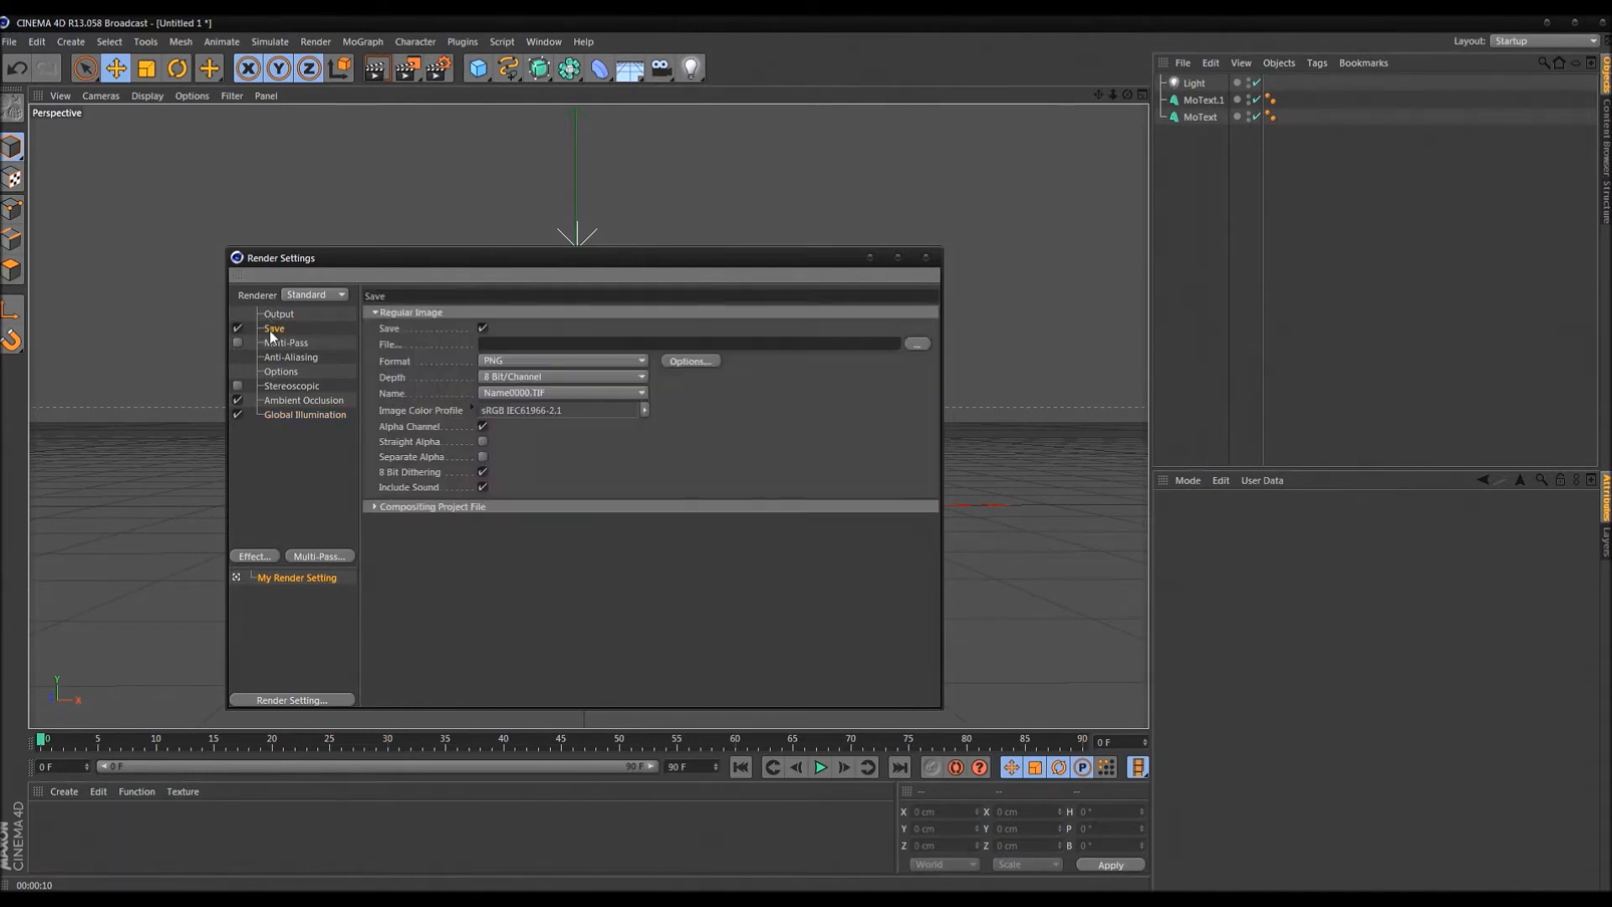
pyautogui.click(315, 414)
pyautogui.click(295, 526)
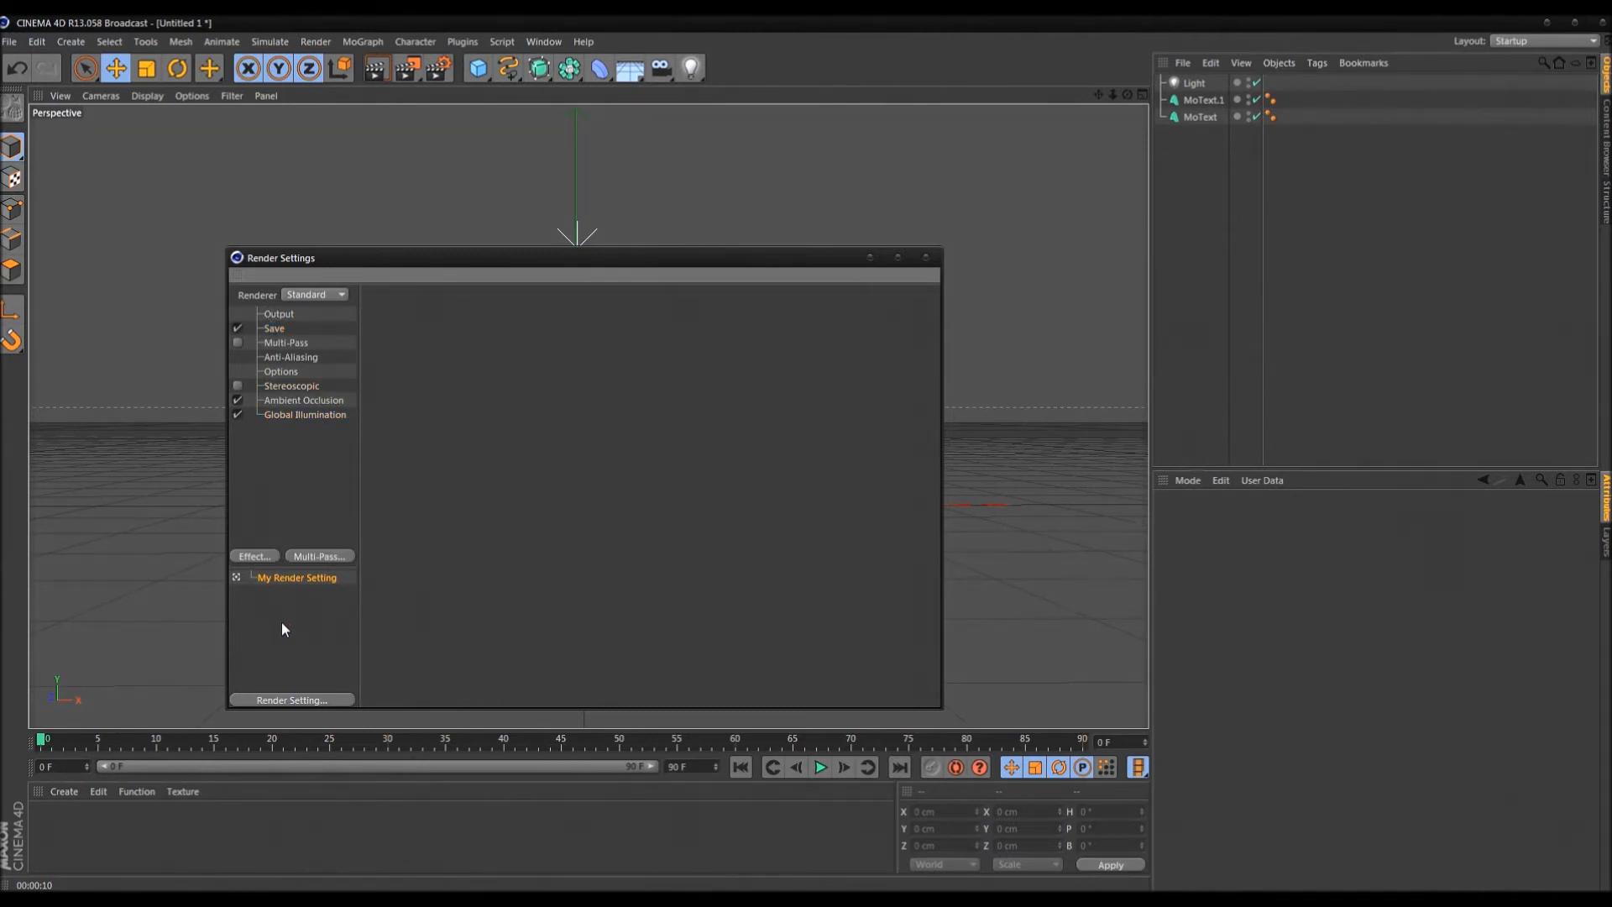
pyautogui.click(281, 327)
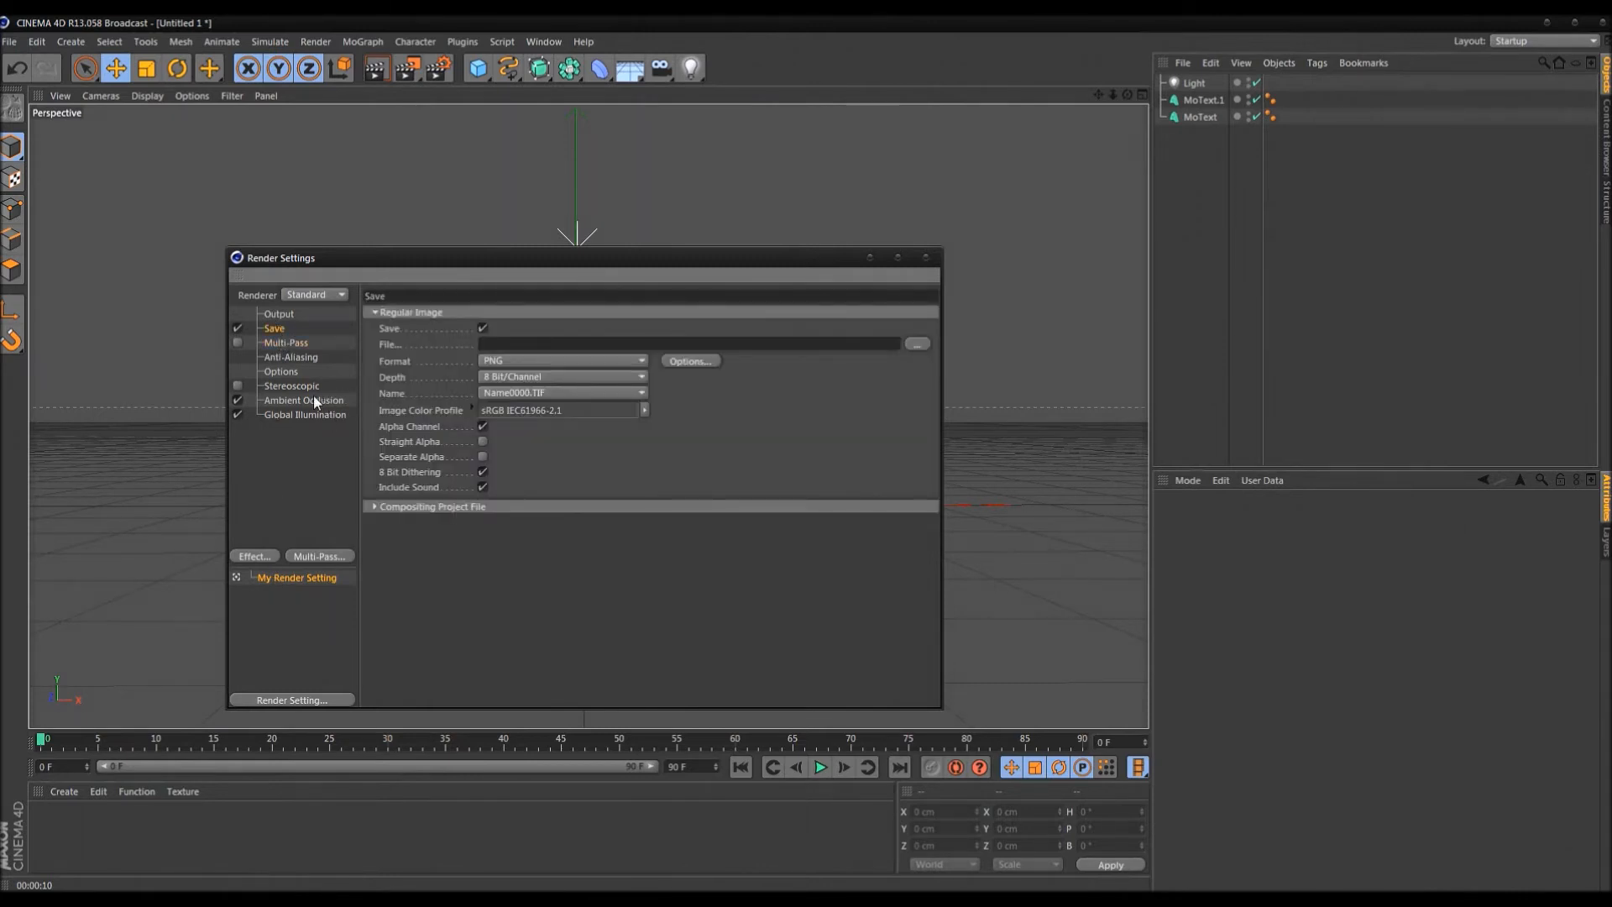
pyautogui.click(284, 519)
pyautogui.click(290, 699)
pyautogui.click(271, 654)
pyautogui.click(284, 701)
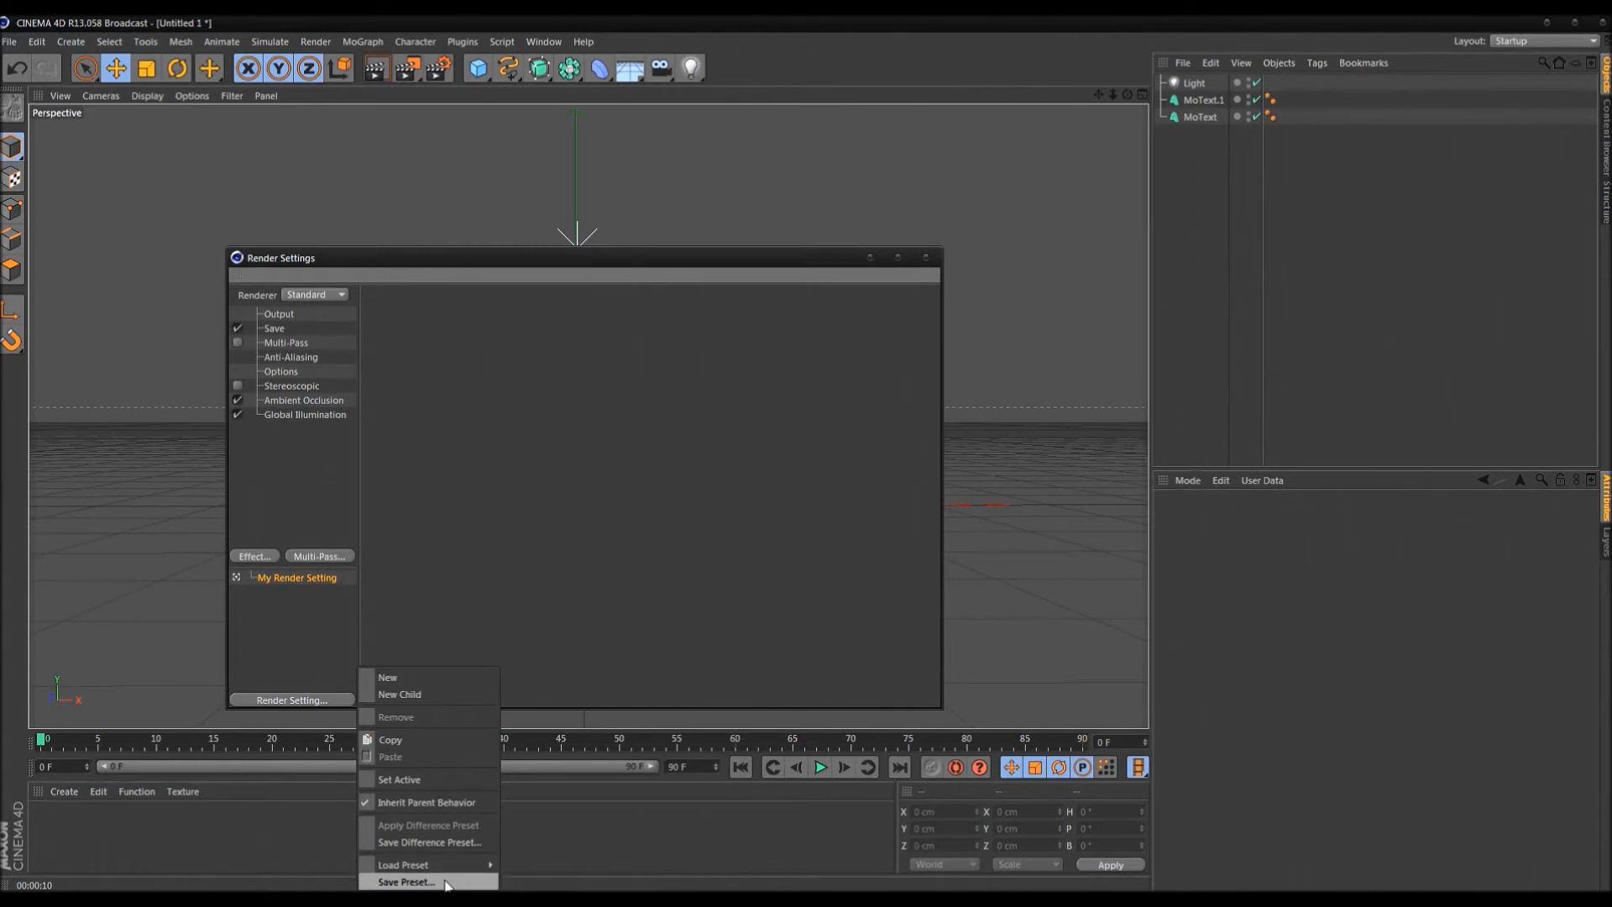
pyautogui.click(412, 882)
pyautogui.moveTo(468, 828); pyautogui.dragTo(520, 504)
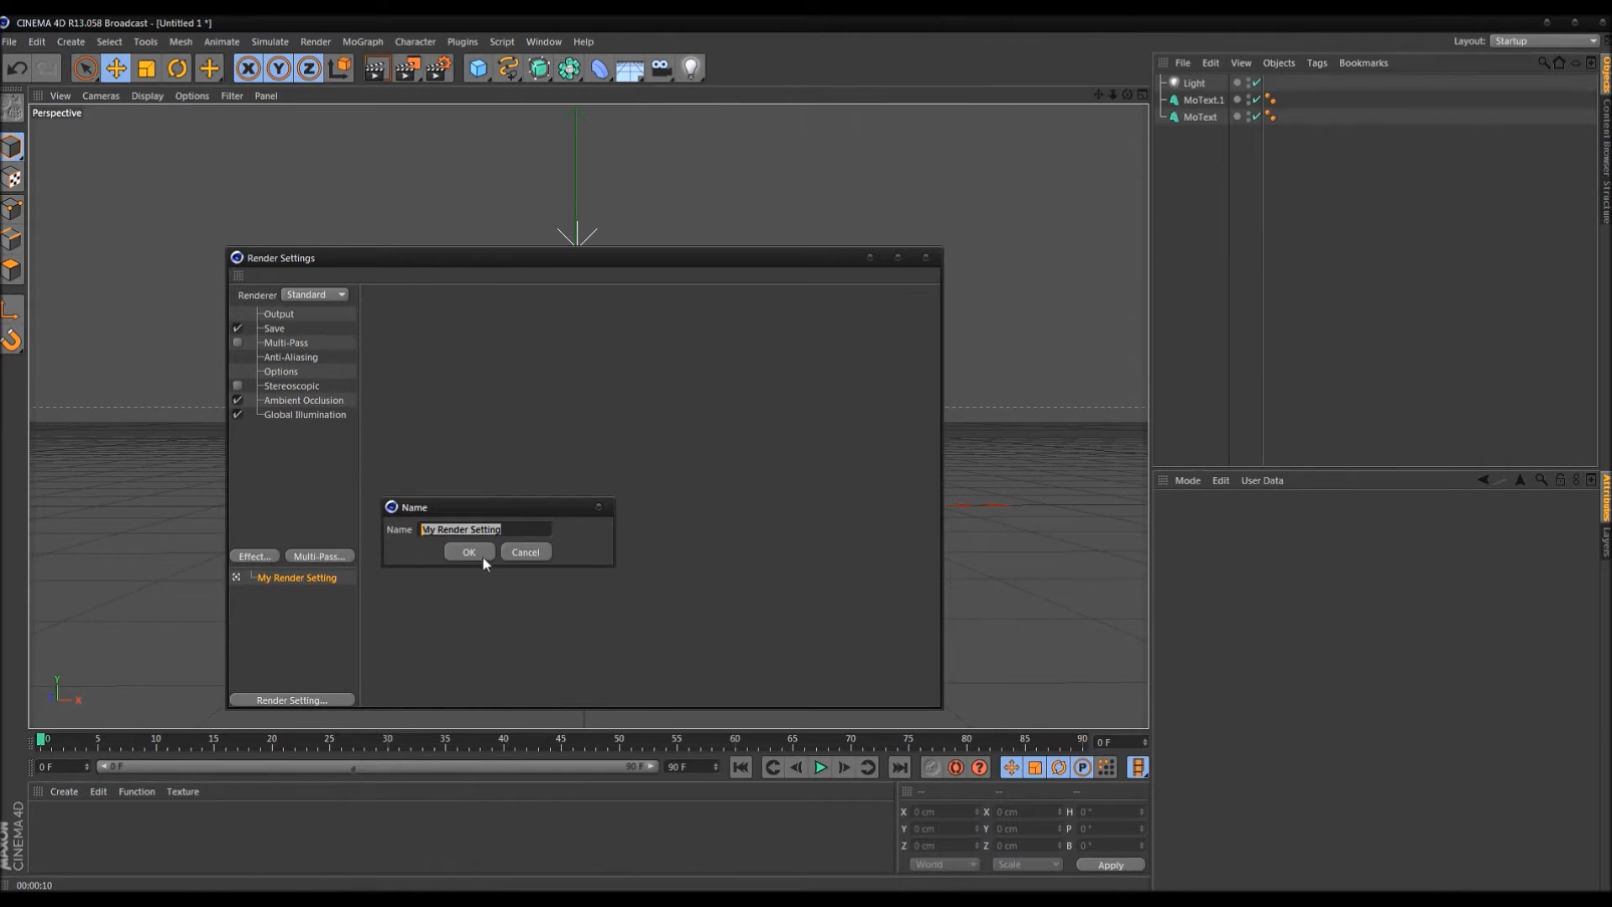
pyautogui.click(537, 554)
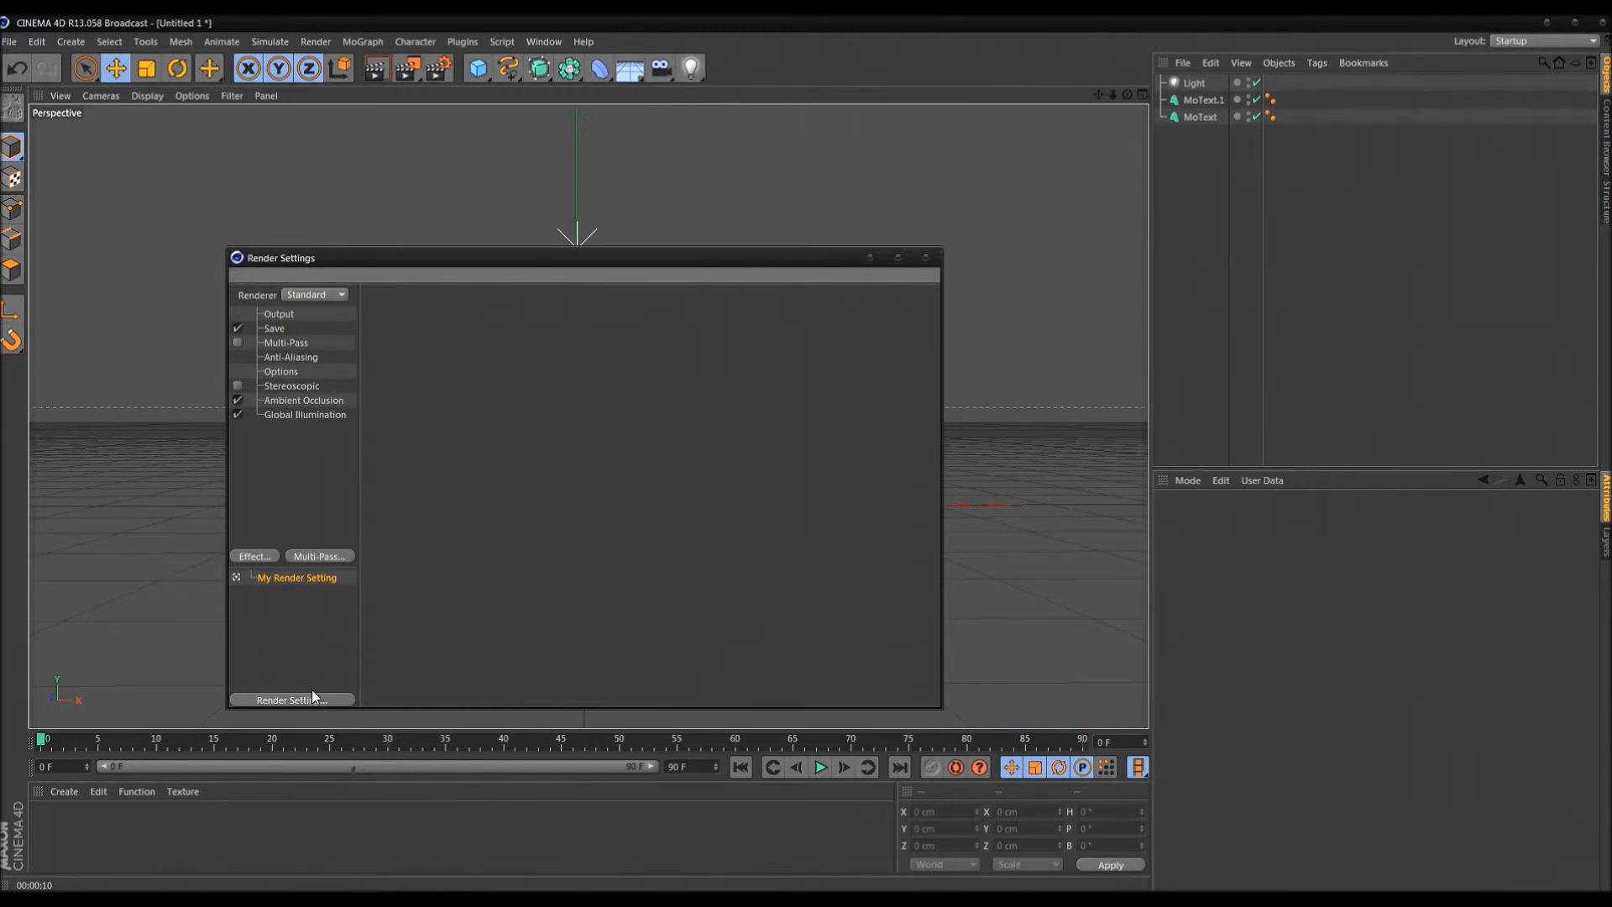
# Close the render settings, frame the whole text in the perspective view and add a camera from that view
pyautogui.click(926, 258)
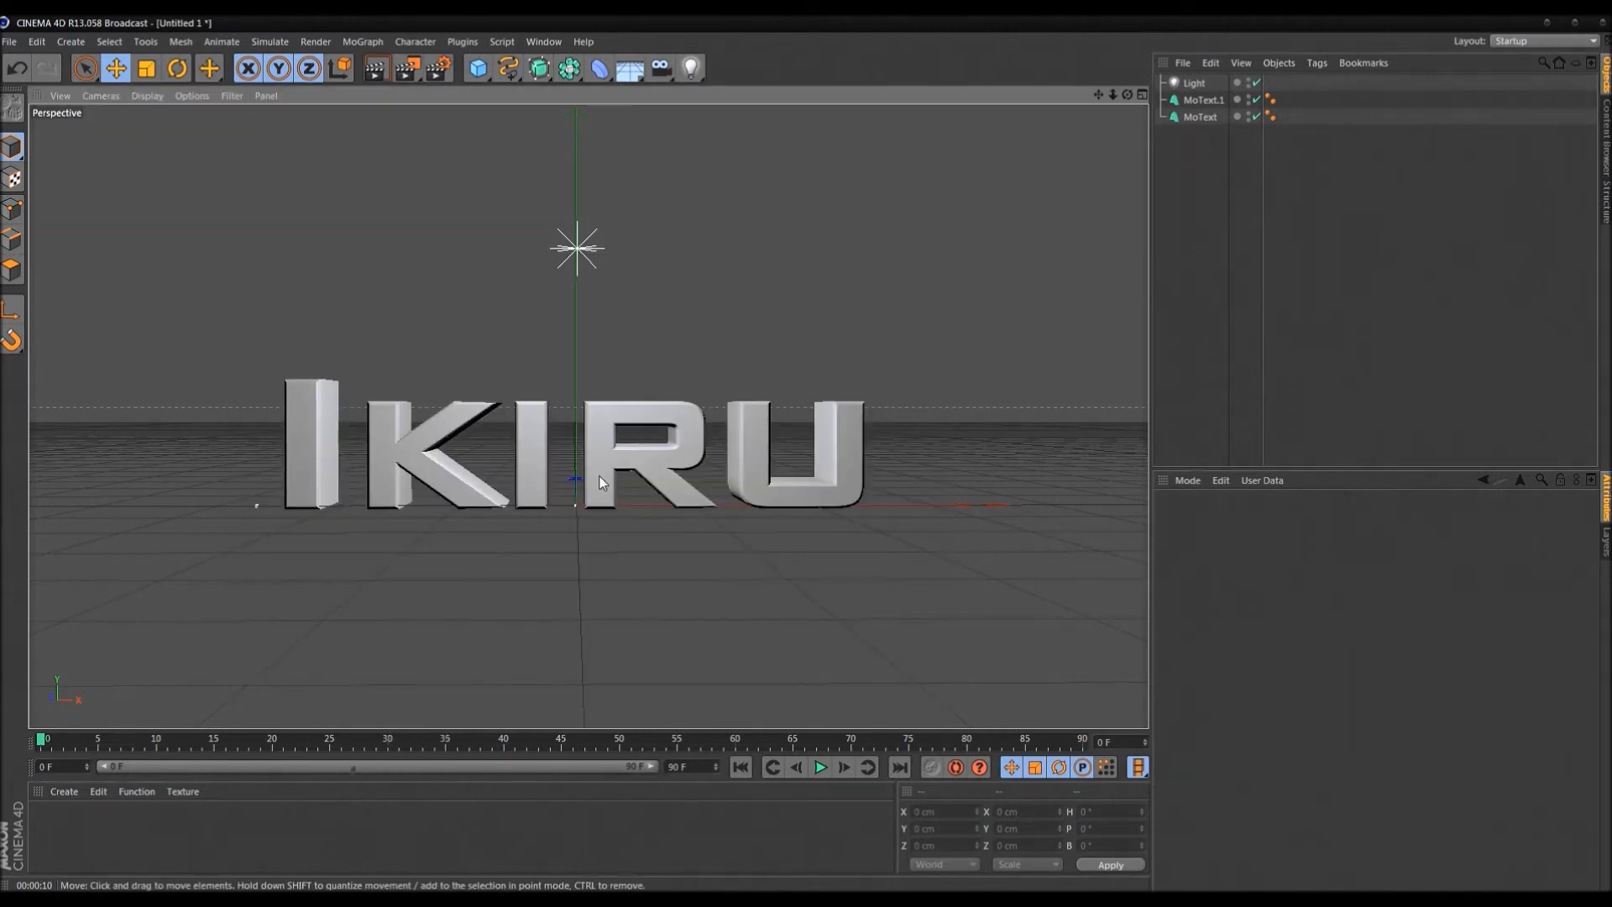
pyautogui.keyDown('alt'); pyautogui.moveTo(743, 335); pyautogui.dragTo(742, 325); pyautogui.keyUp('alt')
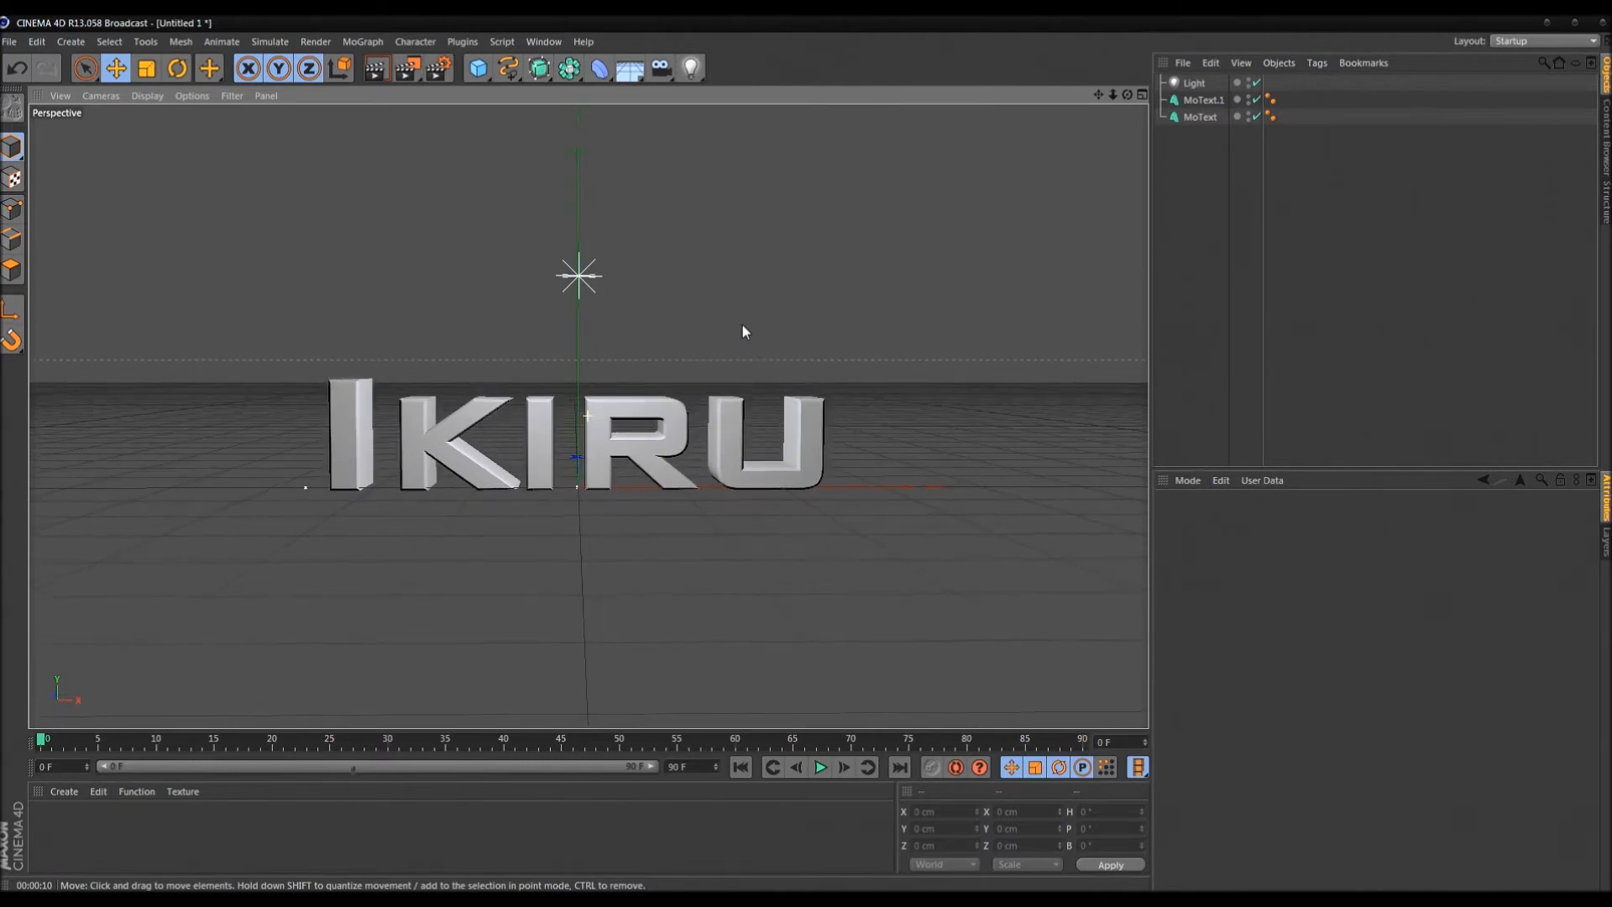
pyautogui.keyDown('alt'); pyautogui.moveTo(873, 332); pyautogui.dragTo(775, 317); pyautogui.keyUp('alt')
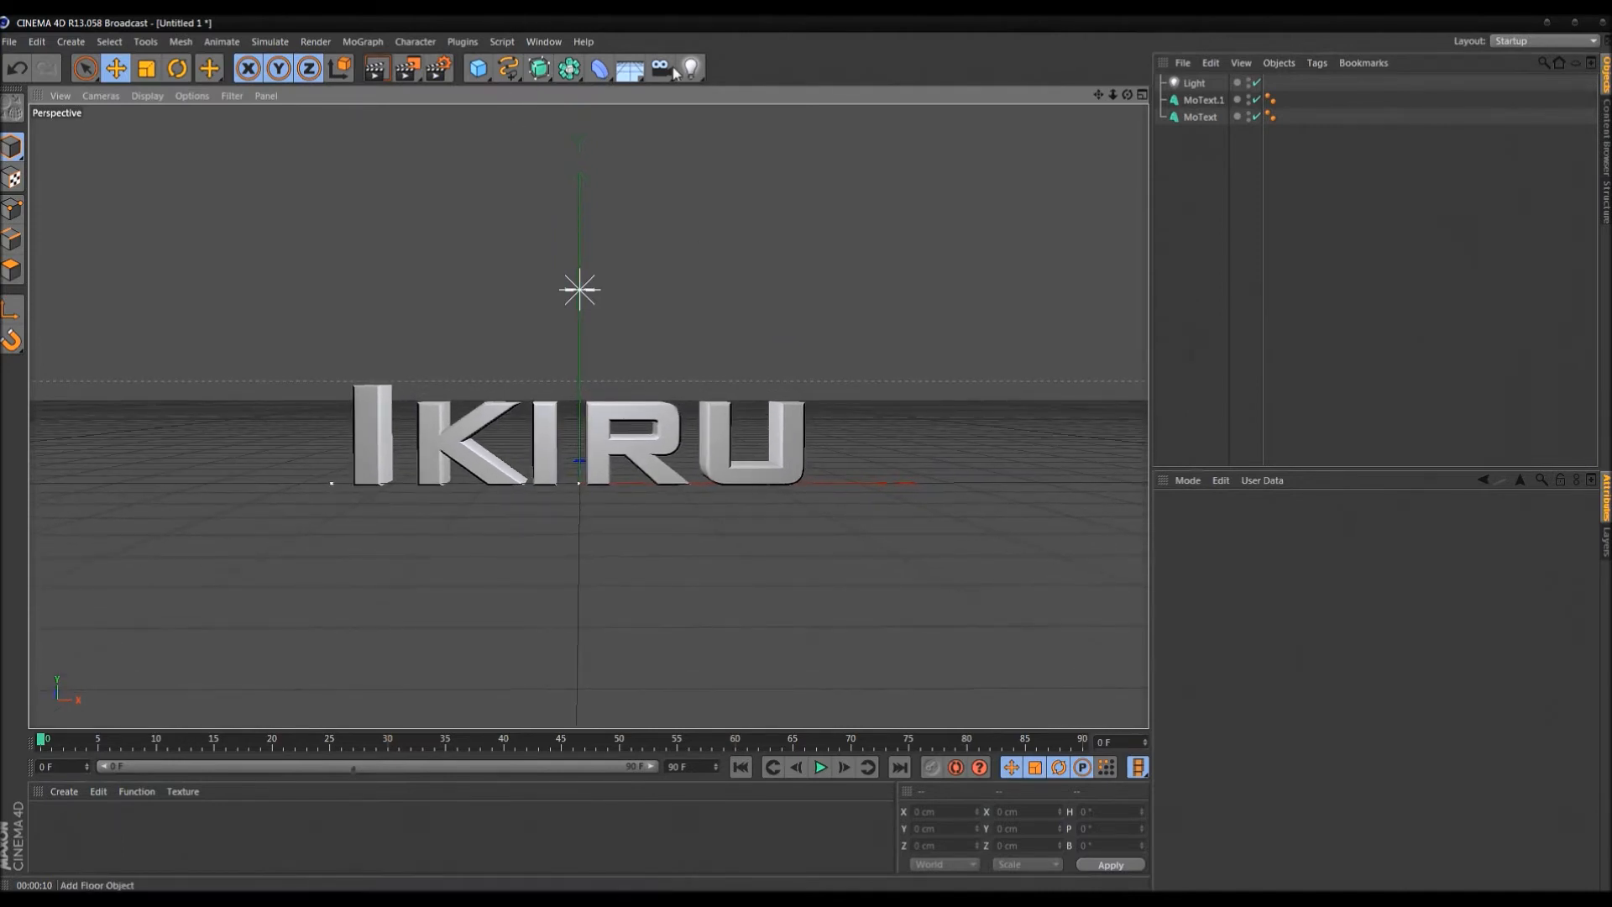
pyautogui.scroll(3, 667, 324)
pyautogui.keyDown('alt'); pyautogui.moveTo(663, 339); pyautogui.dragTo(613, 343); pyautogui.keyUp('alt')
pyautogui.moveTo(661, 68); pyautogui.dragTo(714, 103)
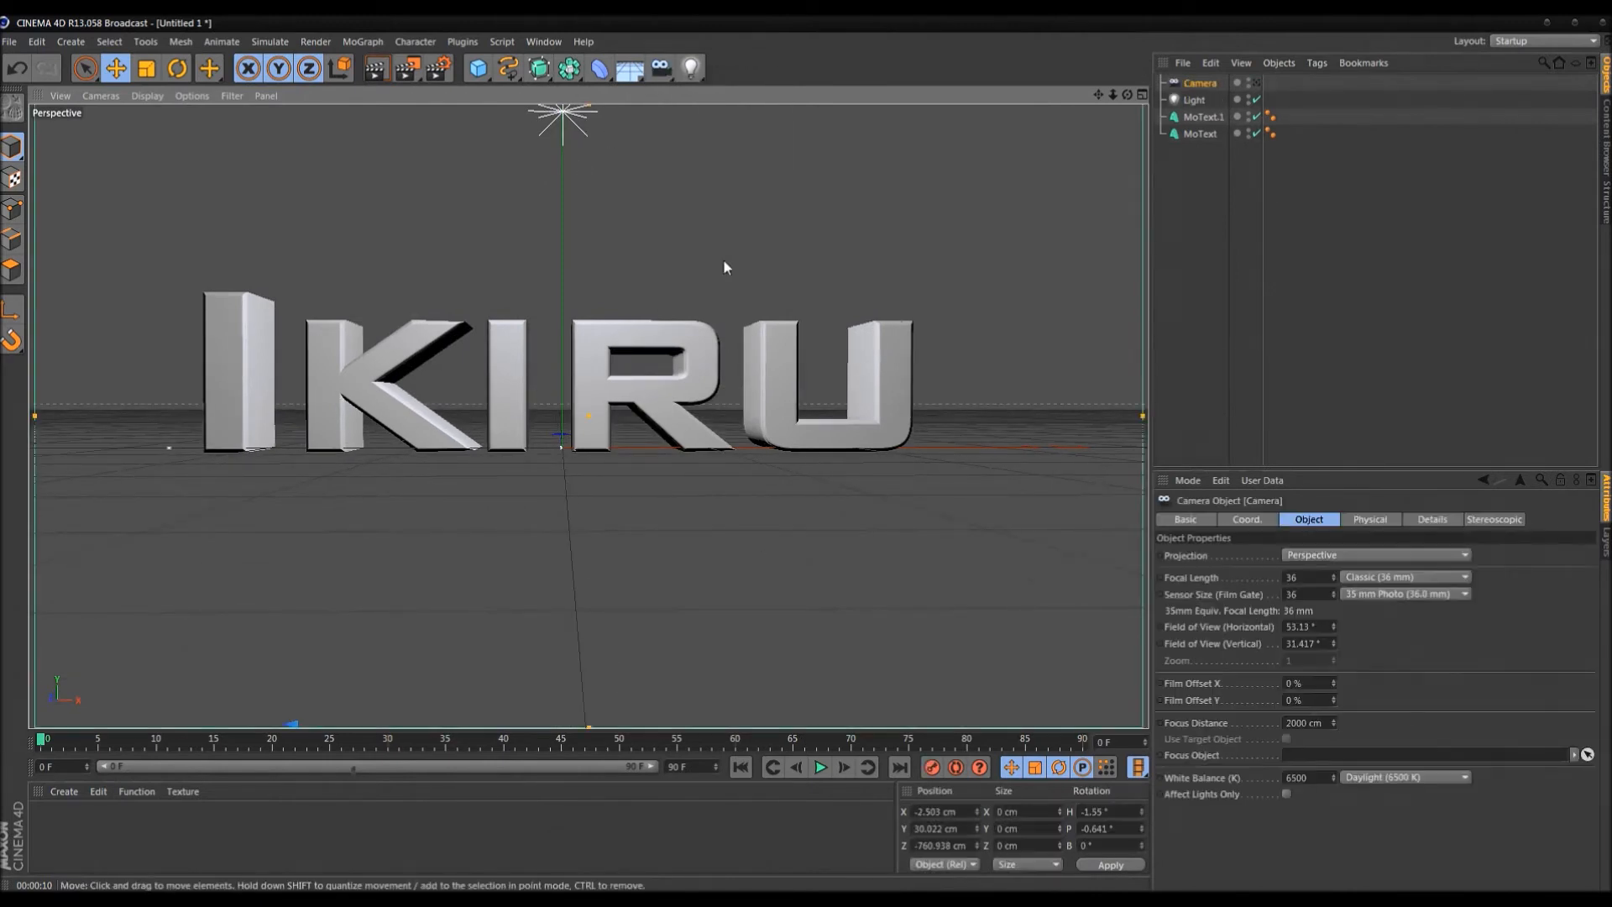
# Look through the new camera and reframe the text by zooming and orbiting with it
pyautogui.click(1257, 83)
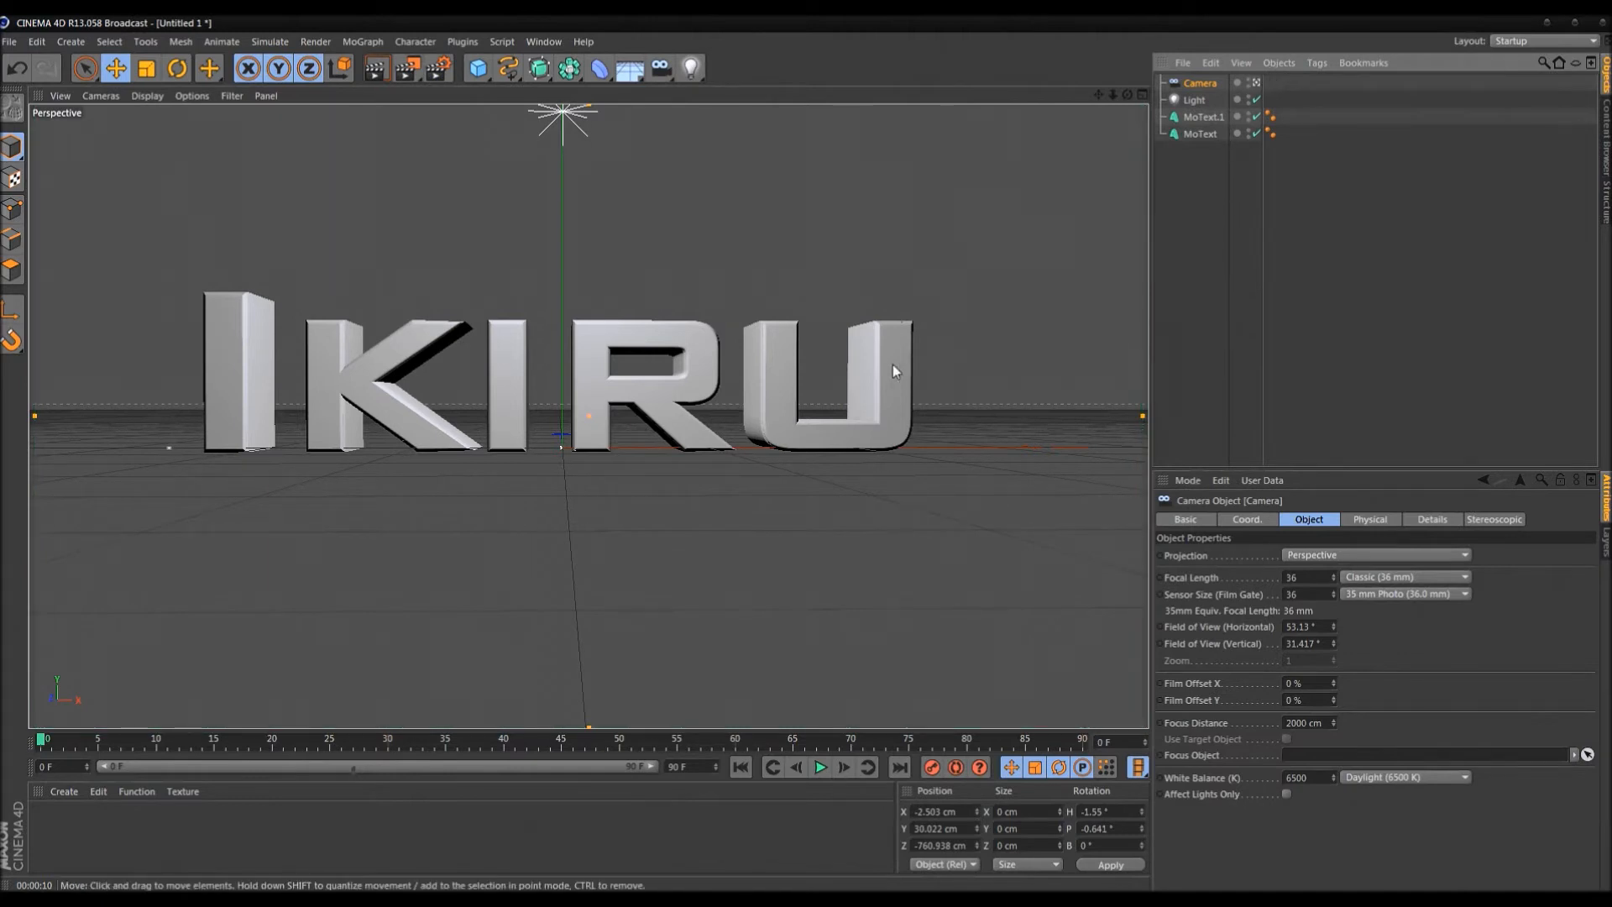
pyautogui.scroll(-5, 648, 419)
pyautogui.scroll(3, 579, 399)
pyautogui.keyDown('alt'); pyautogui.moveTo(512, 379); pyautogui.dragTo(623, 356); pyautogui.keyUp('alt')
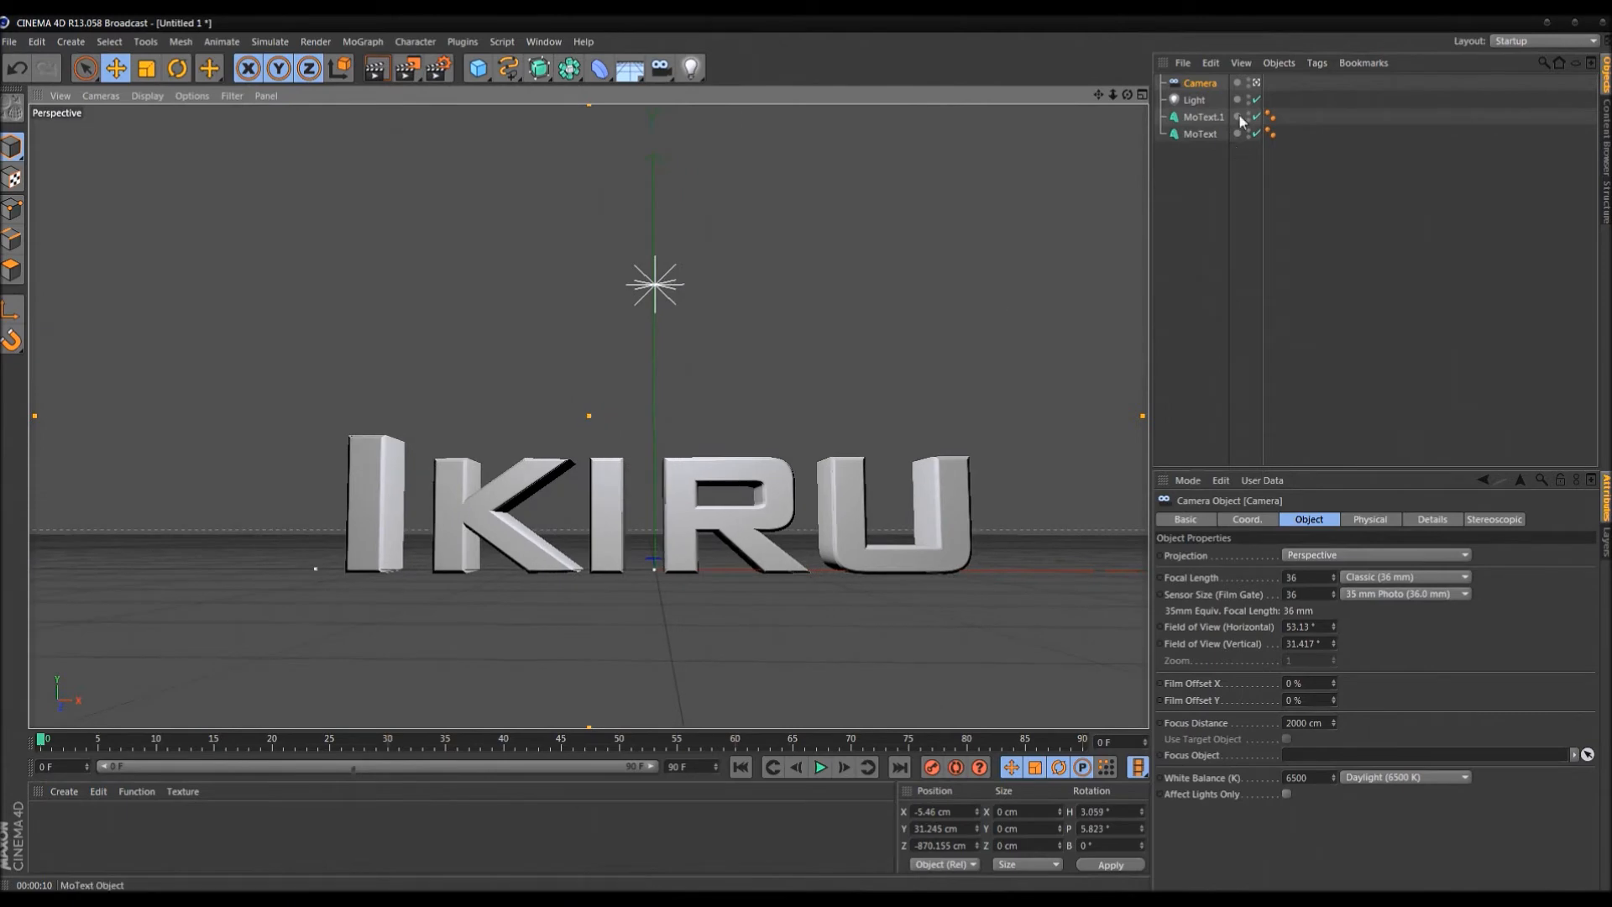
# Leave the camera view and move the camera in the scene to about X -21 cm and Y 59 cm
pyautogui.click(1257, 83)
pyautogui.scroll(-3, 755, 454)
pyautogui.keyDown('alt'); pyautogui.moveTo(756, 453); pyautogui.dragTo(657, 358); pyautogui.keyUp('alt')
pyautogui.keyDown('alt'); pyautogui.moveTo(707, 349); pyautogui.dragTo(836, 324, button='middle'); pyautogui.keyUp('alt')
pyautogui.scroll(-4, 586, 537)
pyautogui.press('e')
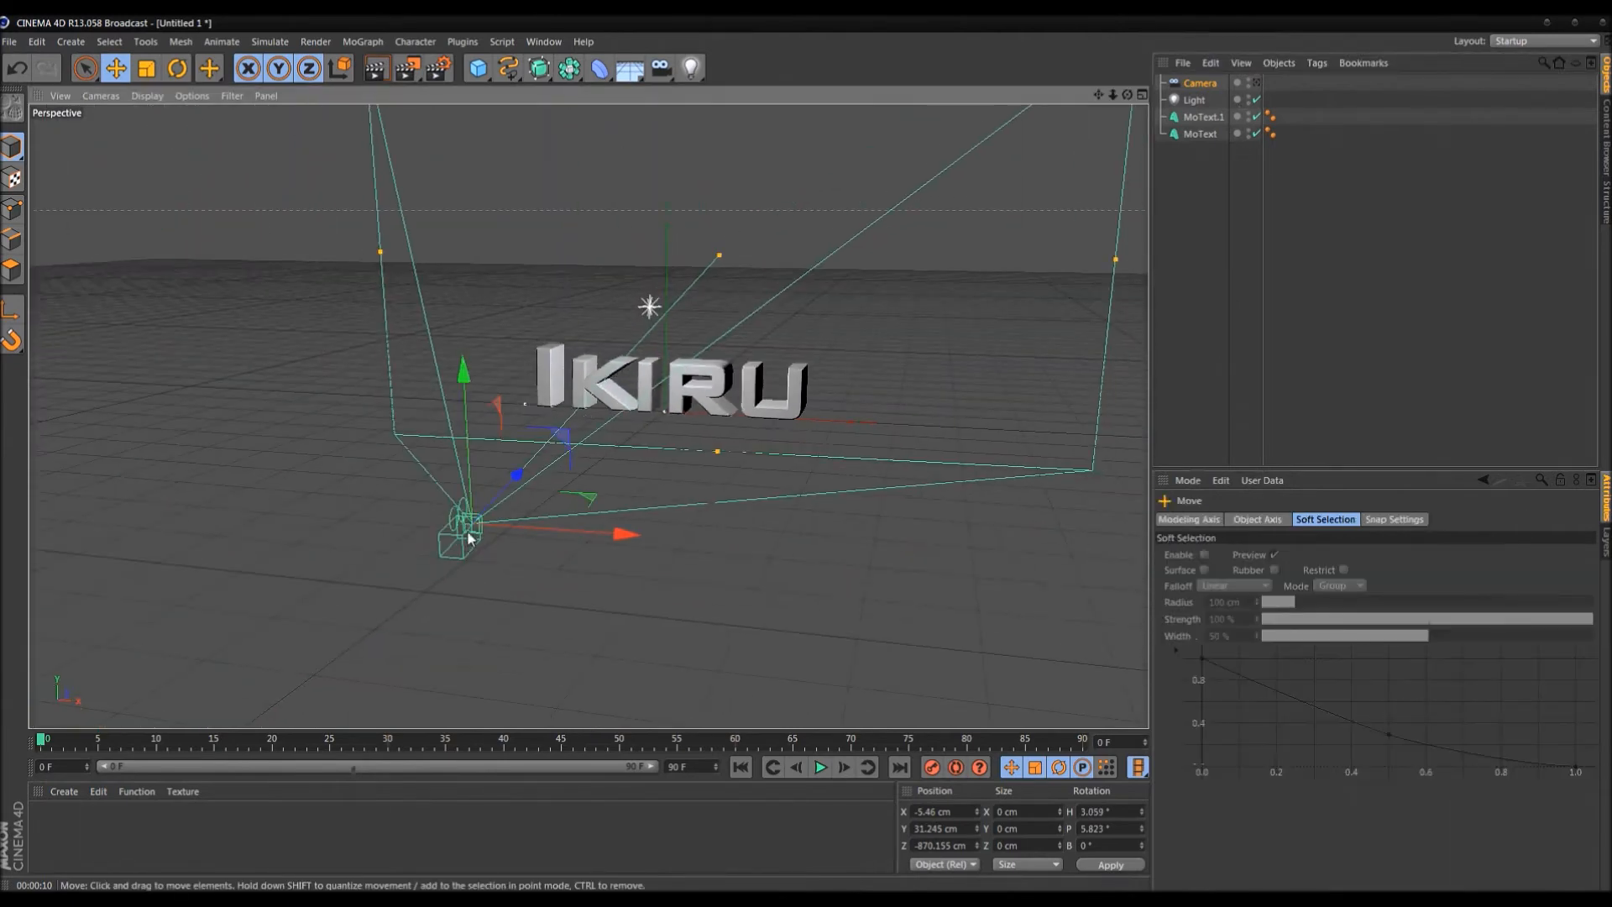
pyautogui.moveTo(474, 527); pyautogui.dragTo(428, 506)
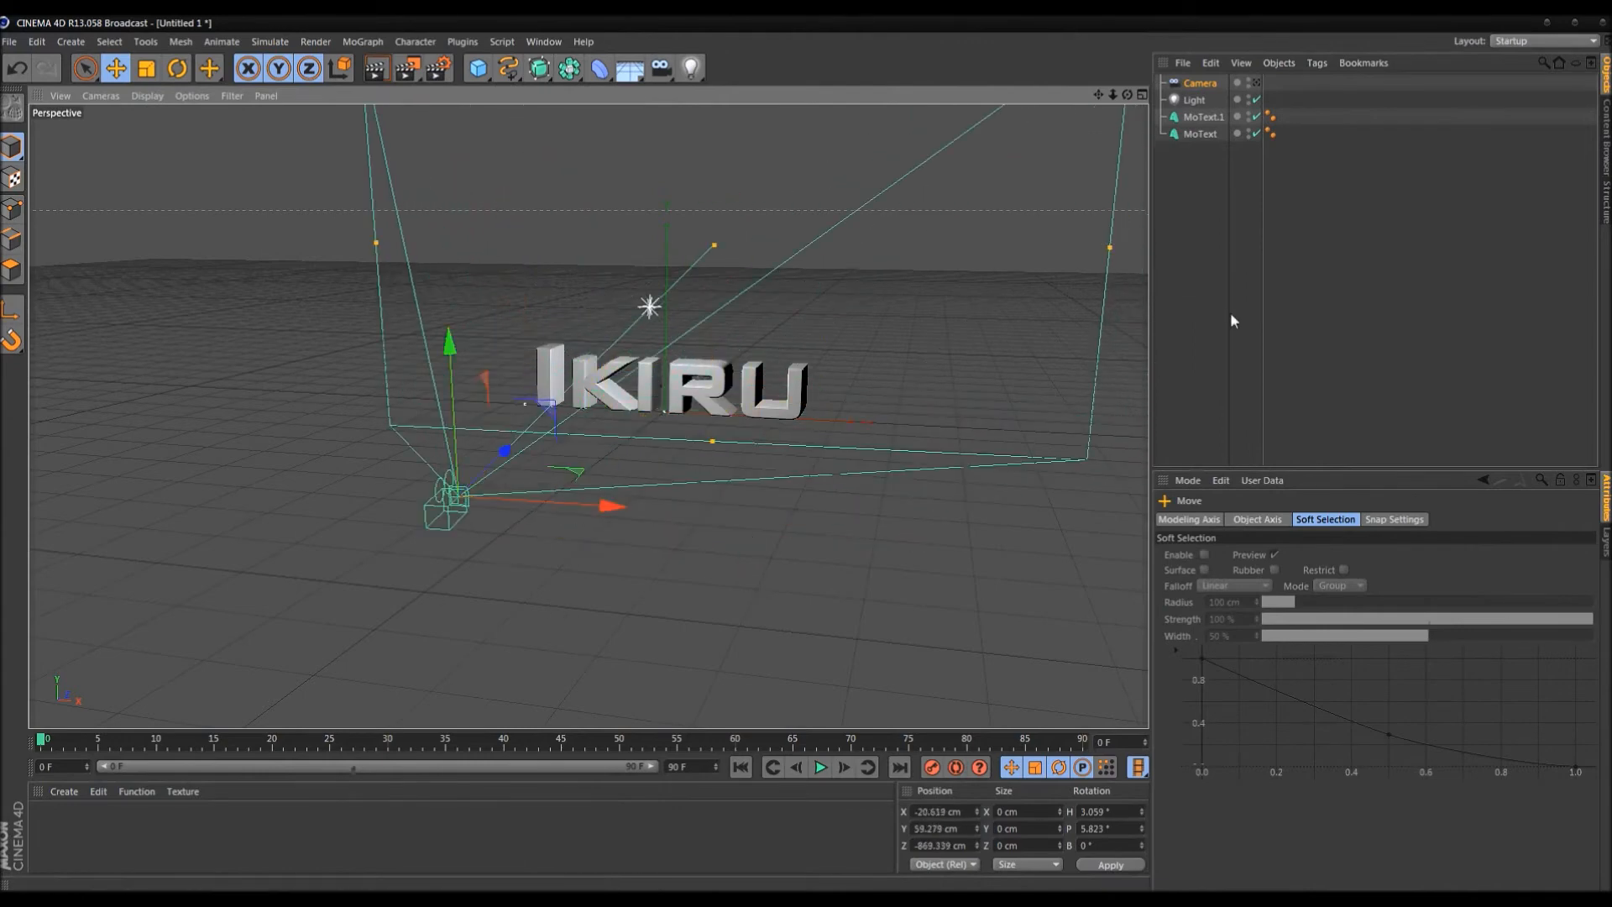
# Look through the camera and reset its X, Y and Z position and its H and P rotation to 0
pyautogui.click(1258, 84)
pyautogui.click(1203, 84)
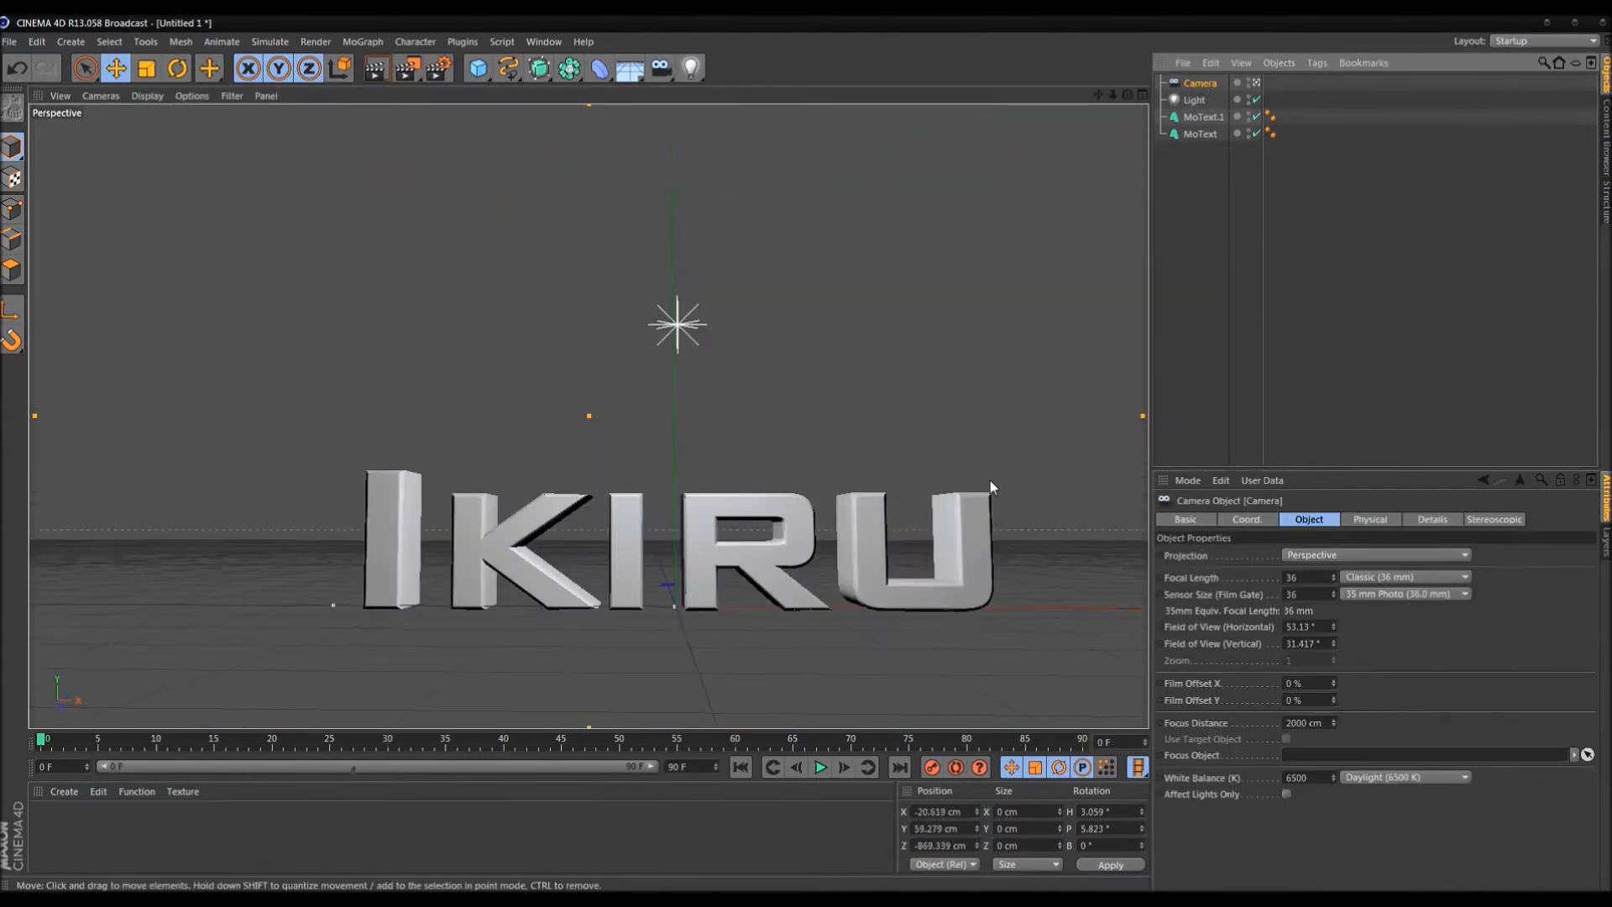
pyautogui.click(947, 813)
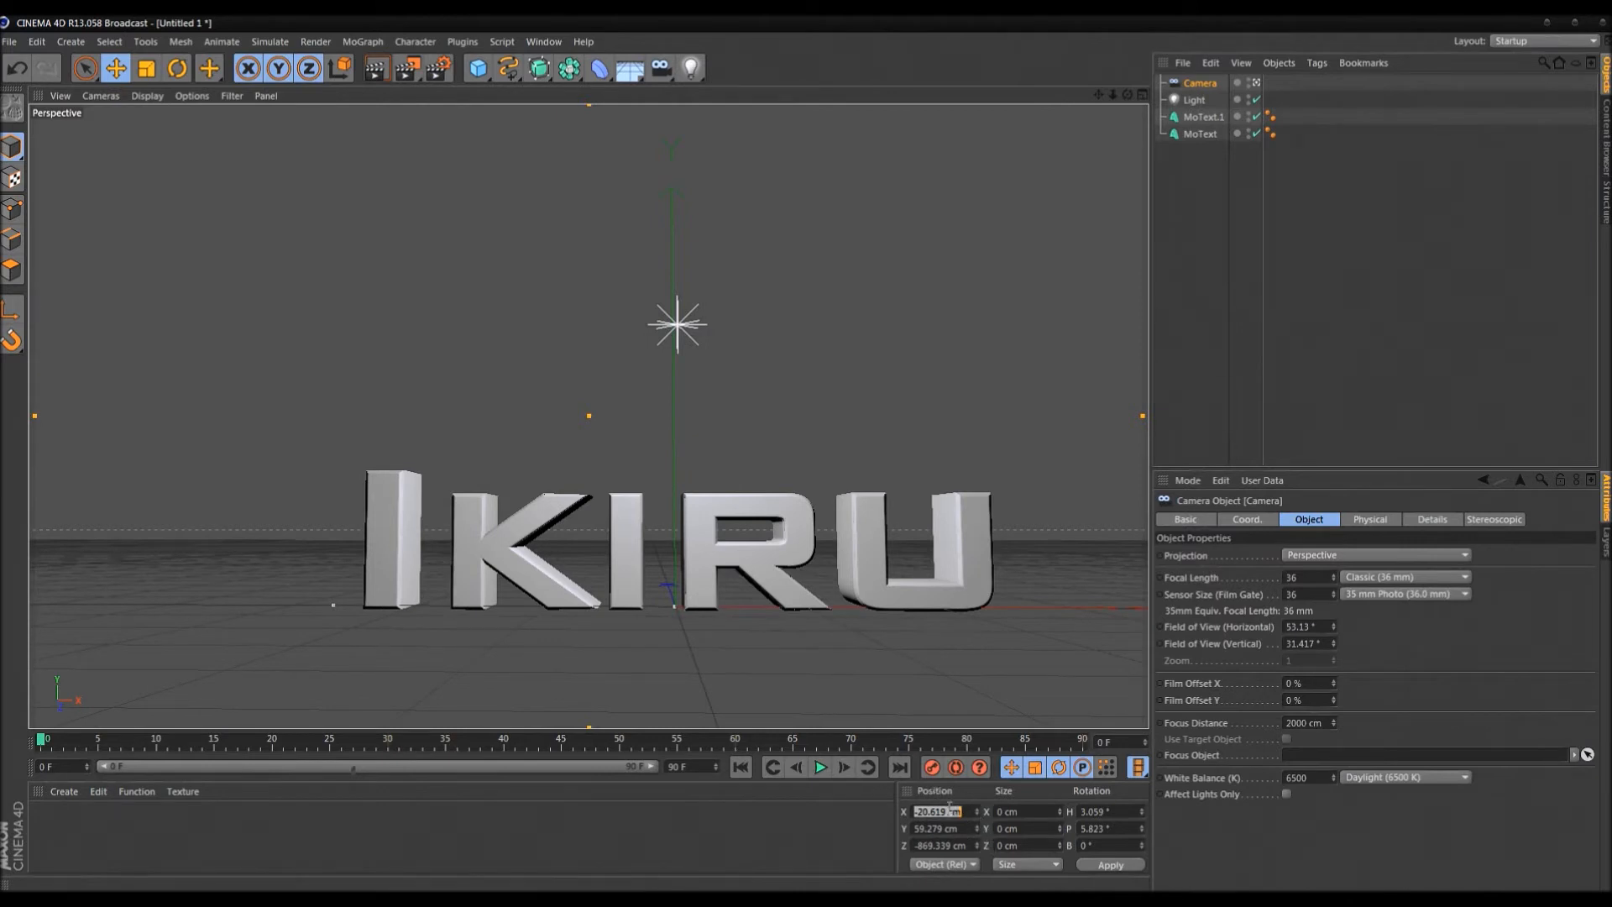
pyautogui.write('0')
pyautogui.press('Tab')
pyautogui.write('0')
pyautogui.press('Tab')
pyautogui.write('0')
pyautogui.click(1117, 813)
pyautogui.write('0')
pyautogui.click(1118, 830)
pyautogui.write('0')
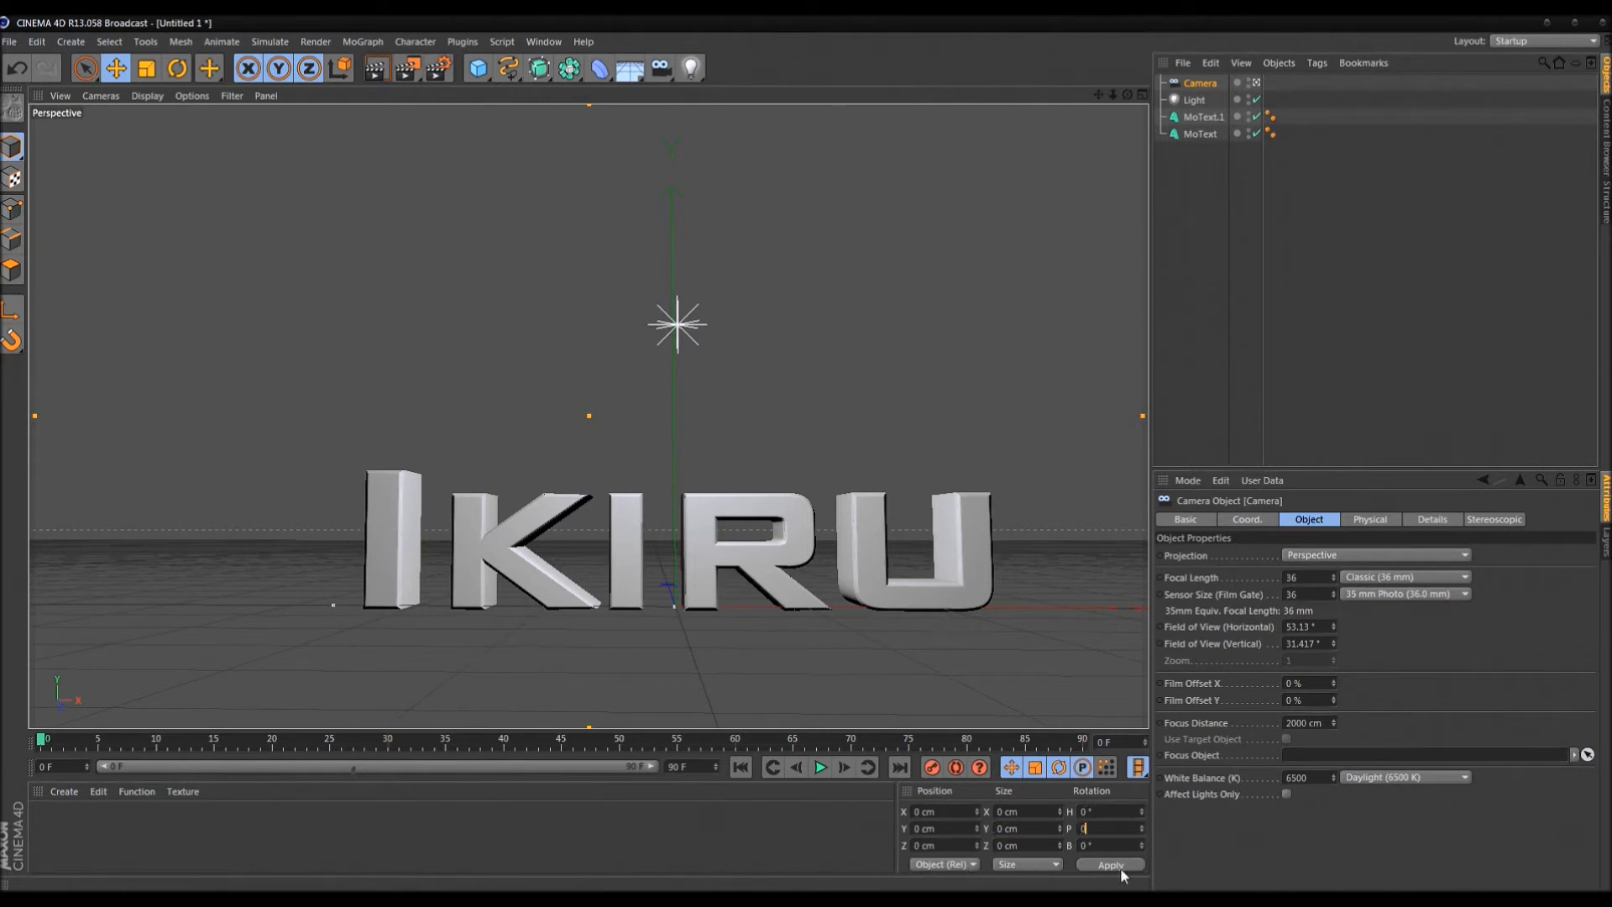
pyautogui.click(1120, 868)
# Pull the camera back to about Z -876 cm and raise it to about Y 7 cm to frame the text
pyautogui.scroll(-8, 563, 356)
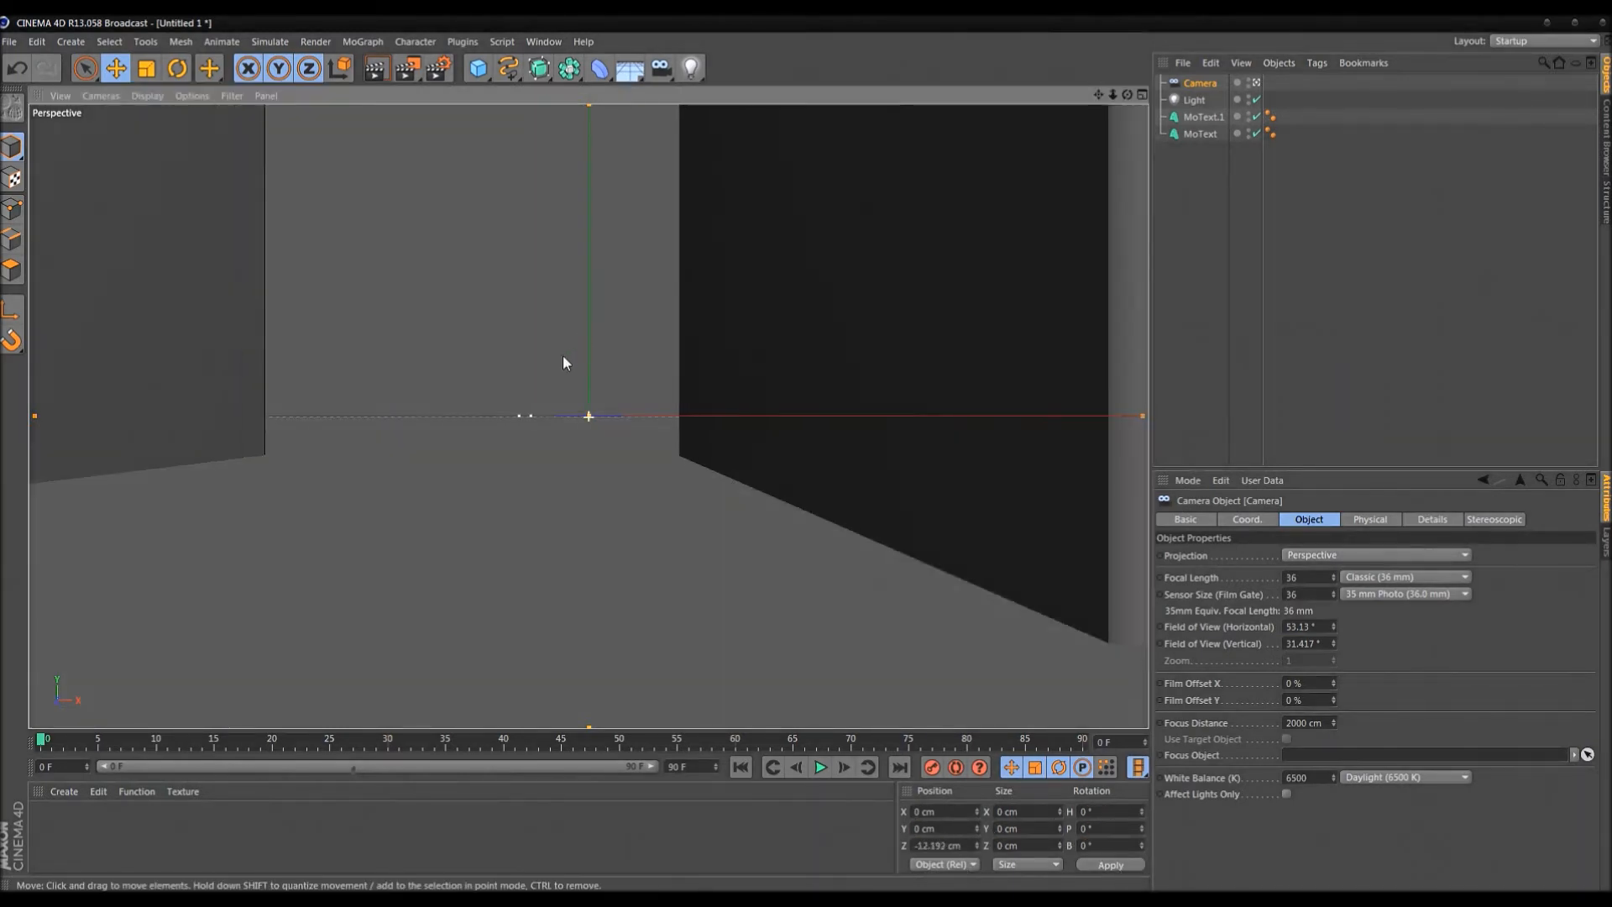
pyautogui.scroll(-10, 561, 356)
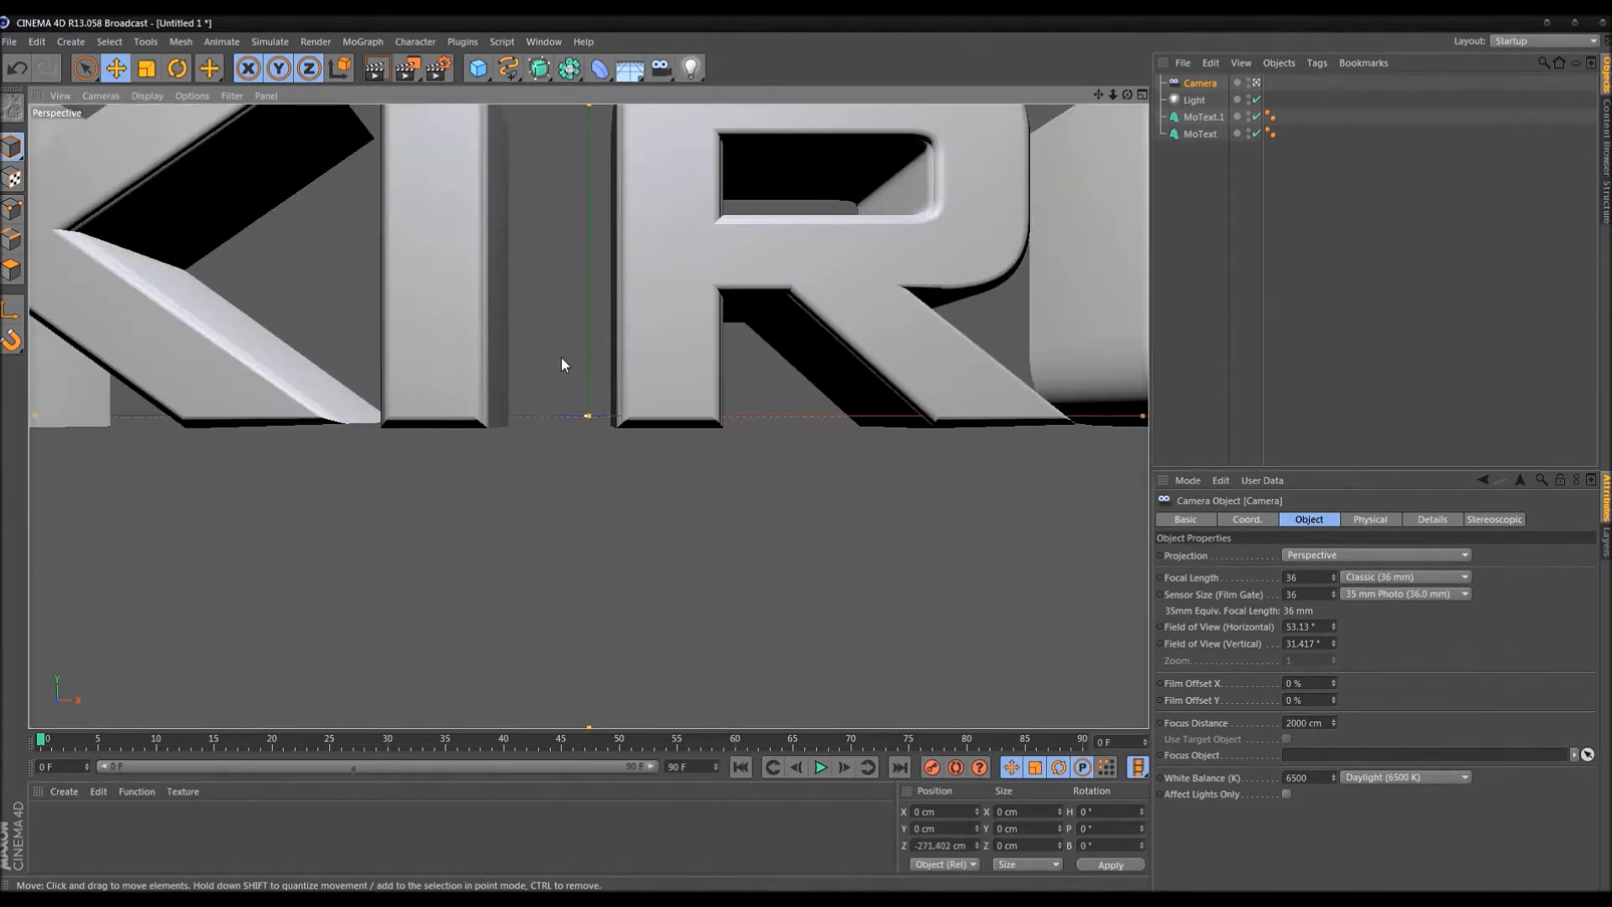
pyautogui.scroll(-2, 561, 356)
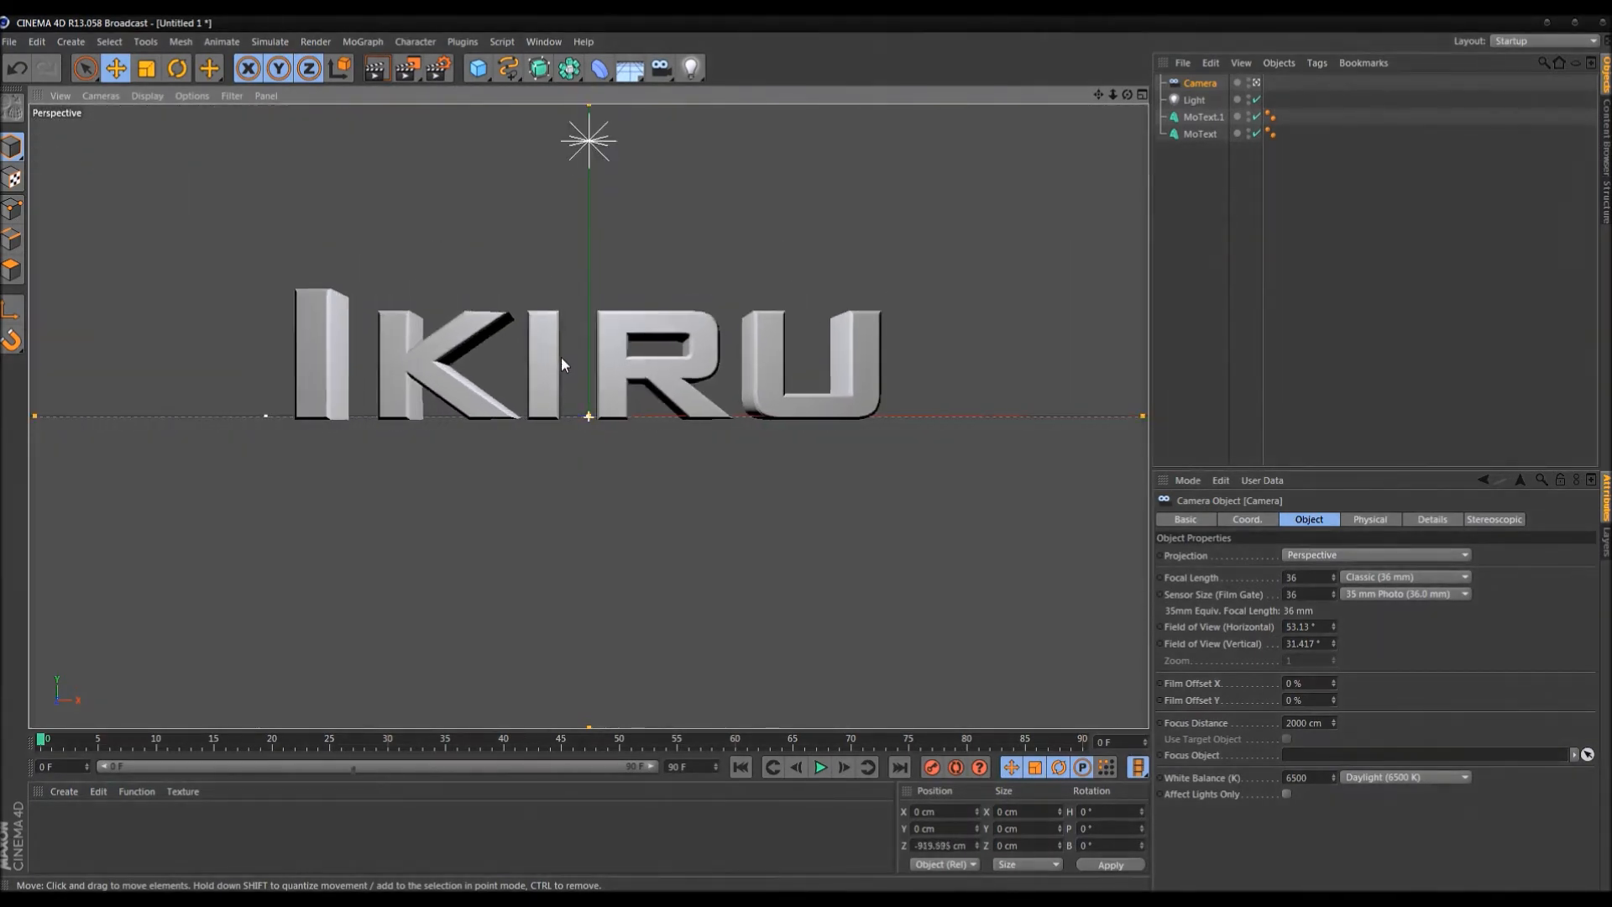
pyautogui.click(1337, 322)
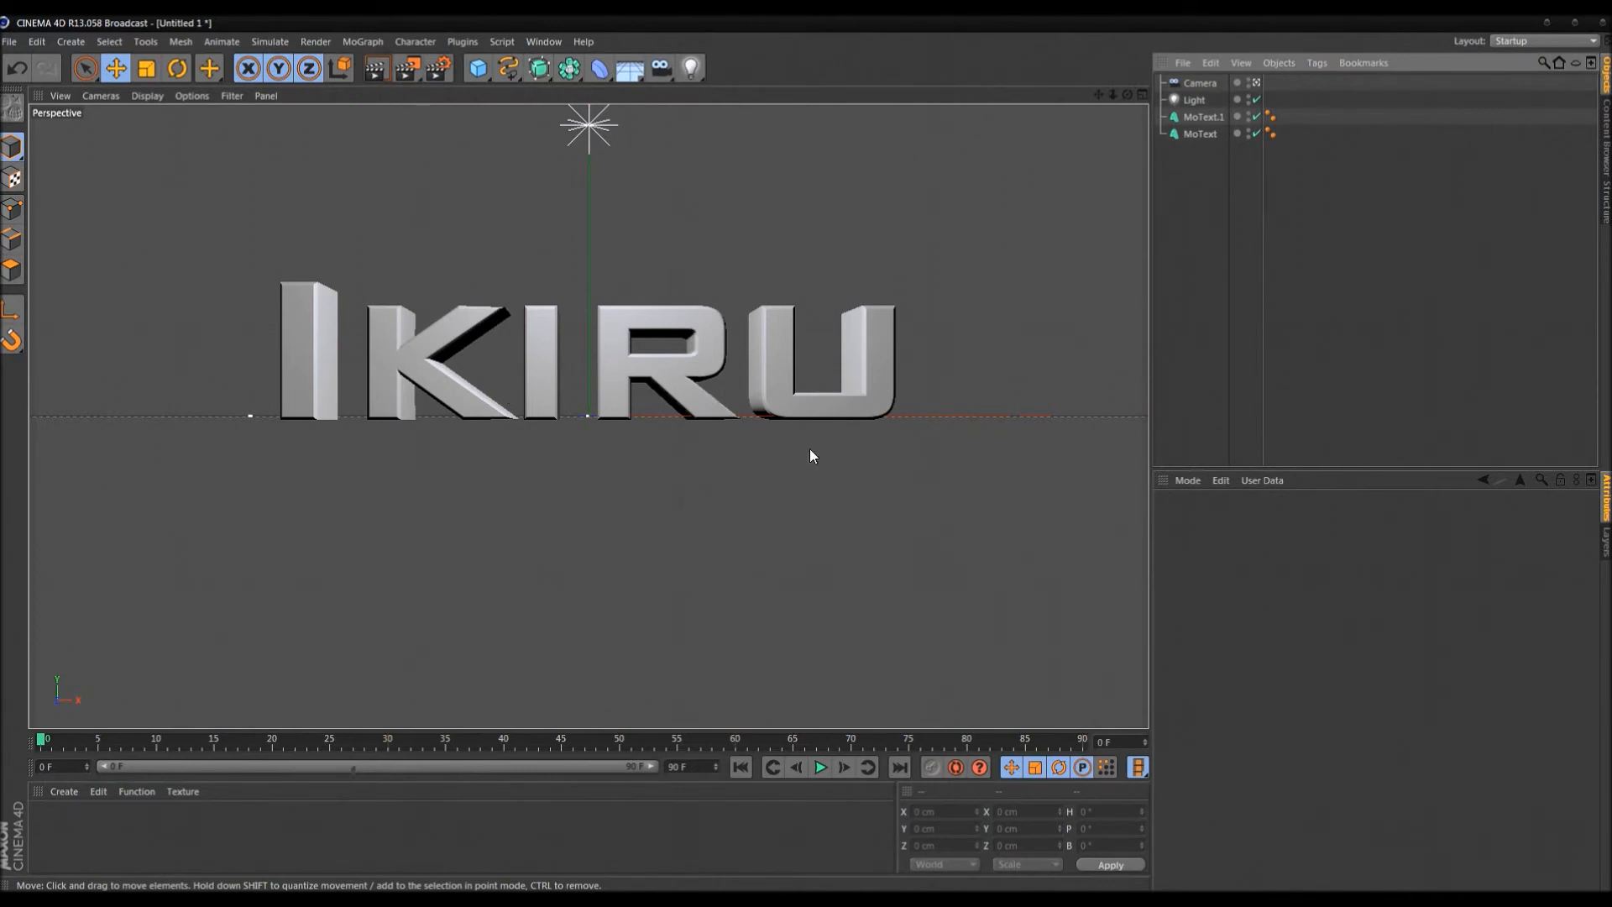
pyautogui.click(1196, 85)
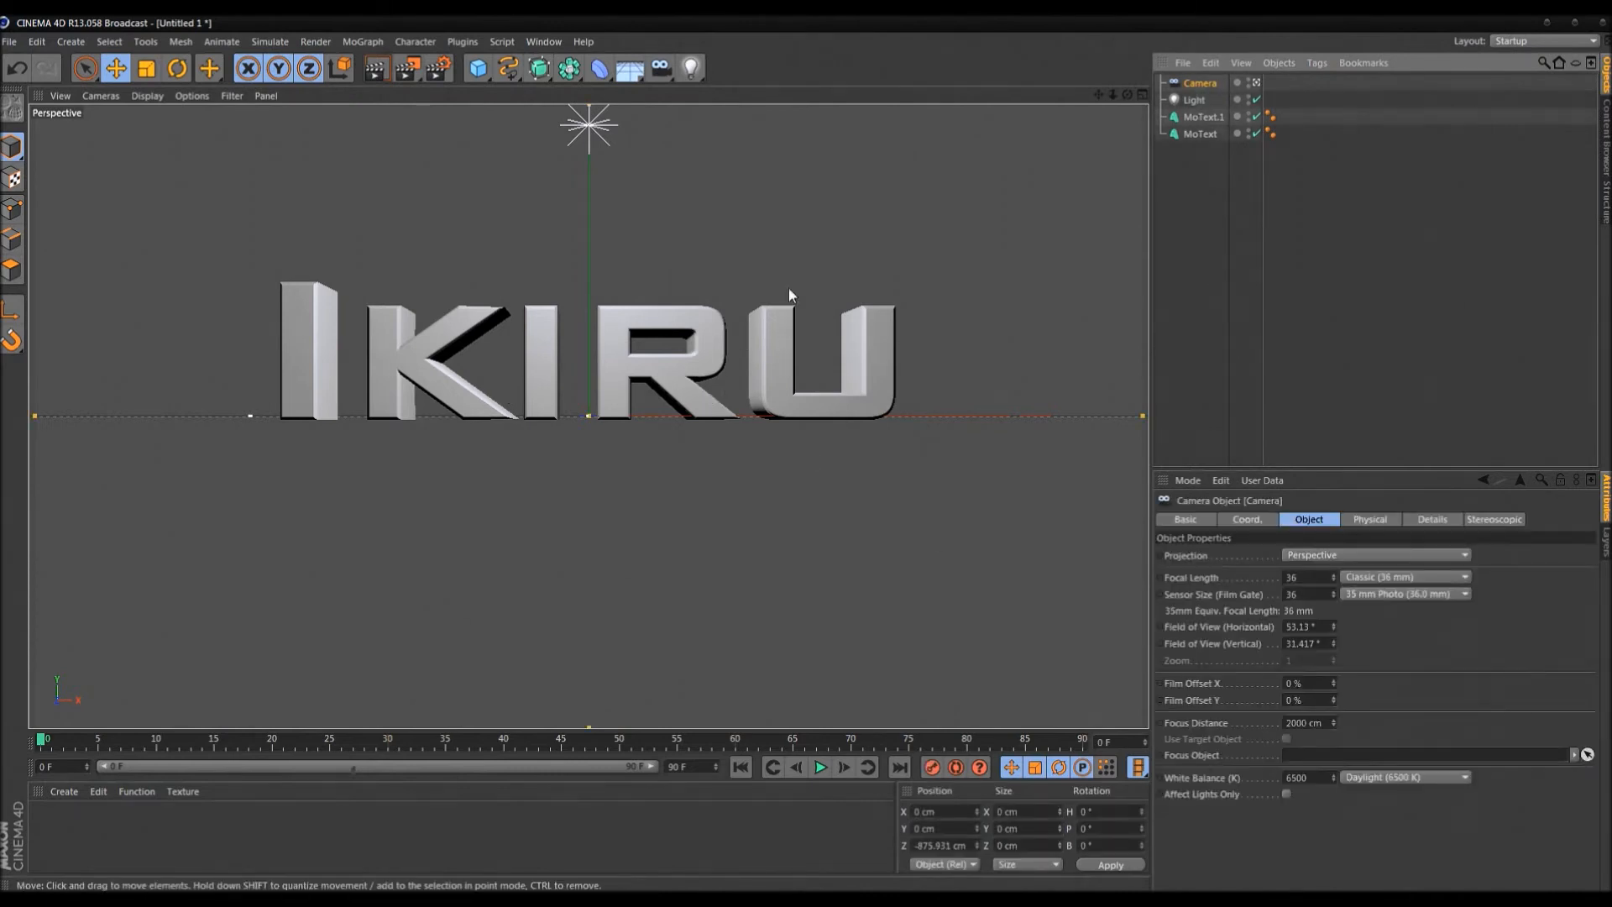
pyautogui.keyDown('alt'); pyautogui.moveTo(789, 284); pyautogui.dragTo(789, 293, button='middle'); pyautogui.keyUp('alt')
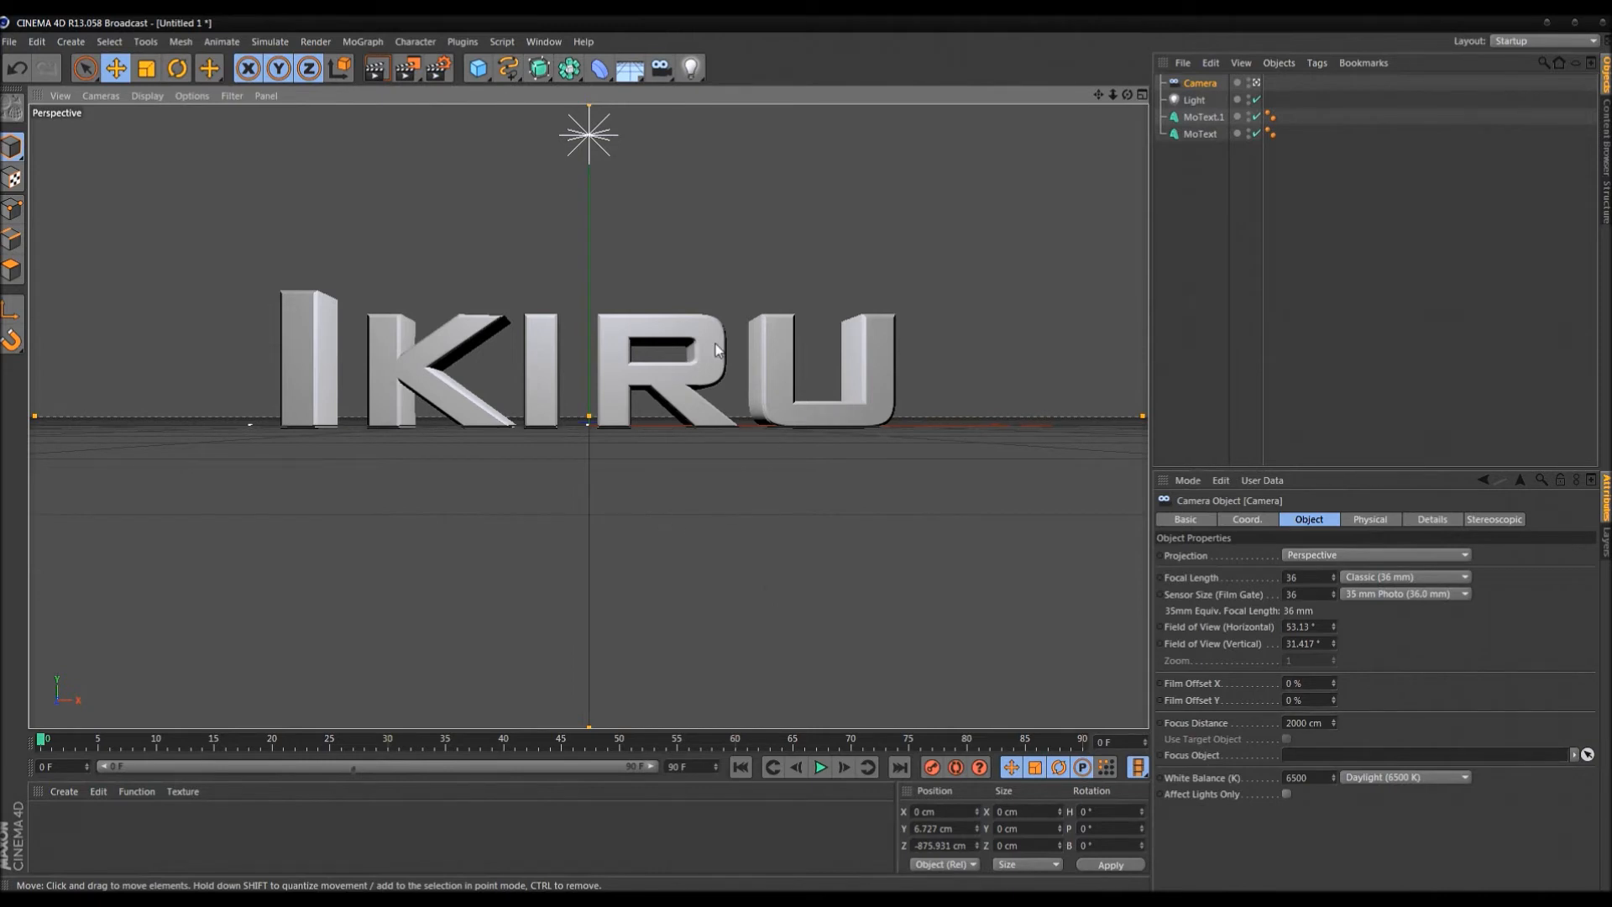
pyautogui.click(1403, 316)
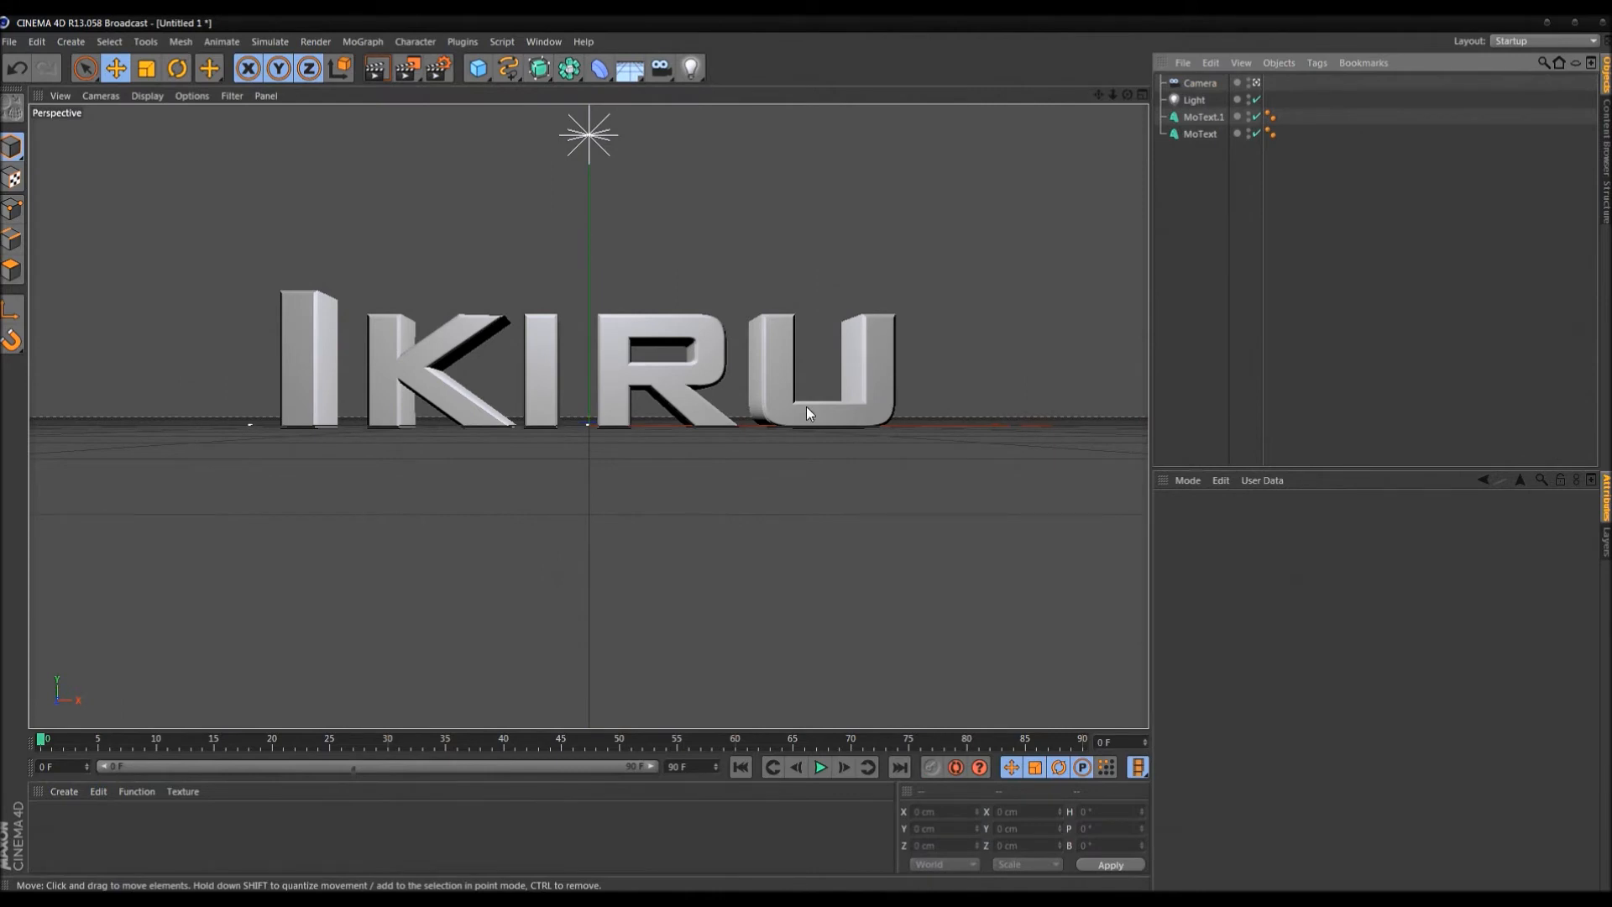
pyautogui.click(1219, 99)
pyautogui.click(1458, 306)
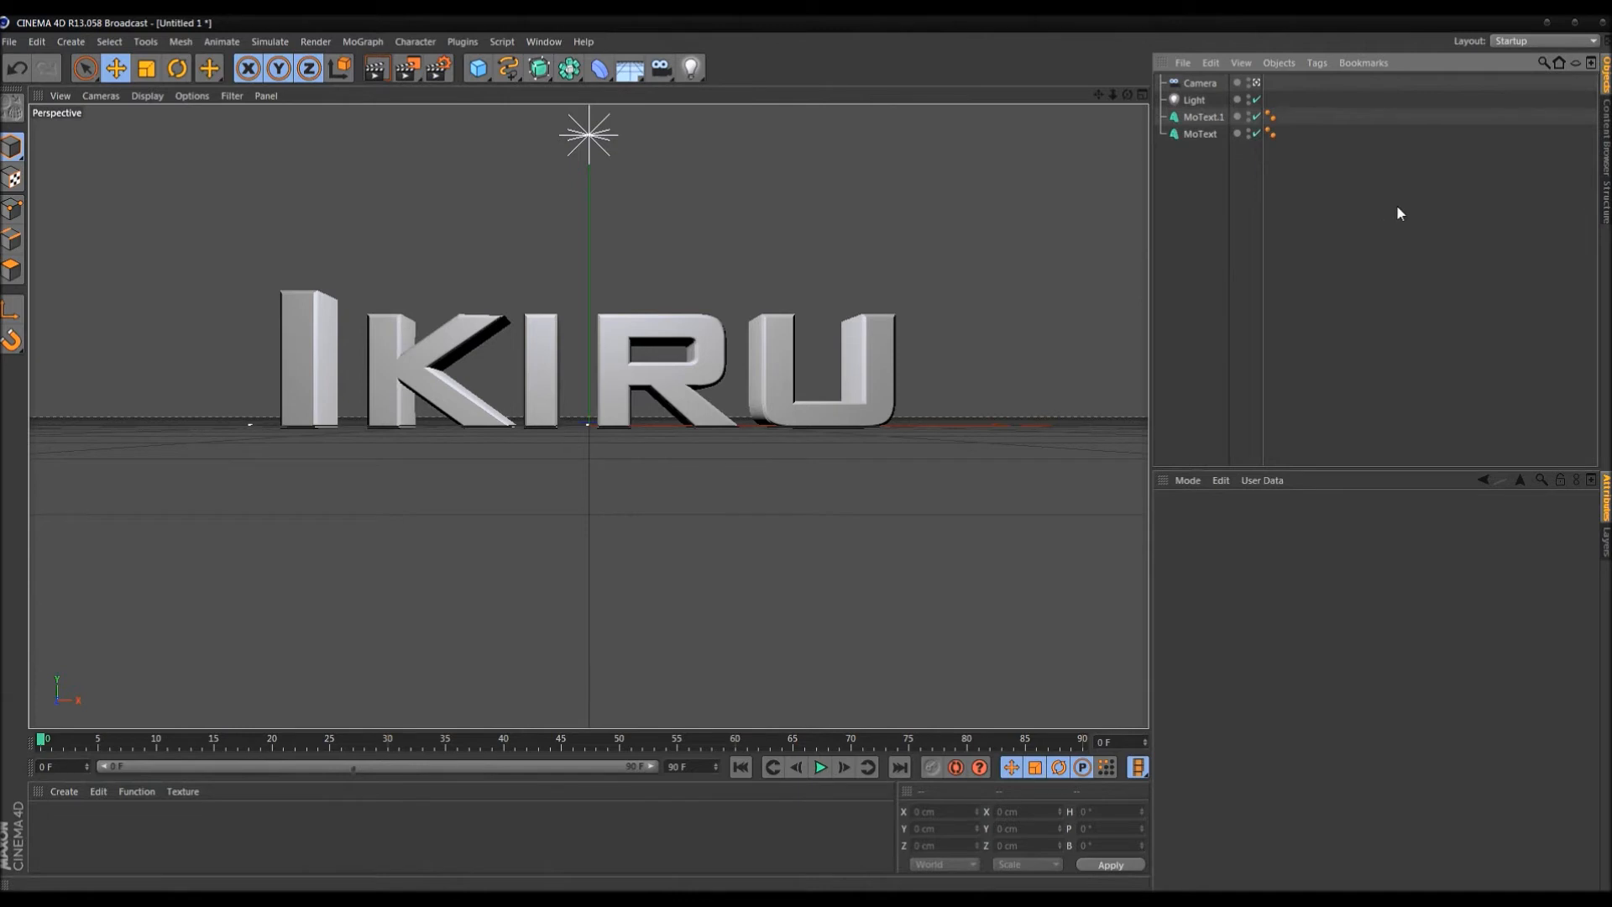
# Create a new material, open it for editing and switch its preview to Sphere (GI)
pyautogui.doubleClick(122, 837)
pyautogui.doubleClick(42, 823)
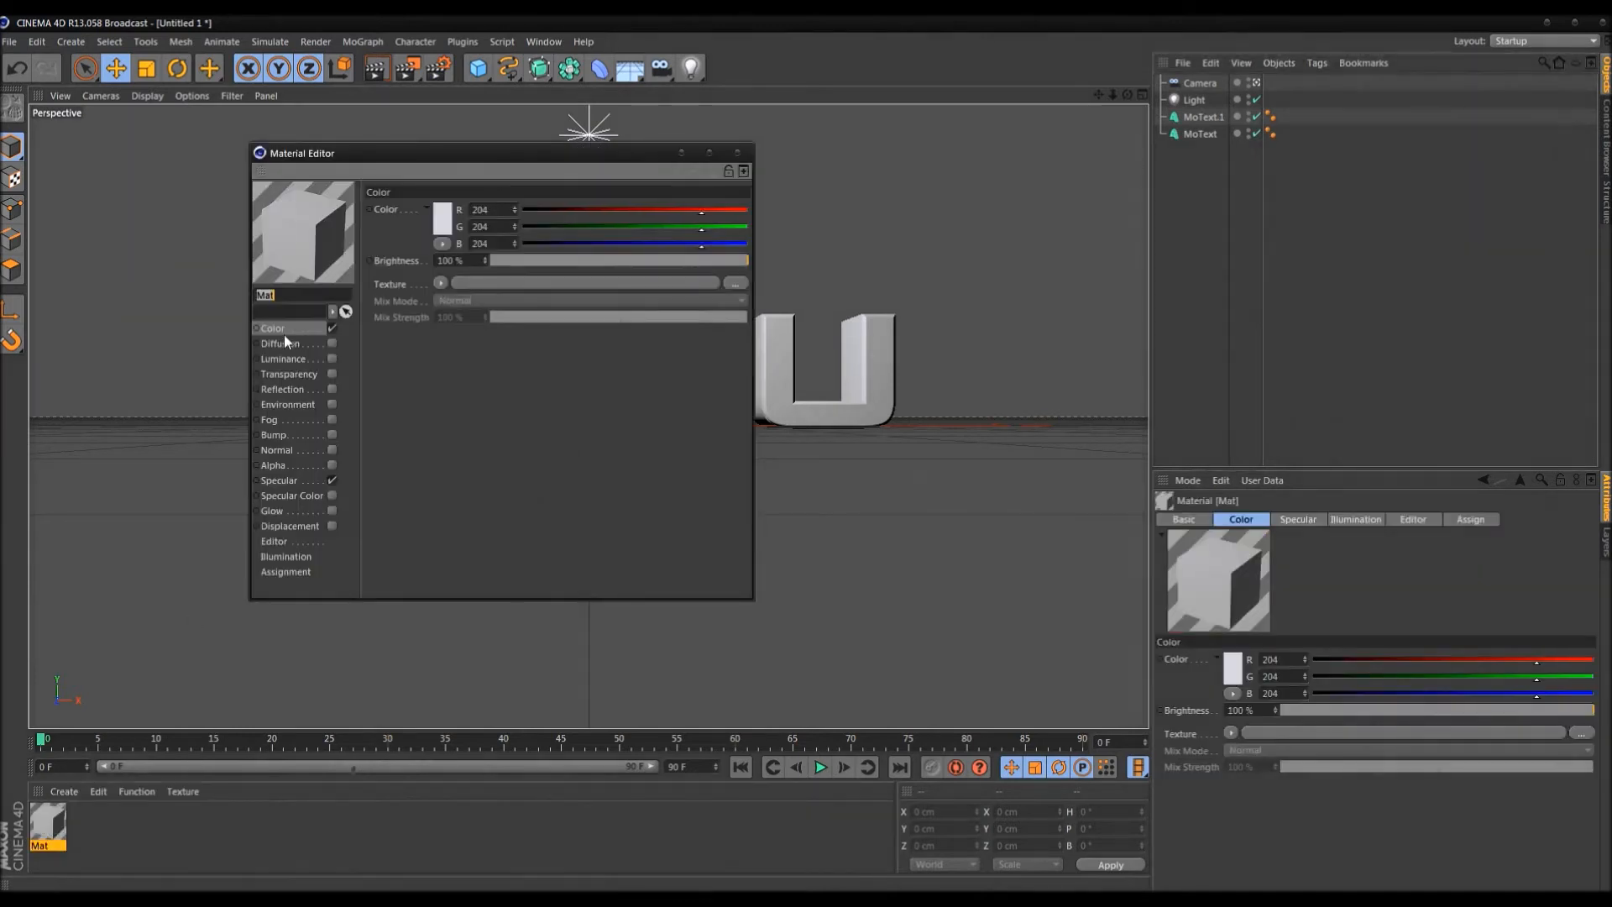
pyautogui.rightClick(315, 232)
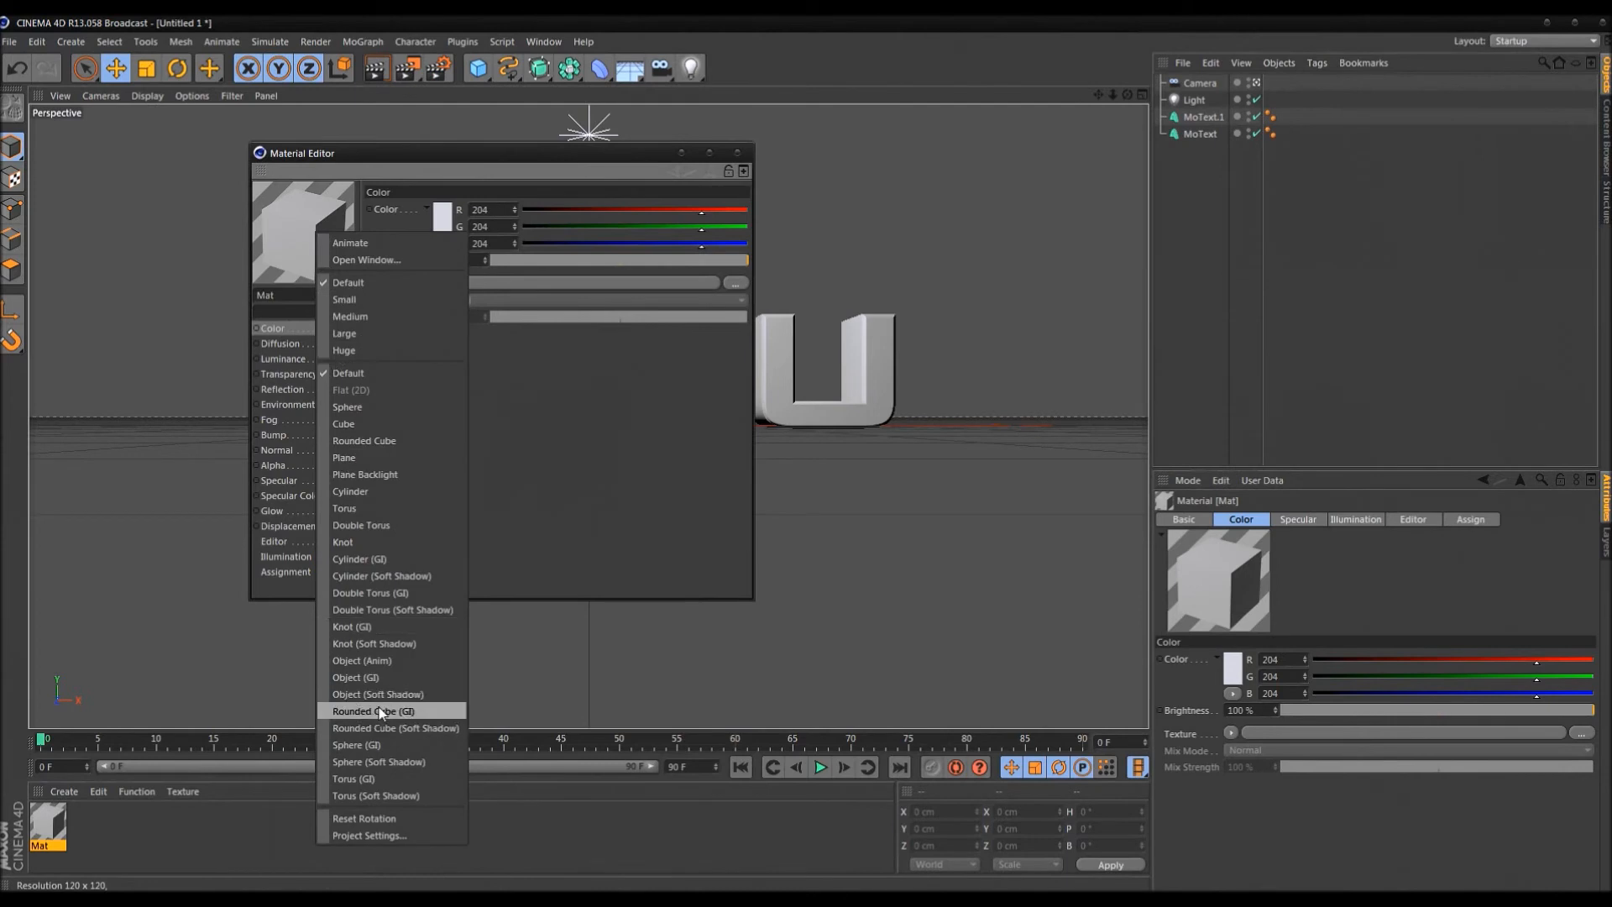
pyautogui.click(368, 744)
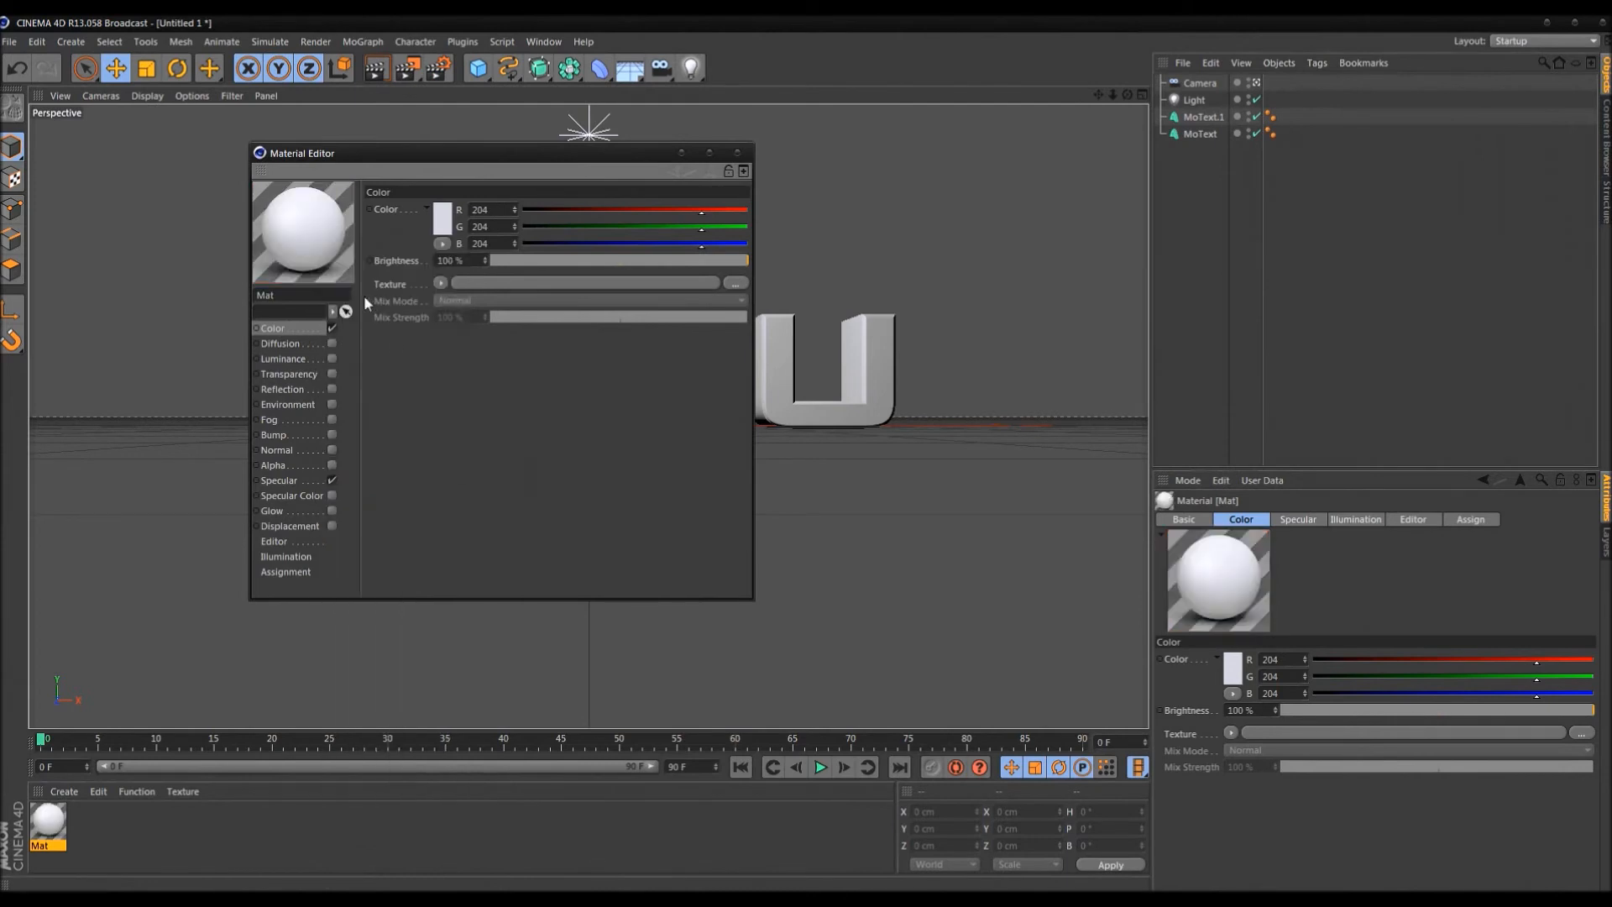
# Set the material's color to bright blue with RGB 0, 221, 255, close its editor and delete the material
pyautogui.click(442, 218)
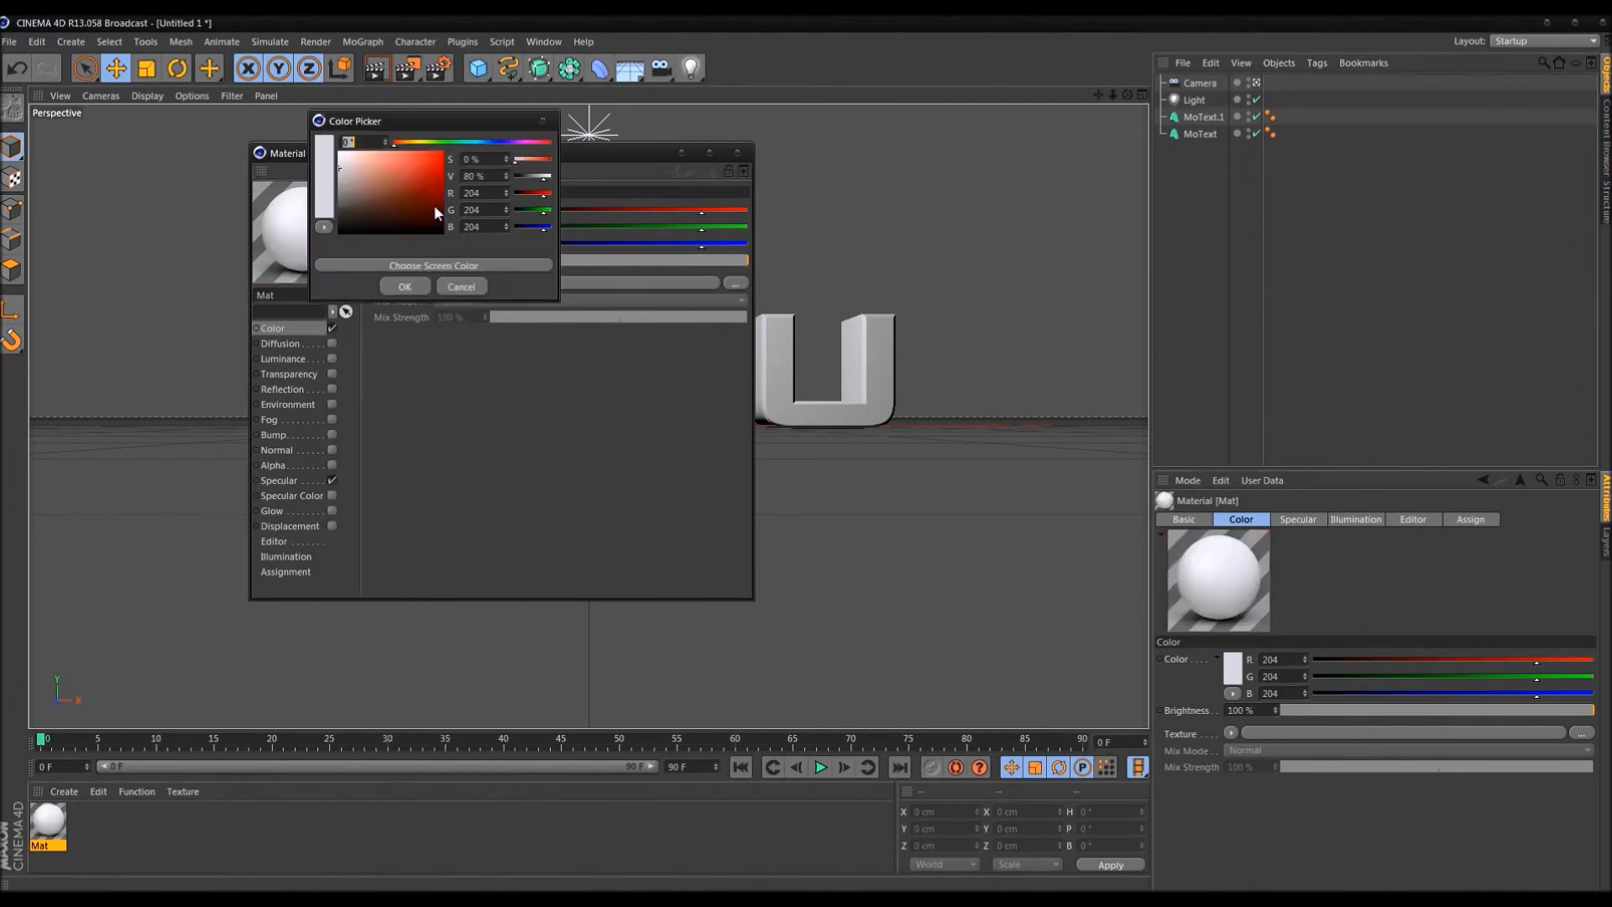
pyautogui.moveTo(402, 143); pyautogui.dragTo(476, 145)
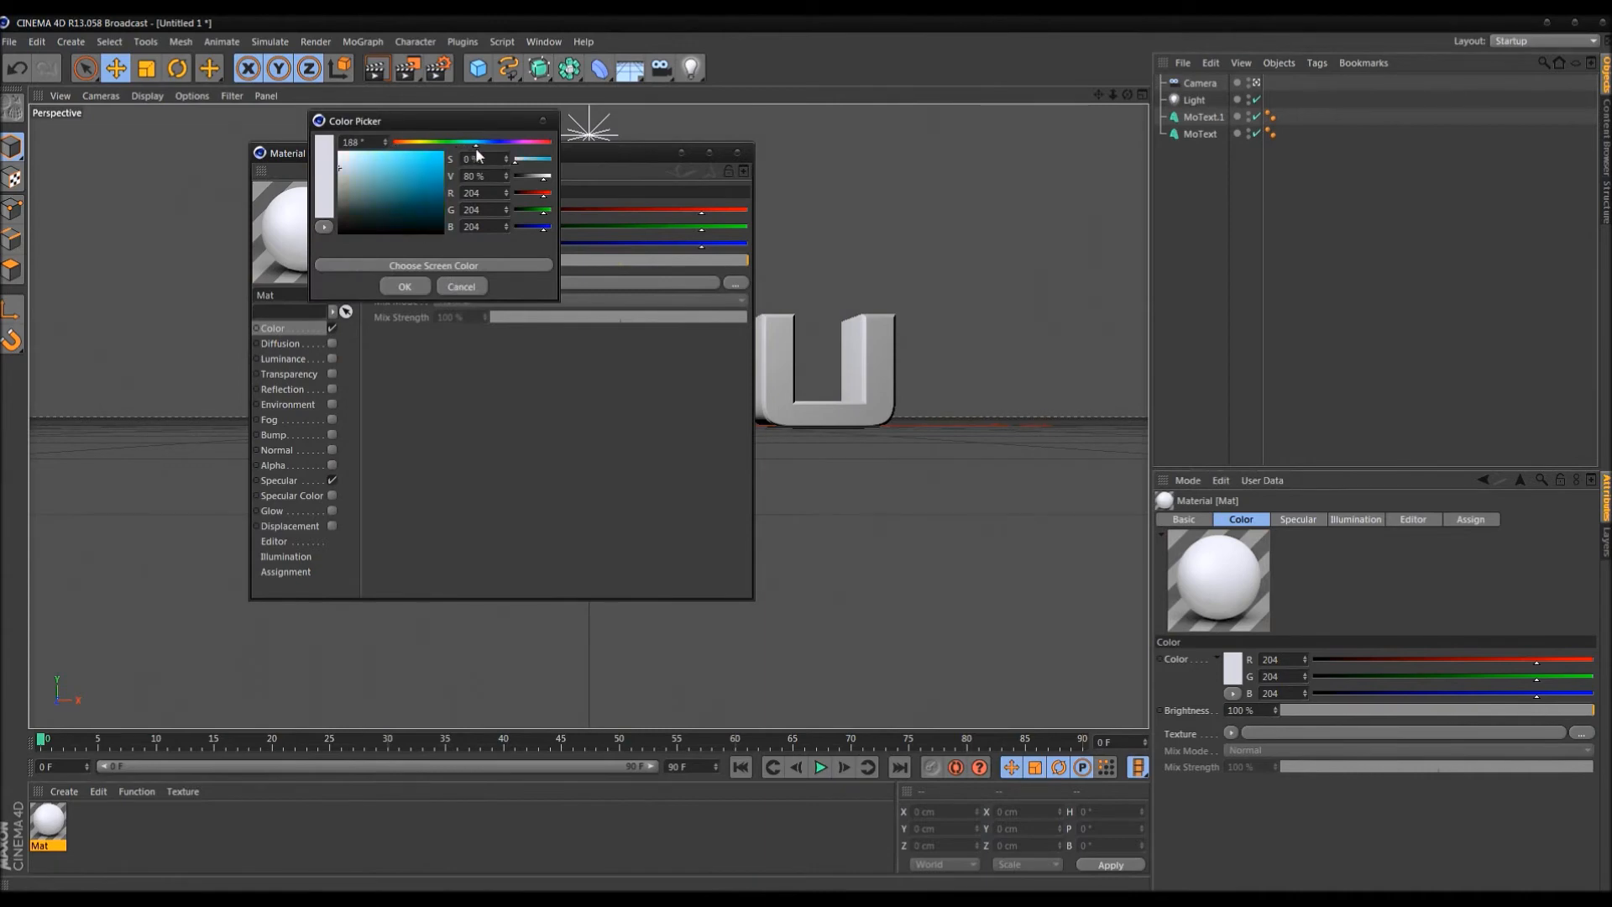
pyautogui.click(441, 154)
pyautogui.click(404, 286)
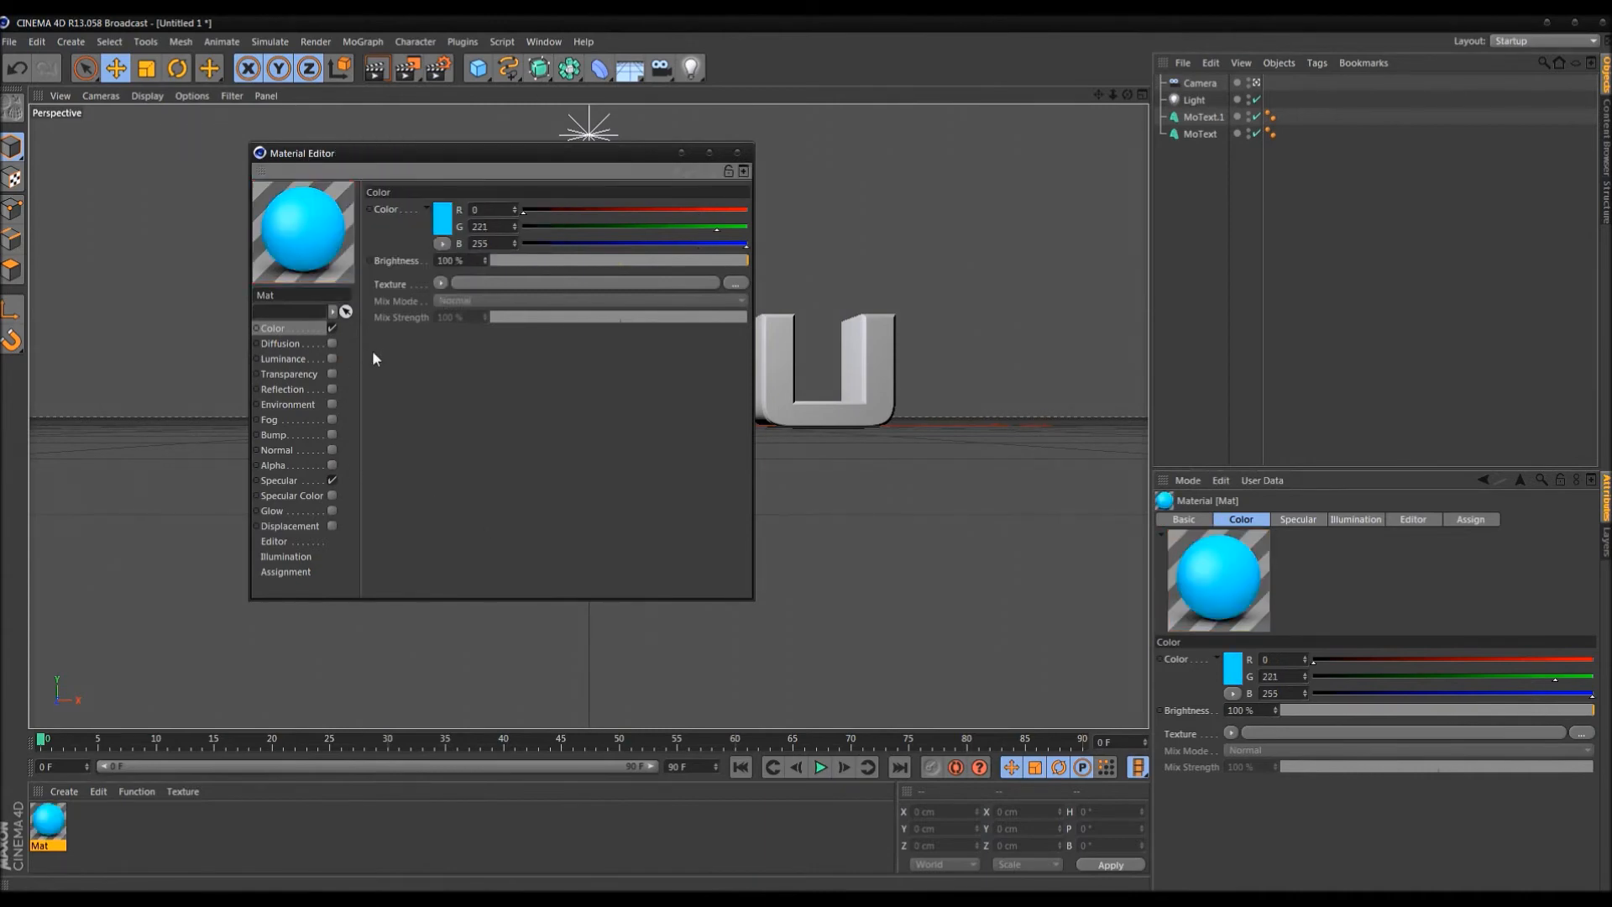
pyautogui.click(738, 152)
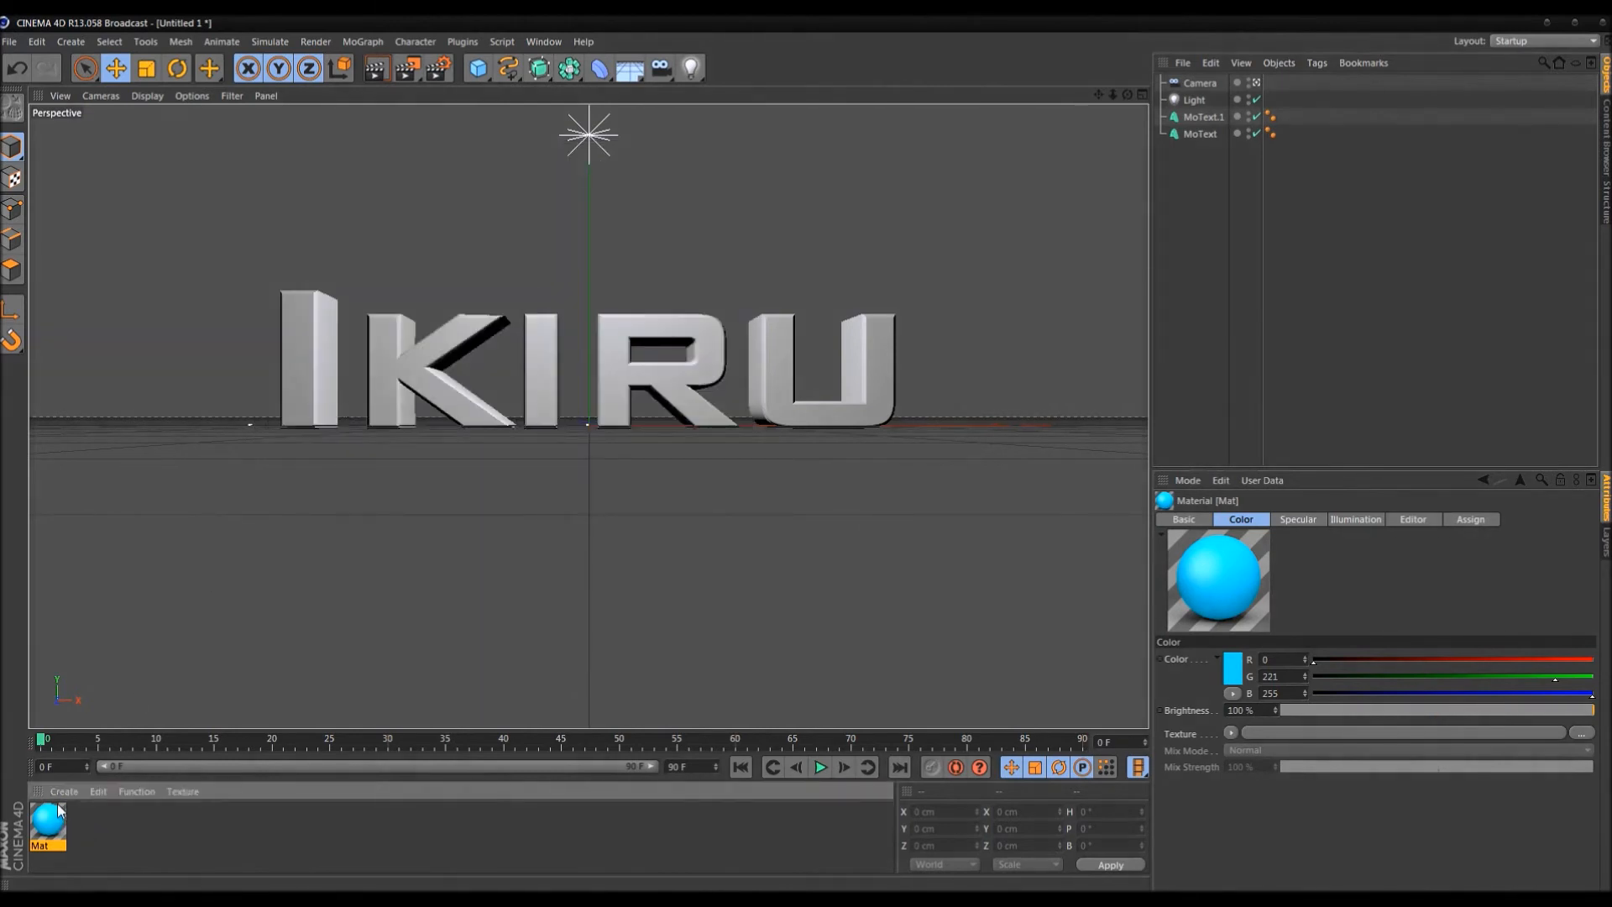
pyautogui.press('Delete')
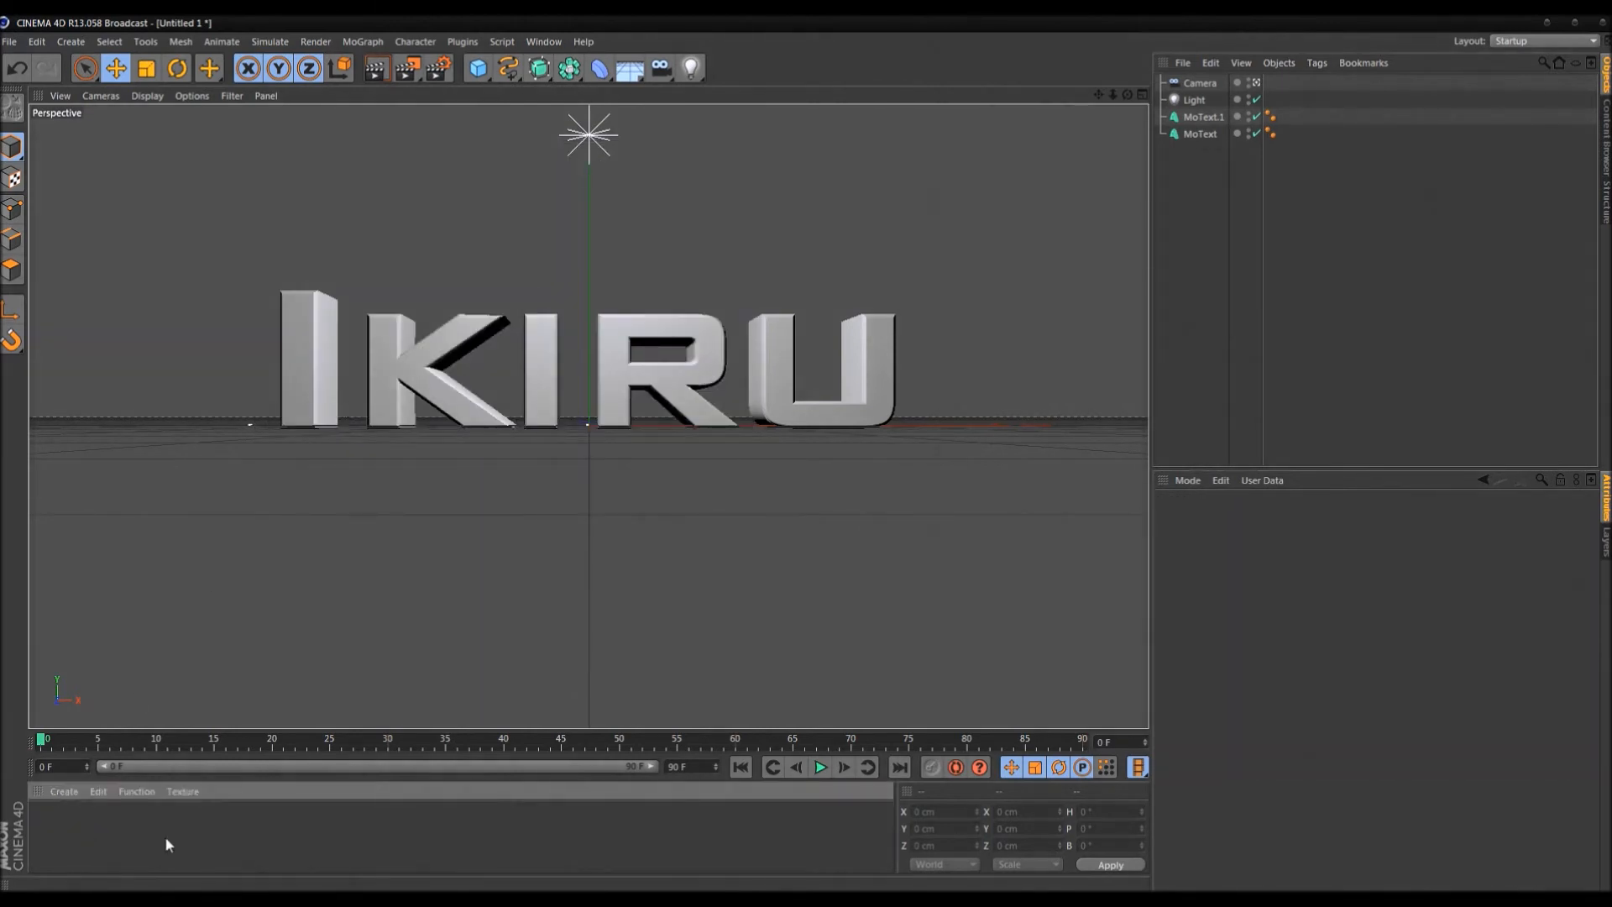
pyautogui.click(59, 790)
pyautogui.click(112, 653)
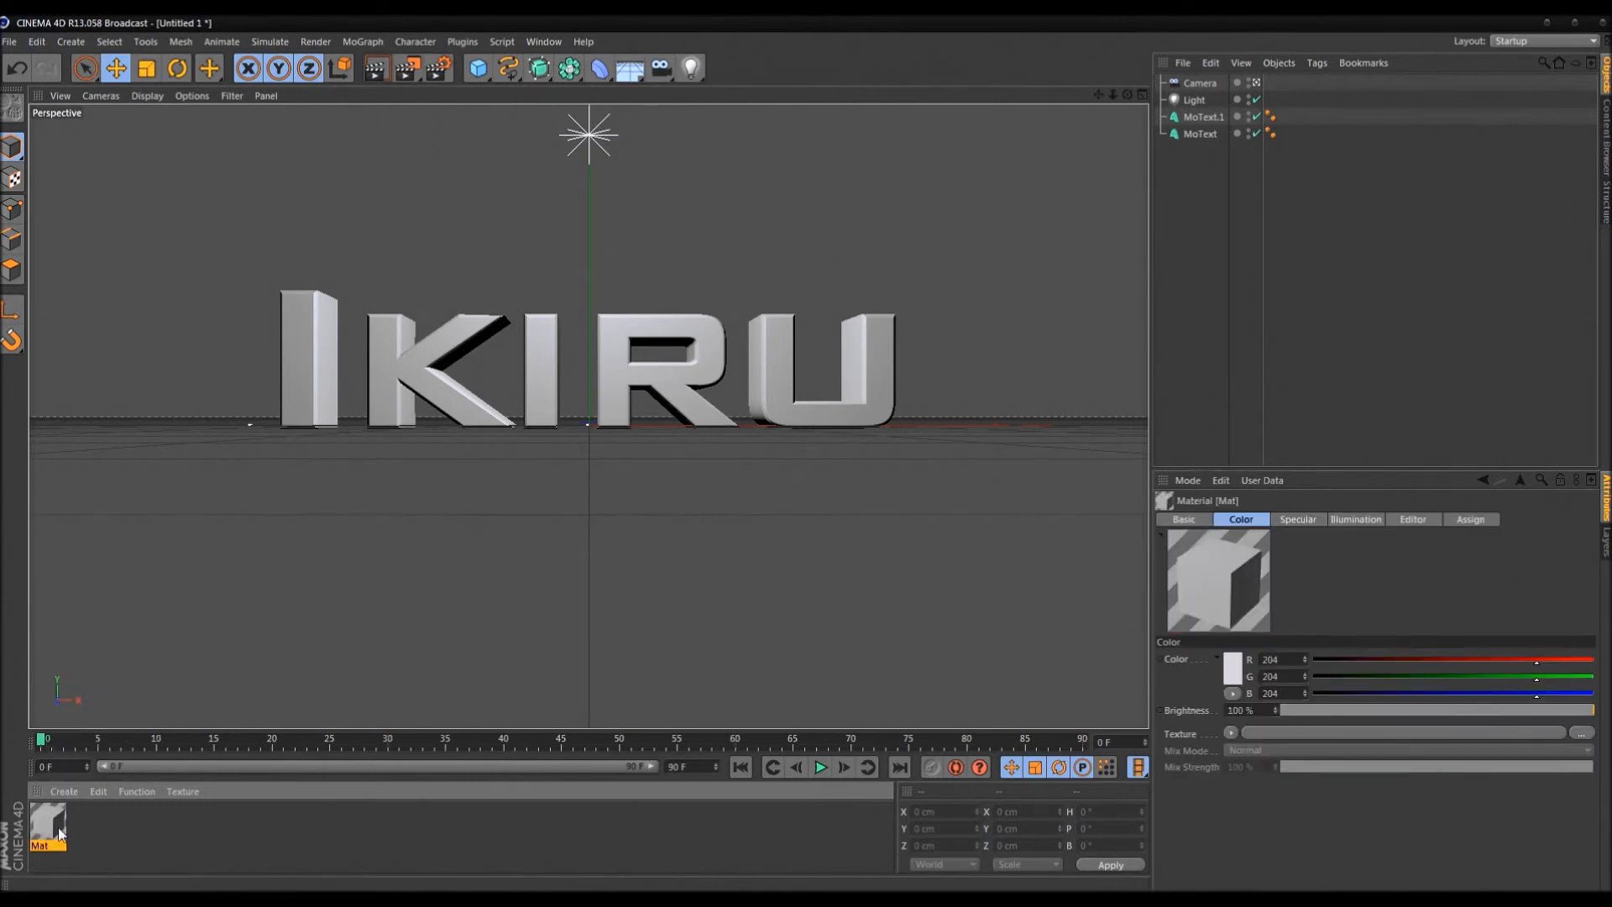
pyautogui.press('Delete')
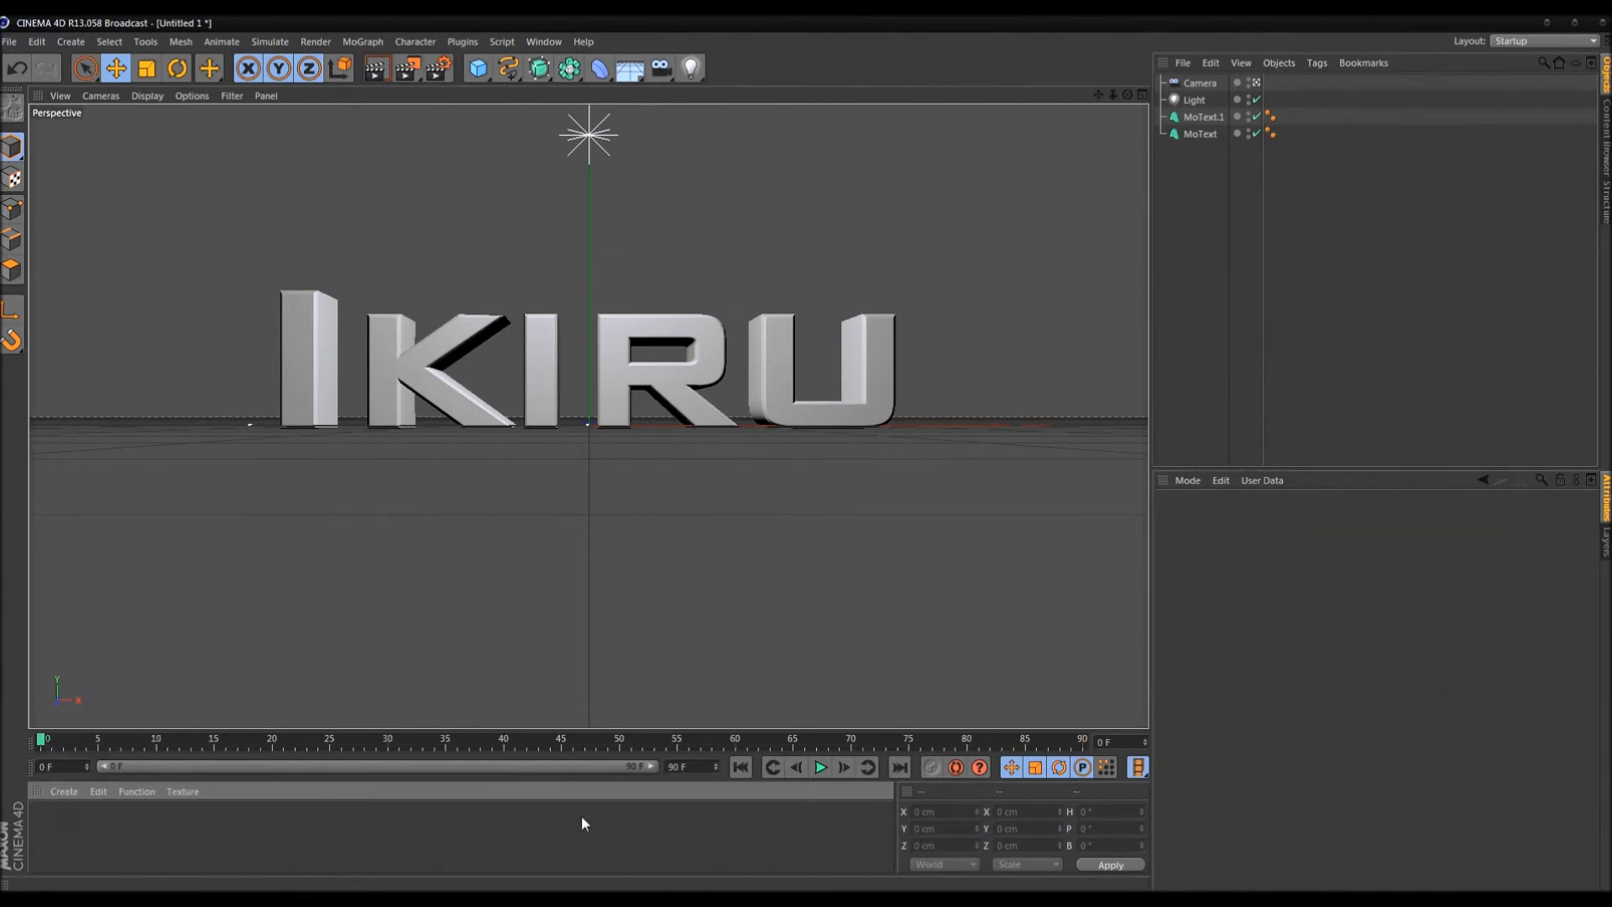
# Create a new material, open it in the Material Editor and switch its preview to Sphere (GI)
pyautogui.doubleClick(42, 823)
pyautogui.doubleClick(47, 825)
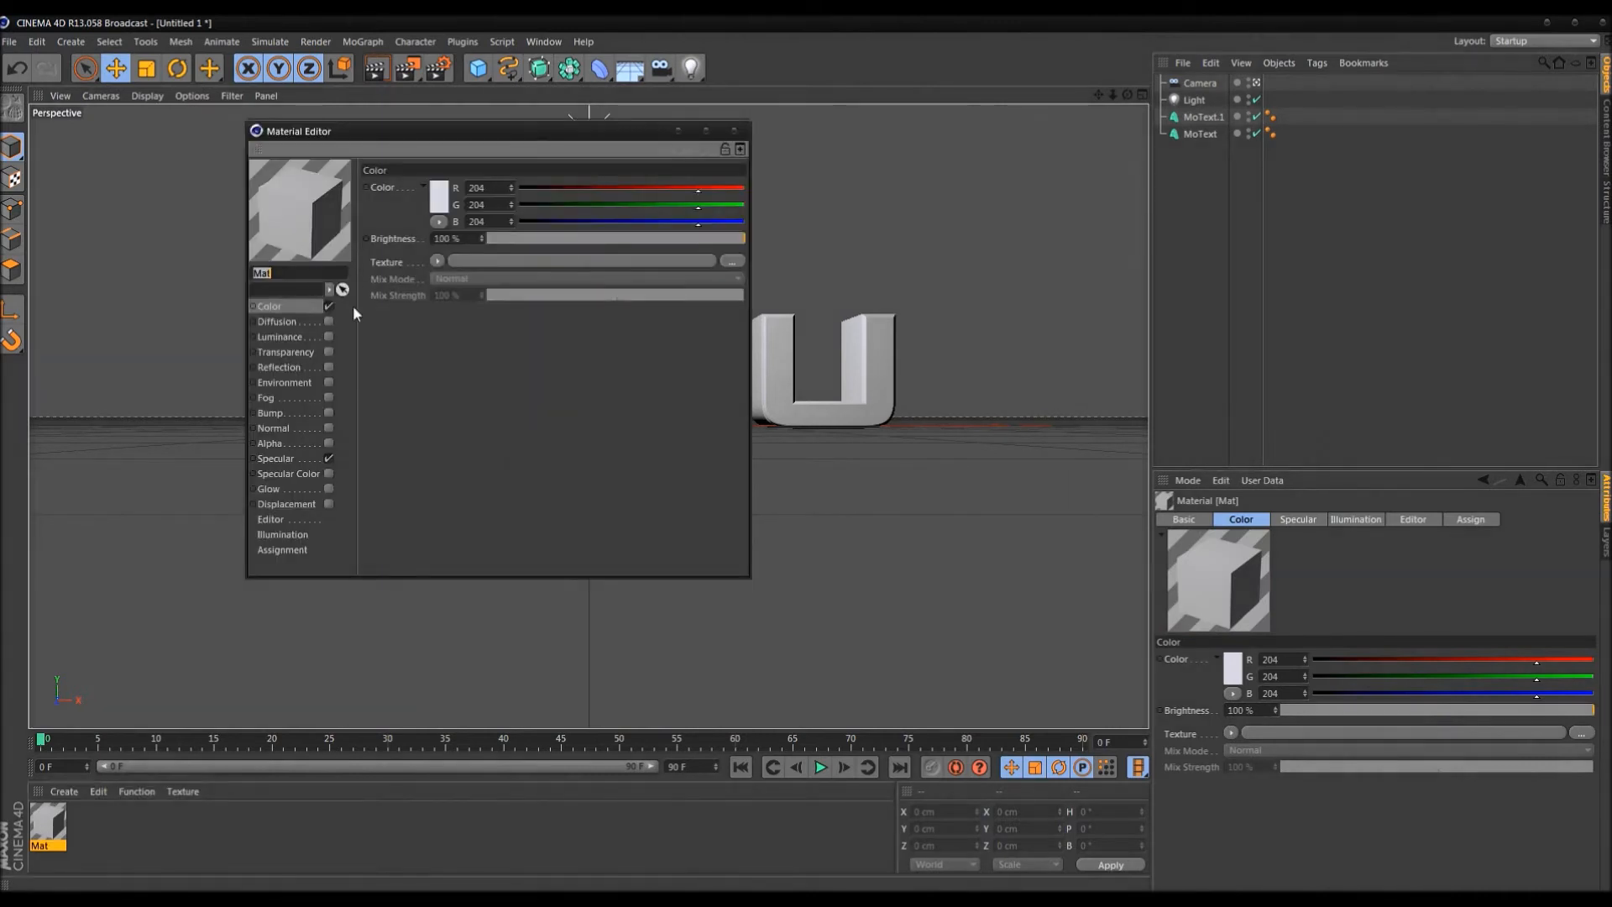
pyautogui.moveTo(529, 136); pyautogui.dragTo(613, 171)
pyautogui.rightClick(418, 268)
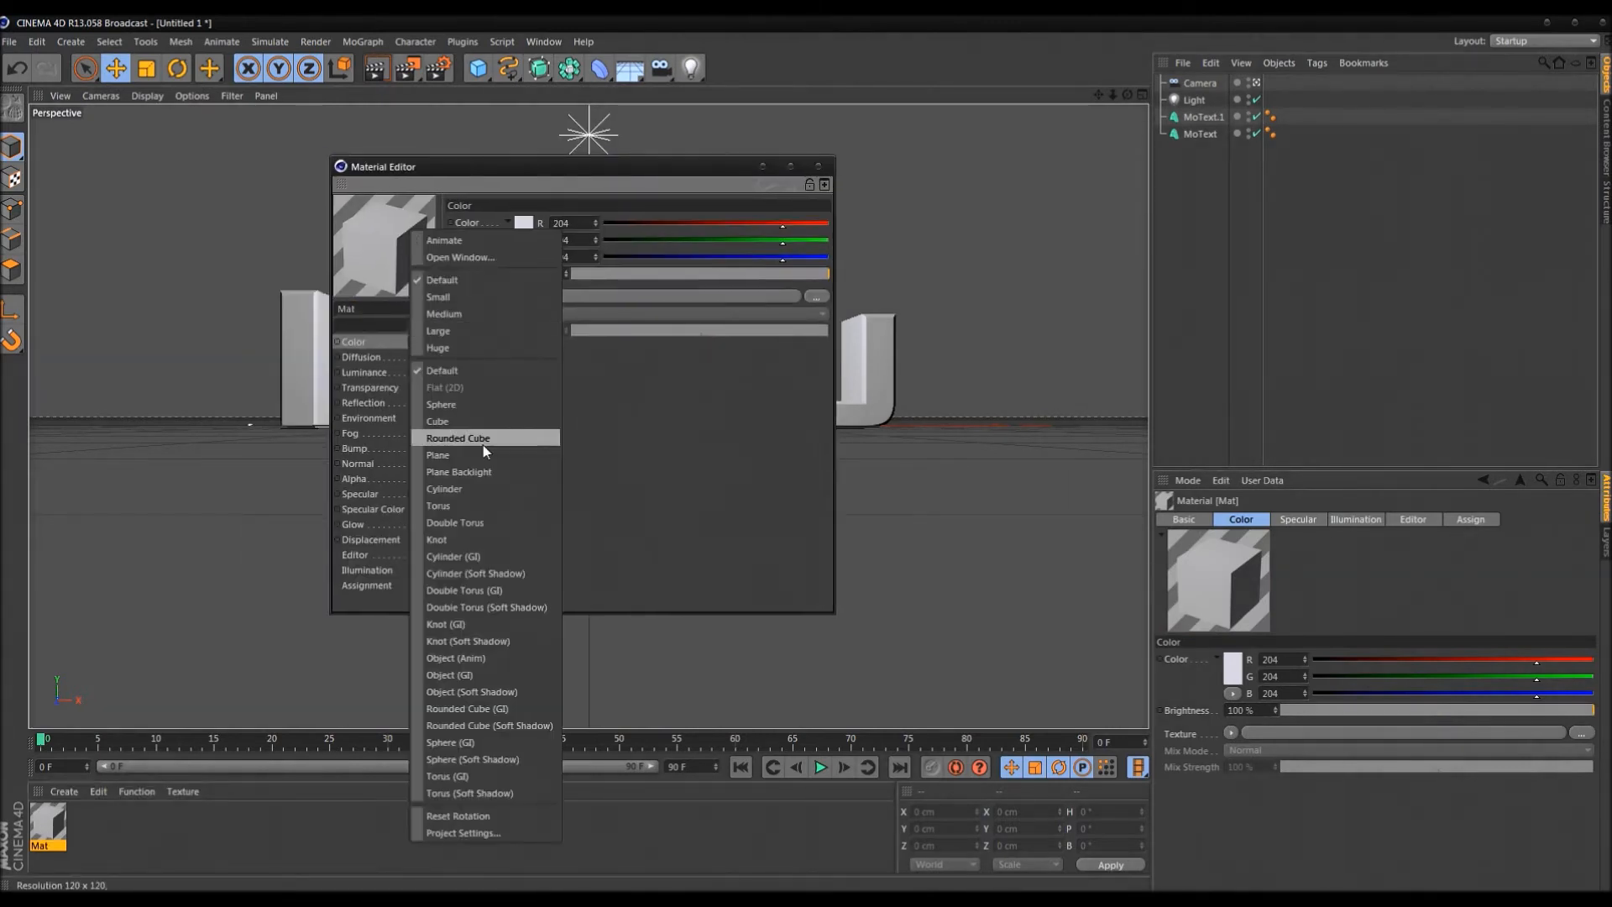
pyautogui.click(364, 312)
pyautogui.moveTo(377, 254)
pyautogui.mouseDown(button='right')
pyautogui.moveTo(395, 263)
pyautogui.moveTo(382, 273)
pyautogui.moveTo(379, 255)
pyautogui.mouseUp(button='right')
pyautogui.rightClick(387, 252)
pyautogui.click(372, 261)
pyautogui.rightClick(379, 255)
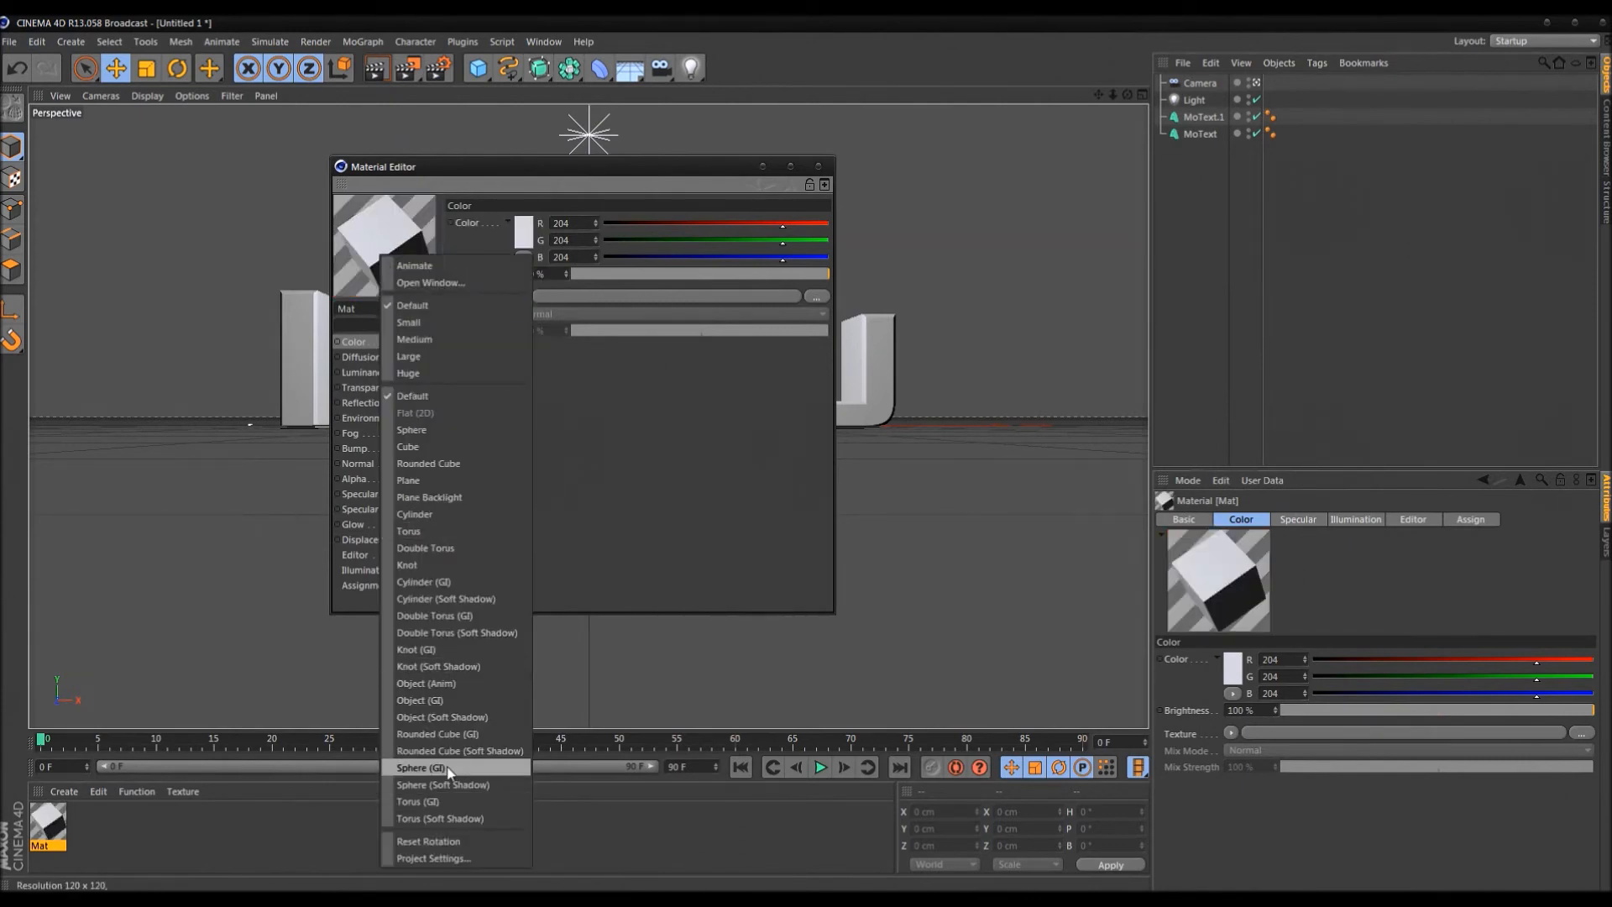
pyautogui.click(420, 767)
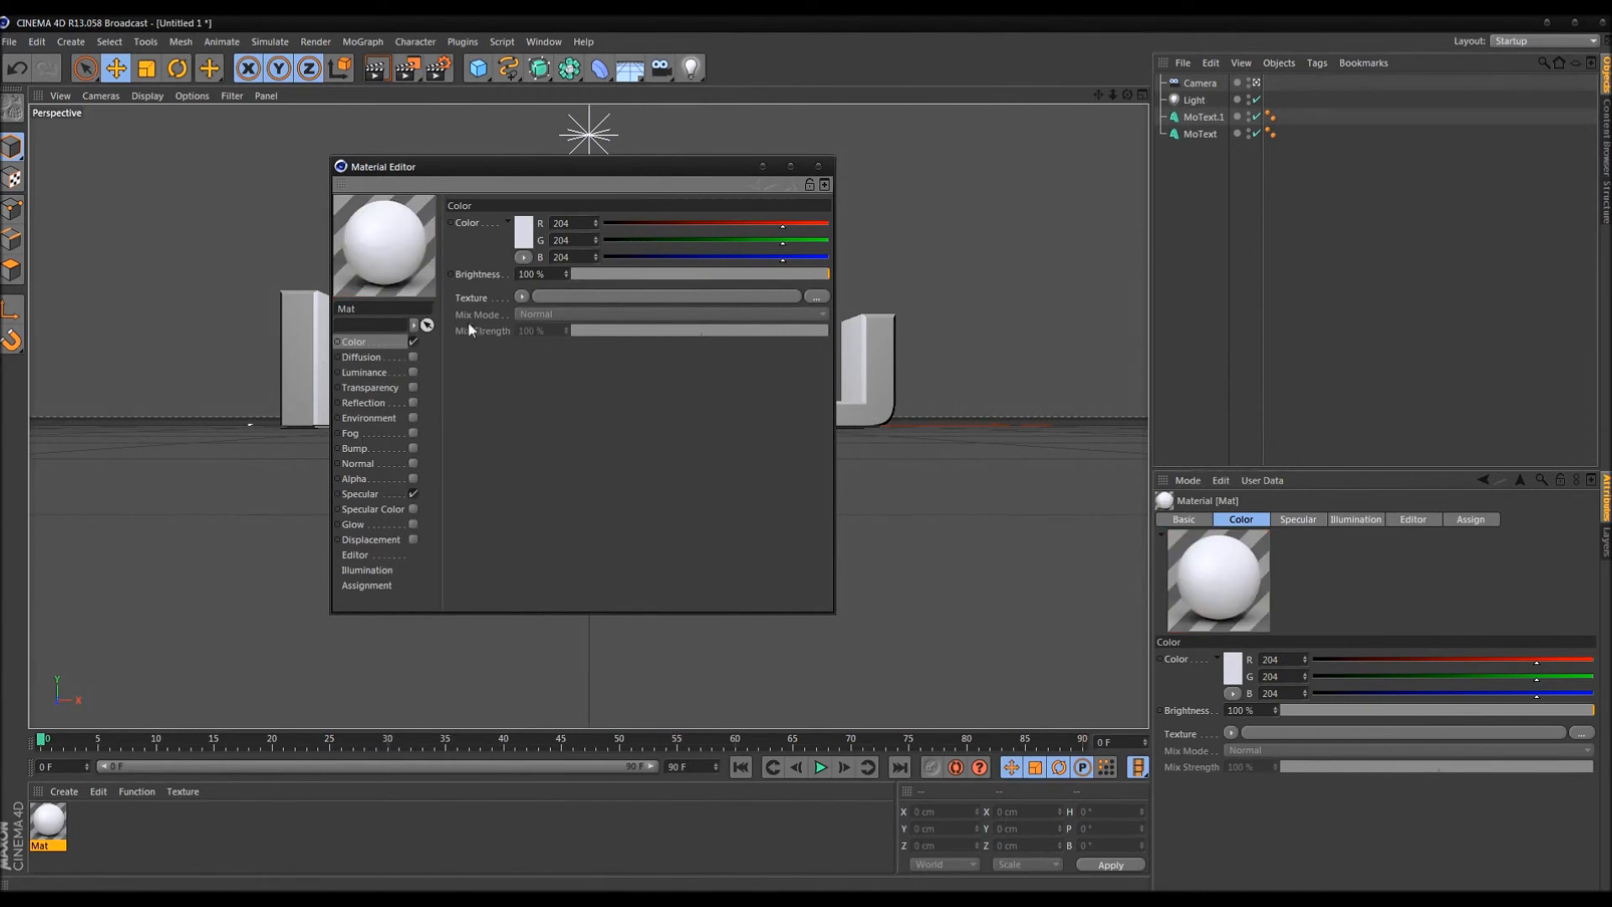
# Set the material's color to cyan with RGB 0, 255, 255
pyautogui.click(528, 234)
pyautogui.click(566, 166)
pyautogui.click(537, 176)
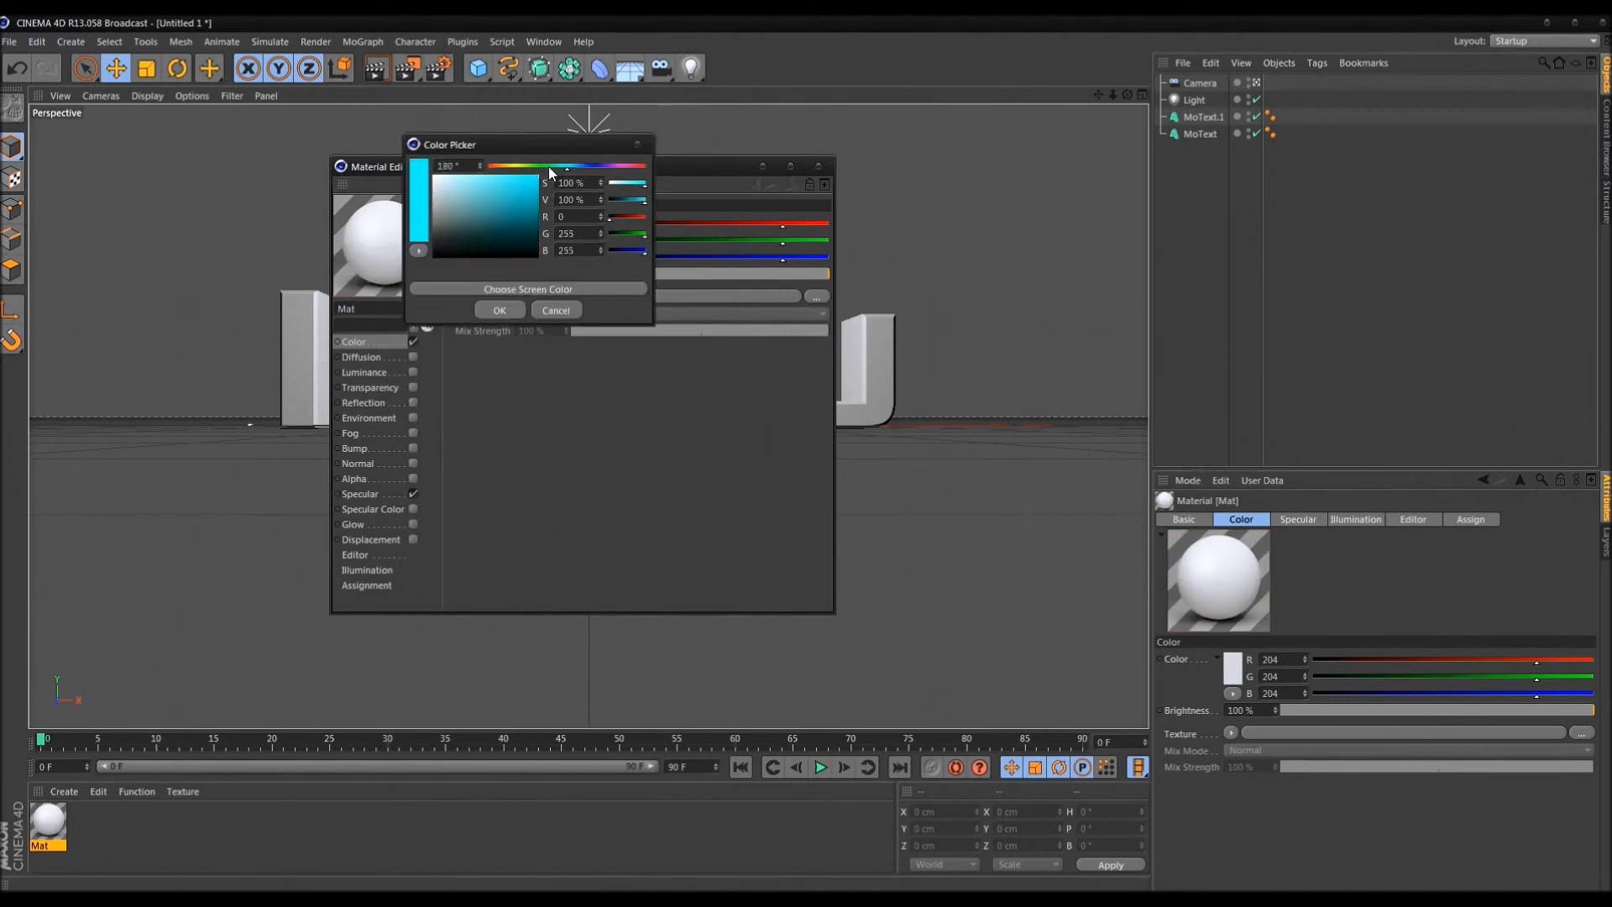
pyautogui.click(499, 310)
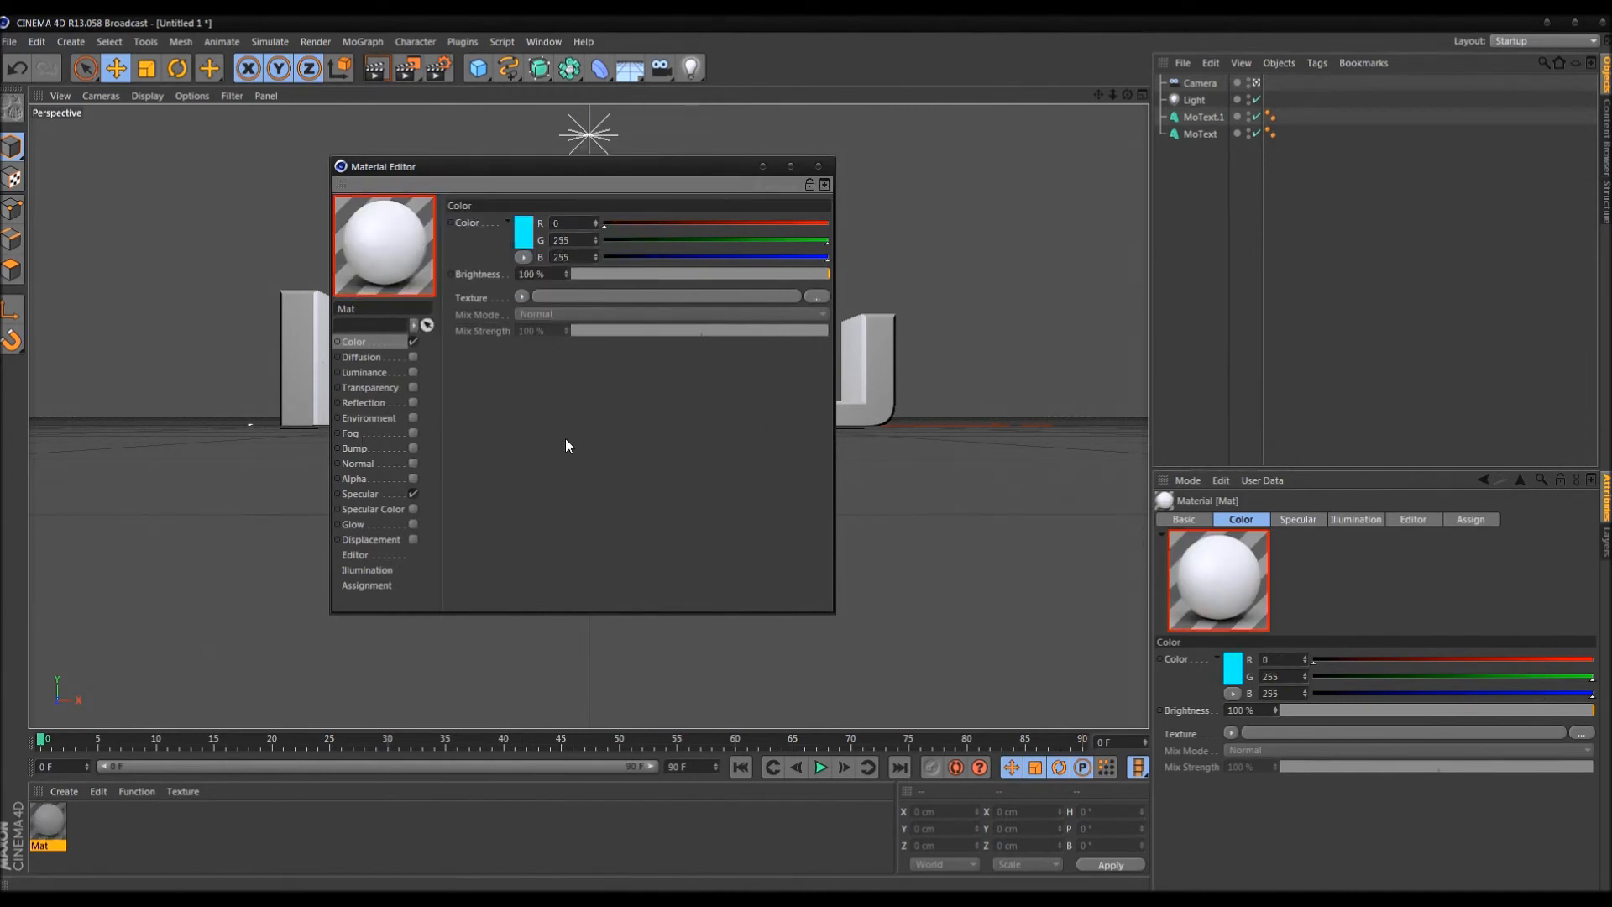
# Enable the material's Reflection channel and set its base color to blue with RGB 0, 204, 255
pyautogui.click(413, 403)
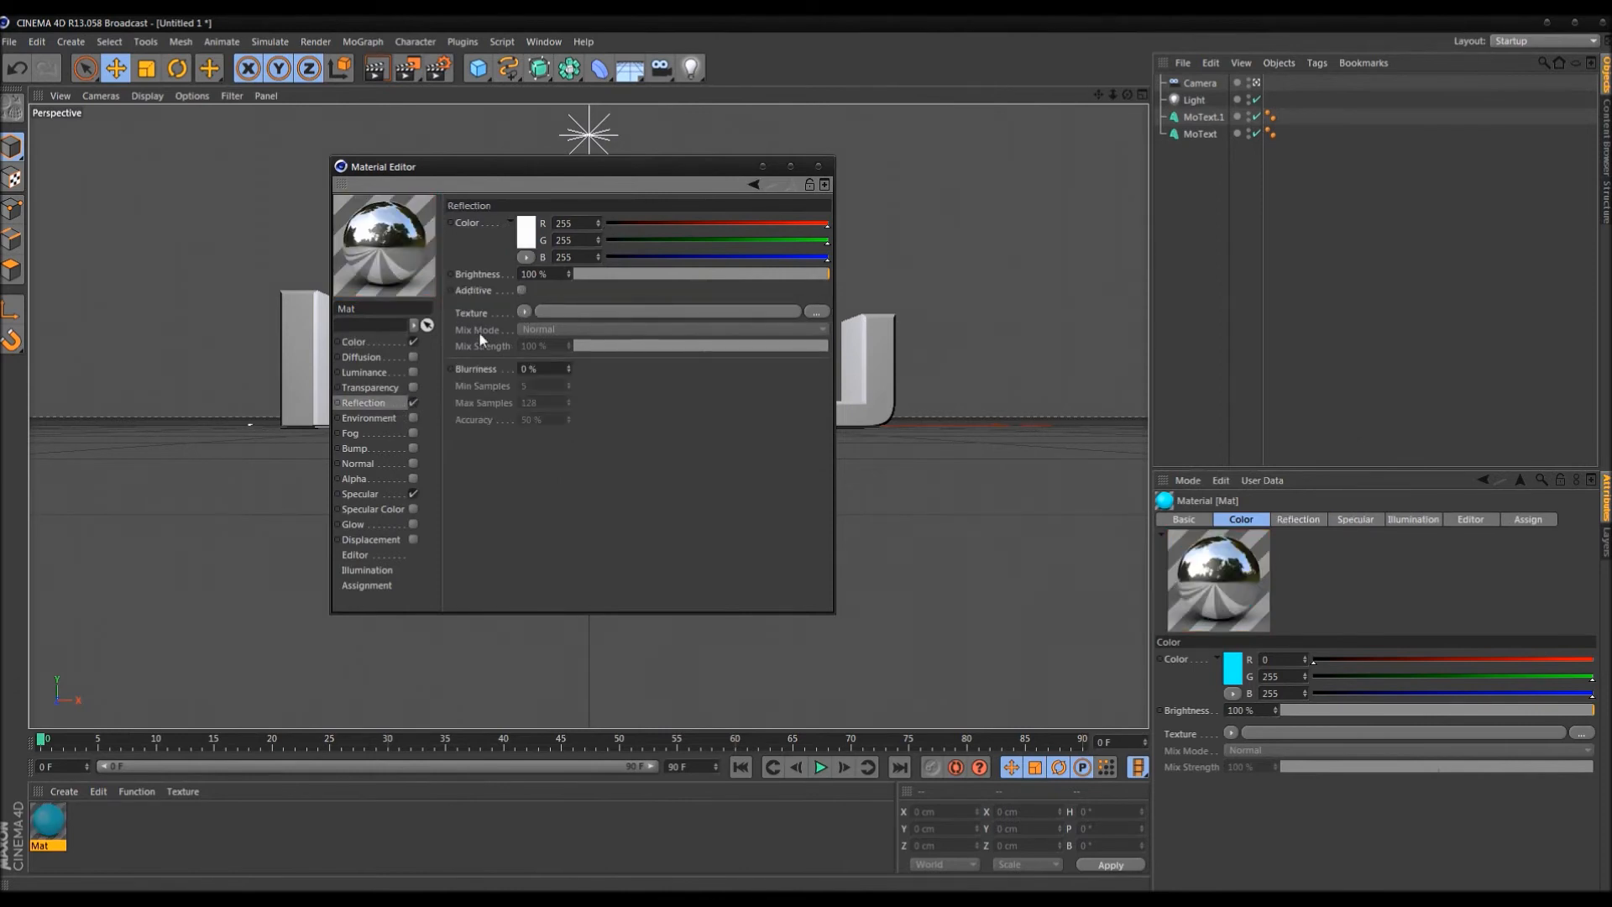
pyautogui.click(403, 344)
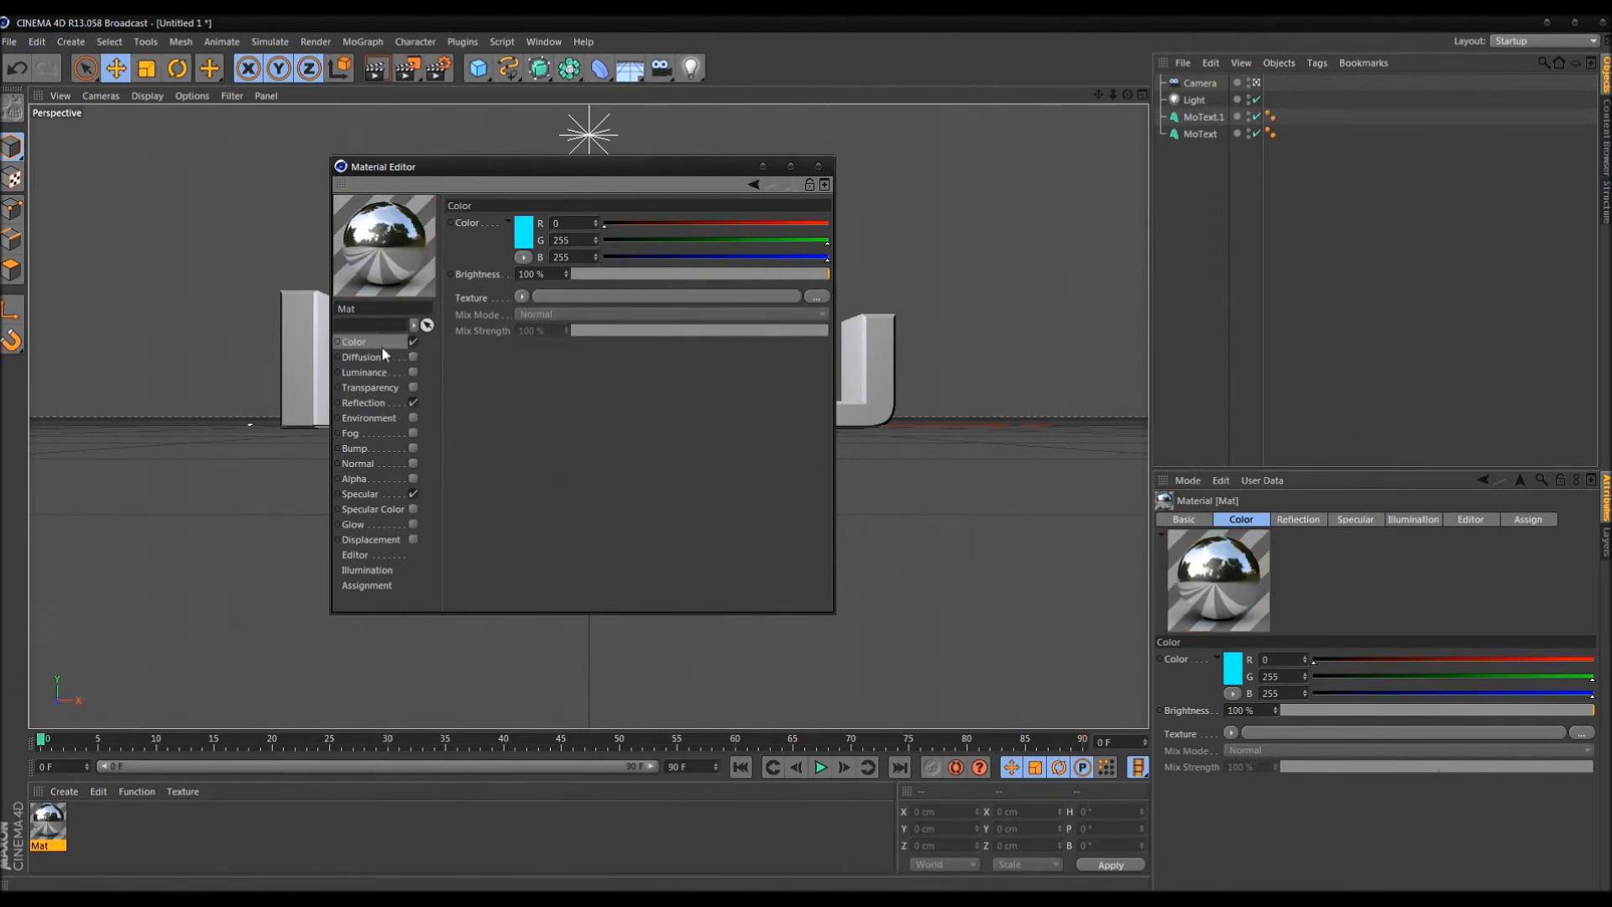
pyautogui.click(391, 403)
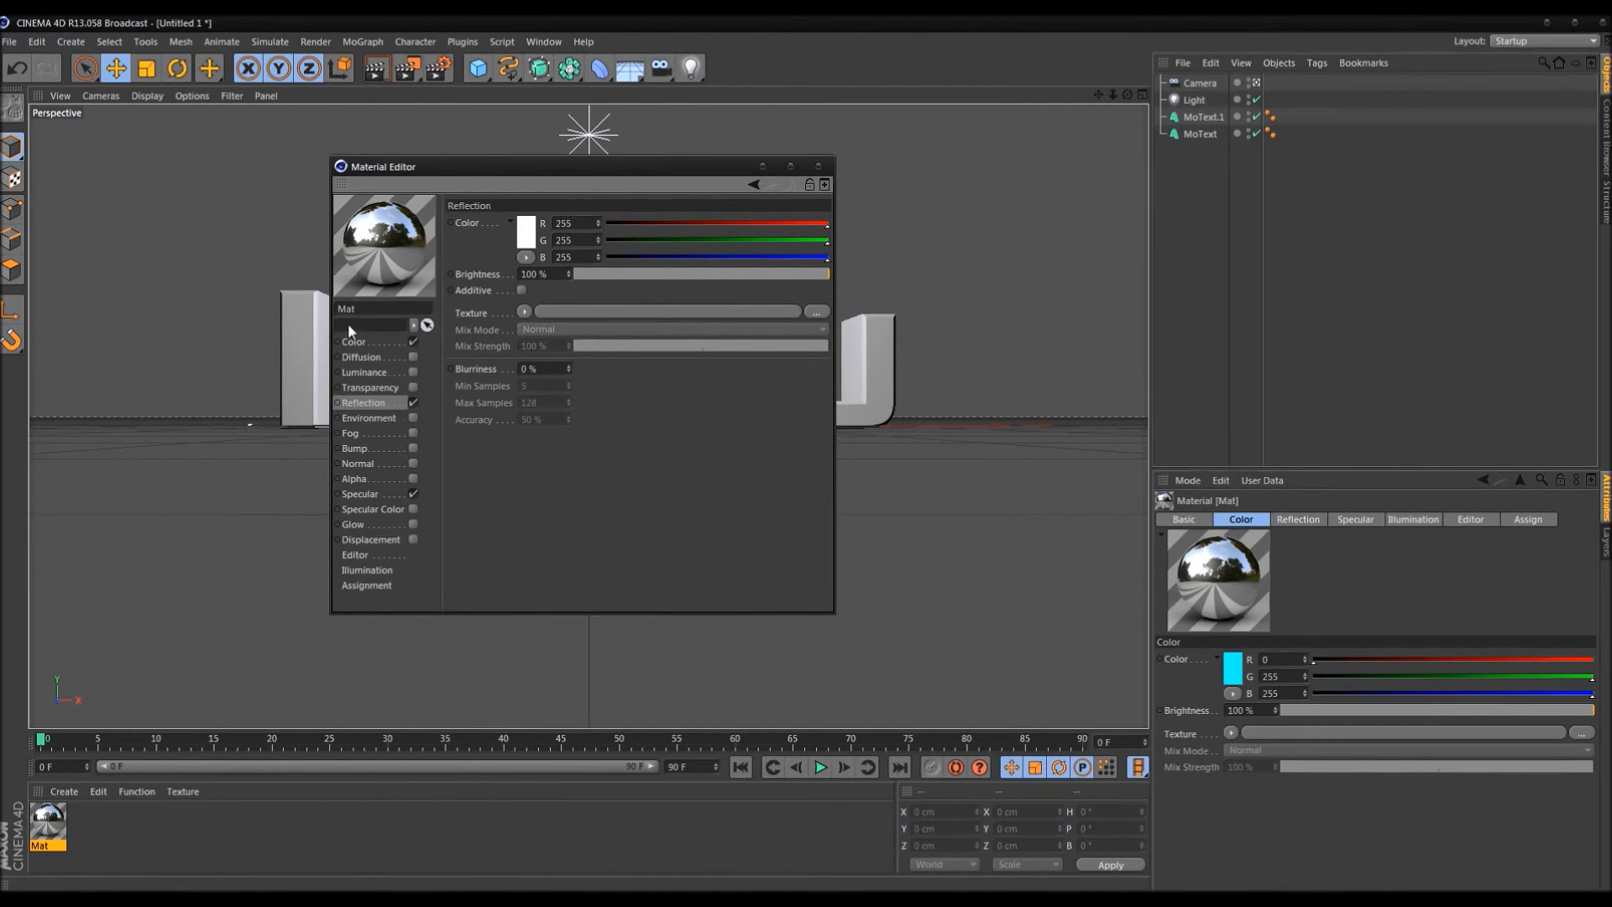
pyautogui.click(386, 343)
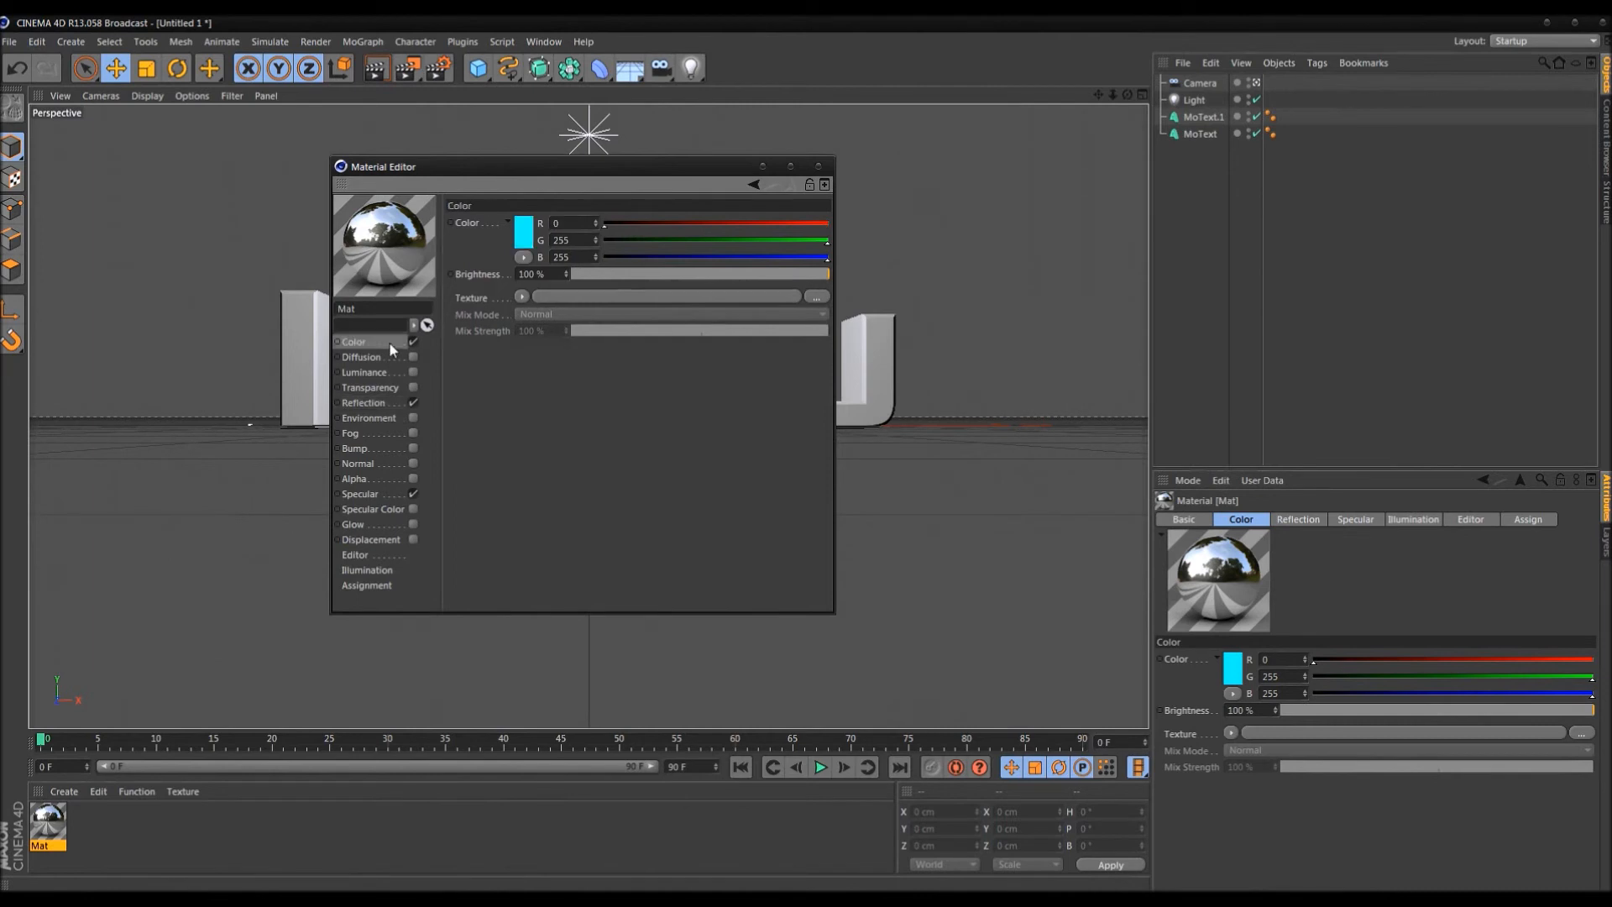
pyautogui.click(524, 231)
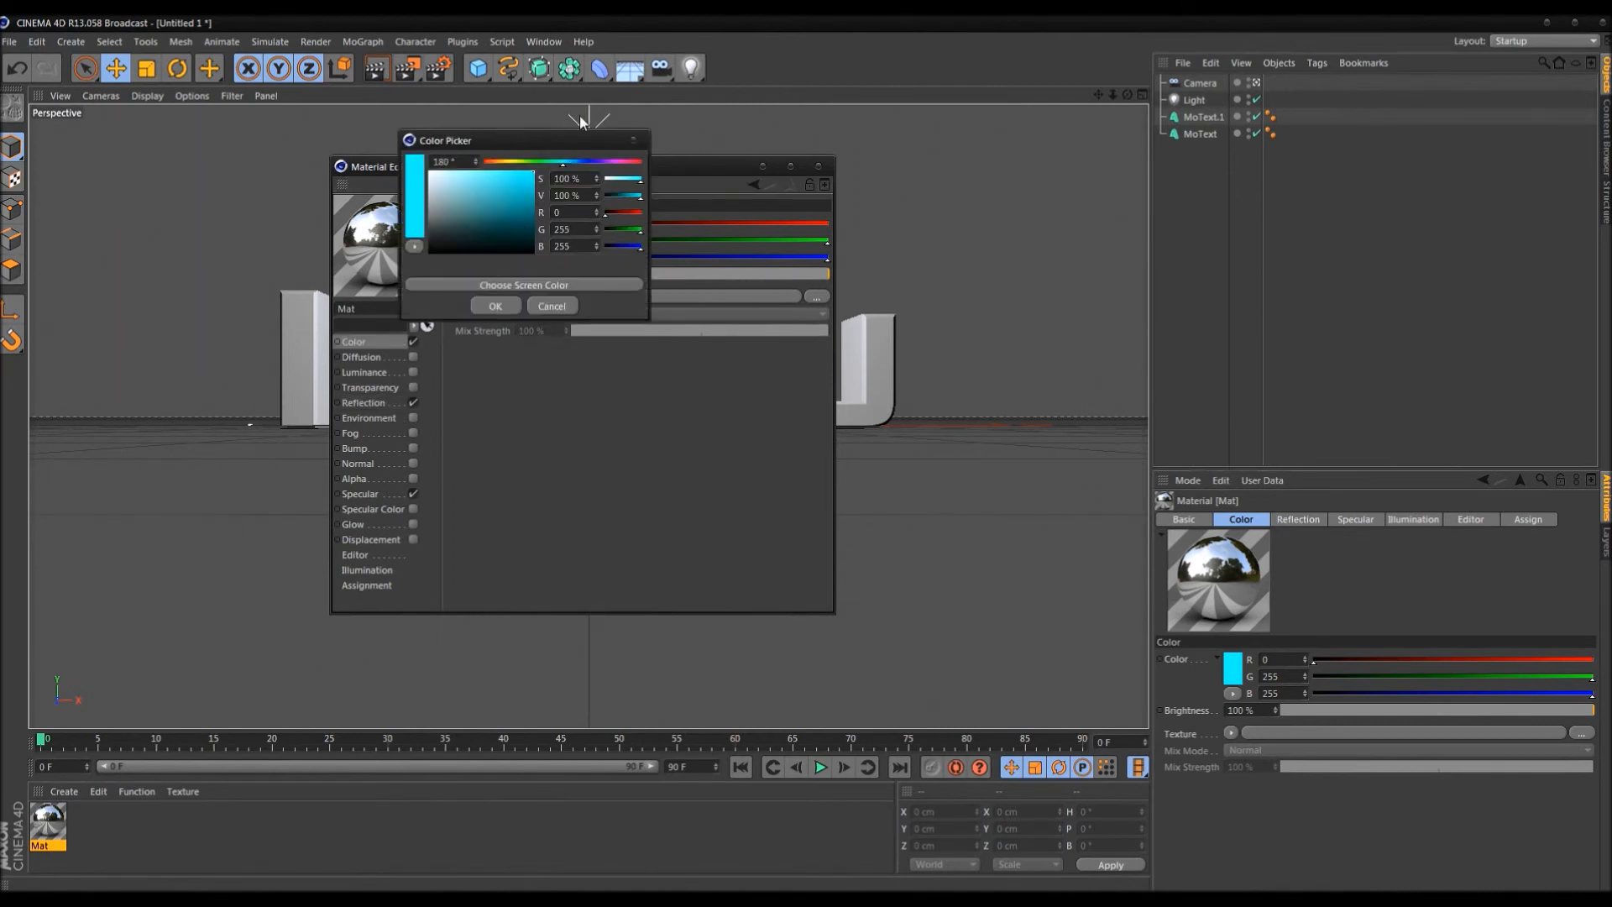
pyautogui.moveTo(563, 164); pyautogui.dragTo(569, 164)
pyautogui.click(482, 306)
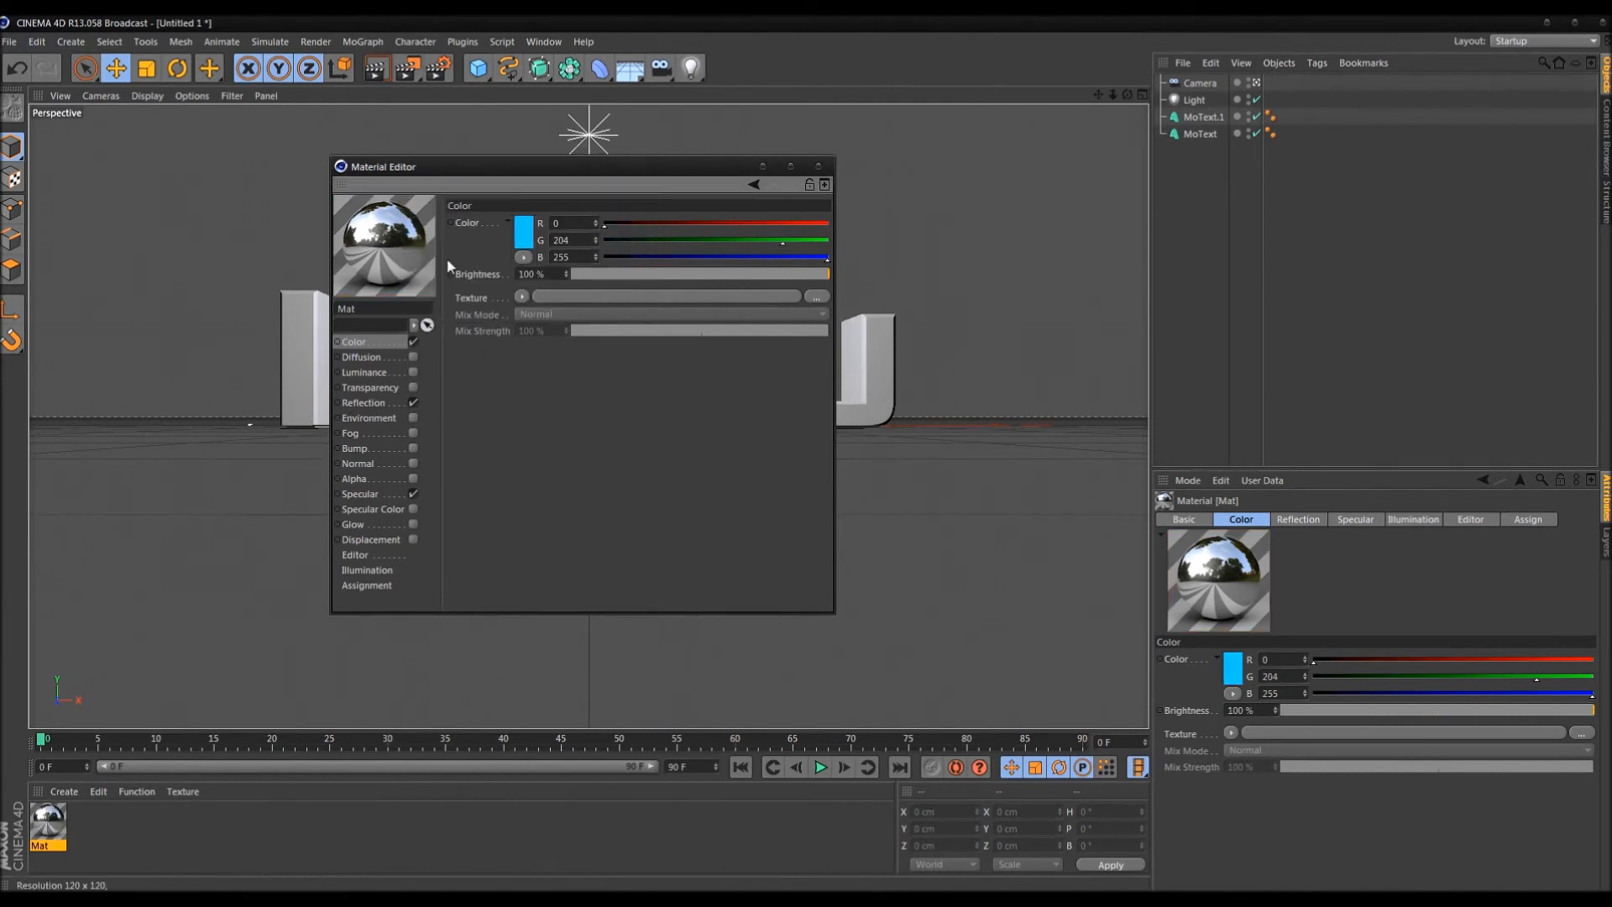
# Load a Fresnel shader as the Reflection texture, check its shader properties and return to the Reflection settings
pyautogui.click(386, 403)
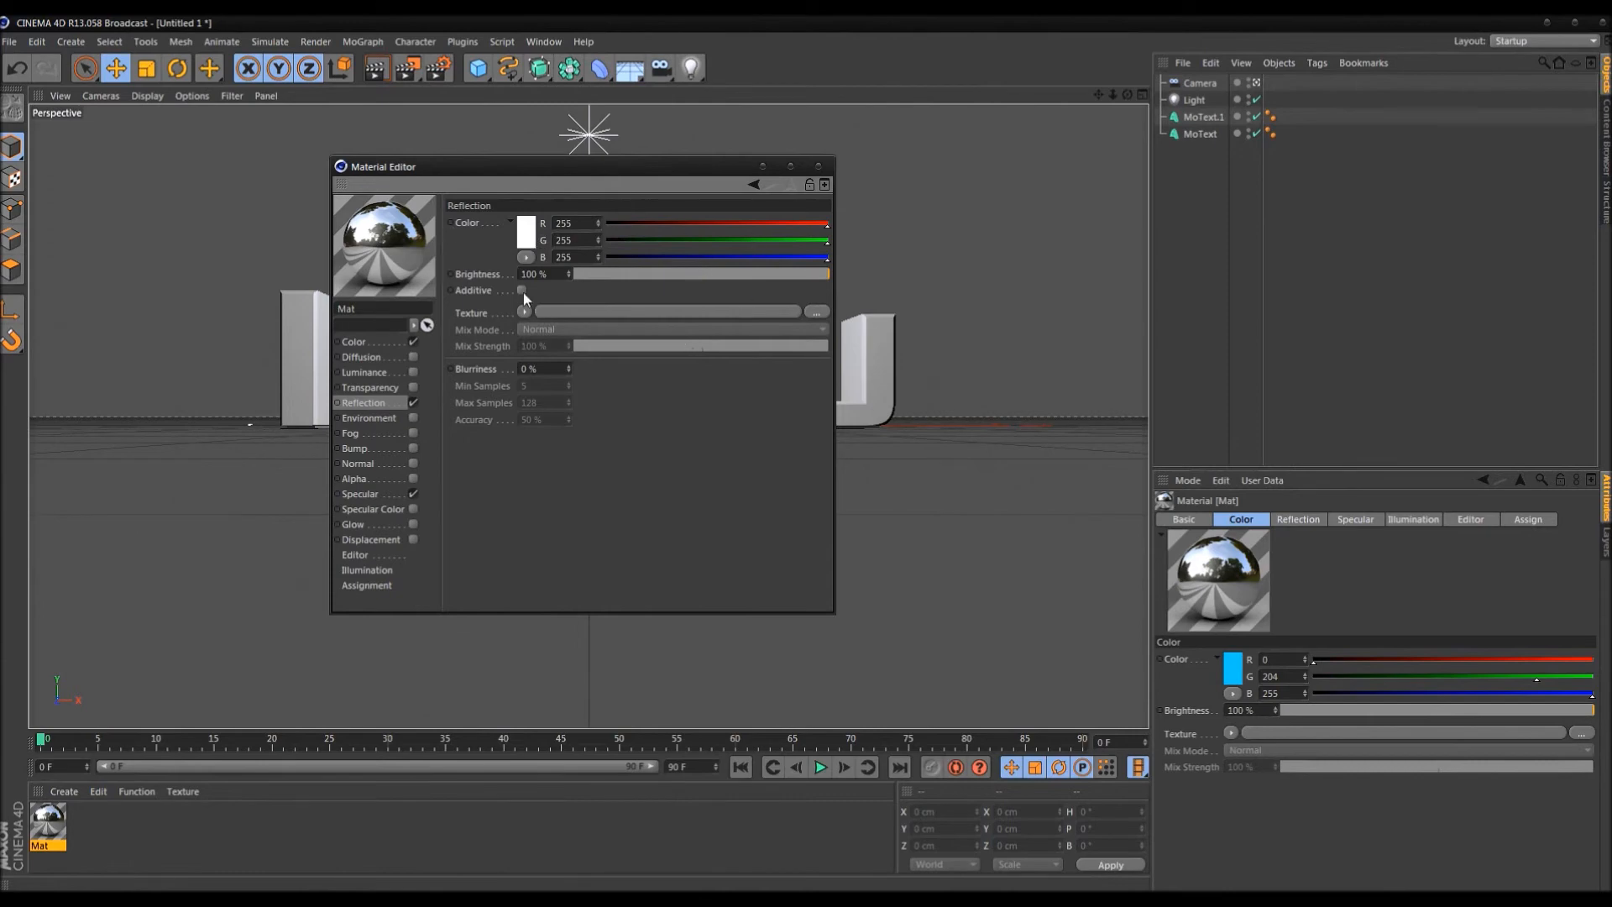
pyautogui.click(482, 317)
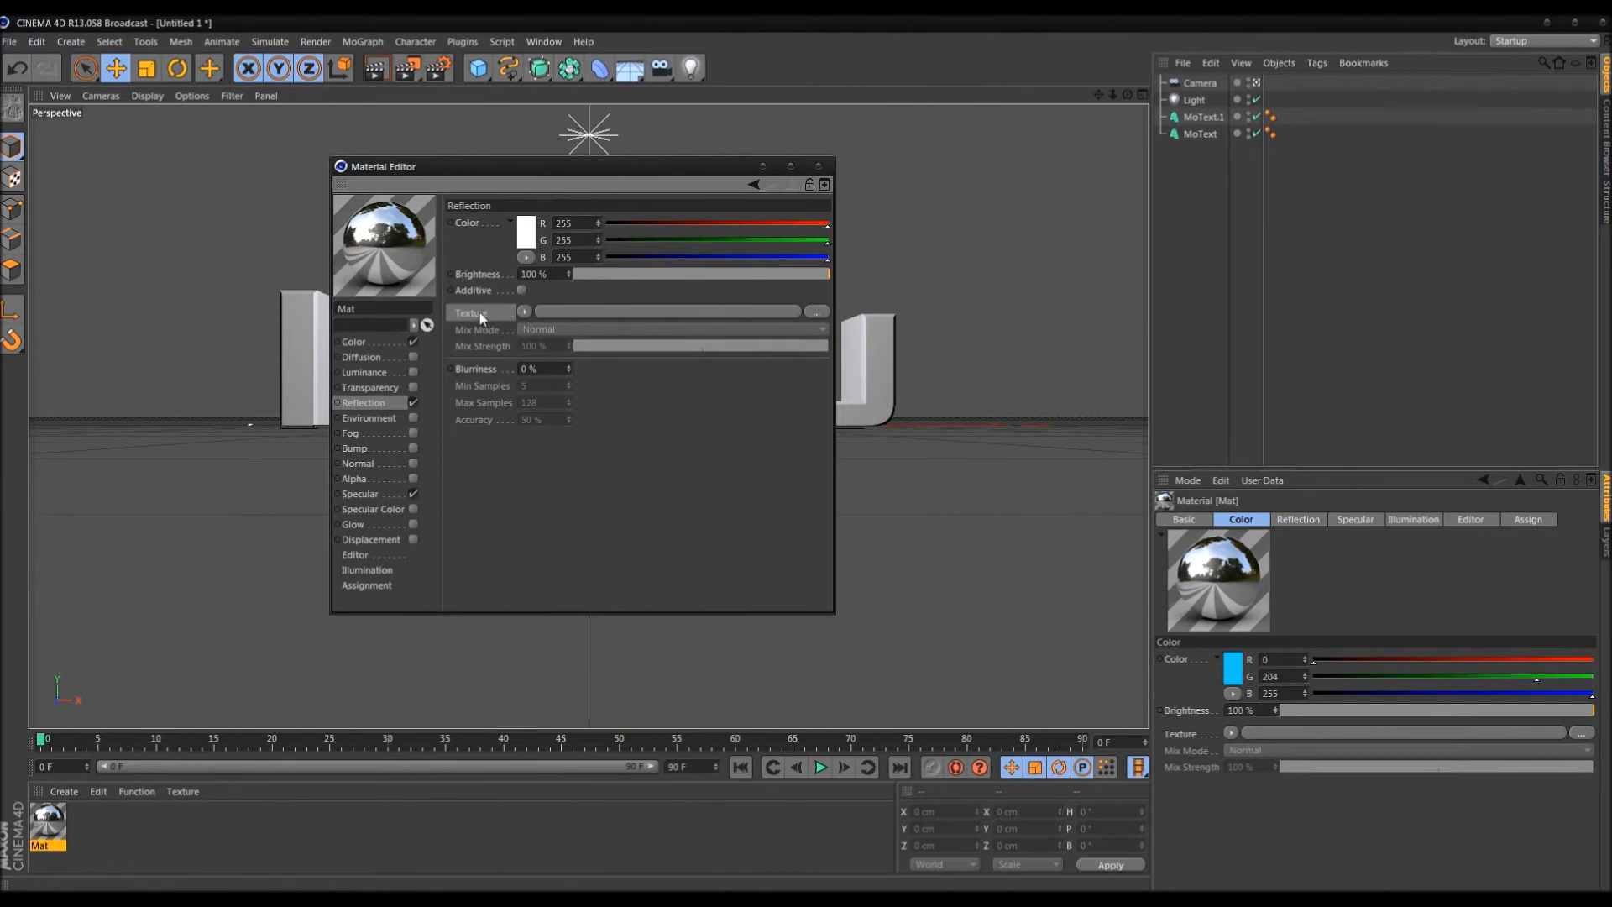
pyautogui.click(525, 312)
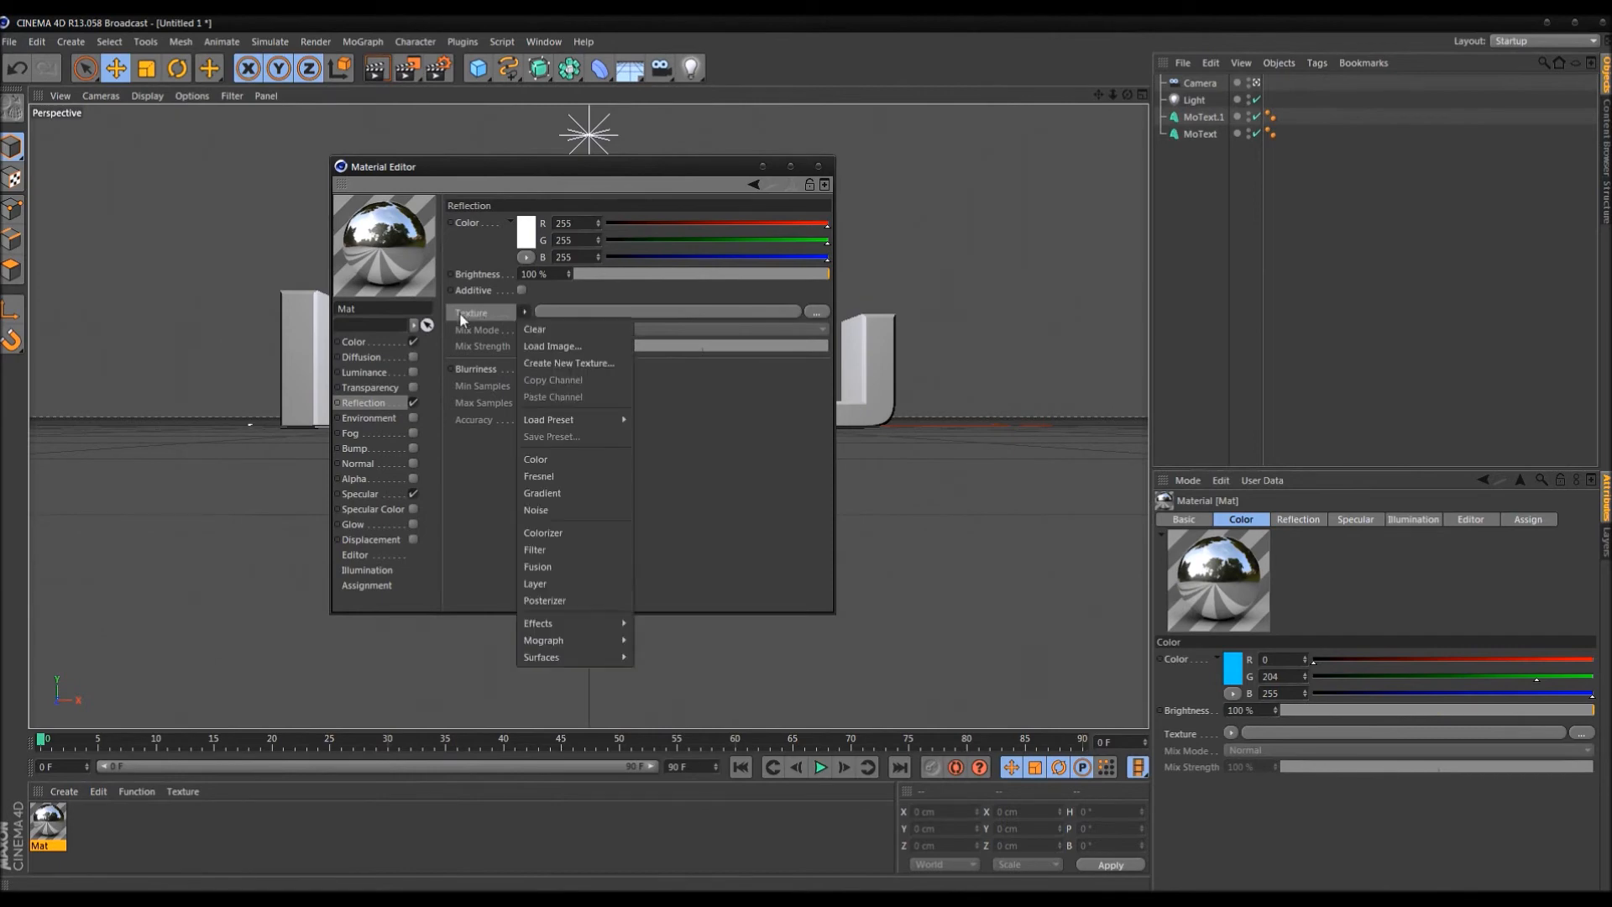
pyautogui.click(553, 476)
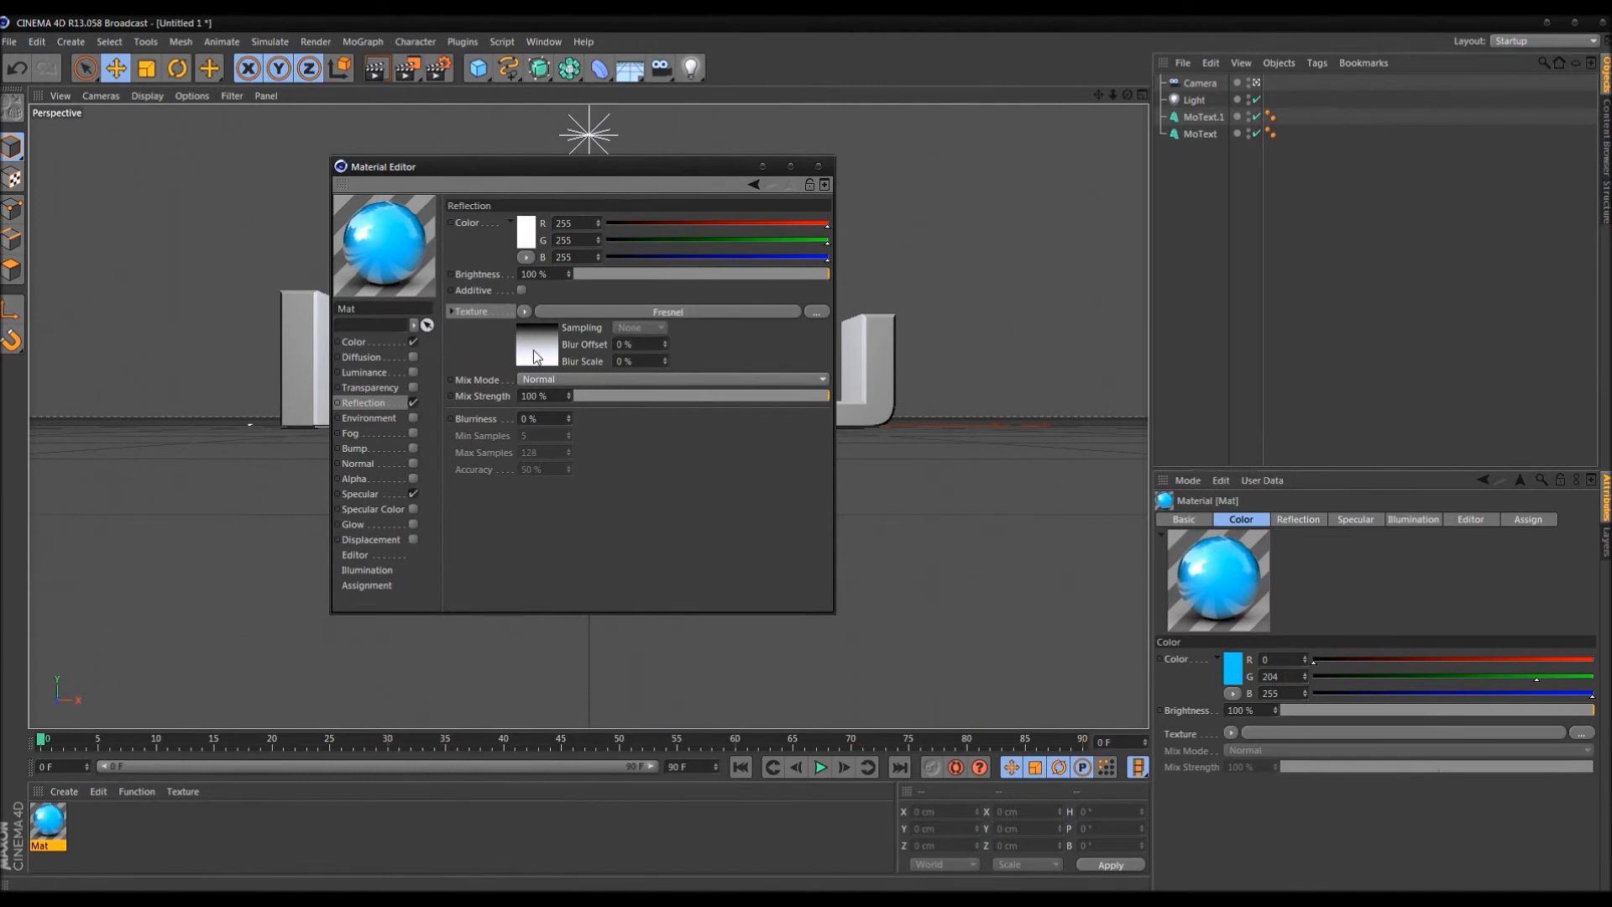
pyautogui.click(527, 329)
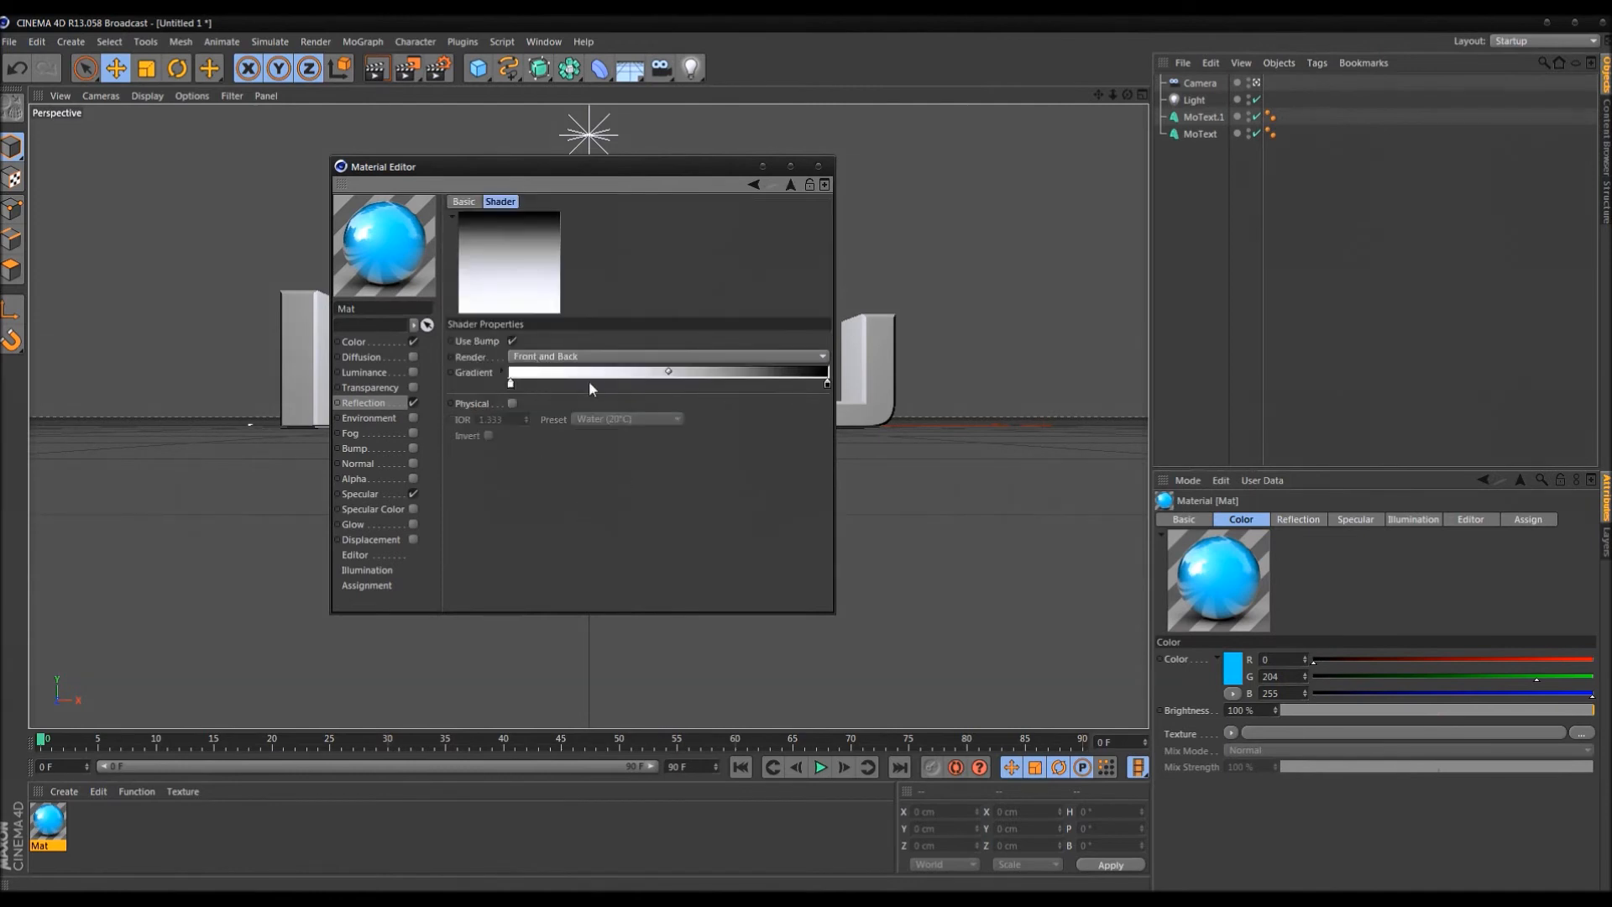
pyautogui.click(388, 403)
pyautogui.click(528, 345)
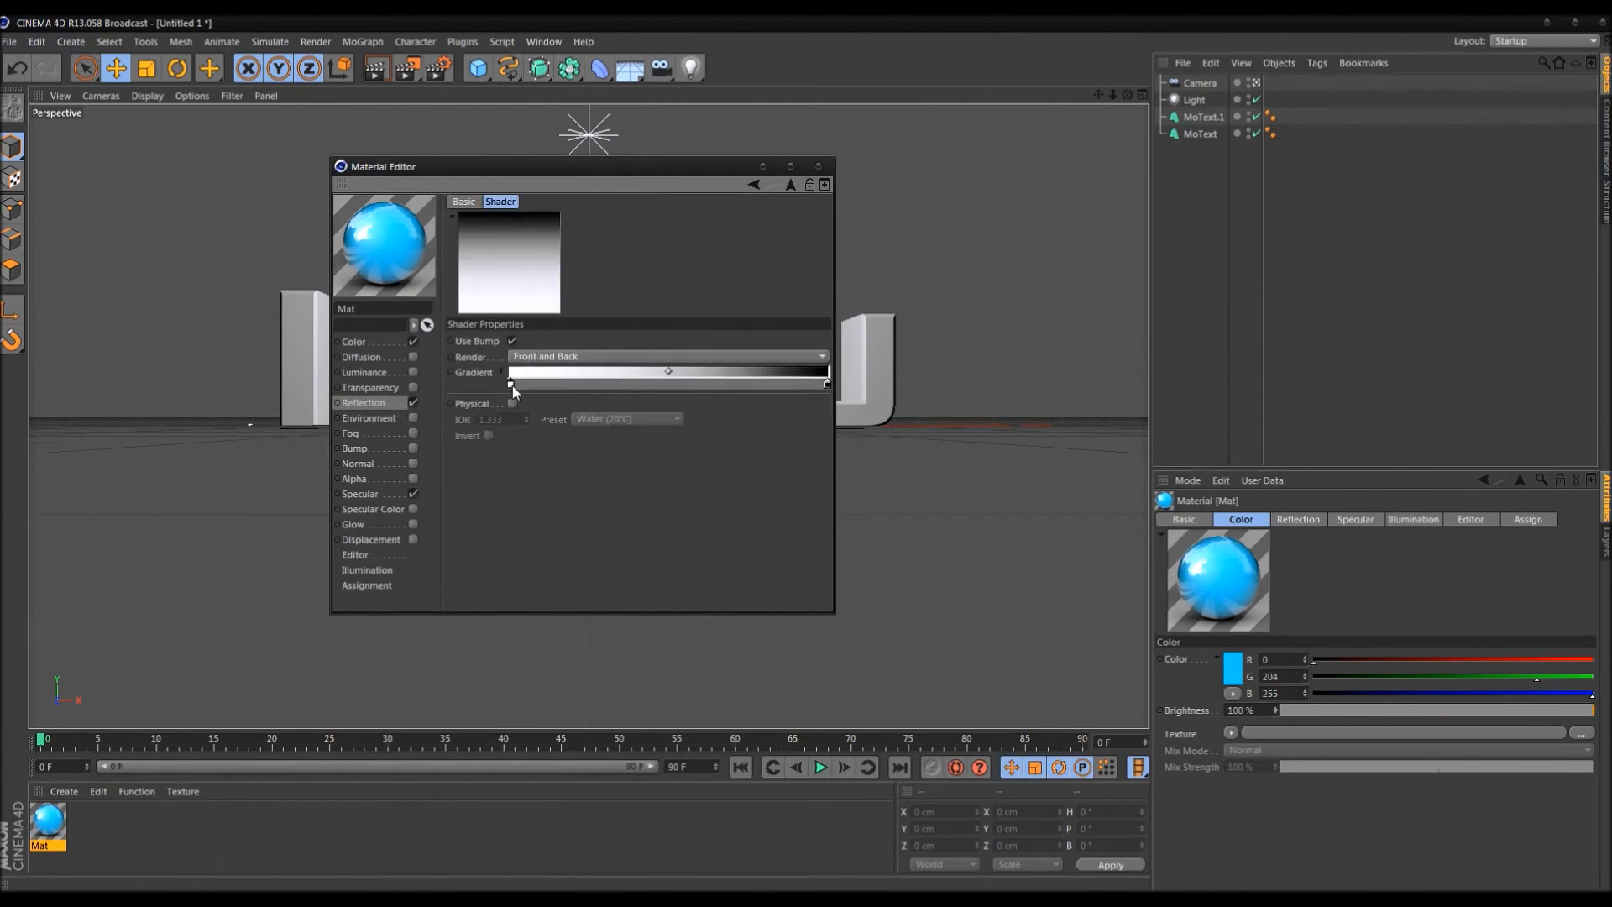
pyautogui.click(393, 402)
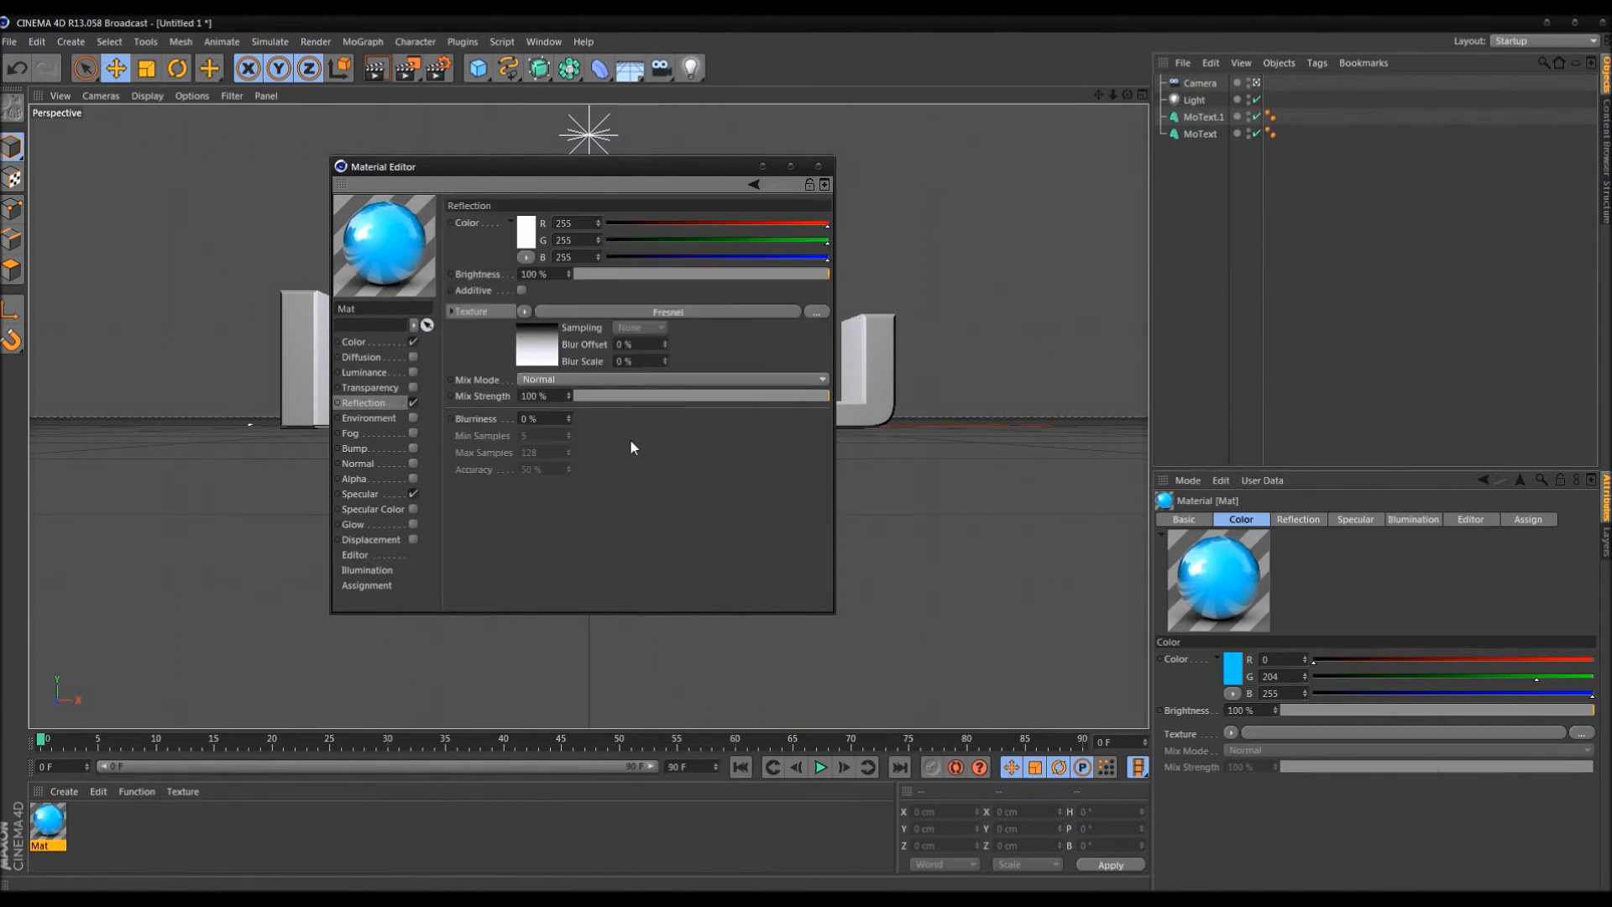
# Lower the reflection brightness to 15% and the Fresnel mix strength to 5%
pyautogui.click(641, 272)
pyautogui.moveTo(701, 280); pyautogui.dragTo(628, 295)
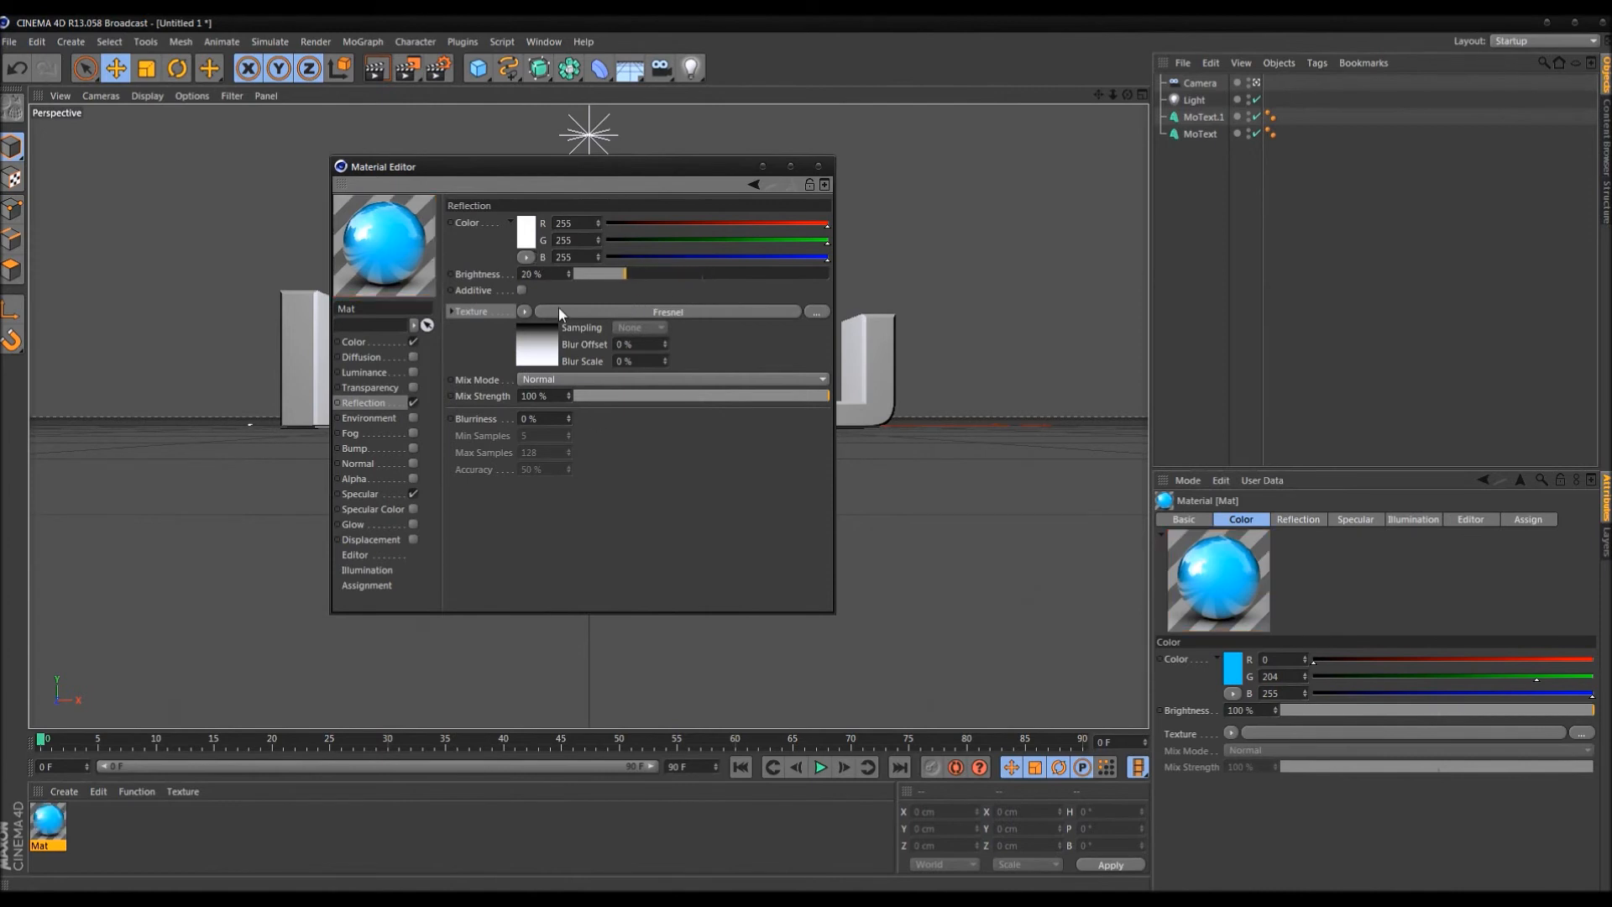
pyautogui.moveTo(613, 285); pyautogui.dragTo(612, 282)
pyautogui.moveTo(597, 396); pyautogui.dragTo(586, 406)
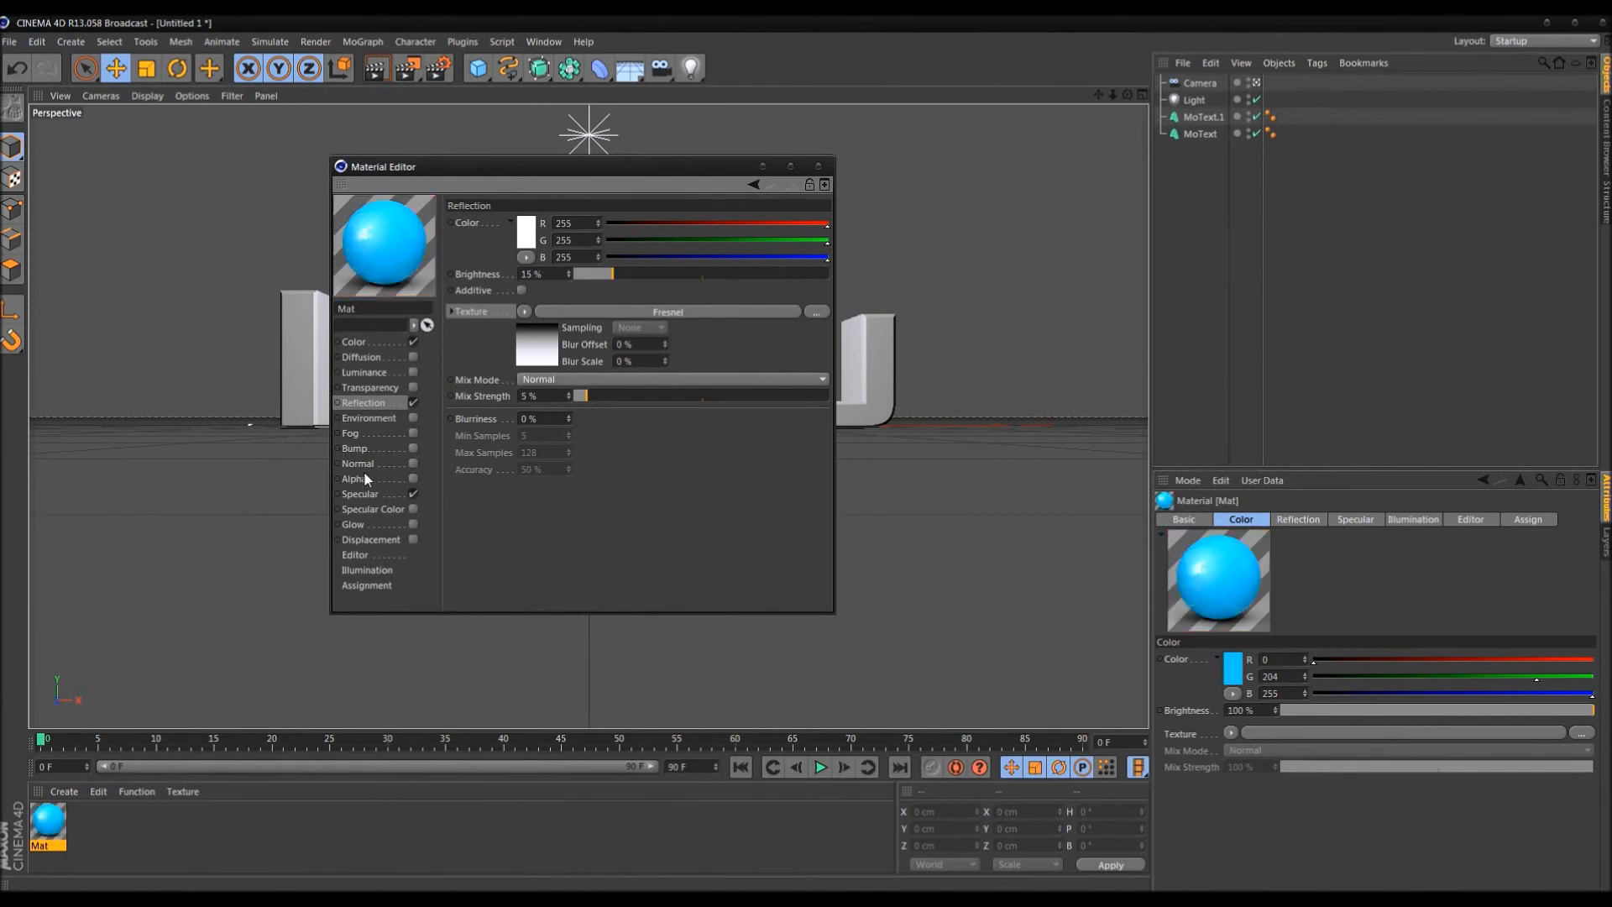
# Set the material's specular width to 16% and height to 8%, and close the Material Editor
pyautogui.click(361, 493)
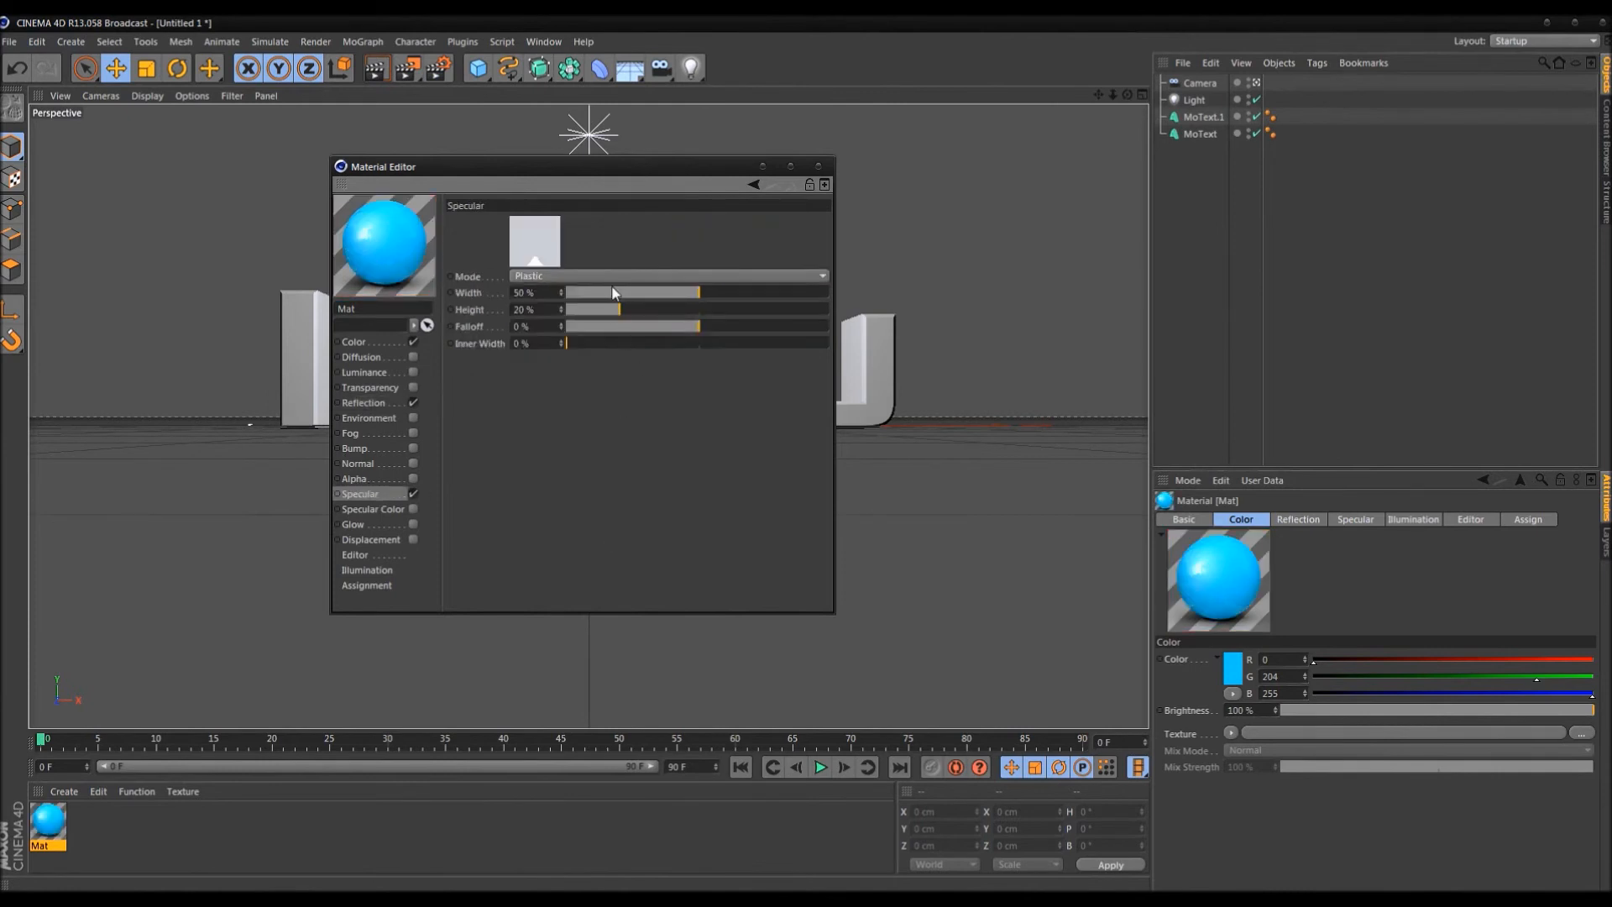
pyautogui.moveTo(656, 295); pyautogui.dragTo(600, 302)
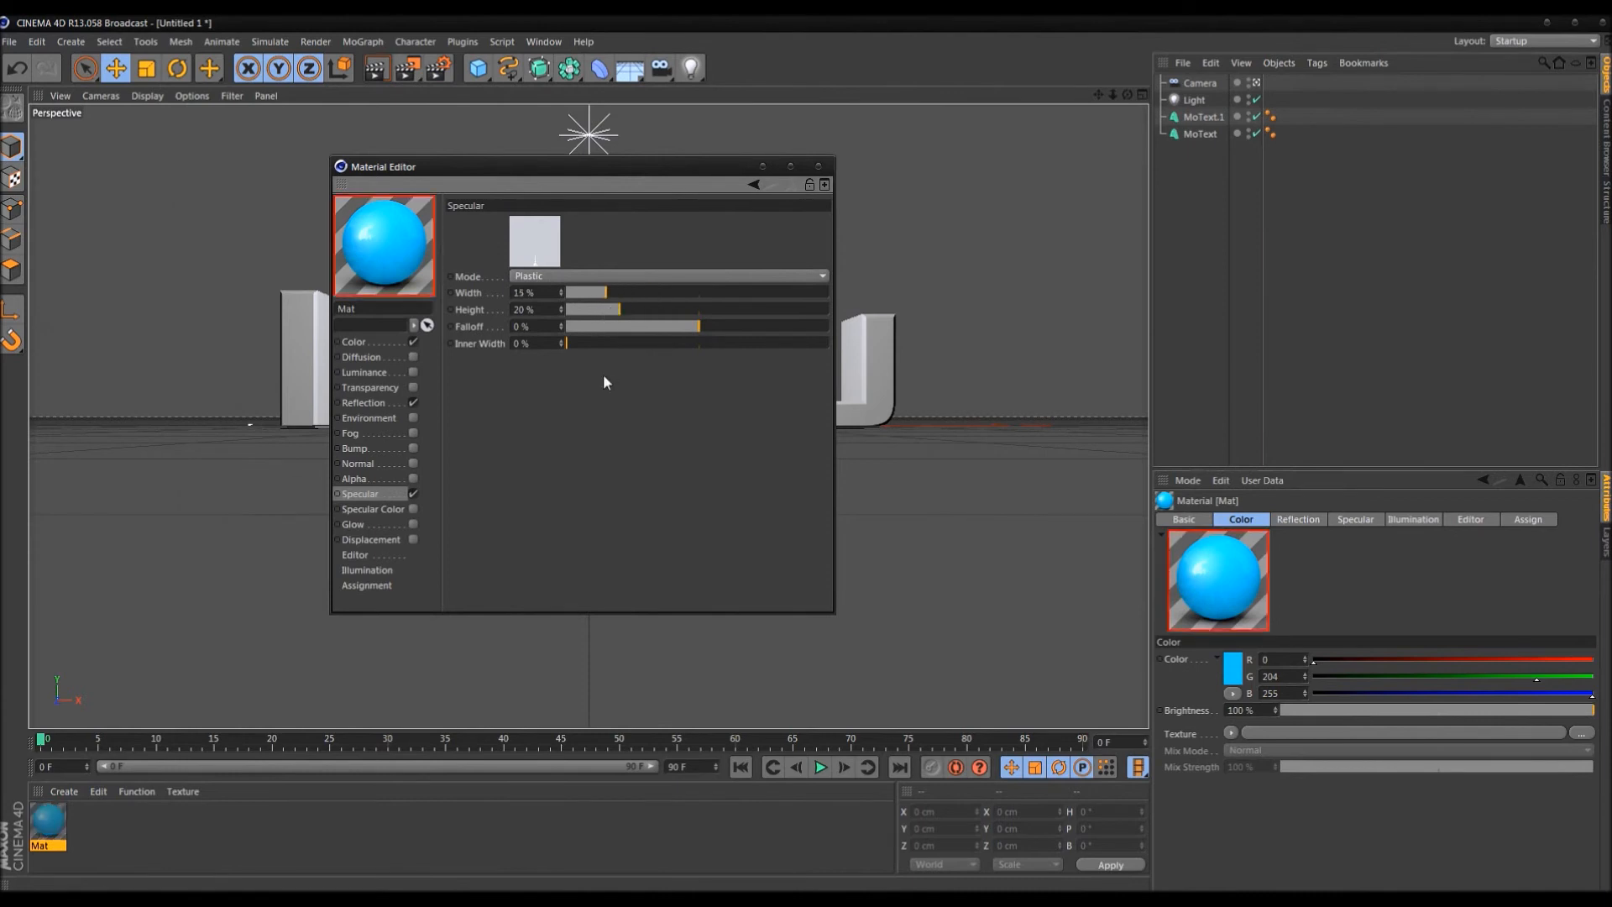
pyautogui.moveTo(619, 310)
pyautogui.mouseDown()
pyautogui.moveTo(599, 322)
pyautogui.moveTo(609, 310)
pyautogui.mouseUp()
pyautogui.moveTo(606, 293); pyautogui.dragTo(604, 308)
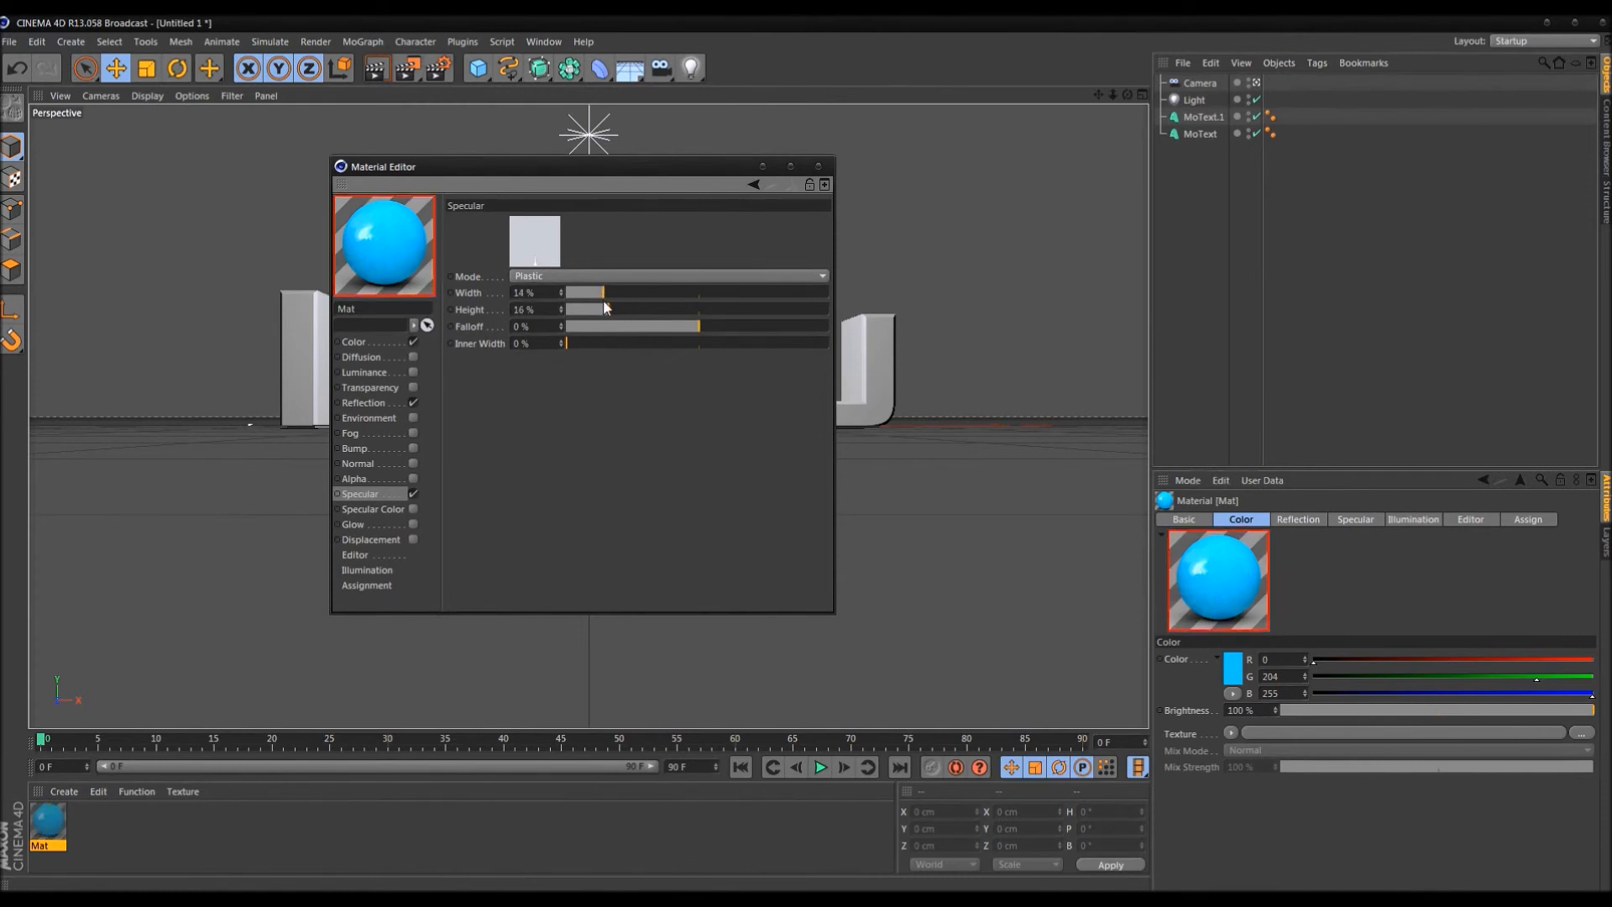
pyautogui.moveTo(608, 301); pyautogui.dragTo(607, 317)
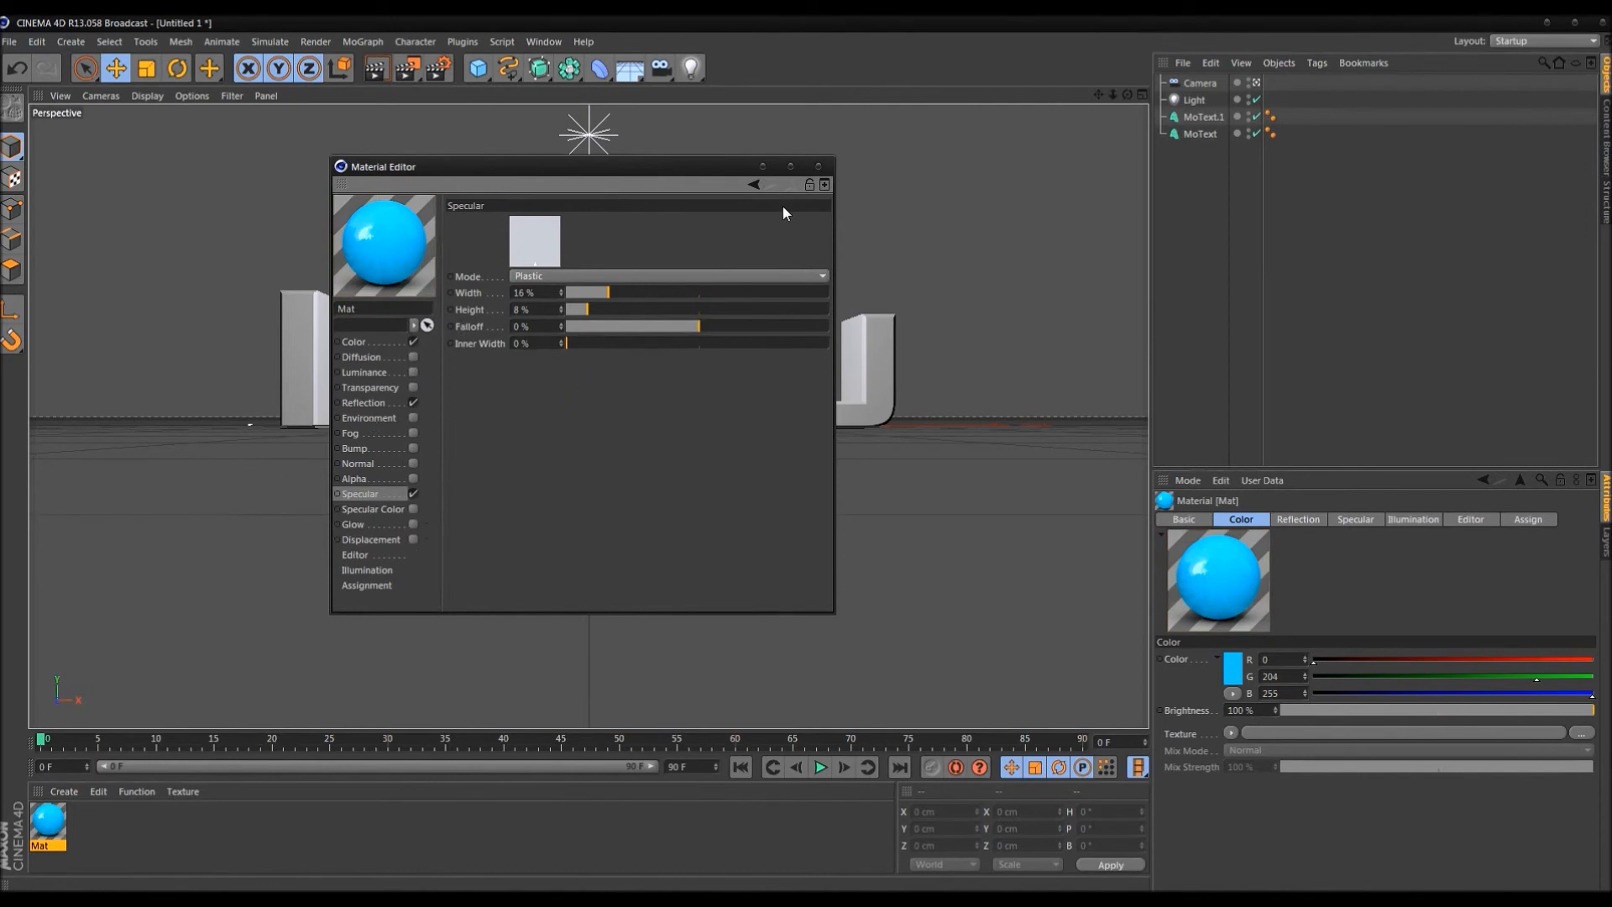
pyautogui.click(816, 165)
pyautogui.moveTo(1277, 243); pyautogui.dragTo(50, 822)
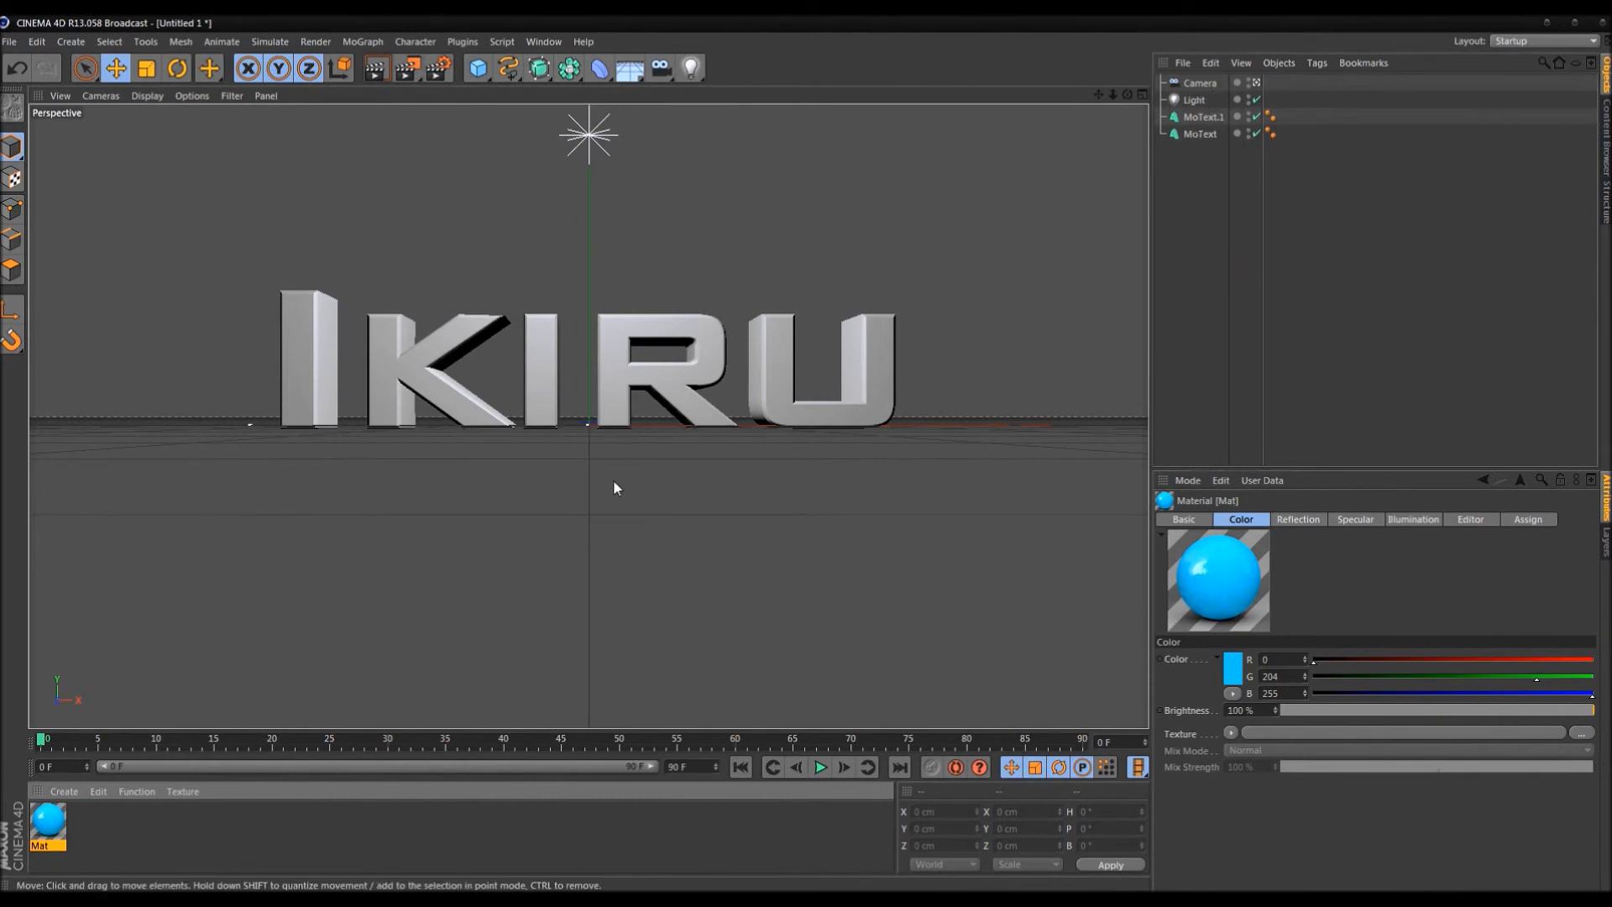
# Orbit, pan and zoom the camera around the Ikiru text, with the Camera object selected
pyautogui.keyDown('alt'); pyautogui.moveTo(684, 412); pyautogui.dragTo(774, 317); pyautogui.keyUp('alt')
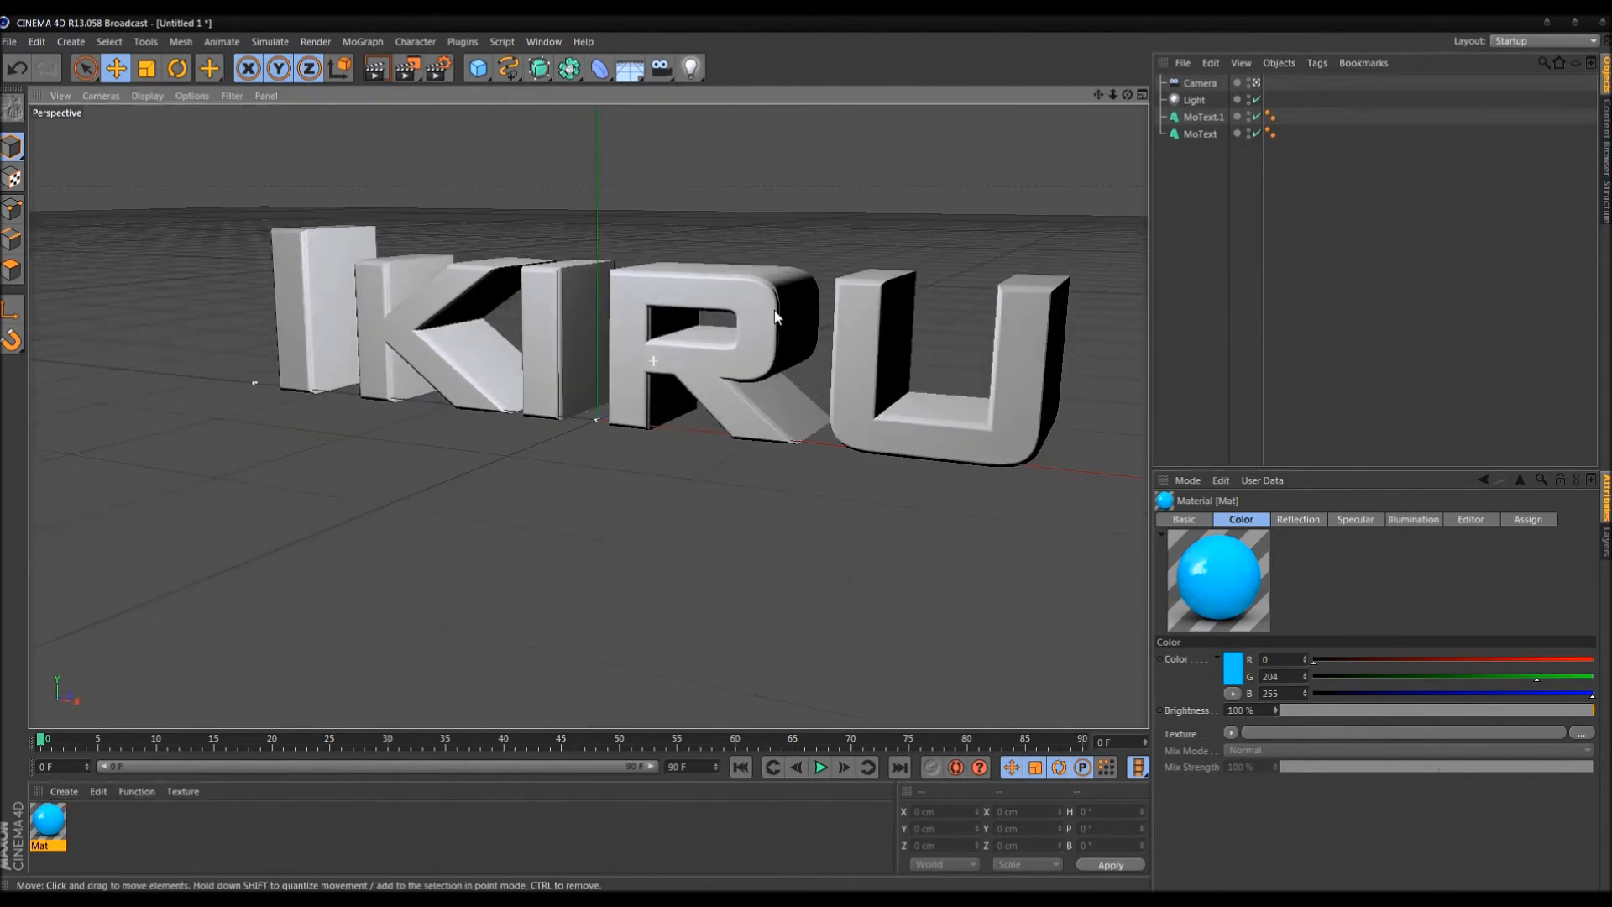
pyautogui.keyDown('alt'); pyautogui.moveTo(929, 329); pyautogui.dragTo(834, 320); pyautogui.keyUp('alt')
pyautogui.click(1208, 83)
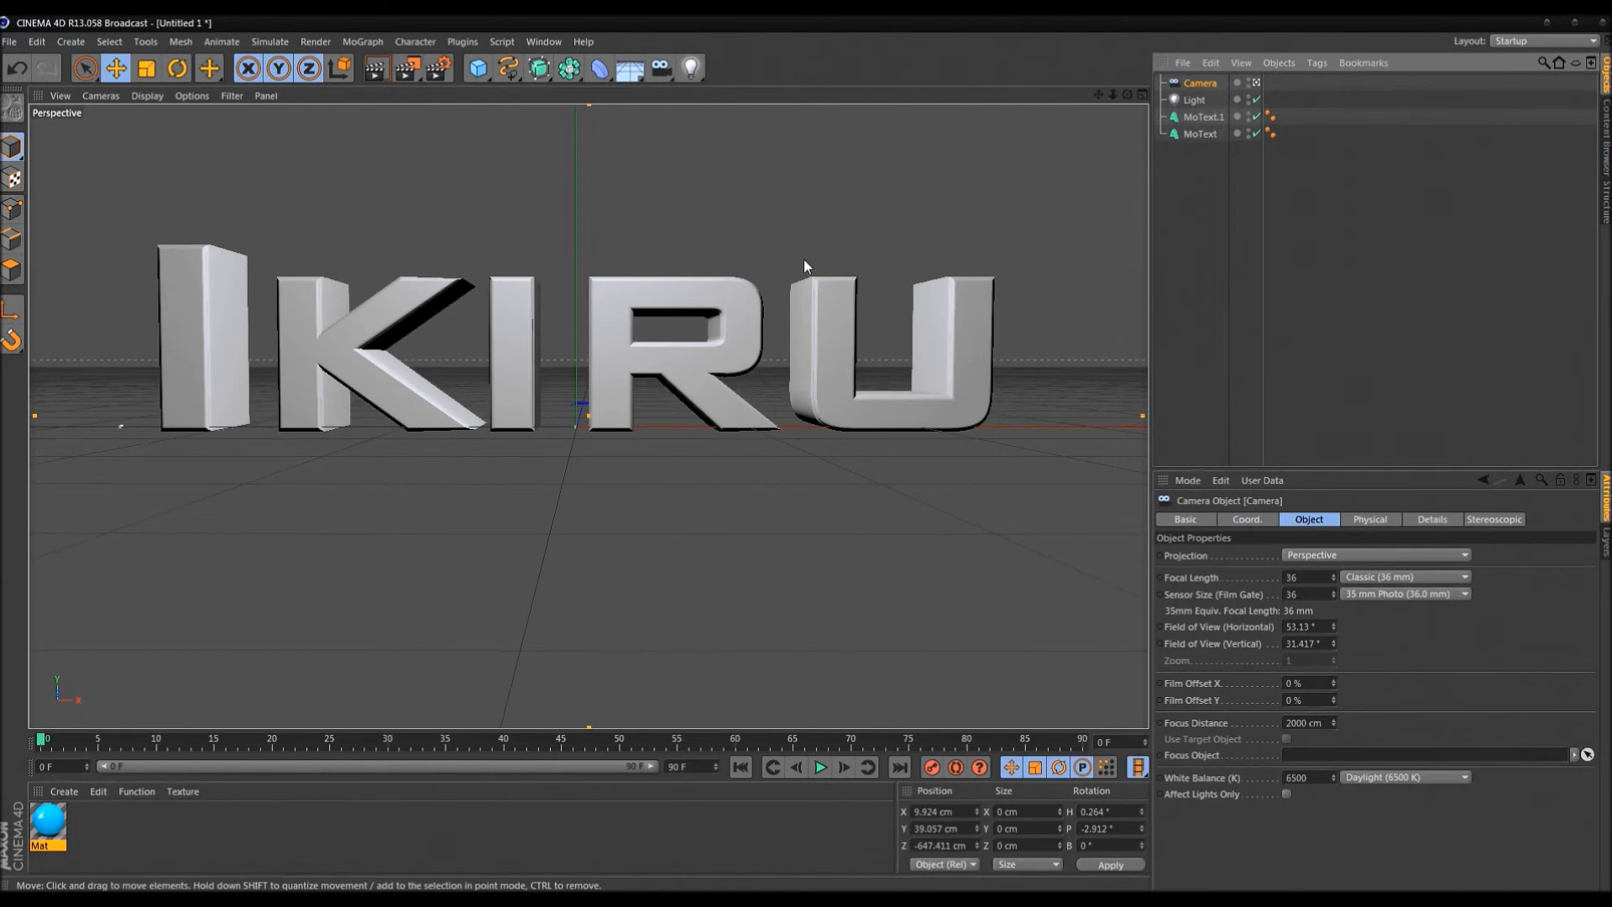
pyautogui.moveTo(680, 450)
pyautogui.keyDown('alt'); pyautogui.mouseDown()
pyautogui.moveTo(707, 441)
pyautogui.moveTo(681, 466)
pyautogui.mouseUp(); pyautogui.keyUp('alt')
pyautogui.keyDown('alt'); pyautogui.moveTo(706, 431); pyautogui.dragTo(731, 405, button='middle'); pyautogui.keyUp('alt')
pyautogui.keyDown('alt'); pyautogui.moveTo(731, 405); pyautogui.dragTo(604, 416, button='right'); pyautogui.keyUp('alt')
pyautogui.keyDown('alt'); pyautogui.moveTo(619, 411); pyautogui.dragTo(637, 421); pyautogui.keyUp('alt')
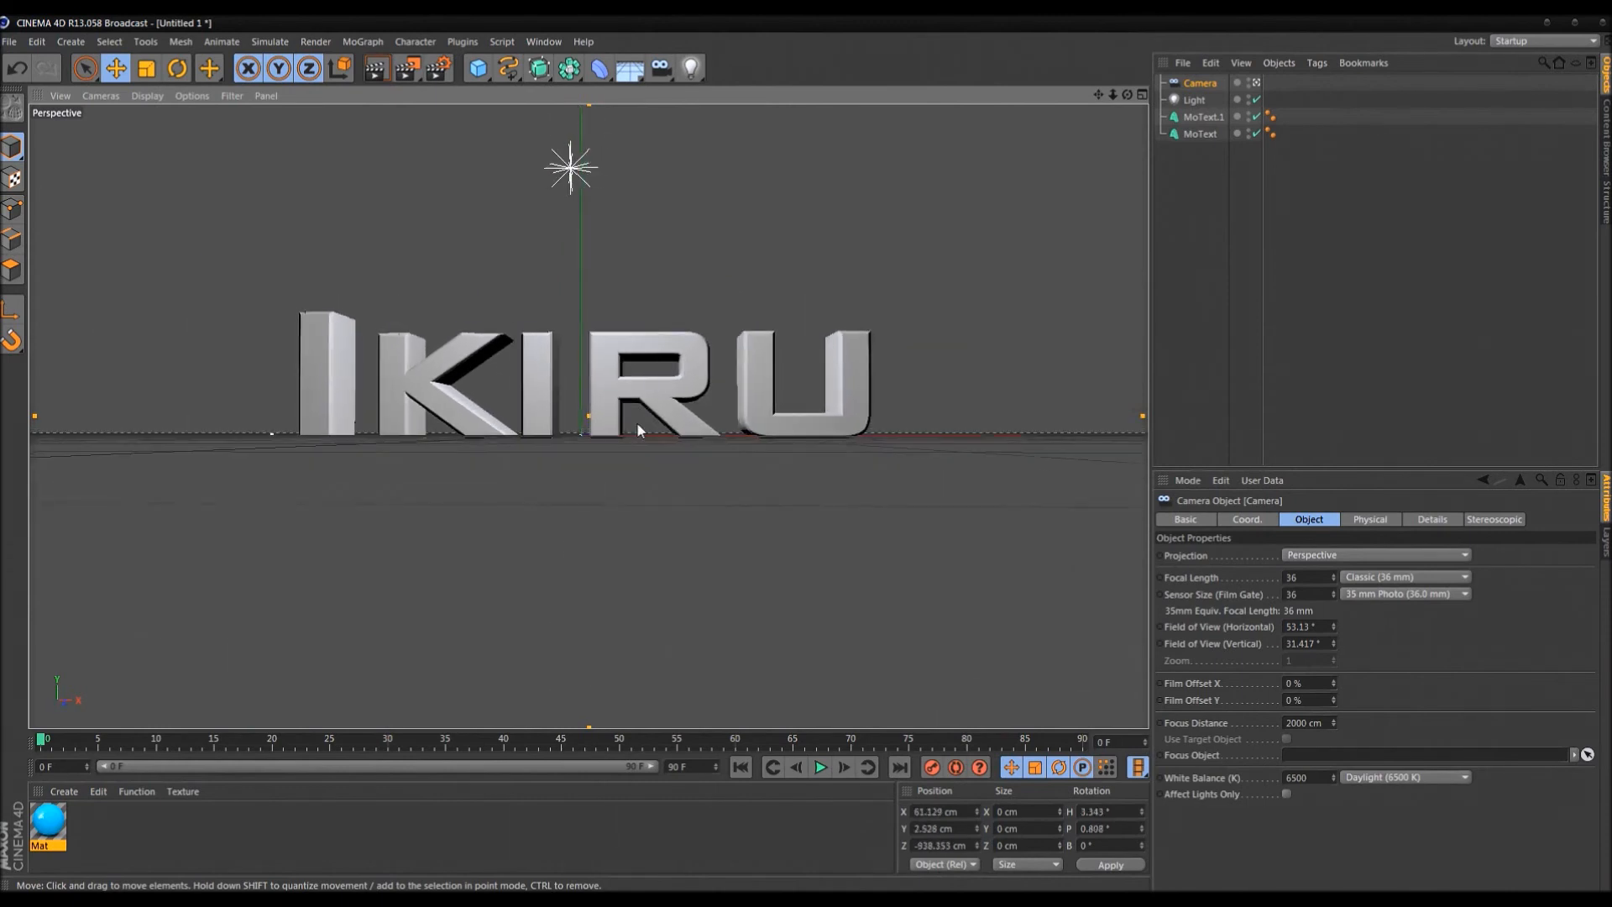
# Reset the camera's X, Y and Z position and its H and P rotation to 0
pyautogui.doubleClick(937, 812)
pyautogui.write('0')
pyautogui.doubleClick(937, 845)
pyautogui.write('0')
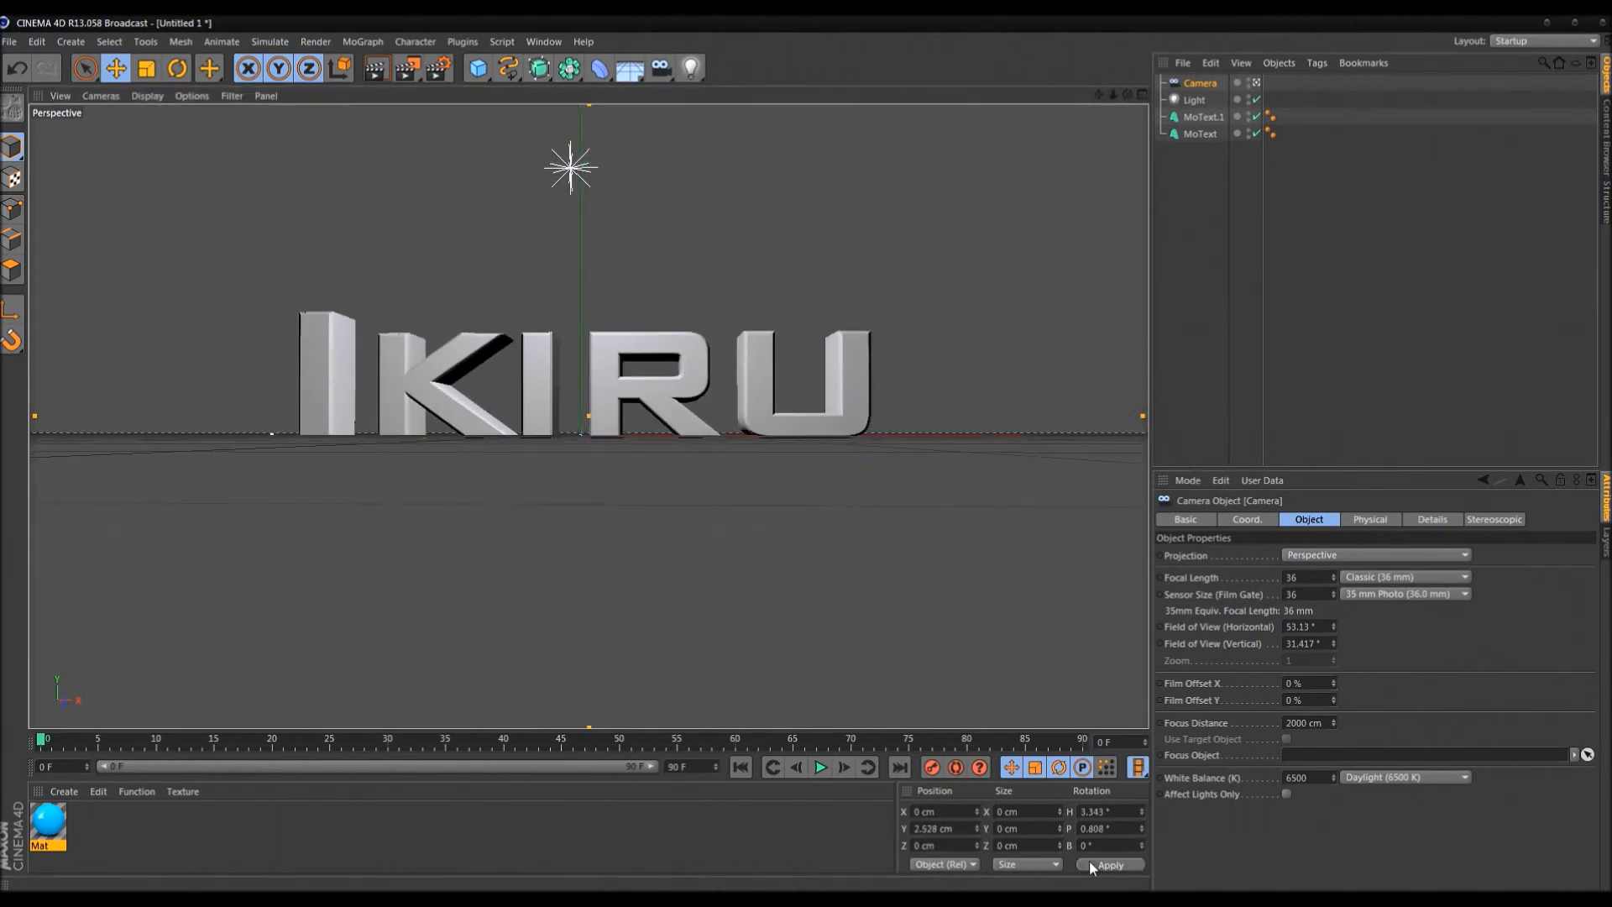
pyautogui.click(1090, 860)
pyautogui.scroll(-3, 752, 540)
pyautogui.doubleClick(936, 811)
pyautogui.write('0')
pyautogui.doubleClick(937, 828)
pyautogui.write('0')
pyautogui.doubleClick(936, 845)
pyautogui.write('0')
pyautogui.doubleClick(1100, 811)
pyautogui.write('0')
pyautogui.doubleClick(1100, 828)
pyautogui.write('0')
pyautogui.click(1110, 864)
# Pull the camera back to about Z -778 cm to frame the text, and orbit it to an angled view from above
pyautogui.scroll(-5, 648, 491)
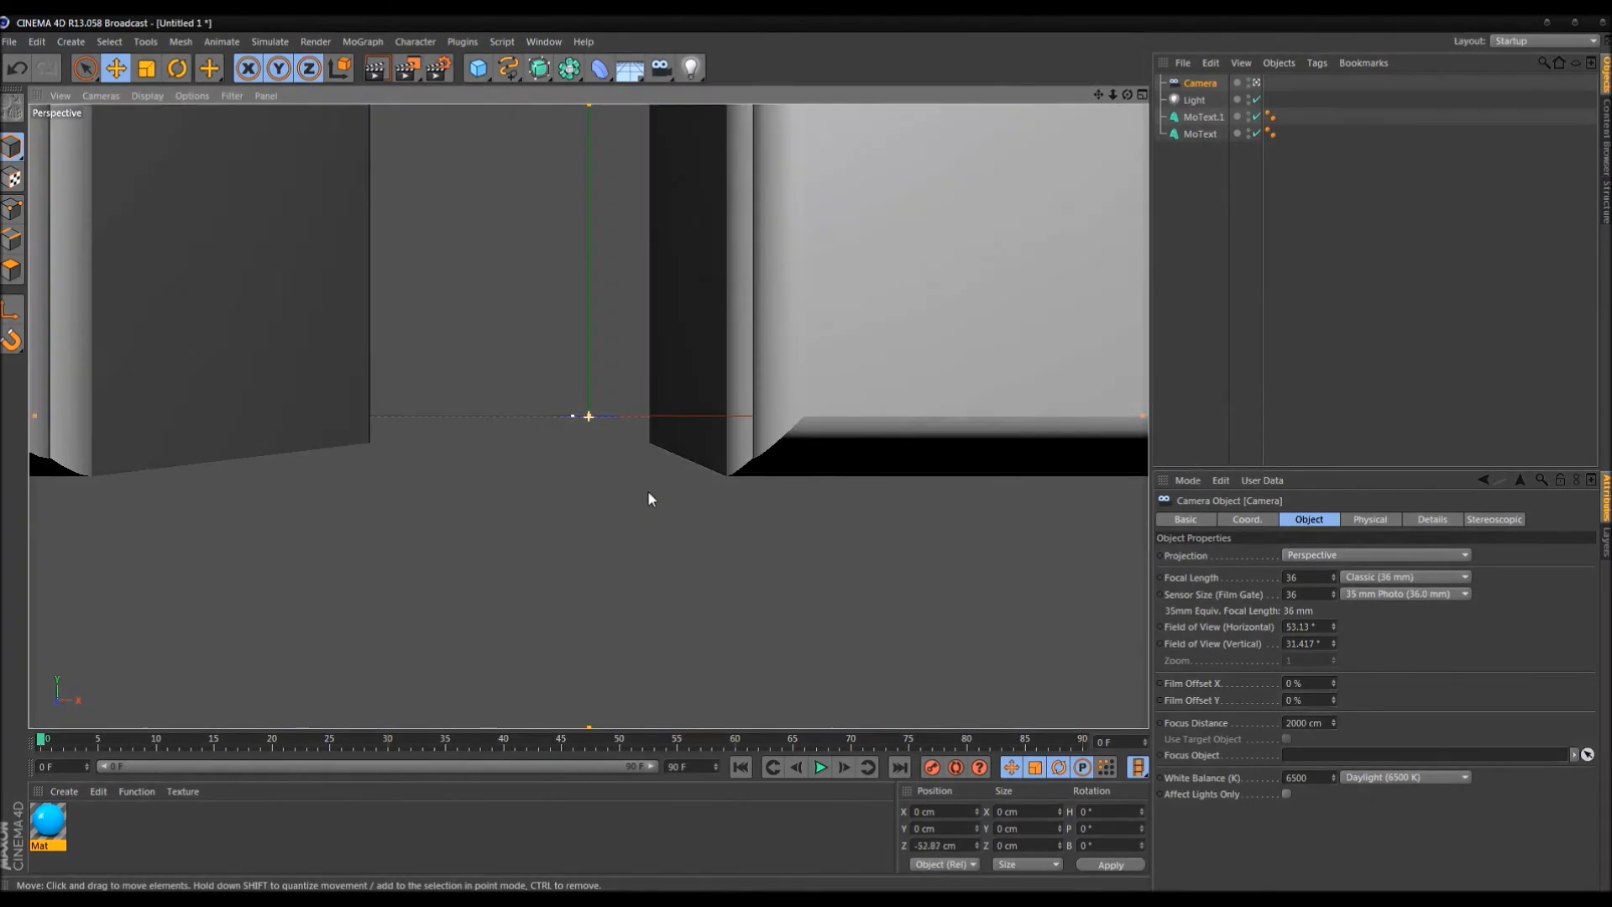
pyautogui.scroll(-10, 622, 436)
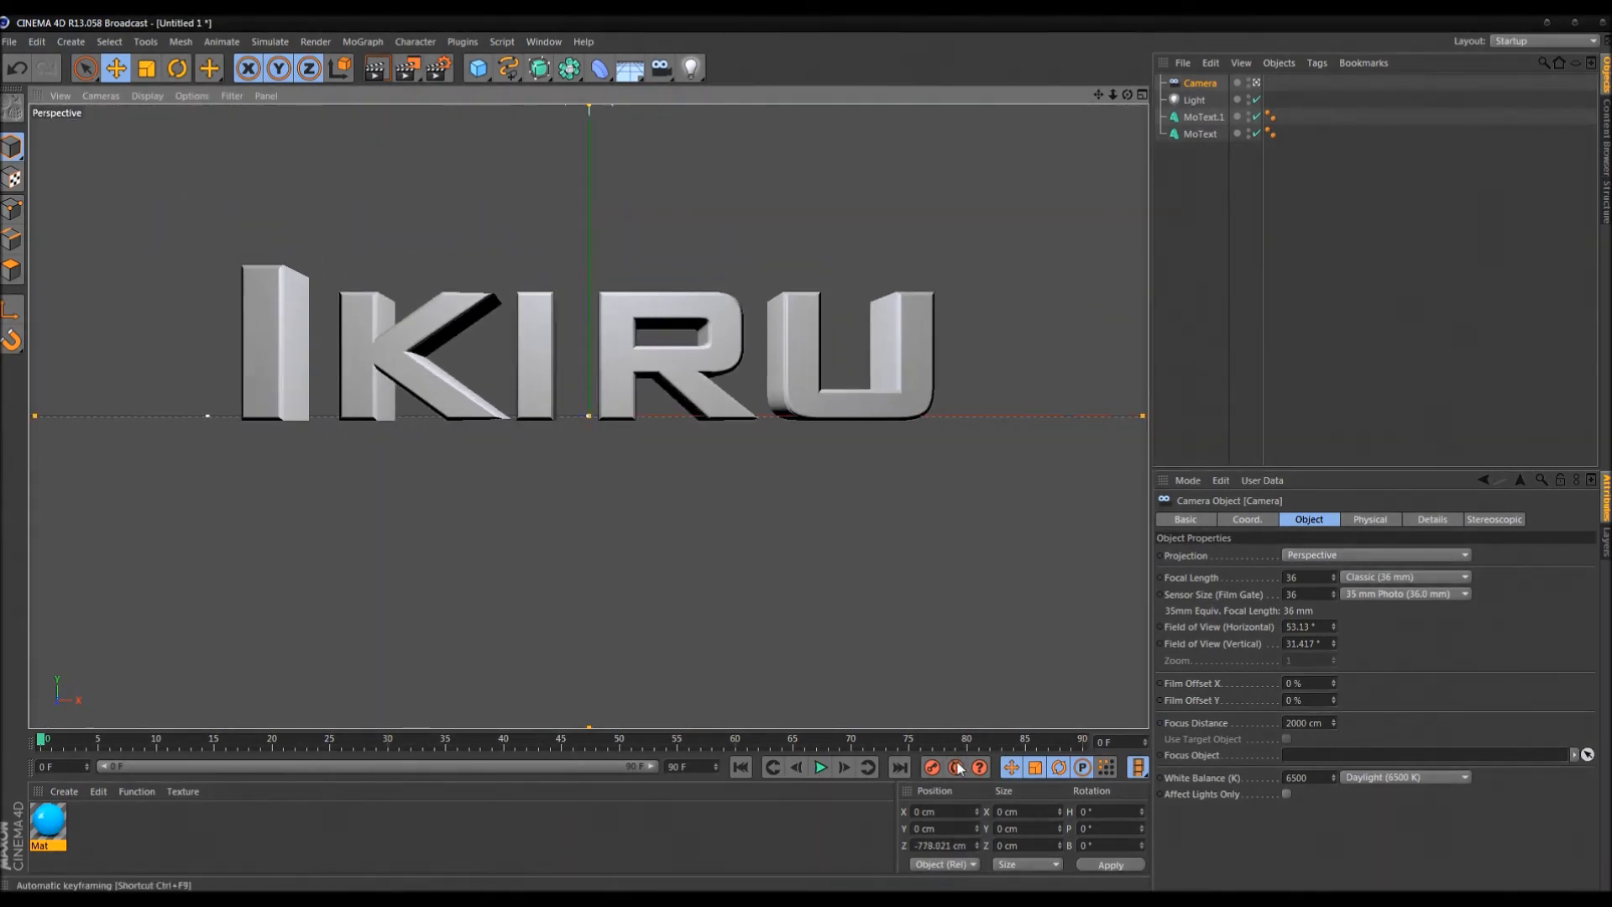
pyautogui.keyDown('alt'); pyautogui.moveTo(645, 460); pyautogui.dragTo(270, 717); pyautogui.keyUp('alt')
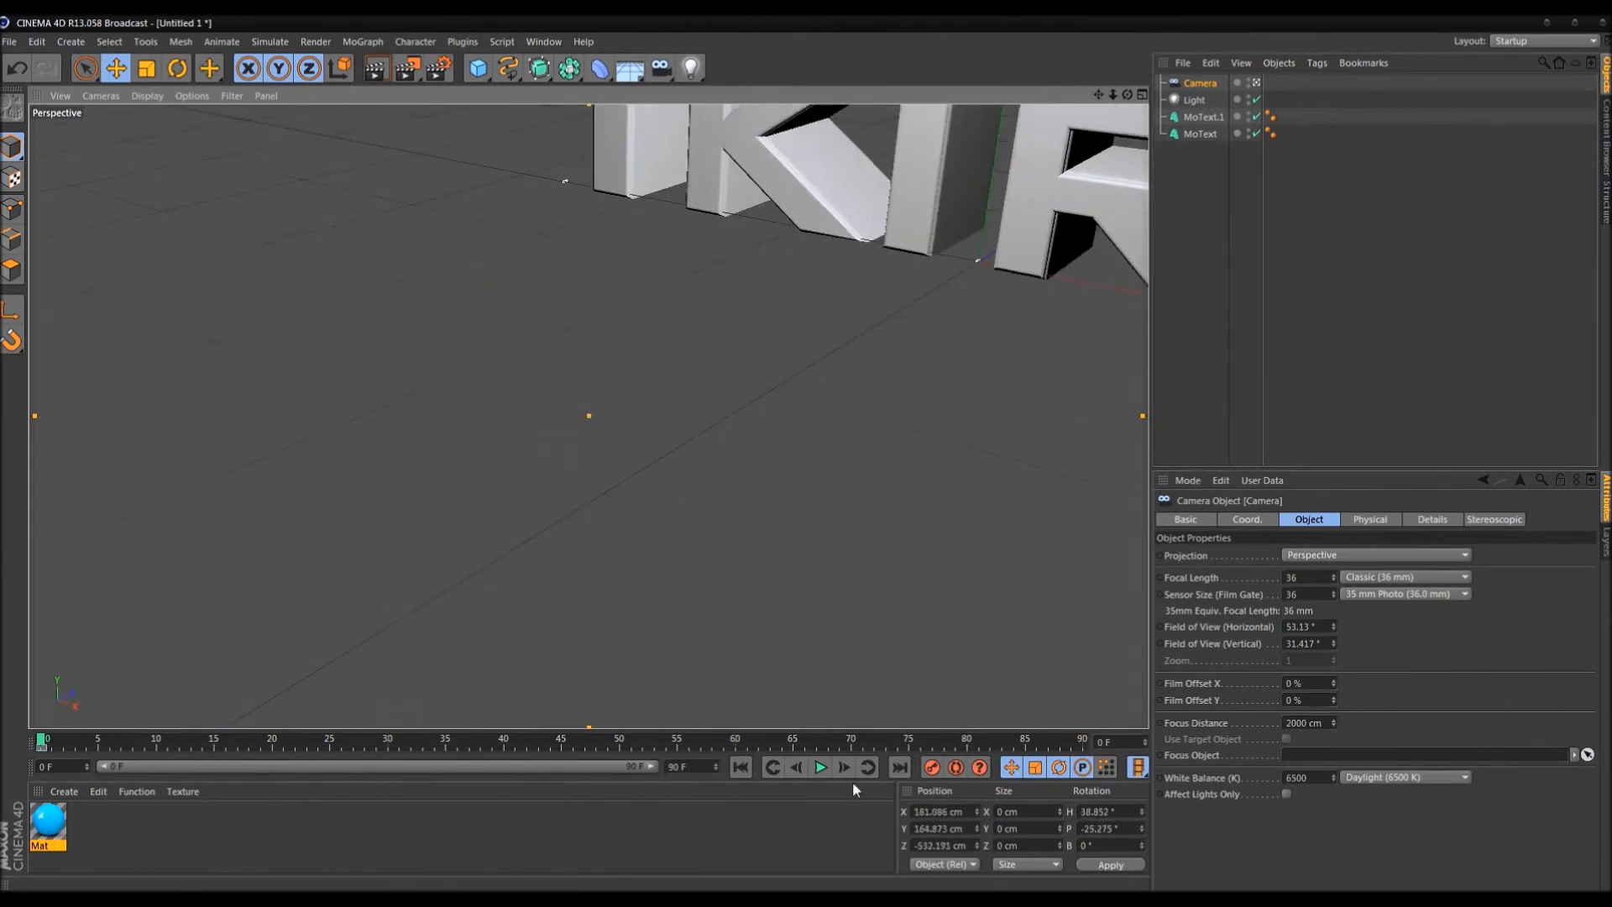
# Return the camera to its straight frontal framing of the Ikiru text and leave the camera view
pyautogui.click(739, 768)
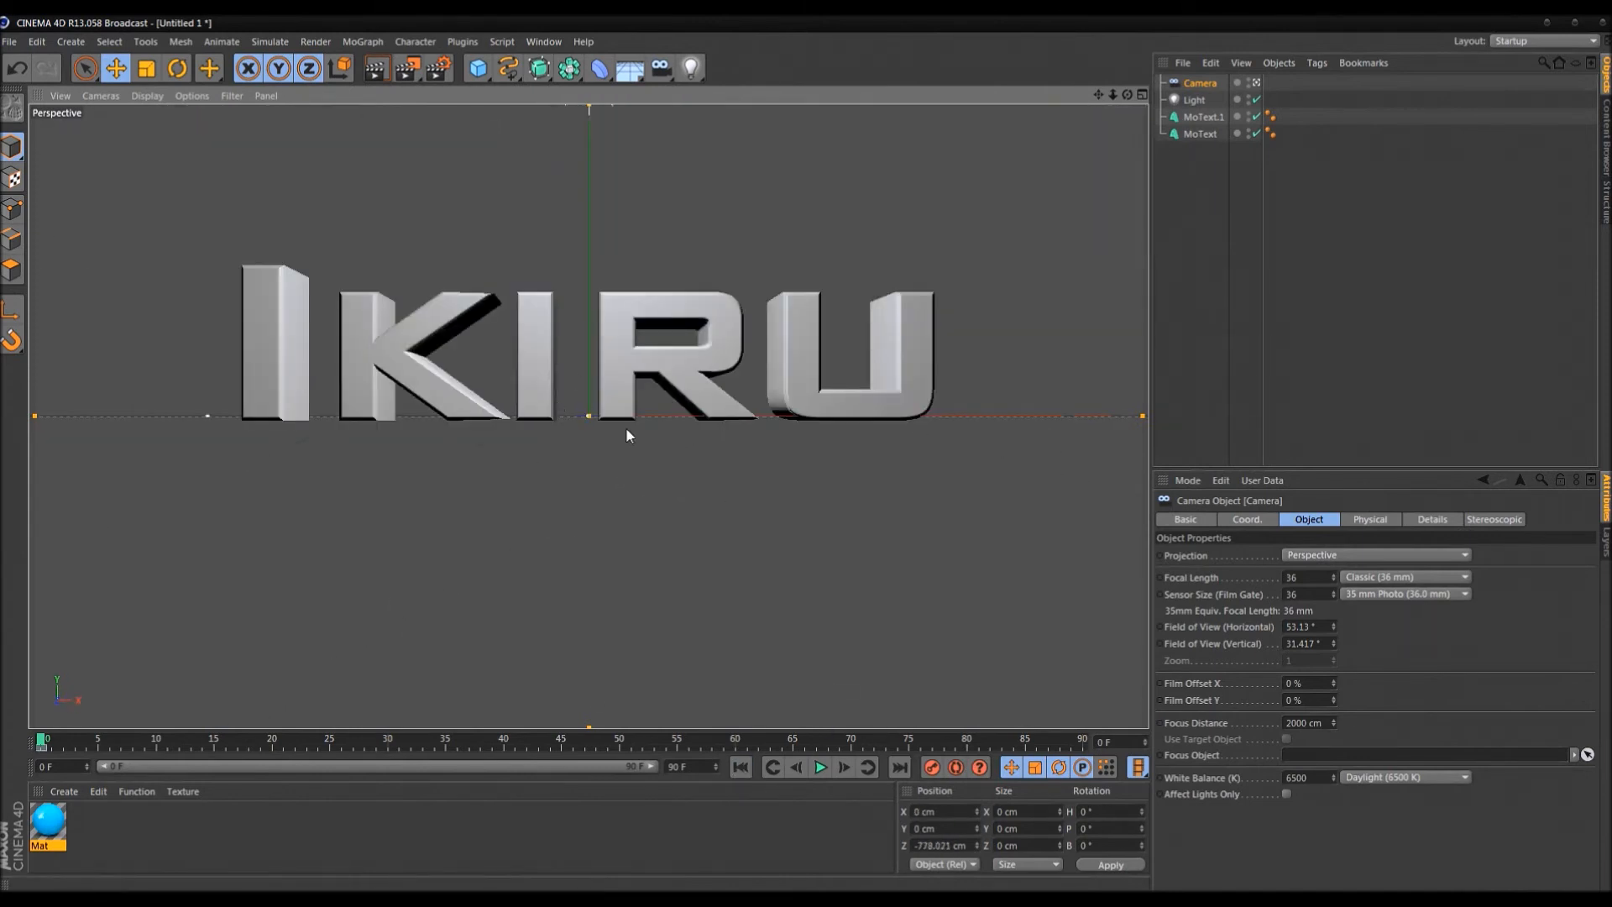
pyautogui.click(1252, 146)
pyautogui.click(1257, 83)
# Apply the blue Mat material to the MoText.1 object so that it colours the letter sides
pyautogui.keyDown('alt'); pyautogui.moveTo(878, 375); pyautogui.dragTo(825, 386); pyautogui.keyUp('alt')
pyautogui.keyDown('alt'); pyautogui.moveTo(825, 387); pyautogui.dragTo(467, 485, button='right'); pyautogui.keyUp('alt')
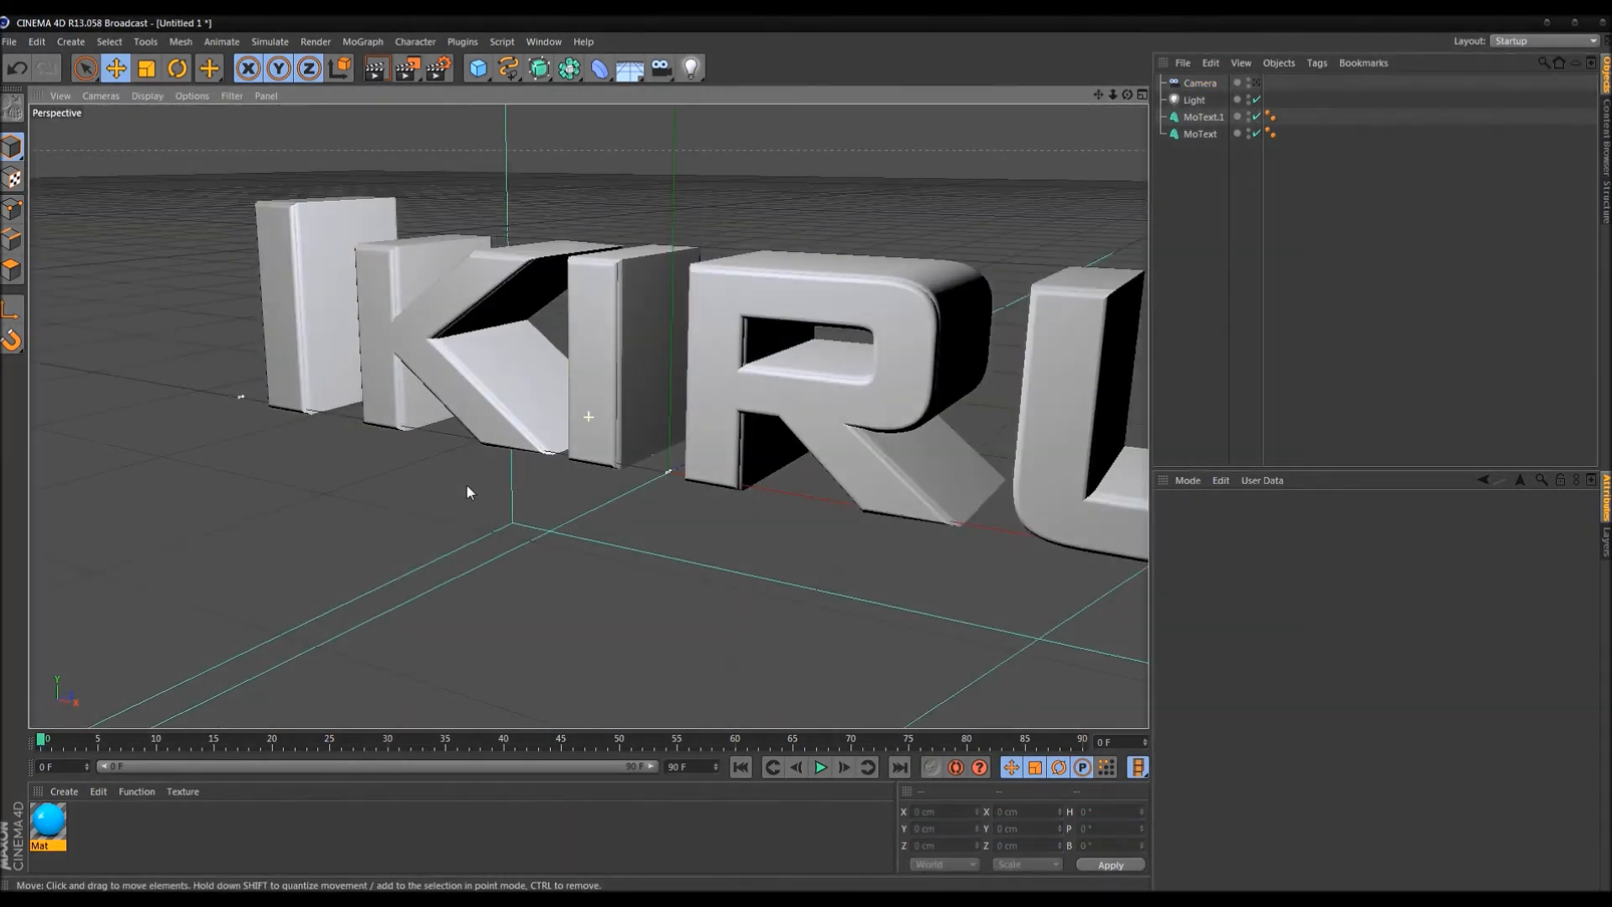
pyautogui.keyDown('alt'); pyautogui.moveTo(467, 485); pyautogui.dragTo(445, 443); pyautogui.keyUp('alt')
pyautogui.click(677, 299)
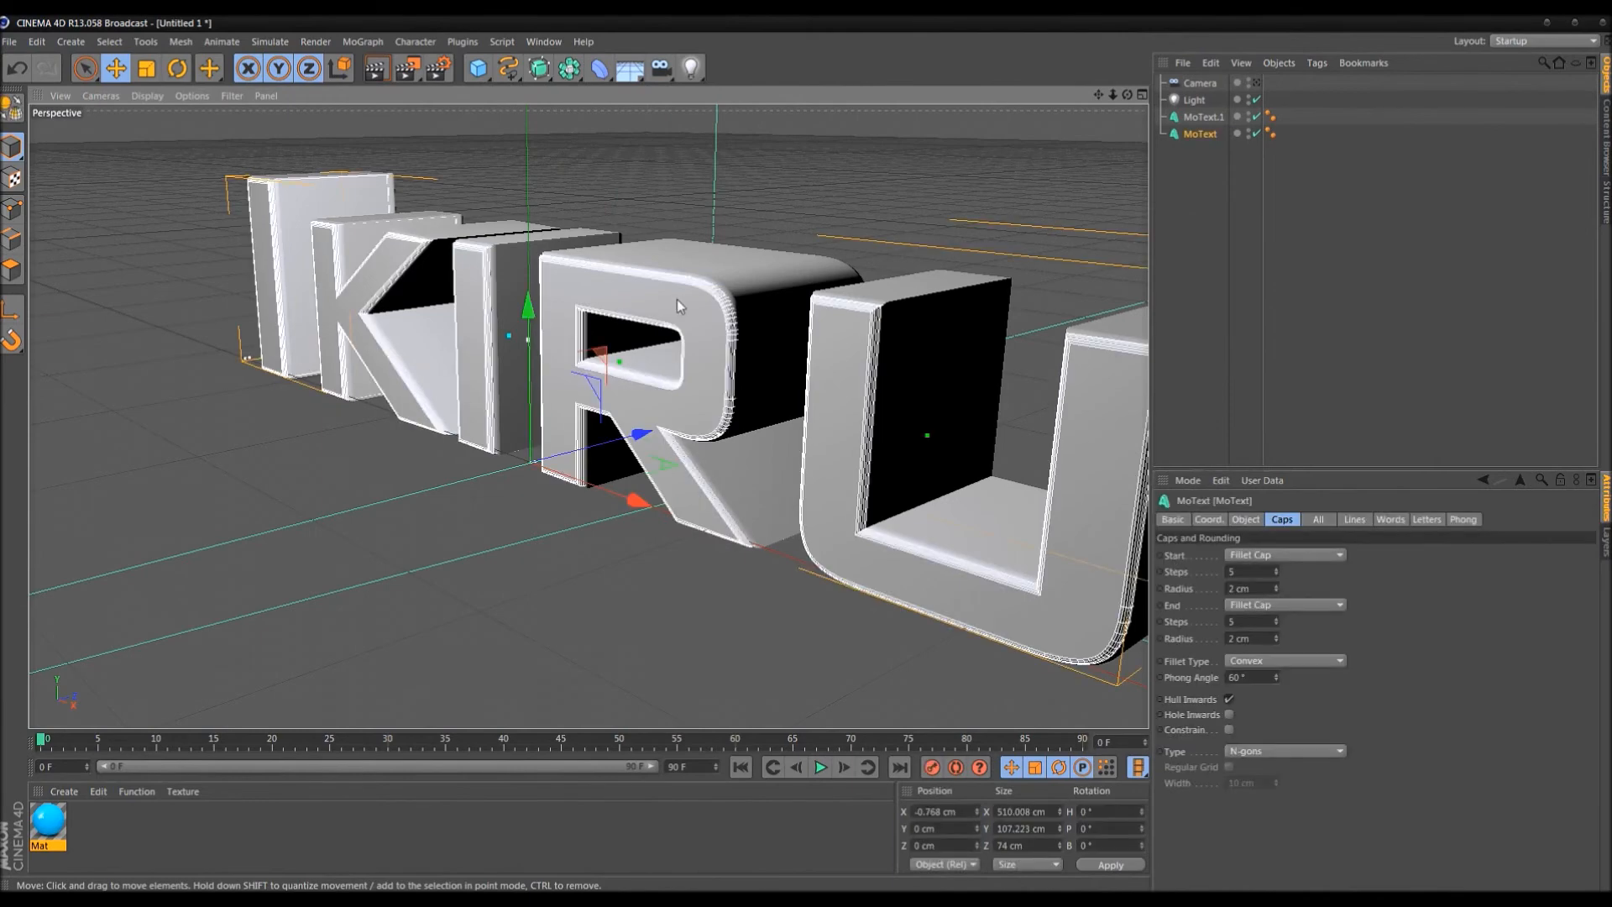
pyautogui.moveTo(57, 828); pyautogui.dragTo(1202, 117)
pyautogui.keyDown('alt'); pyautogui.moveTo(694, 364); pyautogui.dragTo(893, 353); pyautogui.keyUp('alt')
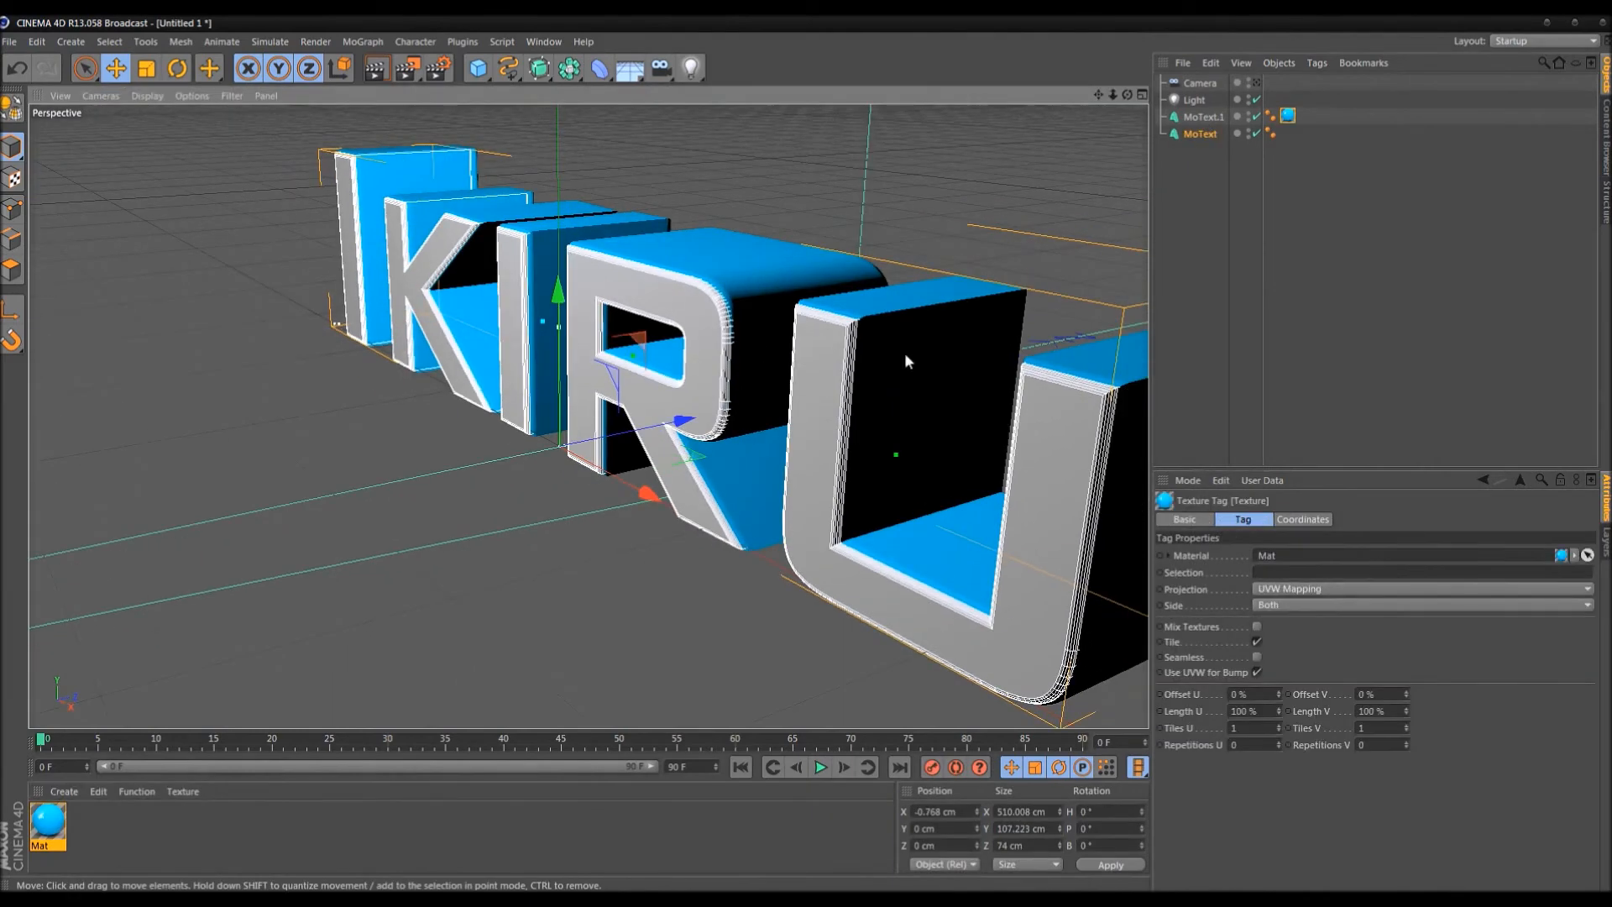
pyautogui.keyDown('alt'); pyautogui.moveTo(828, 264); pyautogui.dragTo(725, 252, button='middle'); pyautogui.keyUp('alt')
pyautogui.click(1192, 324)
pyautogui.scroll(-3, 922, 311)
pyautogui.keyDown('alt'); pyautogui.moveTo(922, 311); pyautogui.dragTo(592, 446); pyautogui.keyUp('alt')
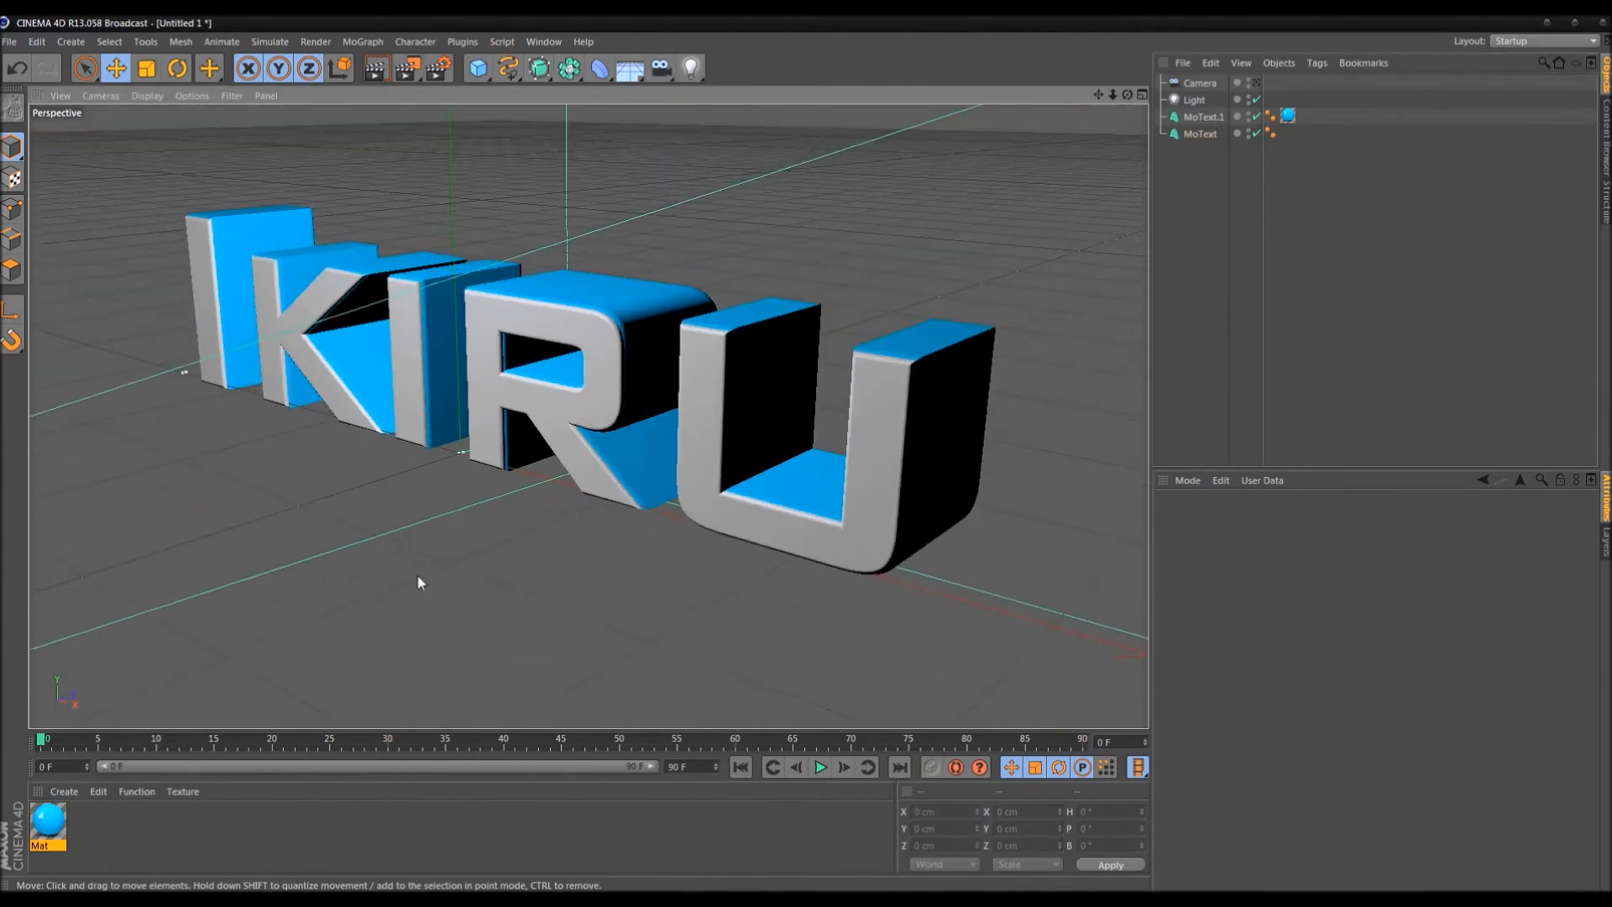
# Try the blue material on the front MoText object as well, and undo it
pyautogui.moveTo(48, 832); pyautogui.dragTo(1192, 202)
pyautogui.moveTo(1212, 113); pyautogui.dragTo(1214, 116)
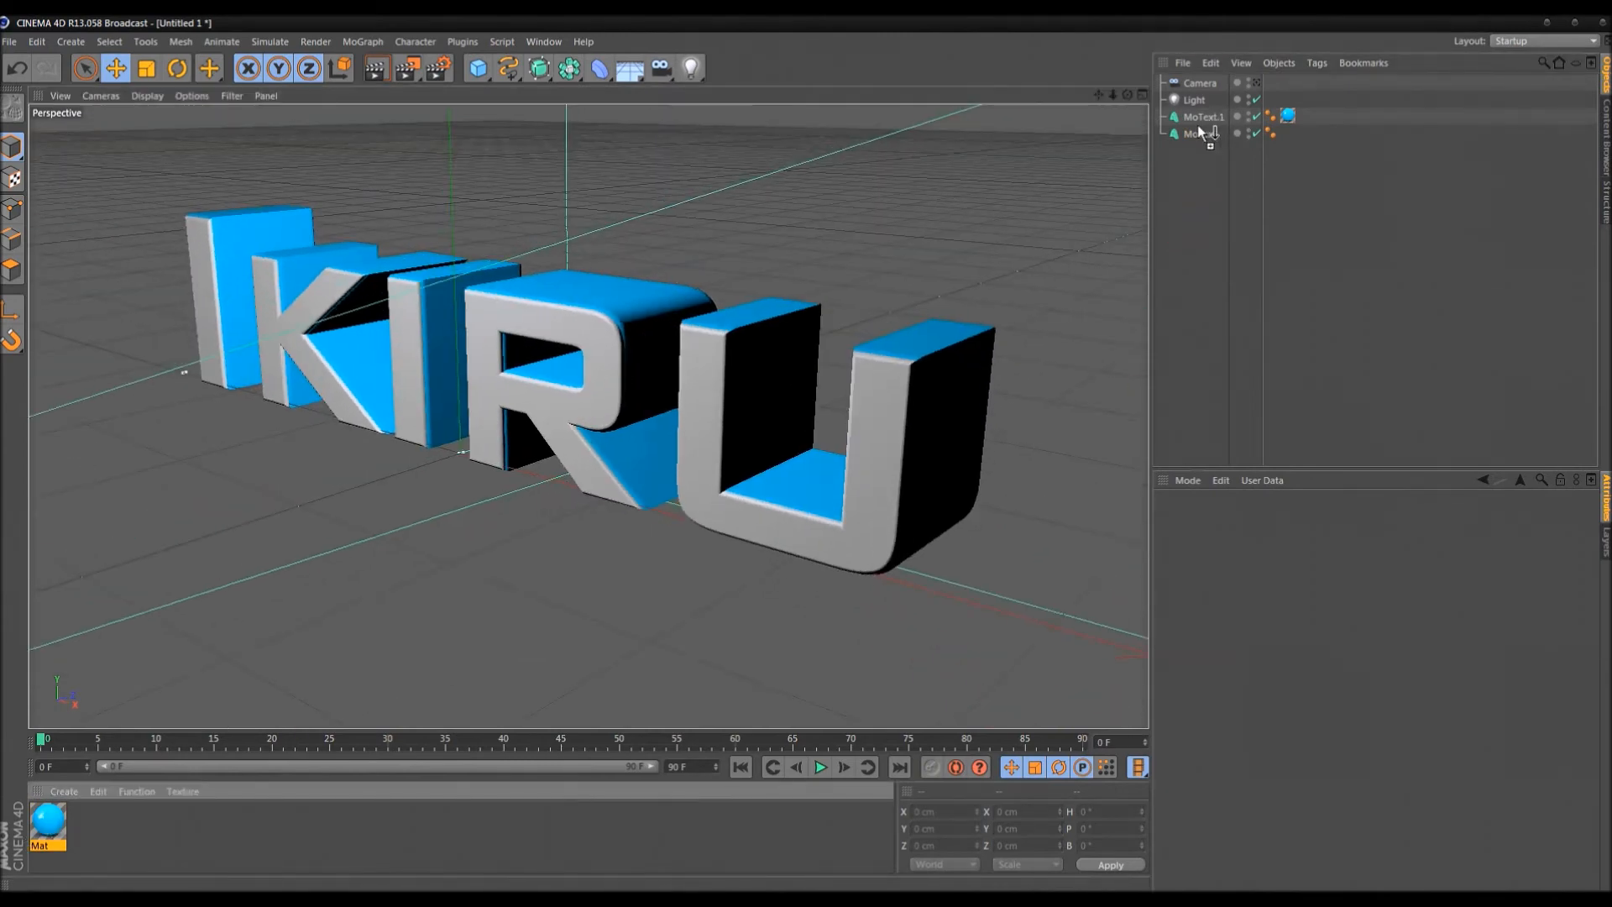
pyautogui.click(1271, 115)
pyautogui.click(1289, 115)
pyautogui.press('Delete')
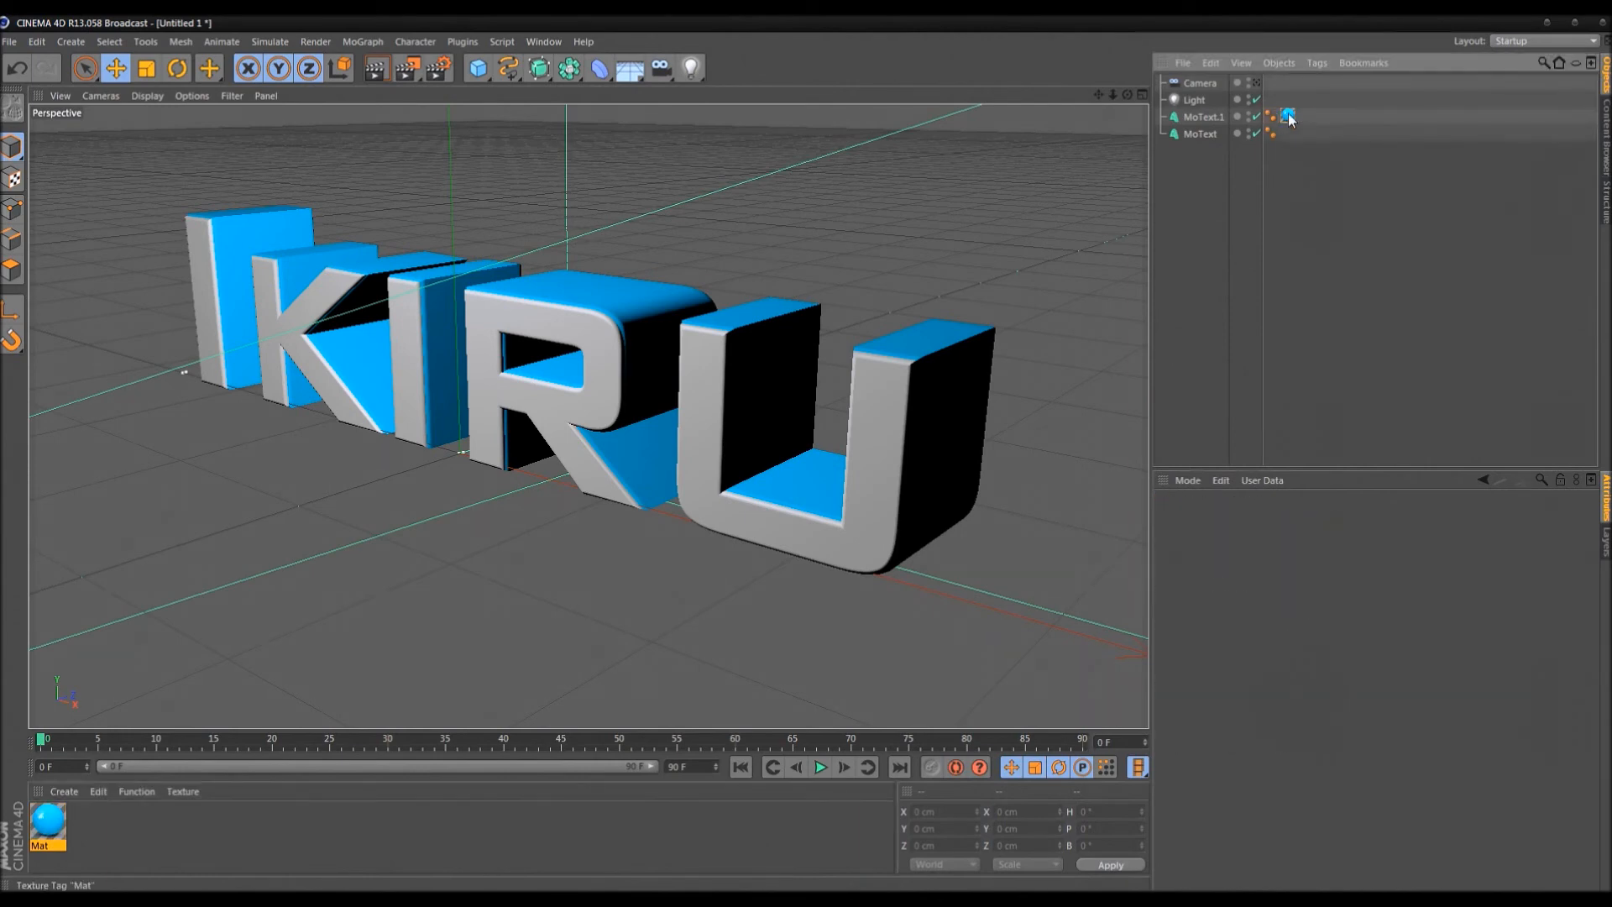
pyautogui.click(1204, 118)
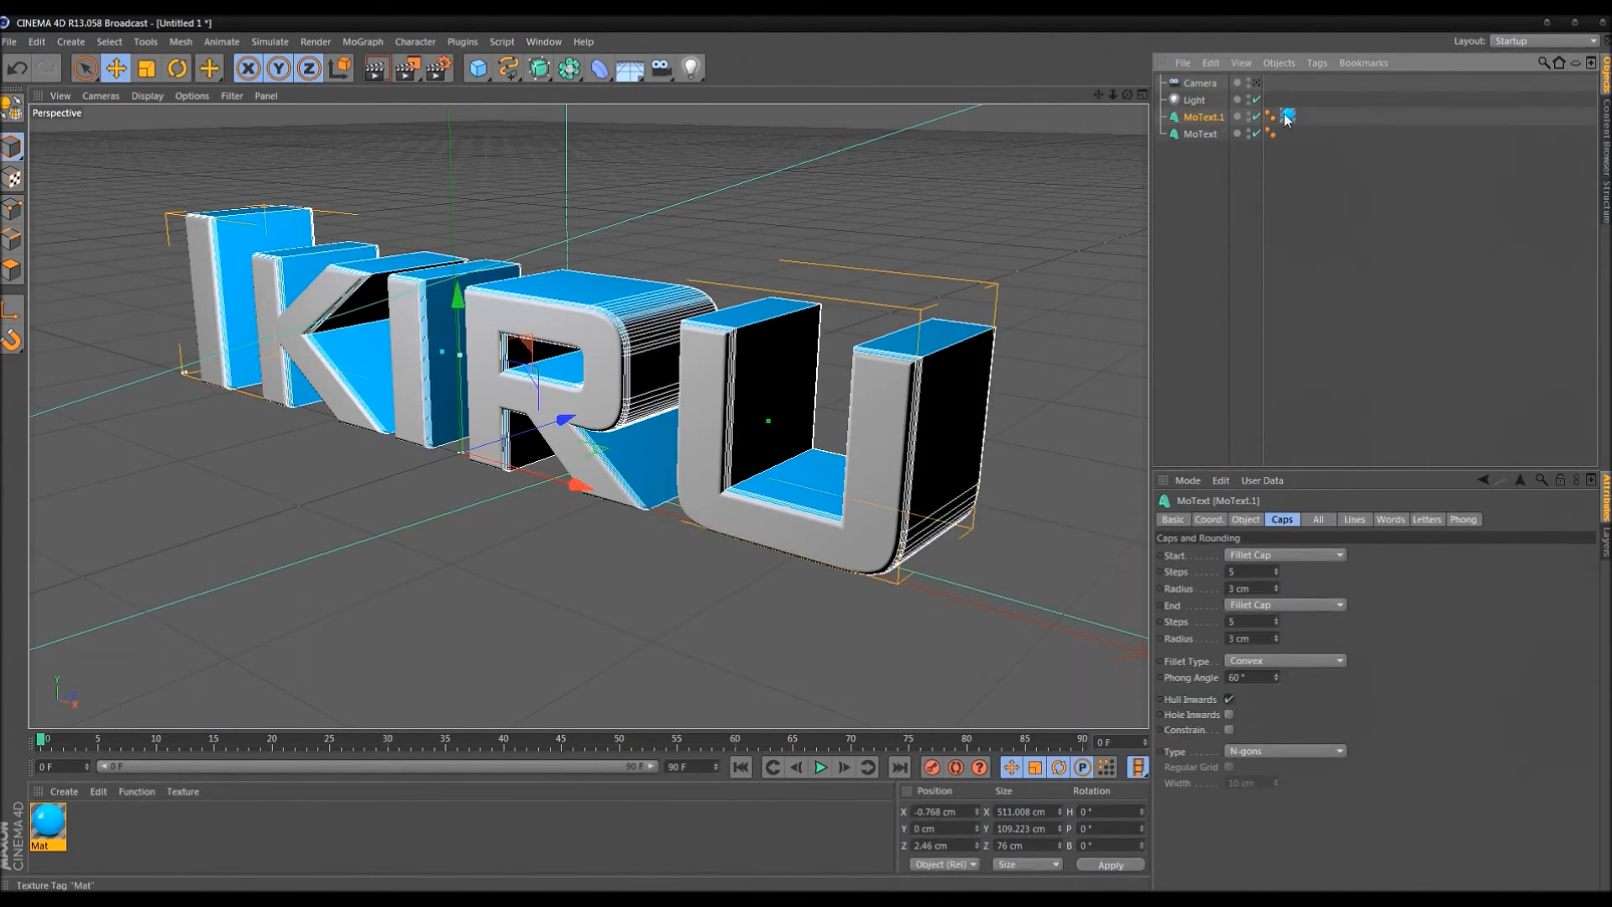
pyautogui.click(1437, 316)
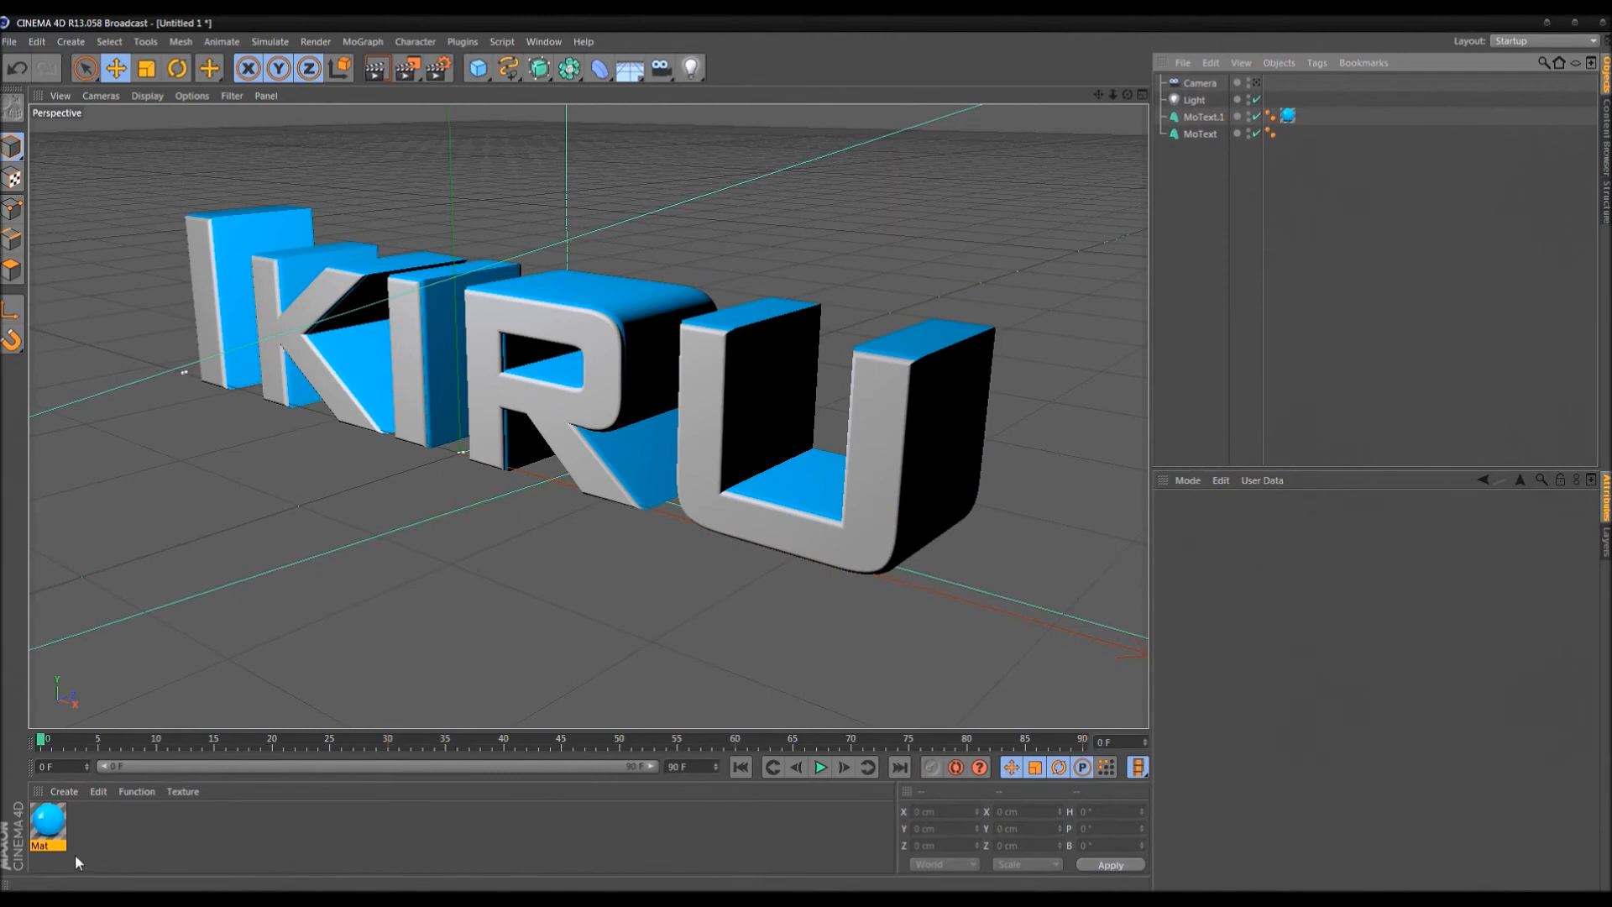
pyautogui.moveTo(47, 819); pyautogui.dragTo(593, 311)
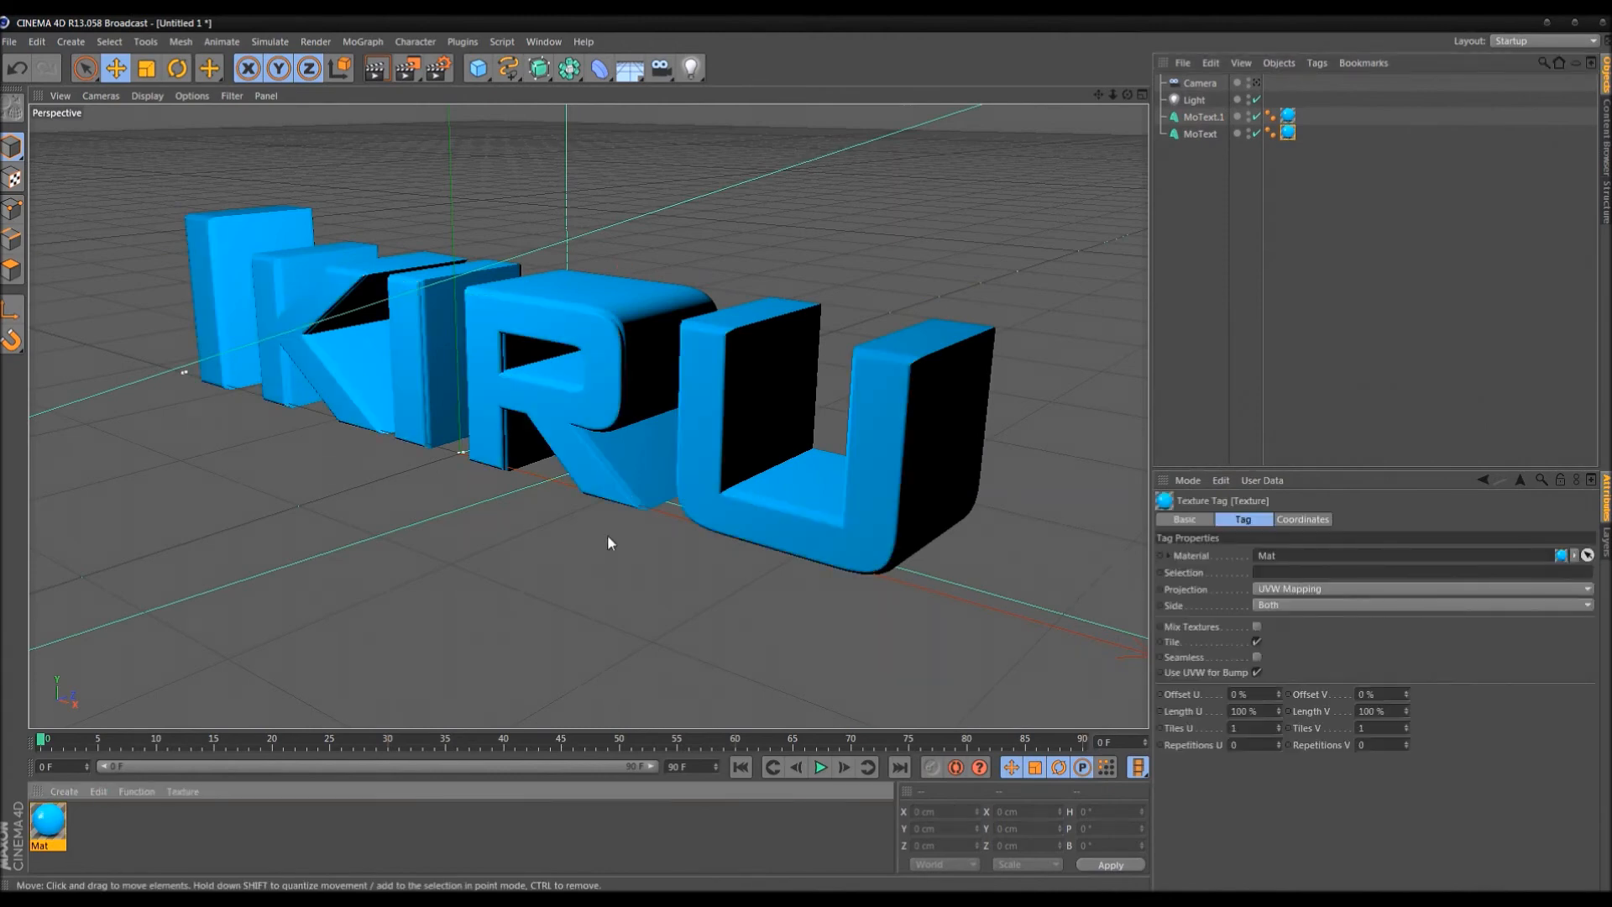
pyautogui.hotkey('ctrl', 'z')
pyautogui.moveTo(555, 360)
pyautogui.keyDown('alt'); pyautogui.mouseDown()
pyautogui.moveTo(695, 353)
pyautogui.moveTo(588, 395)
pyautogui.moveTo(535, 380)
pyautogui.mouseUp(); pyautogui.keyUp('alt')
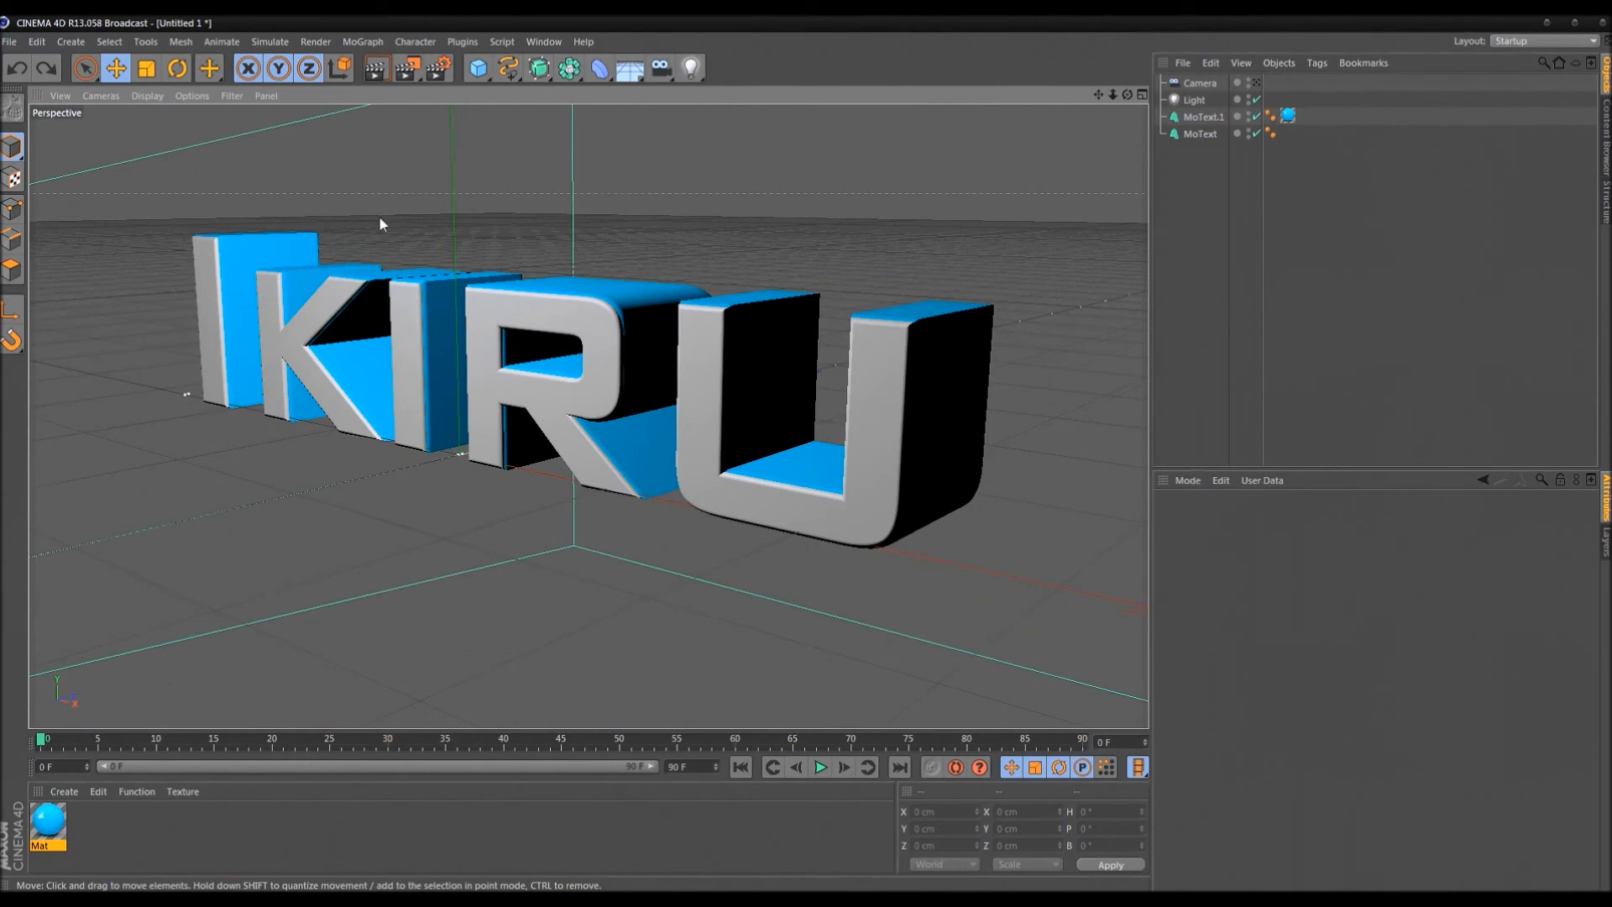
# Duplicate the blue Mat material
pyautogui.click(261, 829)
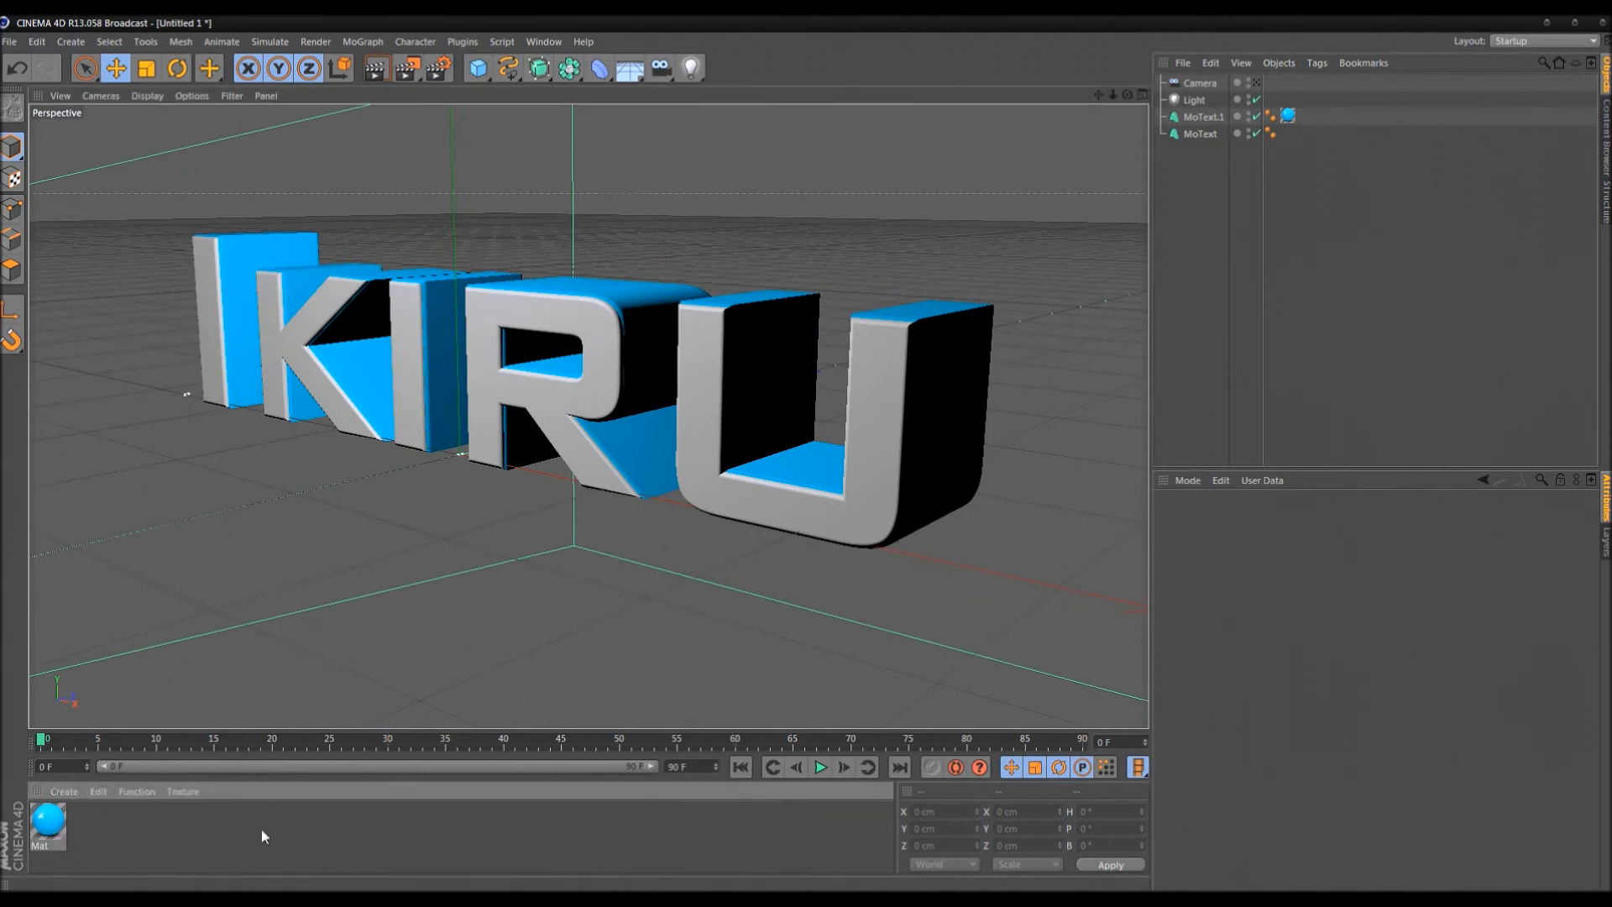
pyautogui.click(1191, 116)
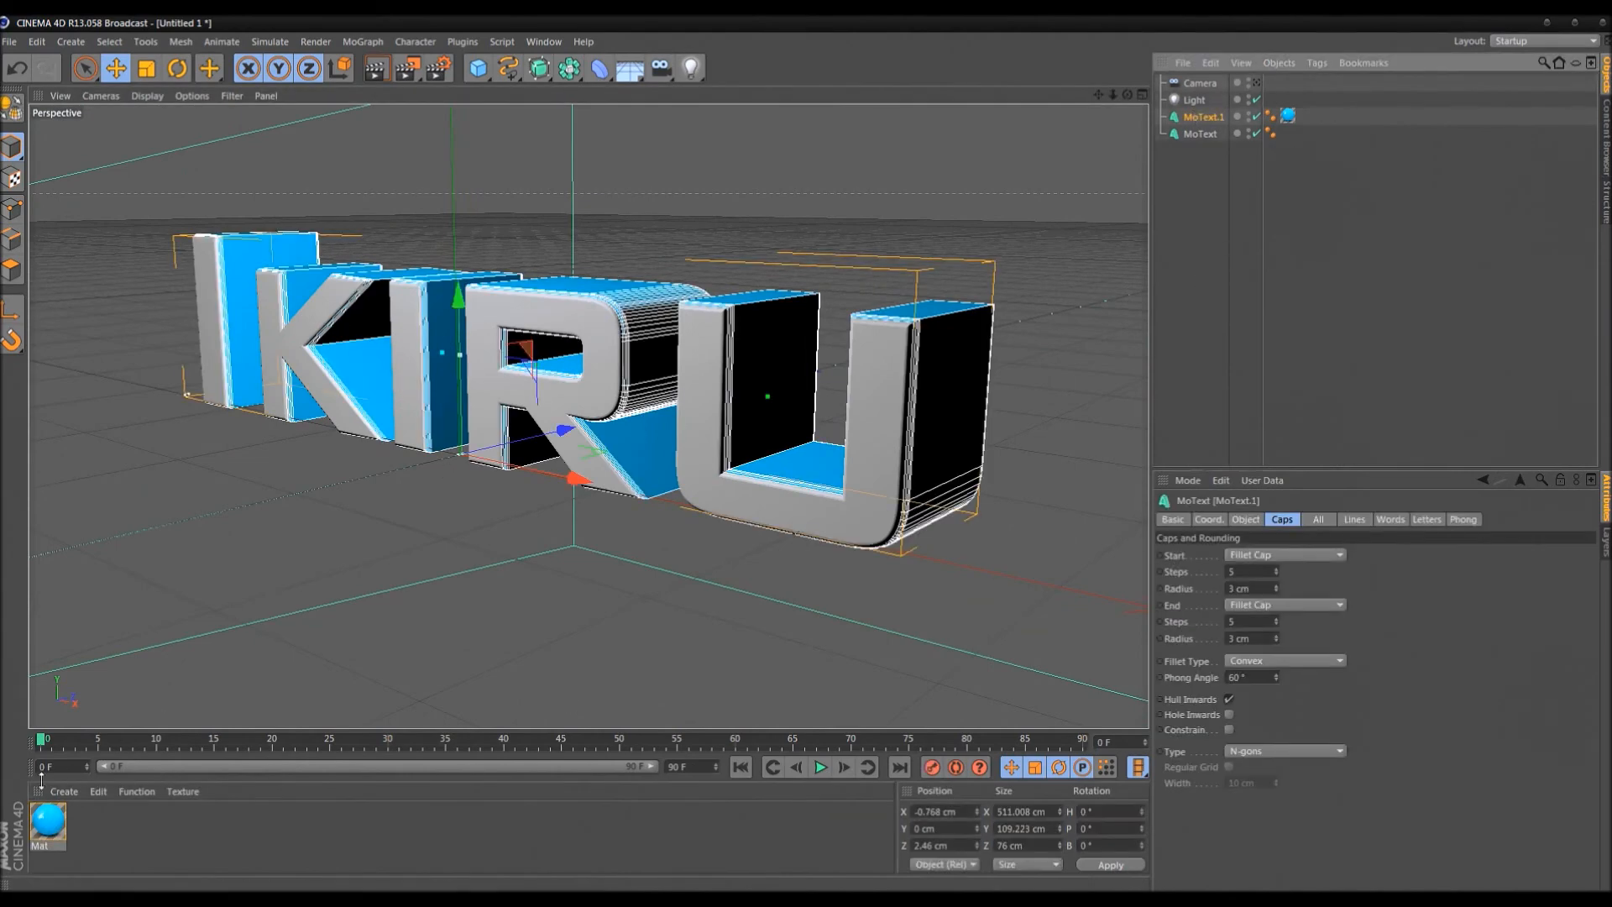
pyautogui.doubleClick(48, 823)
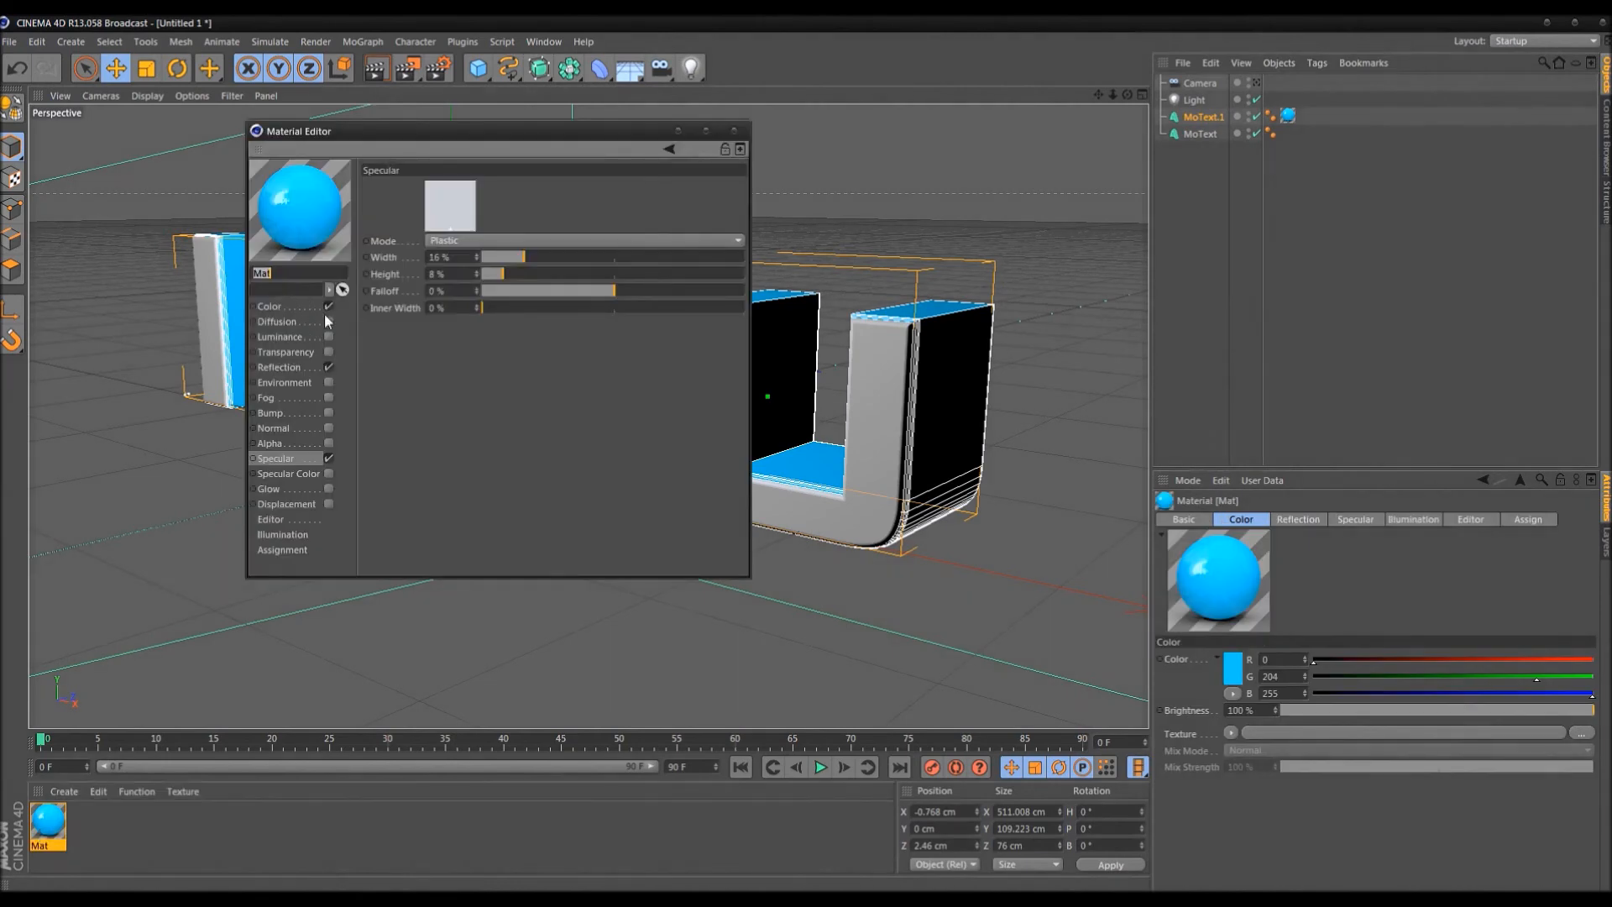
pyautogui.click(734, 131)
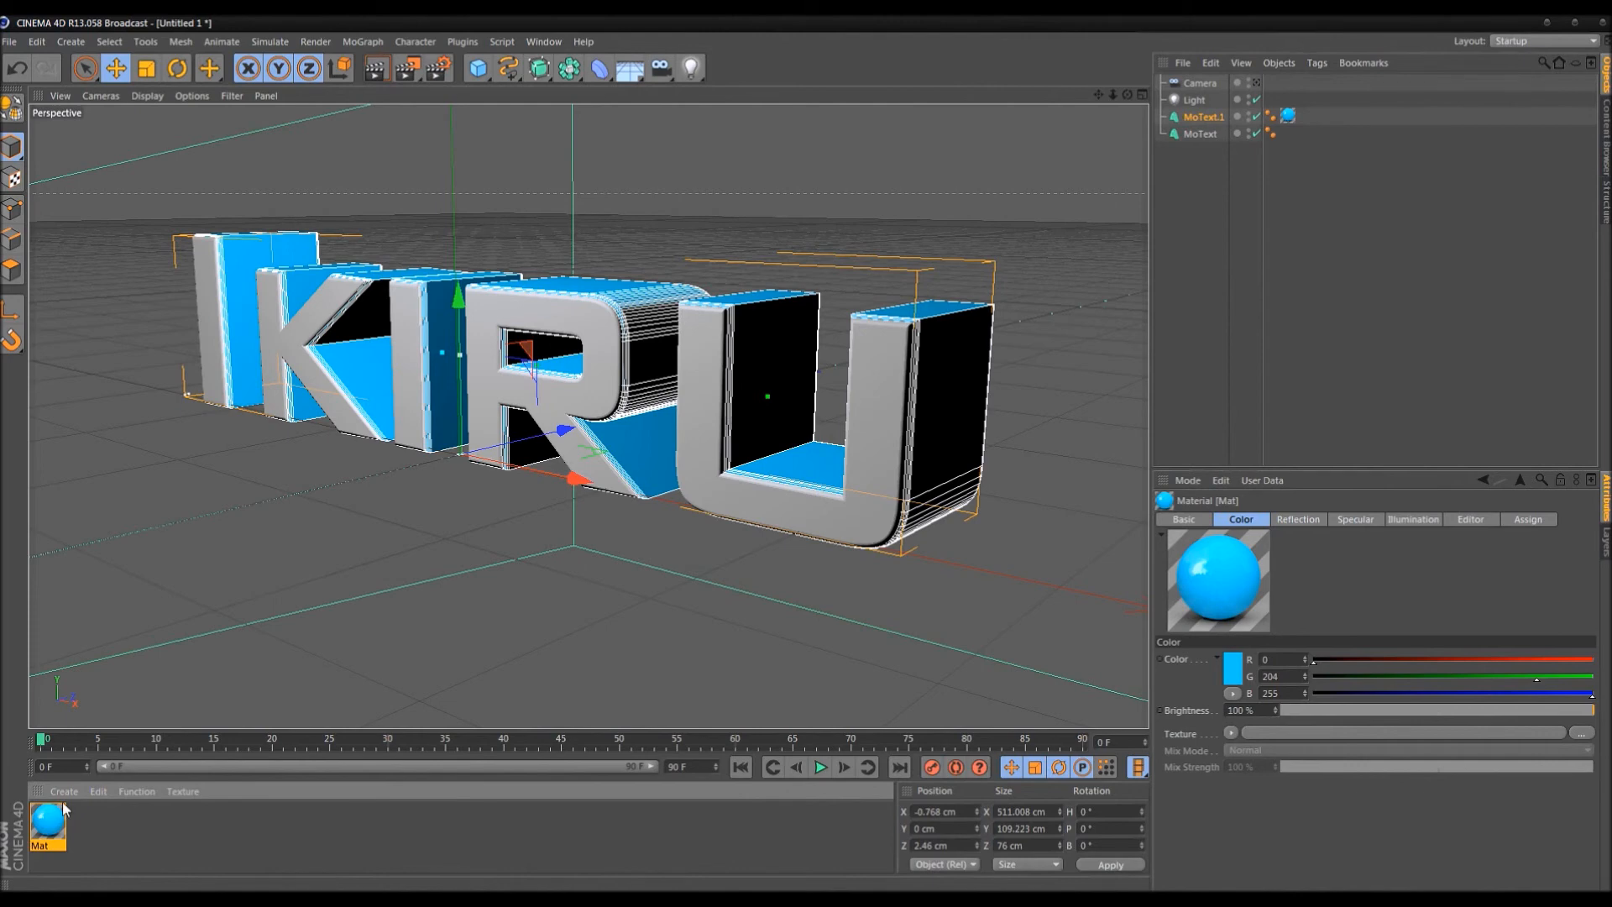
pyautogui.hotkey('ctrl', 'c')
pyautogui.hotkey('ctrl', 'v')
pyautogui.click(144, 823)
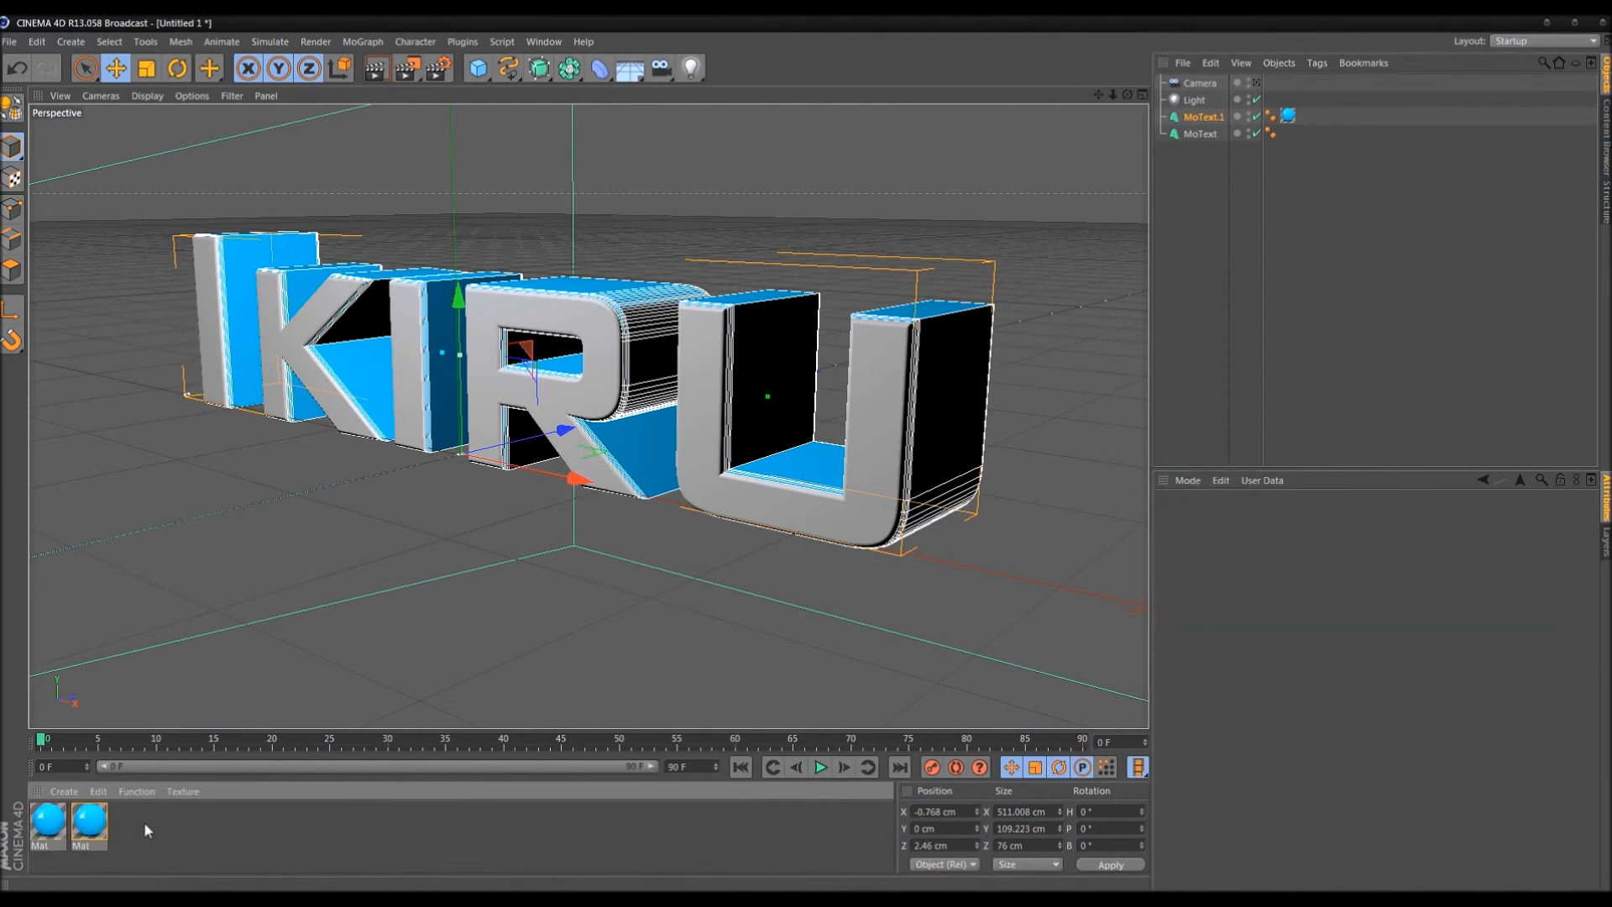
# Set the colour of one of the two blue materials to a near-black grey (RGB 28, 28, 28)
pyautogui.click(84, 836)
pyautogui.click(40, 830)
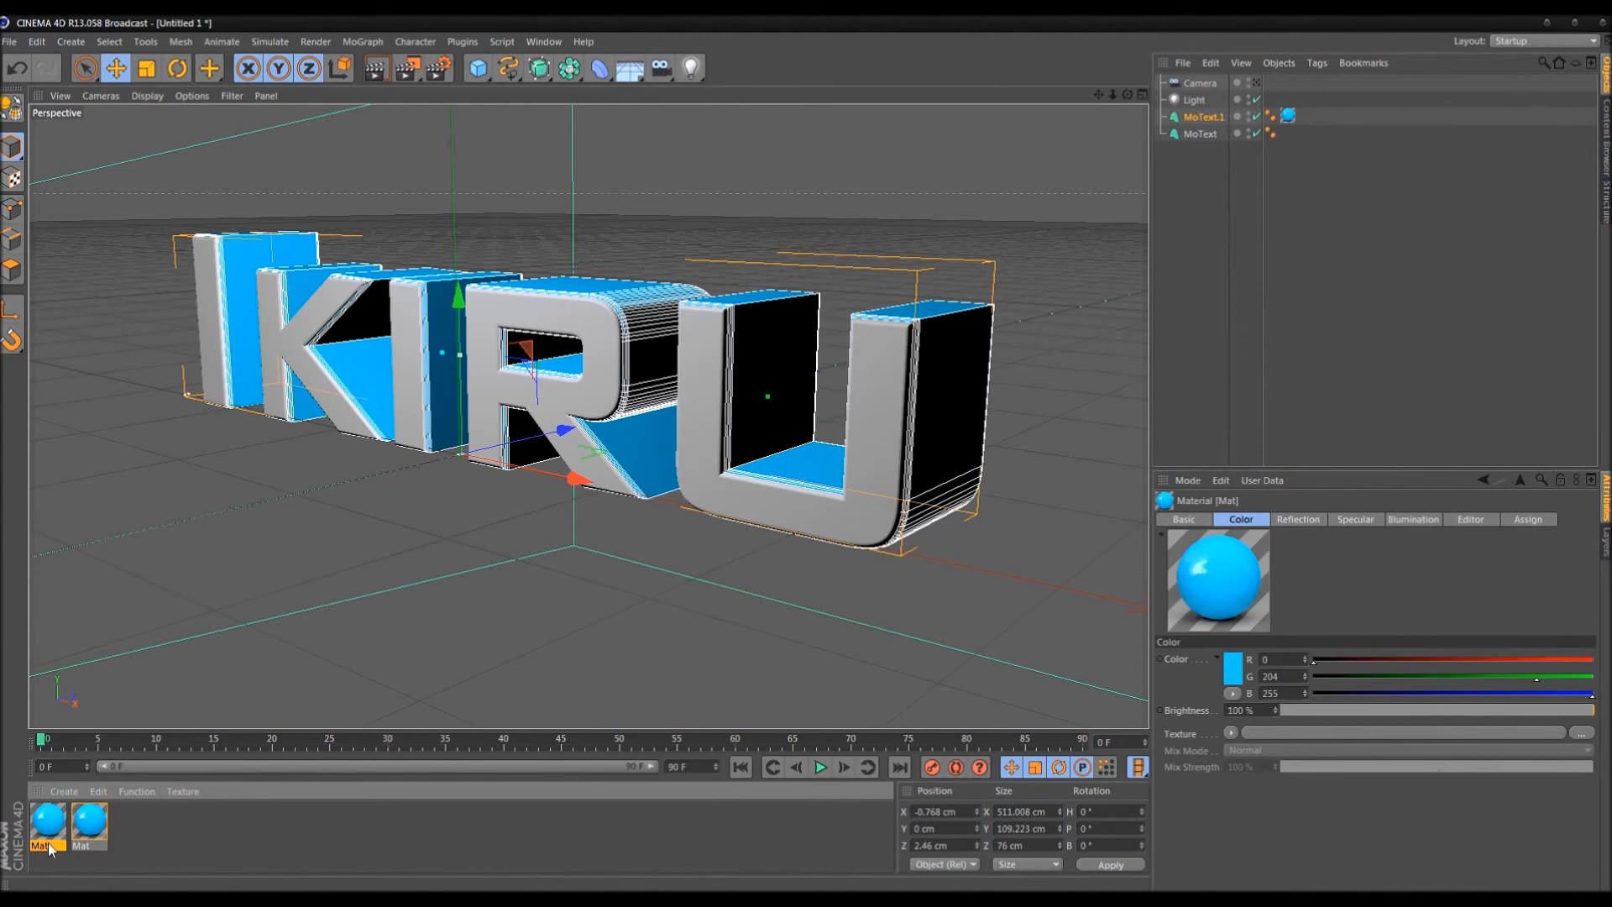
pyautogui.click(145, 849)
pyautogui.click(90, 821)
pyautogui.click(49, 822)
pyautogui.doubleClick(49, 821)
pyautogui.click(318, 308)
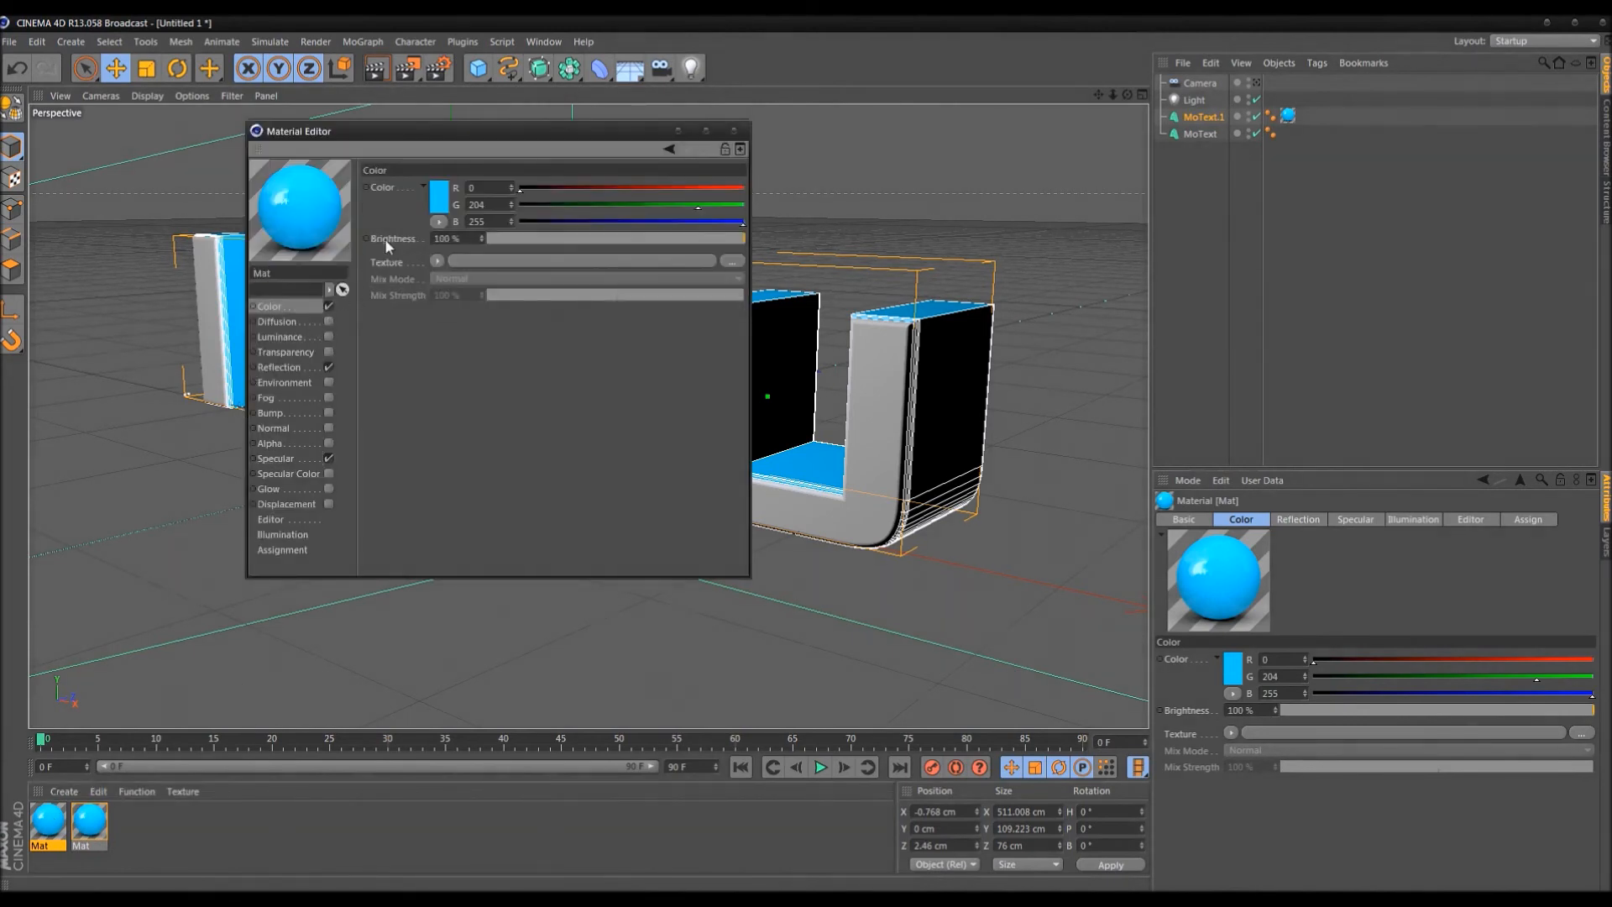
pyautogui.click(436, 194)
pyautogui.moveTo(417, 195); pyautogui.dragTo(313, 210)
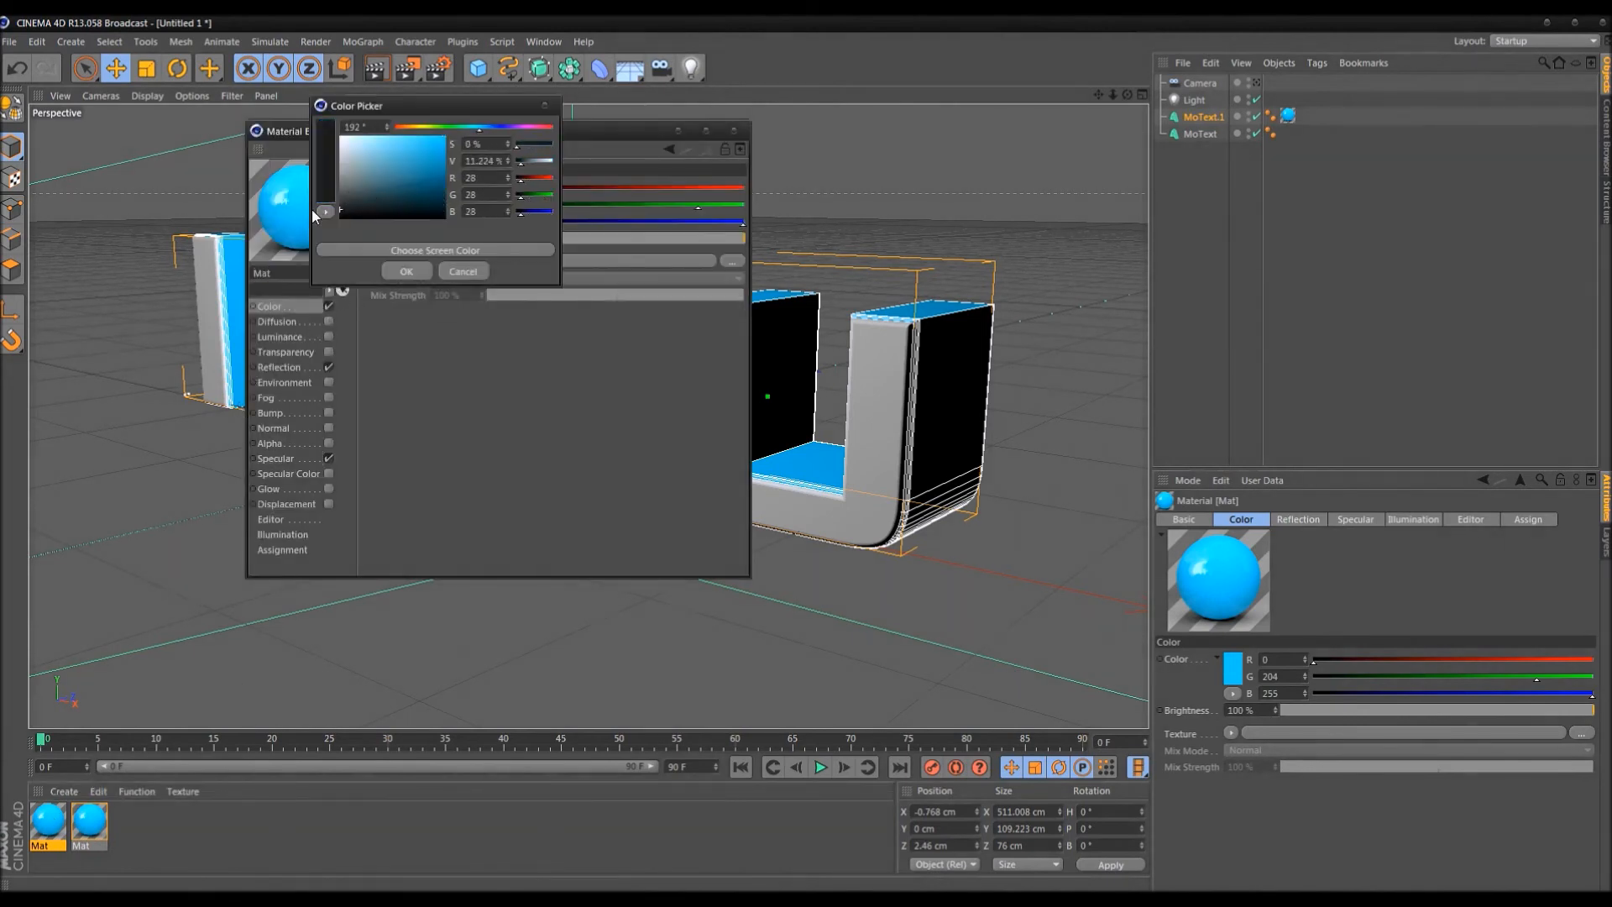
pyautogui.click(406, 271)
pyautogui.click(734, 130)
# Apply the near-black material to the front MoText object and inspect the letters from several angles
pyautogui.moveTo(47, 840); pyautogui.dragTo(1208, 132)
pyautogui.click(1387, 295)
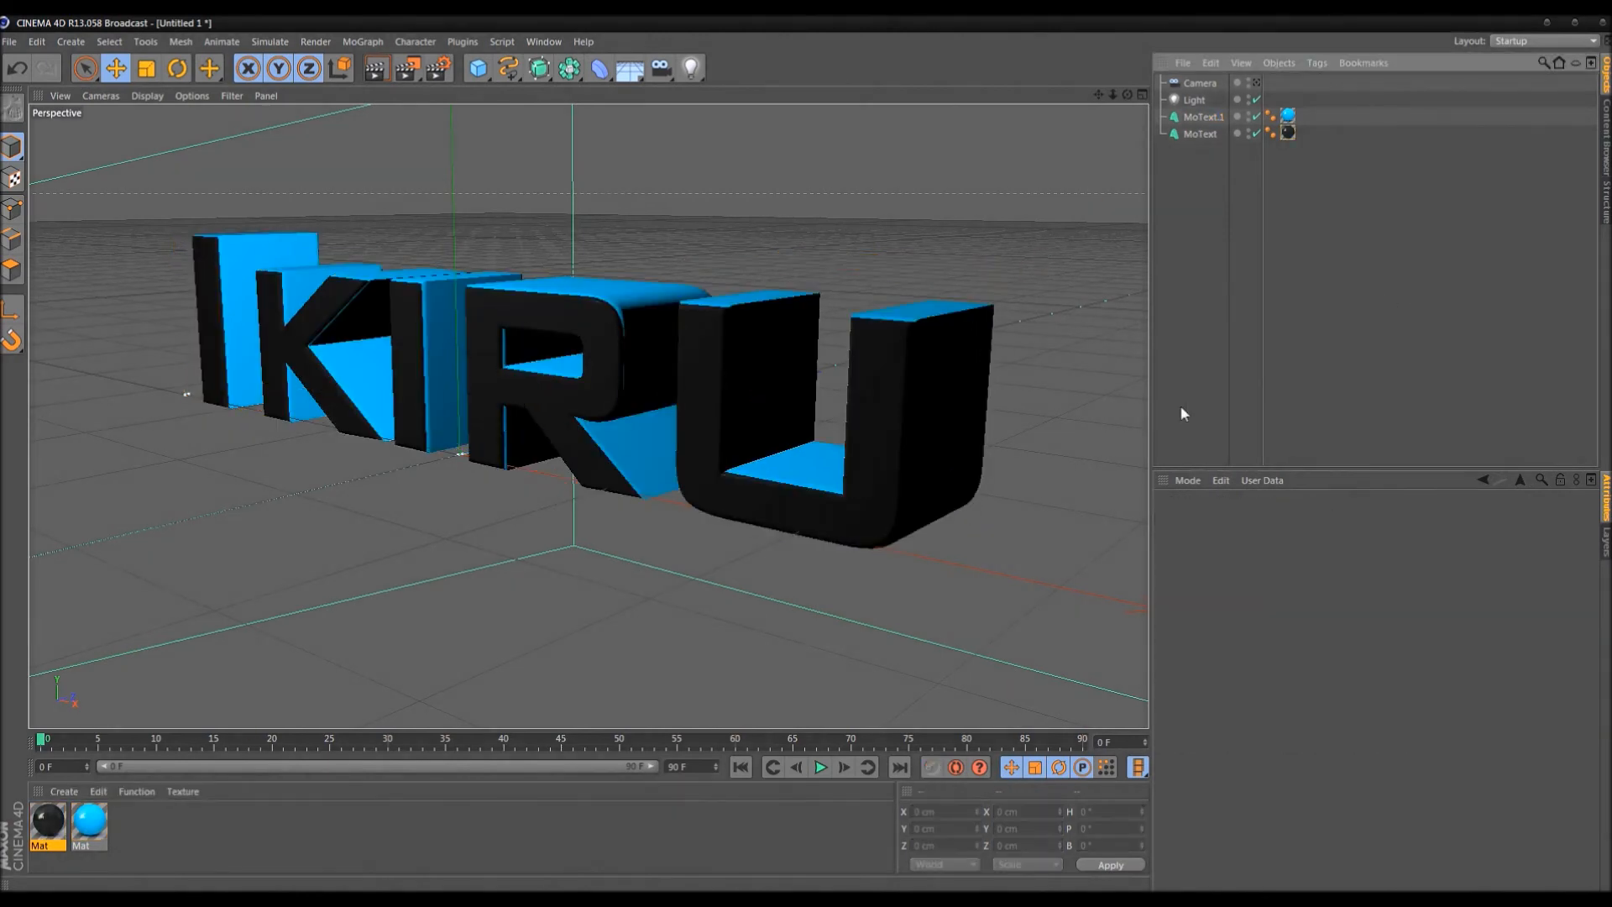
pyautogui.keyDown('alt'); pyautogui.moveTo(957, 383); pyautogui.dragTo(594, 388); pyautogui.keyUp('alt')
pyautogui.click(384, 304)
pyautogui.keyDown('alt'); pyautogui.moveTo(385, 304); pyautogui.dragTo(556, 375); pyautogui.keyUp('alt')
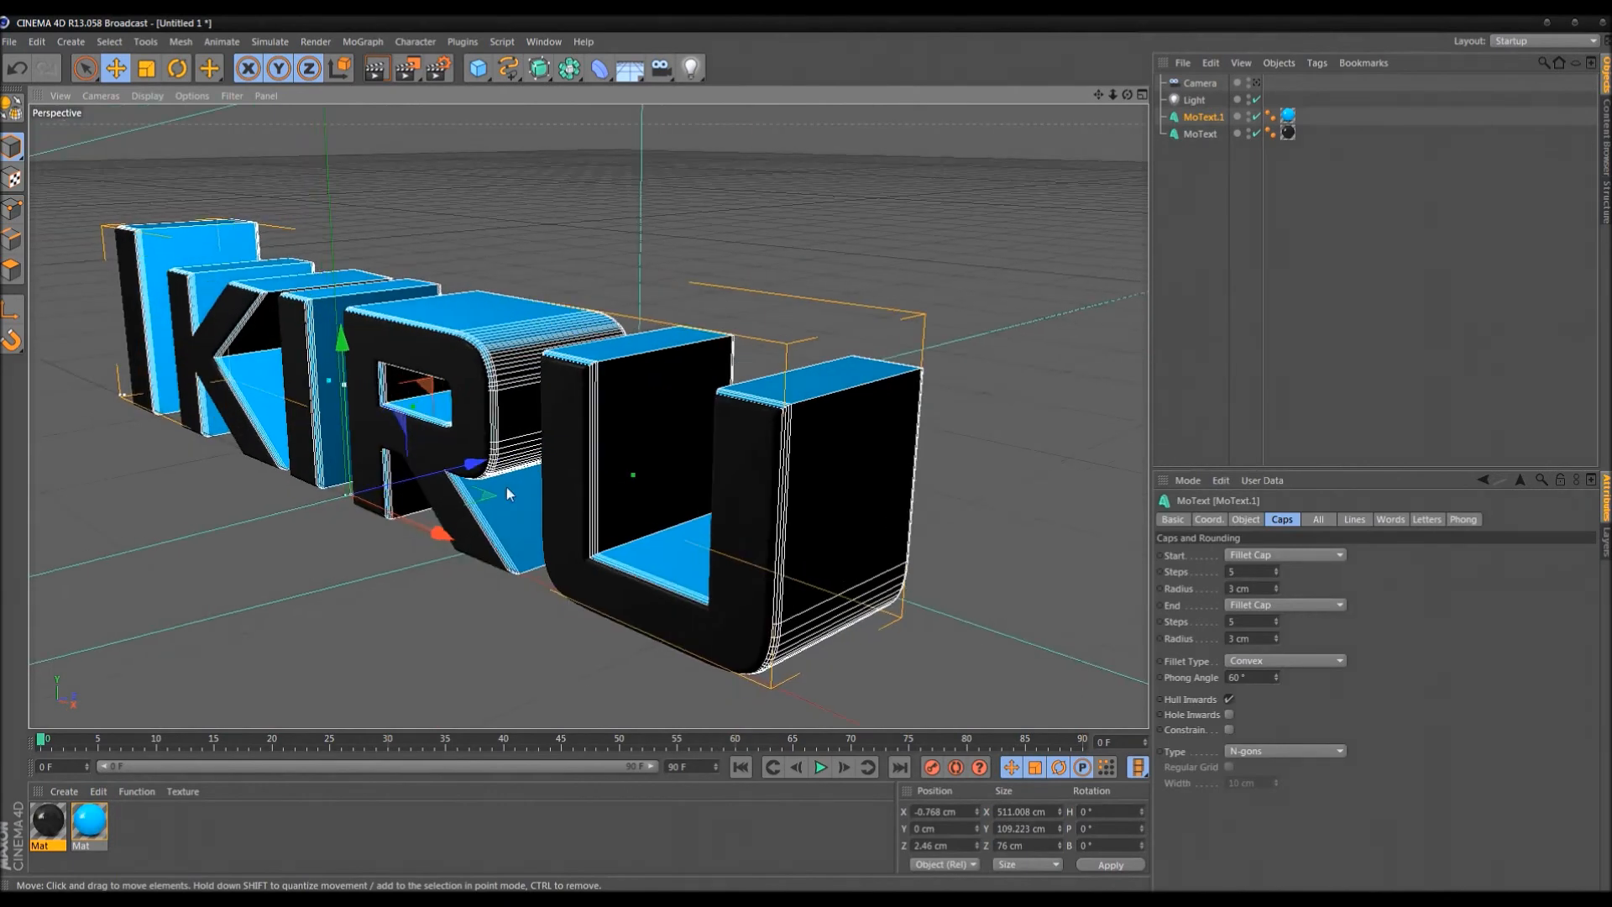
pyautogui.moveTo(452, 534)
pyautogui.mouseDown()
pyautogui.moveTo(432, 534)
pyautogui.moveTo(451, 534)
pyautogui.mouseUp()
pyautogui.click(1187, 443)
pyautogui.scroll(-5, 619, 496)
pyautogui.keyDown('alt'); pyautogui.moveTo(657, 454); pyautogui.dragTo(628, 371); pyautogui.keyUp('alt')
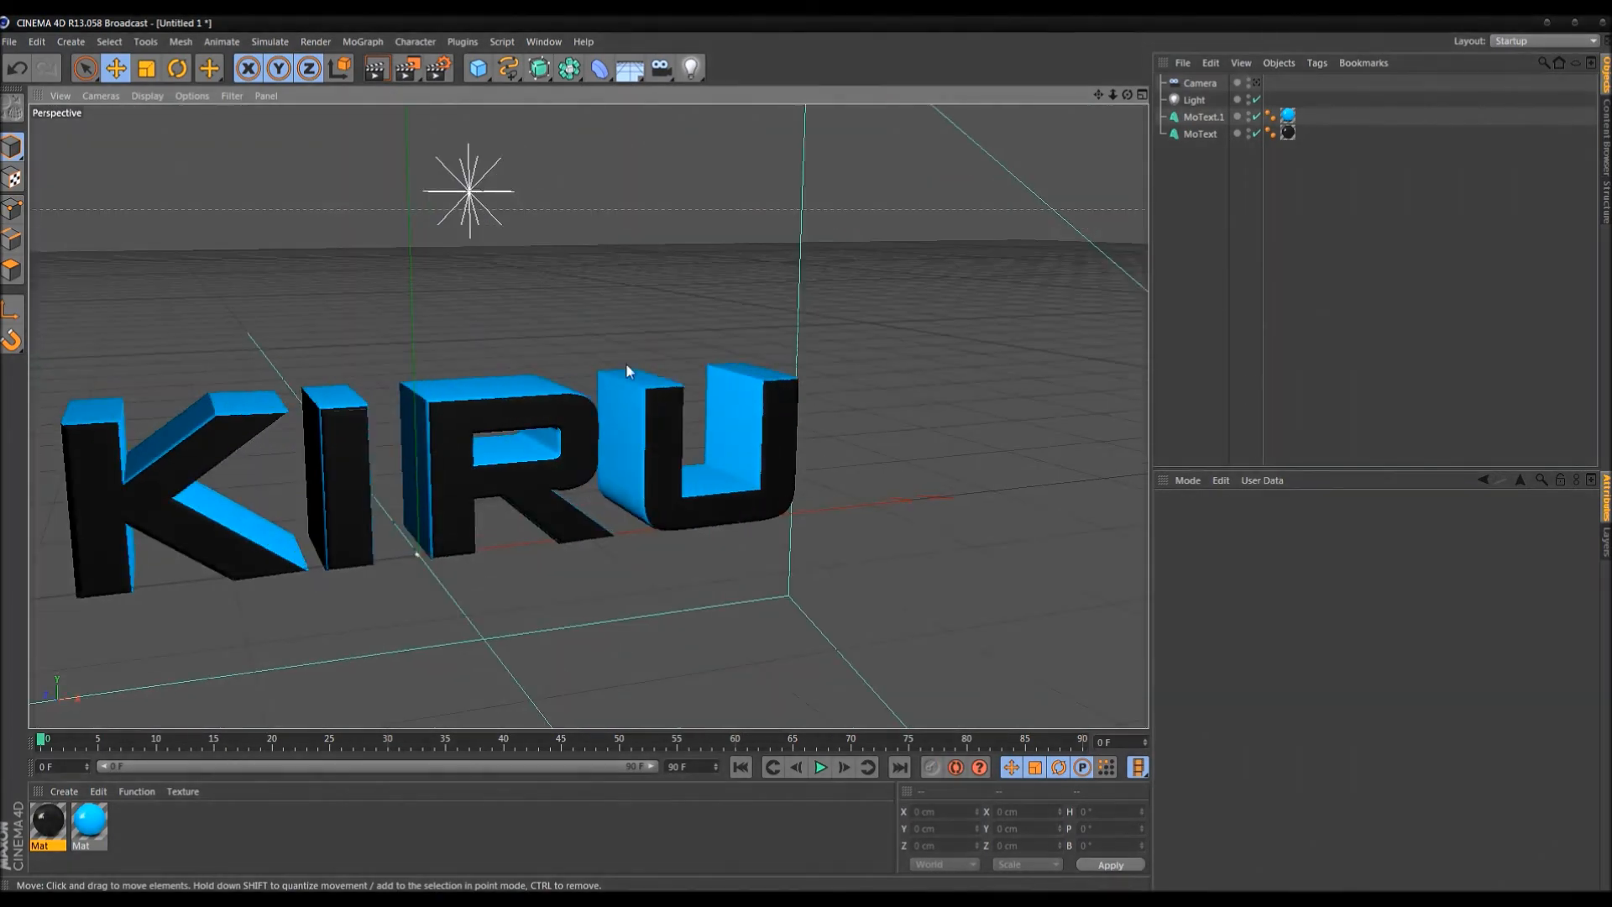
# Delete the blue MoText.1 object behind the black letters
pyautogui.click(1209, 118)
pyautogui.press('Delete')
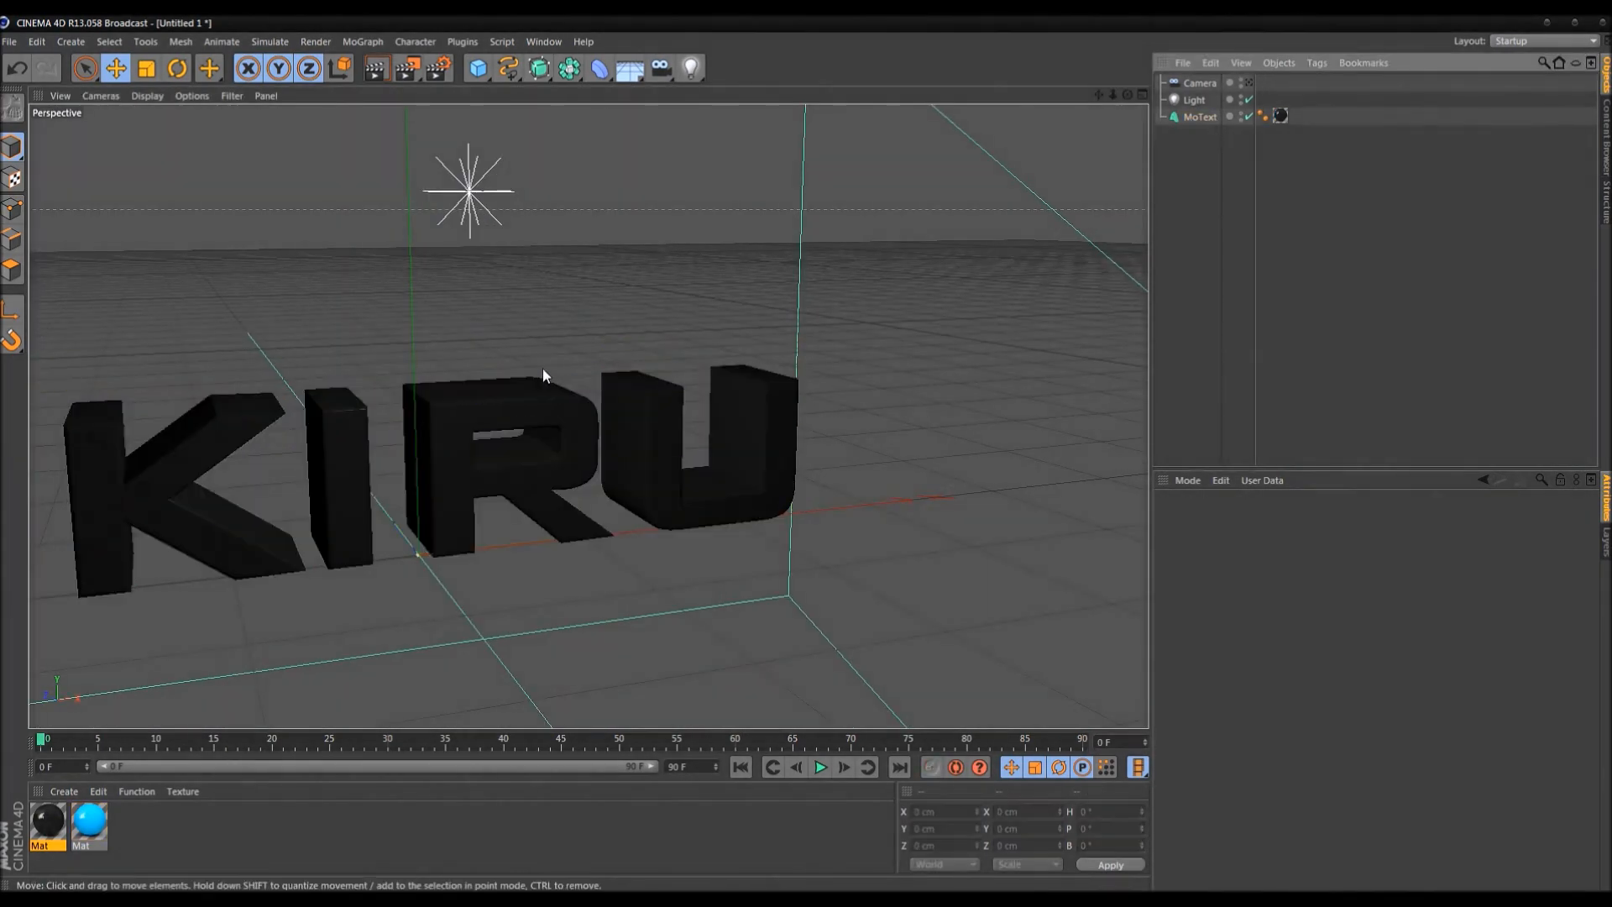
pyautogui.keyDown('alt'); pyautogui.moveTo(543, 370); pyautogui.dragTo(383, 411); pyautogui.keyUp('alt')
# Duplicate MoText, offset the copy slightly backward along Z, and place it below MoText in the object hierarchy
pyautogui.click(1201, 117)
pyautogui.hotkey('ctrl', 'c')
pyautogui.hotkey('ctrl', 'v')
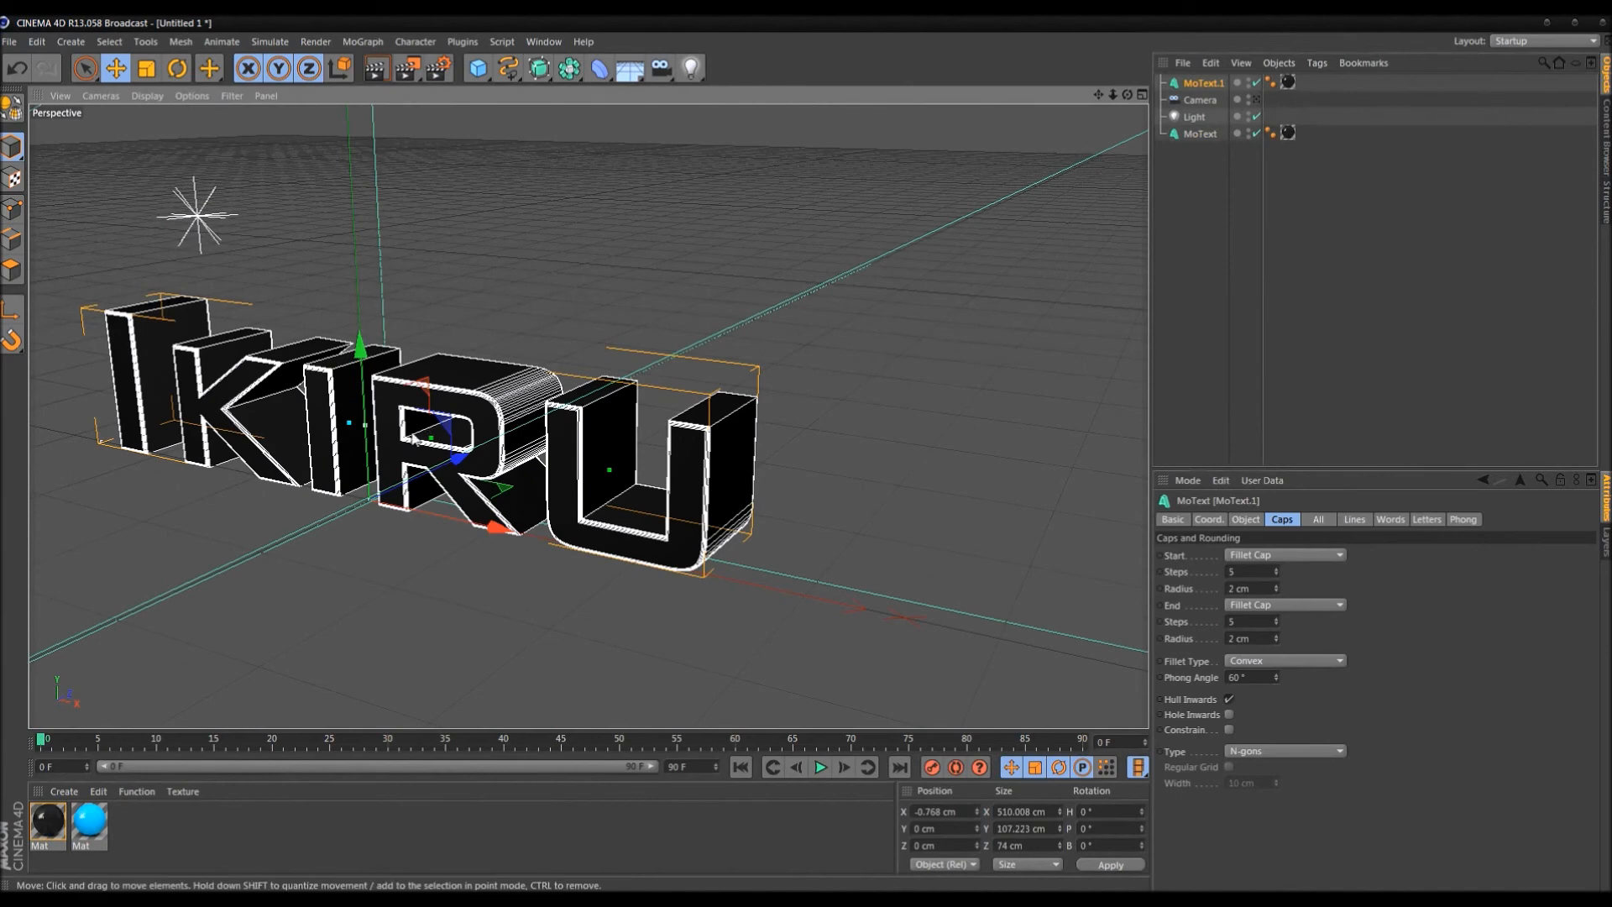
pyautogui.moveTo(446, 459); pyautogui.dragTo(467, 495)
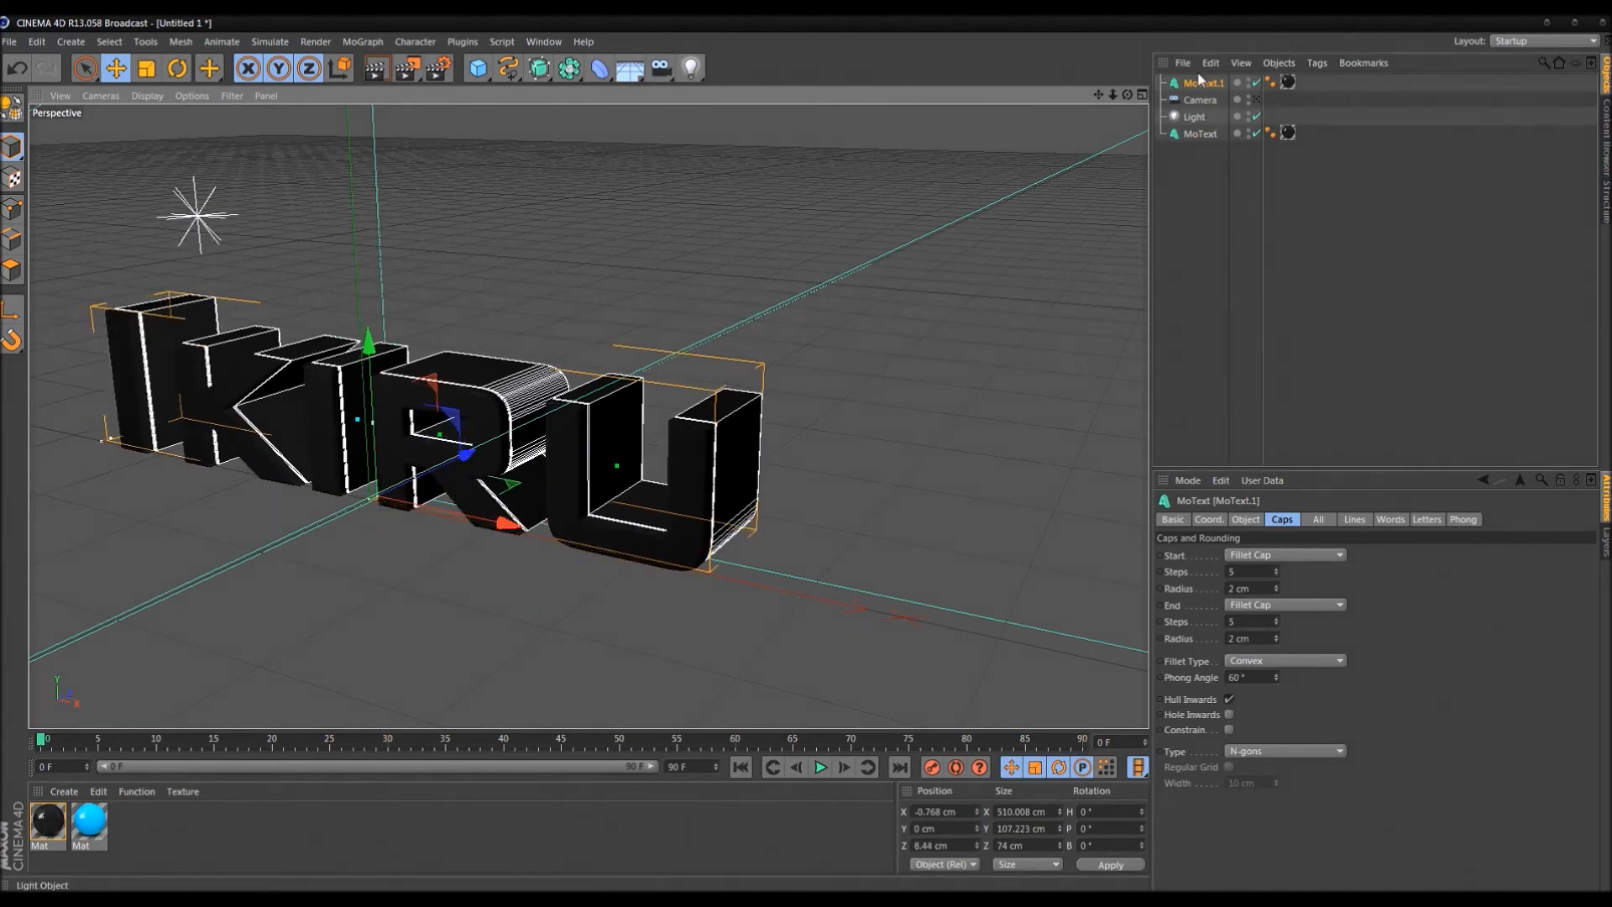
pyautogui.moveTo(1201, 81); pyautogui.dragTo(1209, 180)
# Increase the start and end fillet cap radius of the MoText.1 copy by one increment each
pyautogui.click(1276, 585)
pyautogui.click(1276, 636)
pyautogui.click(1384, 363)
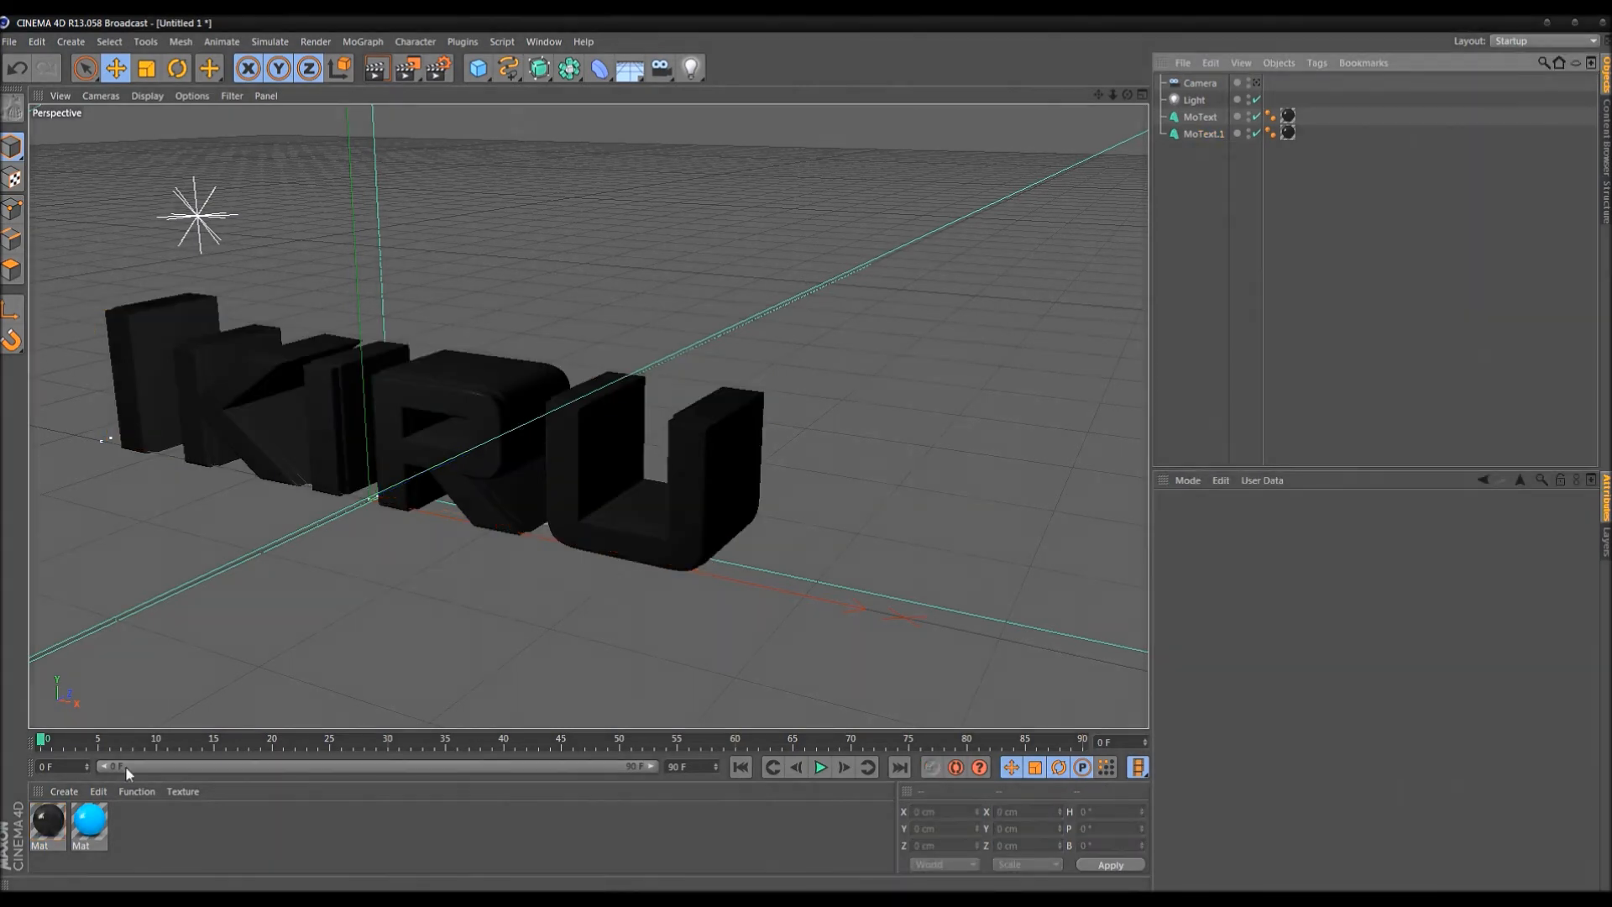
# Add the blue material to the scene's text and move its texture tag from MoText to the MoText.1 copy
pyautogui.moveTo(1111, 110); pyautogui.dragTo(1197, 119)
pyautogui.click(1394, 288)
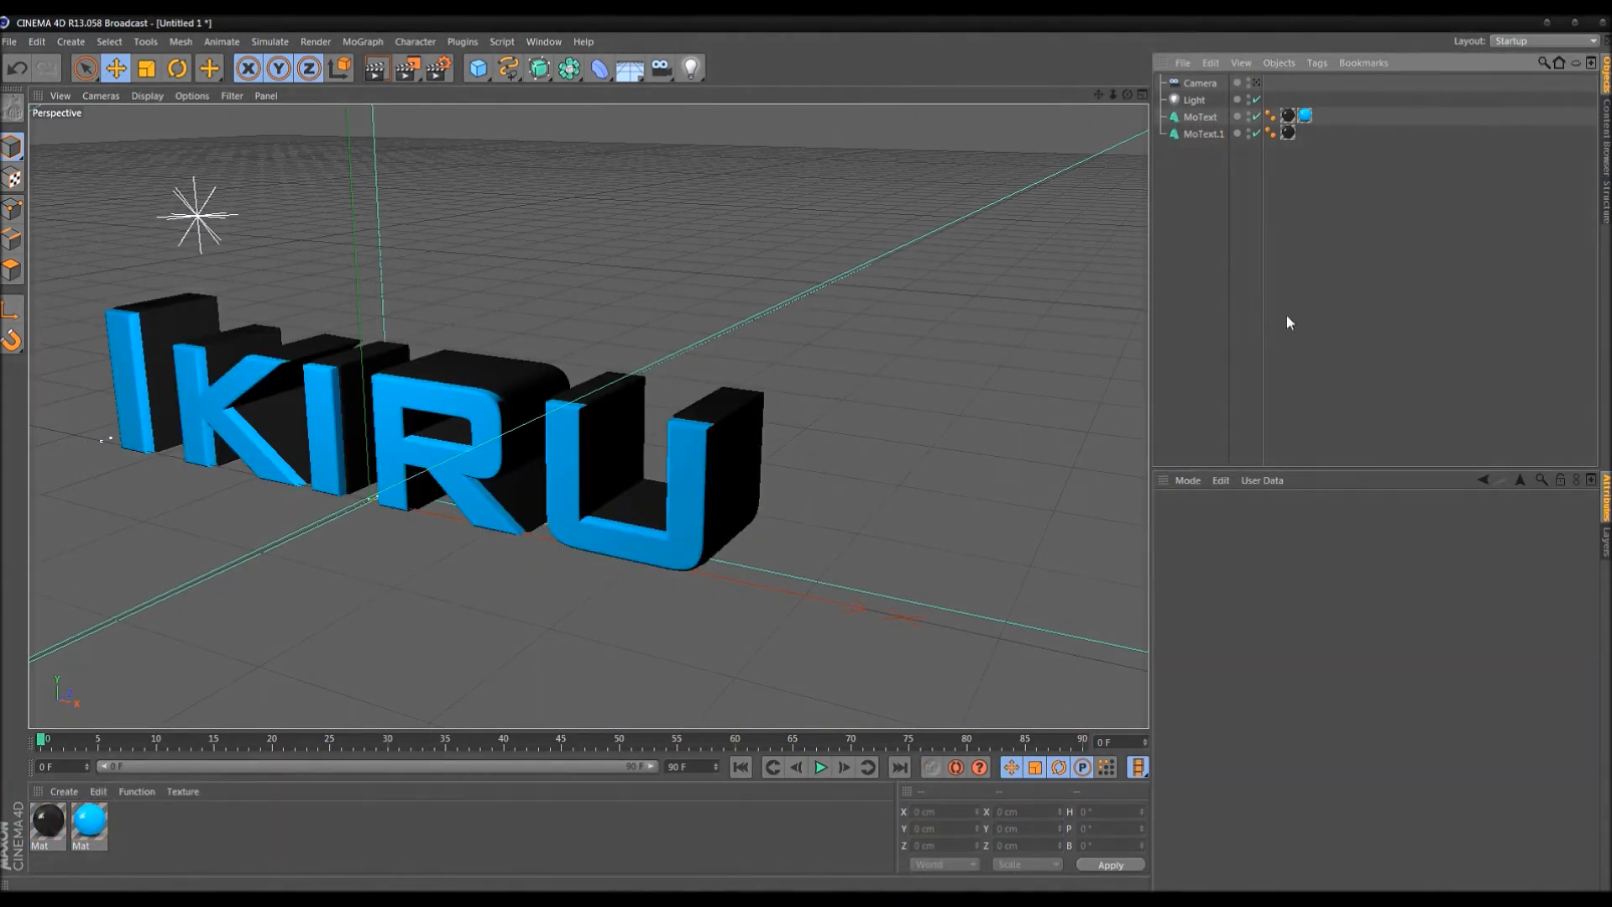
pyautogui.click(1304, 118)
pyautogui.moveTo(1304, 124); pyautogui.dragTo(1304, 133)
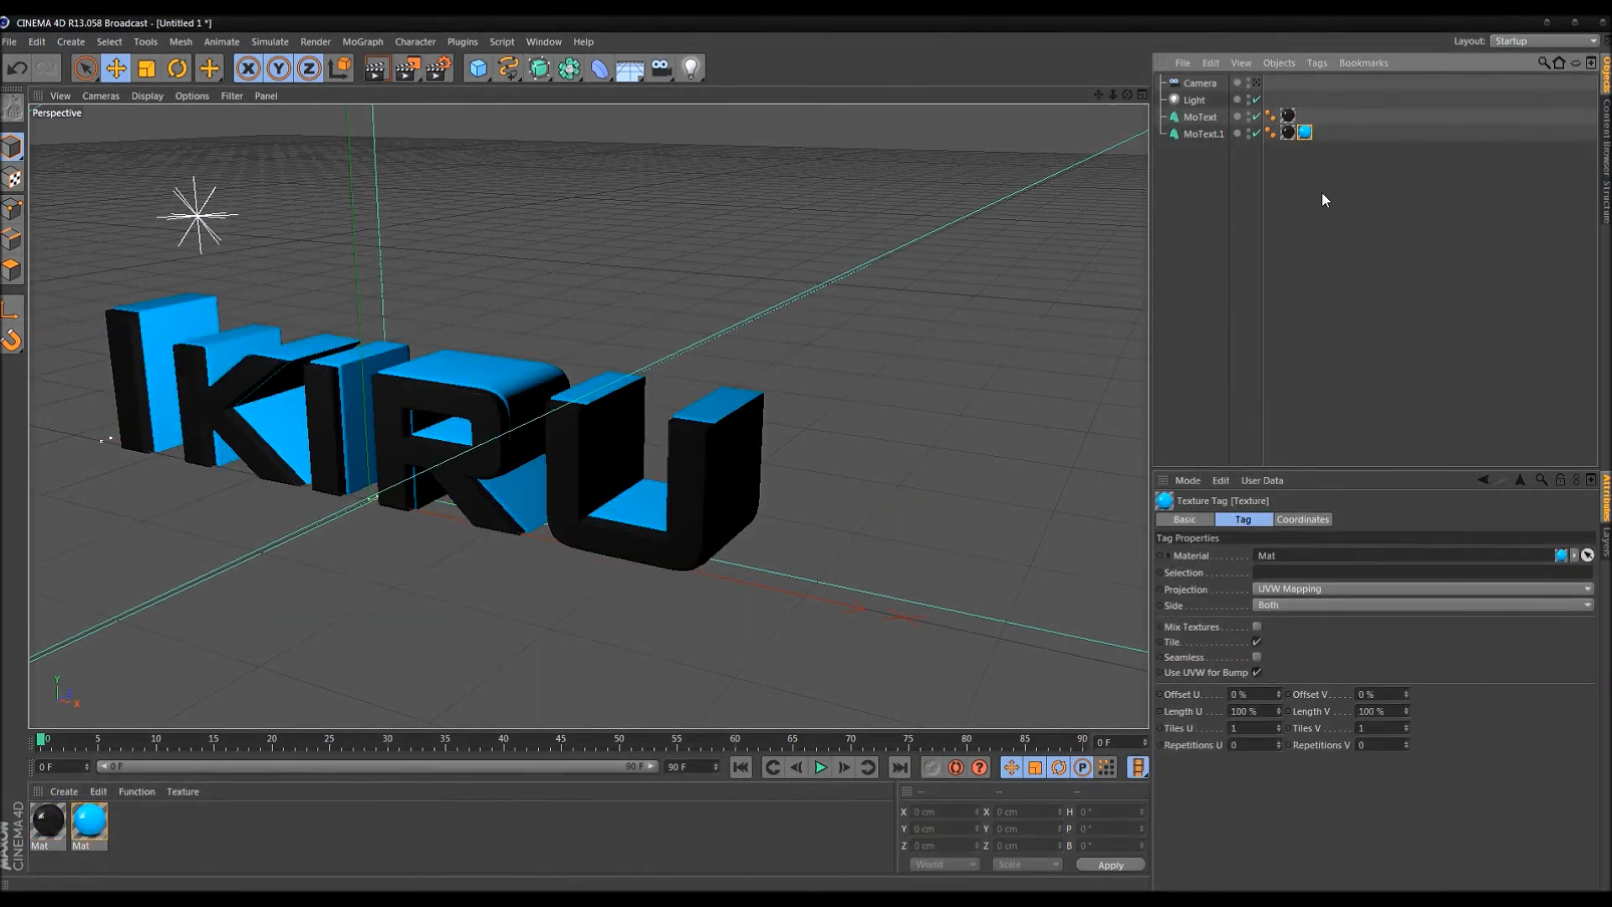
# Switch back to the camera view and shift the camera slightly upward
pyautogui.click(813, 341)
pyautogui.keyDown('alt'); pyautogui.moveTo(812, 342); pyautogui.dragTo(461, 339); pyautogui.keyUp('alt')
pyautogui.click(1257, 82)
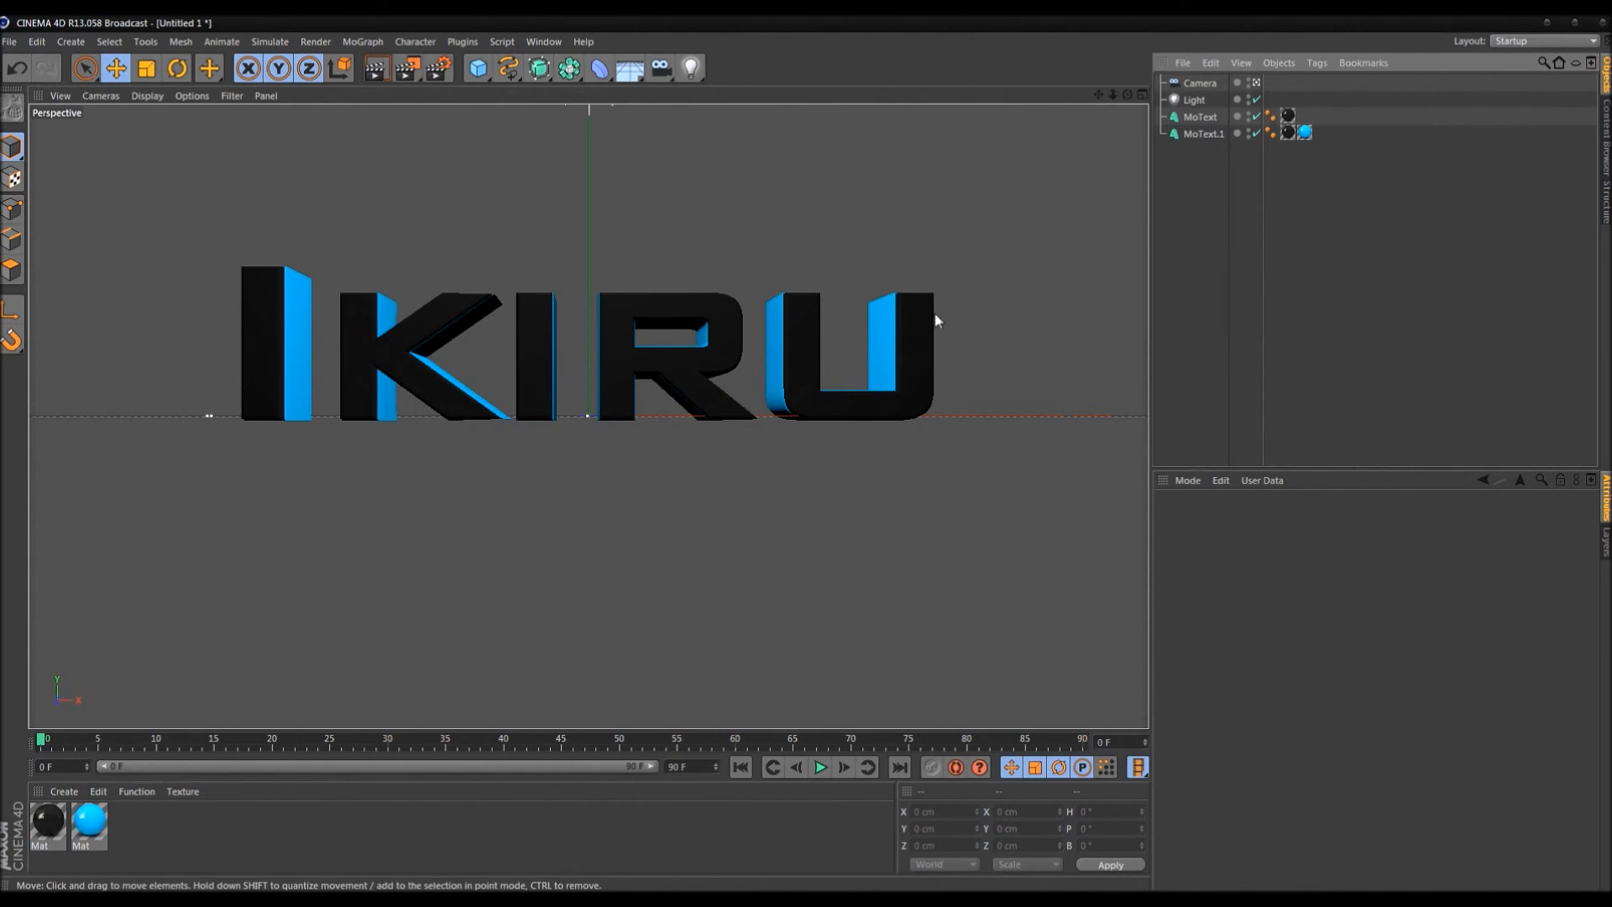
pyautogui.keyDown('alt'); pyautogui.moveTo(1000, 250); pyautogui.dragTo(1001, 261, button='middle'); pyautogui.keyUp('alt')
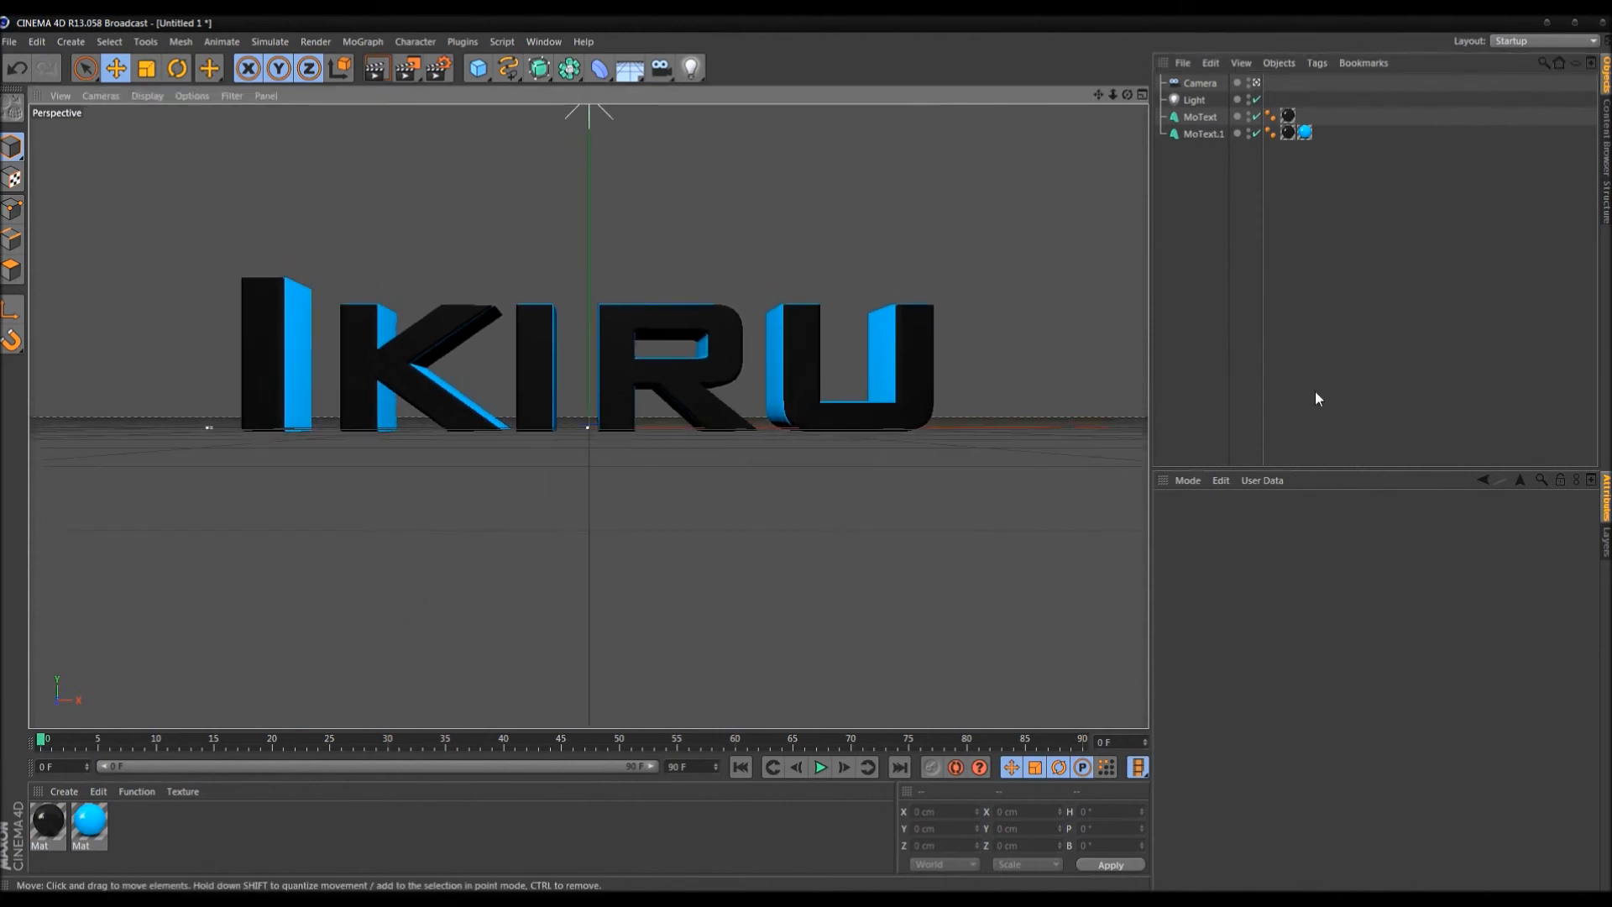
# Merge the TikDznGrungeLR.c4d light room from the Cinema4d_Lightboxes folder into the current scene
pyautogui.click(9, 41)
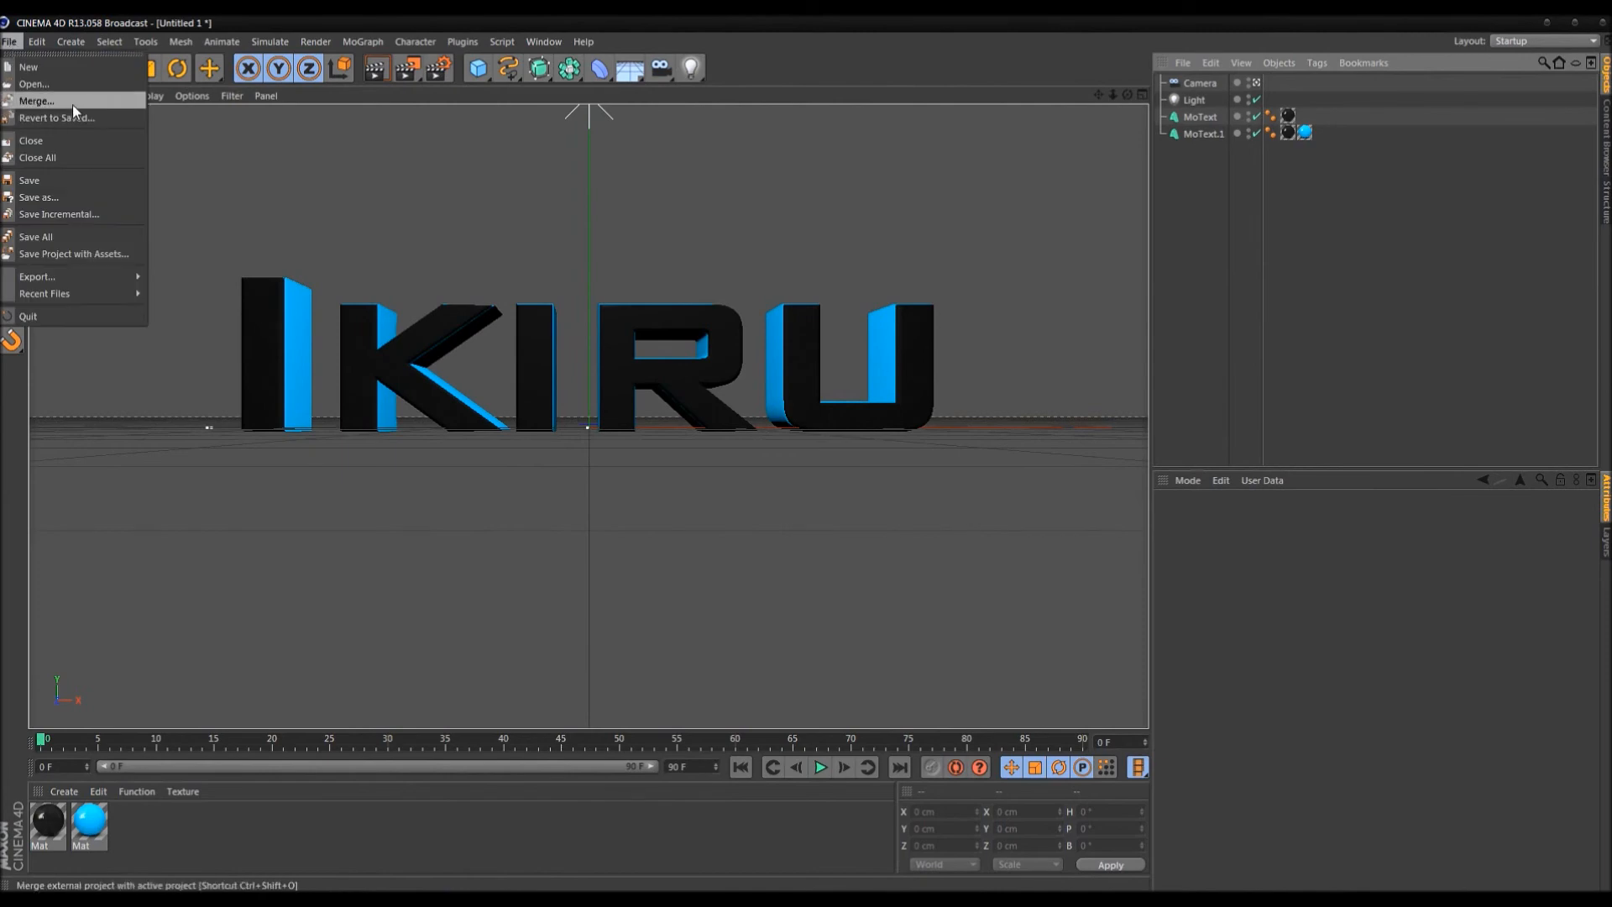
pyautogui.click(73, 102)
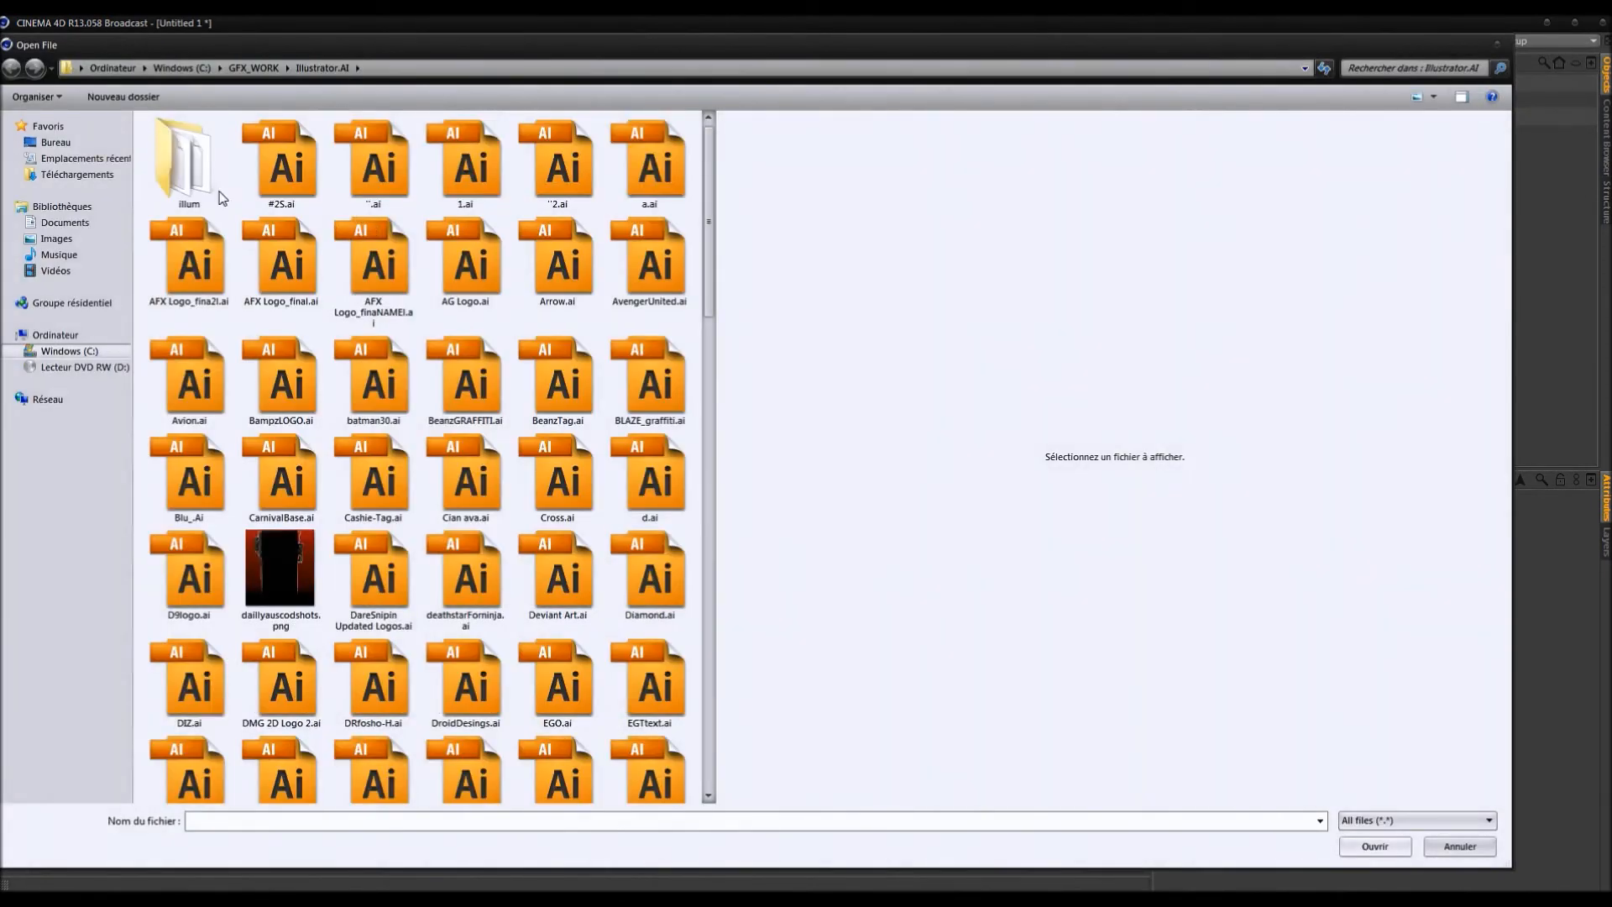
pyautogui.click(244, 67)
pyautogui.click(260, 287)
pyautogui.doubleClick(244, 234)
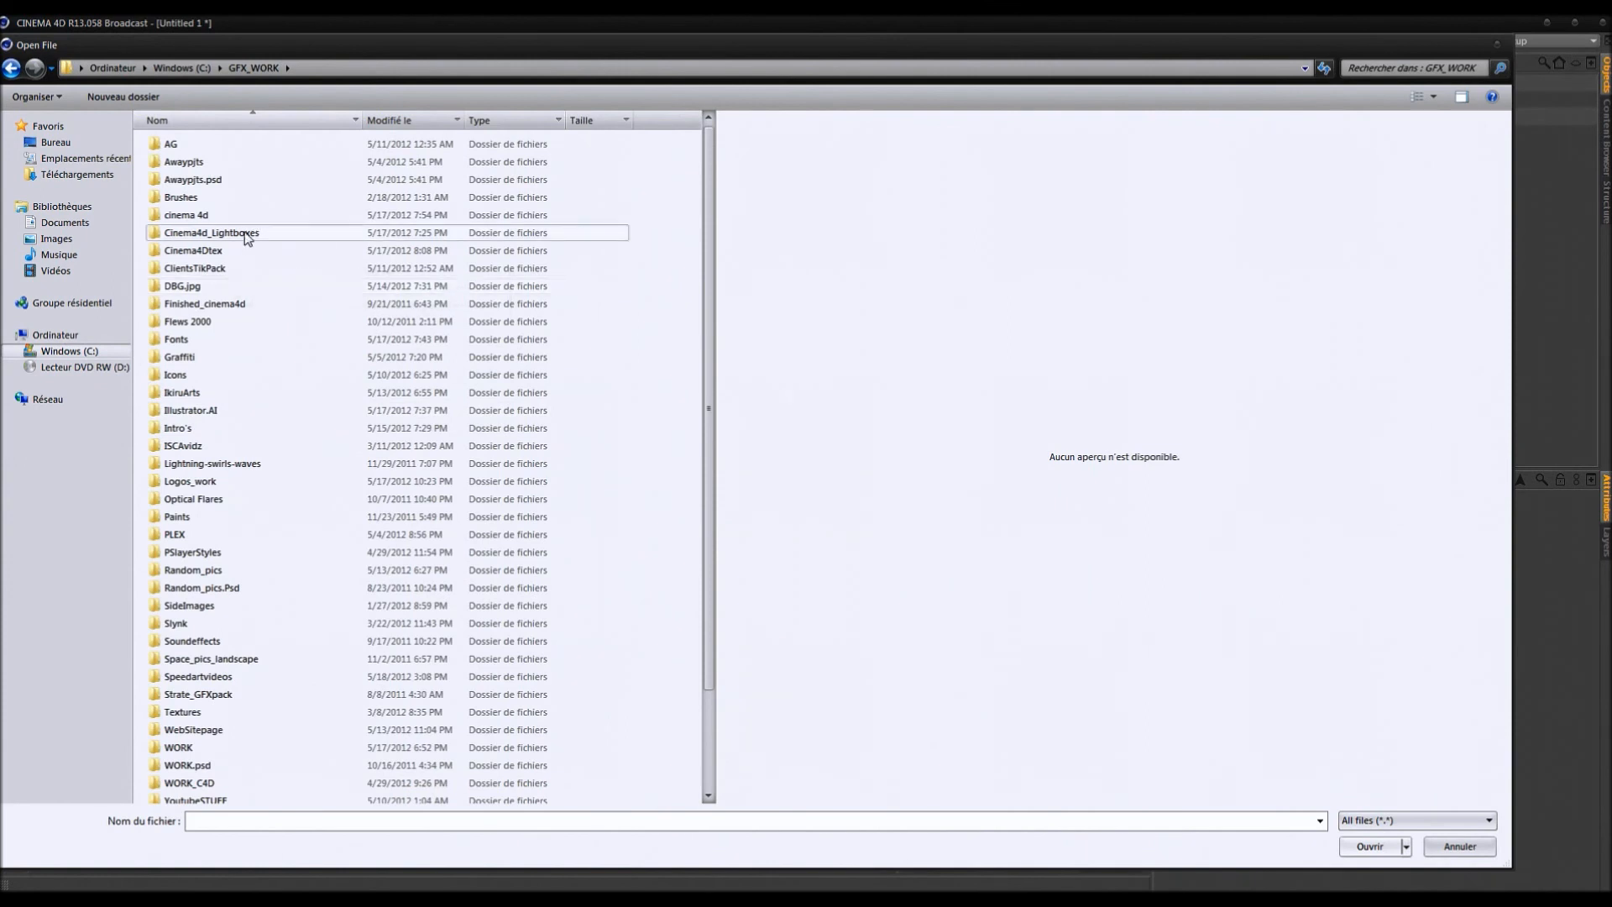
pyautogui.click(242, 217)
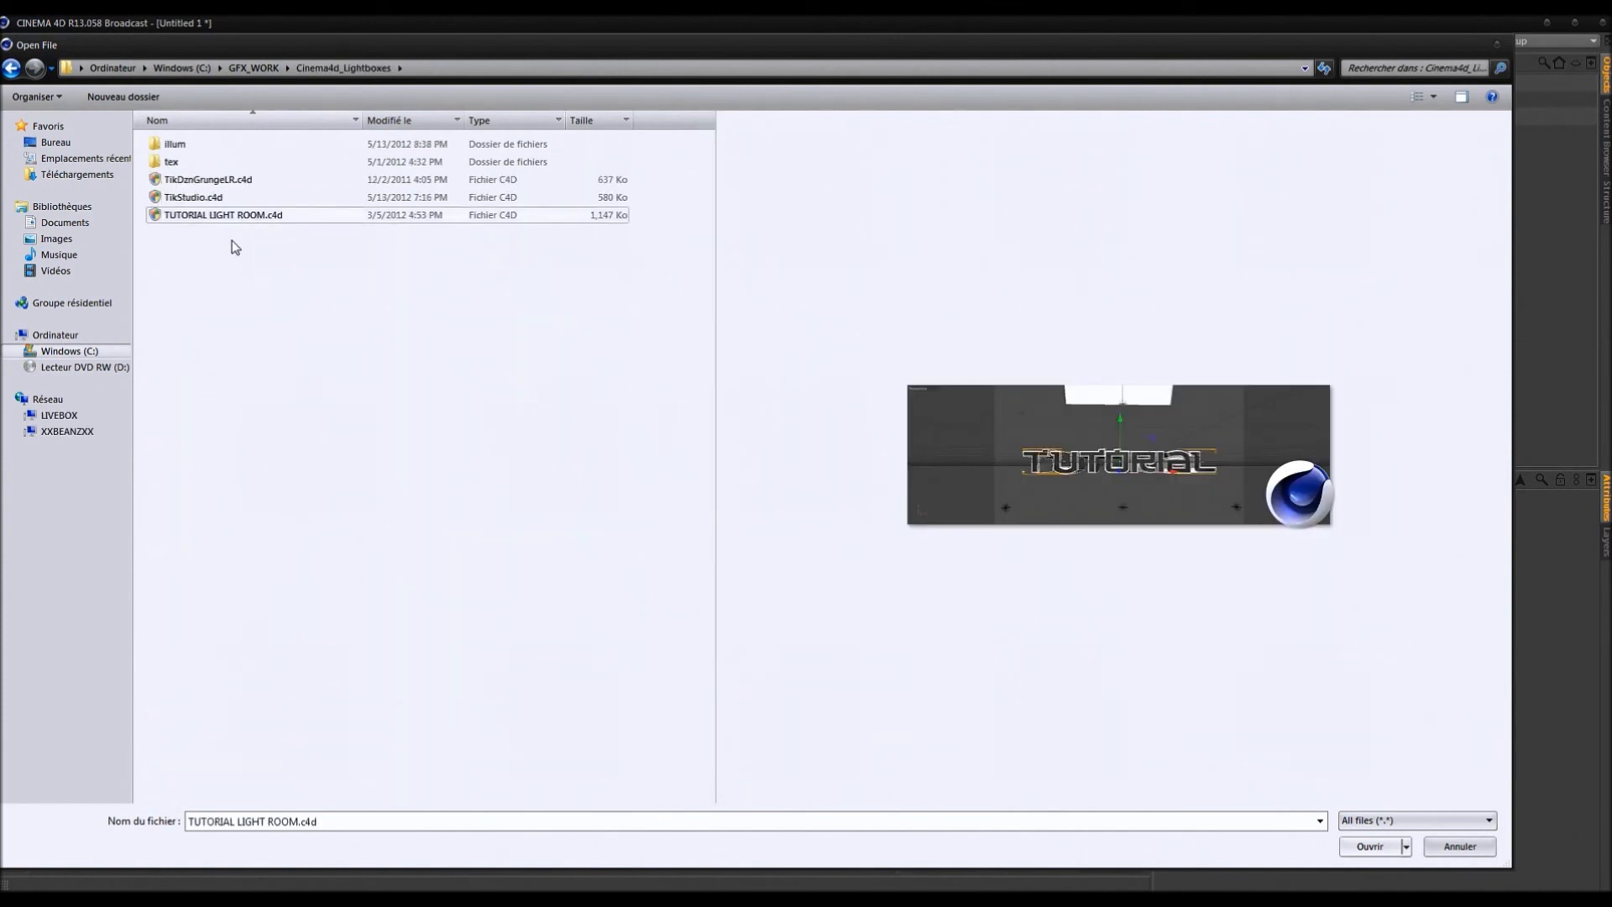
pyautogui.click(238, 199)
pyautogui.click(240, 181)
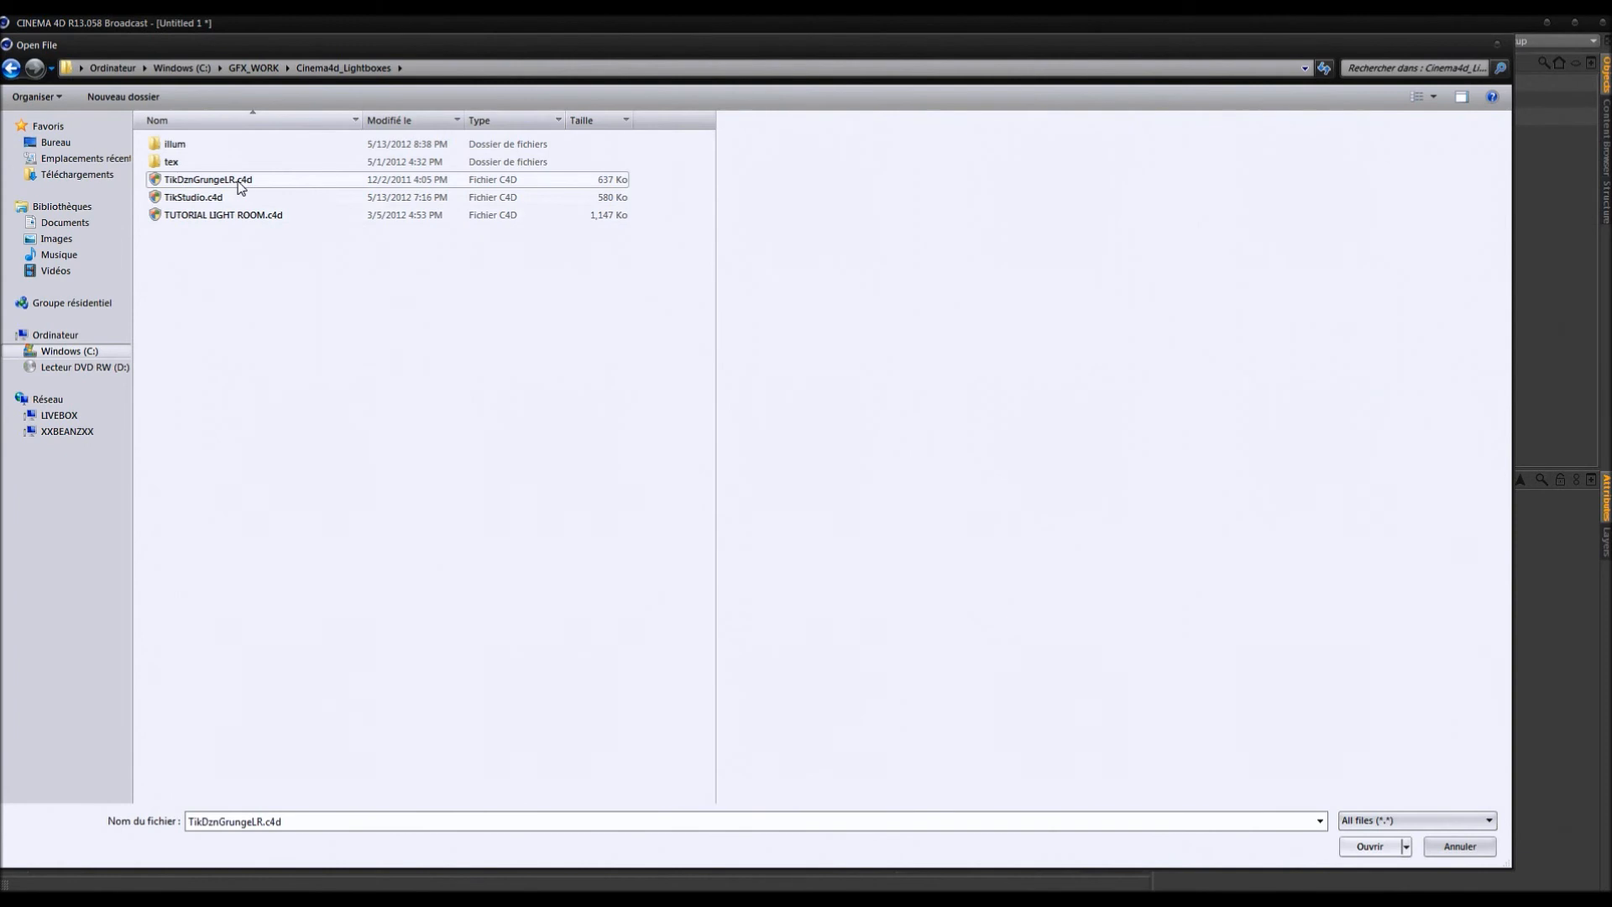
pyautogui.doubleClick(241, 181)
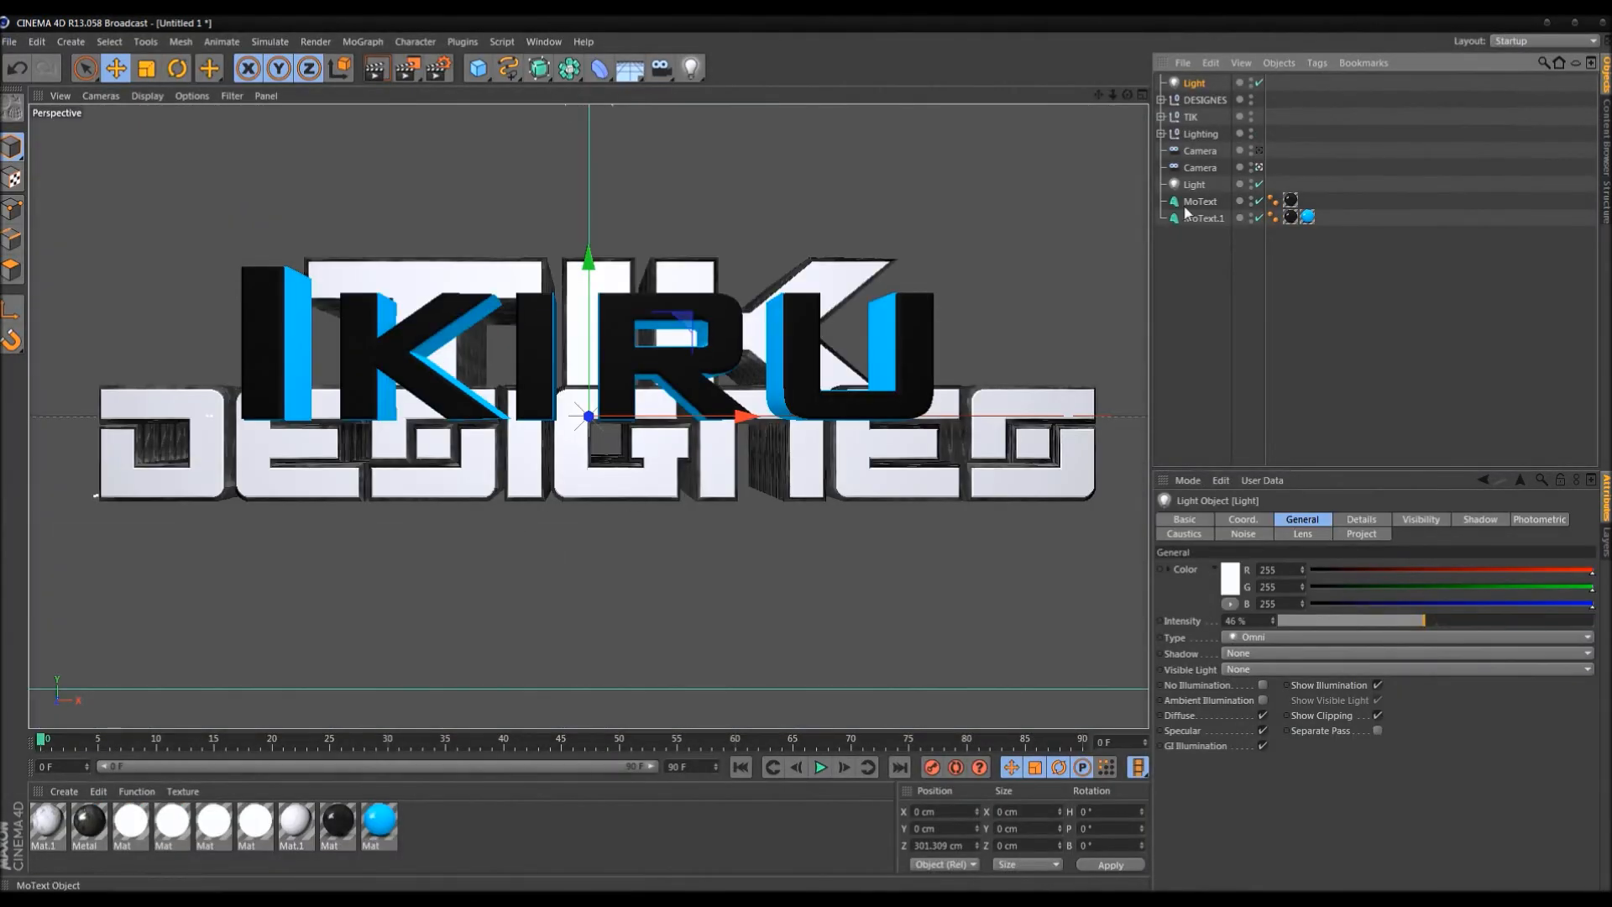
# Delete the DESIGNES and TIK null groups that came with the merged light room
pyautogui.click(1190, 117)
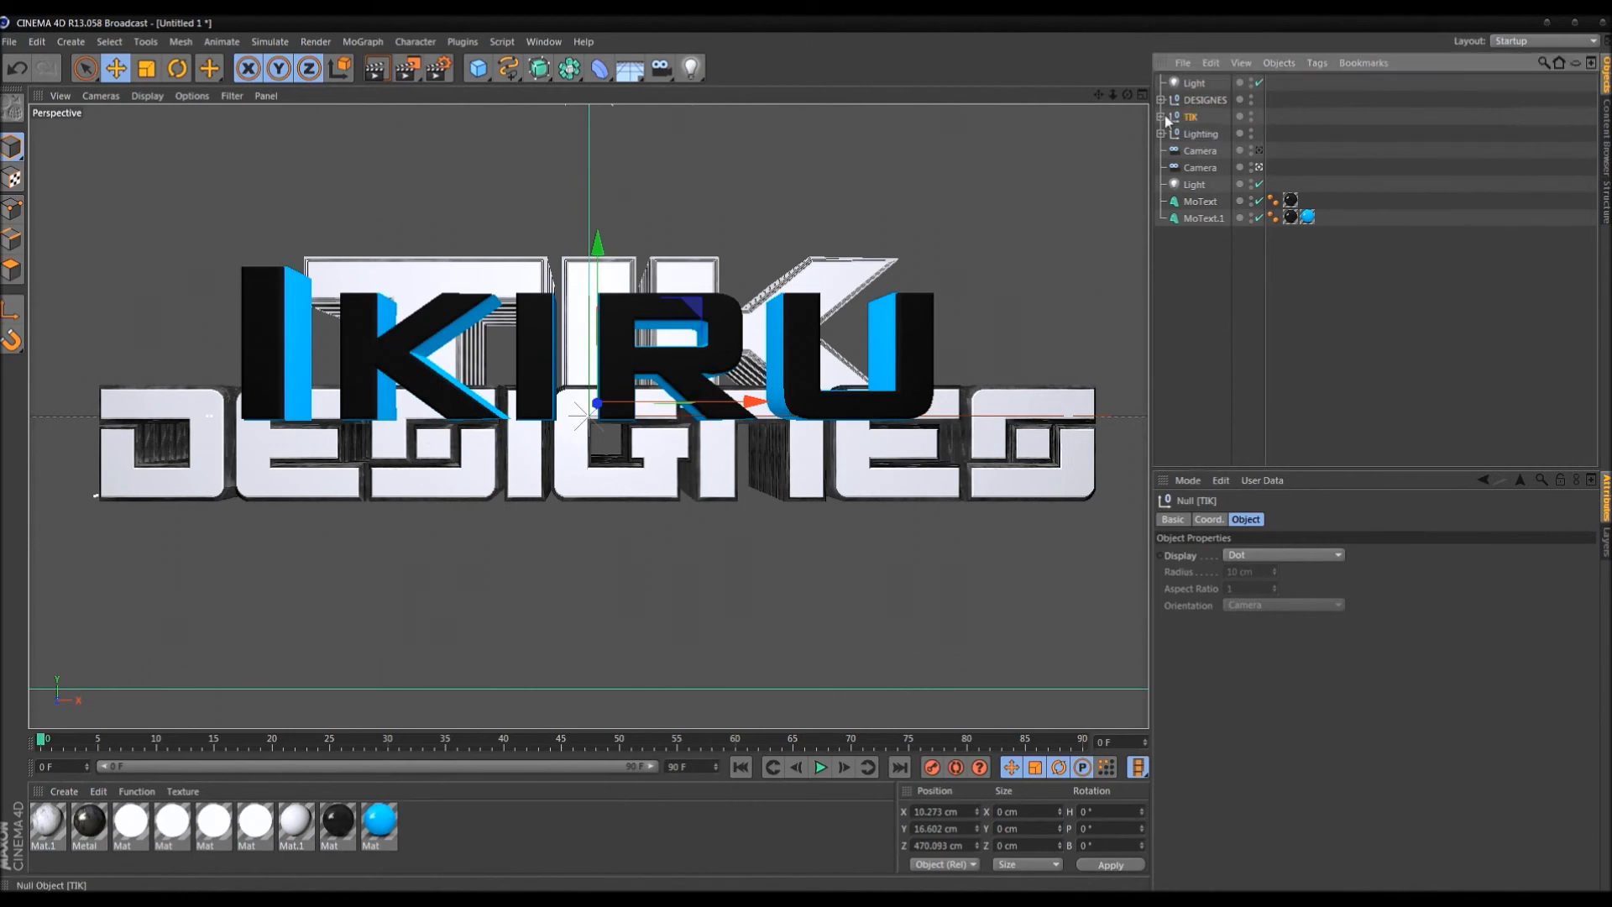
pyautogui.keyDown('shift'); pyautogui.click(1203, 99); pyautogui.keyUp('shift')
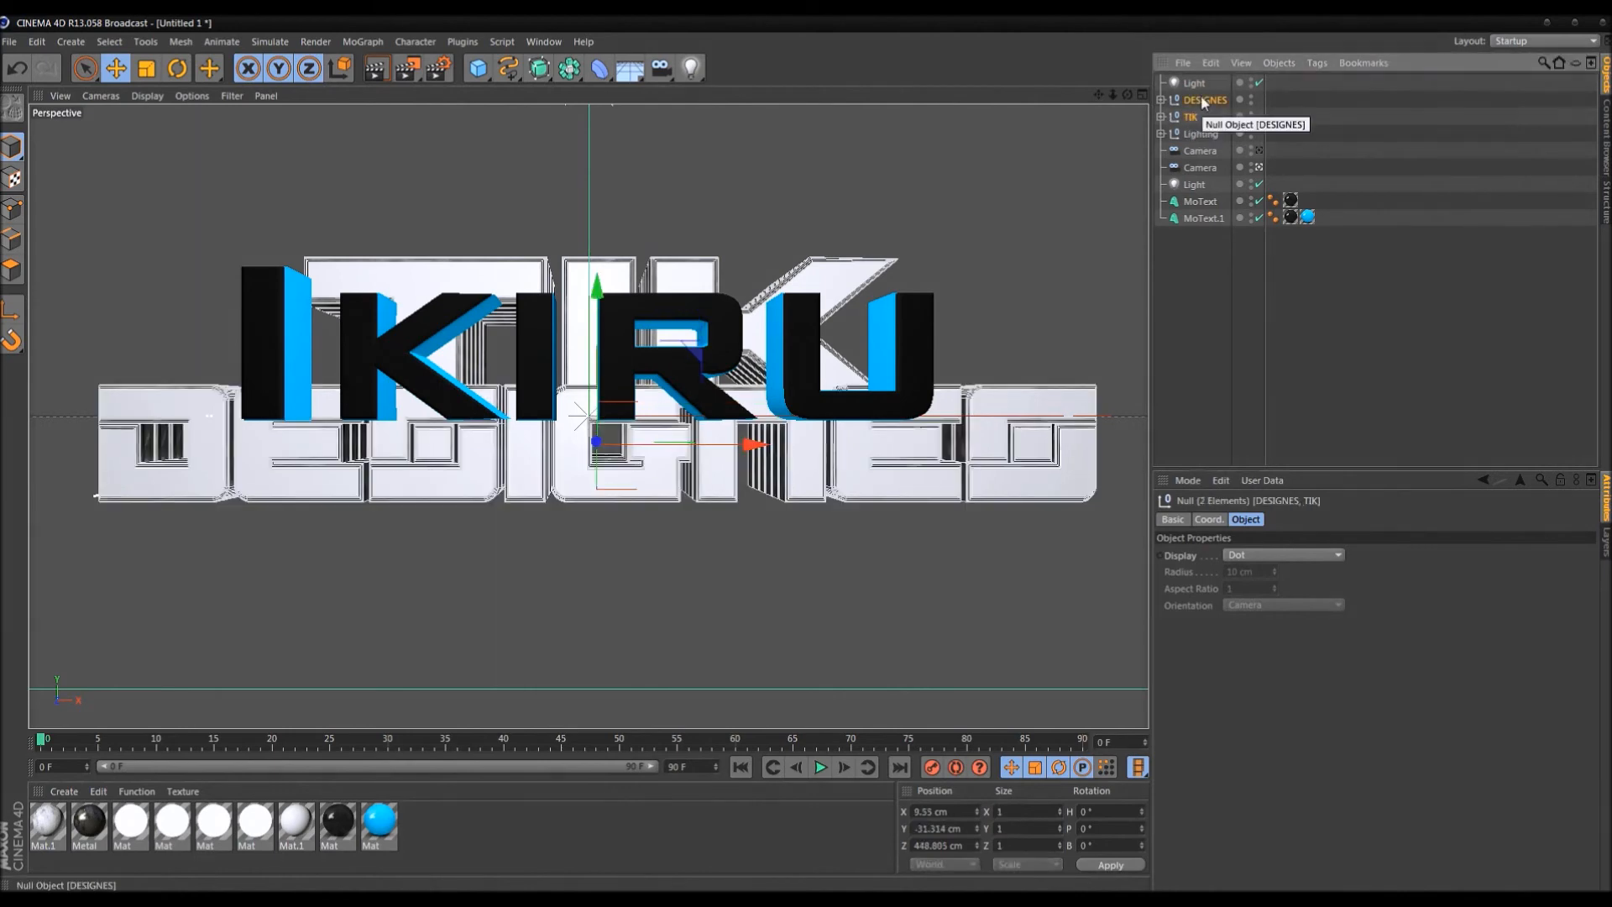
pyautogui.press('Delete')
# Replace the text of MoText.1 with "Change" and copy the same word into MoText
pyautogui.click(1201, 185)
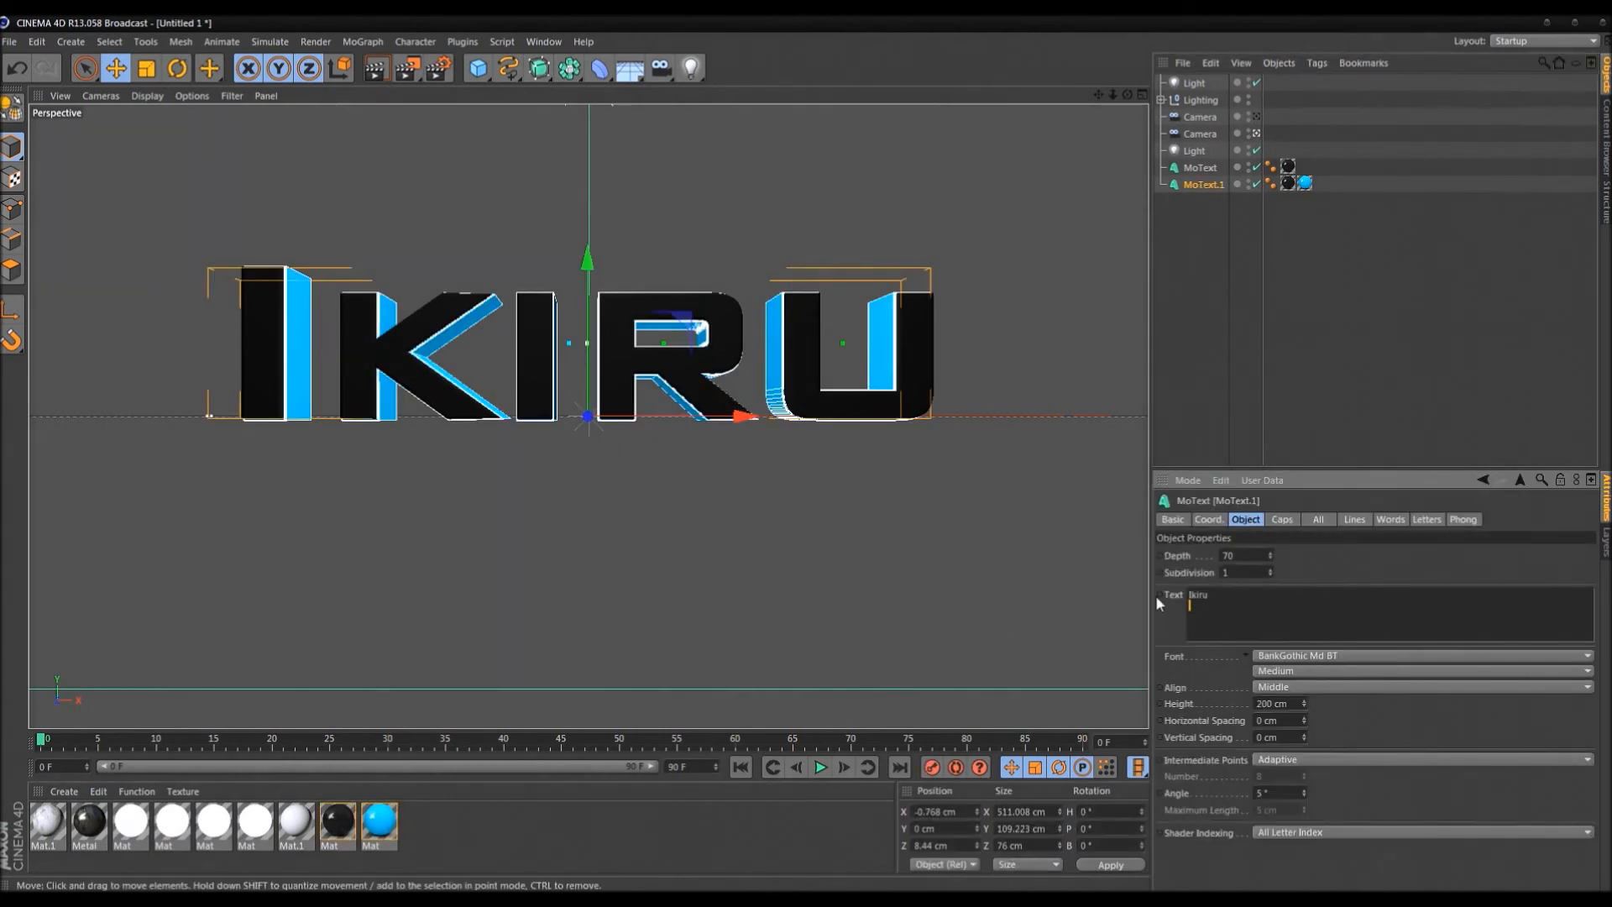
pyautogui.moveTo(1214, 596); pyautogui.dragTo(1187, 595)
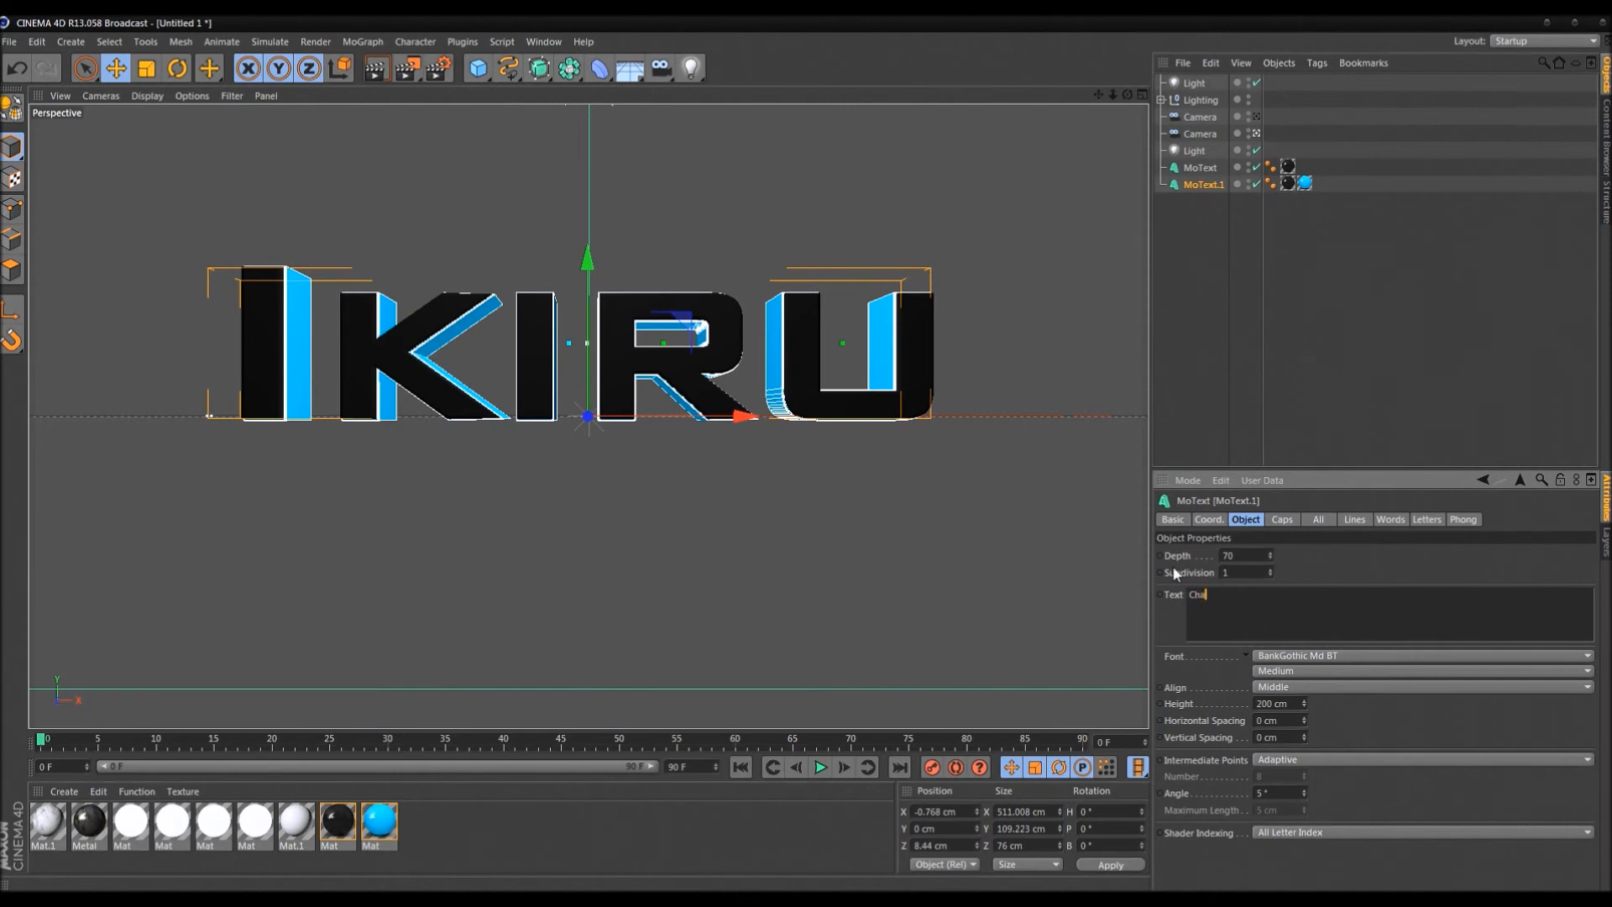
pyautogui.write('Change')
pyautogui.click(1425, 566)
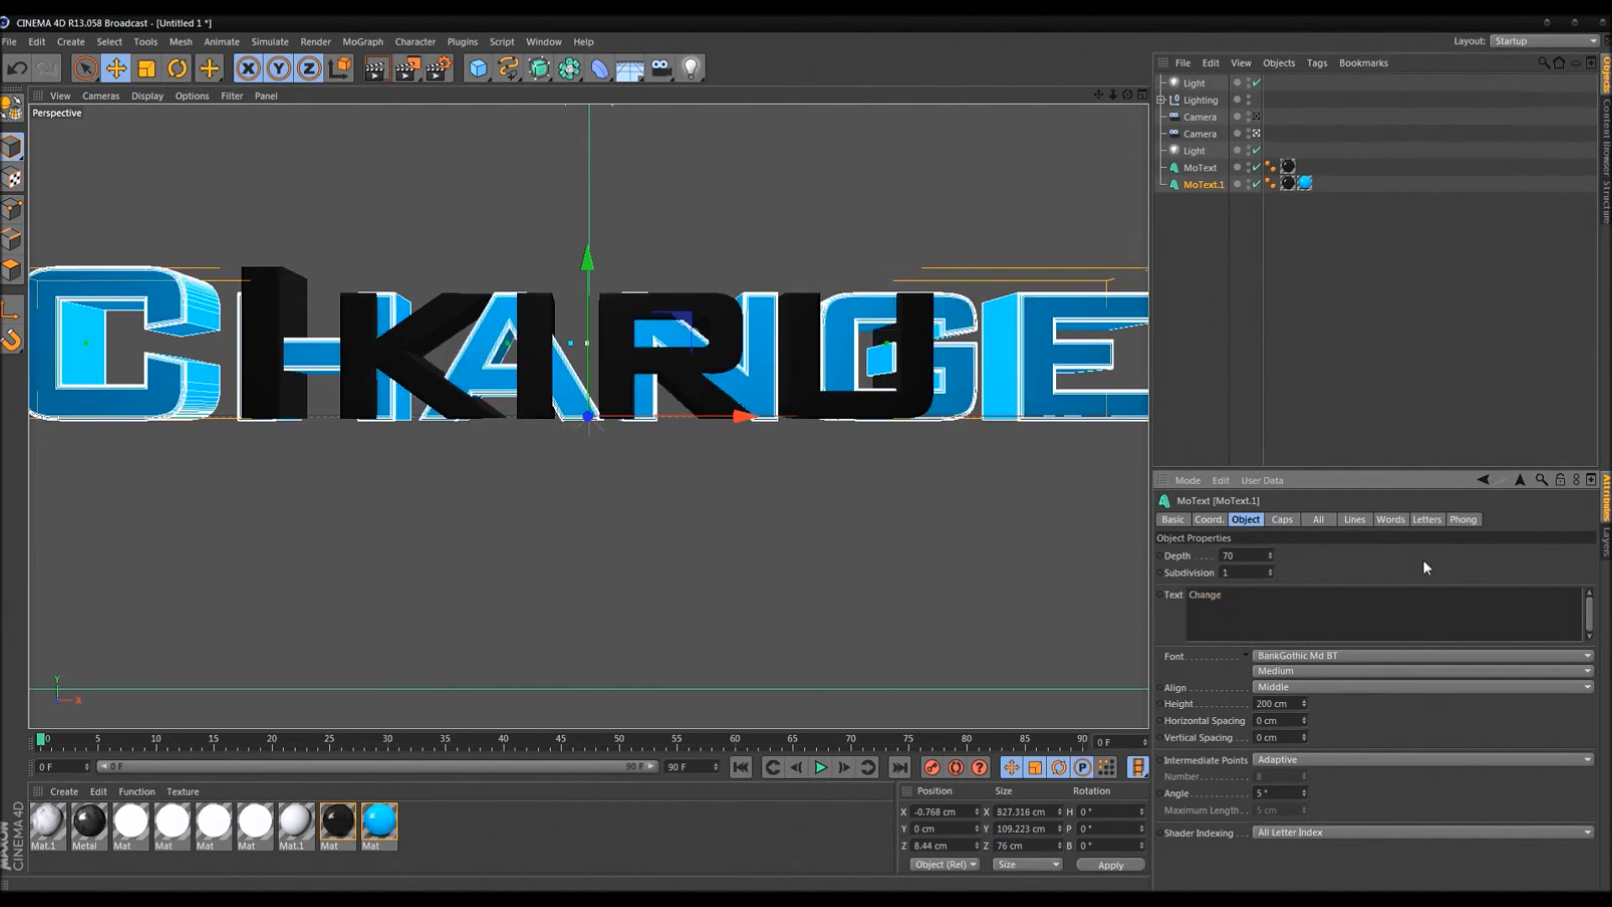
pyautogui.doubleClick(1278, 599)
pyautogui.hotkey('ctrl', 'c')
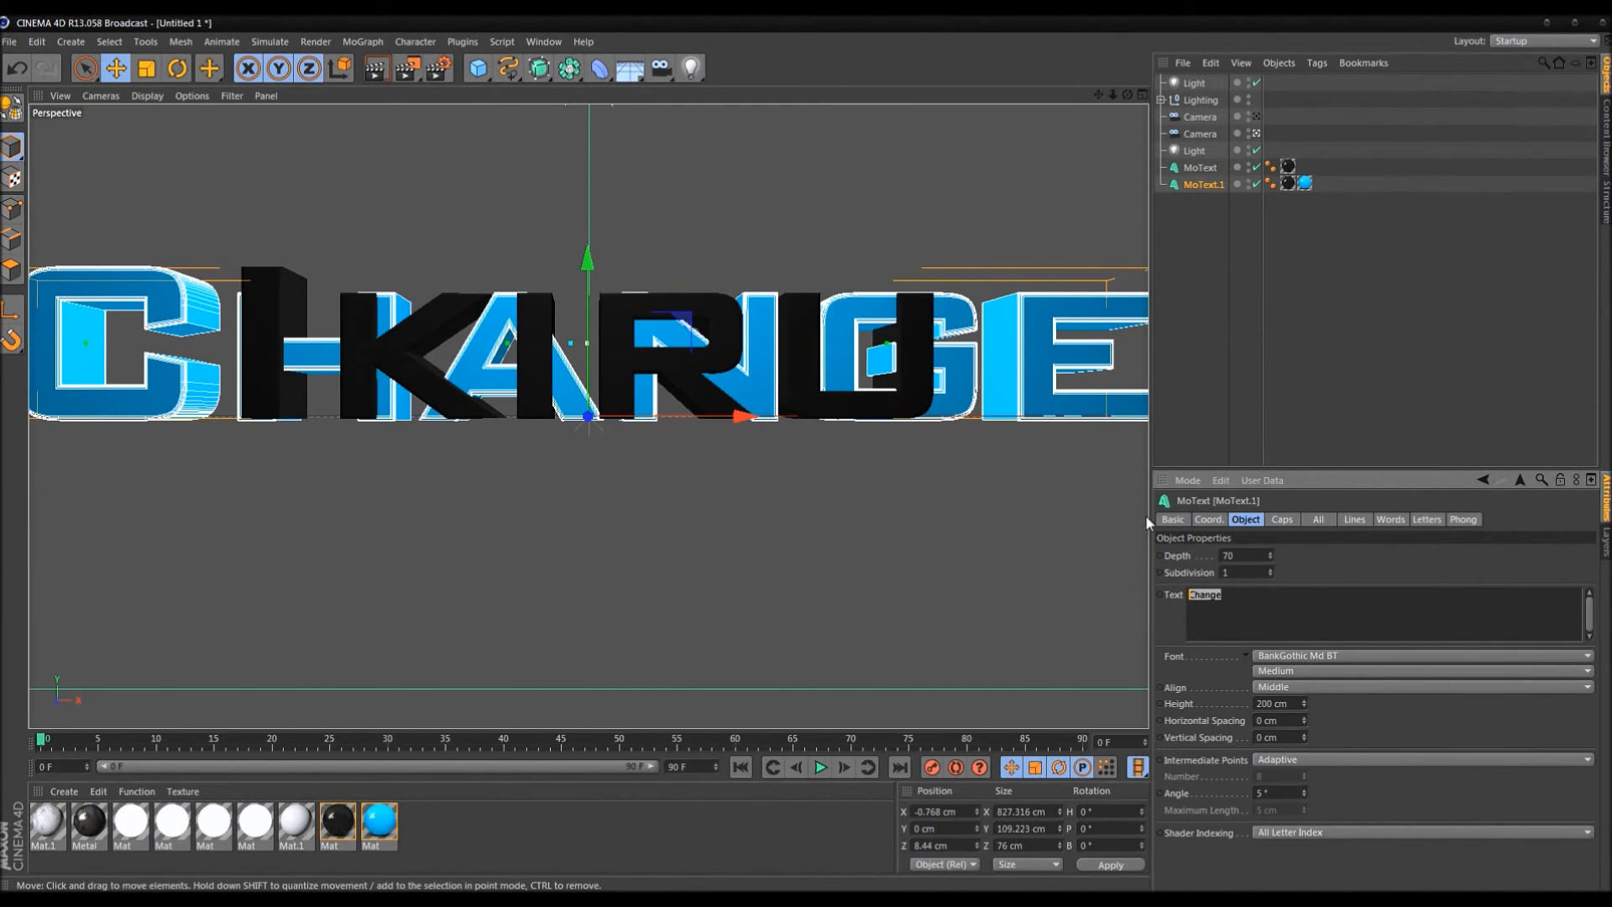
pyautogui.click(1201, 167)
pyautogui.hotkey('ctrl', 'v')
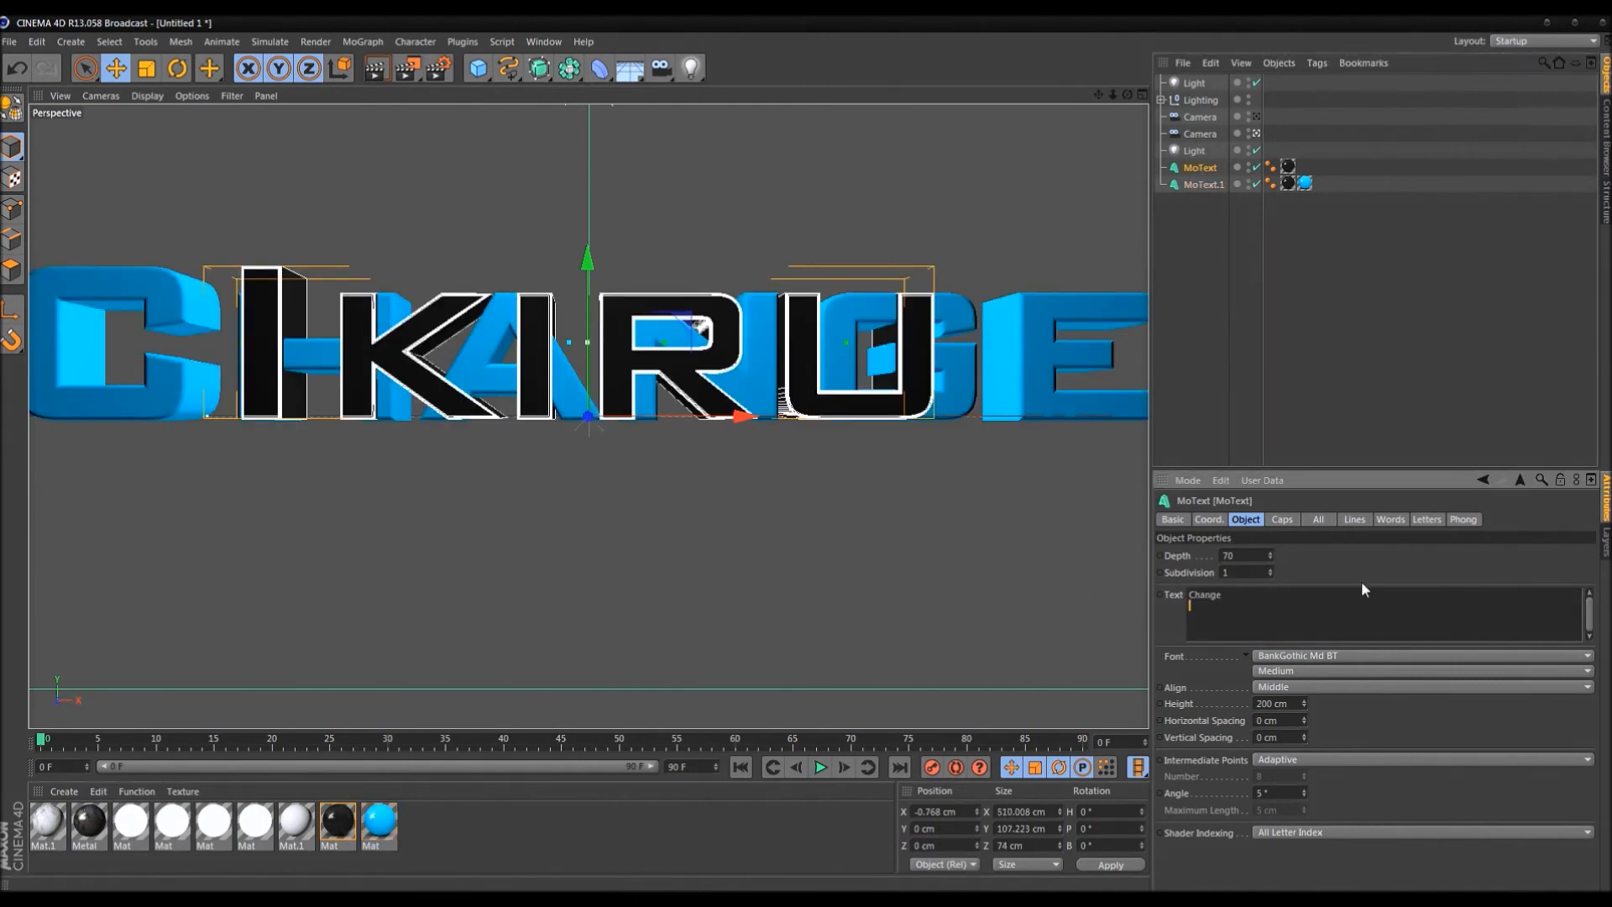
# Scale MoText and MoText.1 down together so the whole word fits within the camera frame
pyautogui.keyDown('ctrl'); pyautogui.click(1197, 184); pyautogui.keyUp('ctrl')
pyautogui.press('t')
pyautogui.moveTo(1031, 250); pyautogui.dragTo(848, 302)
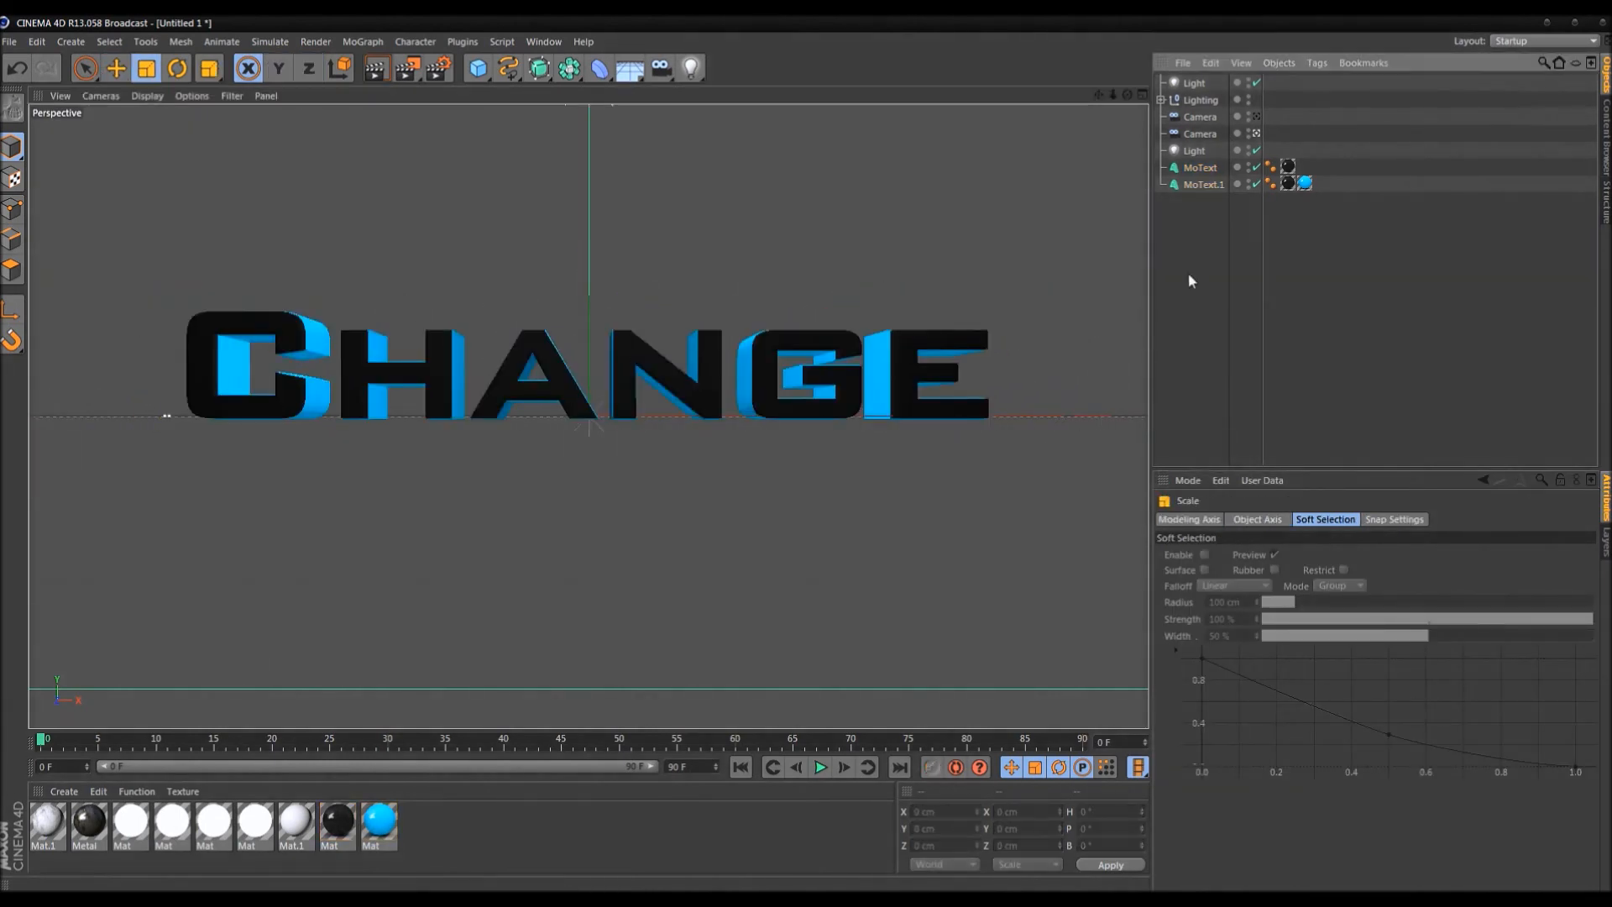
pyautogui.click(1199, 184)
# Delete the original camera, look through the merged camera, and lower its height to 18.987 cm
pyautogui.click(1198, 137)
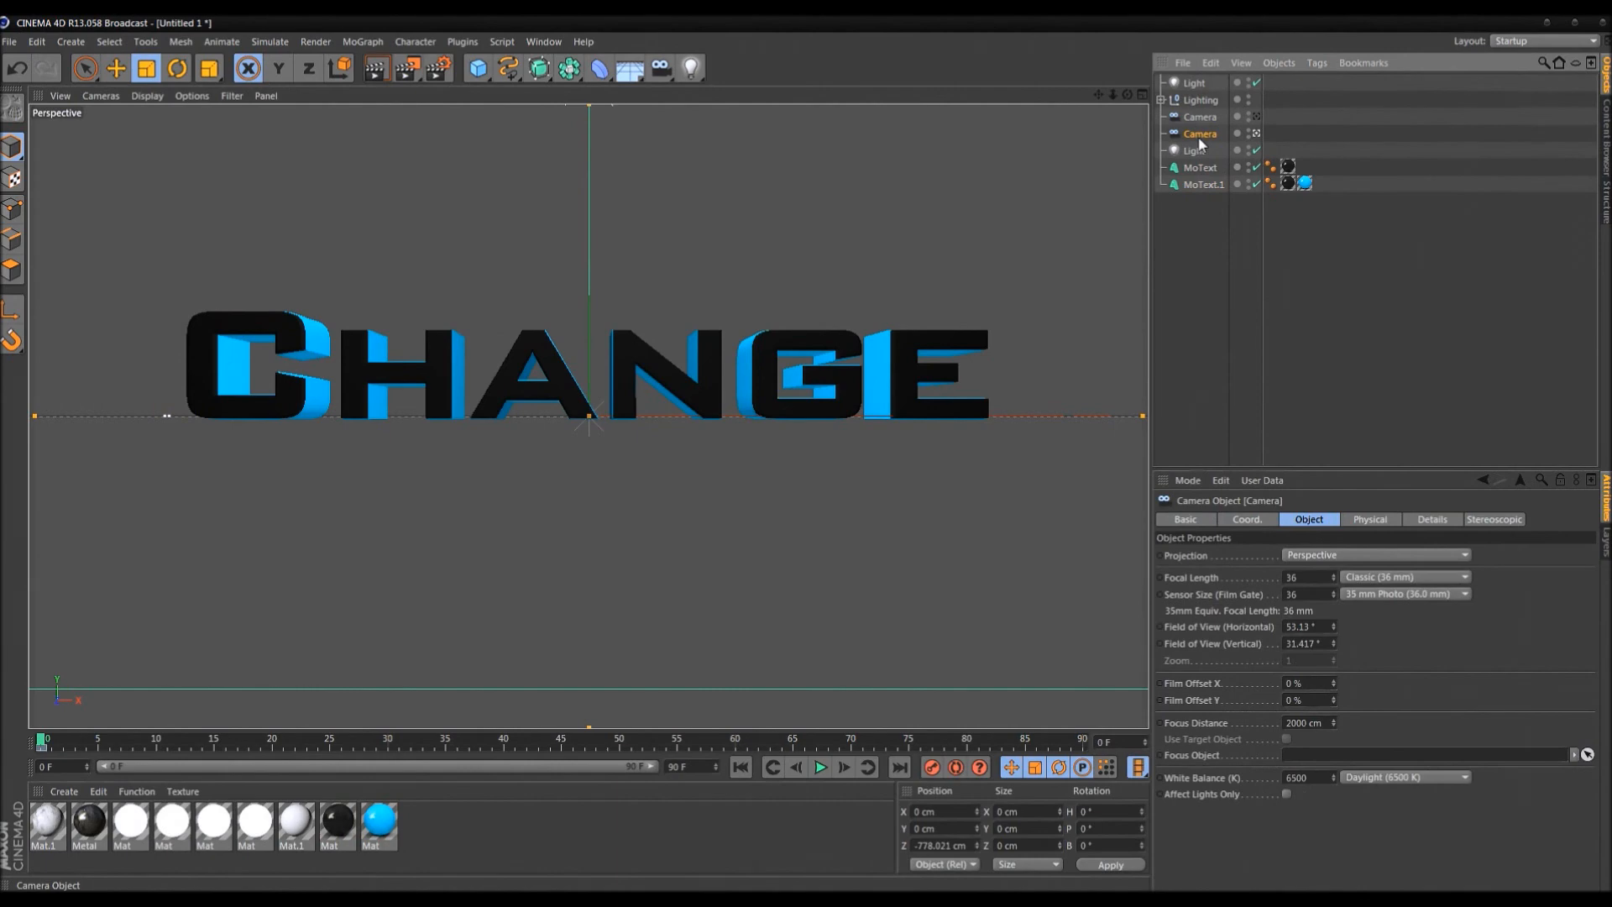
pyautogui.press('Delete')
pyautogui.click(1201, 117)
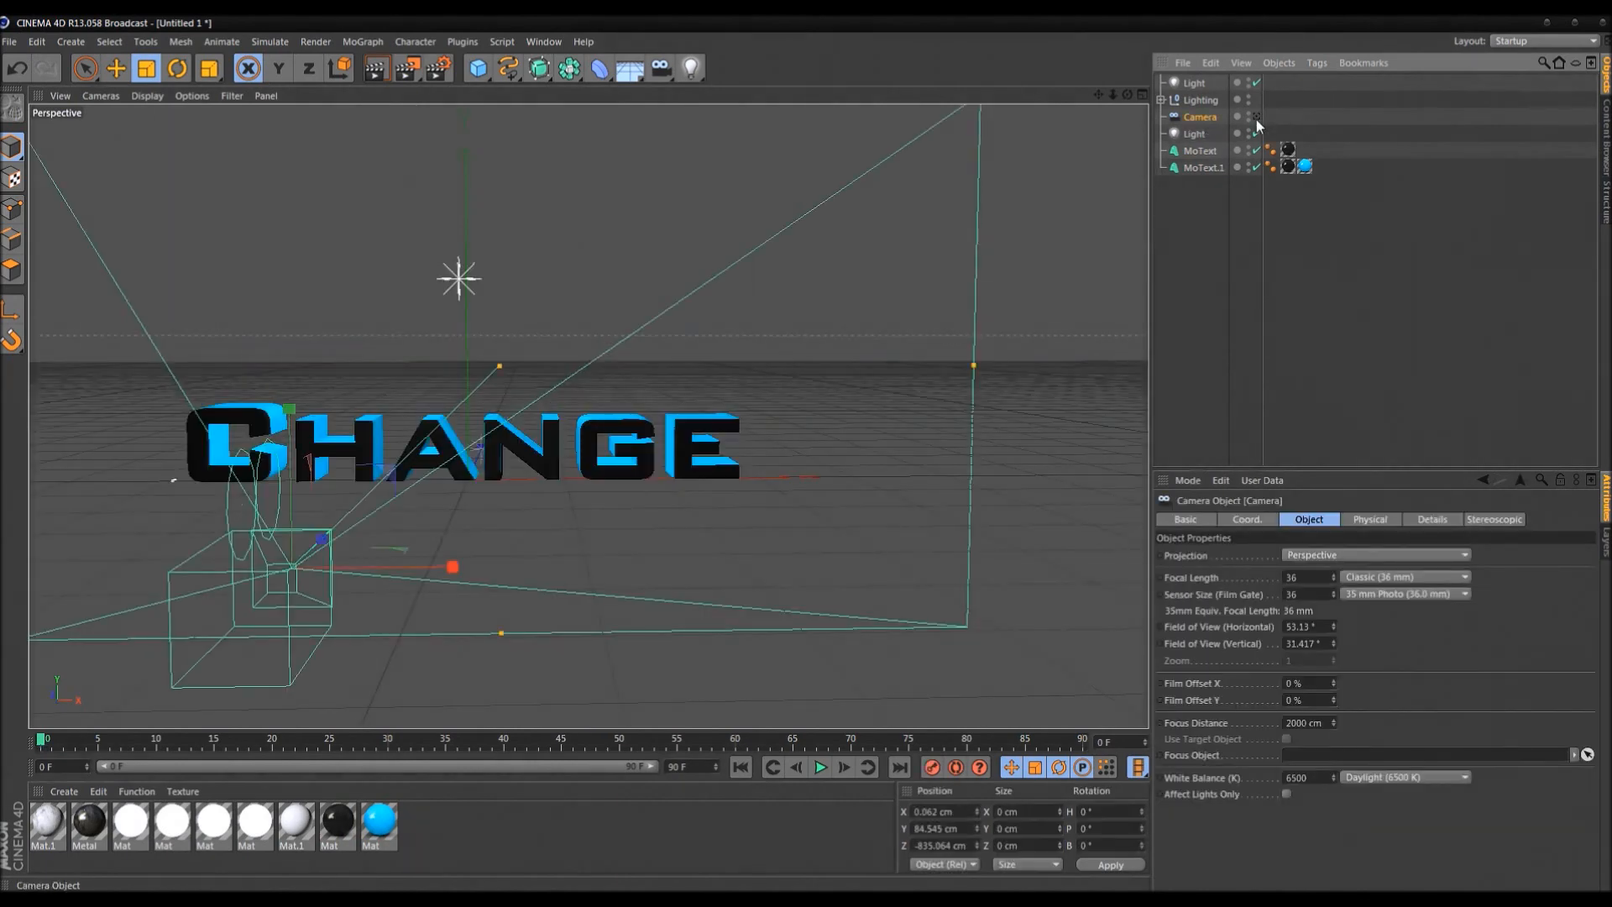
pyautogui.click(1257, 117)
pyautogui.keyDown('alt'); pyautogui.moveTo(976, 356); pyautogui.dragTo(976, 270, button='middle'); pyautogui.keyUp('alt')
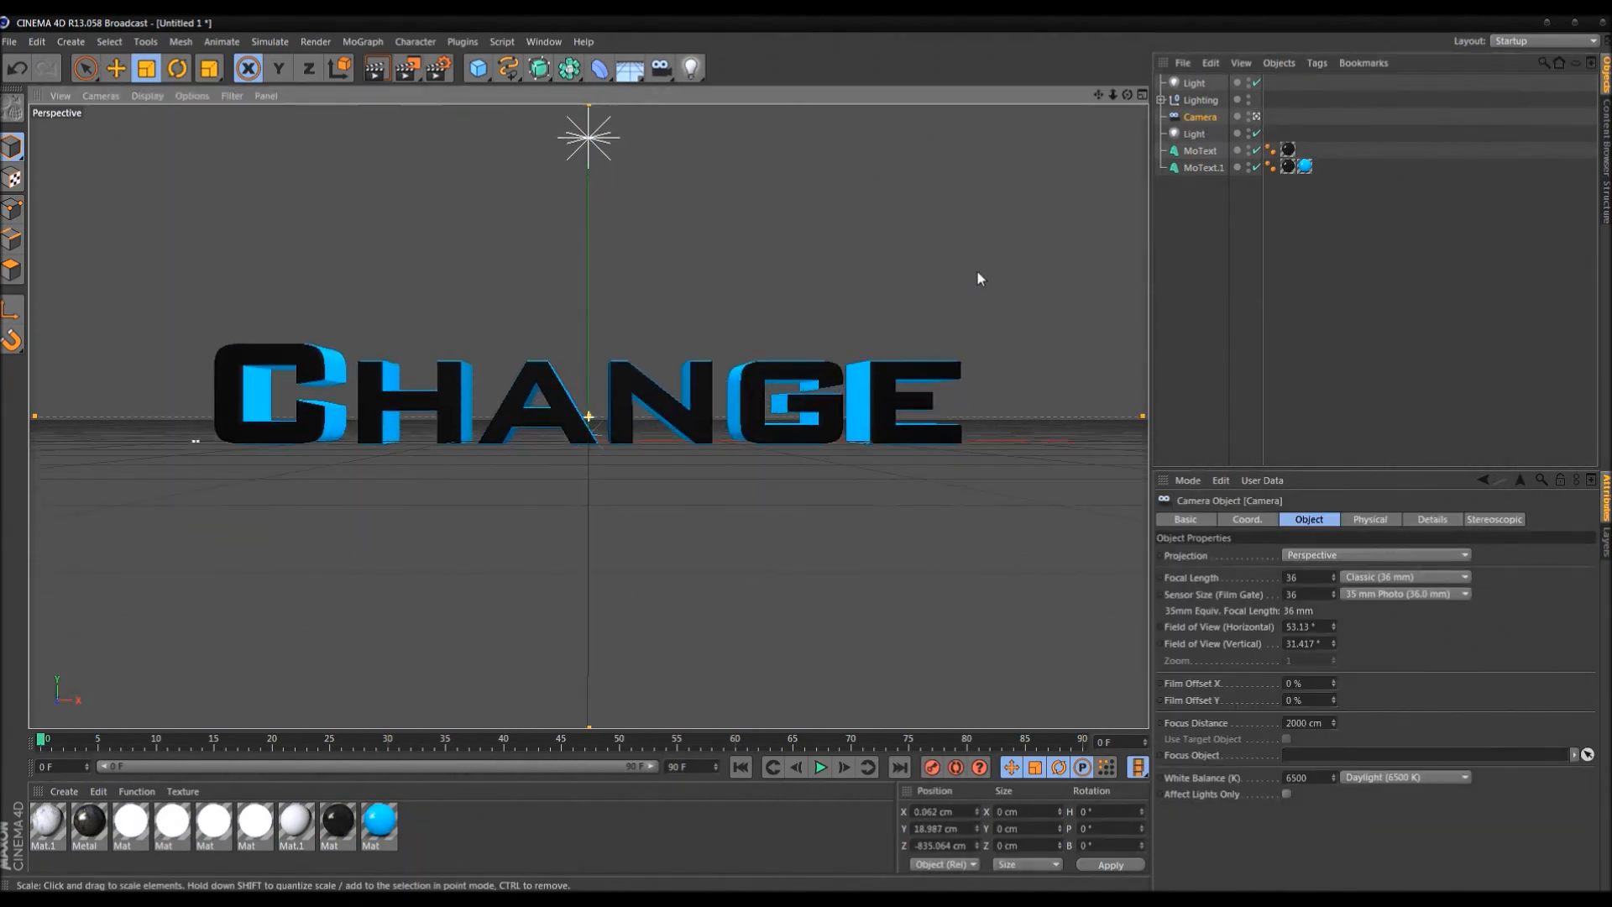
pyautogui.click(1469, 321)
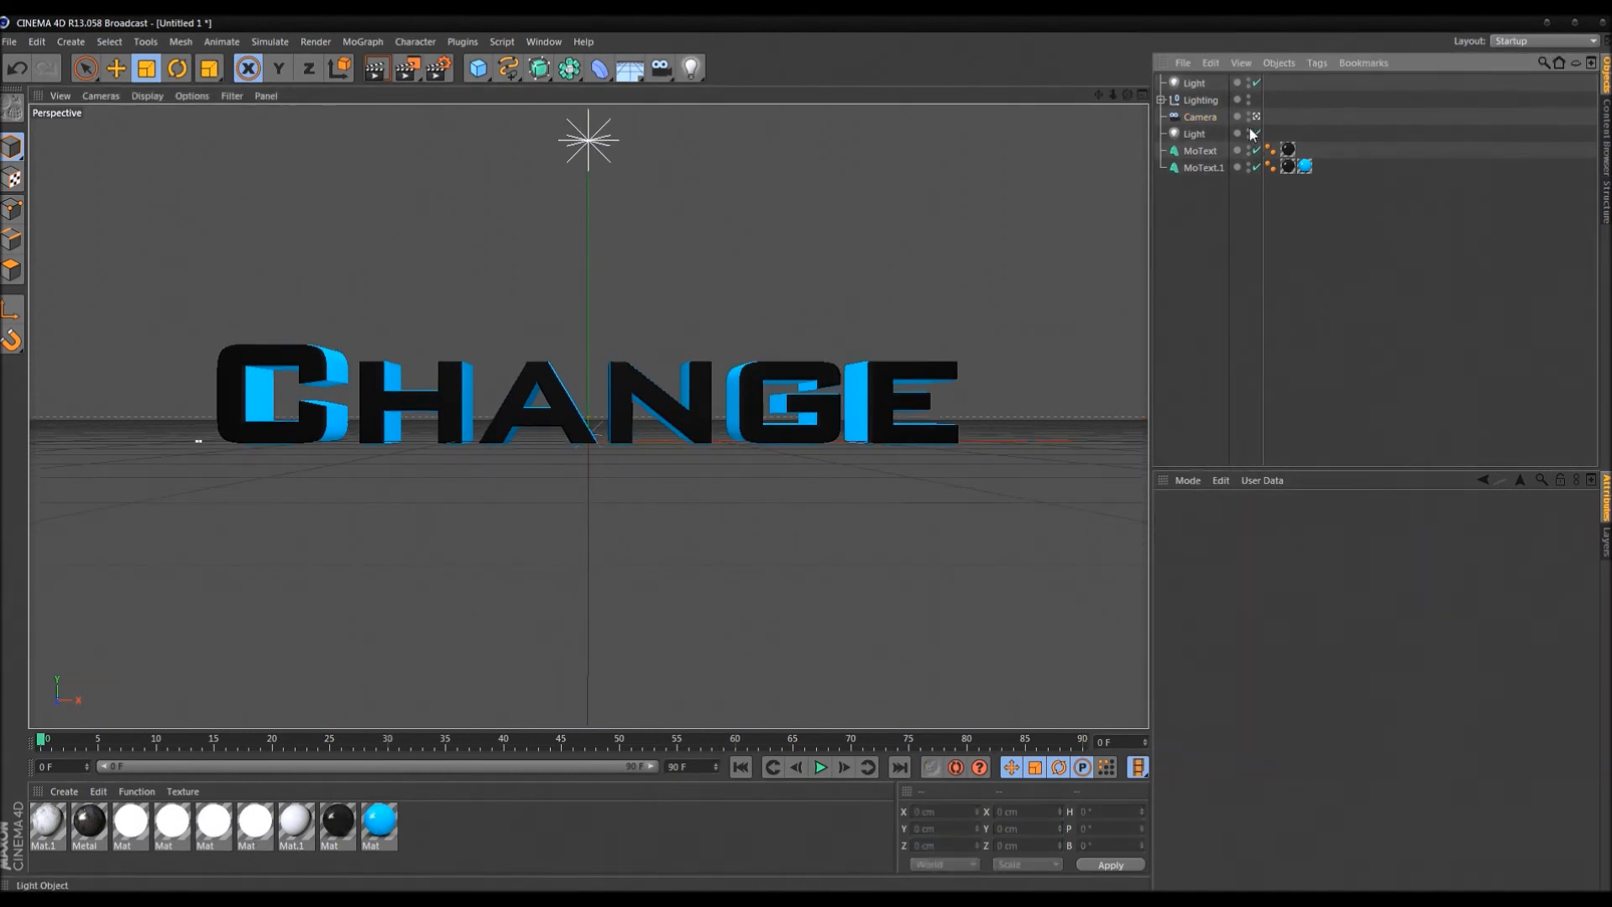
# Delete the original light listed directly above MoText, keeping the merged light room's own light
pyautogui.click(1199, 84)
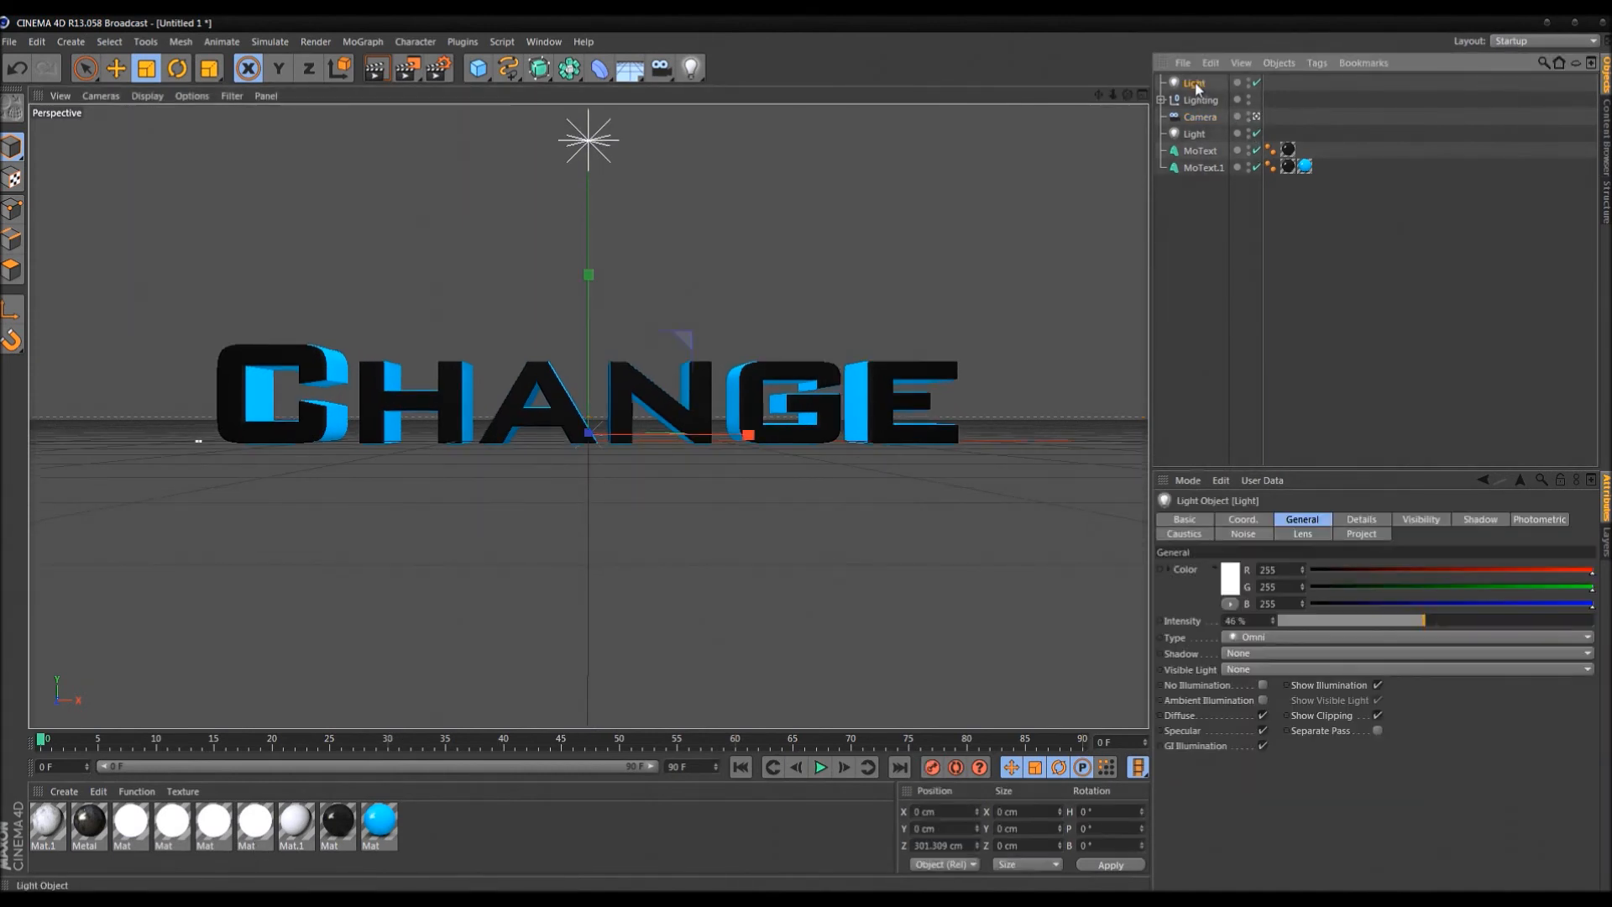
pyautogui.click(1191, 136)
pyautogui.press('Delete')
# Inspect the scene from outside the camera, return to the camera view, and test-render it
pyautogui.click(1256, 118)
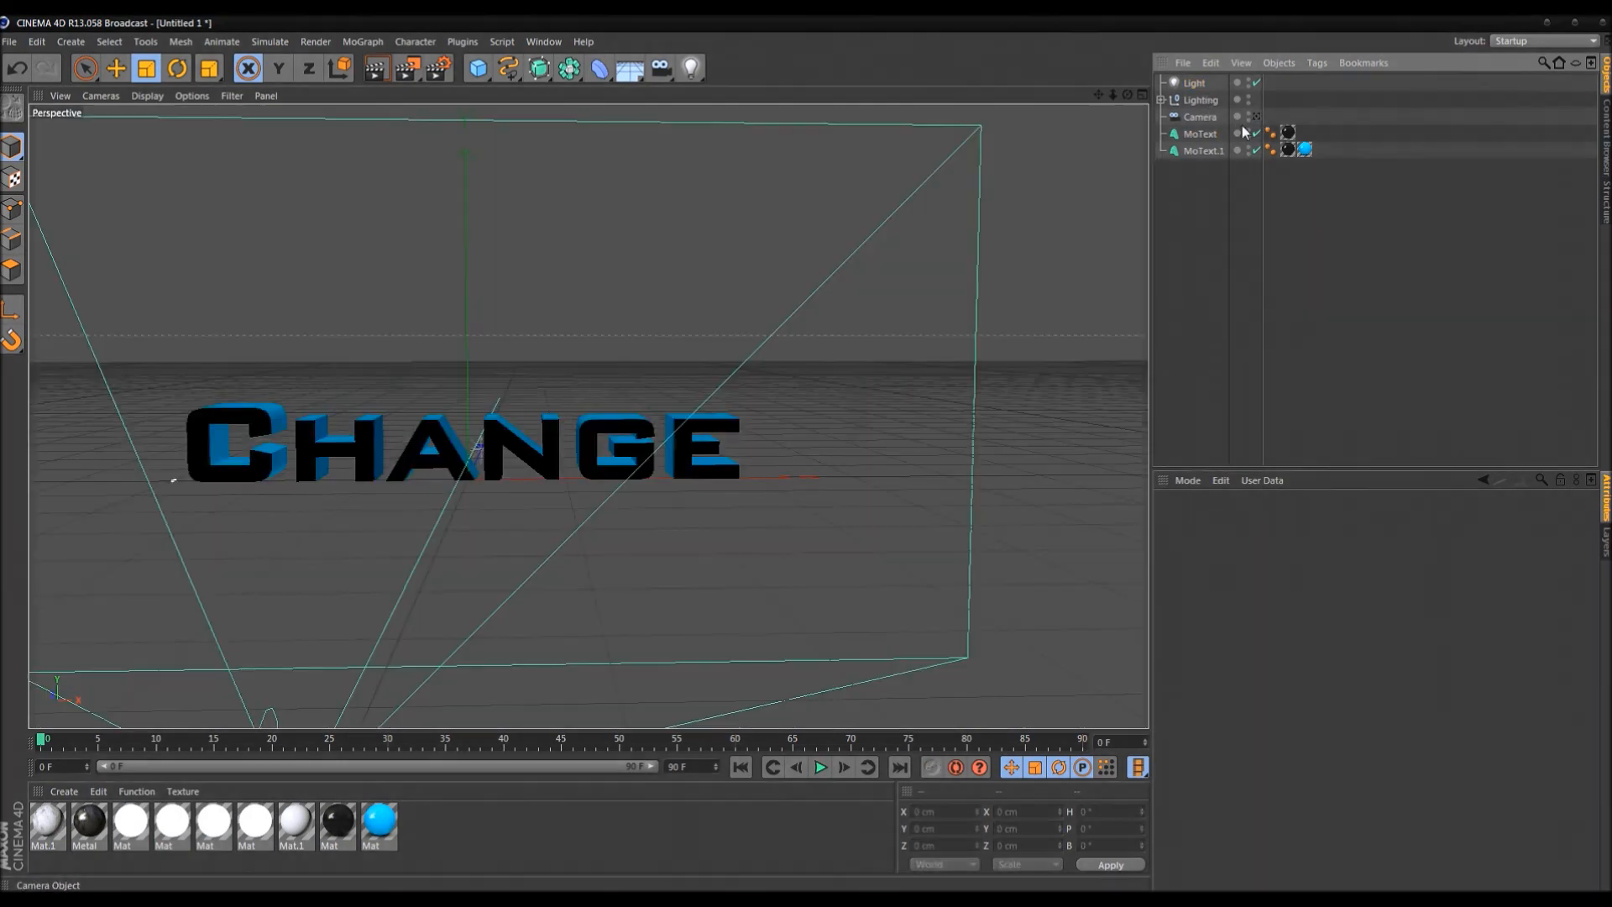
pyautogui.scroll(-10, 763, 374)
pyautogui.keyDown('alt'); pyautogui.moveTo(824, 371); pyautogui.dragTo(780, 348); pyautogui.keyUp('alt')
pyautogui.click(1256, 116)
pyautogui.hotkey('ctrl', 'r')
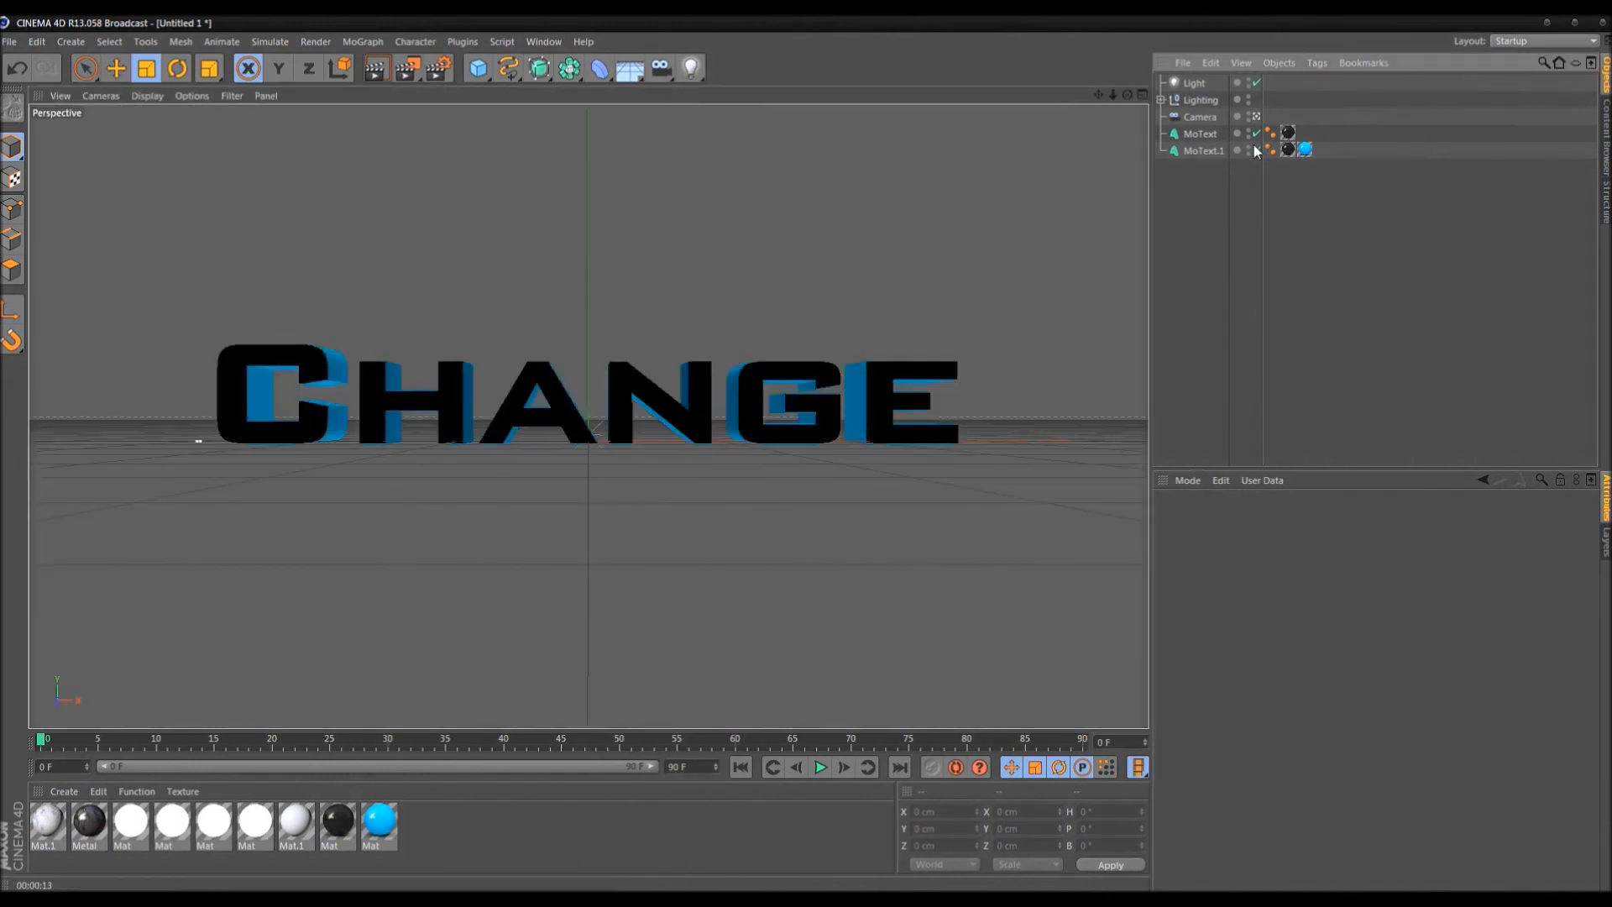
# Remove the black and blue texture tags from MoText and MoText.1, and bring the camera slightly closer to the word
pyautogui.moveTo(1385, 199); pyautogui.dragTo(1282, 129)
pyautogui.press('Delete')
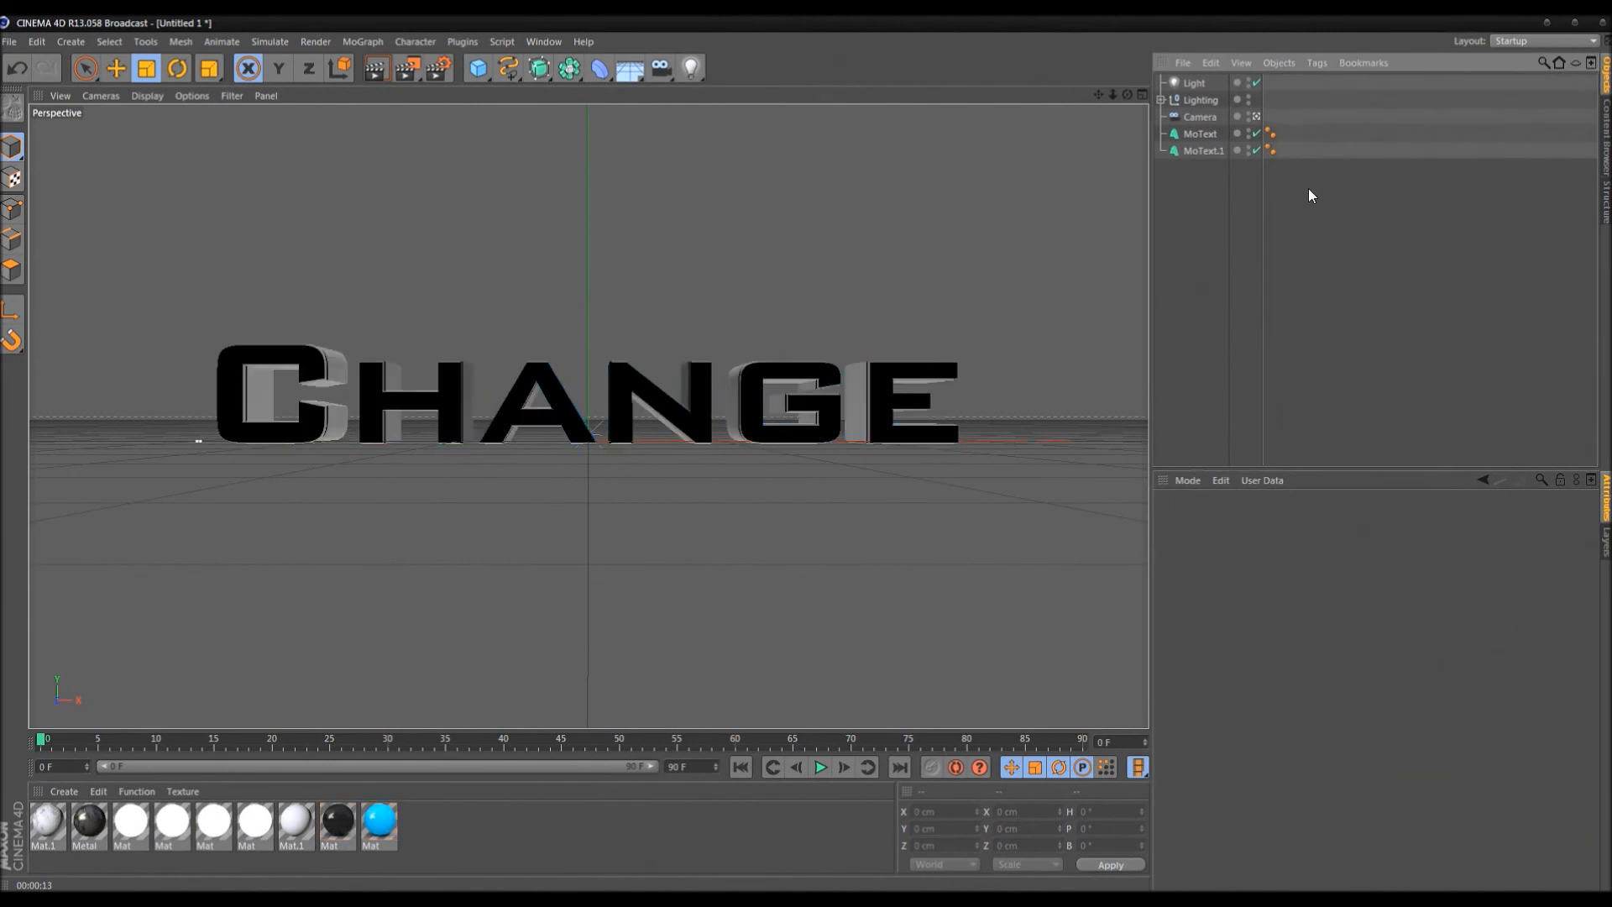
pyautogui.scroll(2, 792, 497)
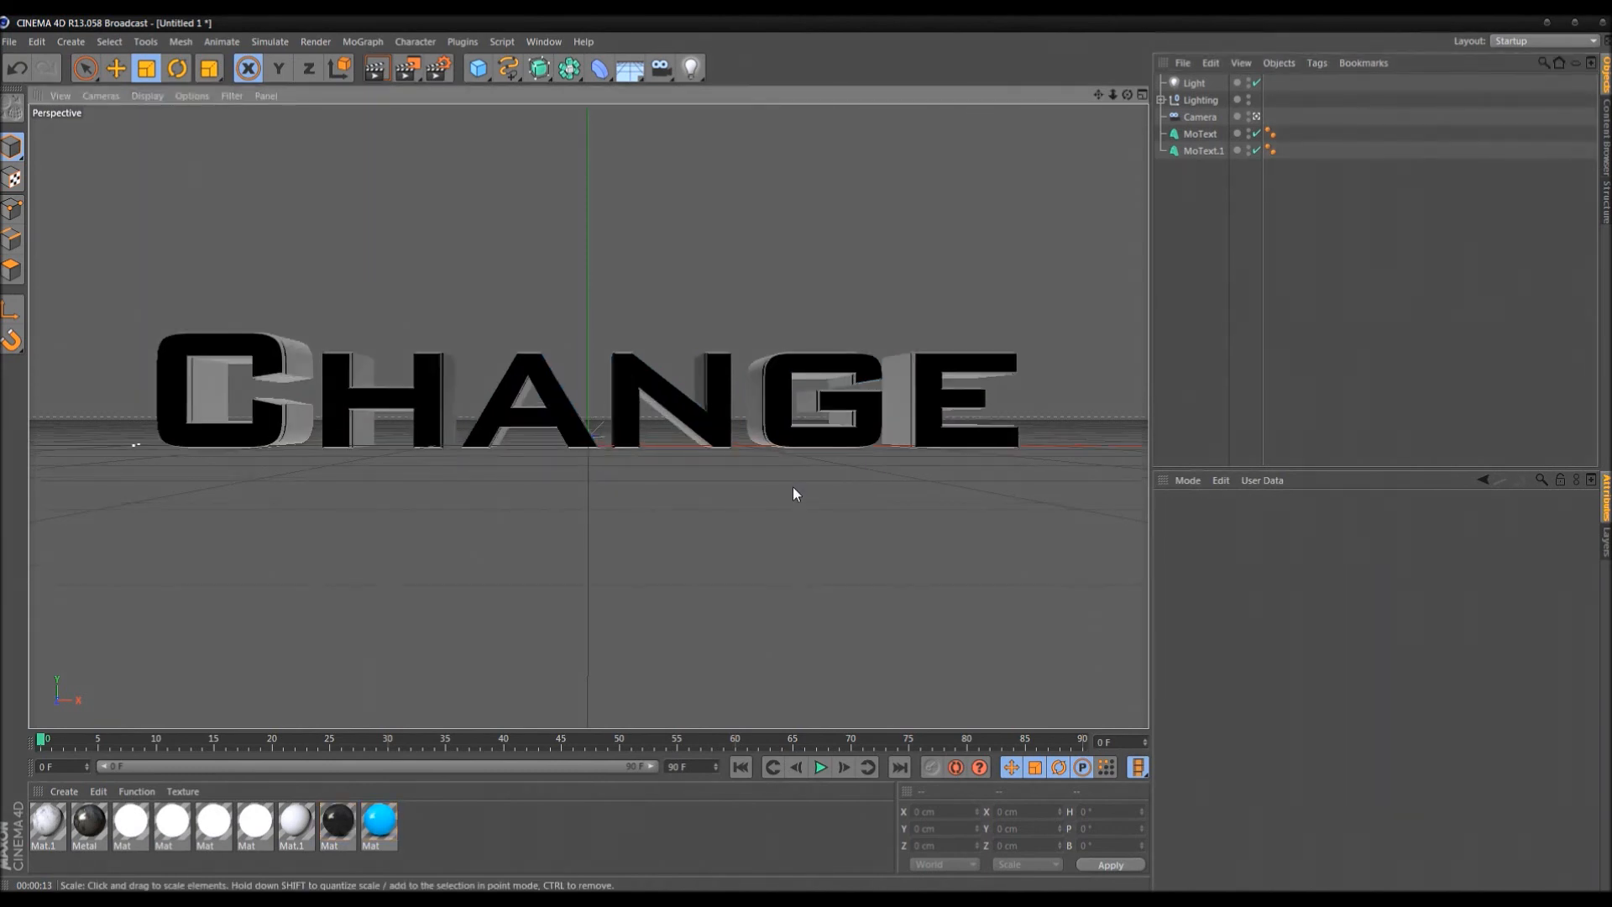
pyautogui.scroll(1, 793, 497)
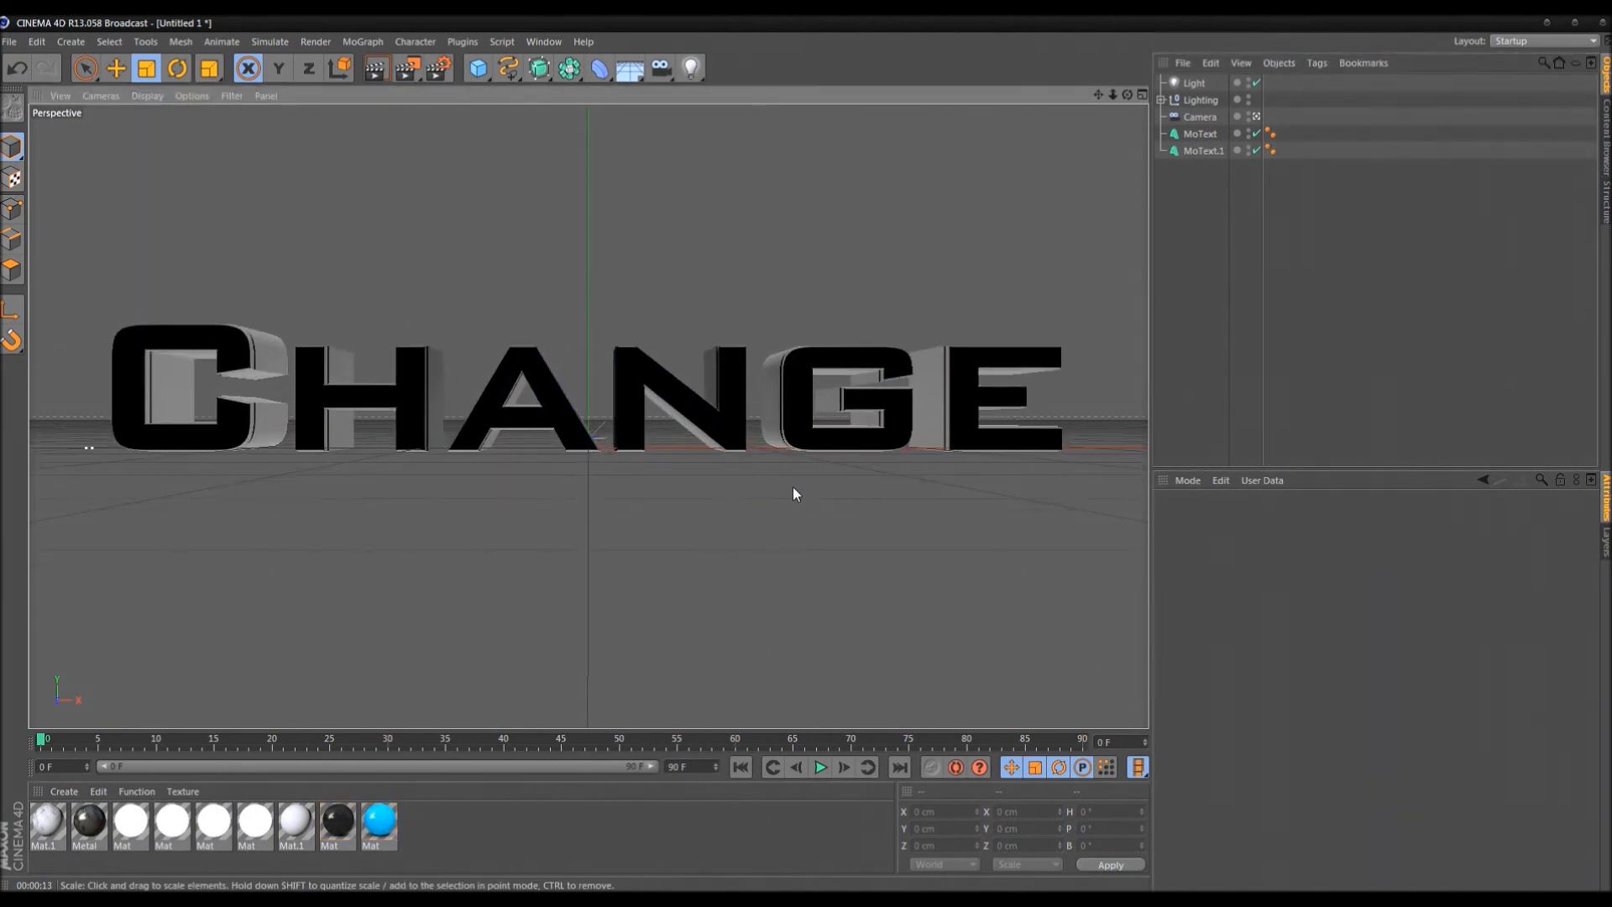
# Examine the Metal material in the Material Editor and switch its preview shape
pyautogui.click(91, 825)
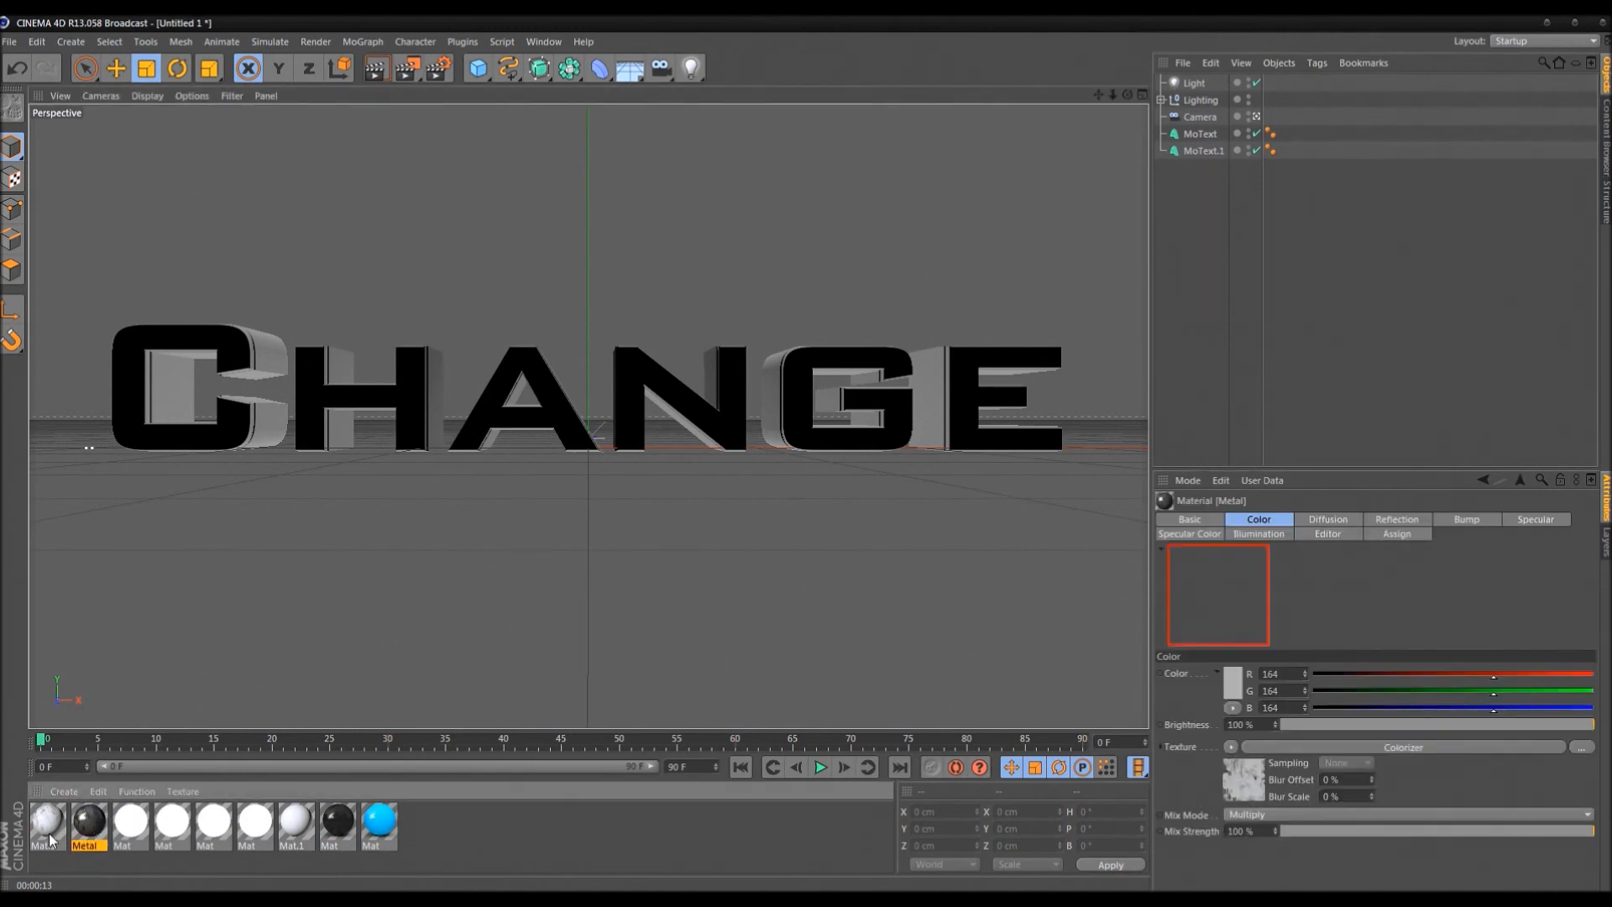
pyautogui.doubleClick(91, 826)
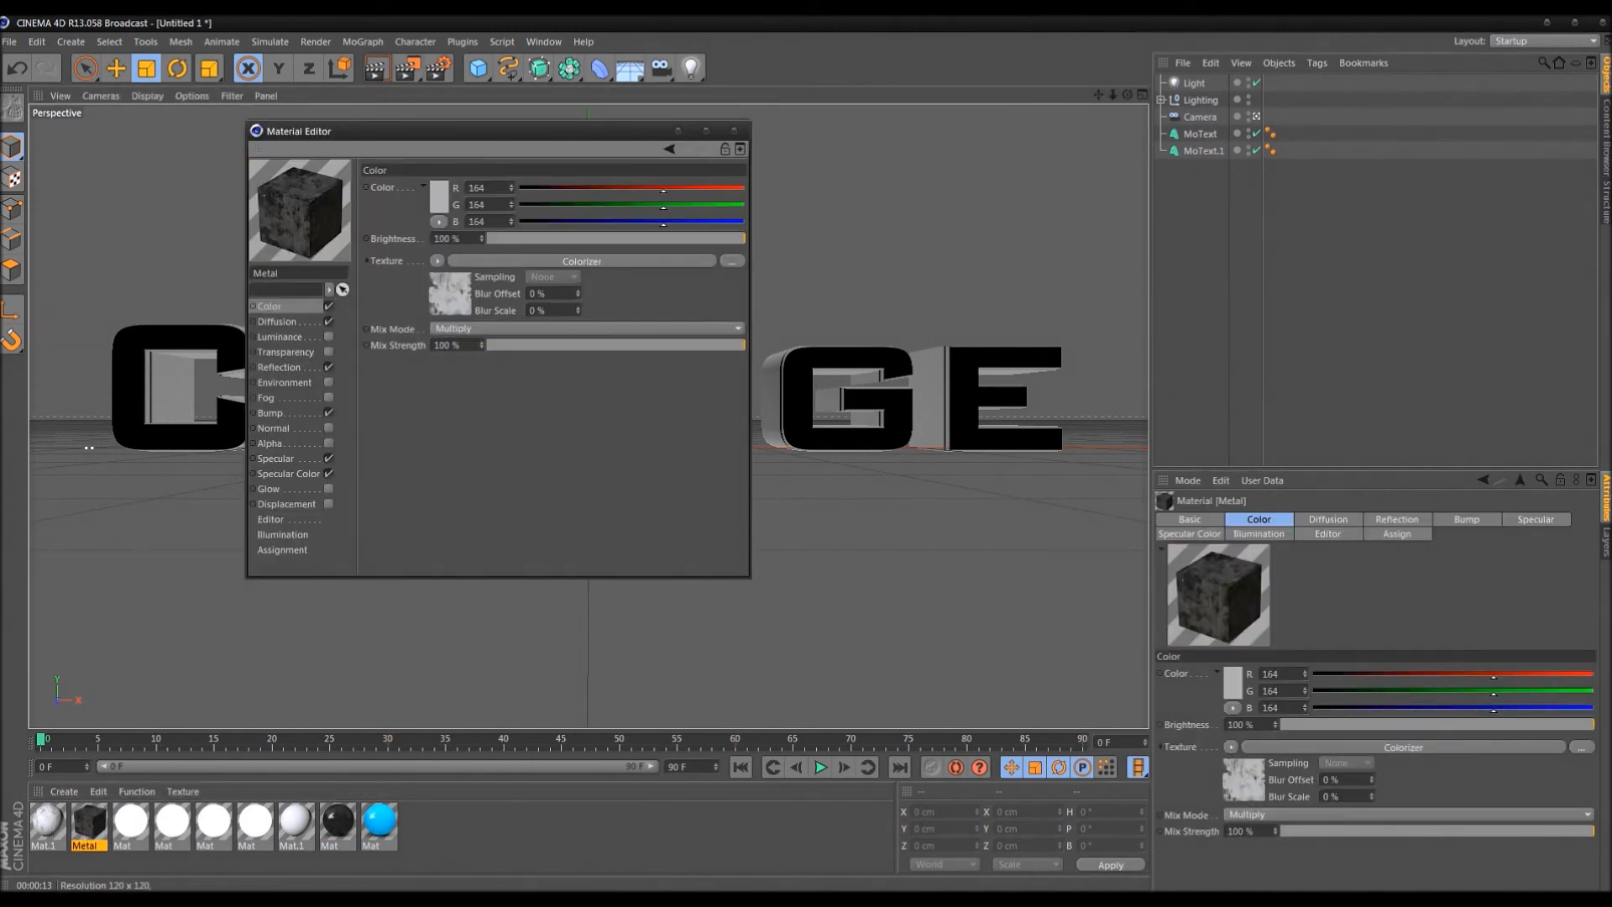
pyautogui.rightClick(275, 212)
pyautogui.click(353, 726)
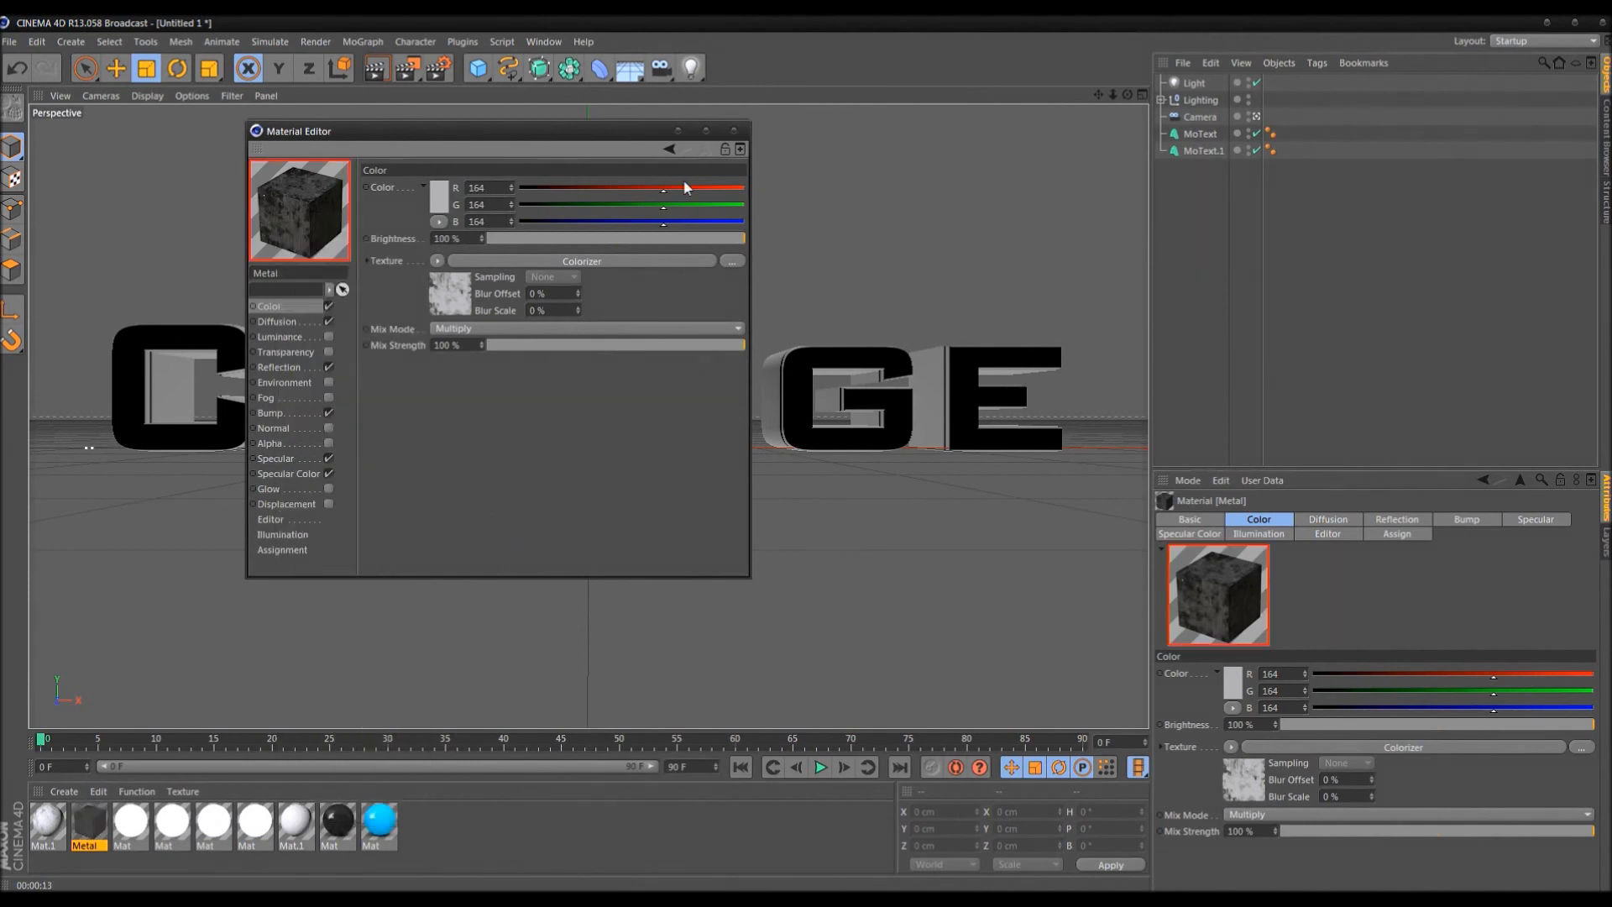
pyautogui.click(732, 131)
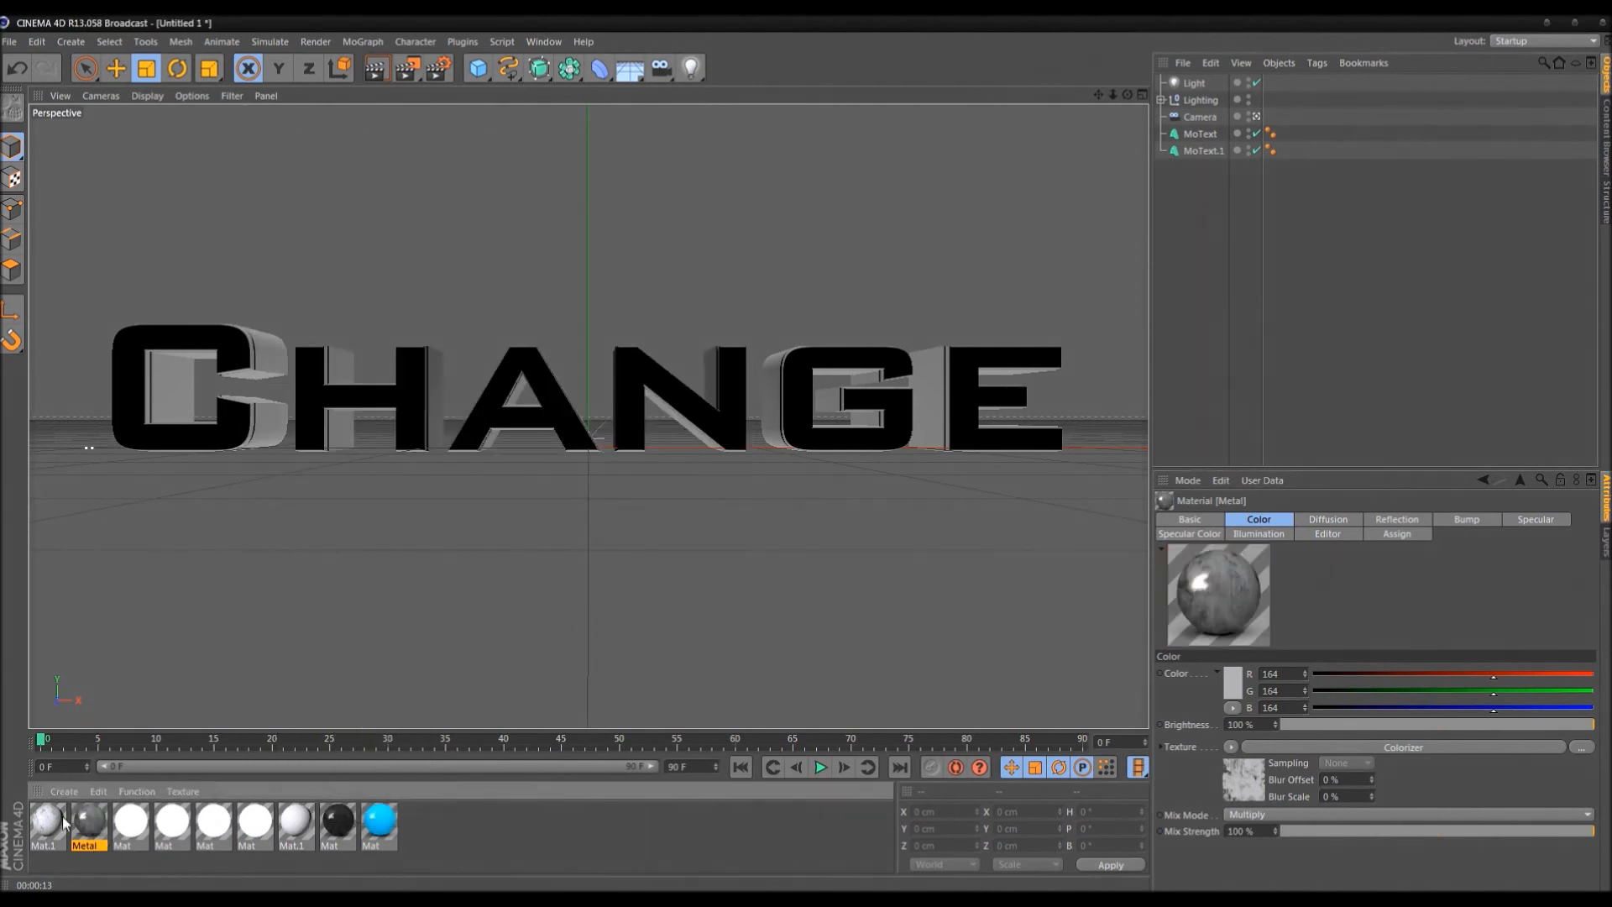
# Apply the Metal material to MoText and the Mat.1 material to MoText.1
pyautogui.moveTo(92, 828); pyautogui.dragTo(157, 560)
pyautogui.moveTo(133, 386); pyautogui.dragTo(135, 388)
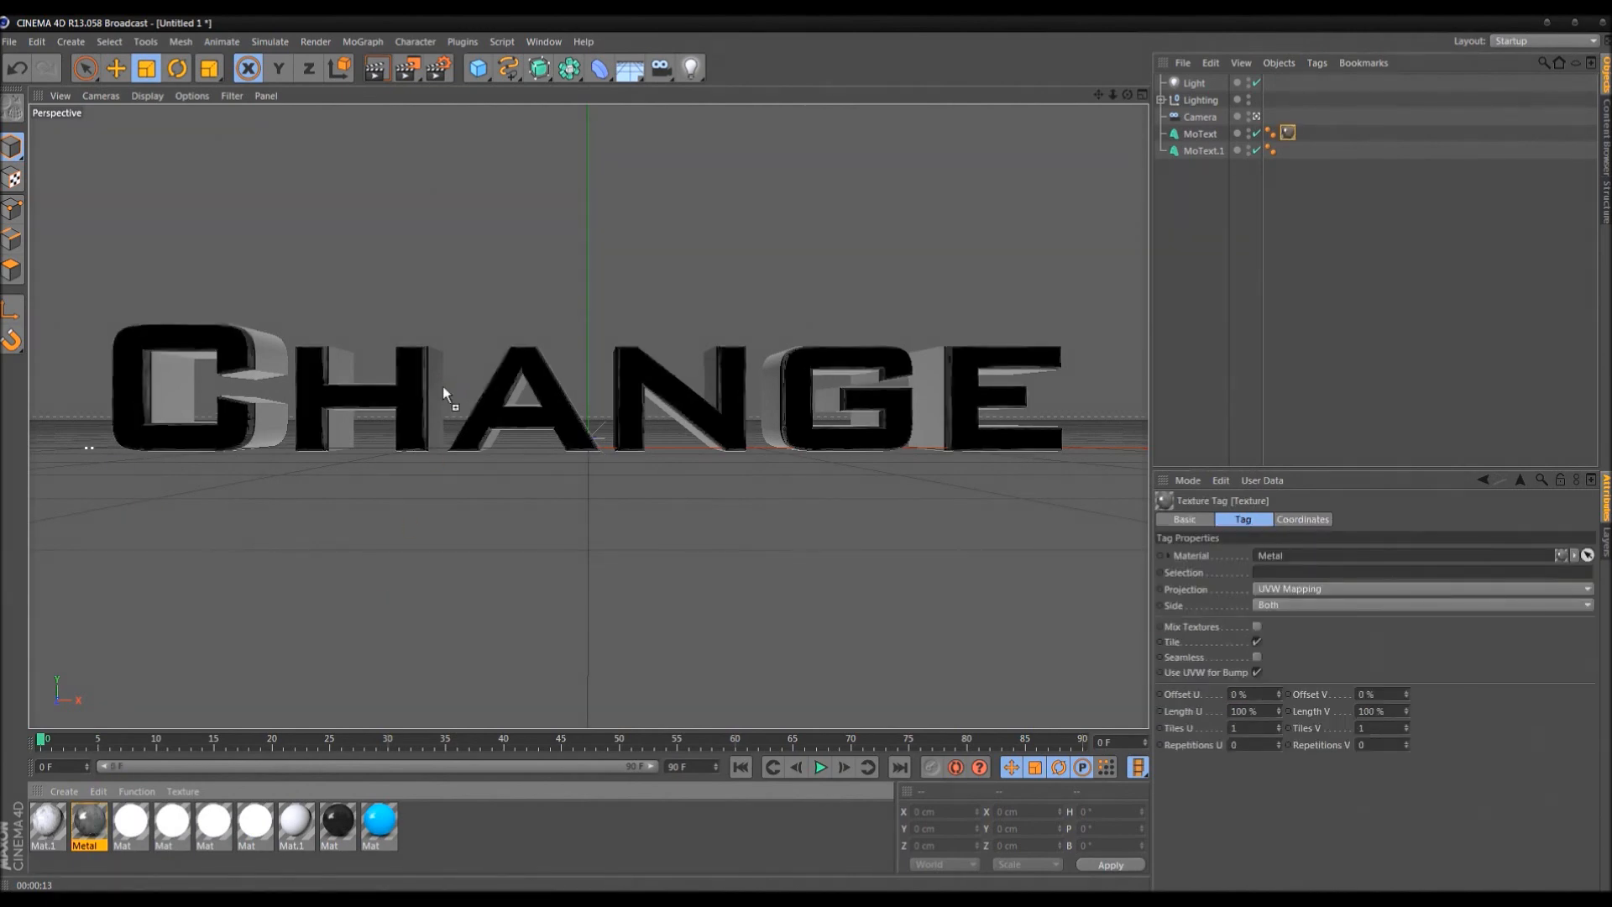
pyautogui.moveTo(442, 386); pyautogui.dragTo(436, 389)
# Adjust the camera's distance so the whole word "Change" nearly fills the width of the frame
pyautogui.scroll(-2, 873, 514)
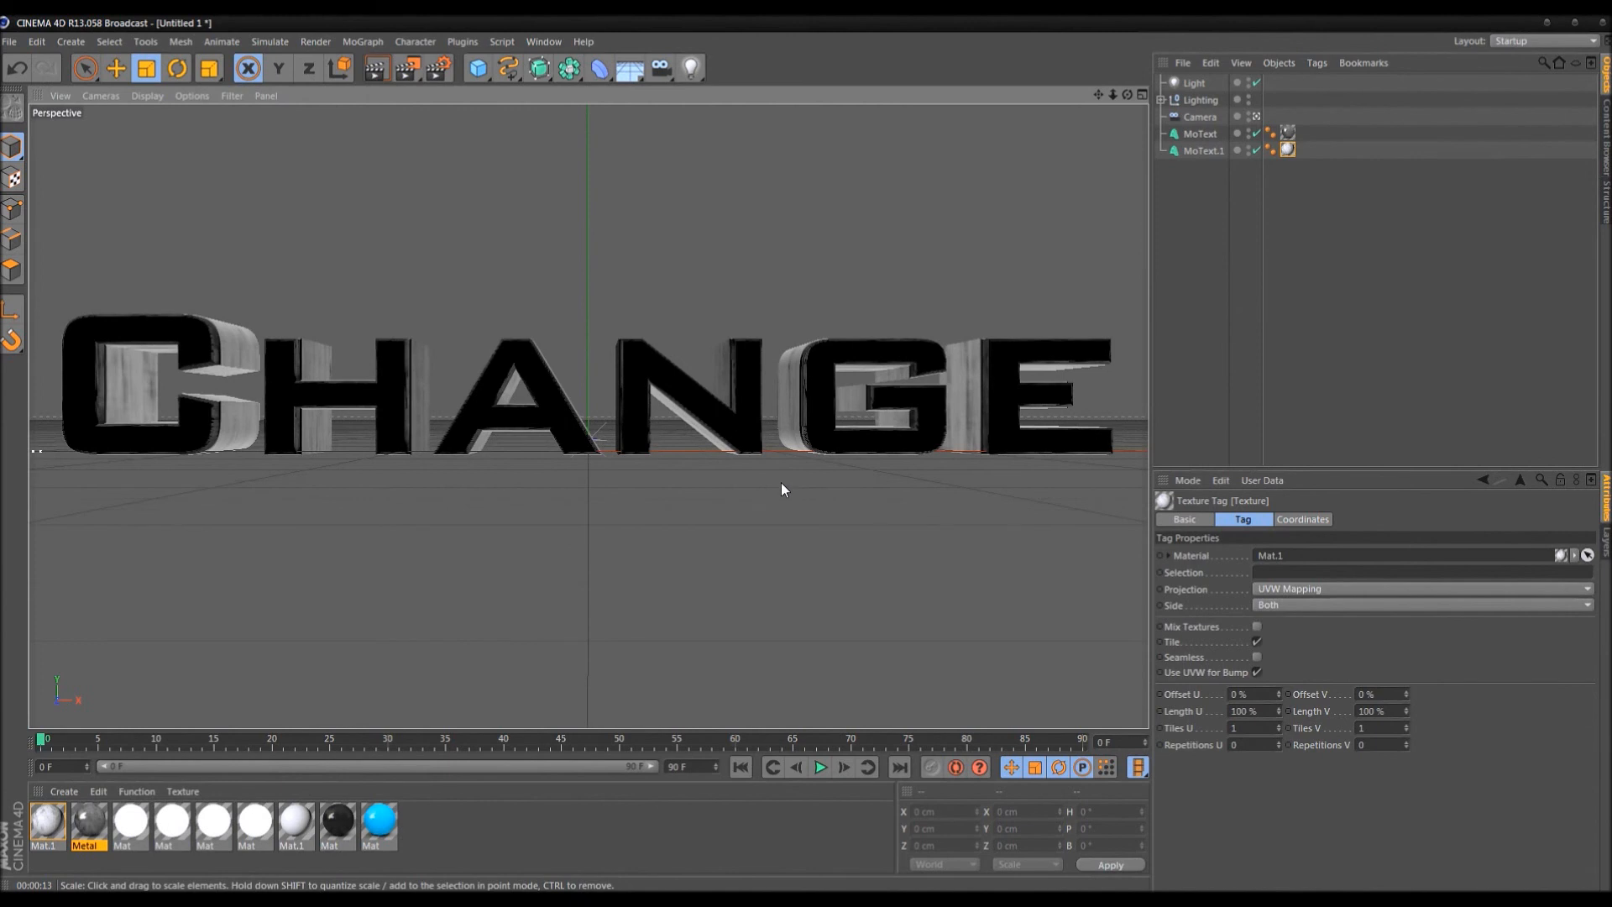
pyautogui.scroll(2, 731, 519)
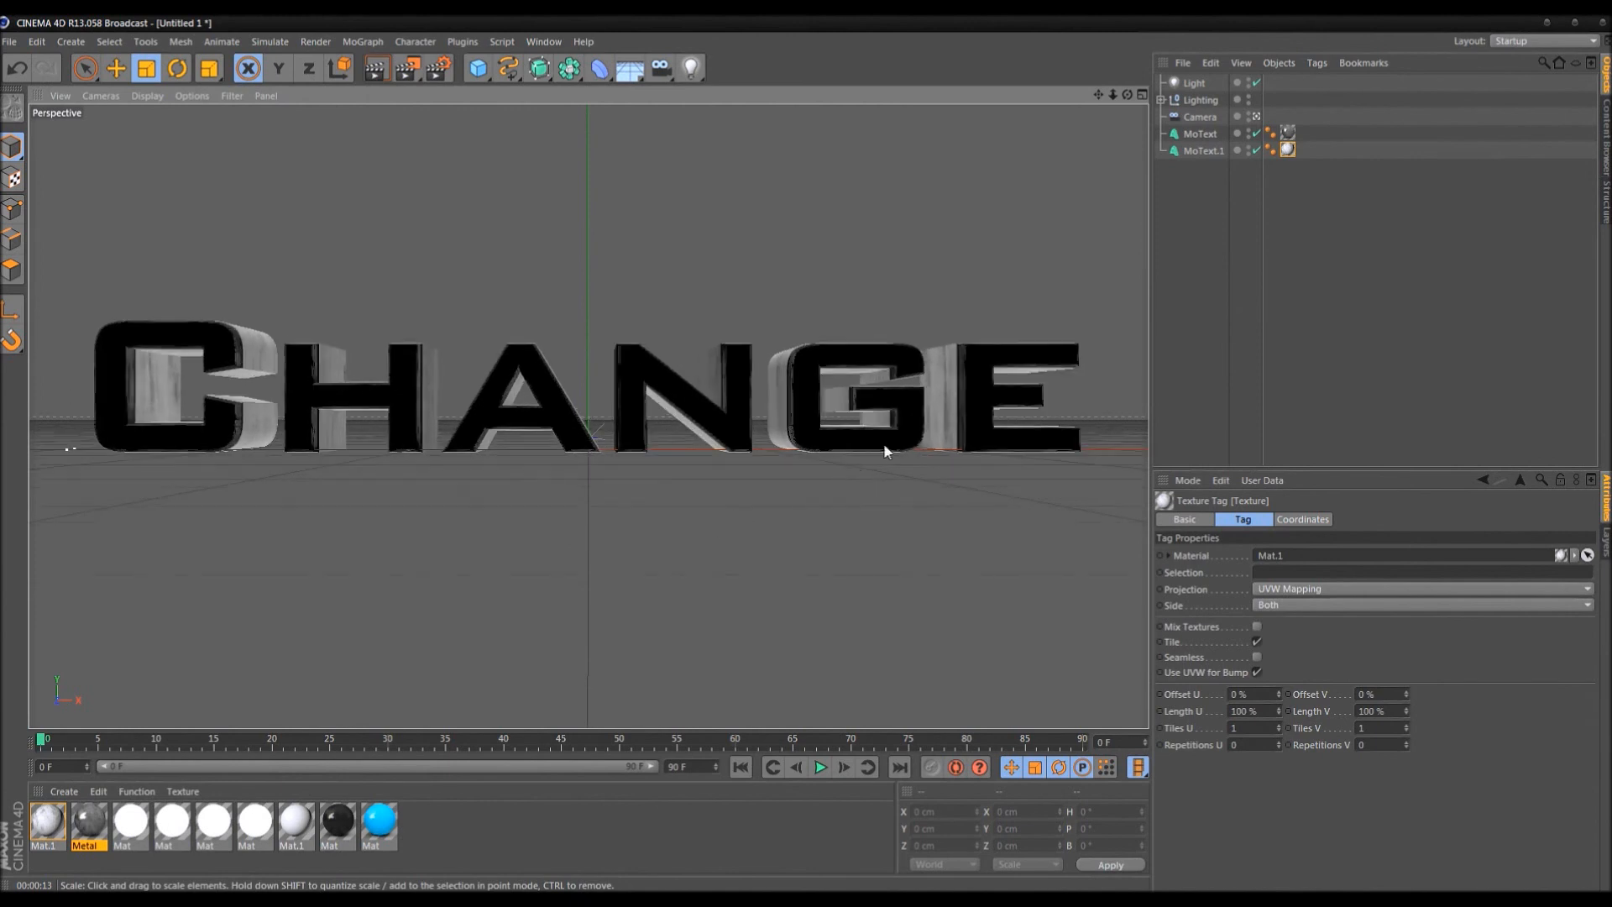
pyautogui.click(1209, 360)
pyautogui.click(1288, 149)
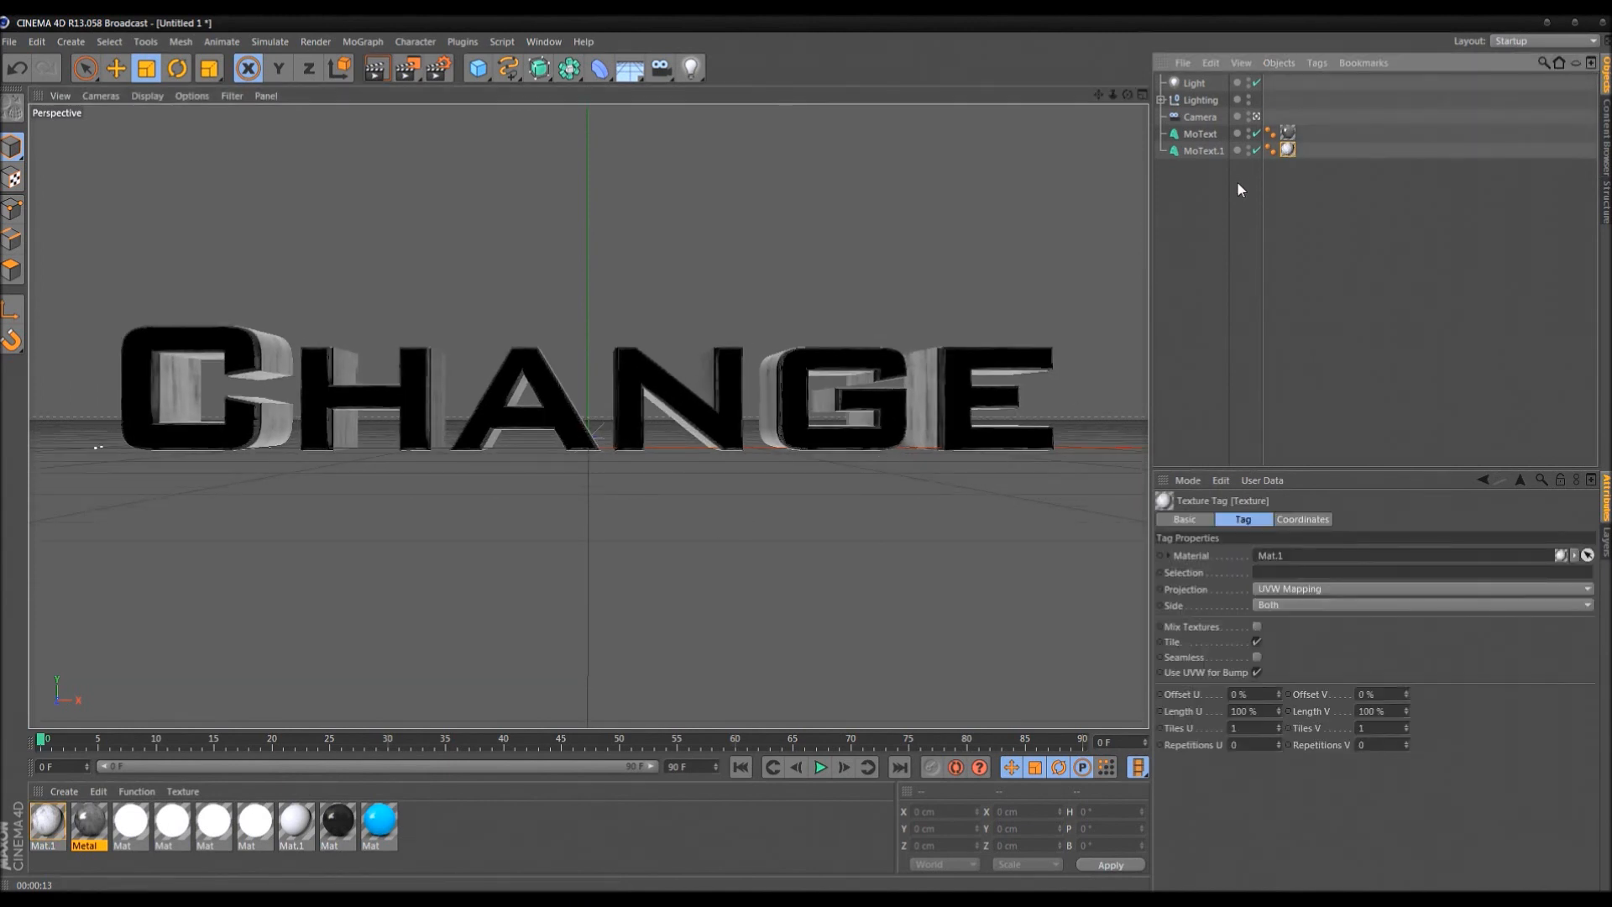
pyautogui.scroll(1, 865, 470)
pyautogui.scroll(3, 947, 464)
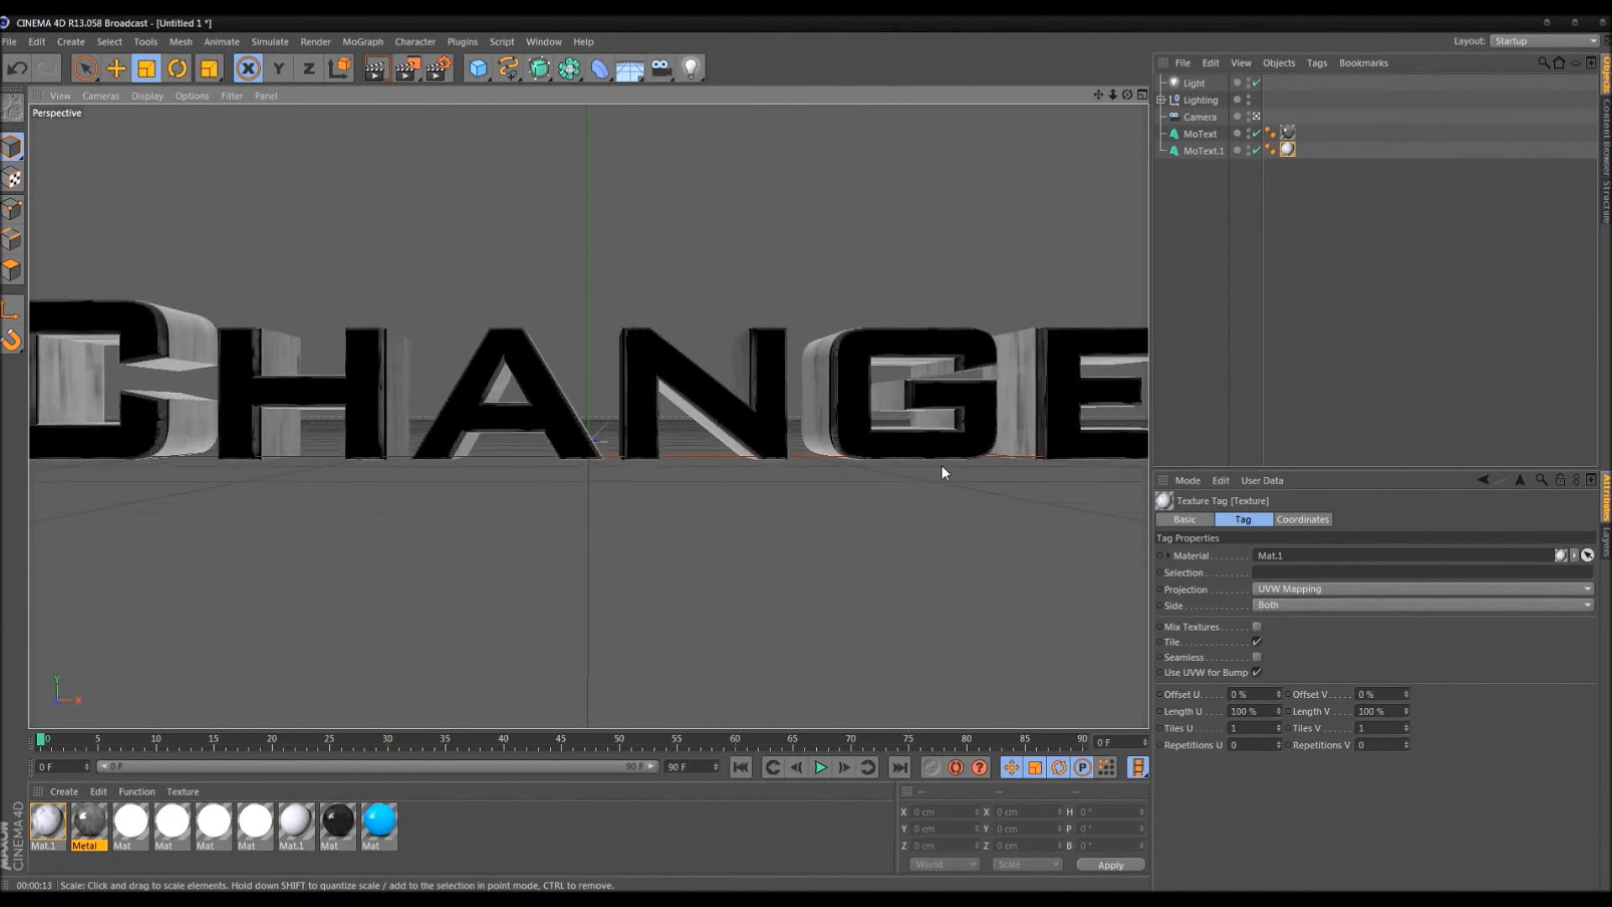
pyautogui.scroll(-3, 911, 408)
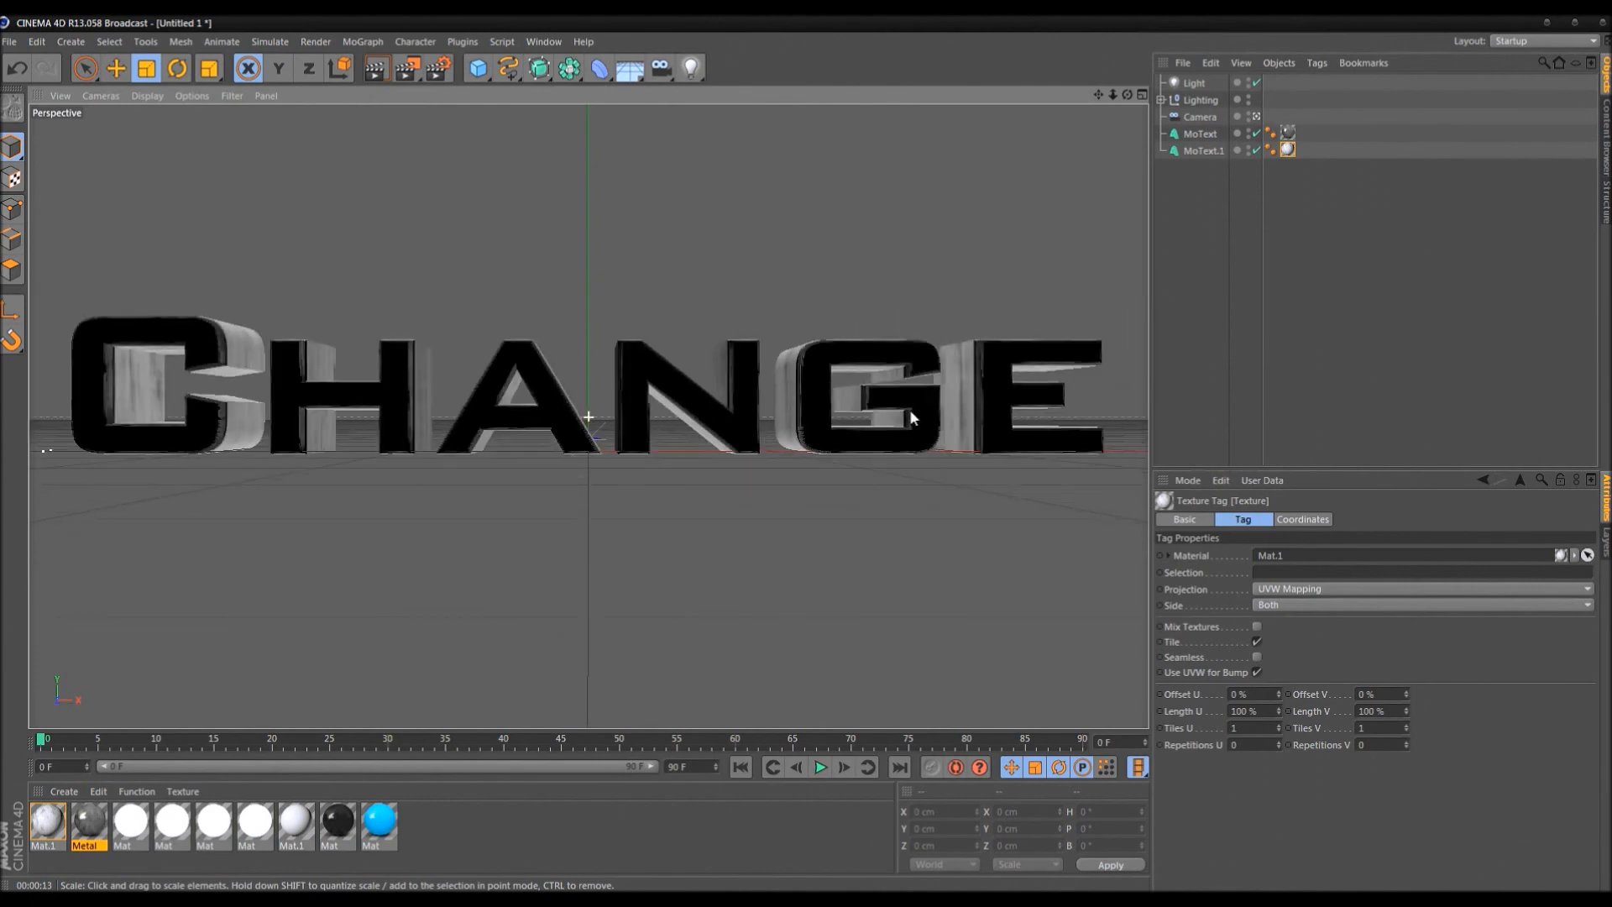
# Leave the camera view and, from the side, move the camera and both MoText objects together forward along Z
pyautogui.click(1256, 118)
pyautogui.keyDown('alt'); pyautogui.moveTo(840, 370); pyautogui.dragTo(673, 447); pyautogui.keyUp('alt')
pyautogui.scroll(8, 644, 450)
pyautogui.keyDown('alt'); pyautogui.moveTo(643, 450); pyautogui.dragTo(711, 454, button='middle'); pyautogui.keyUp('alt')
pyautogui.click(1201, 152)
pyautogui.keyDown('shift'); pyautogui.click(1201, 118); pyautogui.keyUp('shift')
pyautogui.press('e')
pyautogui.moveTo(330, 496); pyautogui.dragTo(666, 504)
pyautogui.click(1542, 309)
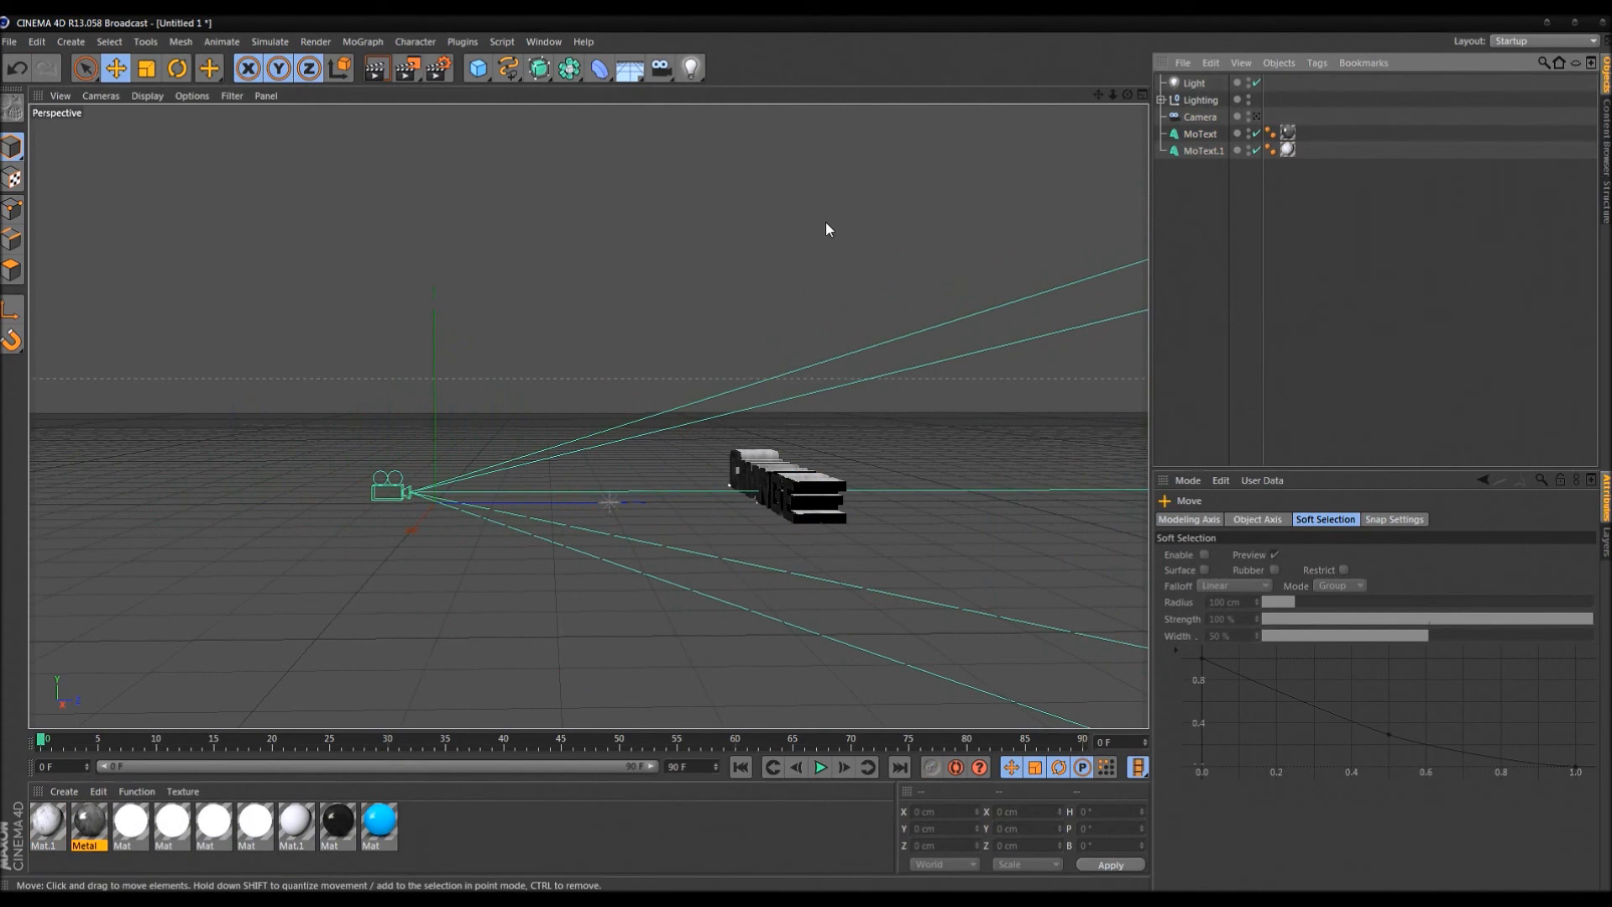
# Add a second omni light, move it to about 185 cm along Z in front of the text, and return to the camera view
pyautogui.click(695, 68)
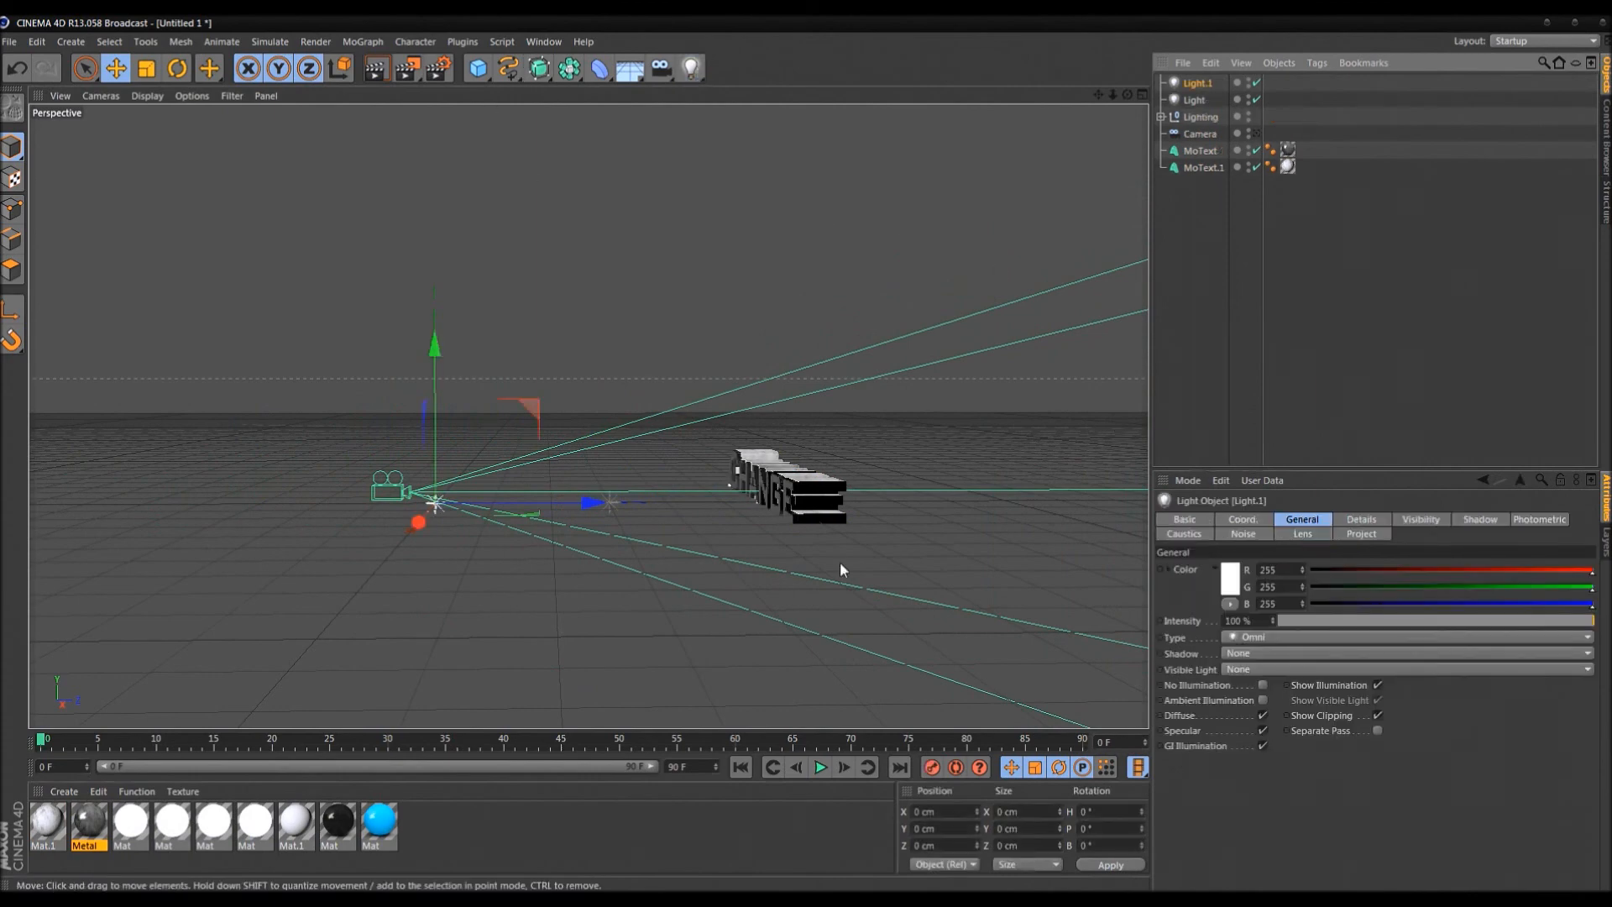
pyautogui.moveTo(587, 504); pyautogui.dragTo(685, 504)
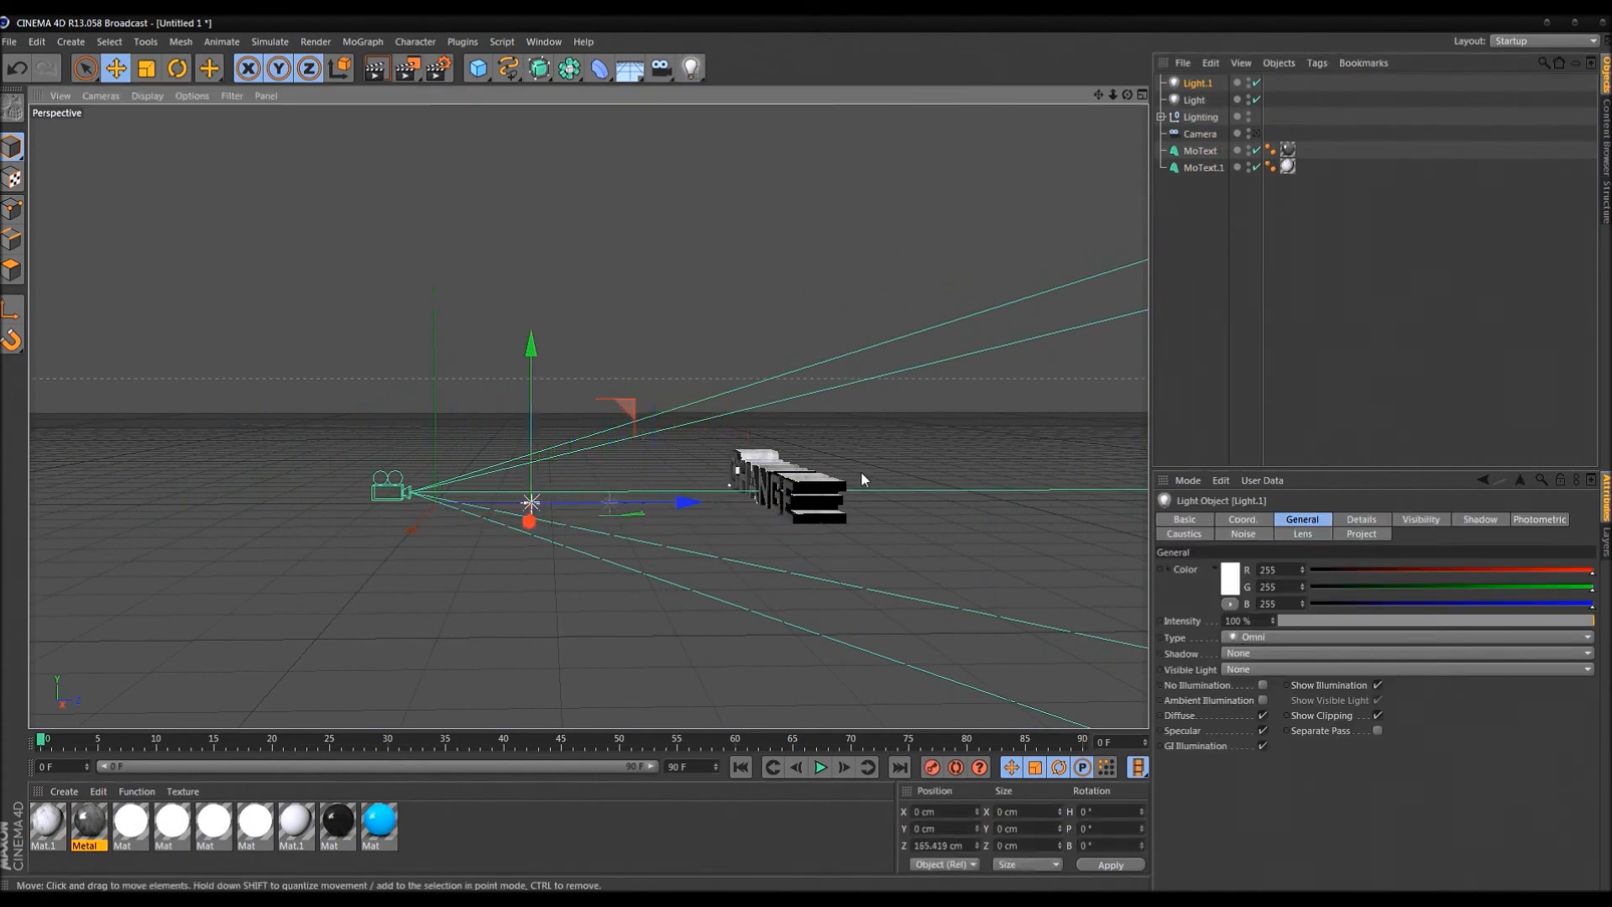
pyautogui.click(1257, 134)
pyautogui.click(1375, 294)
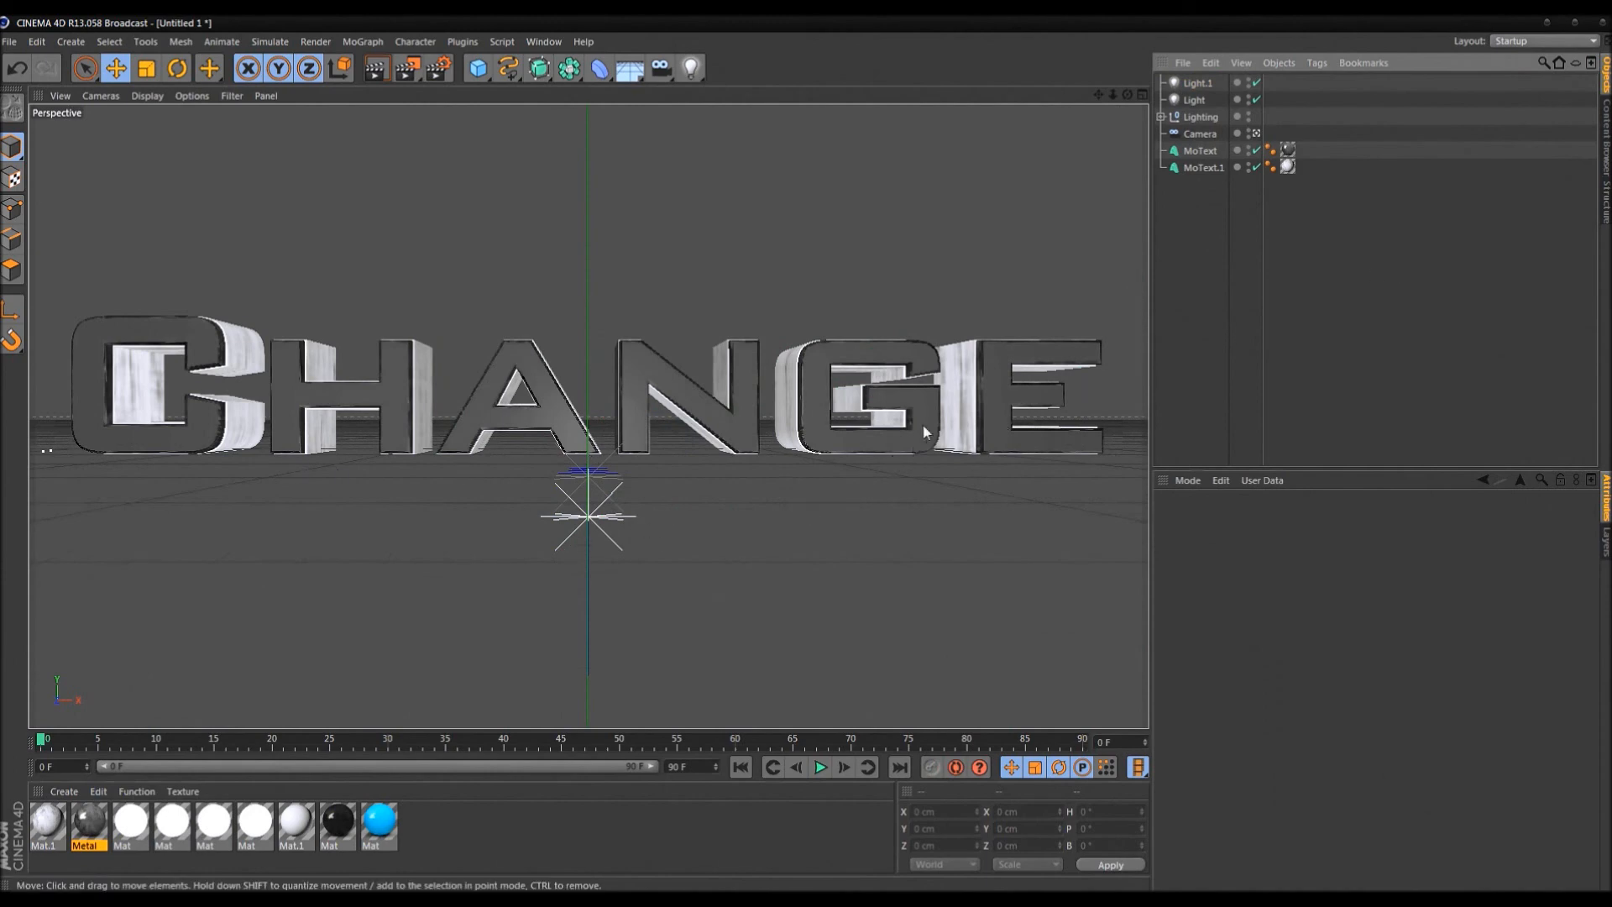
pyautogui.click(185, 347)
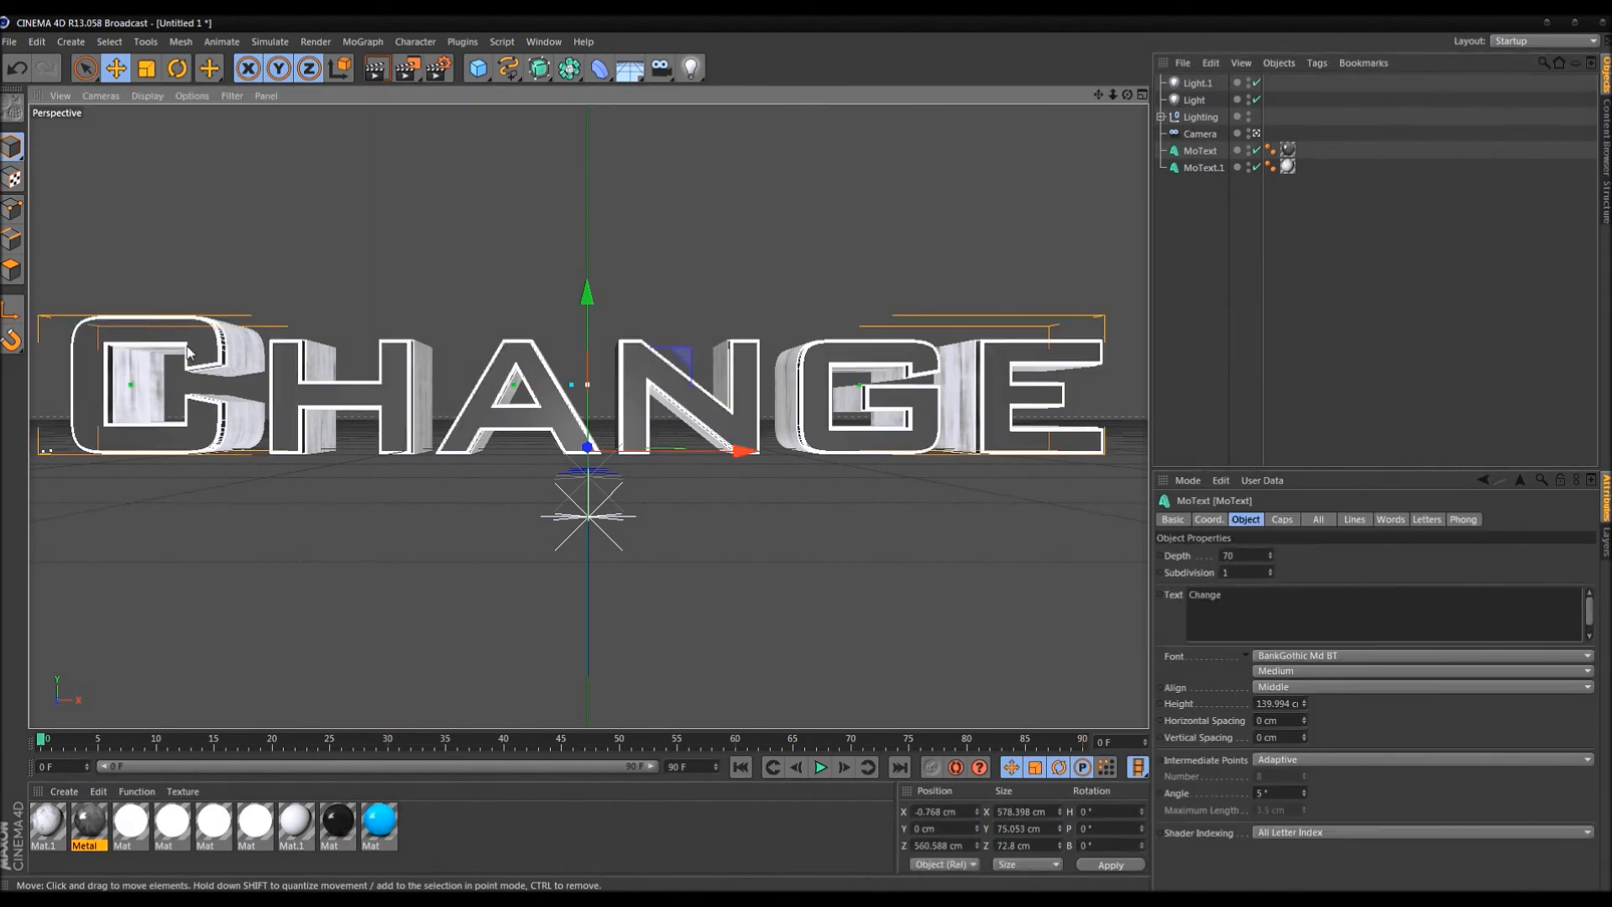
pyautogui.click(1379, 385)
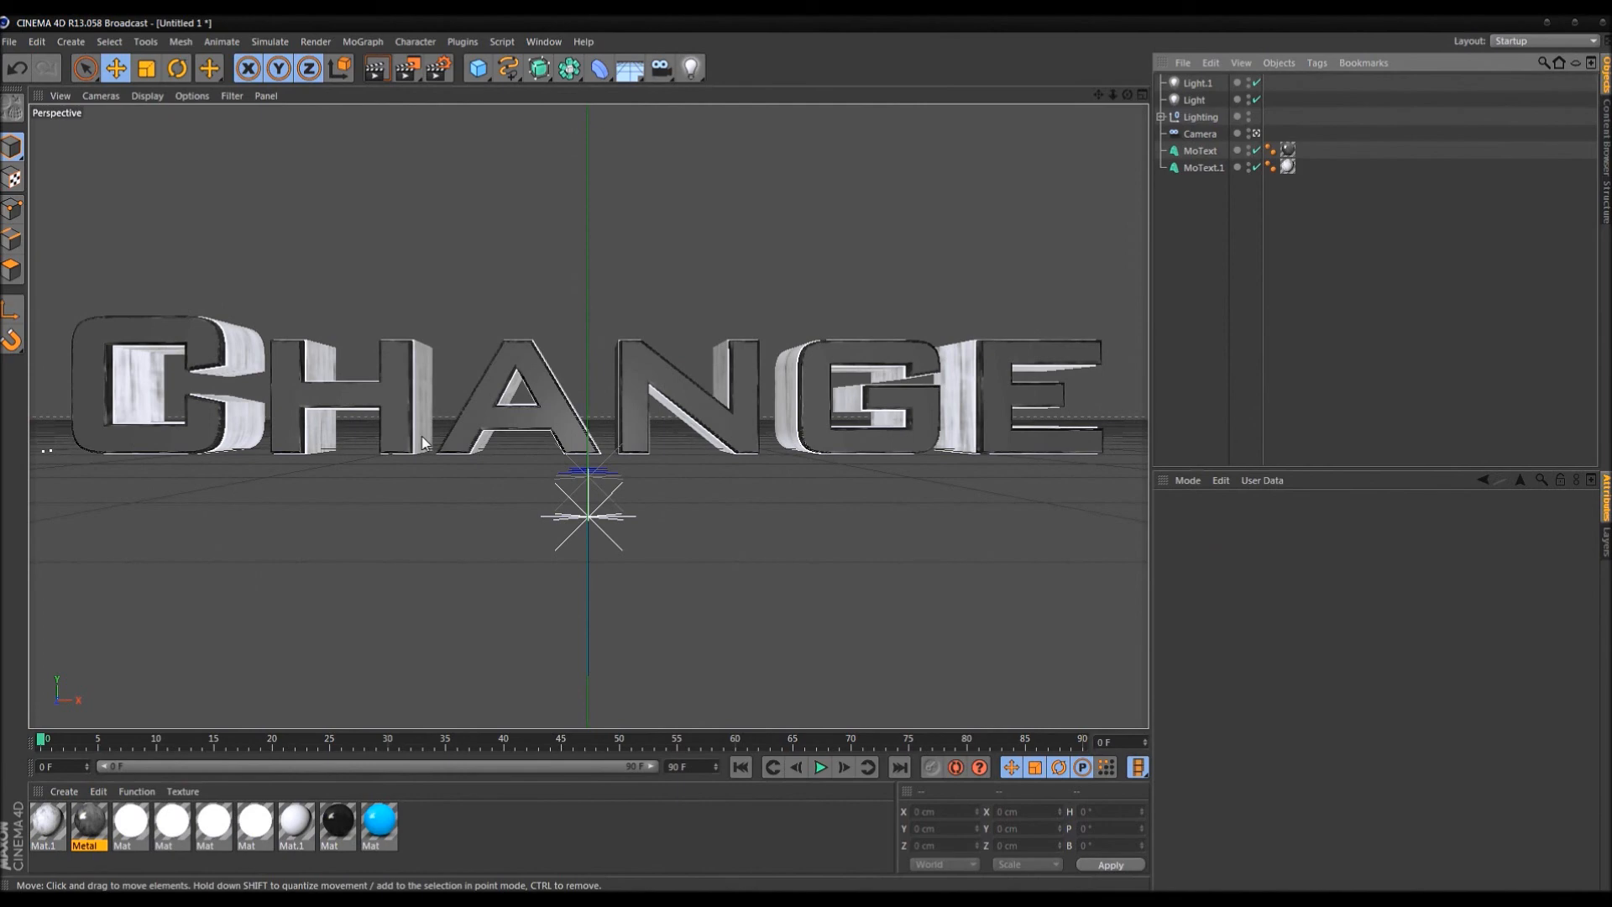
# Set the projection of the Mat.1 texture on MoText.1 to Frontal after trying Cubic
pyautogui.click(1203, 168)
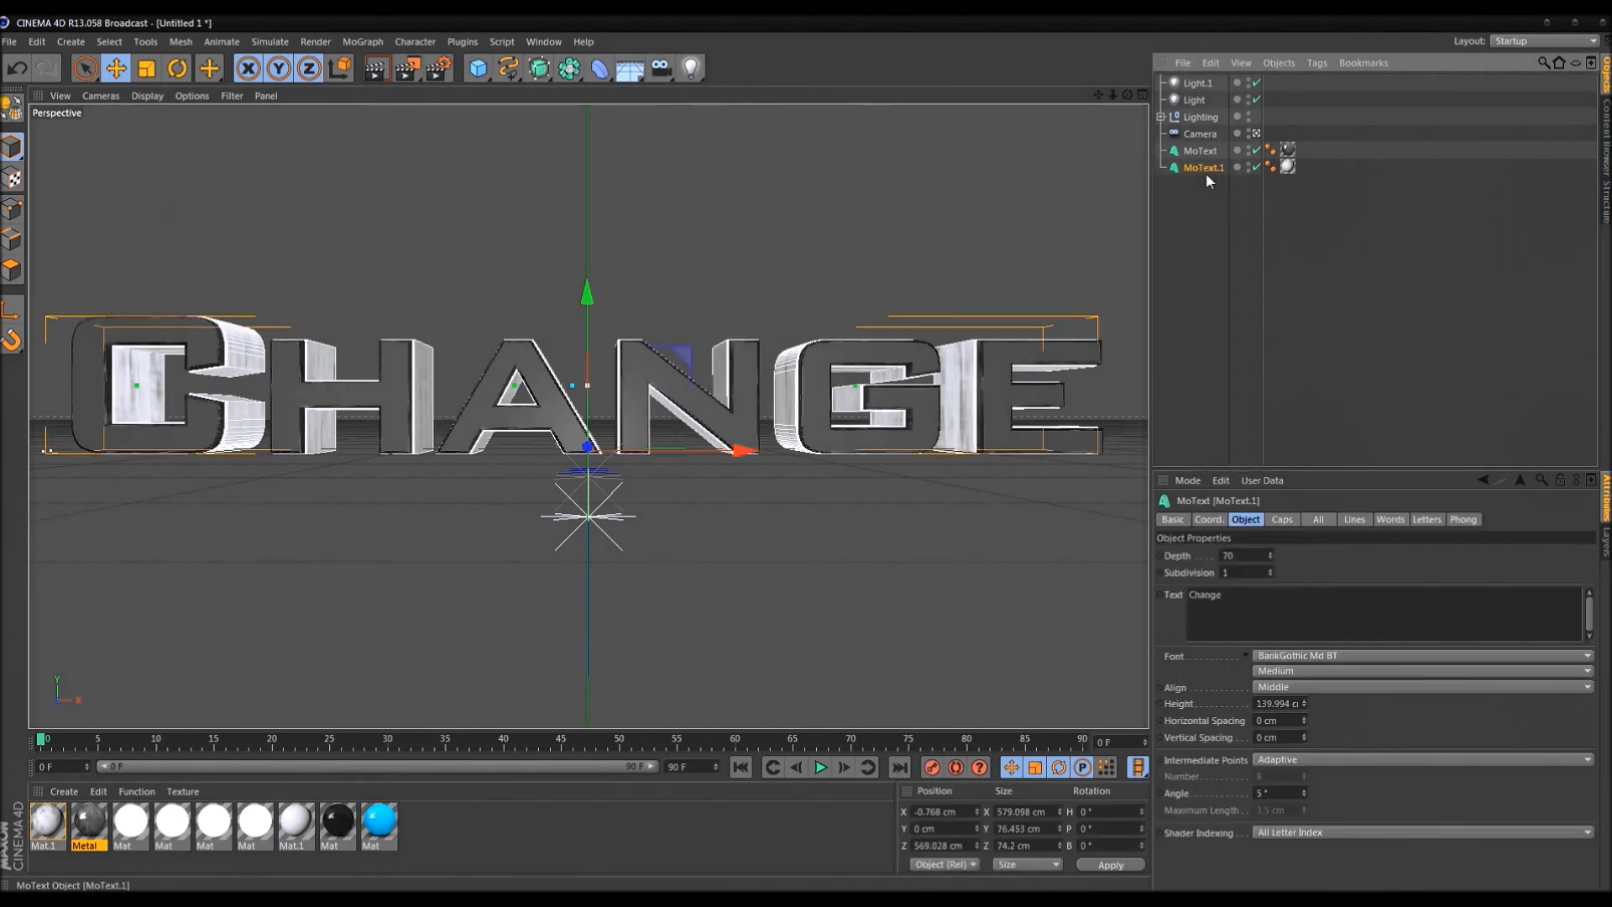
pyautogui.click(1287, 166)
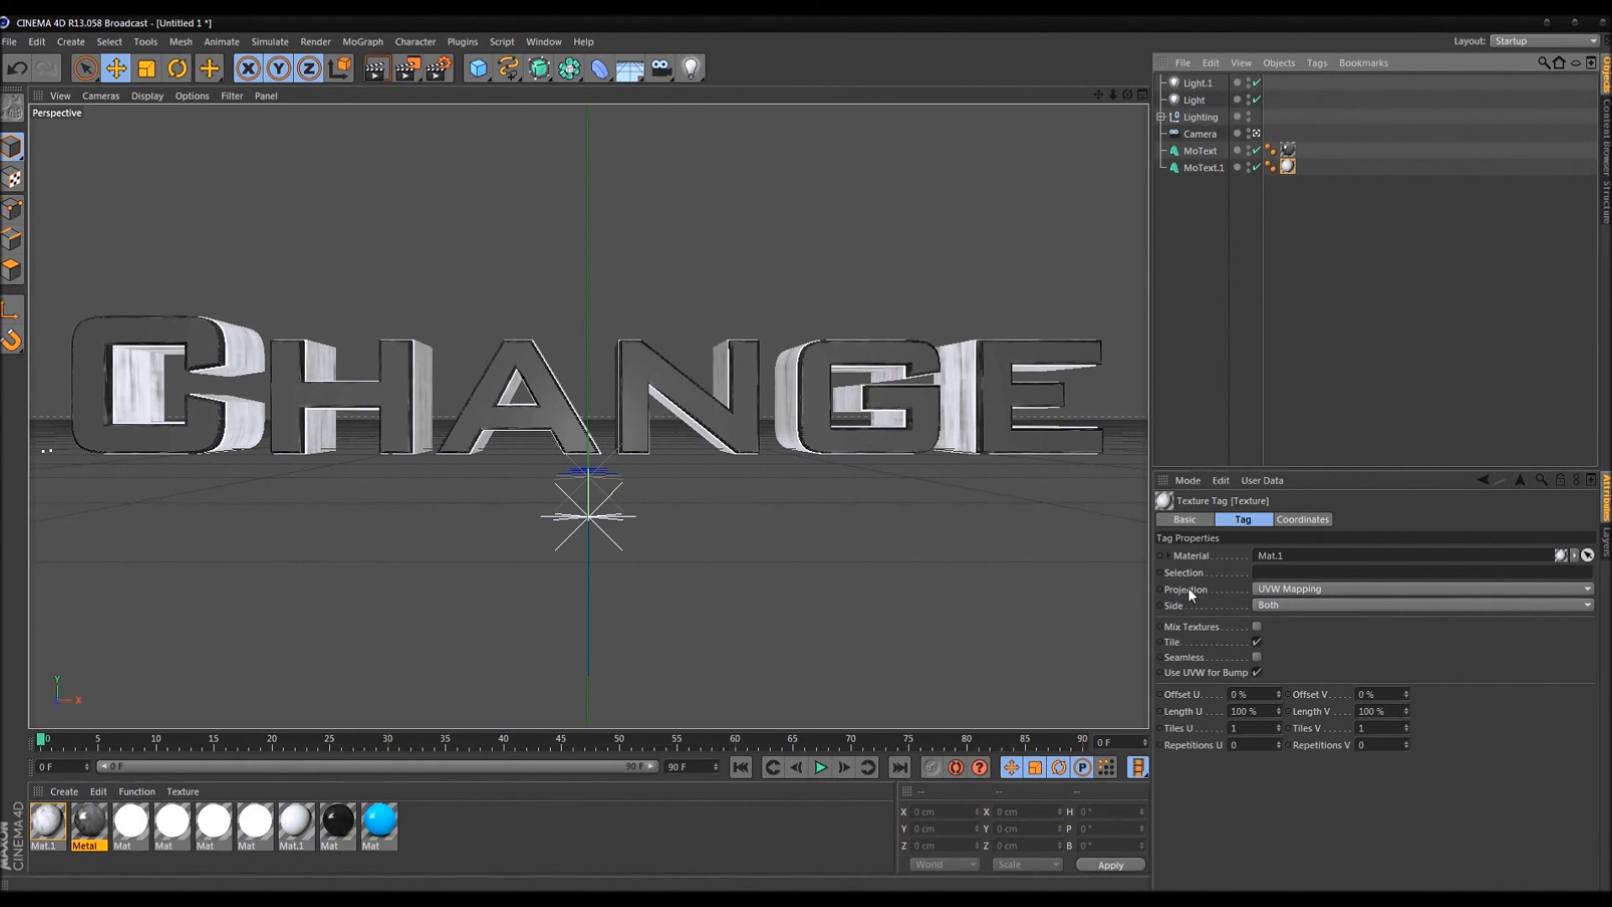
pyautogui.click(1347, 586)
pyautogui.click(1342, 593)
pyautogui.click(1342, 593)
pyautogui.click(1322, 659)
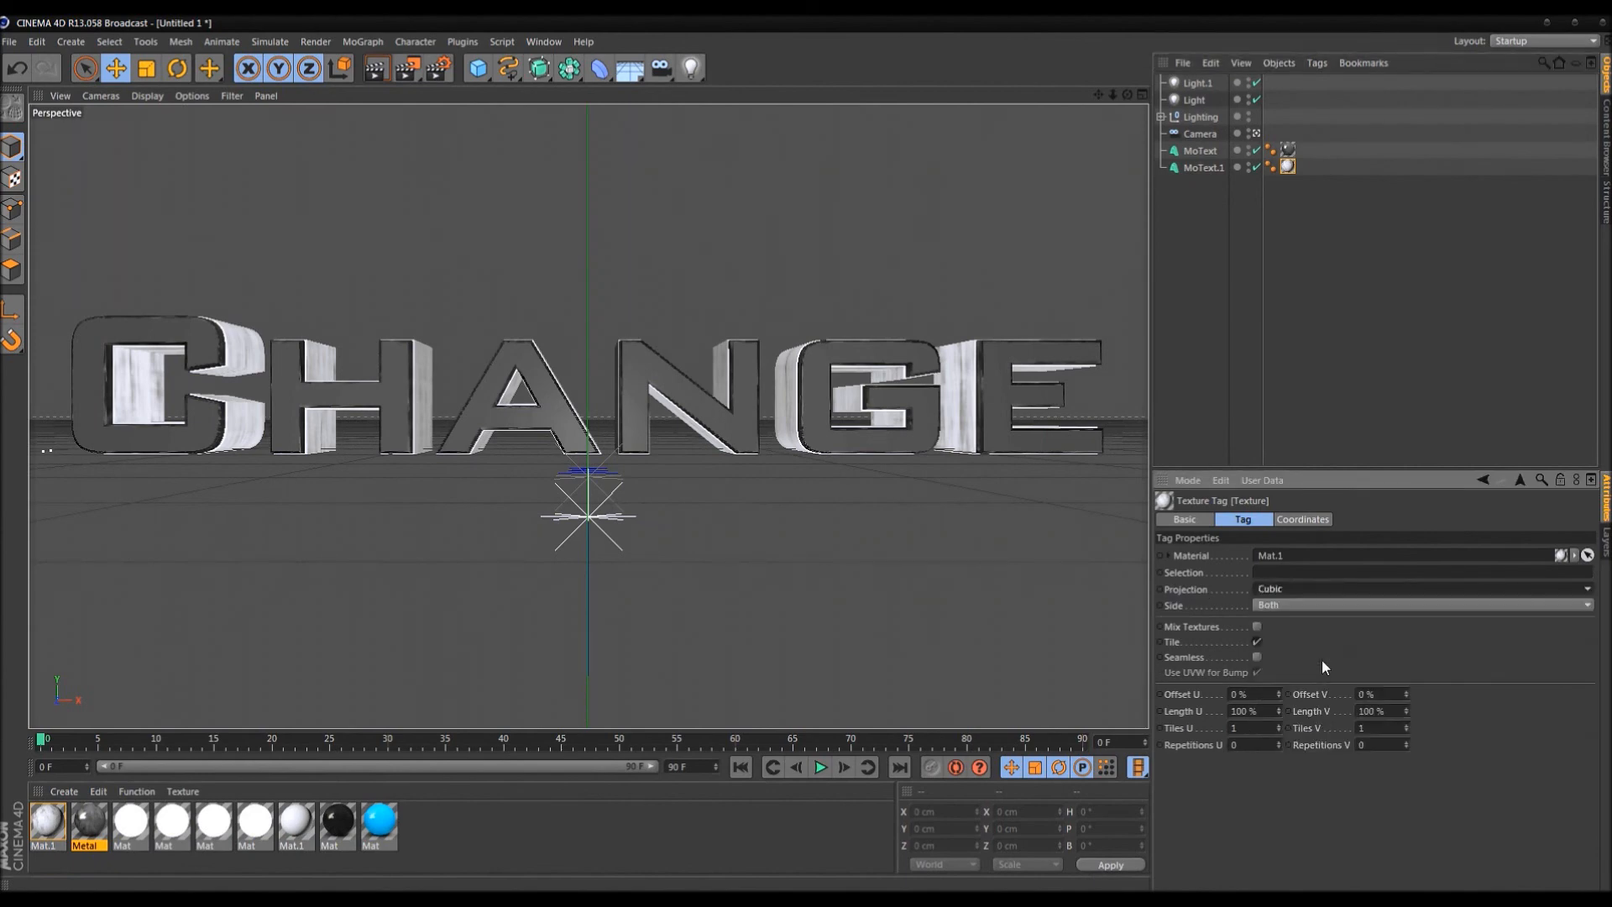
pyautogui.click(1320, 588)
pyautogui.click(1284, 679)
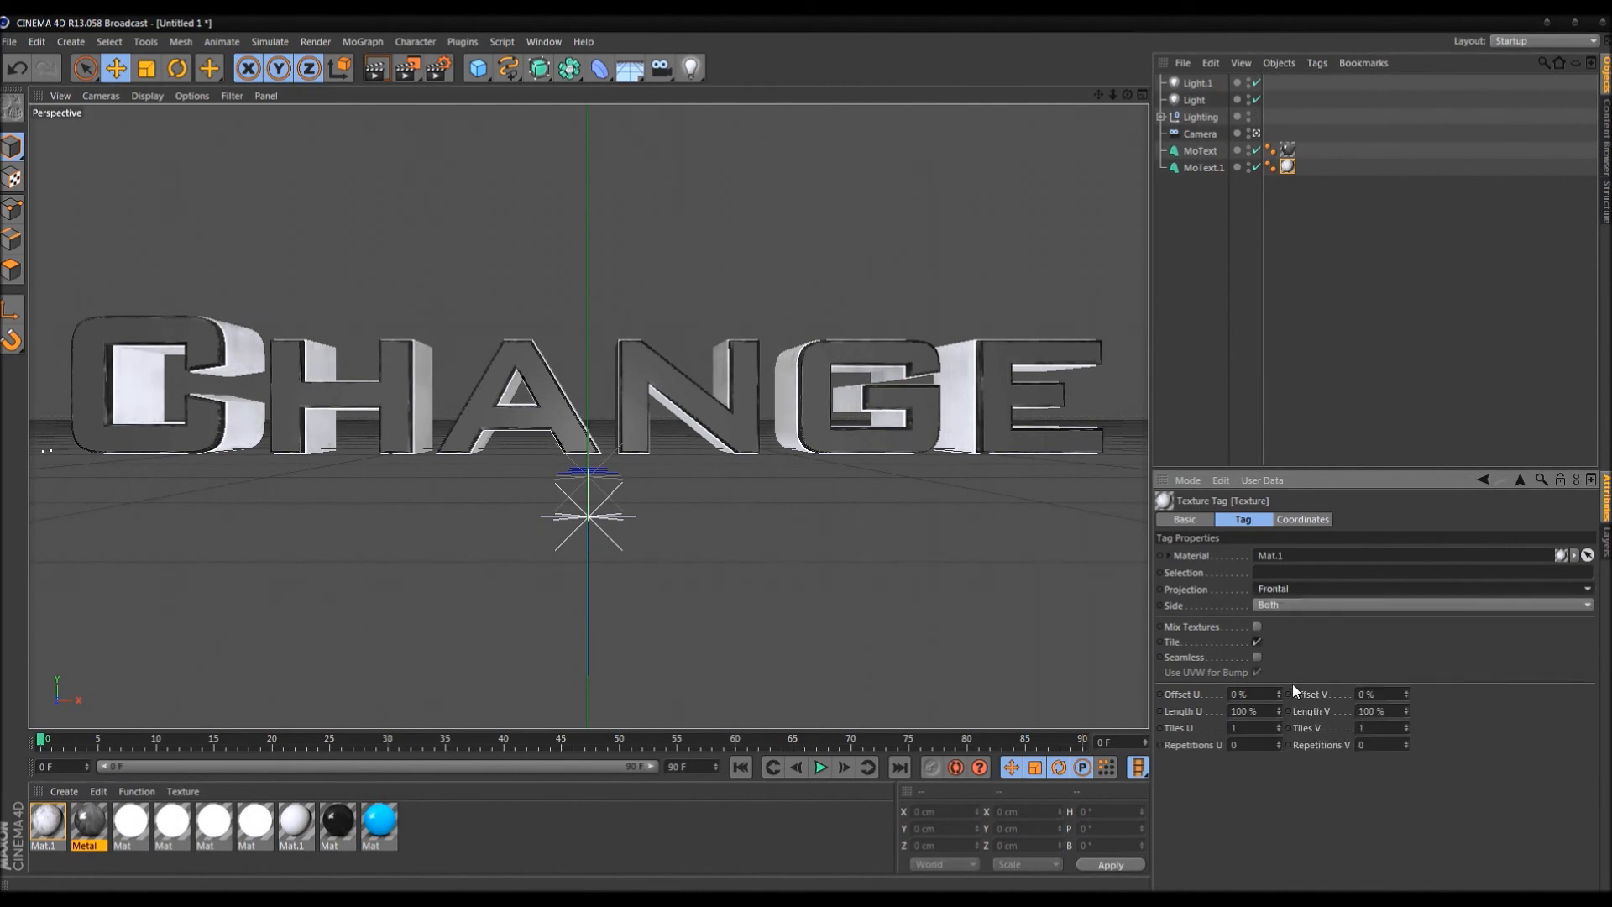
# Set the projection of the Metal texture on MoText to Cubic
pyautogui.click(1204, 166)
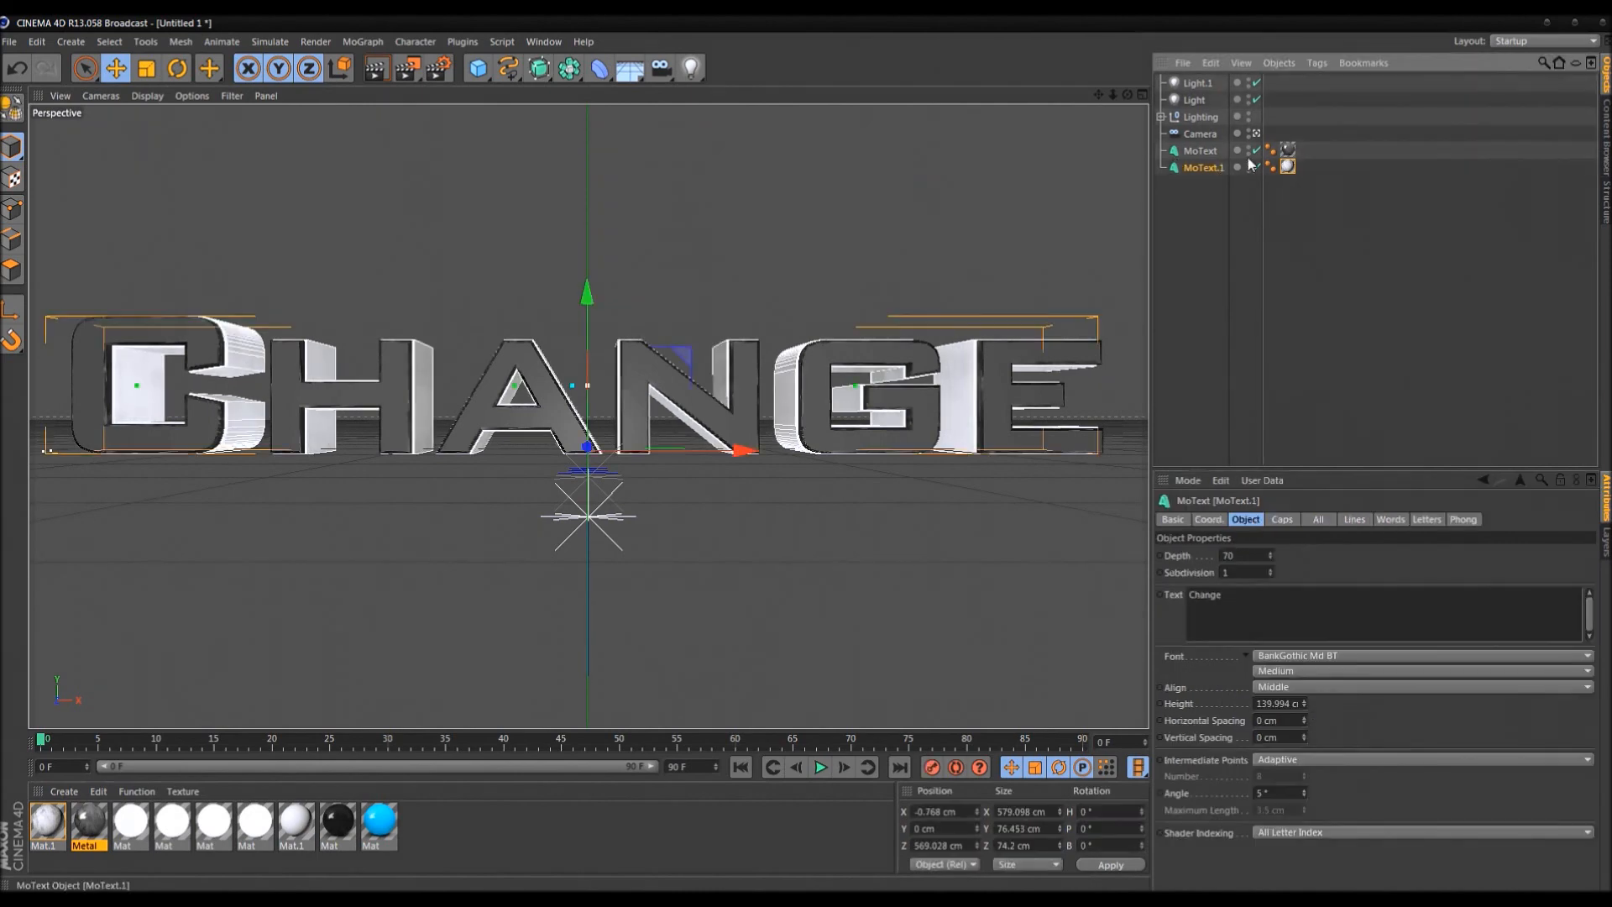
pyautogui.click(1287, 150)
pyautogui.click(1307, 592)
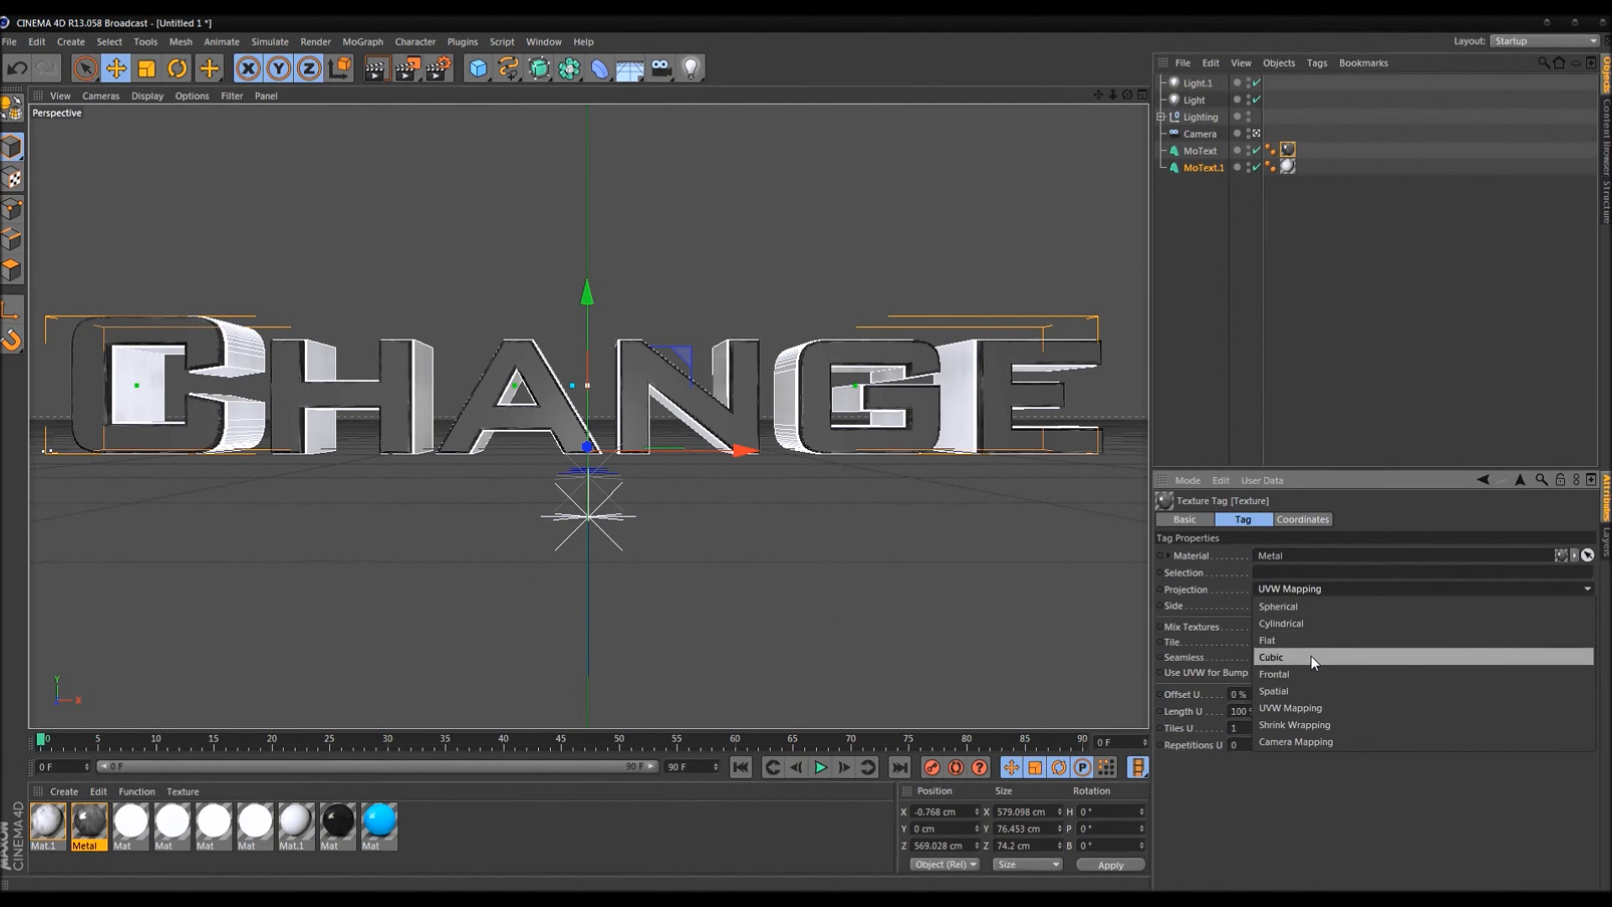
pyautogui.click(1305, 664)
pyautogui.click(1297, 453)
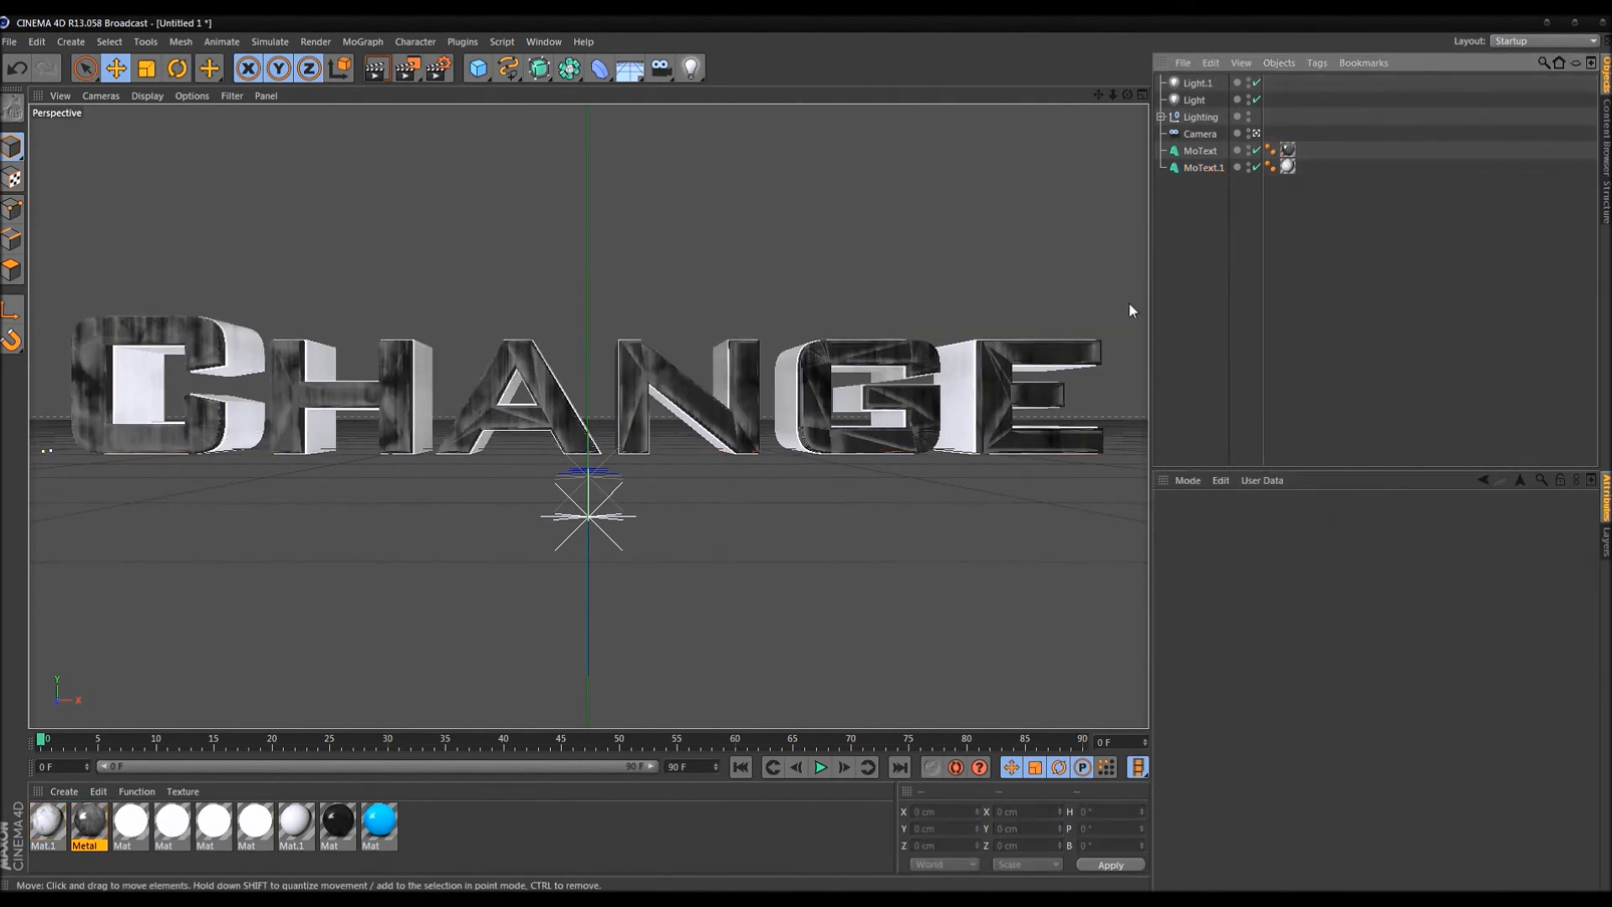
# Try Flat and Frontal projection for the Metal texture on MoText and restore Cubic
pyautogui.click(1287, 150)
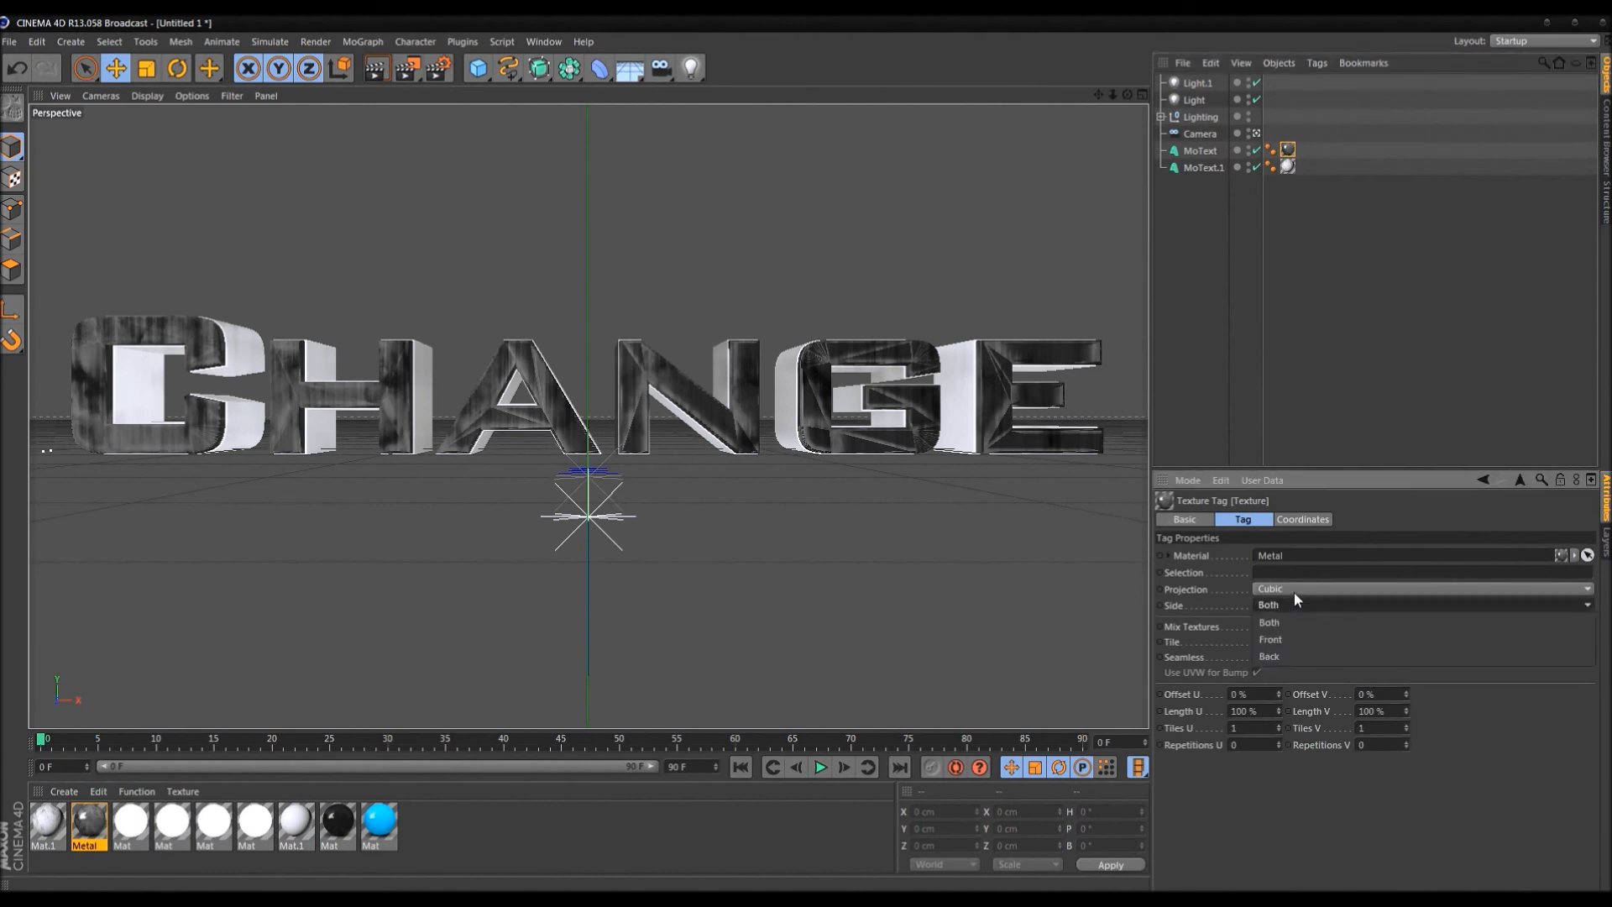
pyautogui.click(1294, 591)
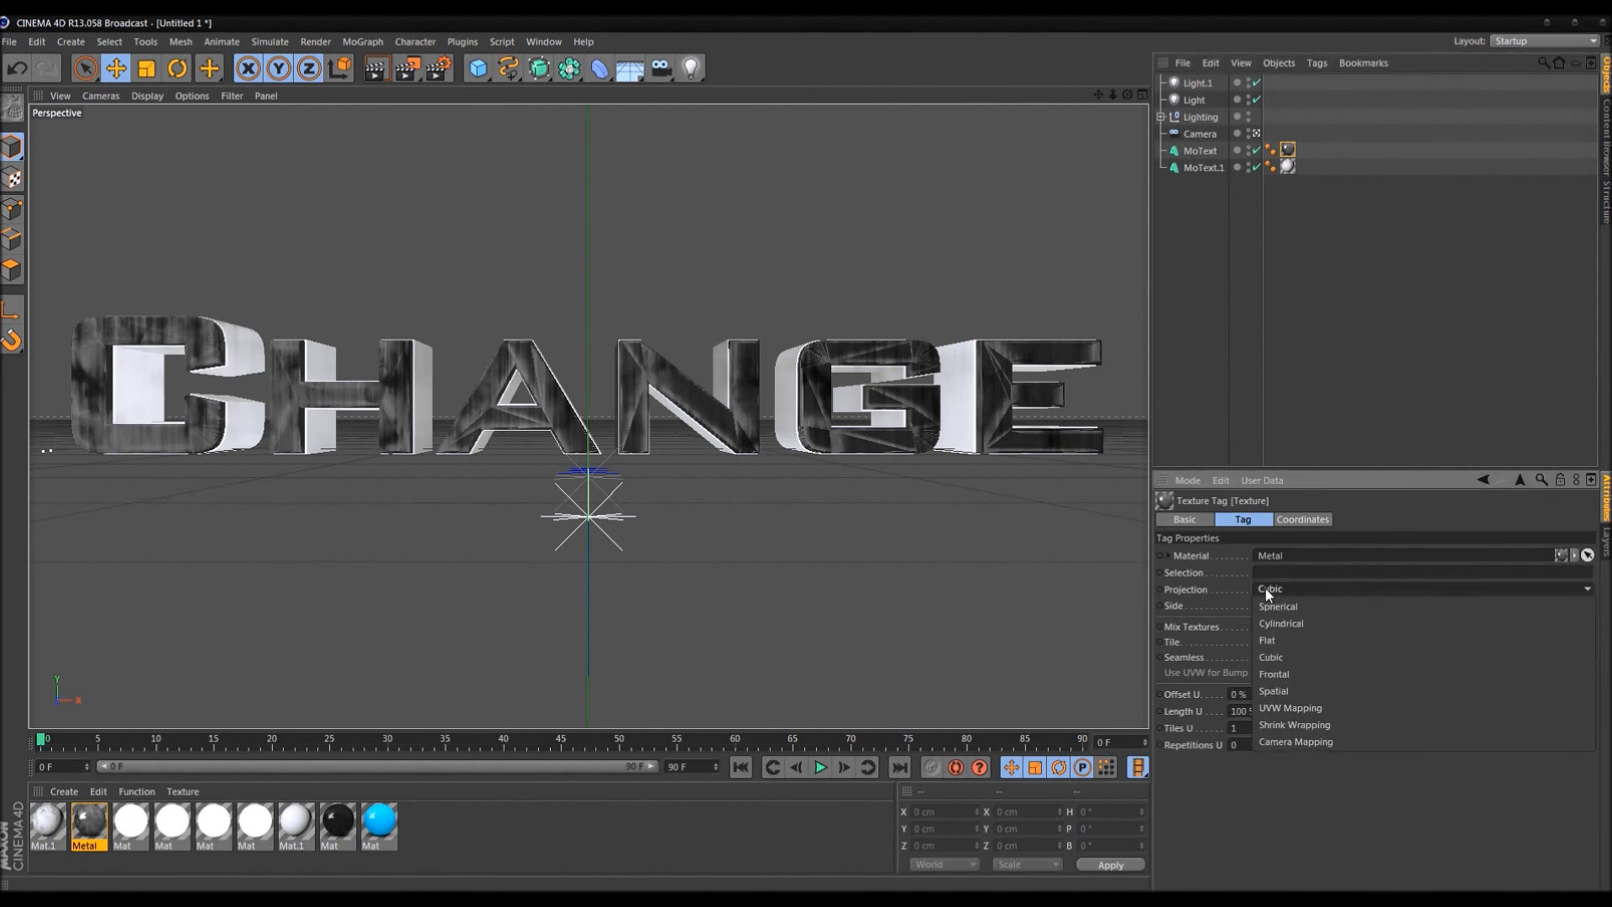
pyautogui.click(1293, 640)
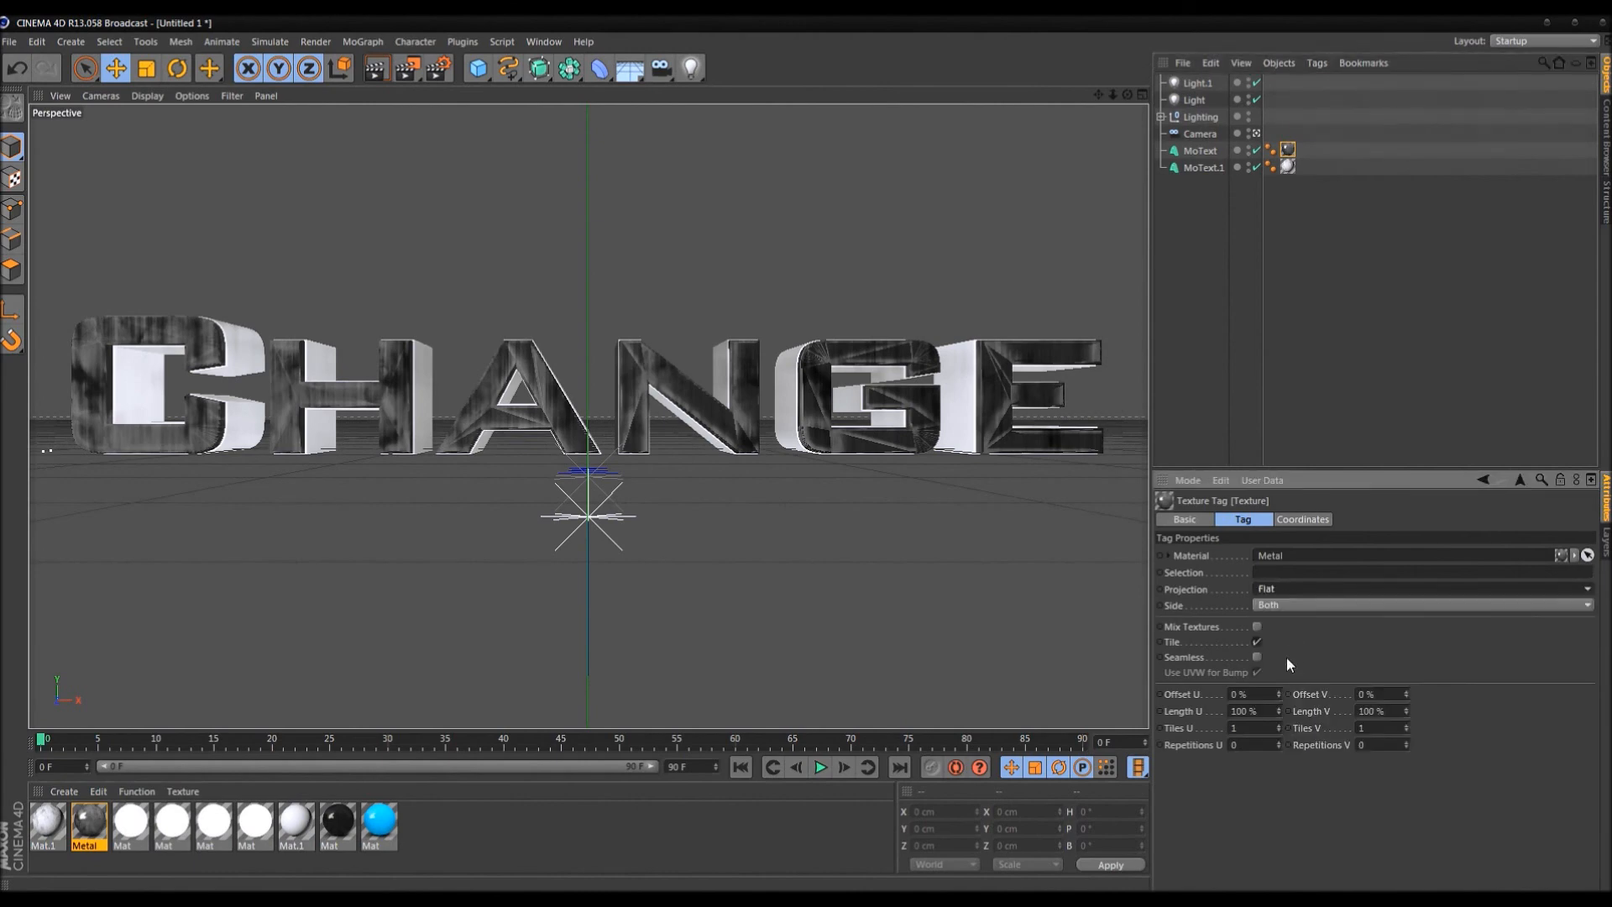
pyautogui.click(1302, 591)
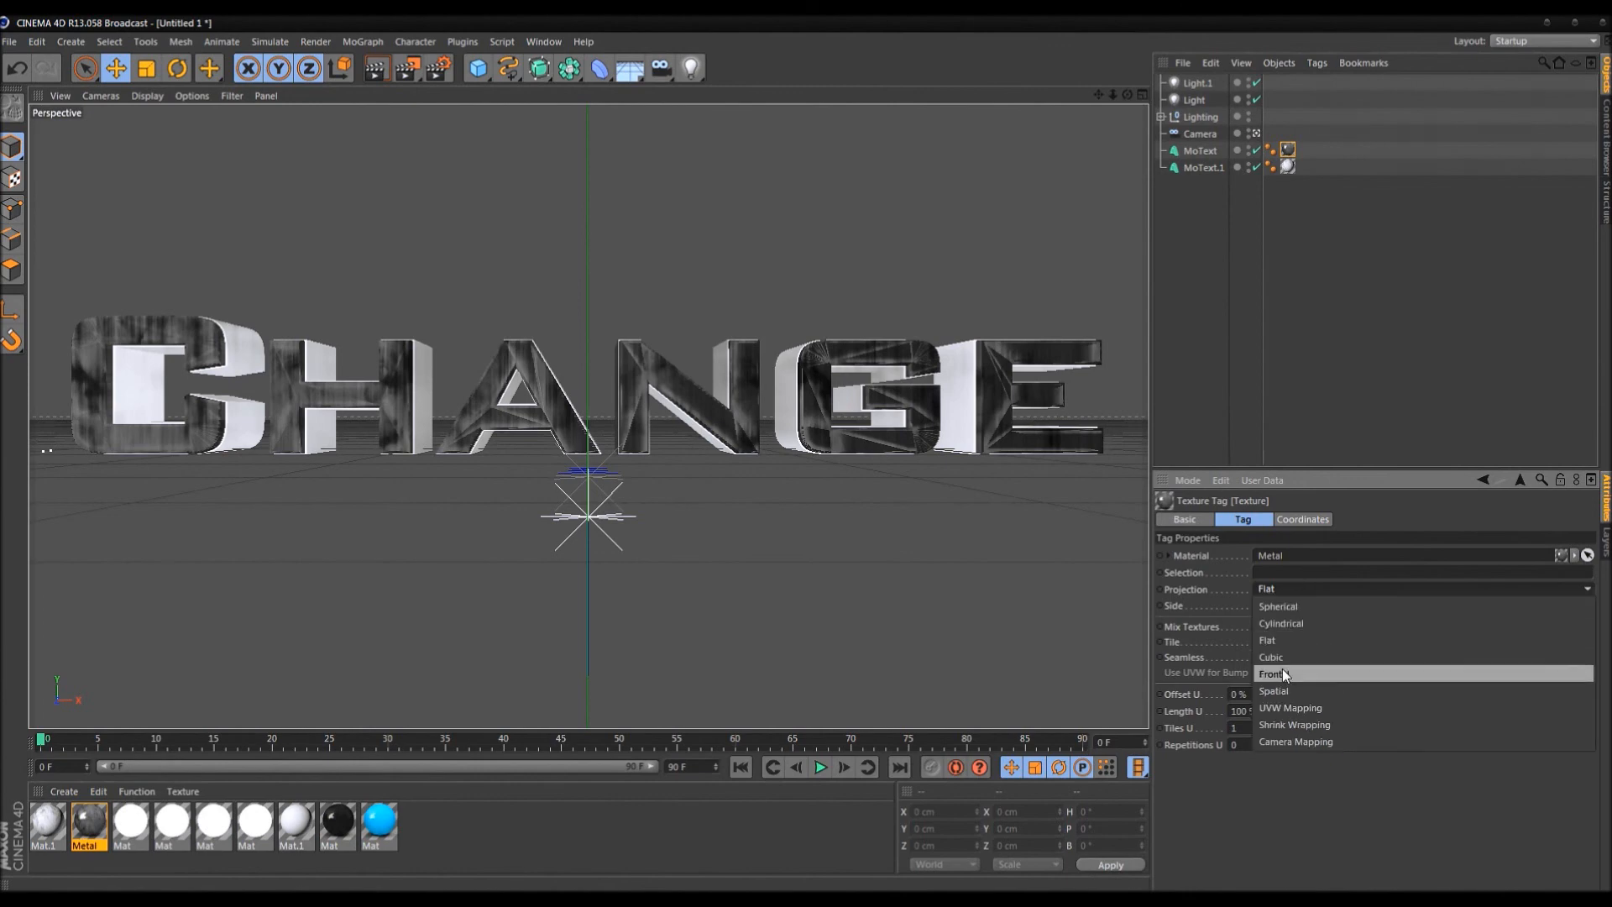
pyautogui.click(1290, 663)
pyautogui.click(1291, 589)
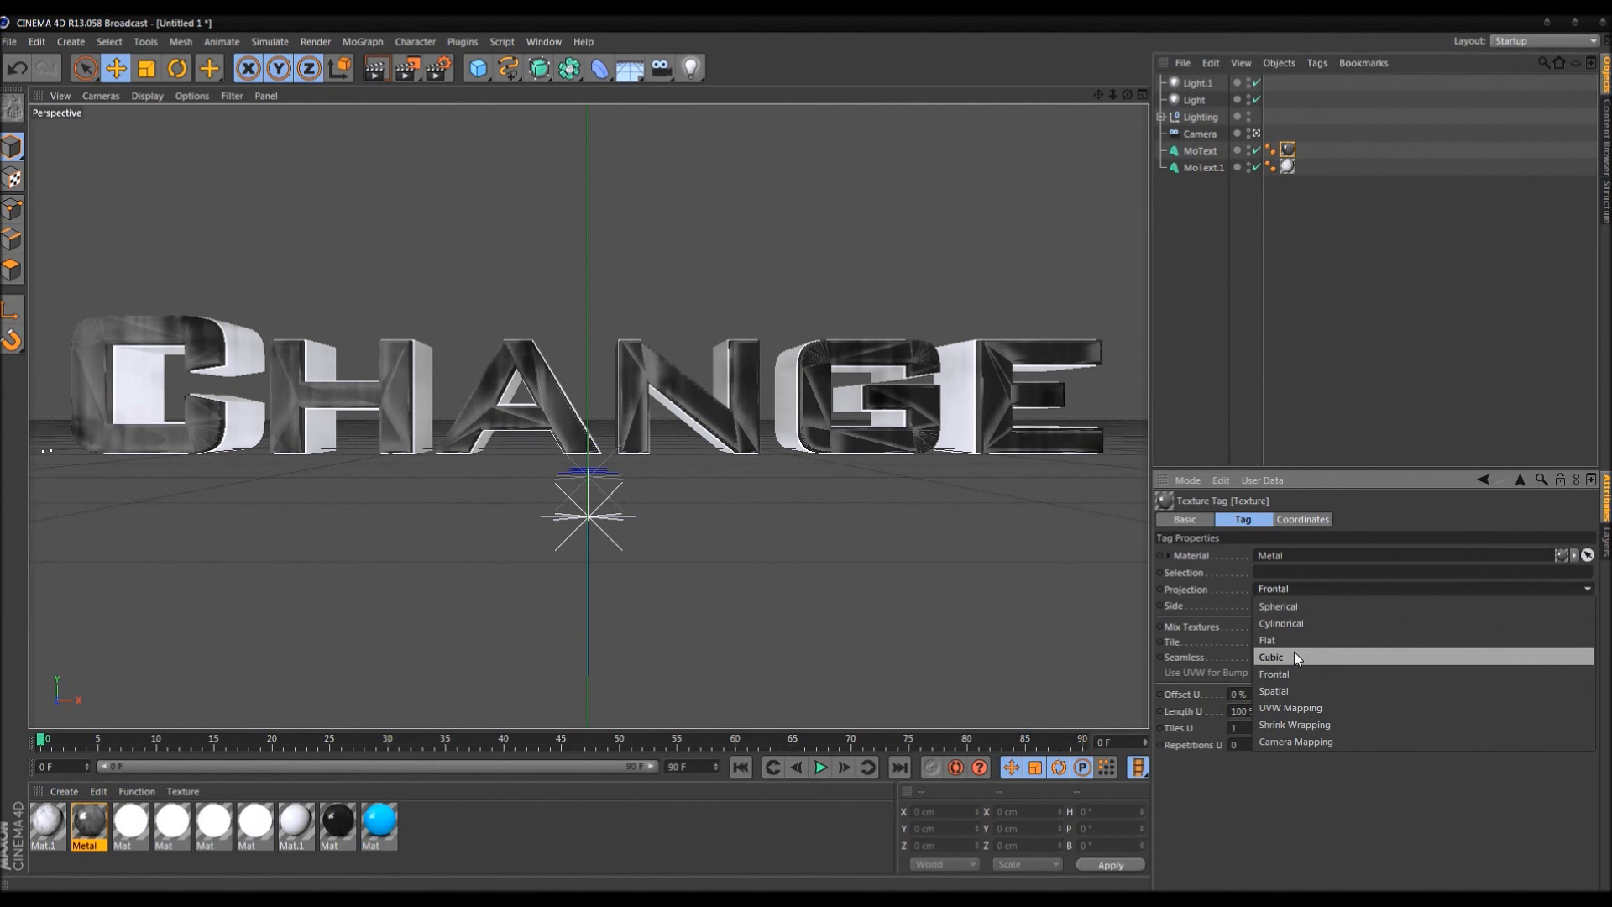
pyautogui.click(1288, 672)
pyautogui.click(1281, 588)
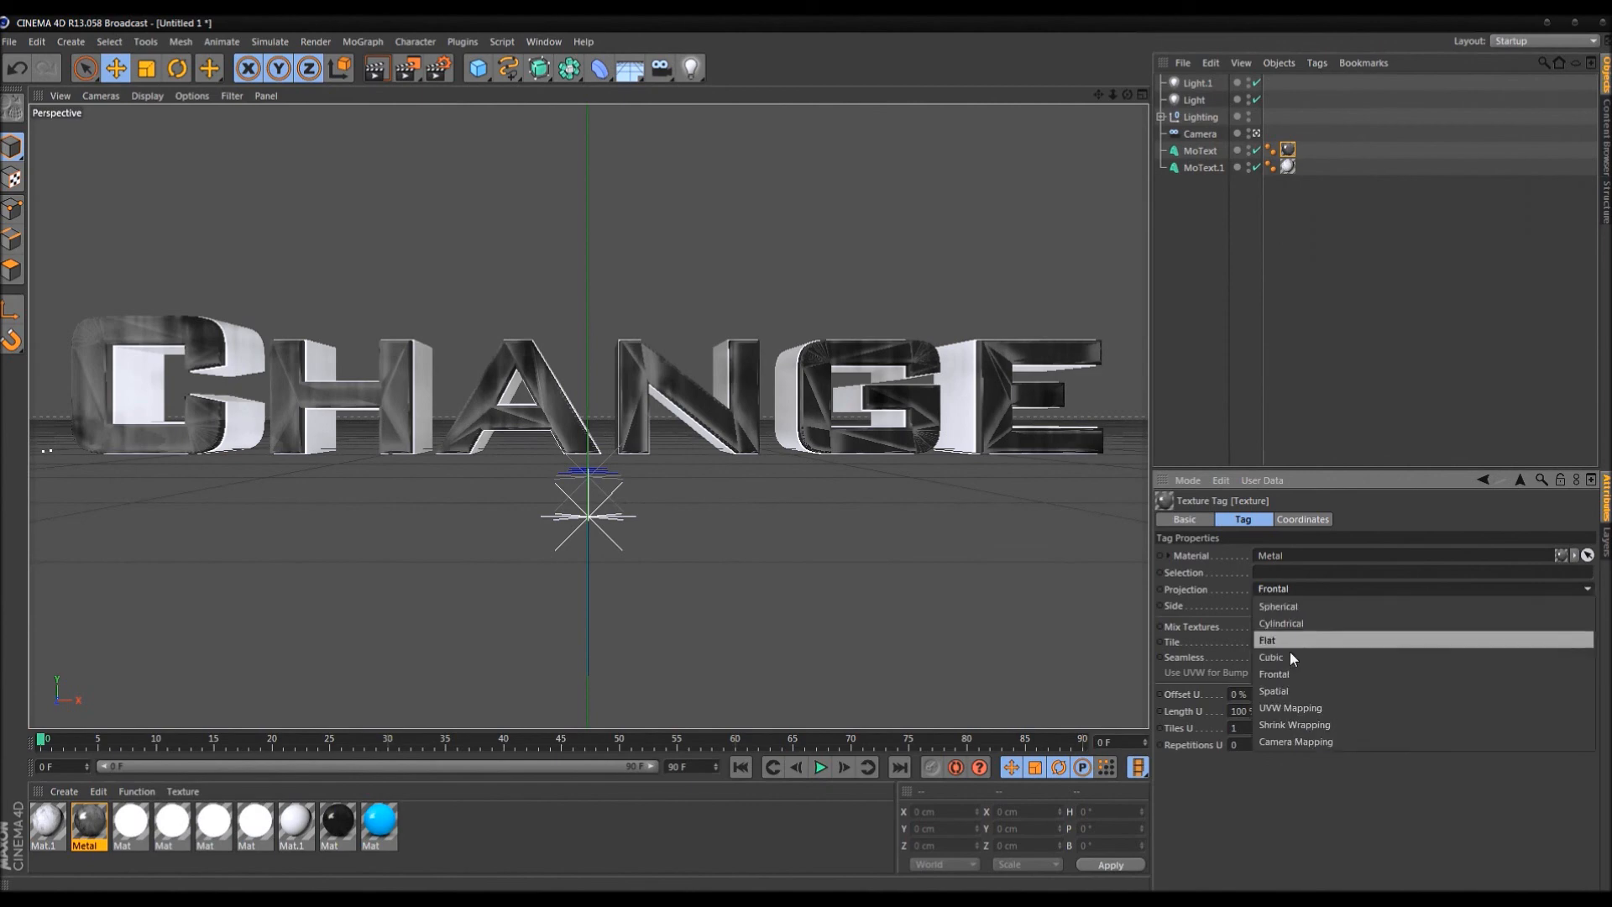
pyautogui.click(1290, 658)
# Render a preview of the text in the camera view and dismiss it
pyautogui.click(1373, 353)
pyautogui.click(375, 68)
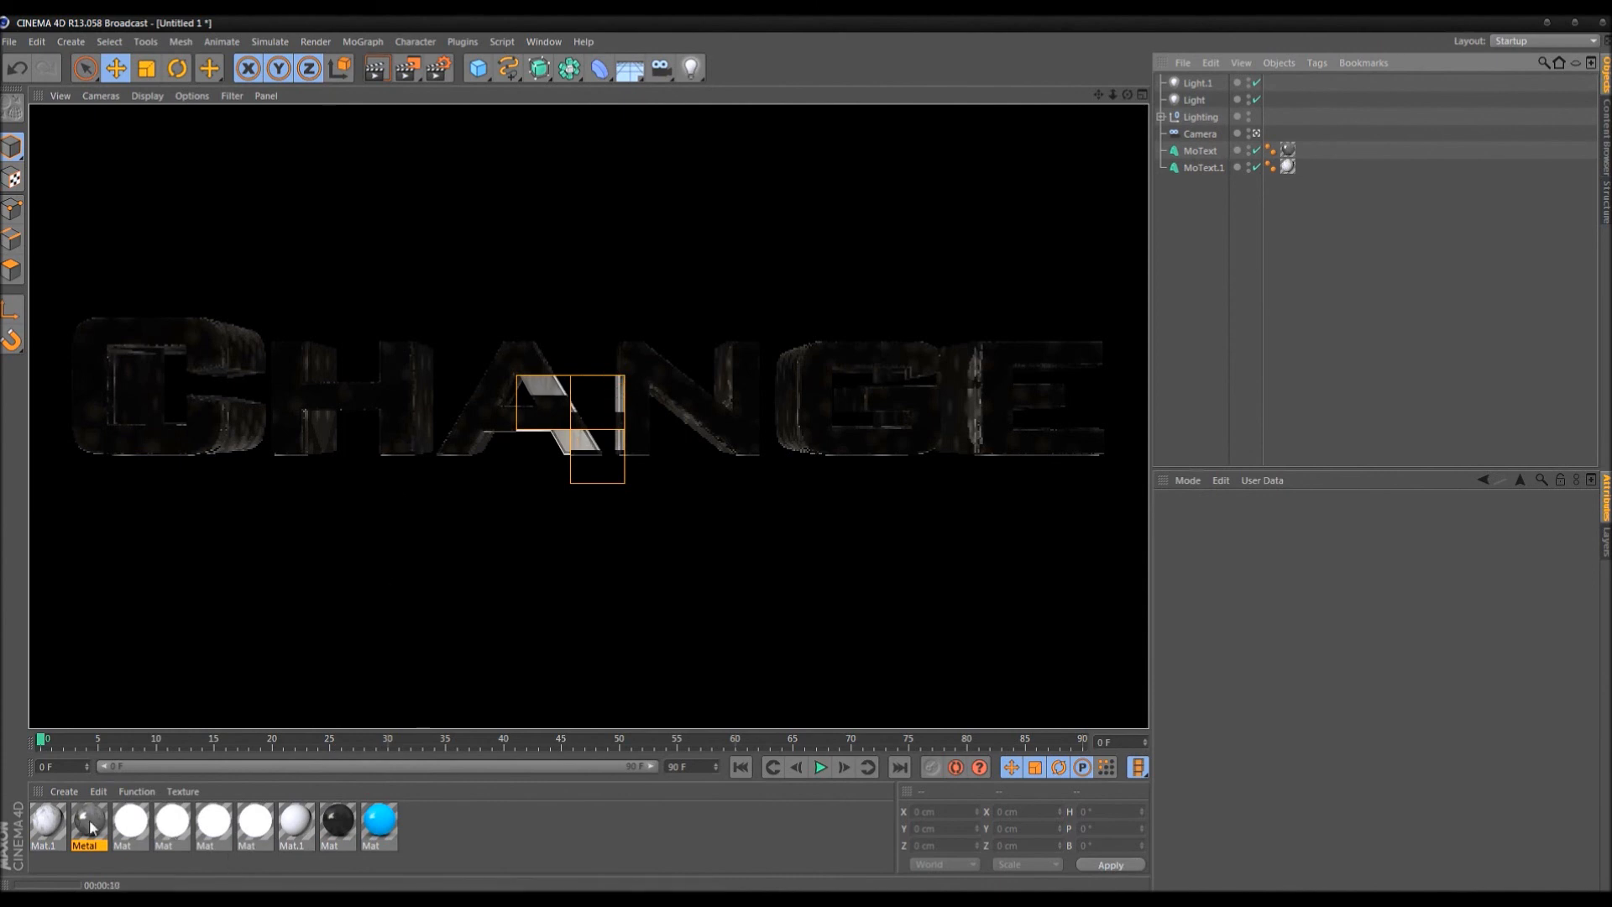
pyautogui.click(475, 598)
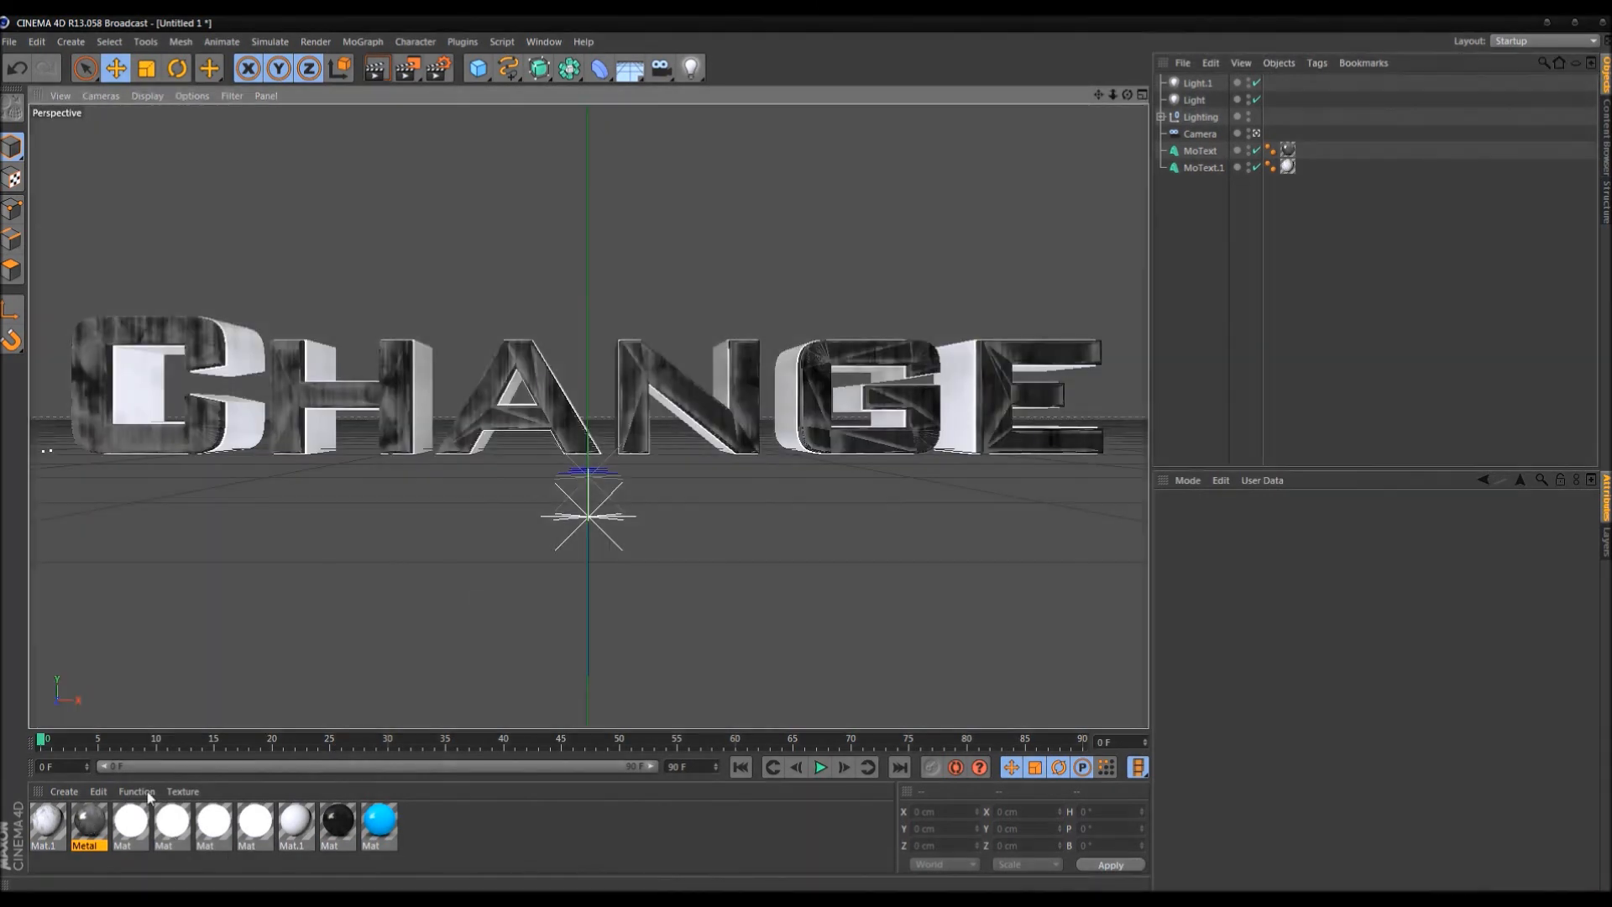
# Examine the Metal material's Color, Diffusion, Reflection, Bump and Specular channels in the Material Editor
pyautogui.doubleClick(88, 822)
pyautogui.click(285, 368)
pyautogui.click(282, 306)
pyautogui.click(284, 321)
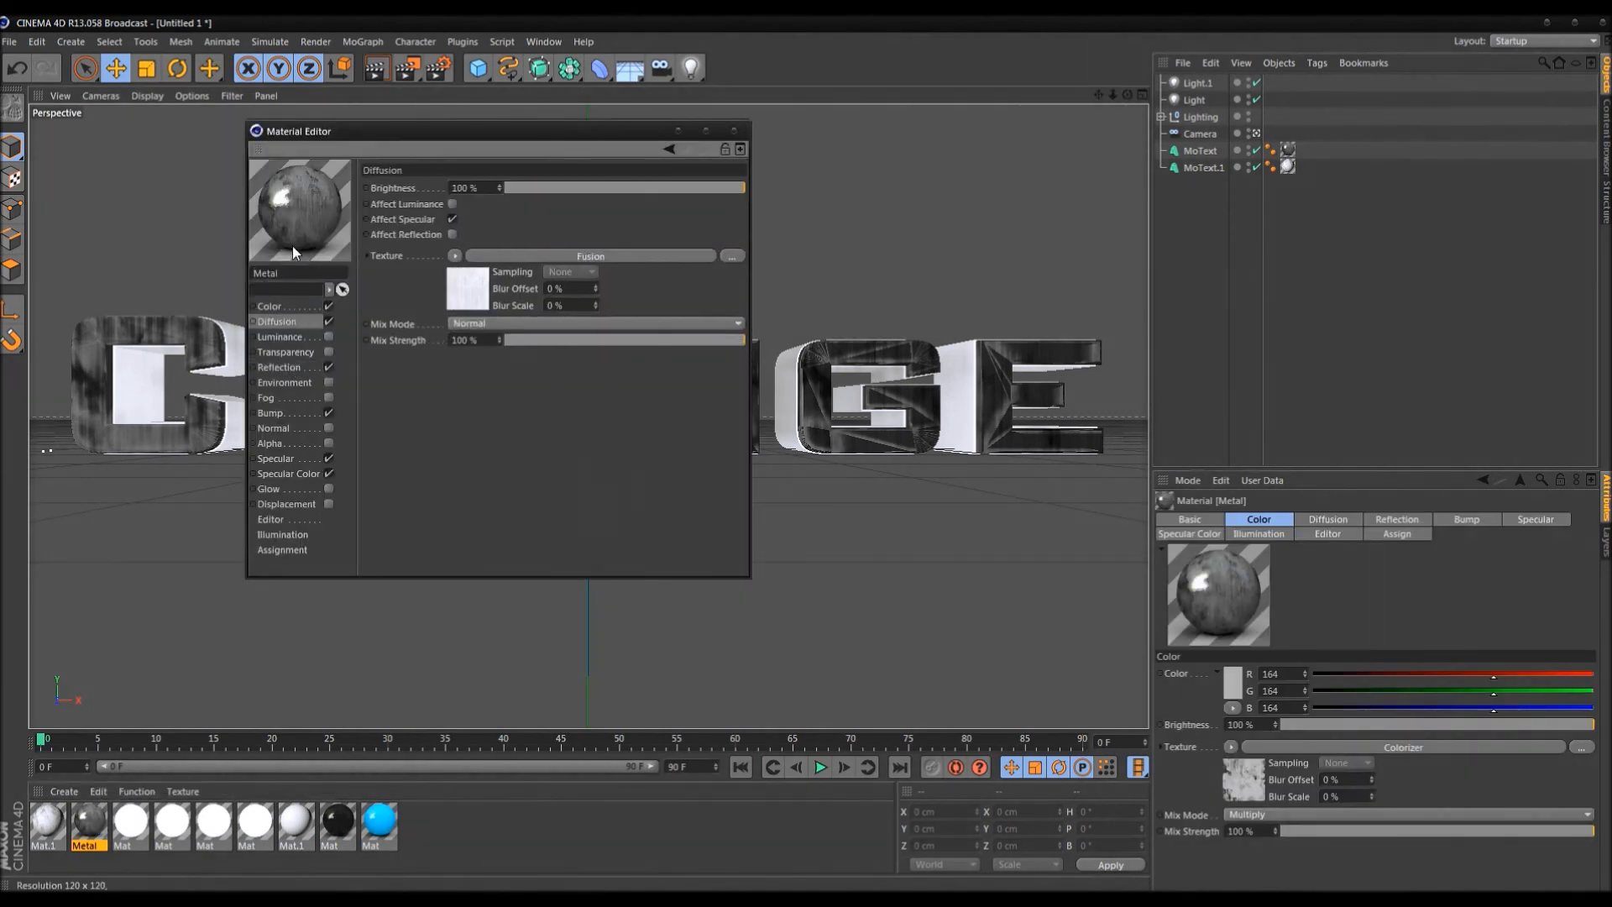
pyautogui.click(290, 415)
pyautogui.click(296, 457)
pyautogui.click(277, 414)
pyautogui.click(733, 131)
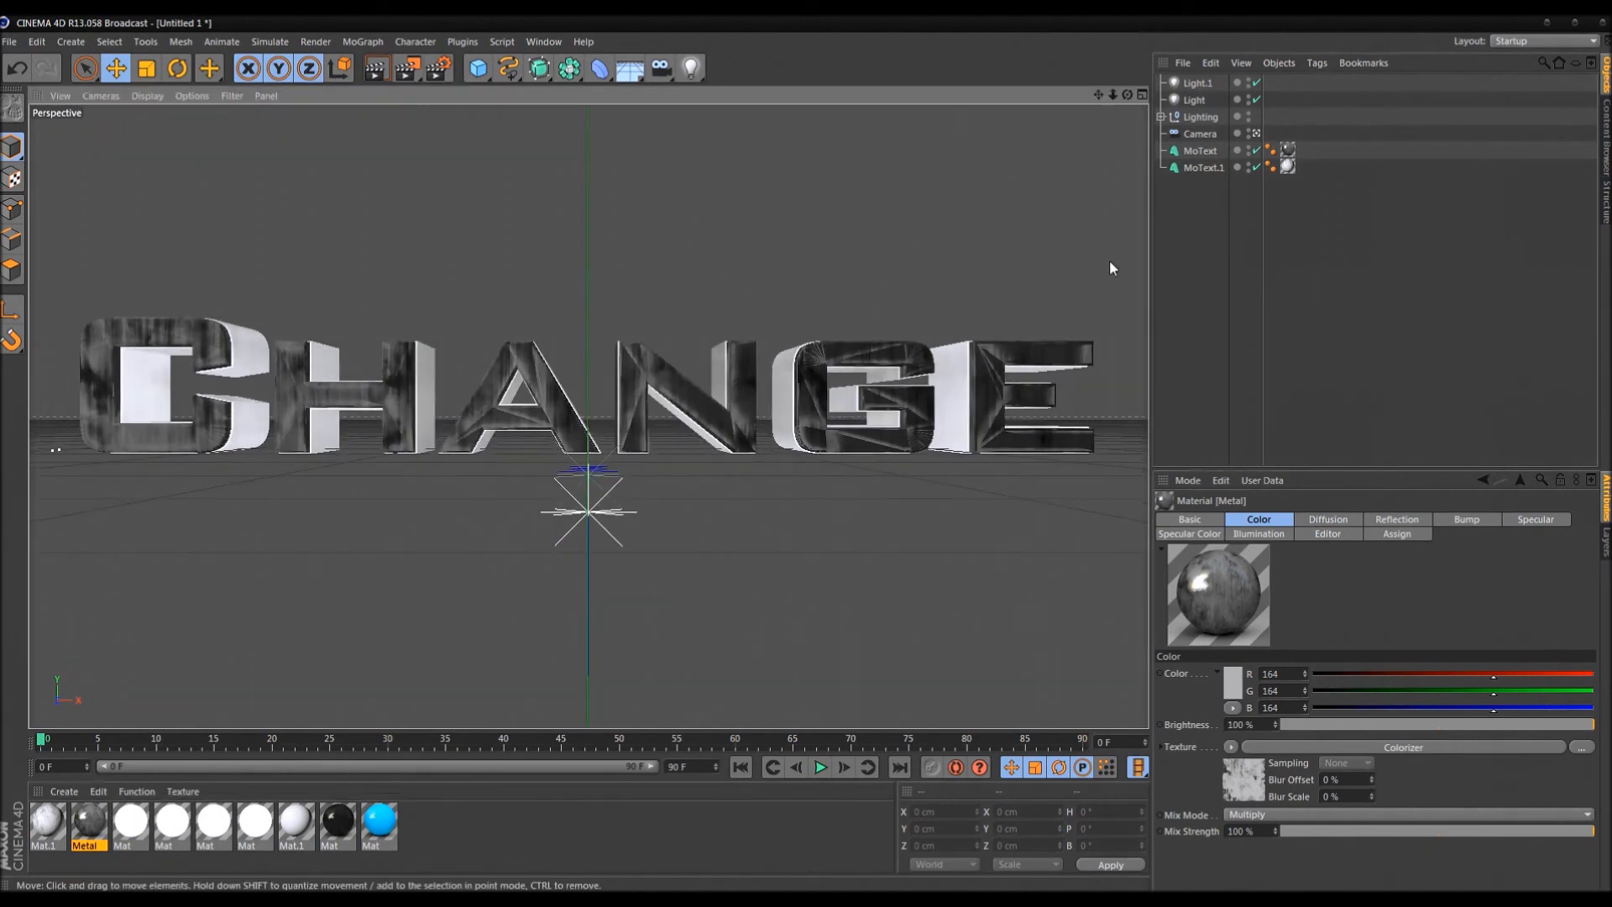
pyautogui.click(1207, 168)
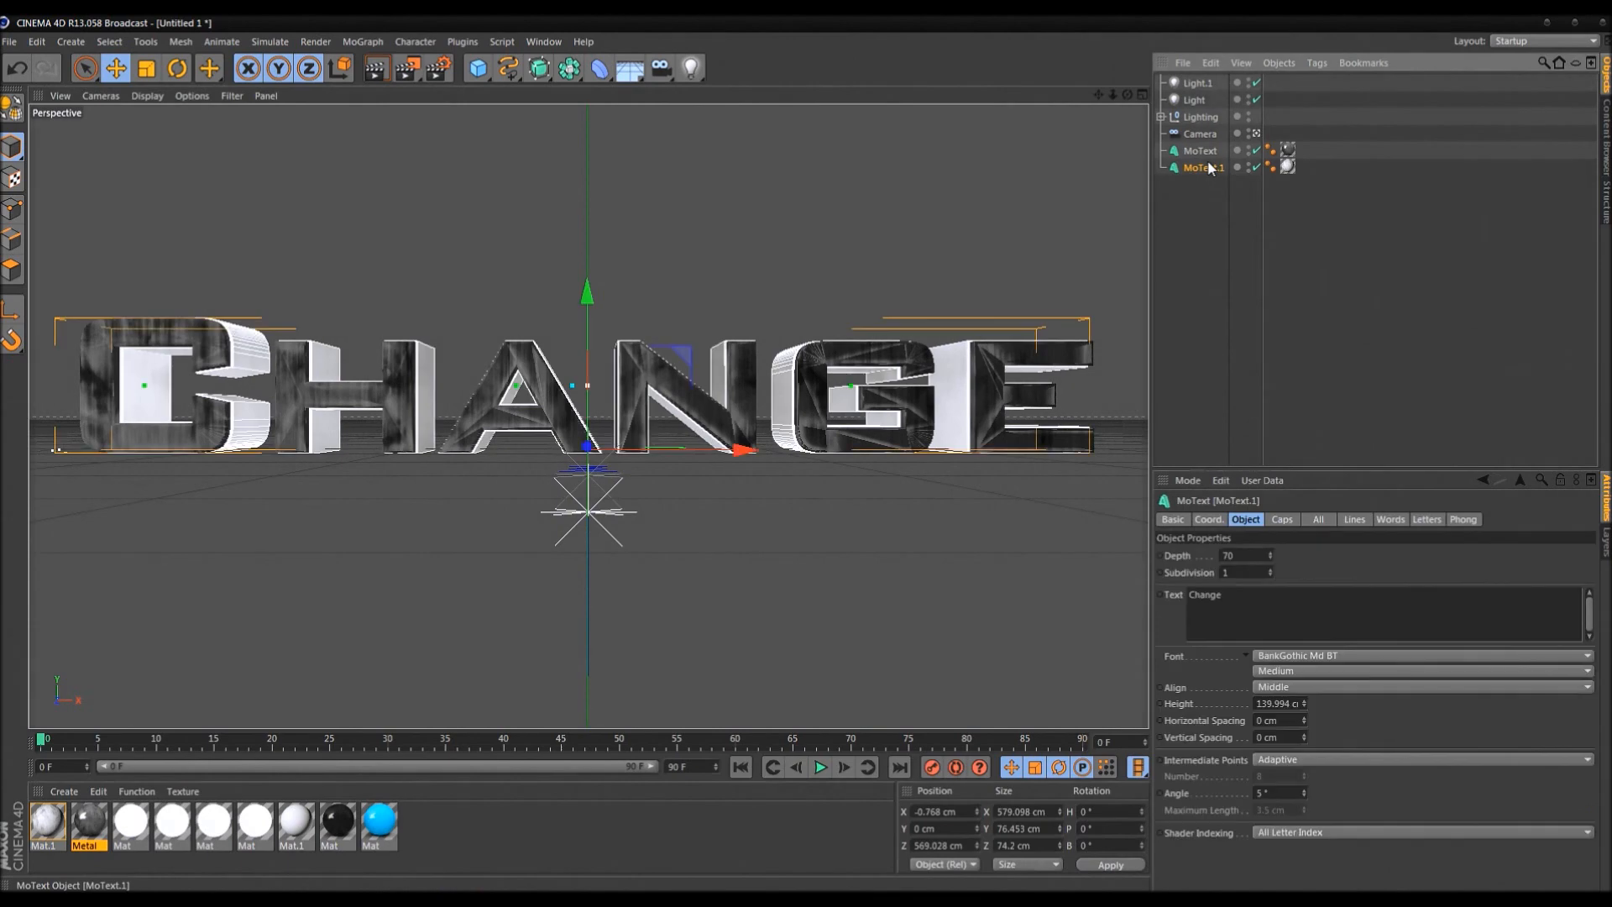
pyautogui.click(1387, 267)
pyautogui.scroll(1, 777, 380)
pyautogui.scroll(-1, 778, 379)
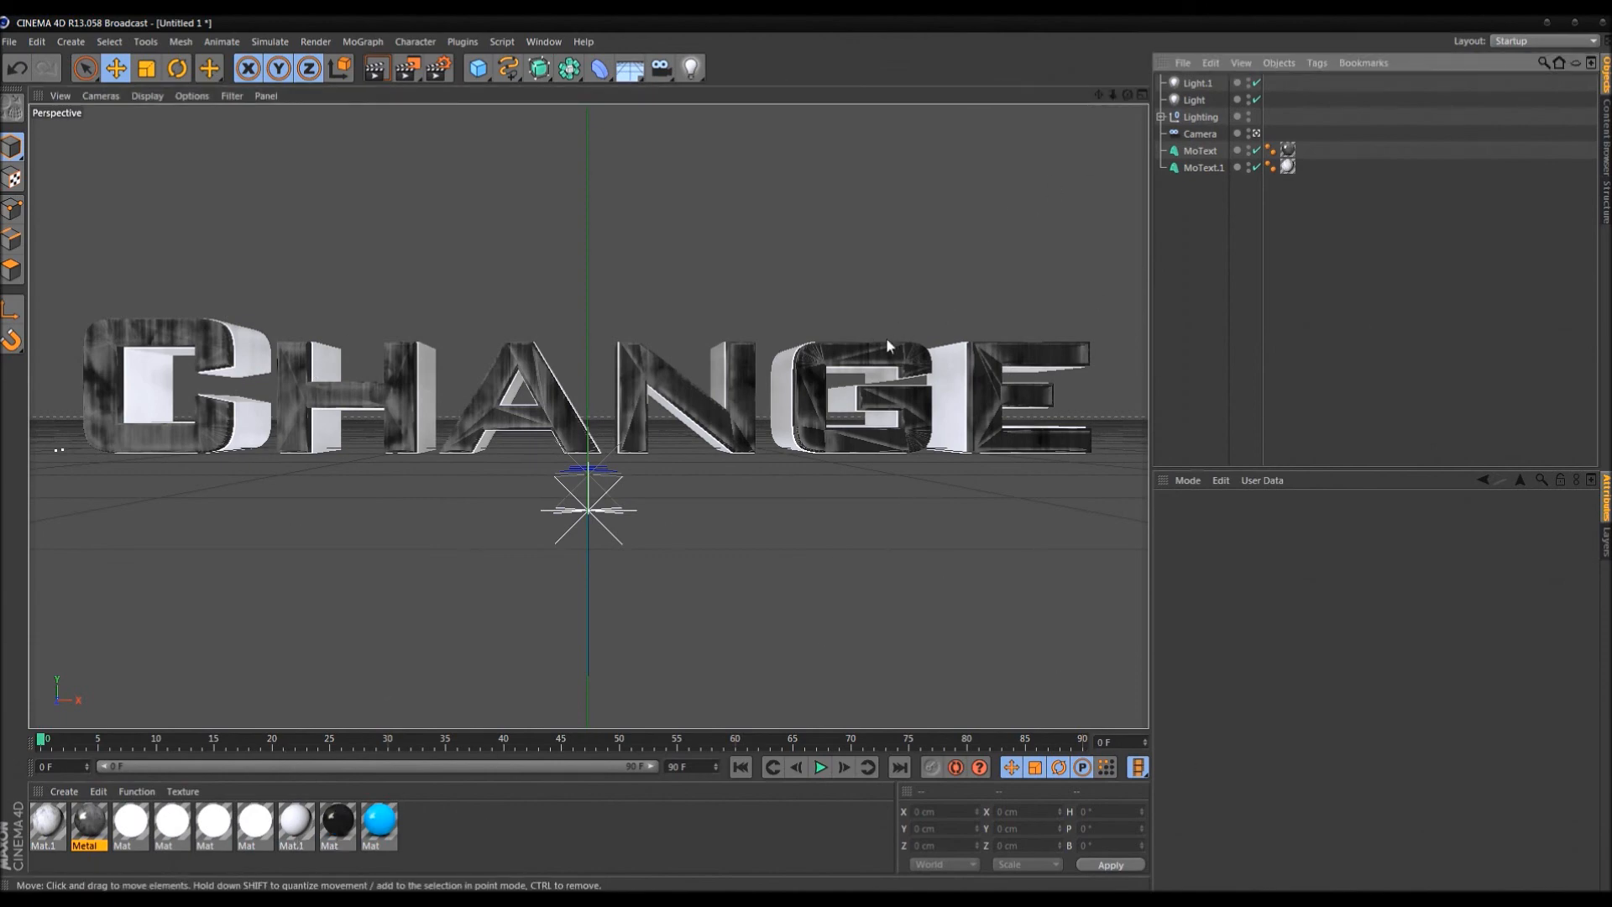
pyautogui.scroll(1, 877, 343)
pyautogui.scroll(-1, 876, 344)
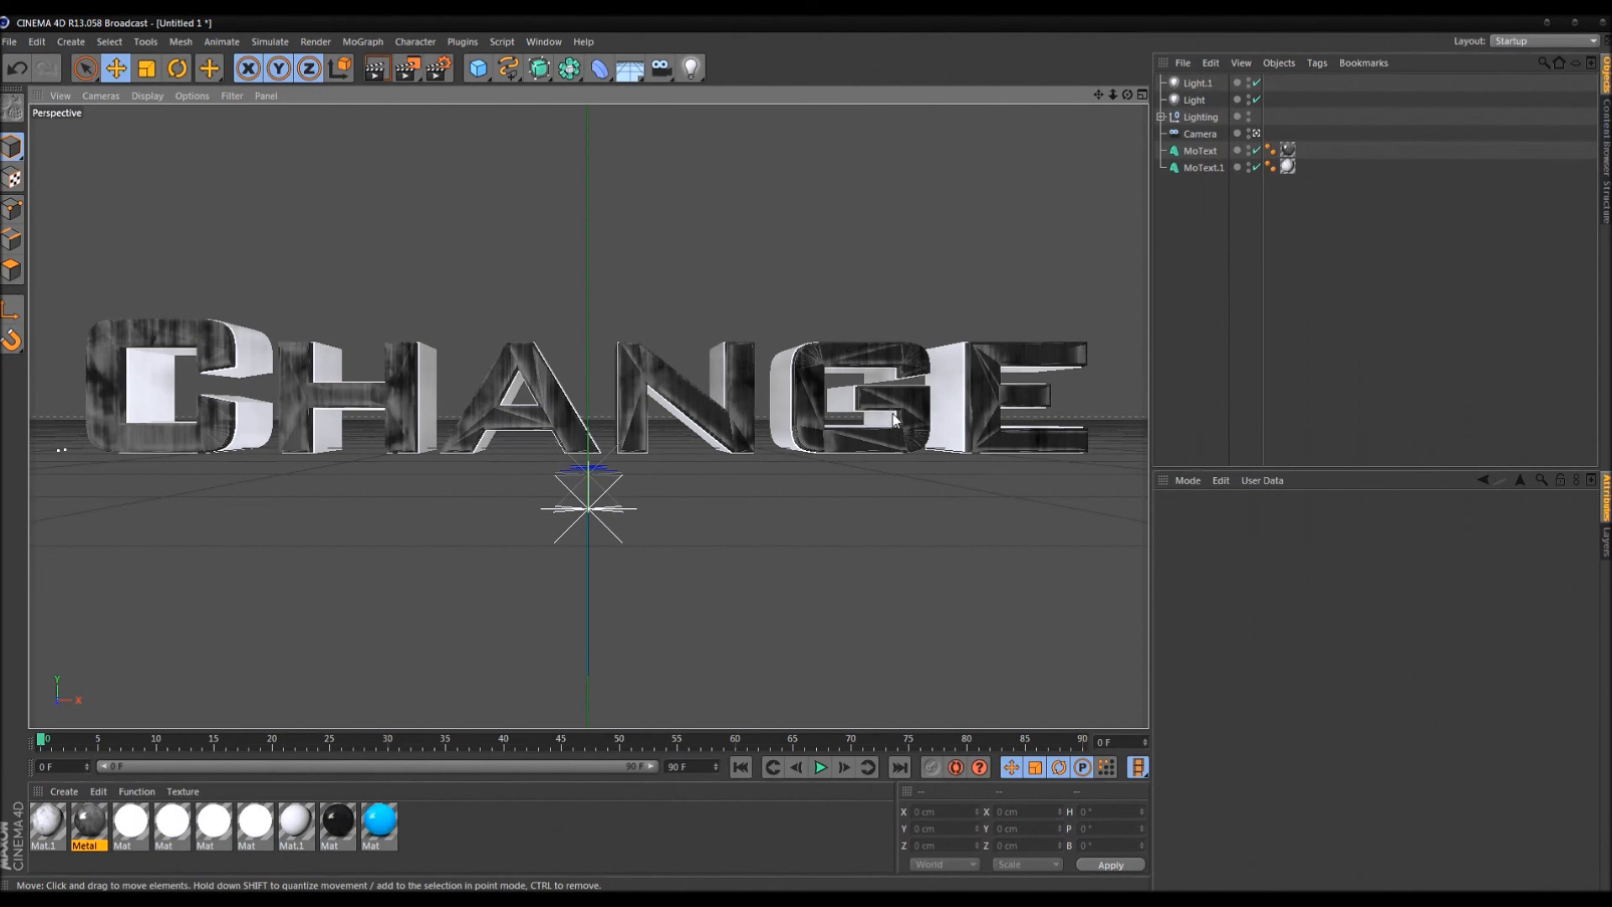
pyautogui.click(1273, 892)
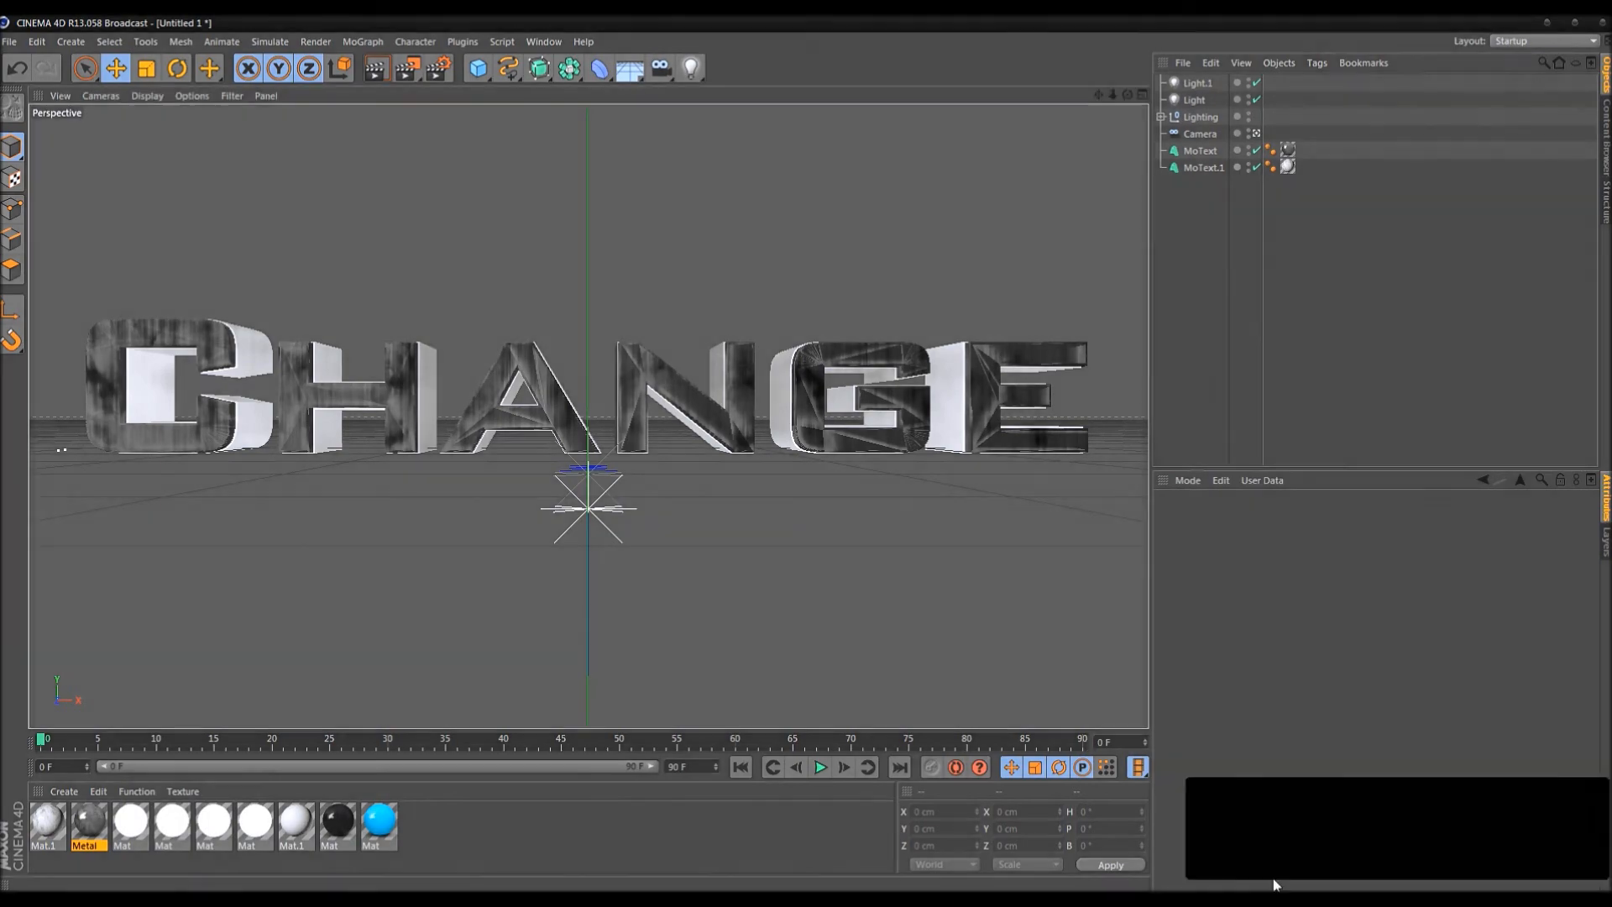